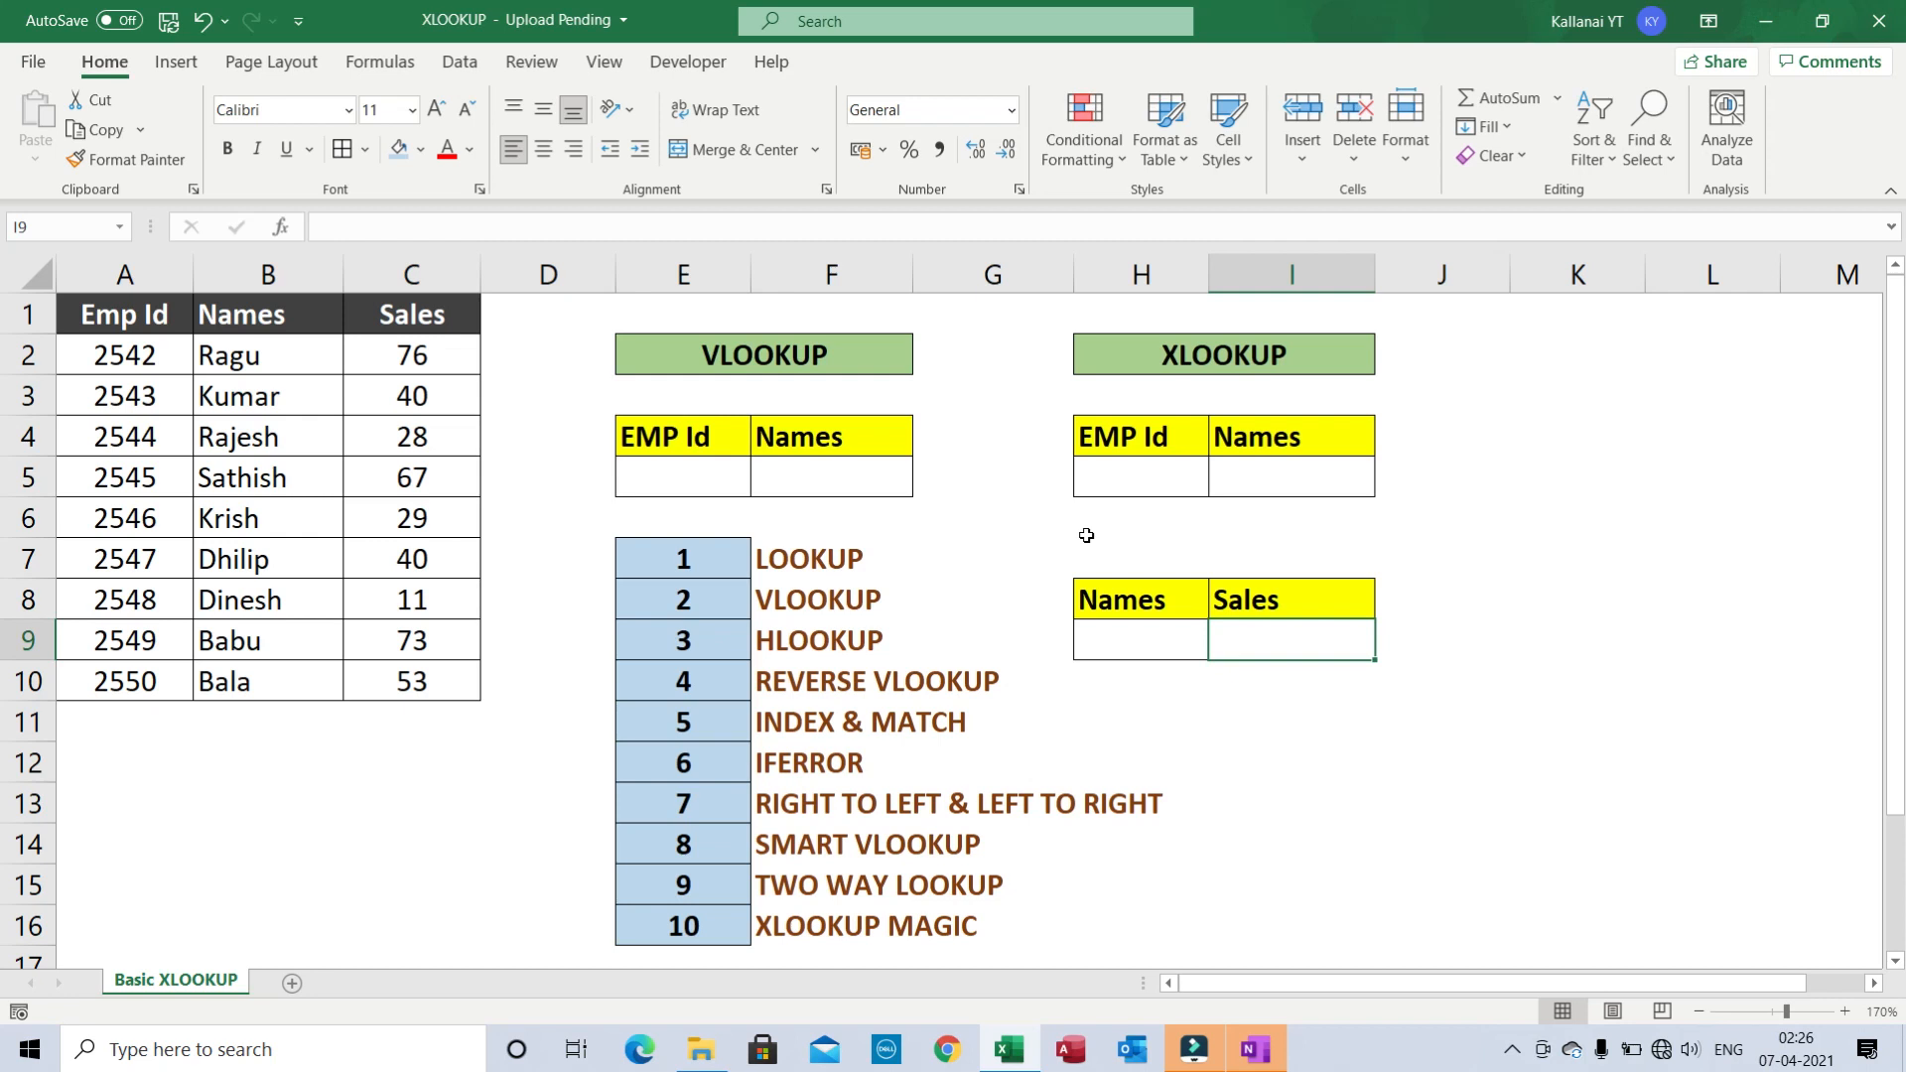
- Start a trial XLOOKUP formula in empty cell K7, then abandon it
click(732, 511)
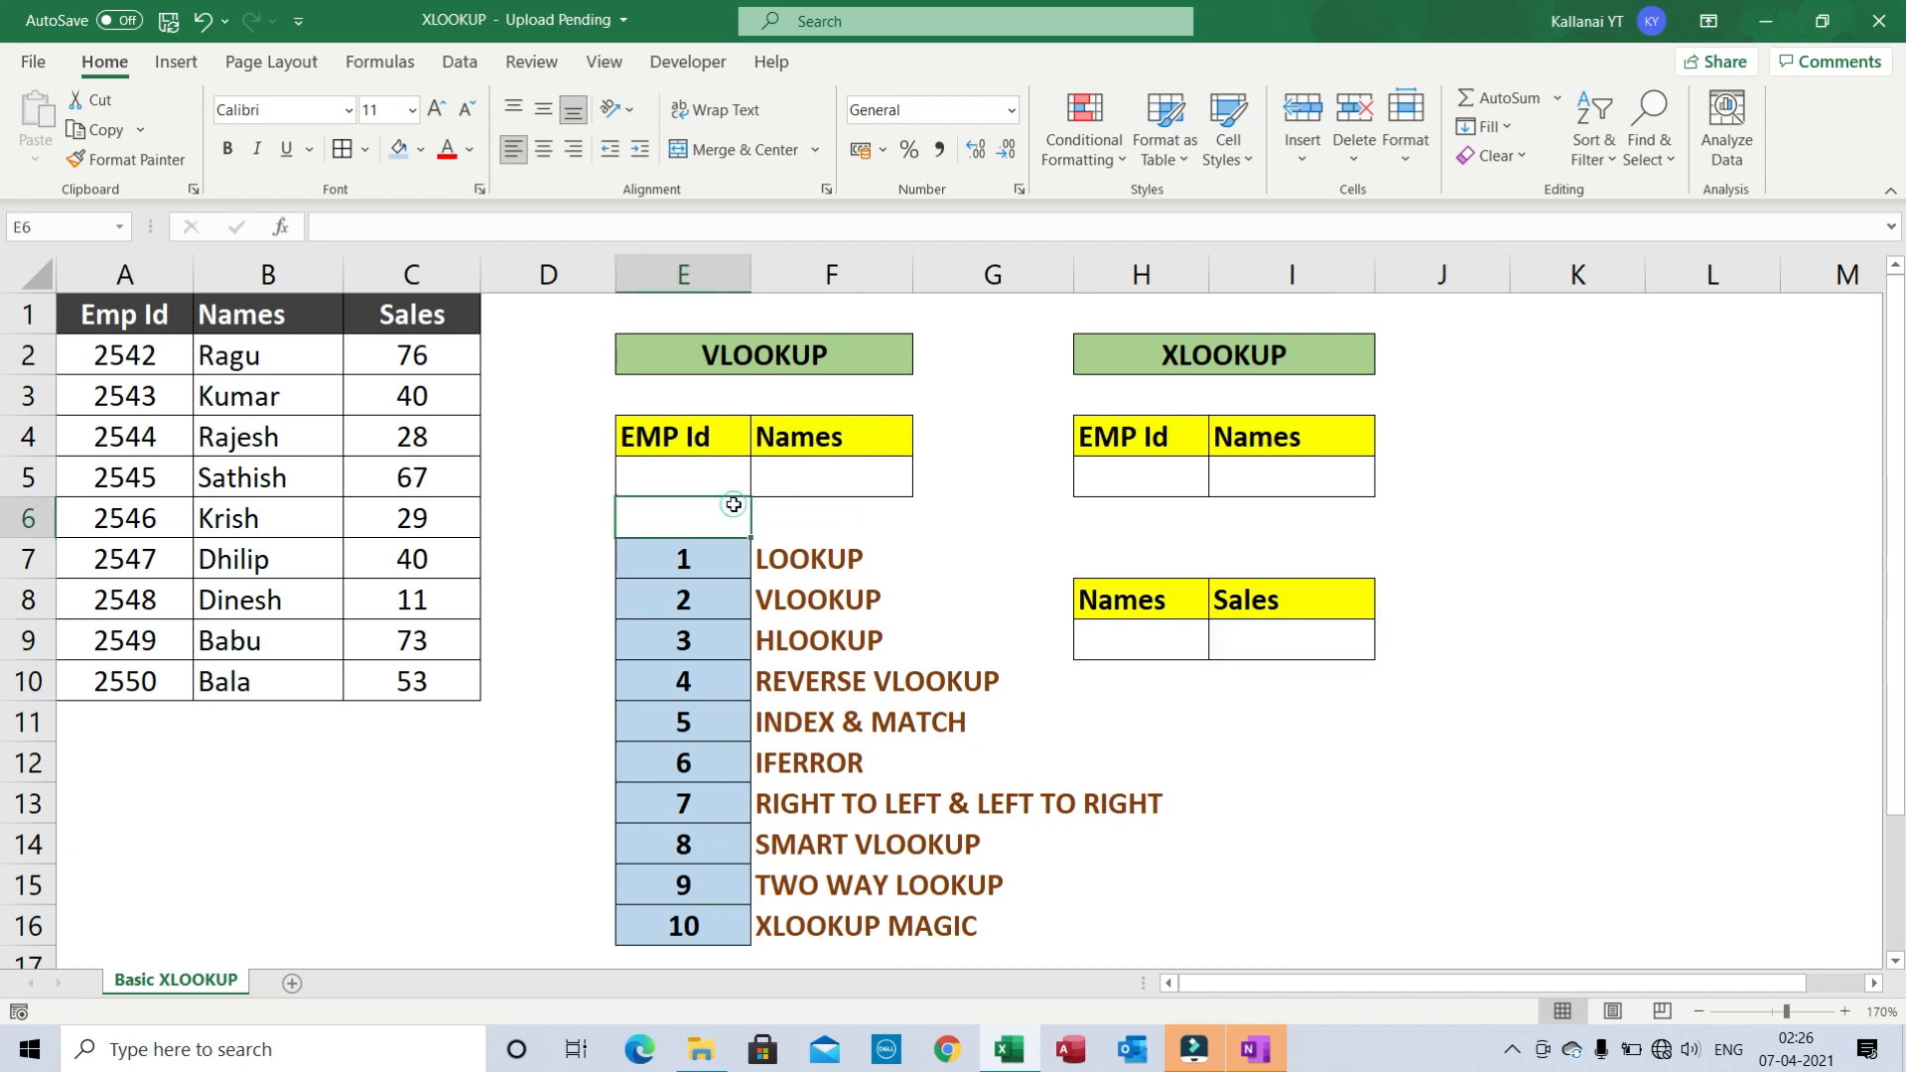
click(1479, 531)
click(1587, 554)
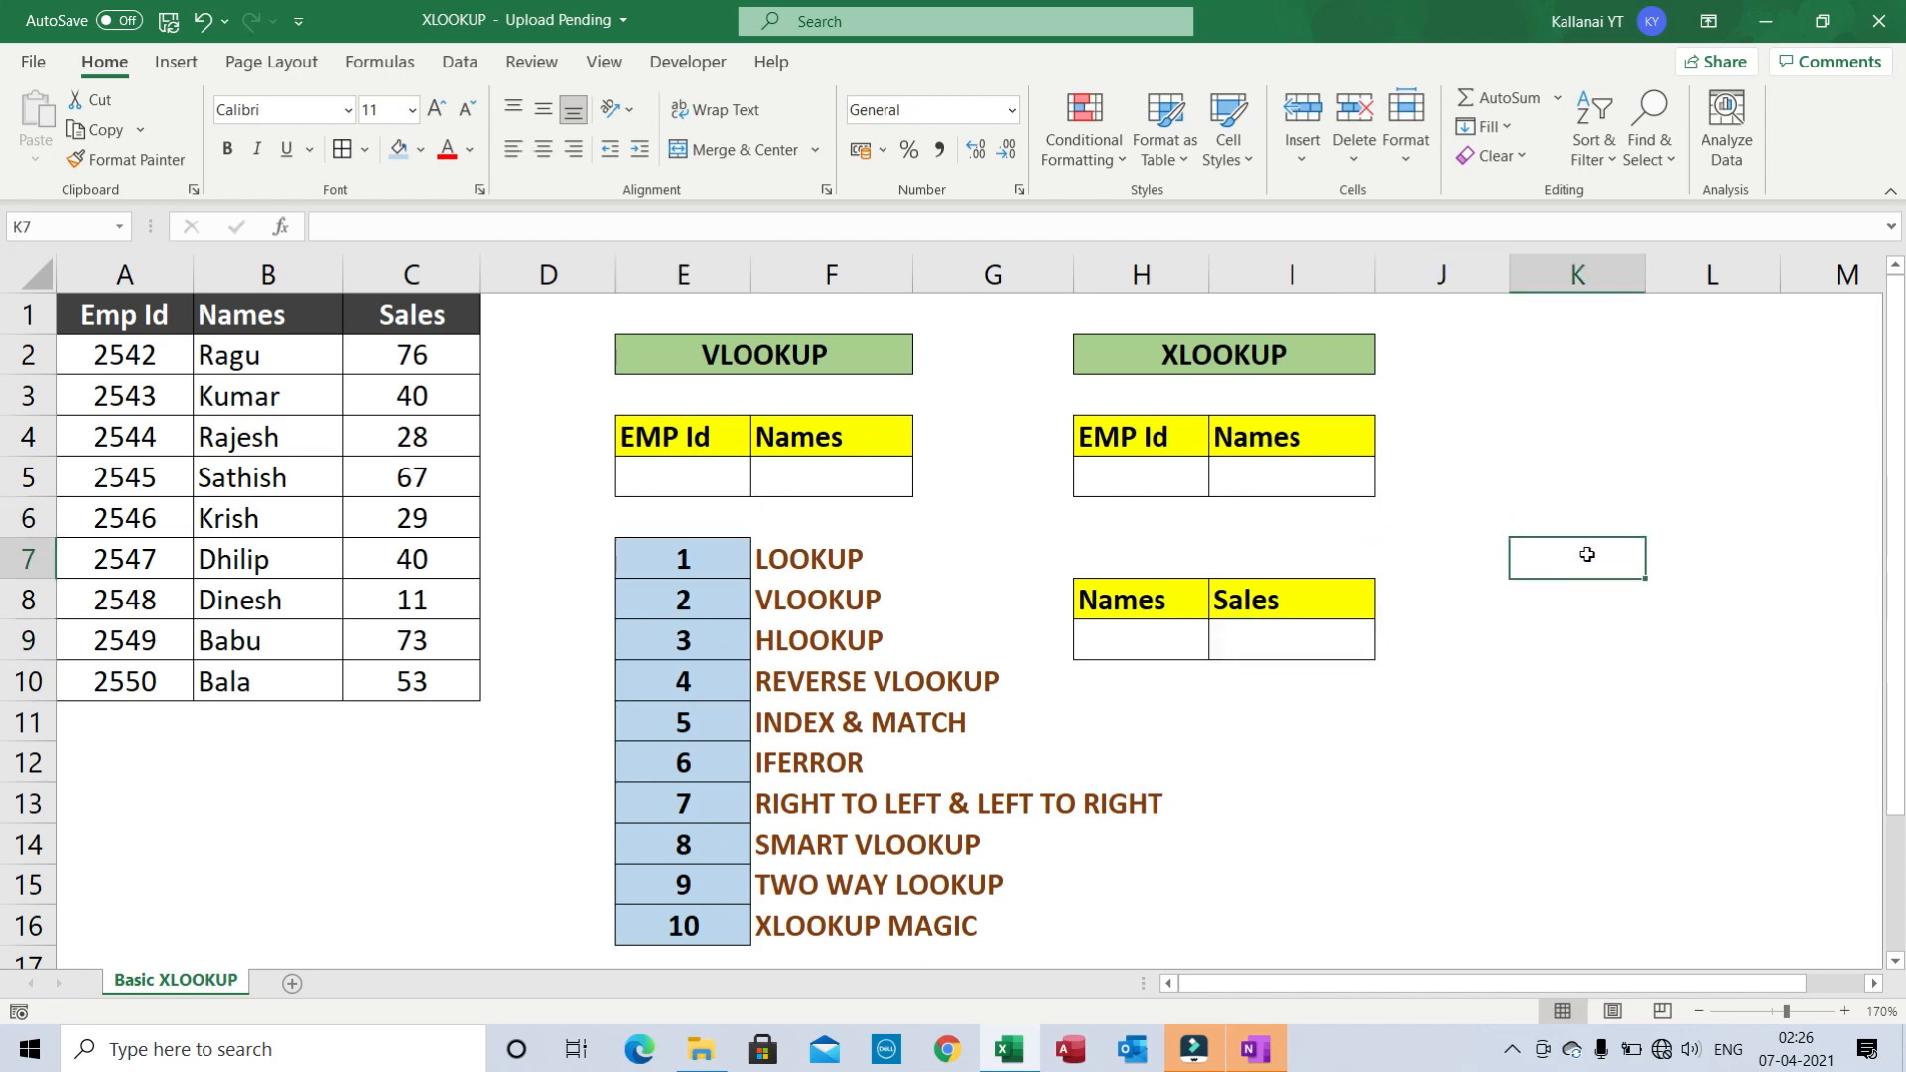
text(=x)
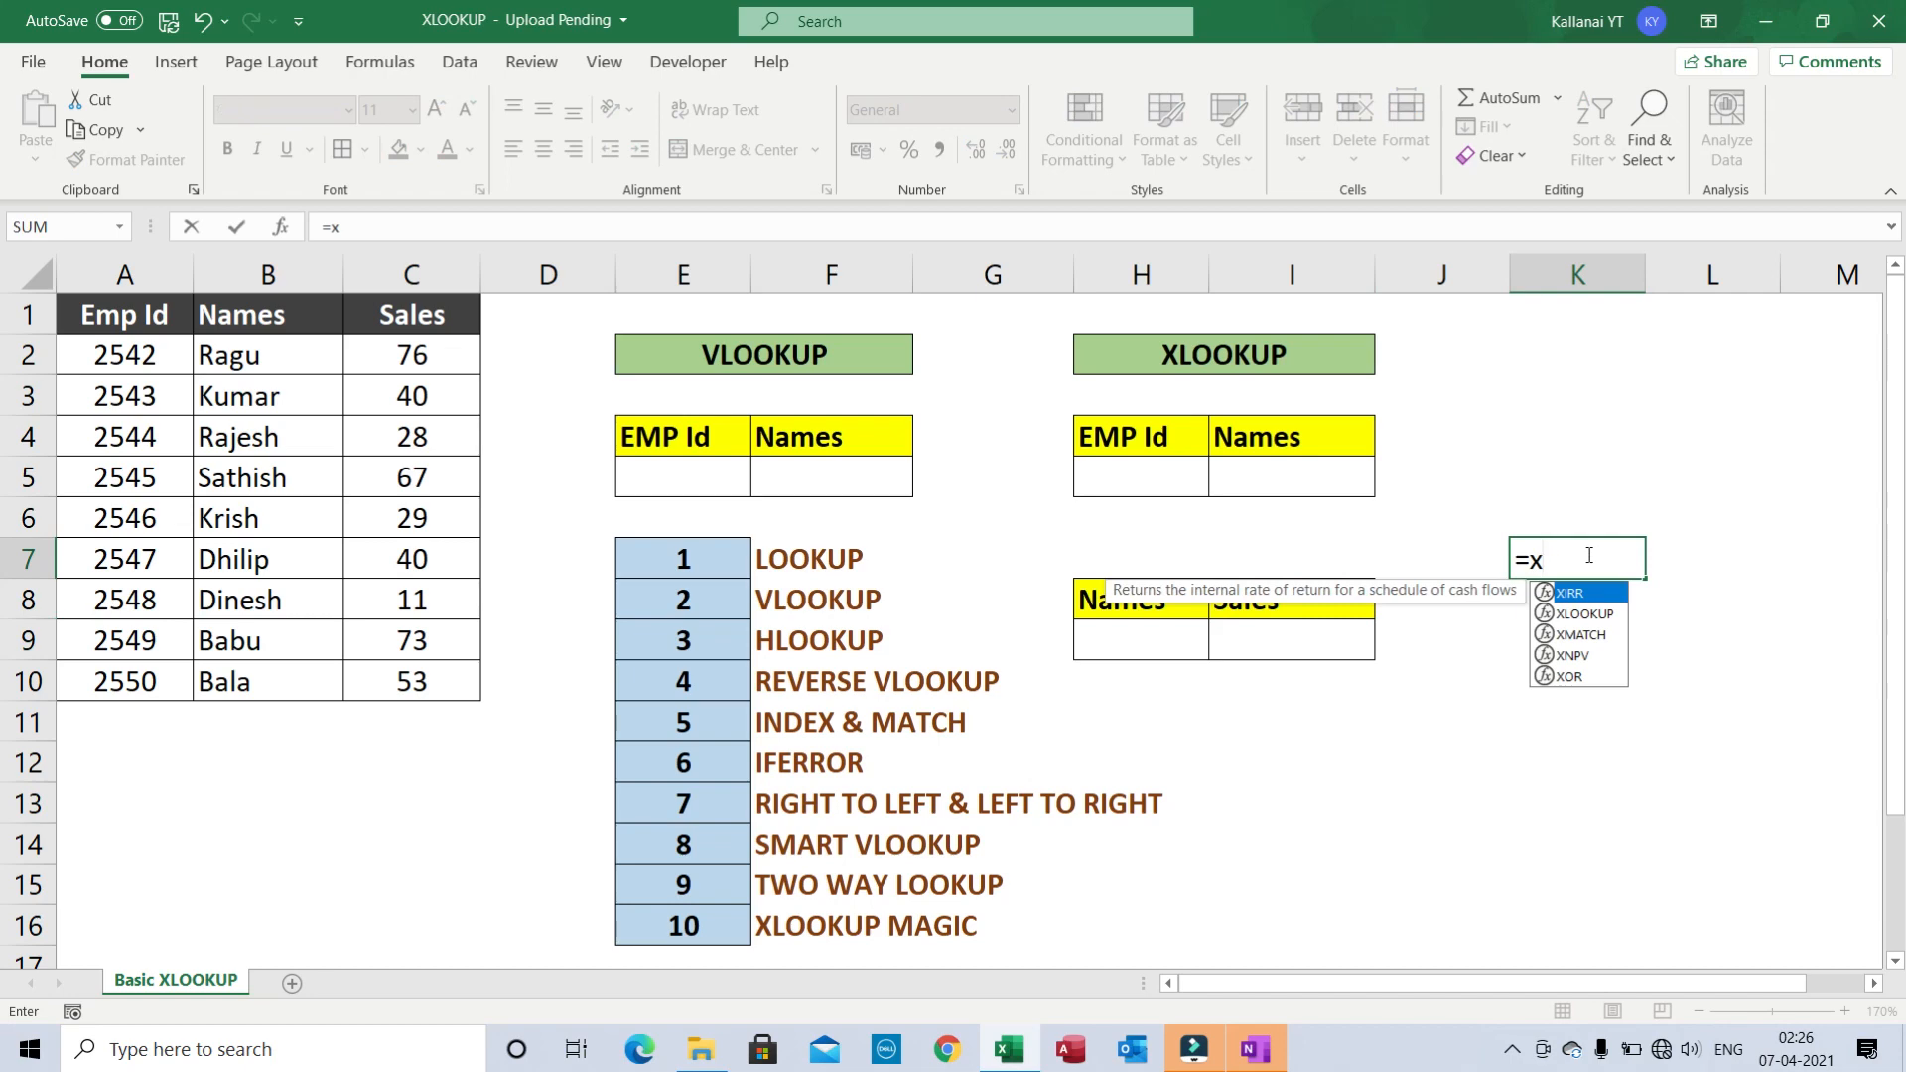
text(l)
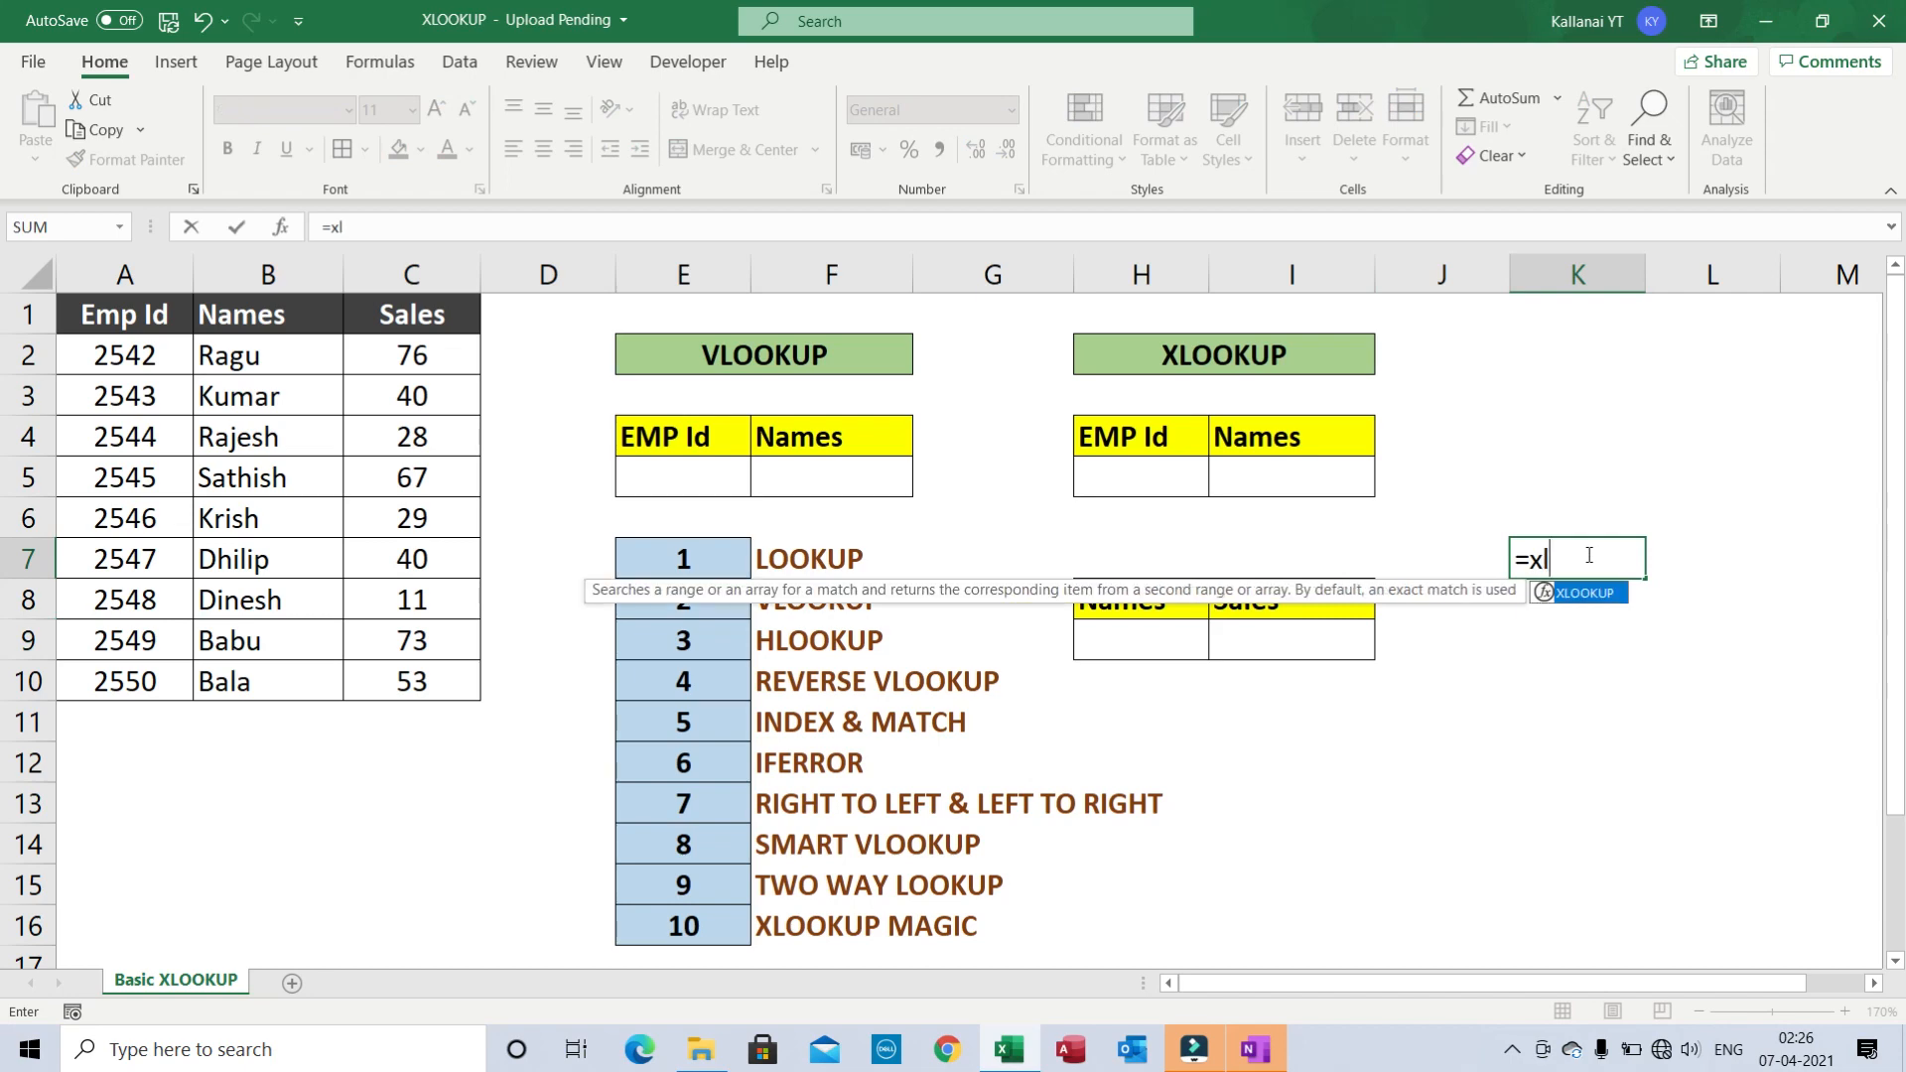
key(Tab)
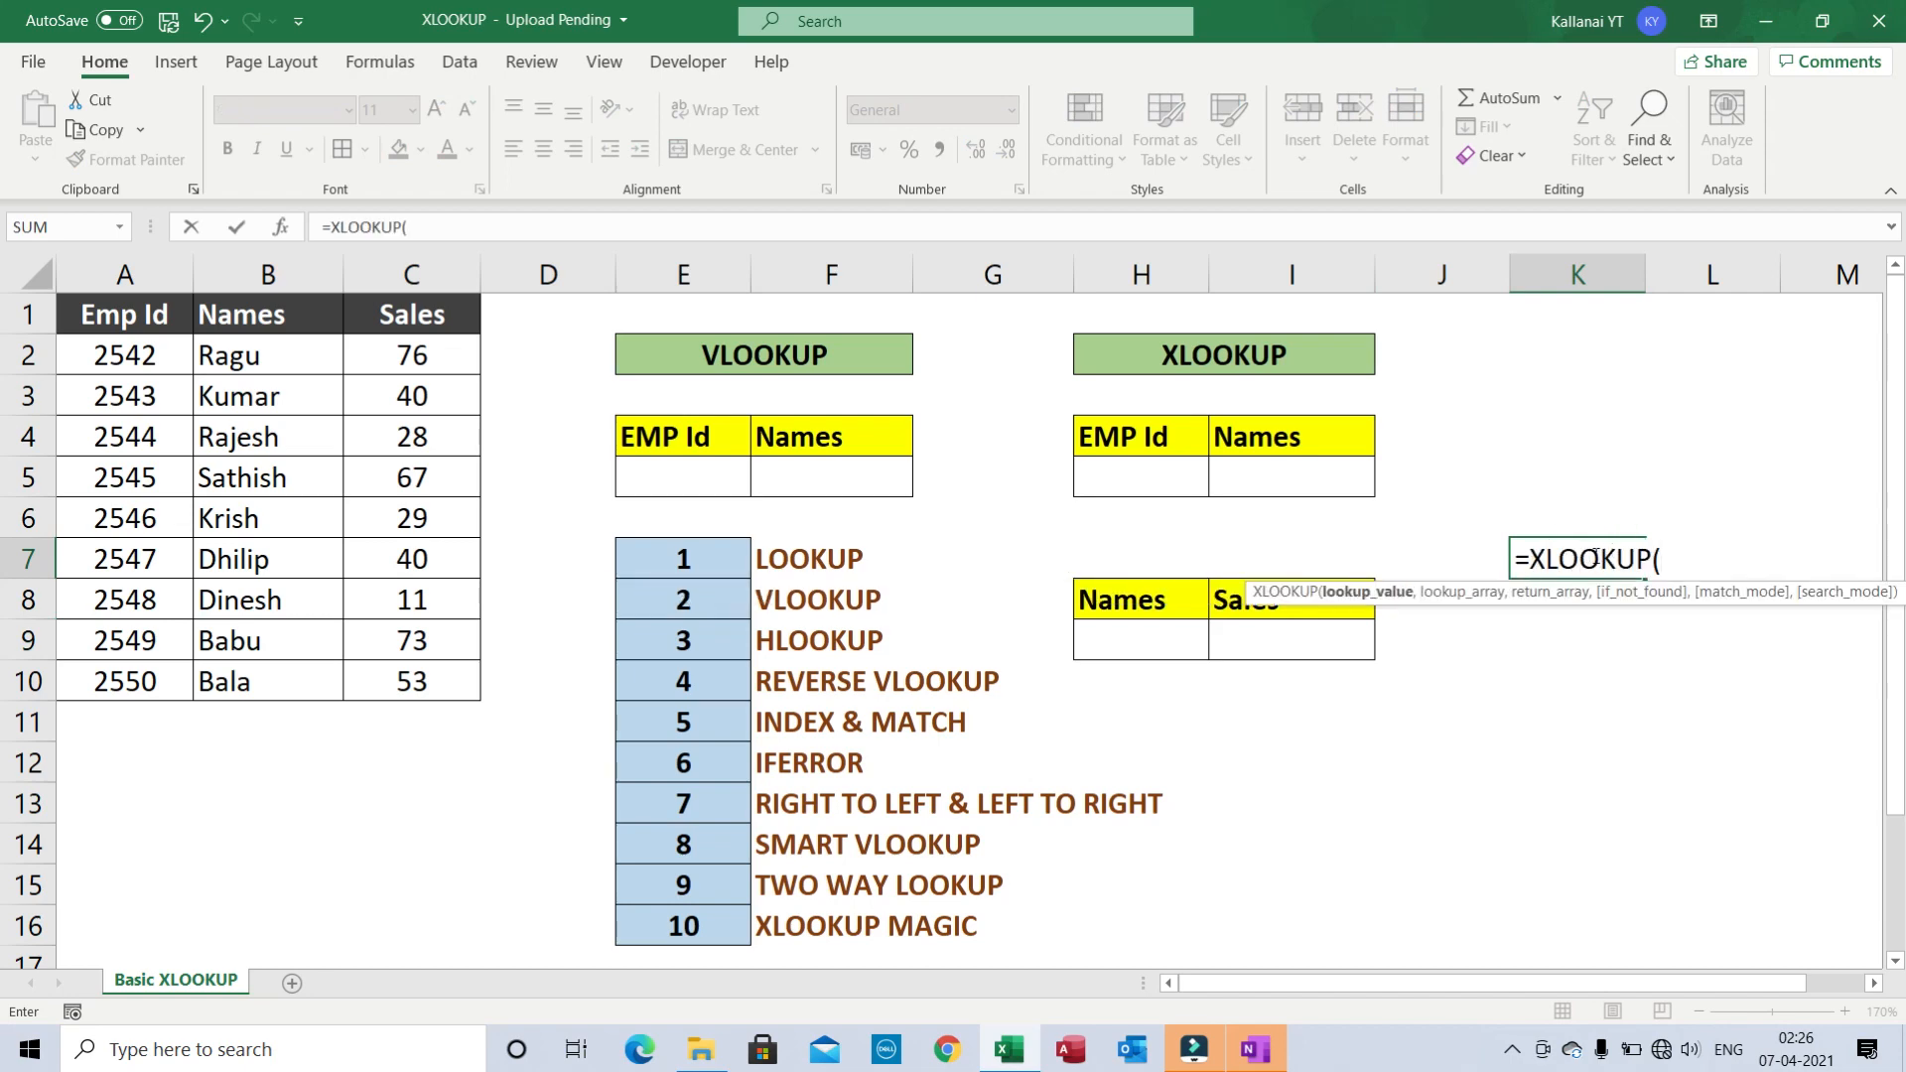
key(Escape)
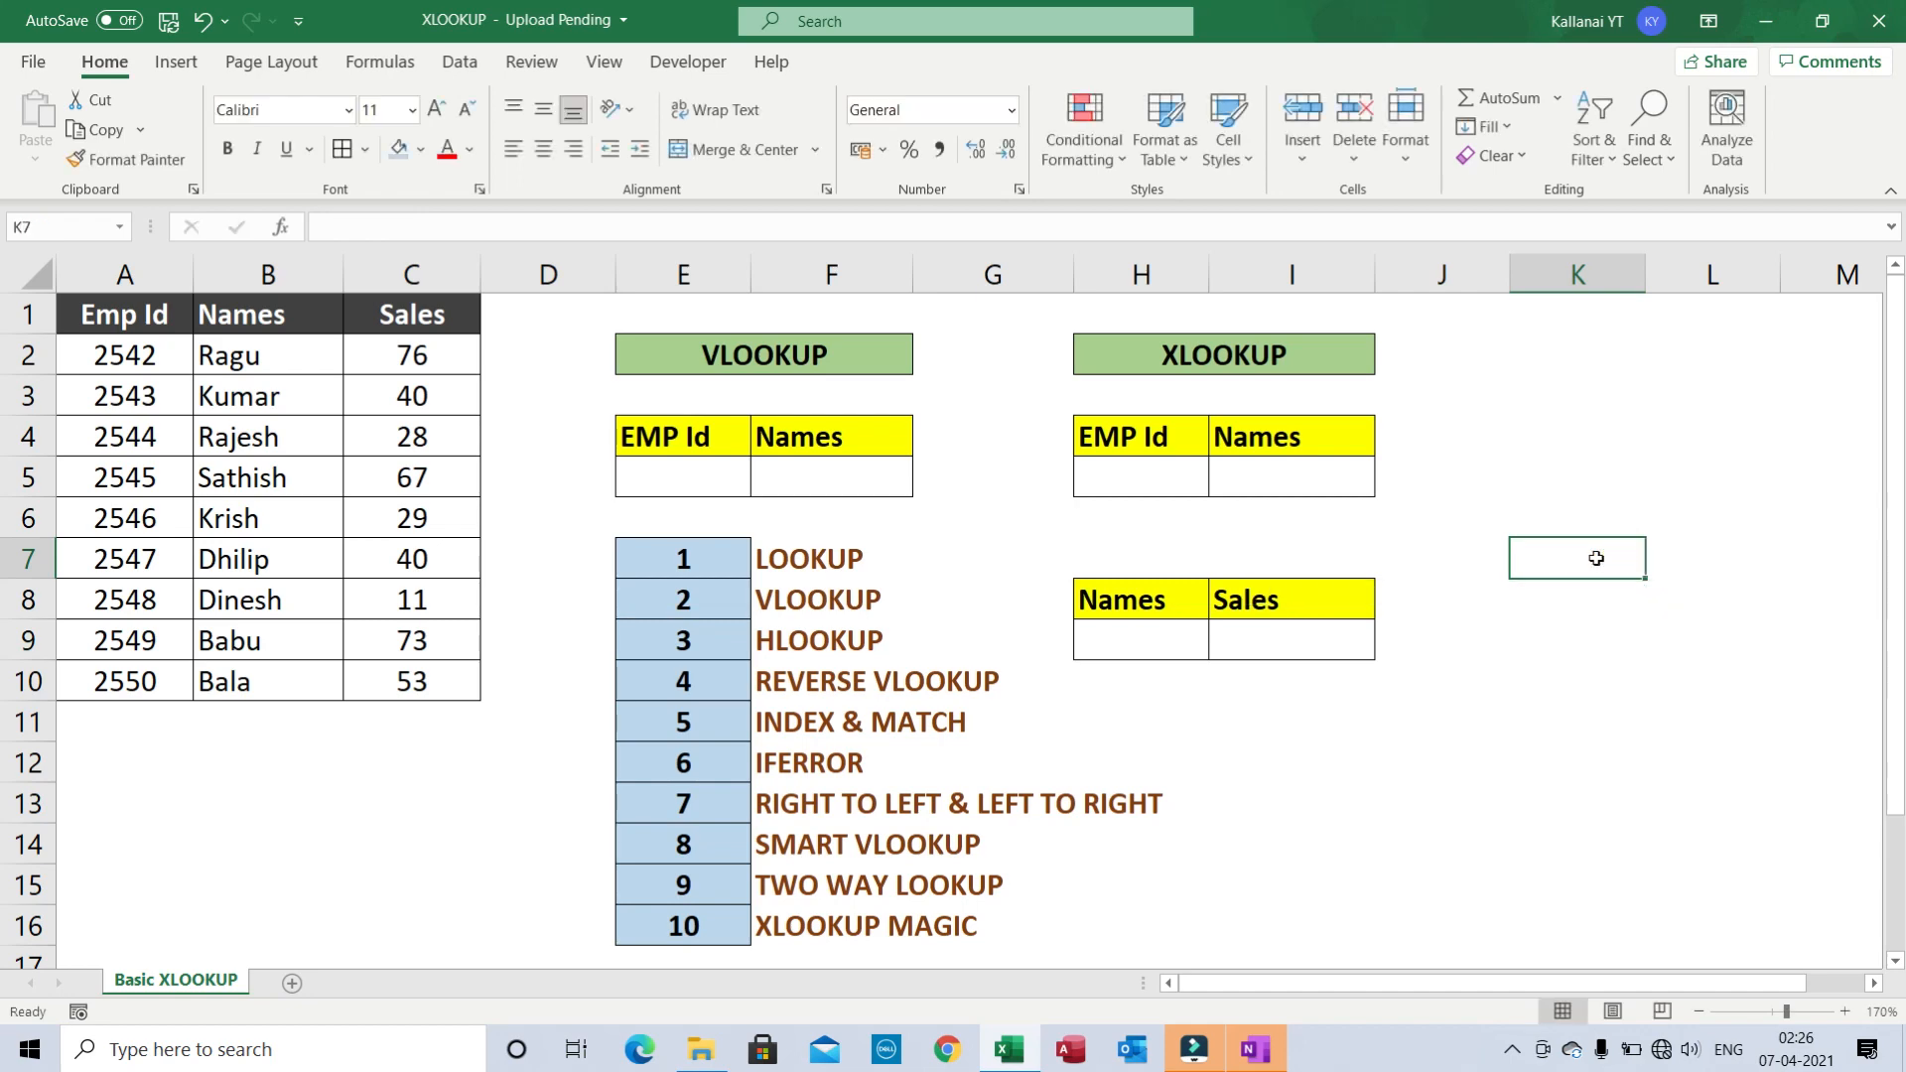
- Select the Emp Id, Names, Sales source table A1:C10 to show it
key(Left)
key(Left)
key(Left)
key(Left)
key(ctrl+Up)
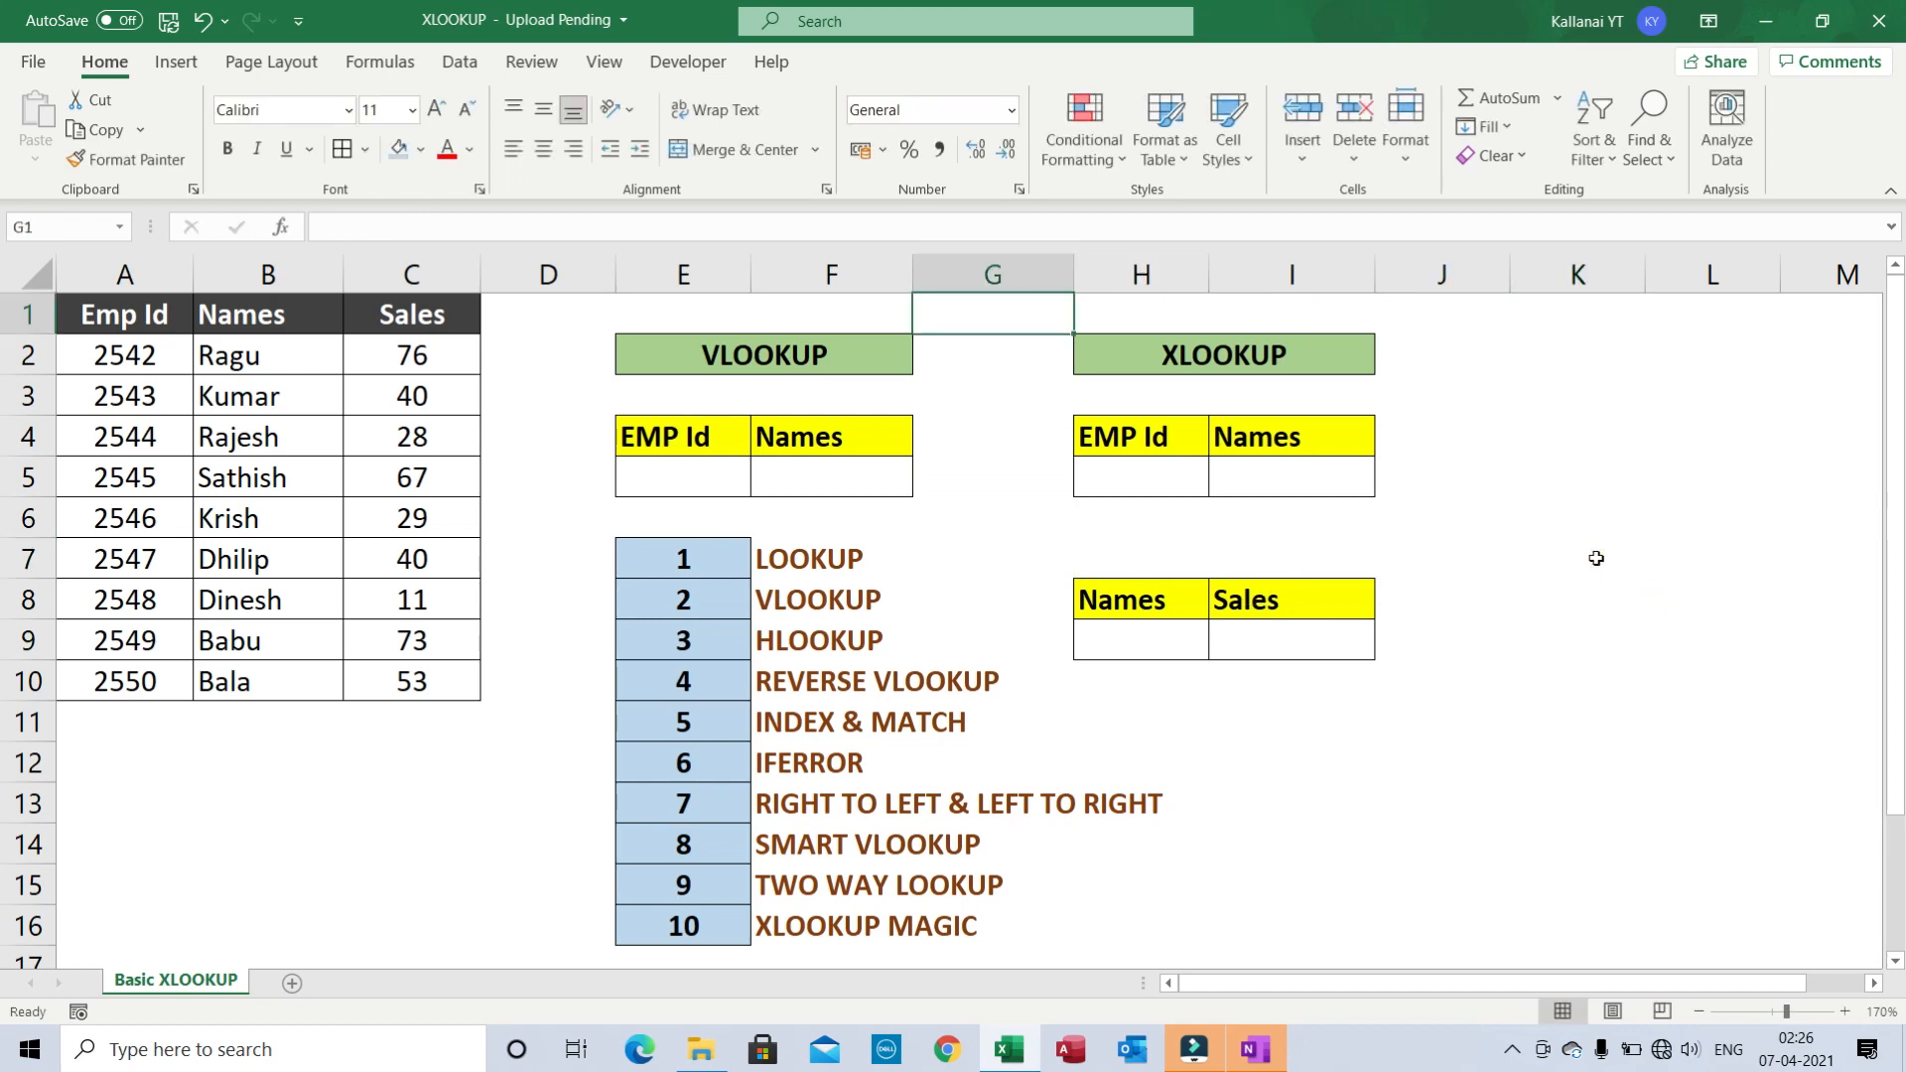
key(ctrl+Left)
key(ctrl+Left)
key(ctrl+shift+Right)
key(ctrl+shift+Down)
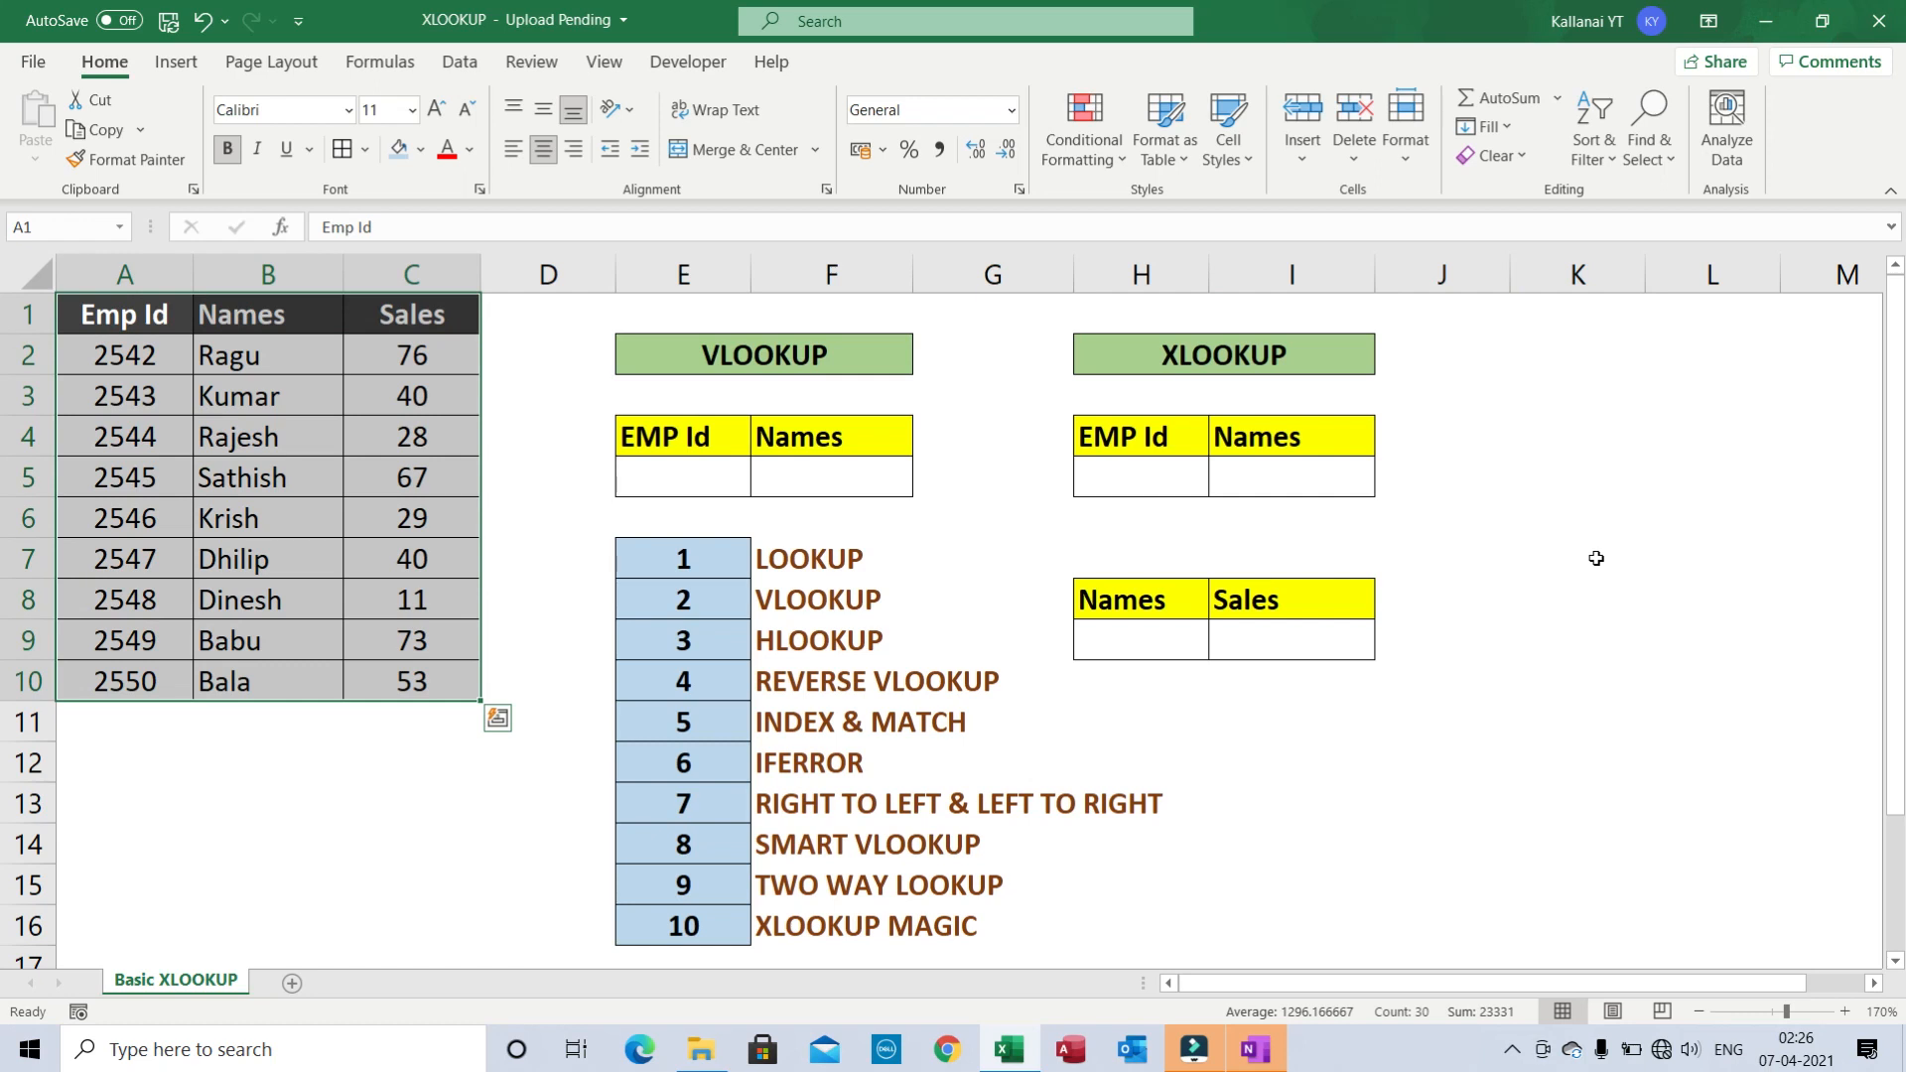
key(ctrl+shift+Up)
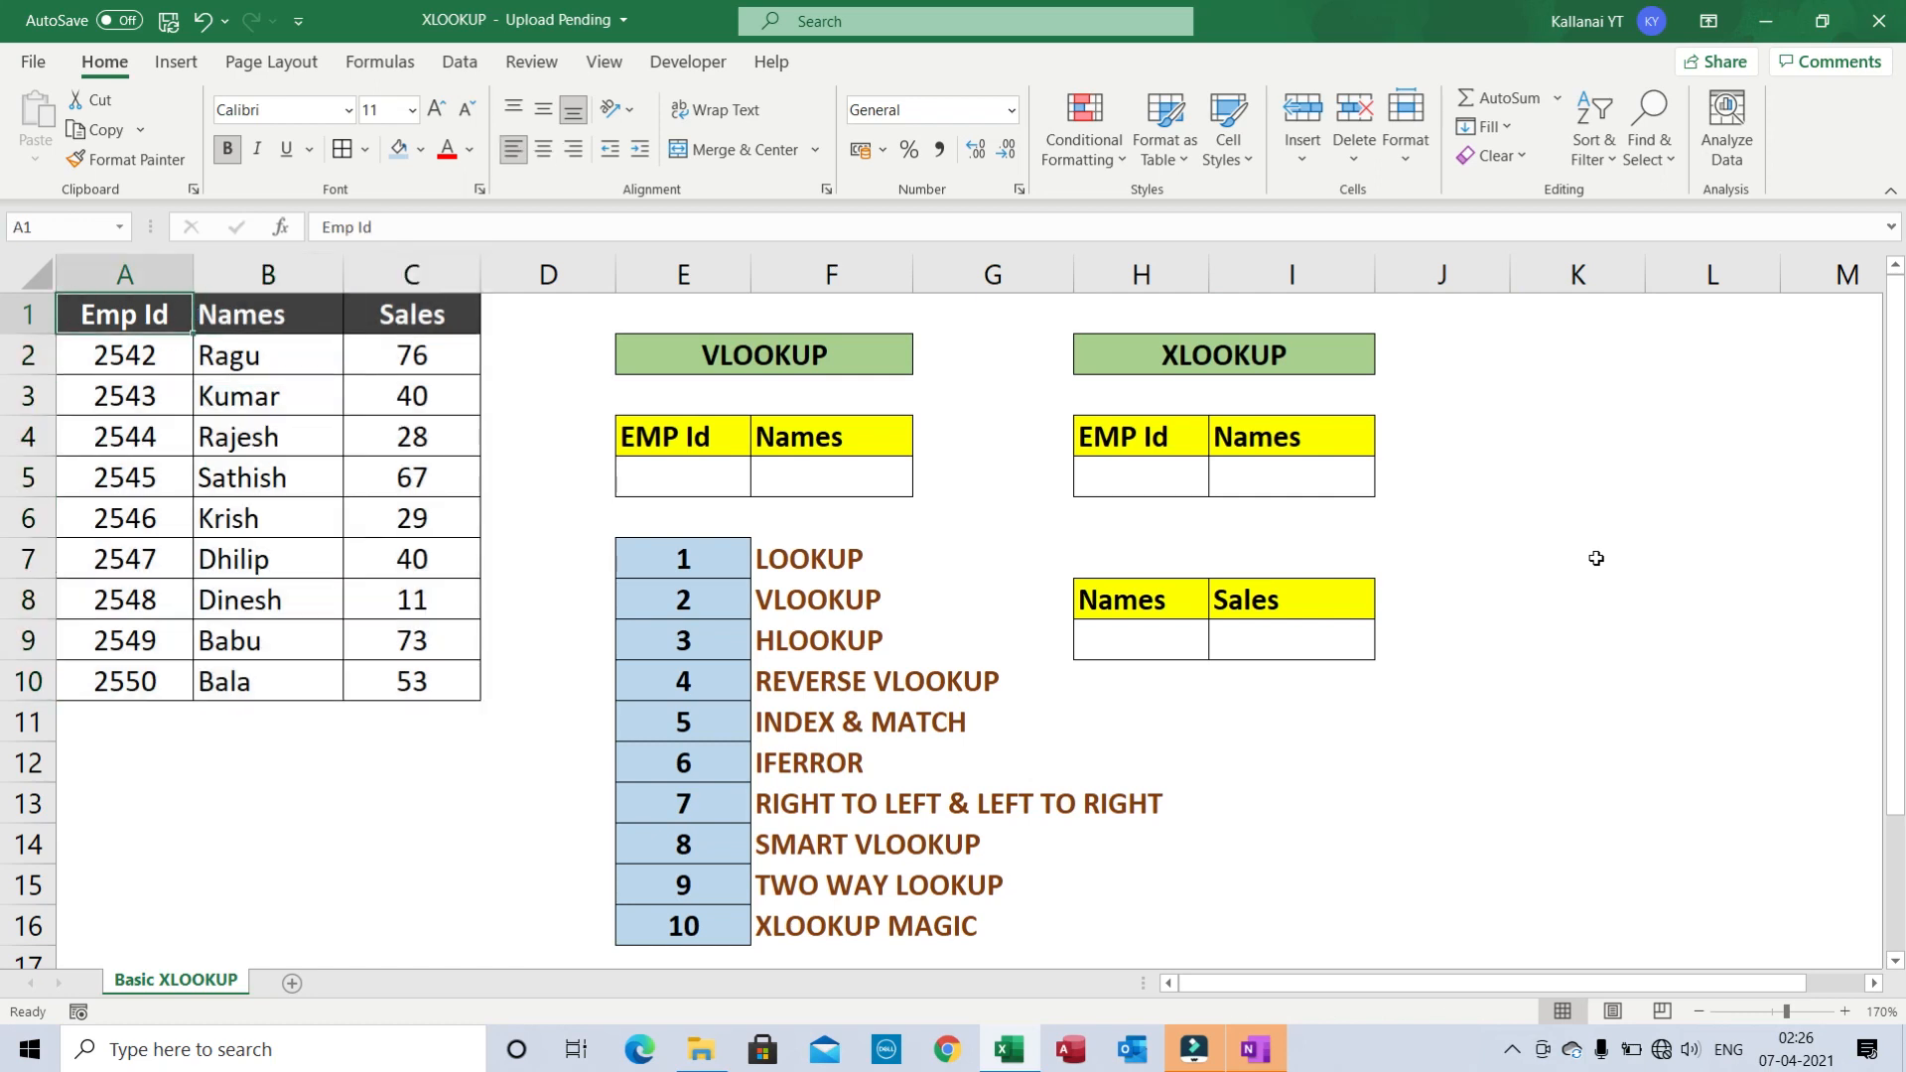
key(ctrl+shift+Down)
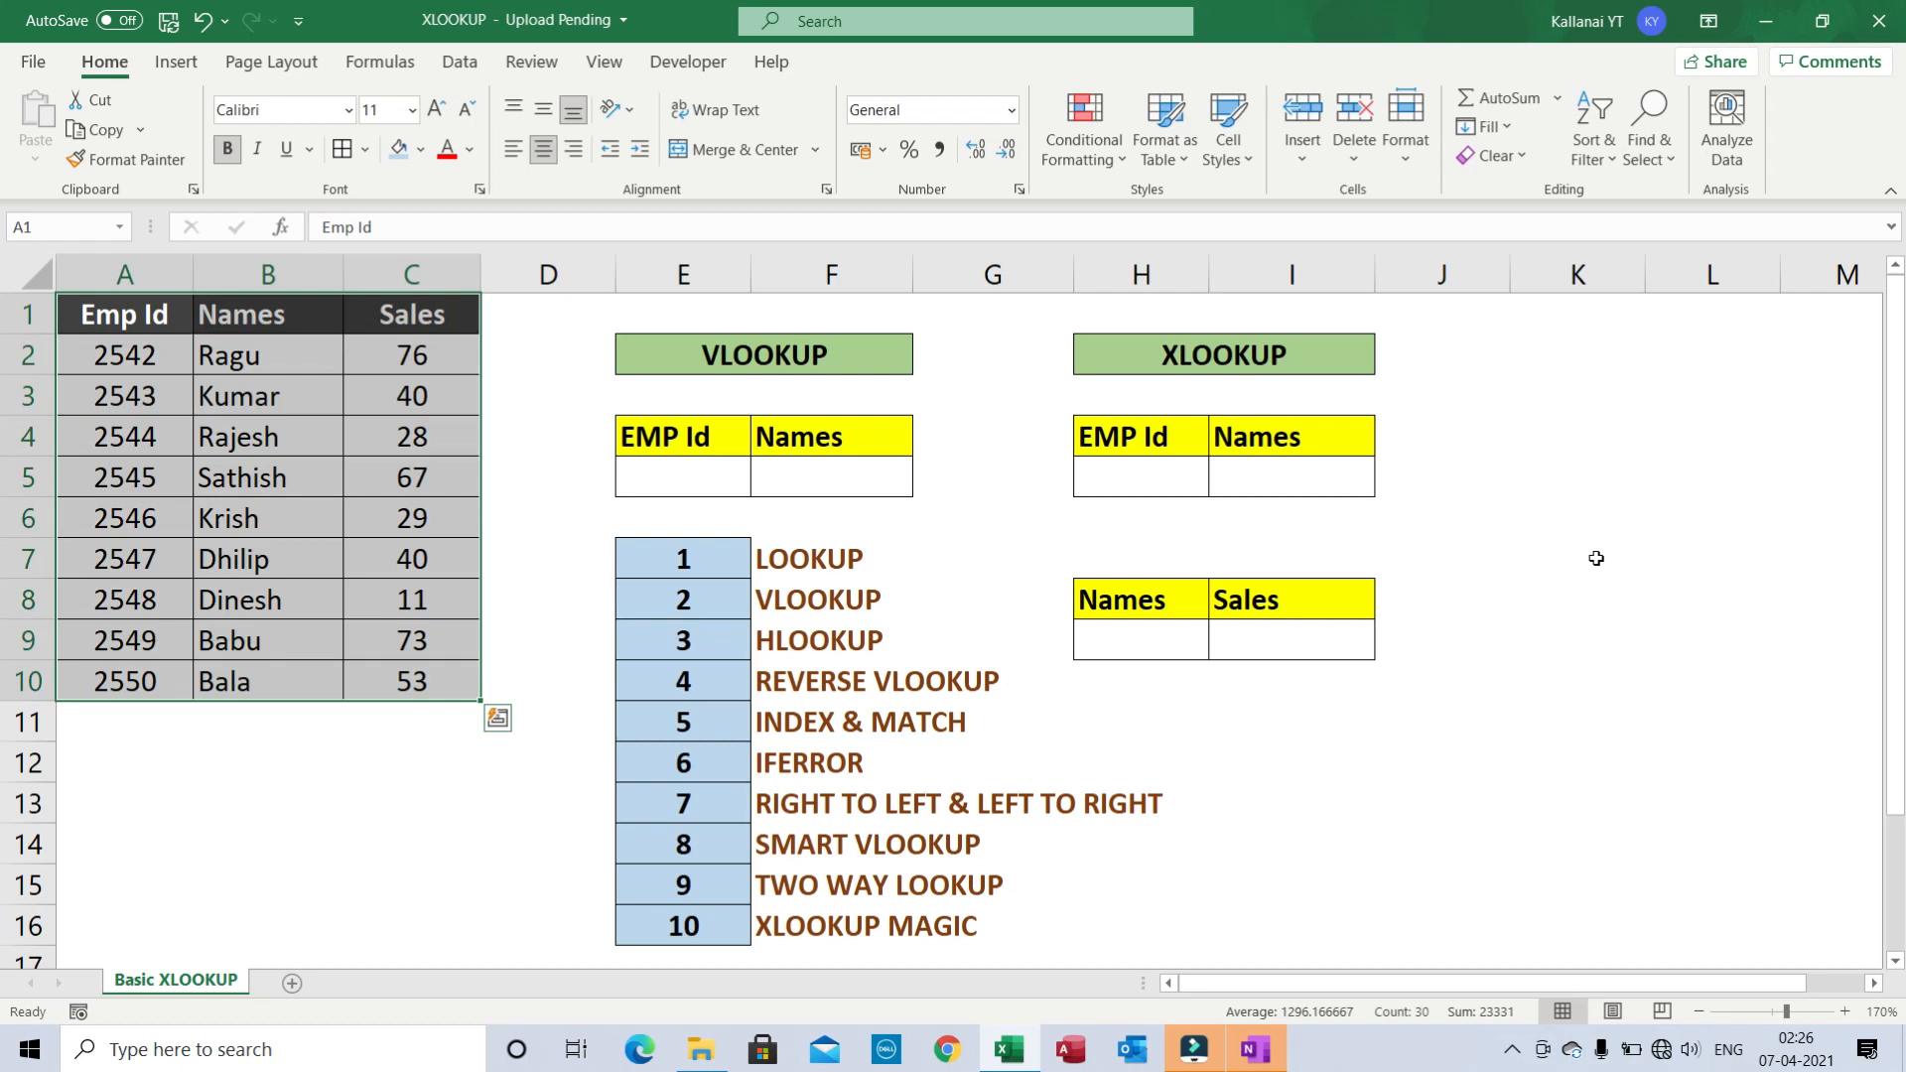
click(1596, 558)
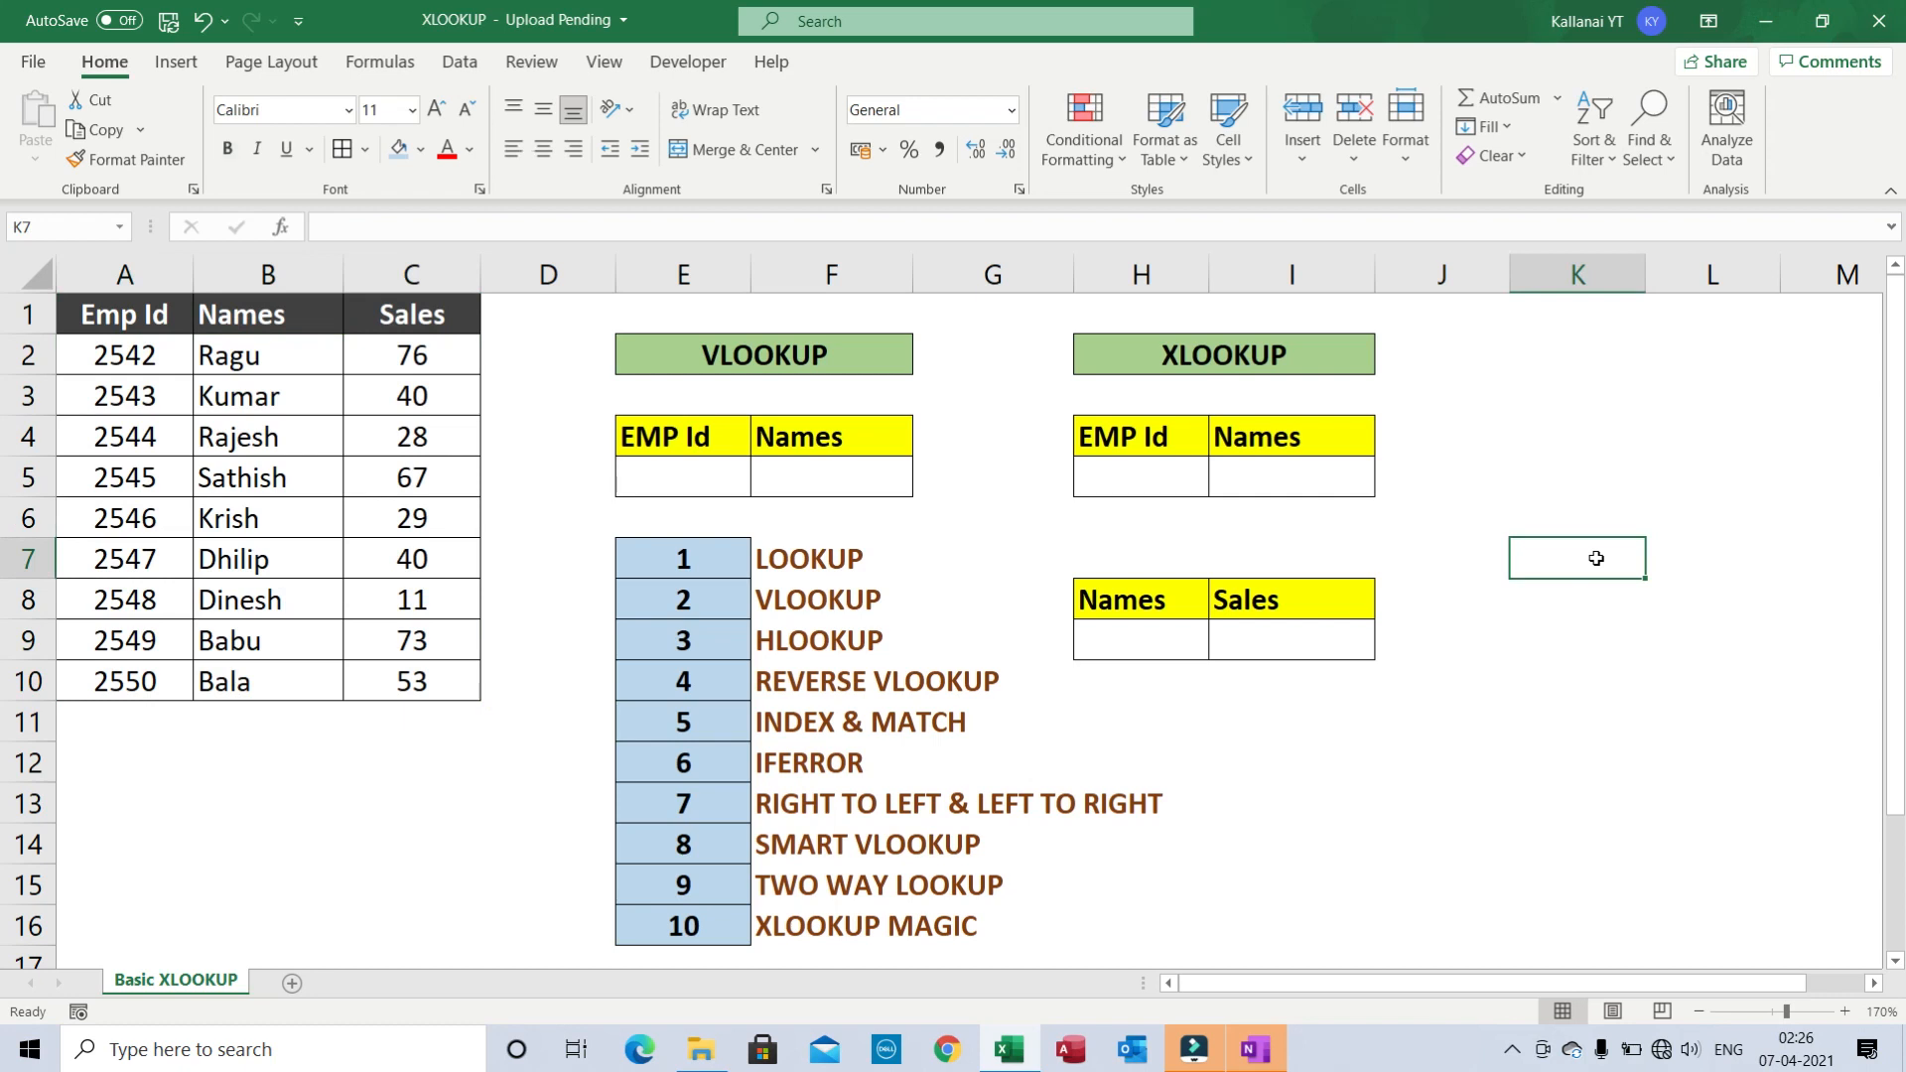
- Highlight the topic list E7:F16, pointing out IFERROR, RIGHT TO LEFT and SMART VLOOKUP
click(727, 564)
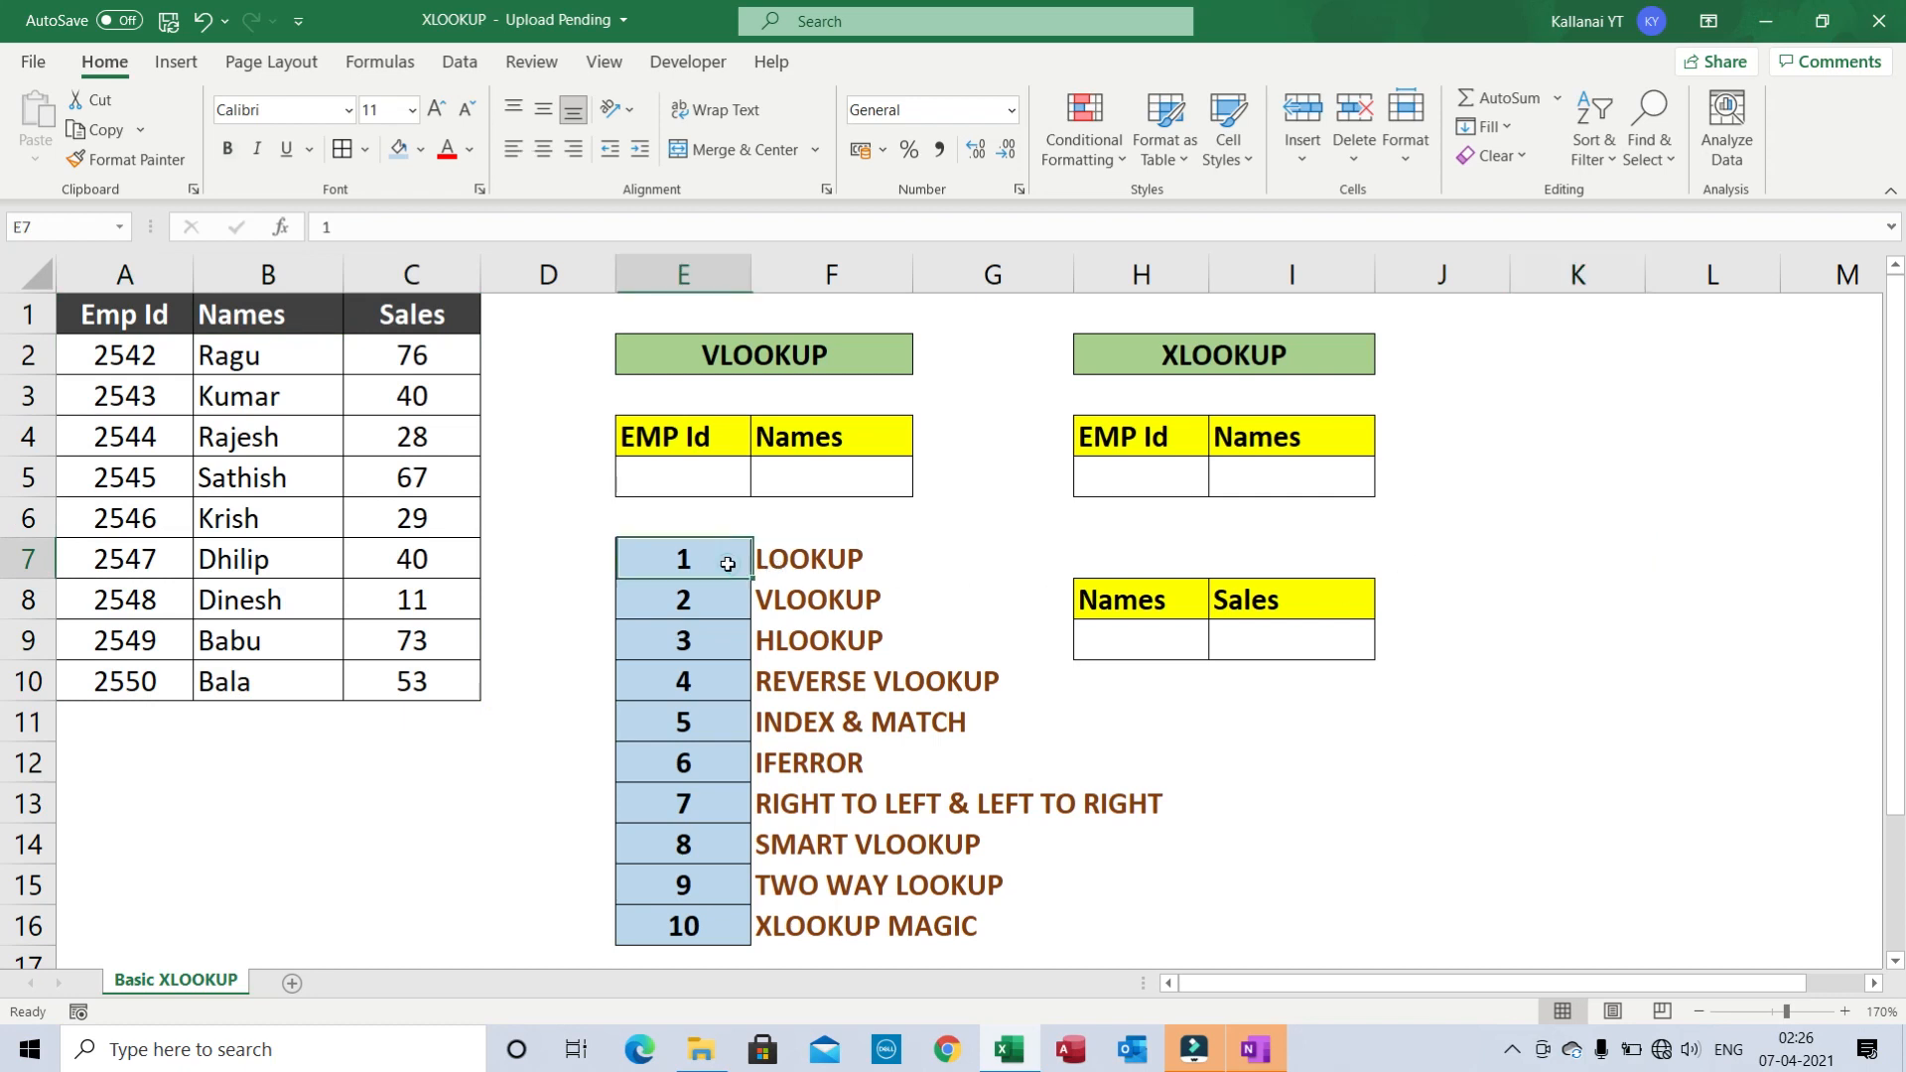
key(shift+Right)
key(ctrl+shift+Down)
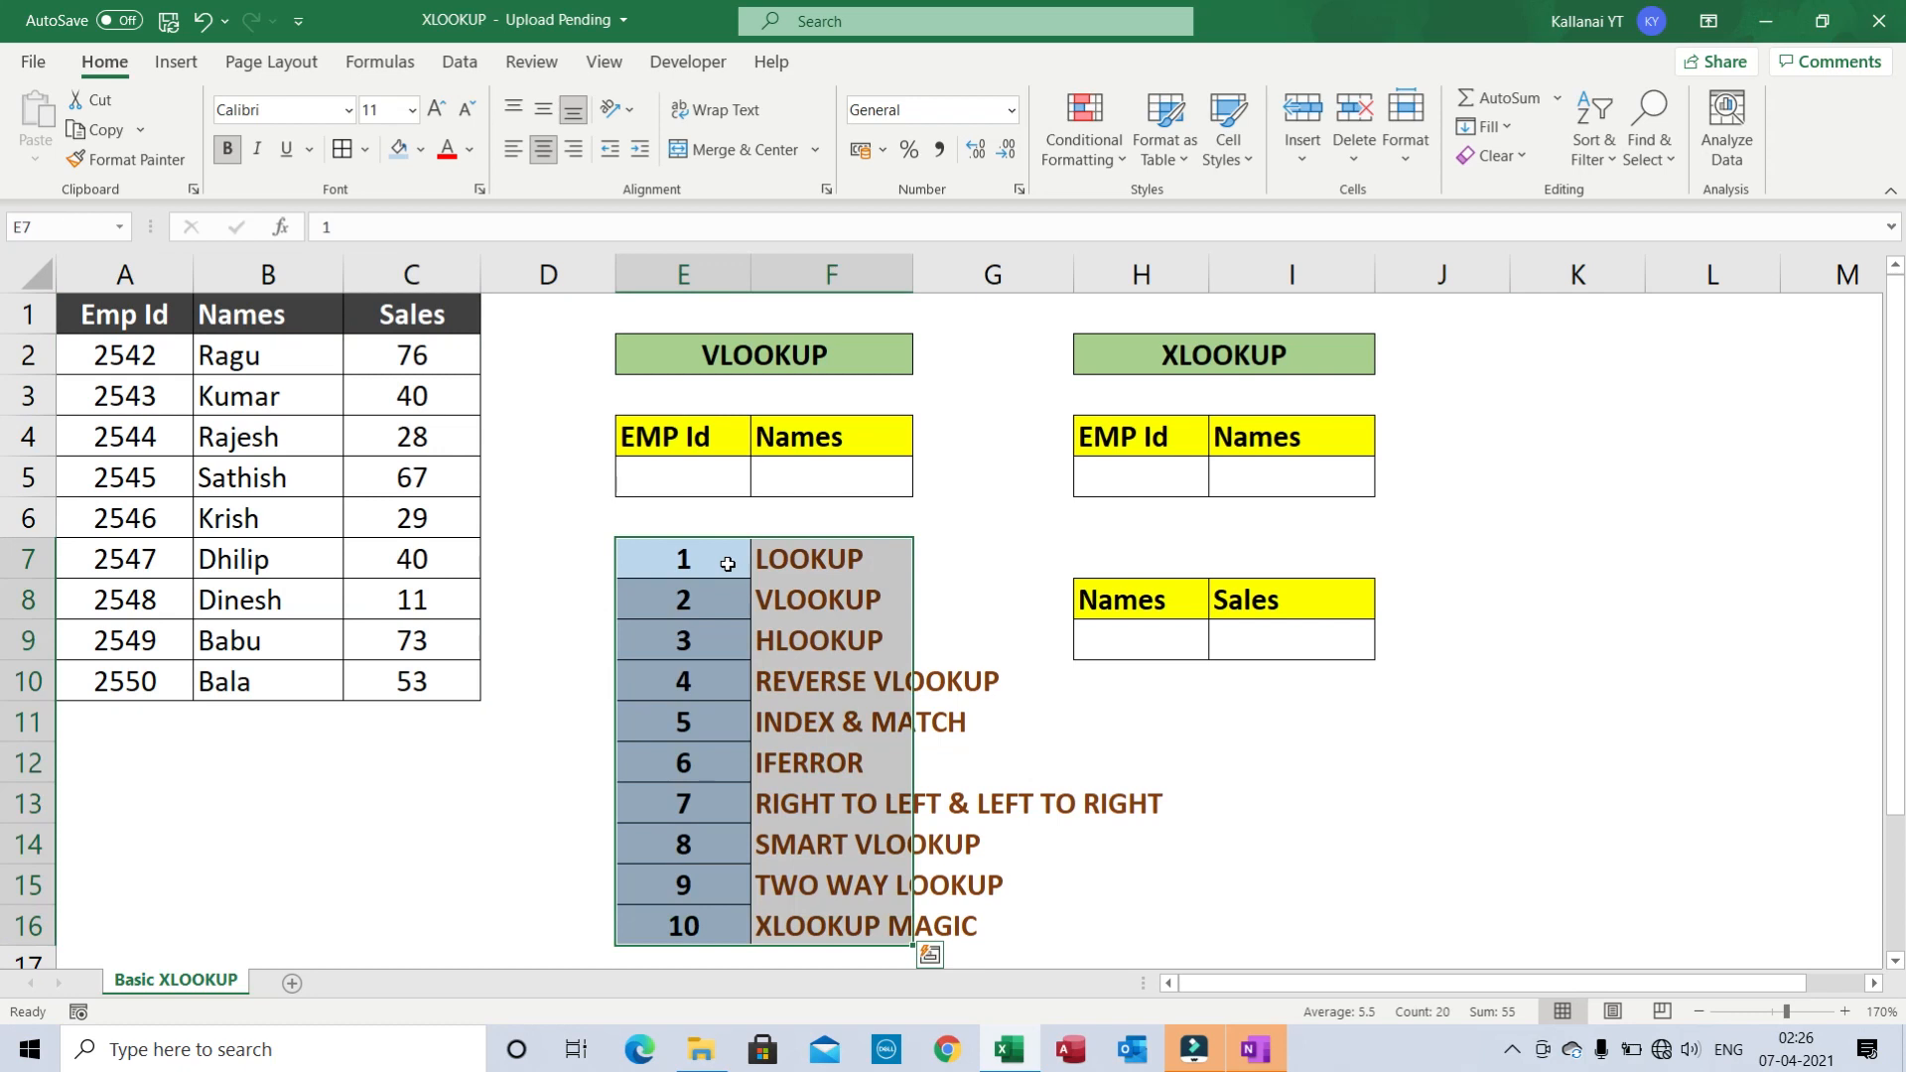
click(727, 564)
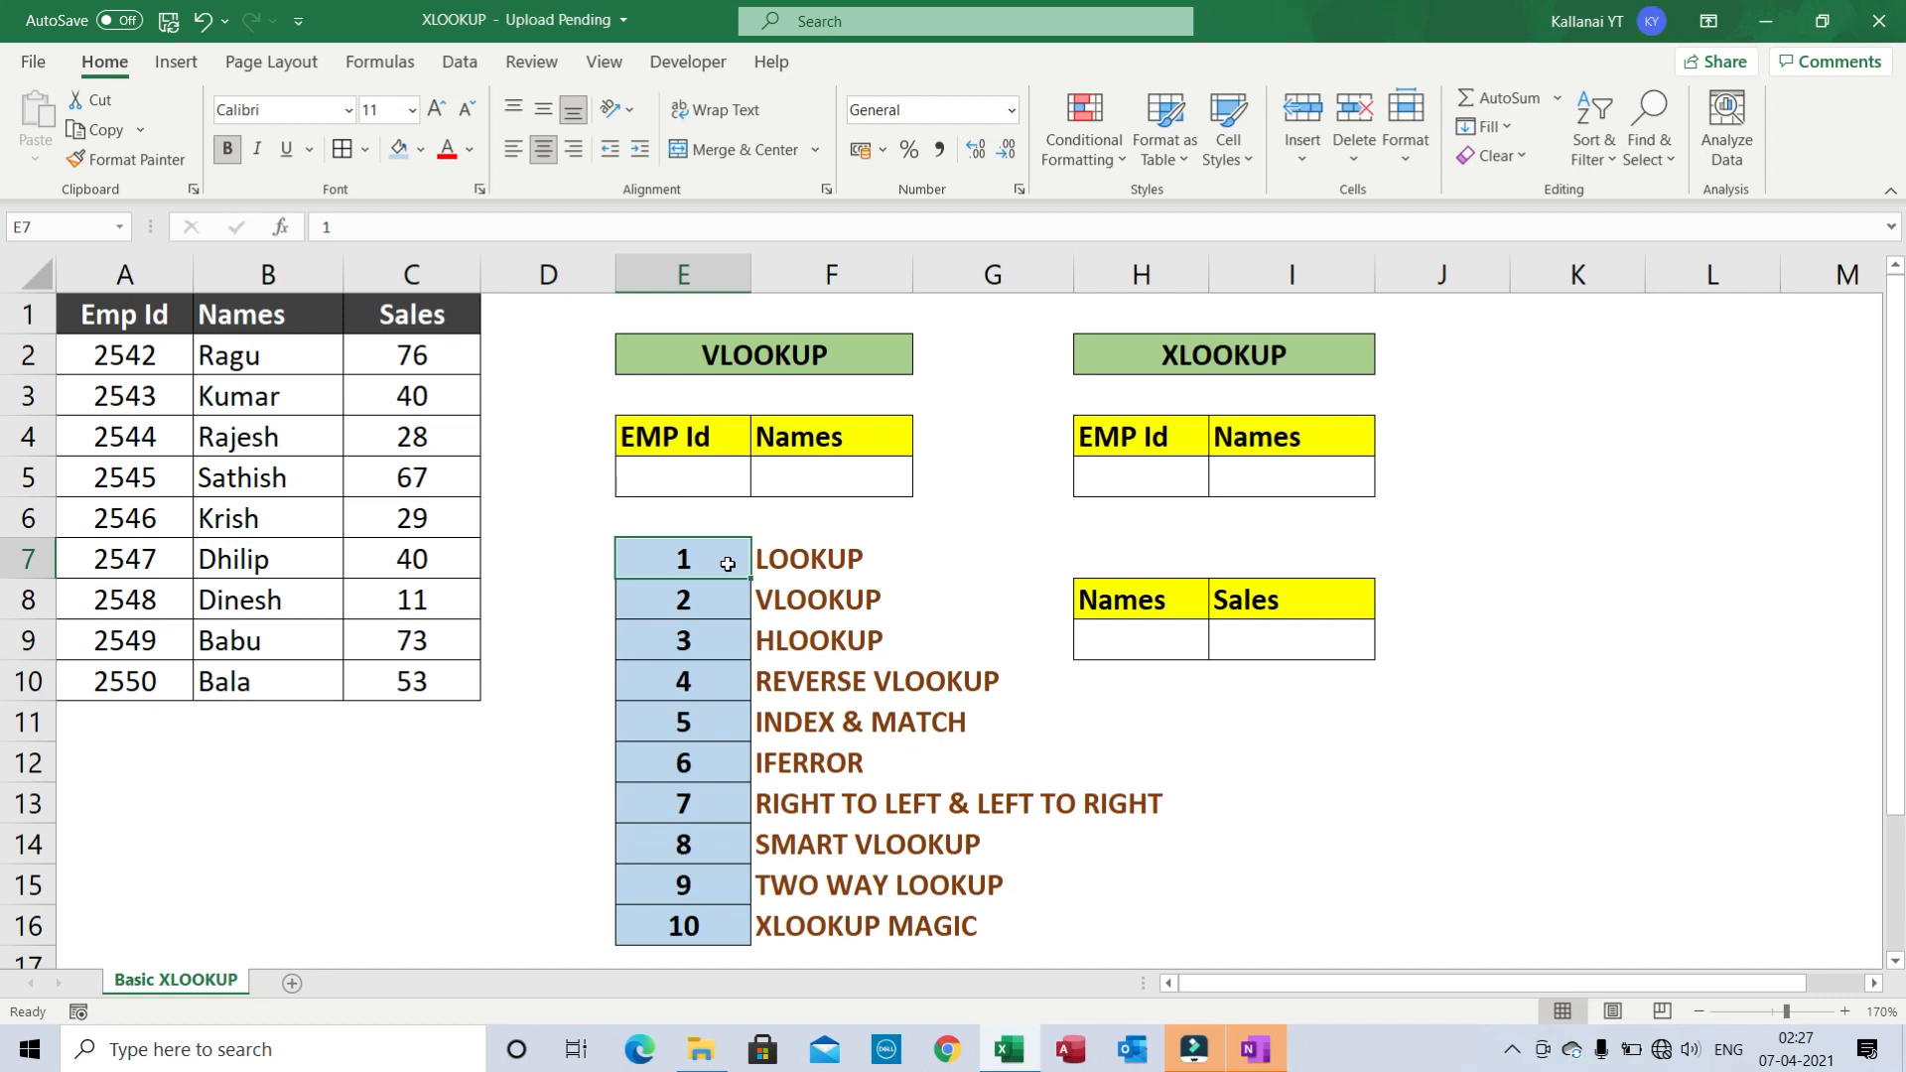
click(998, 708)
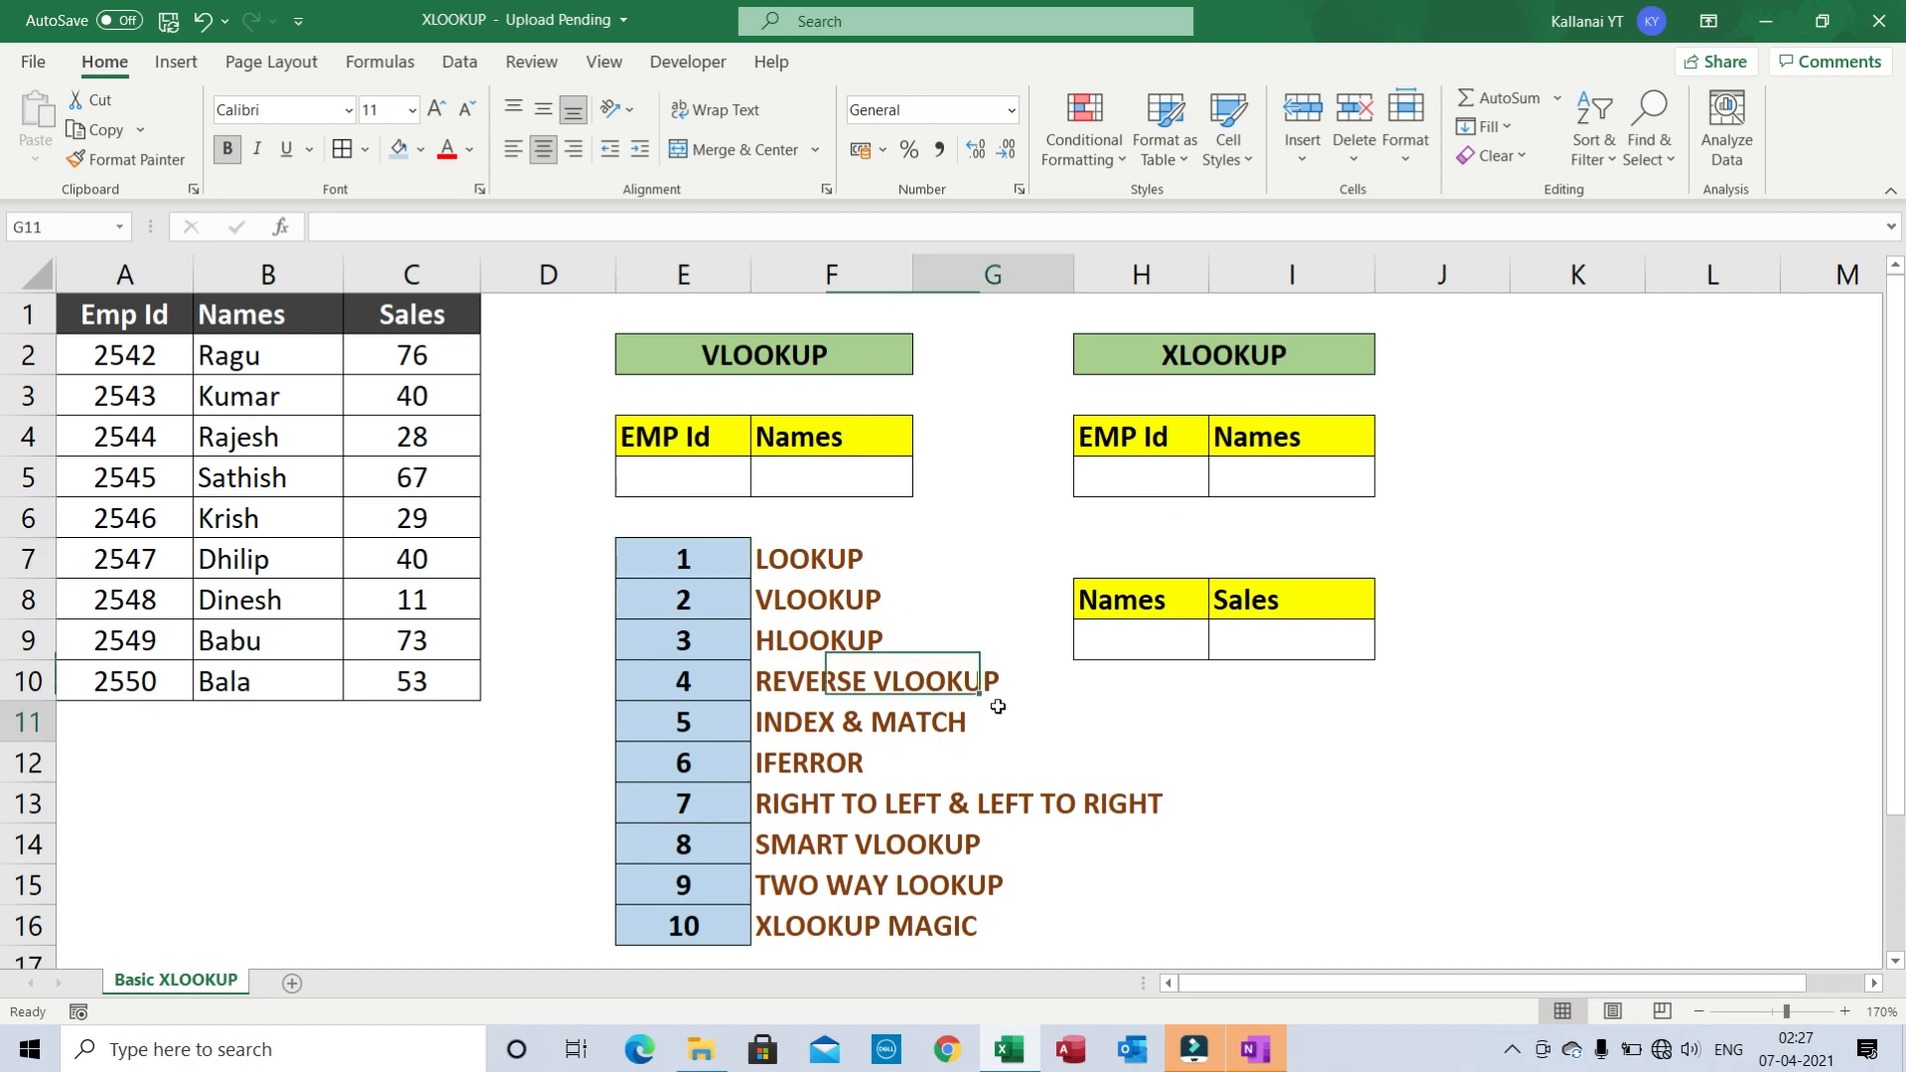
click(794, 767)
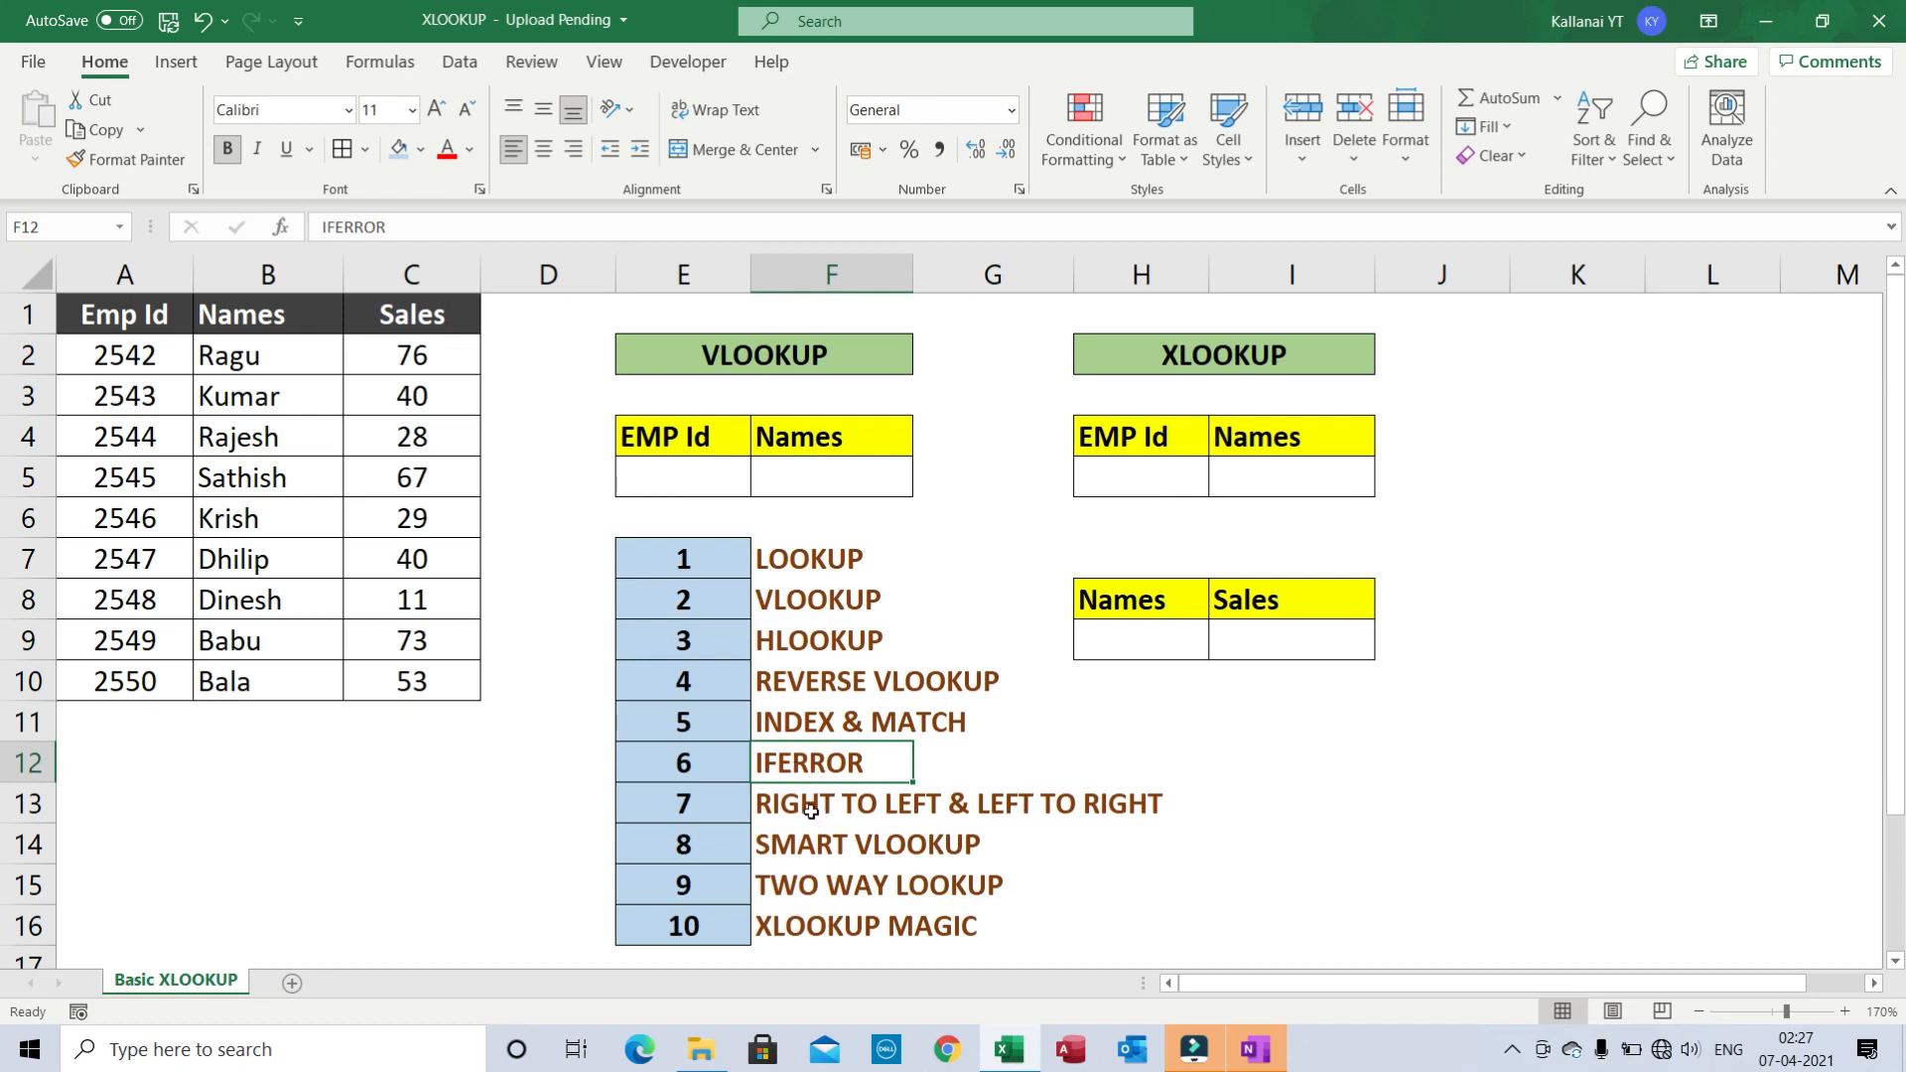
click(812, 804)
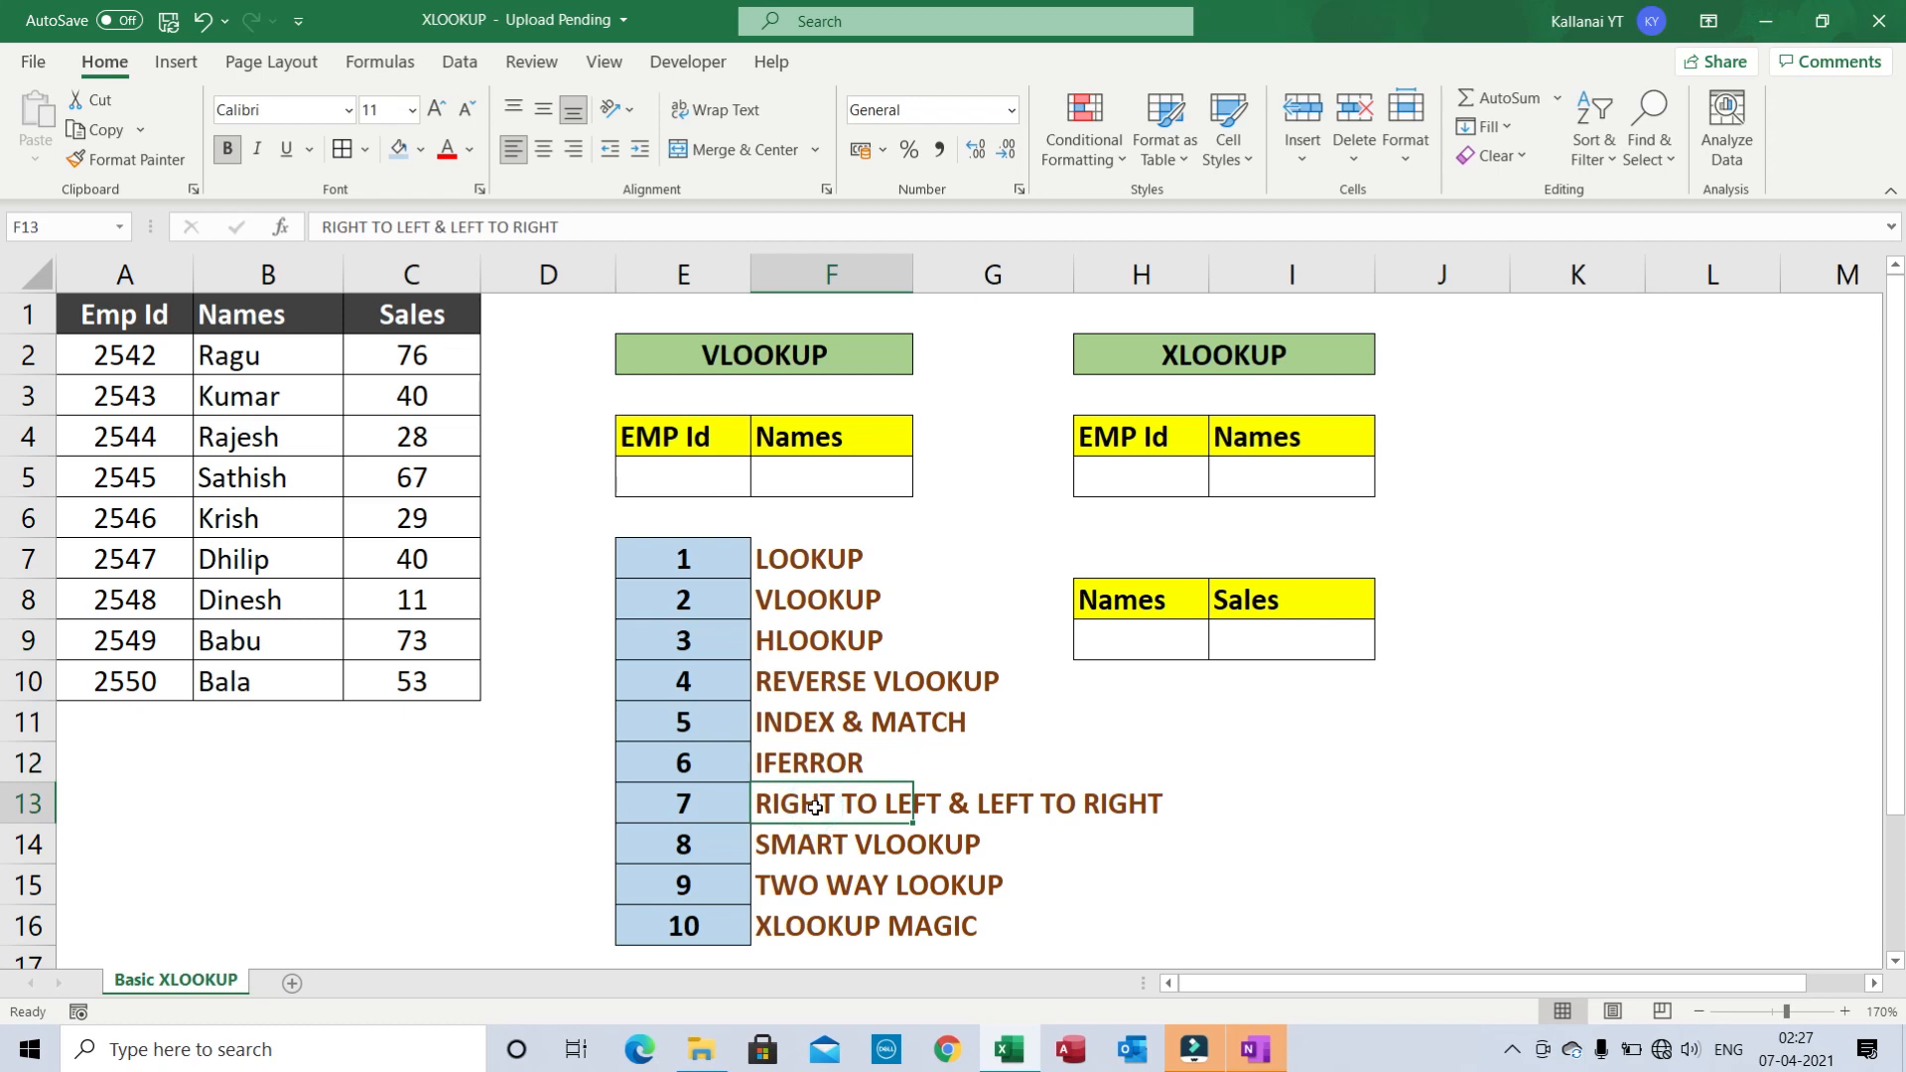
click(795, 861)
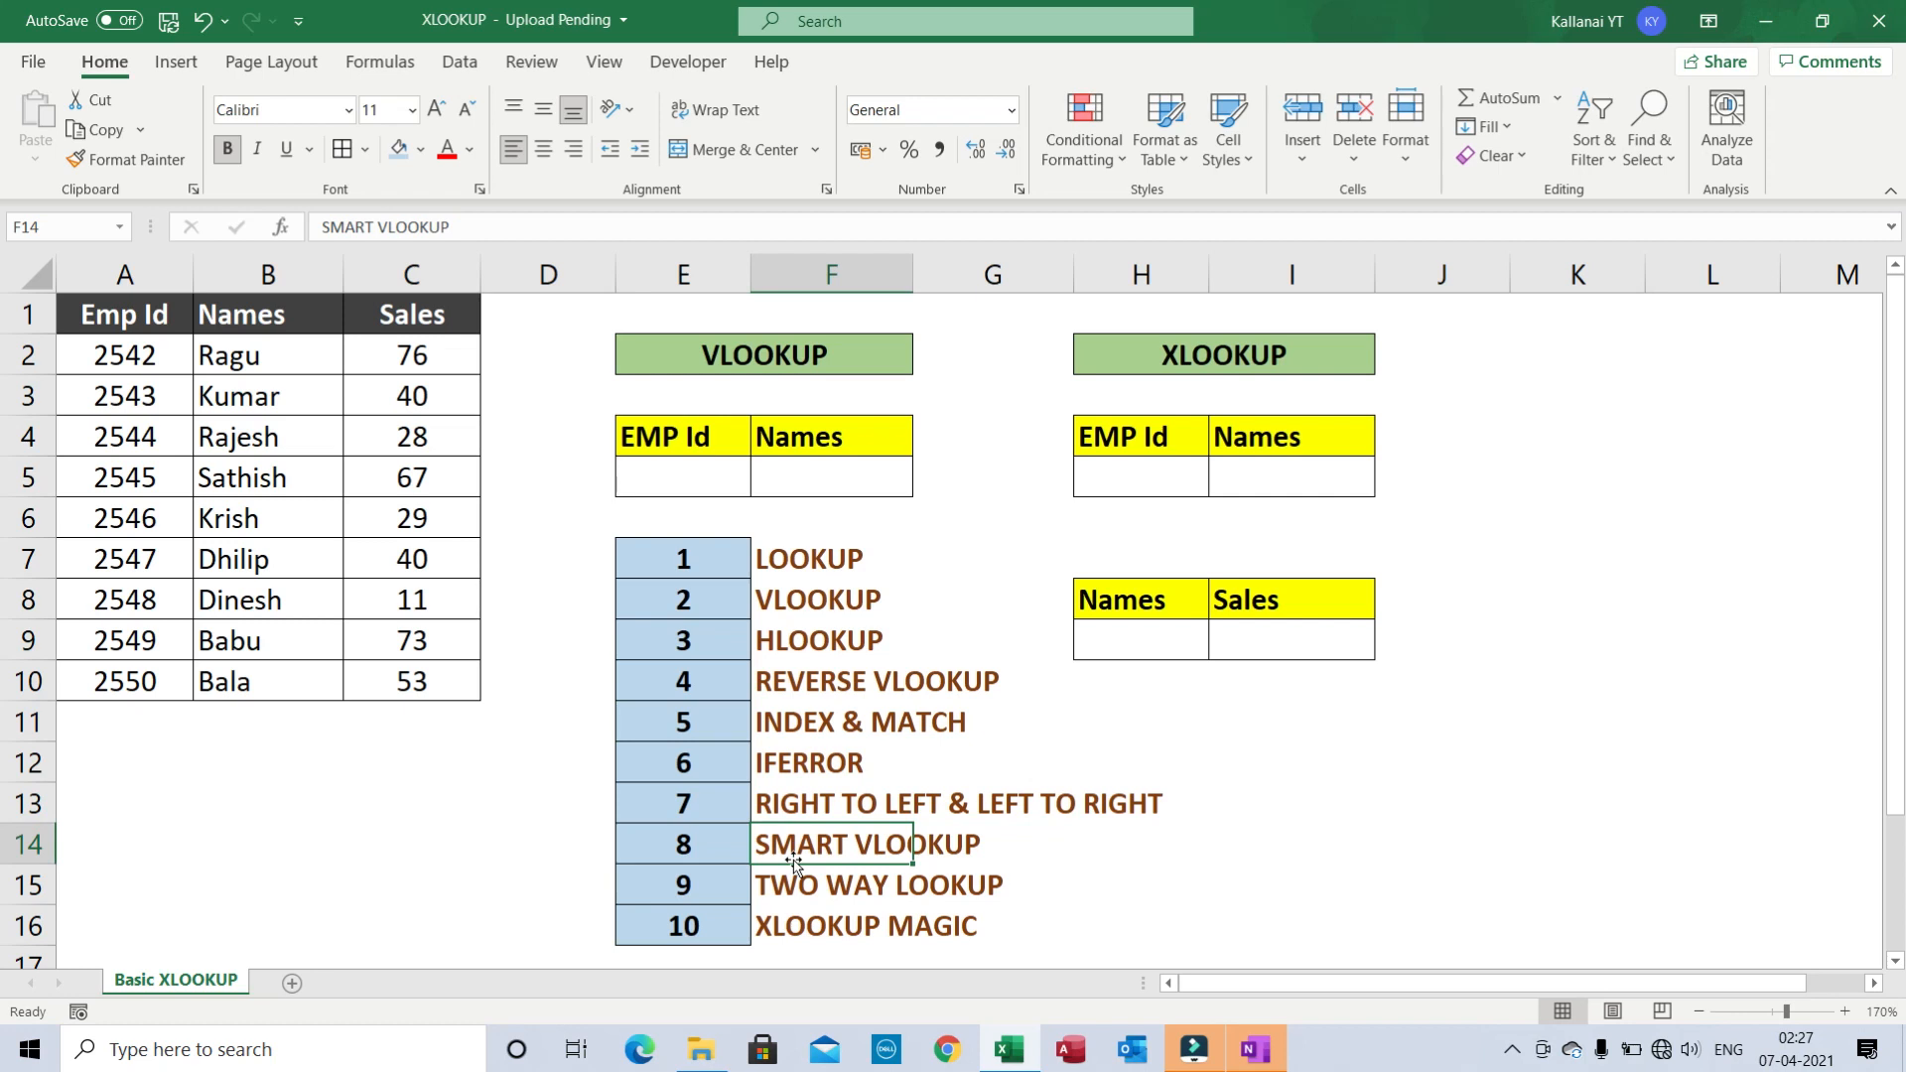
- Repeatedly reselect the numbered topic list E7:F16
click(724, 823)
key(ctrl+Up)
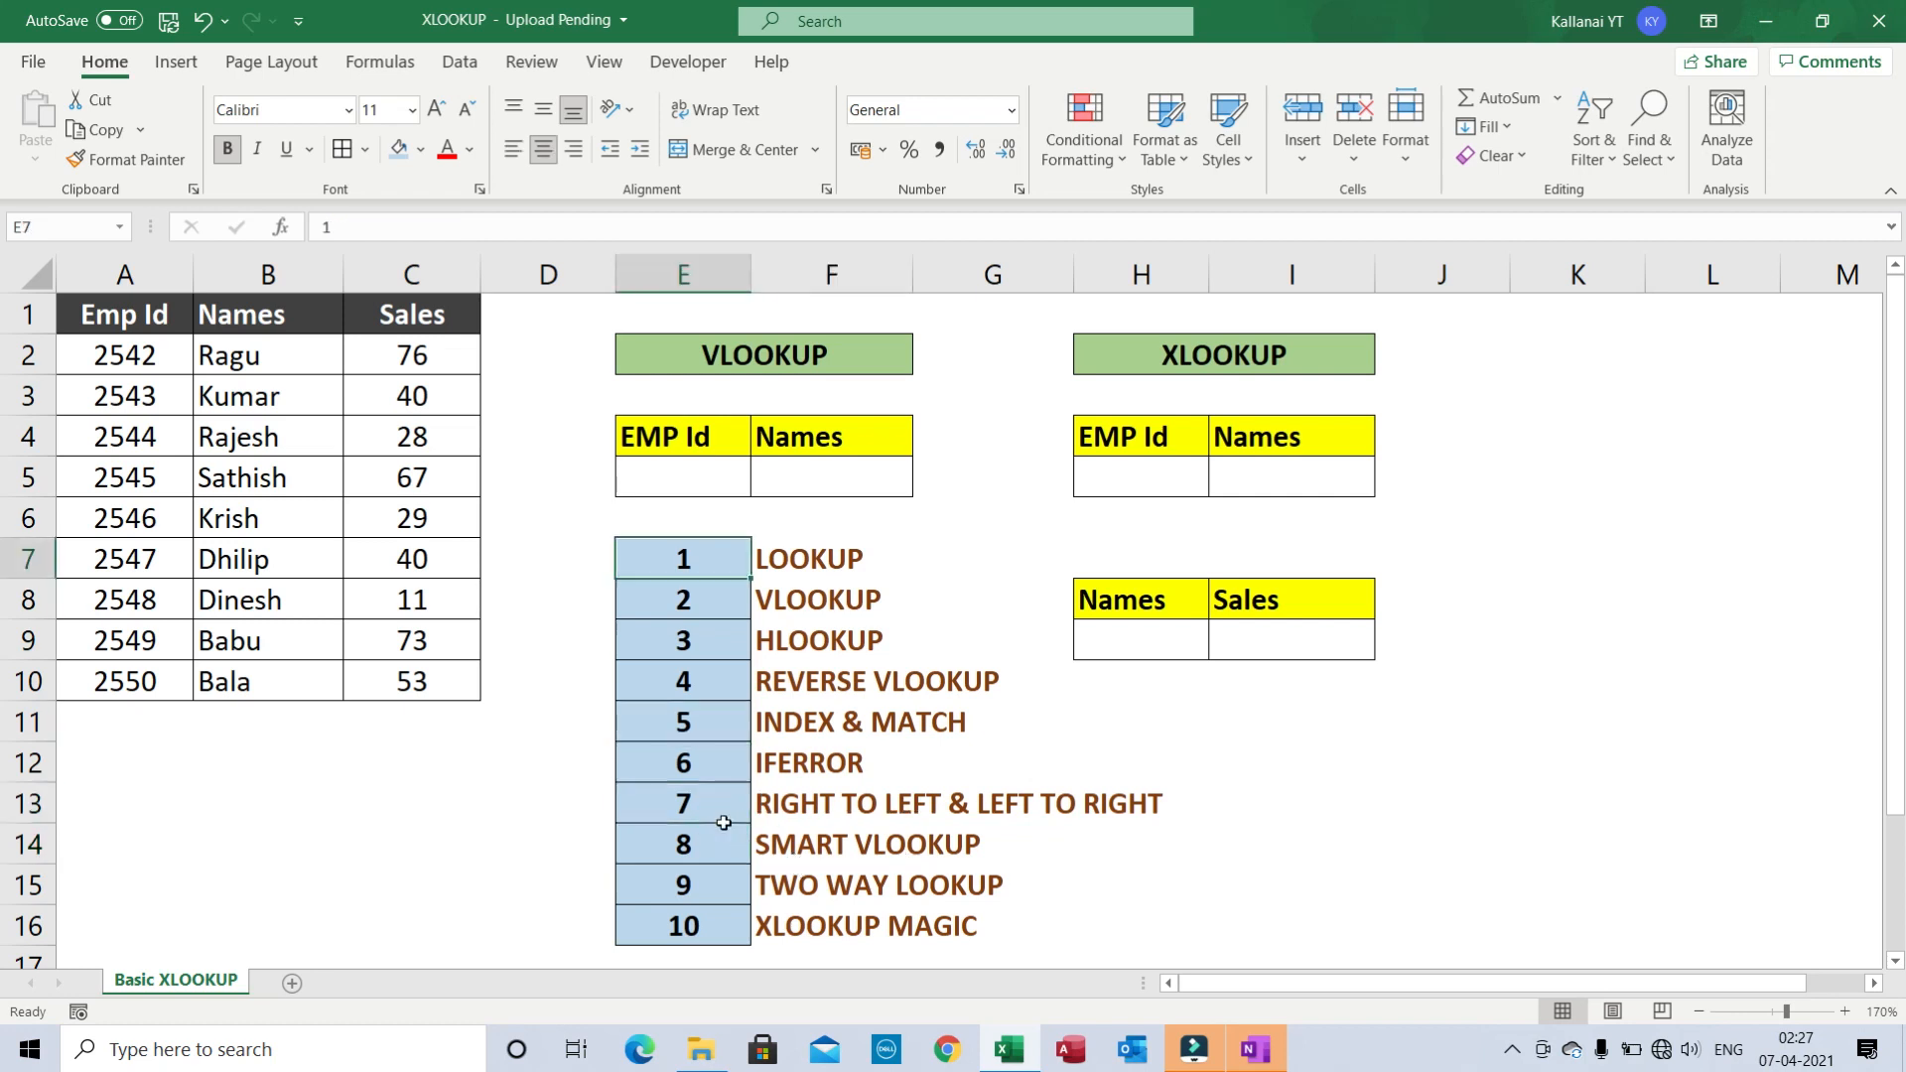
key(Right)
key(ctrl+a)
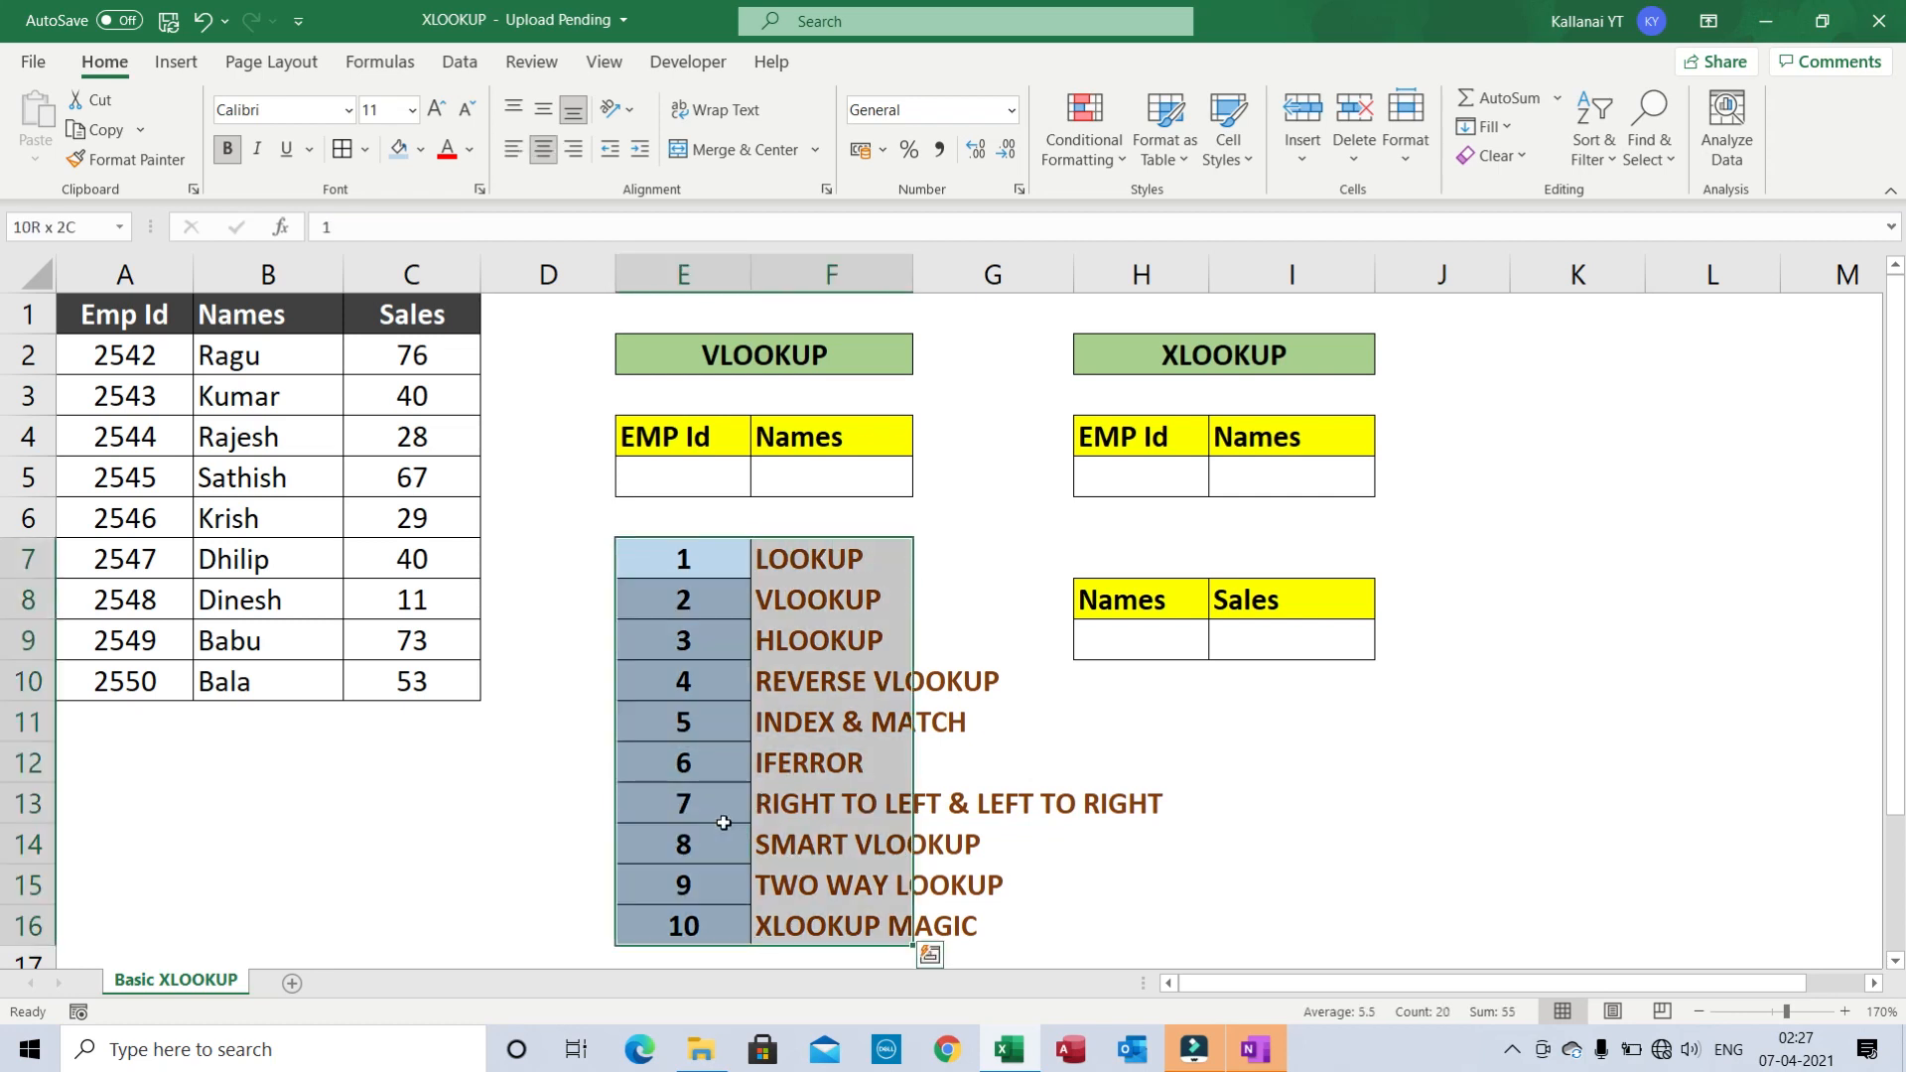
key(Left)
key(ctrl+shift+Right)
key(ctrl+shift+Down)
click(1107, 375)
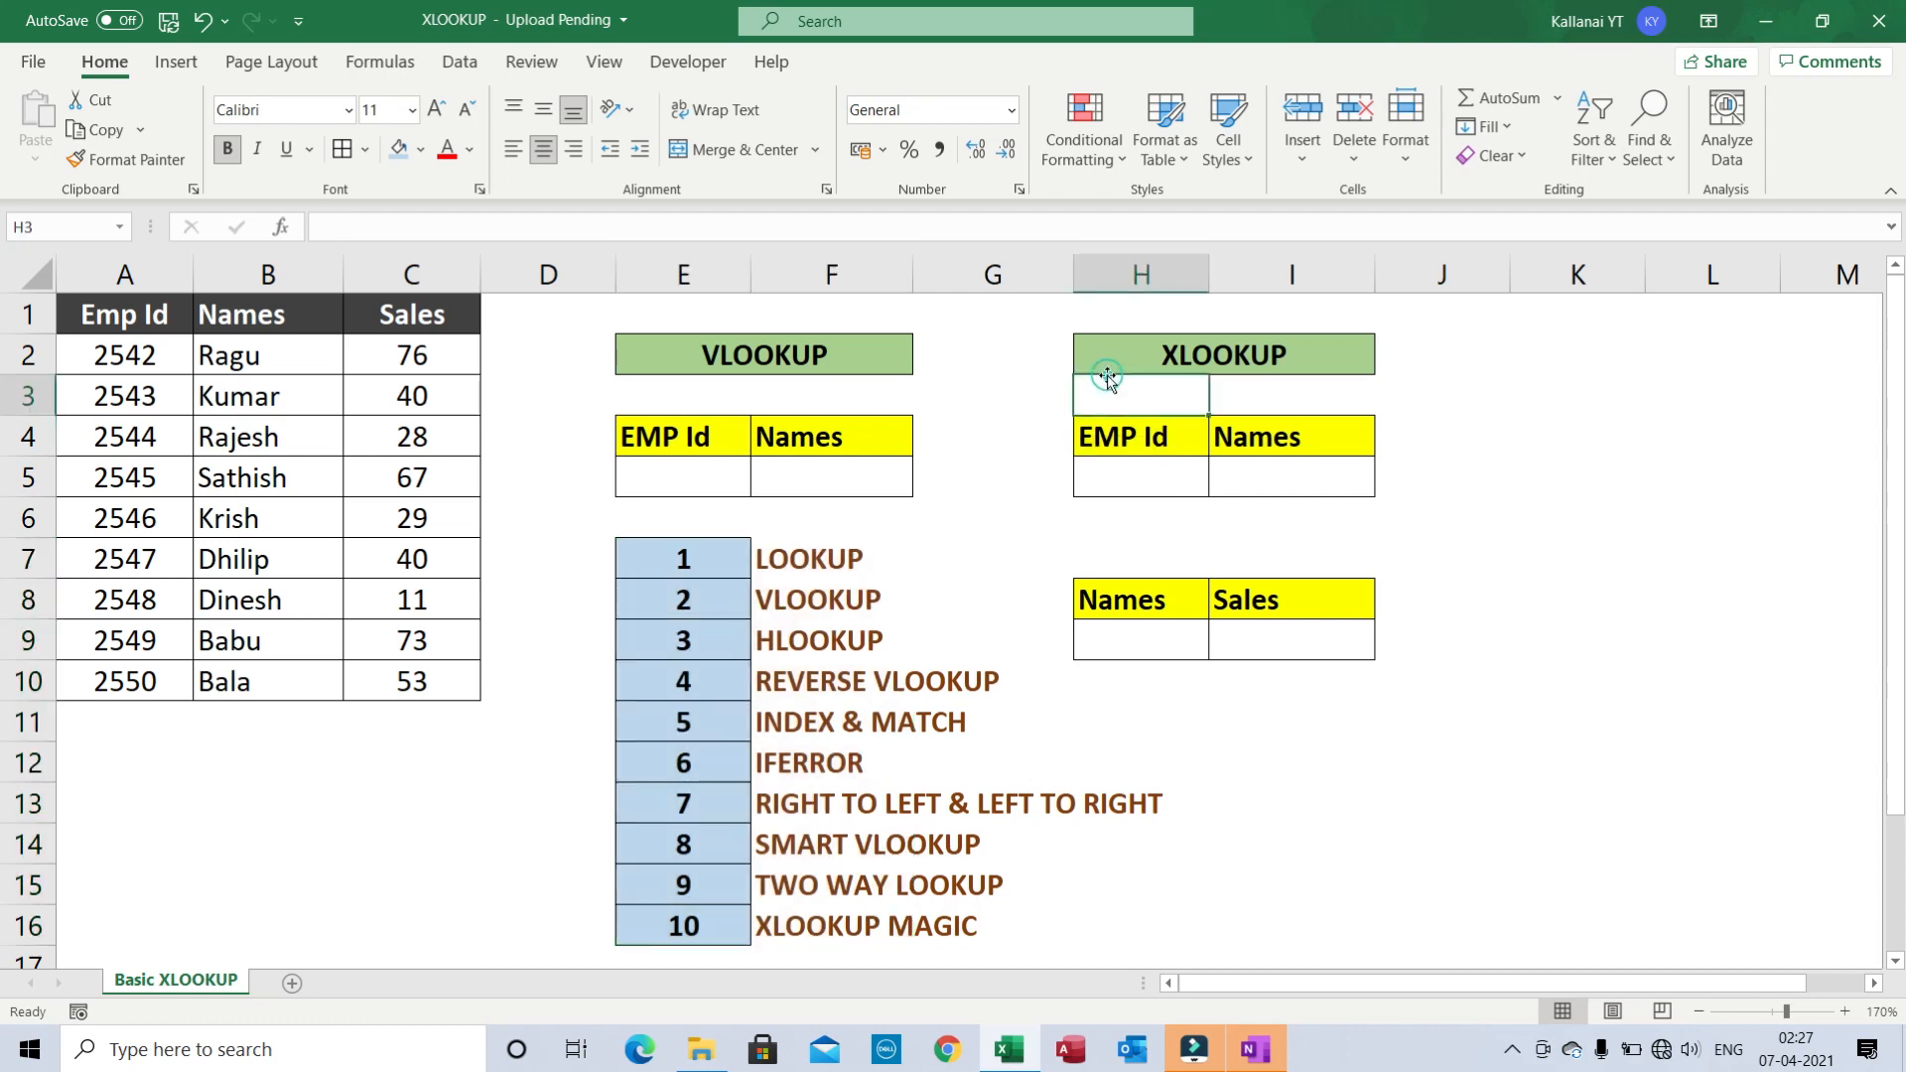
click(681, 567)
key(ctrl+shift+Right)
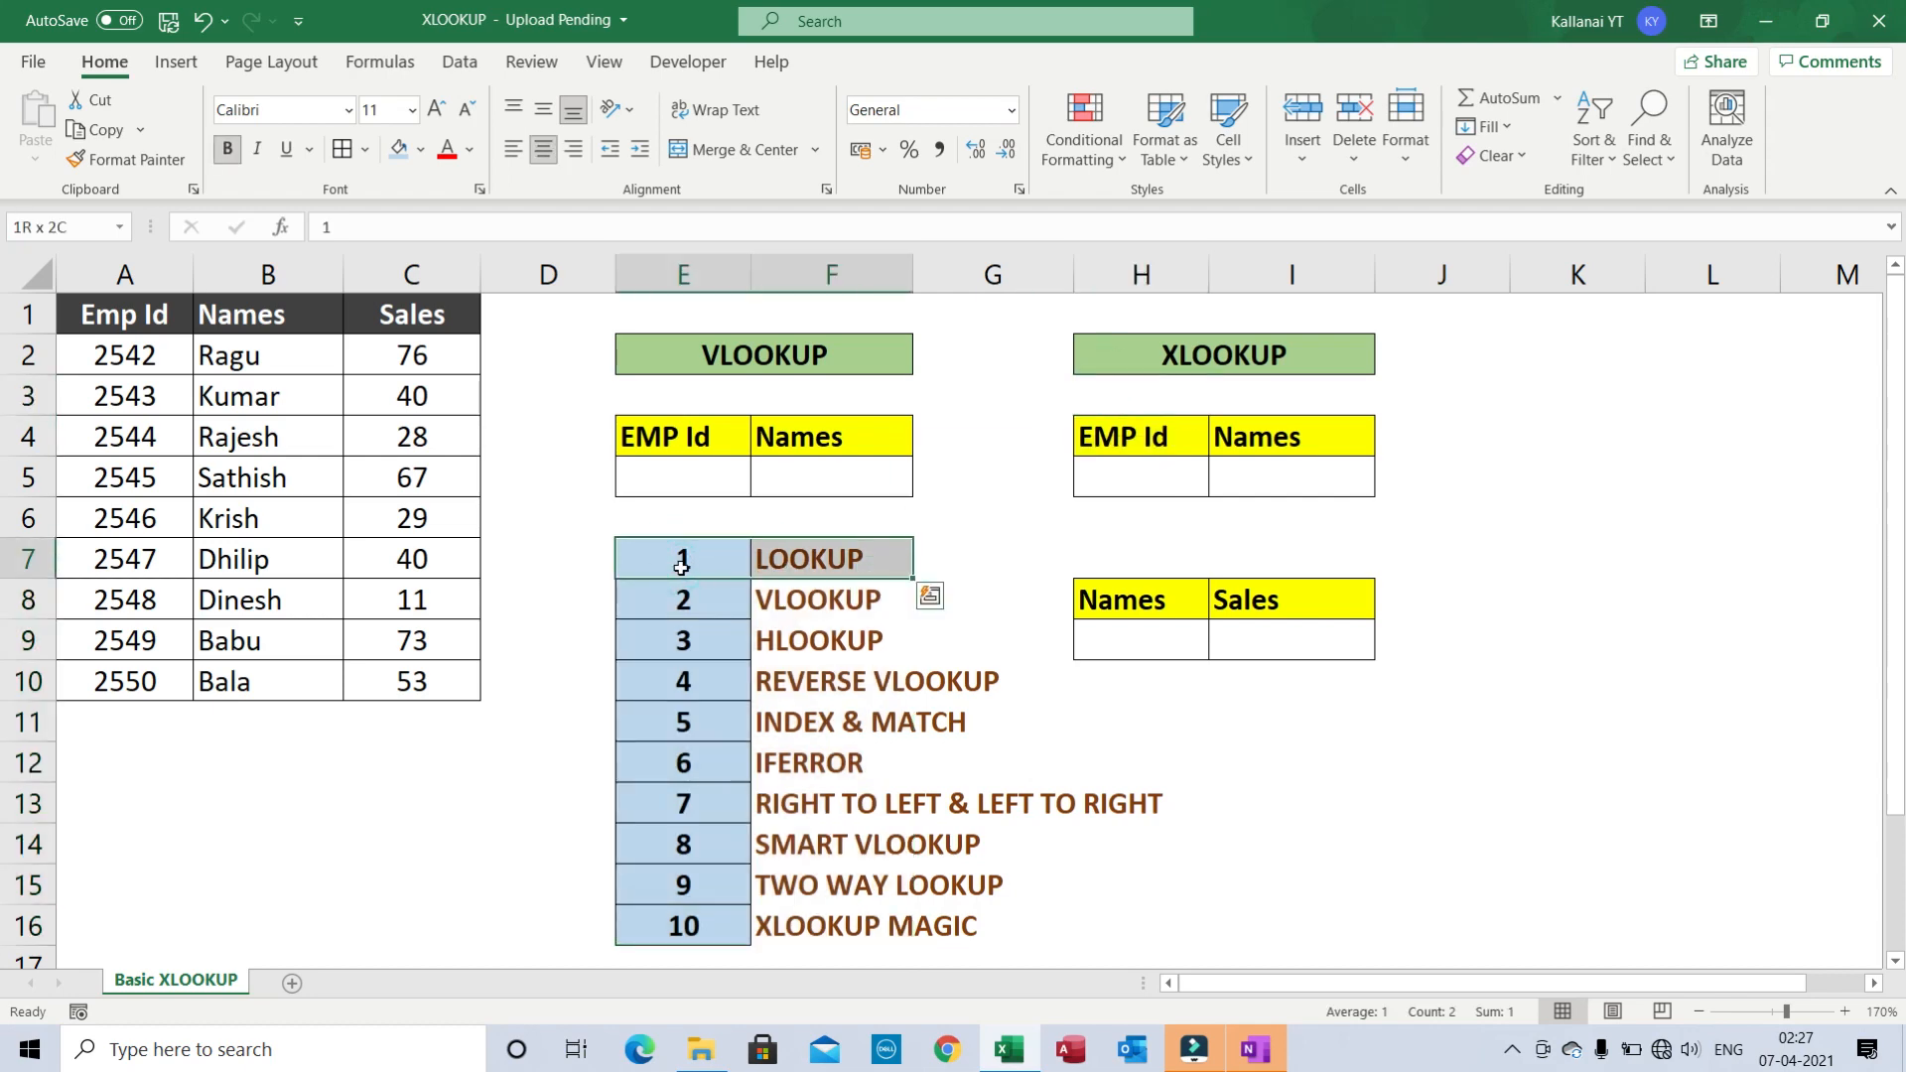
key(ctrl+shift+Down)
key(ctrl+shift+Up)
key(ctrl+shift+Left)
key(ctrl+shift+Right)
key(ctrl+shift+Down)
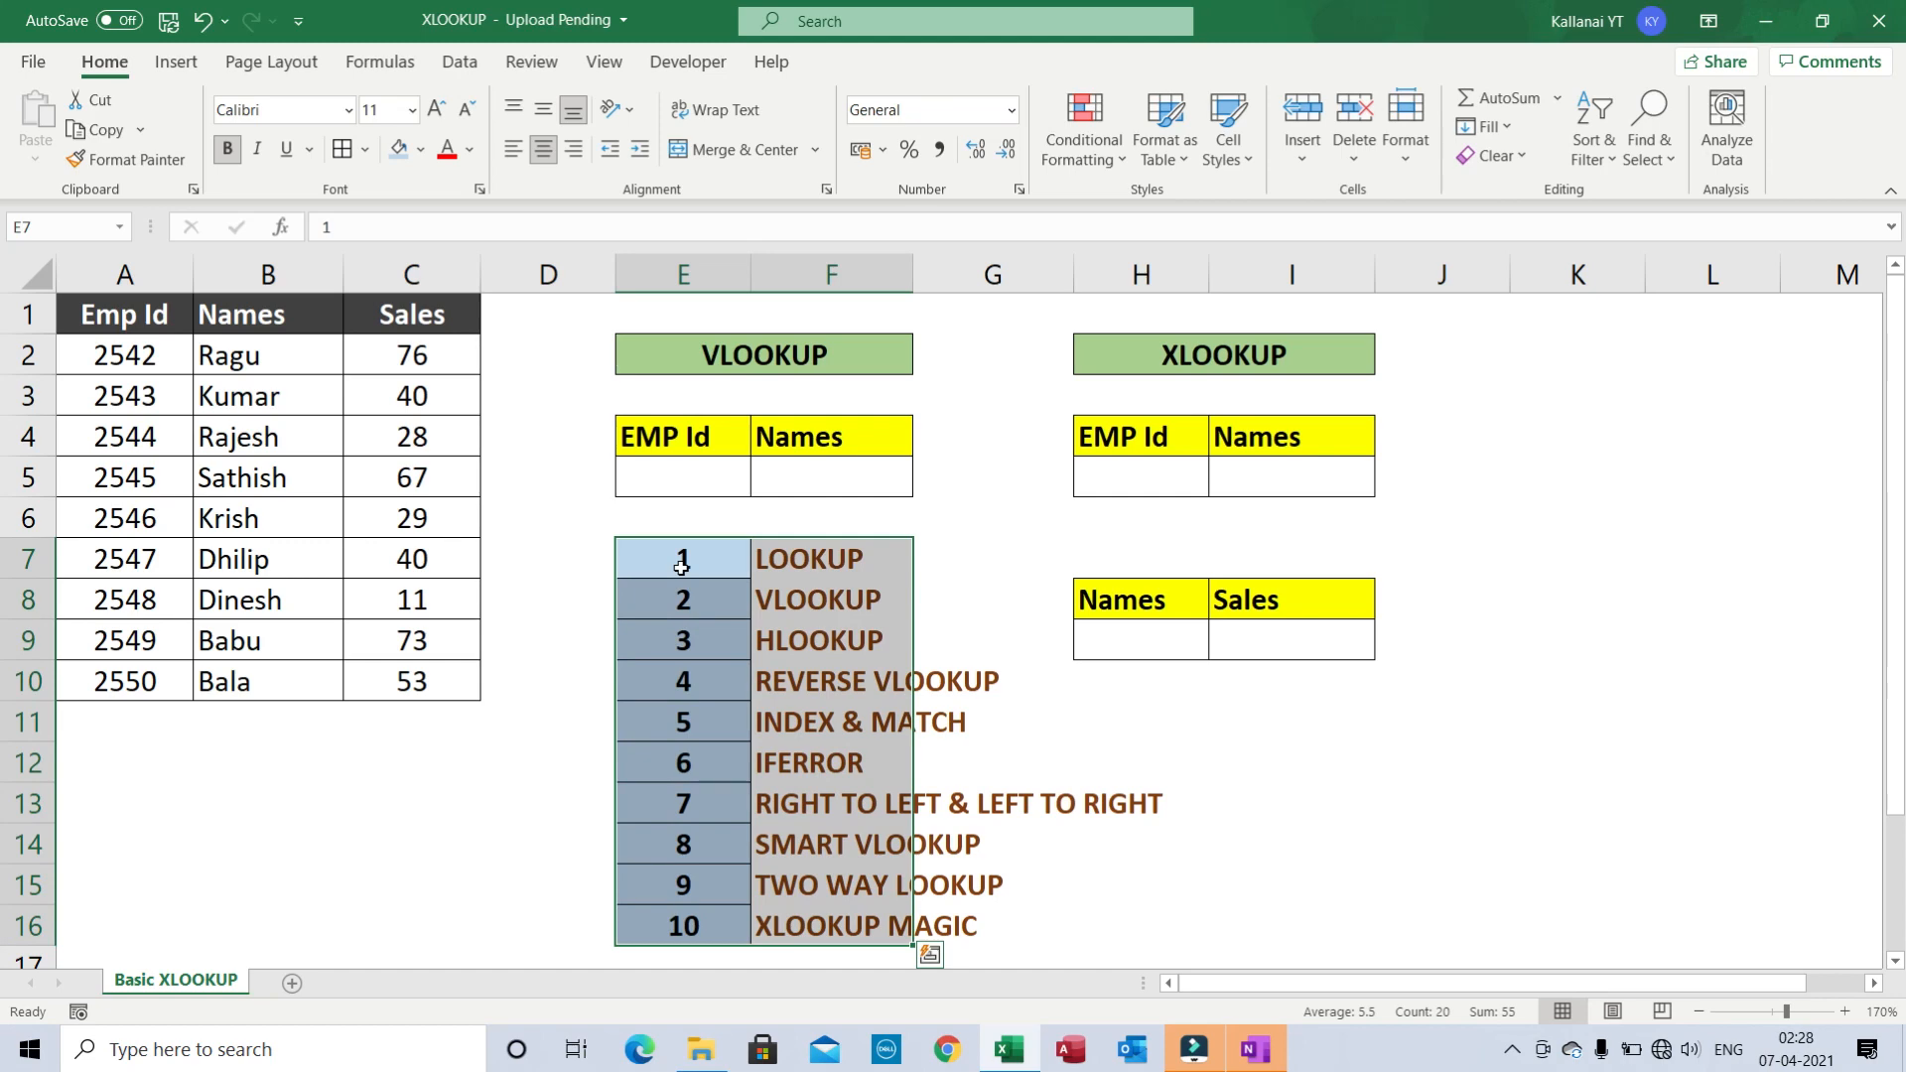
key(Right)
key(Left)
key(ctrl+shift+Right)
key(ctrl+shift+Down)
- Reselect the source table A1:C10 several times, then clear the selection
click(353, 424)
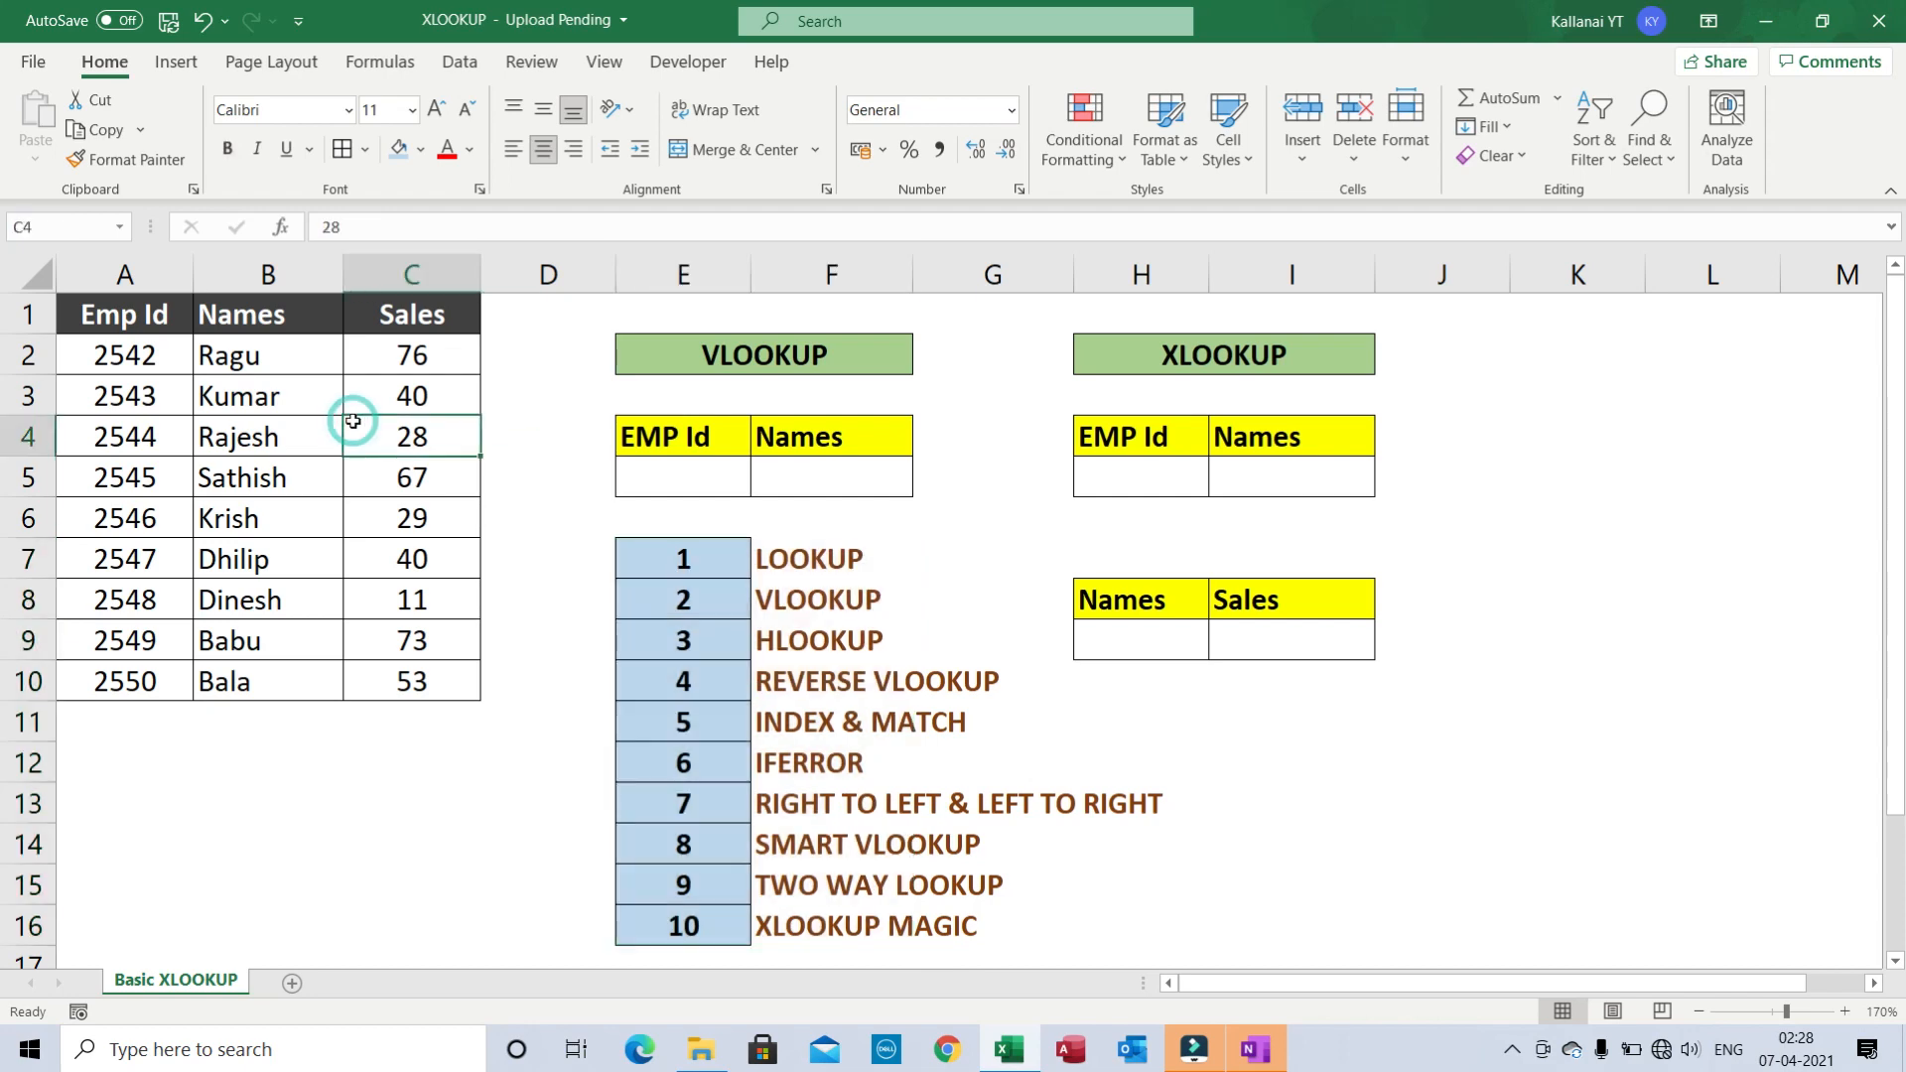
key(ctrl+Up)
key(ctrl+Left)
key(ctrl+shift+Right)
key(ctrl+shift+Down)
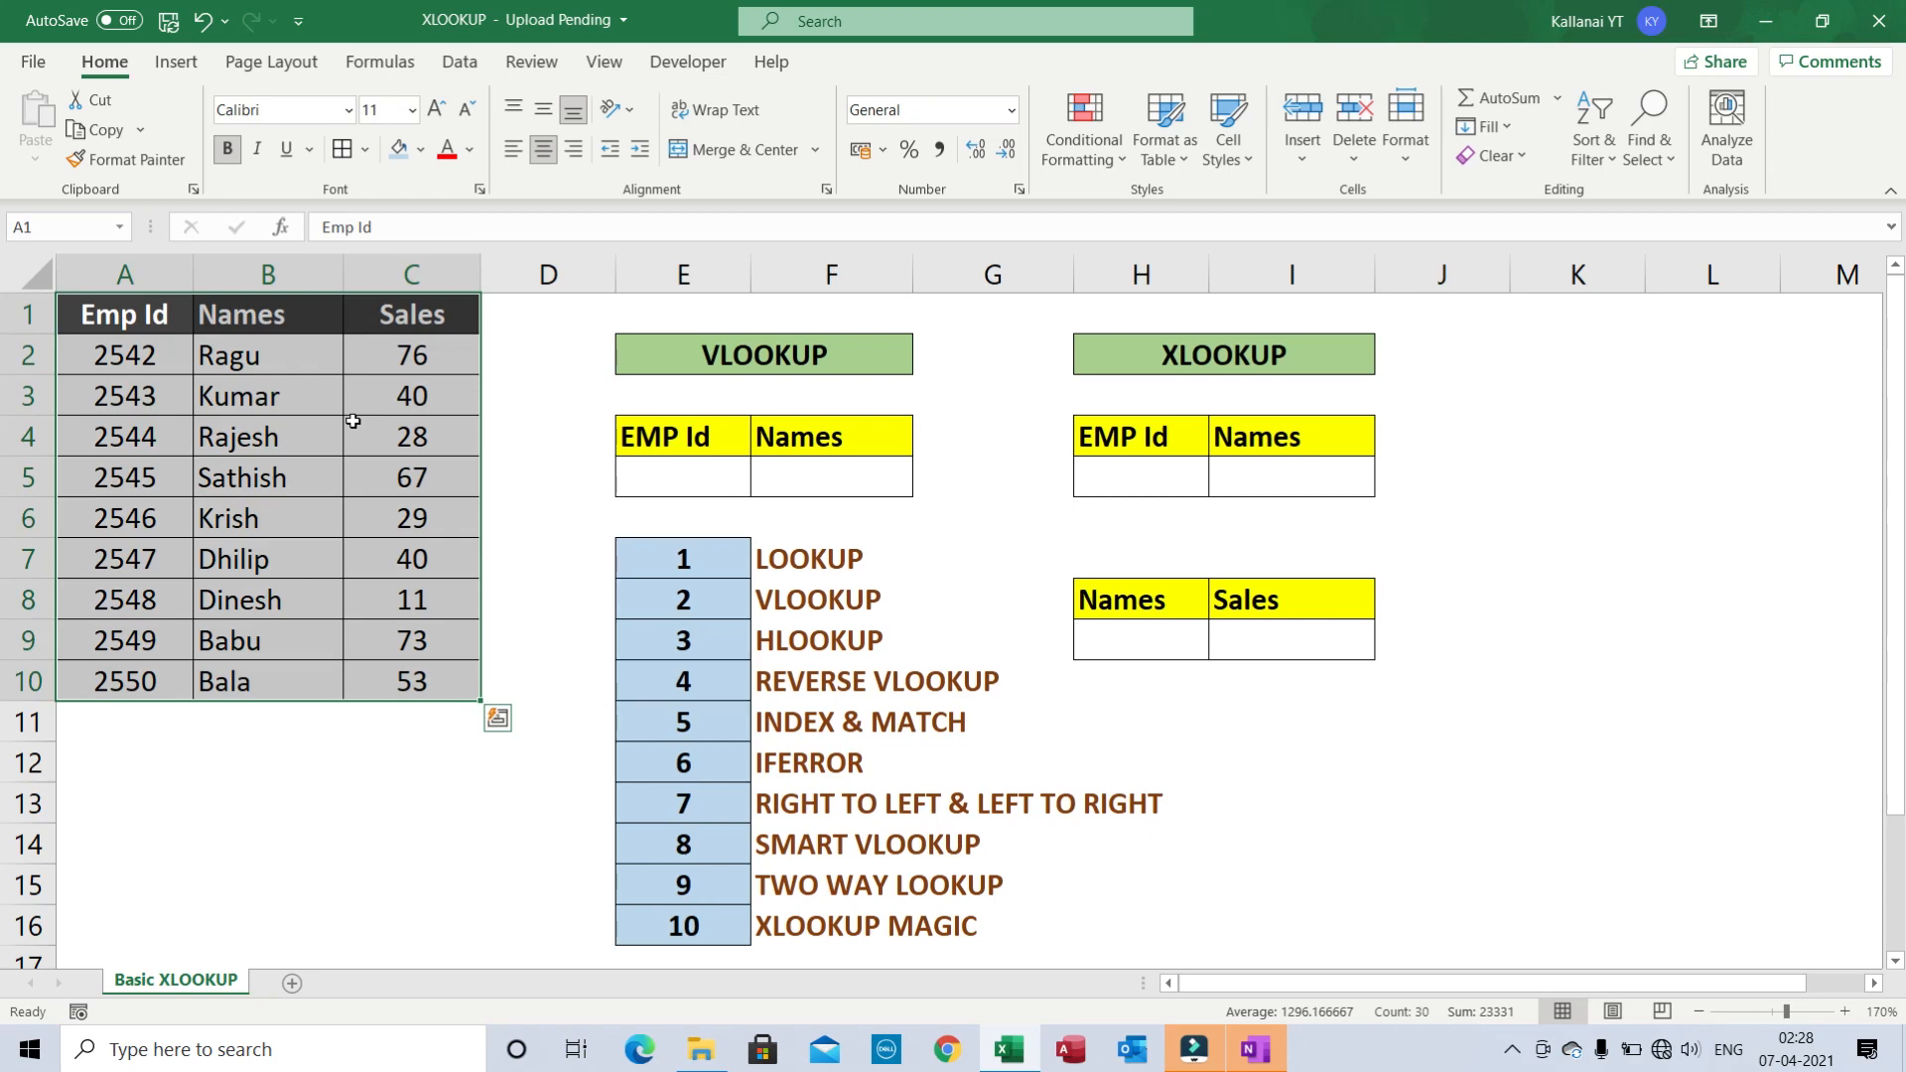
key(Right)
key(Left)
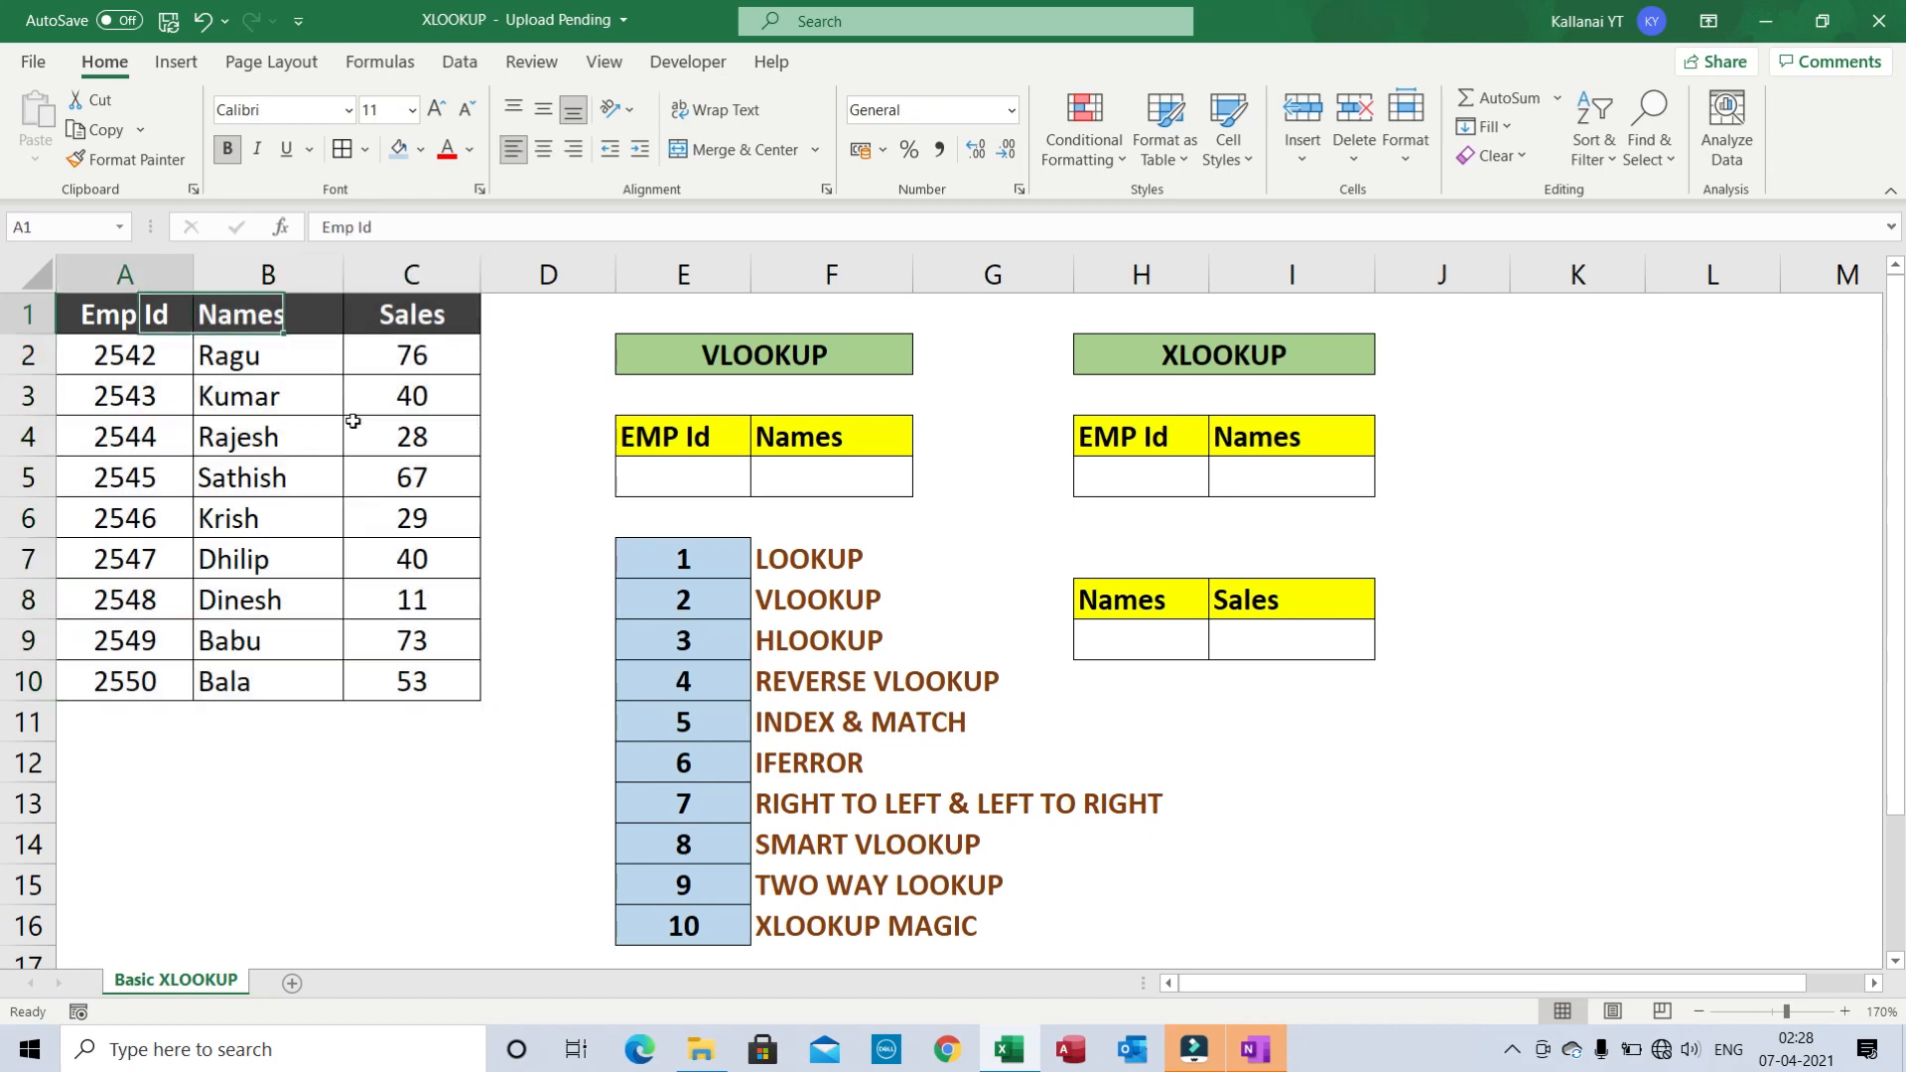
key(ctrl+shift+Right)
key(ctrl+shift+Down)
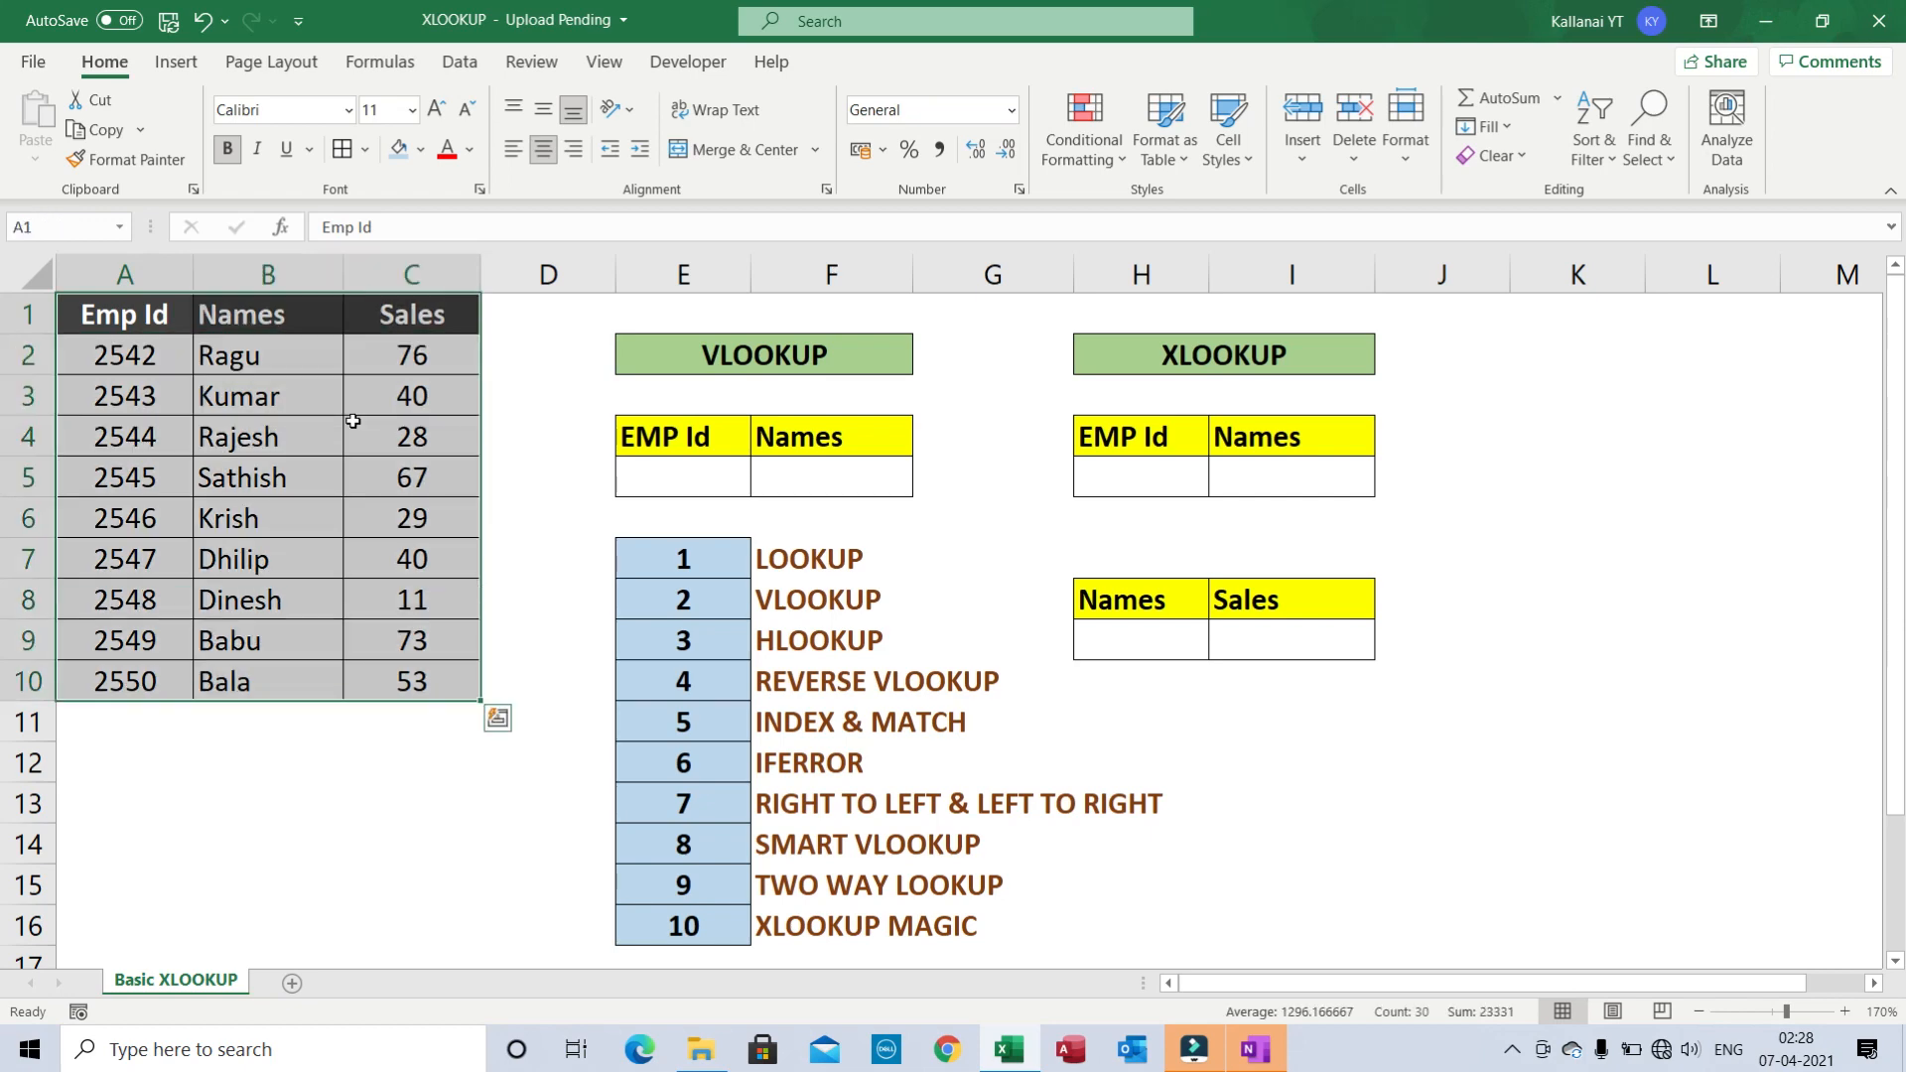
key(Left)
key(ctrl+shift+Down)
key(ctrl+shift+Right)
key(Left)
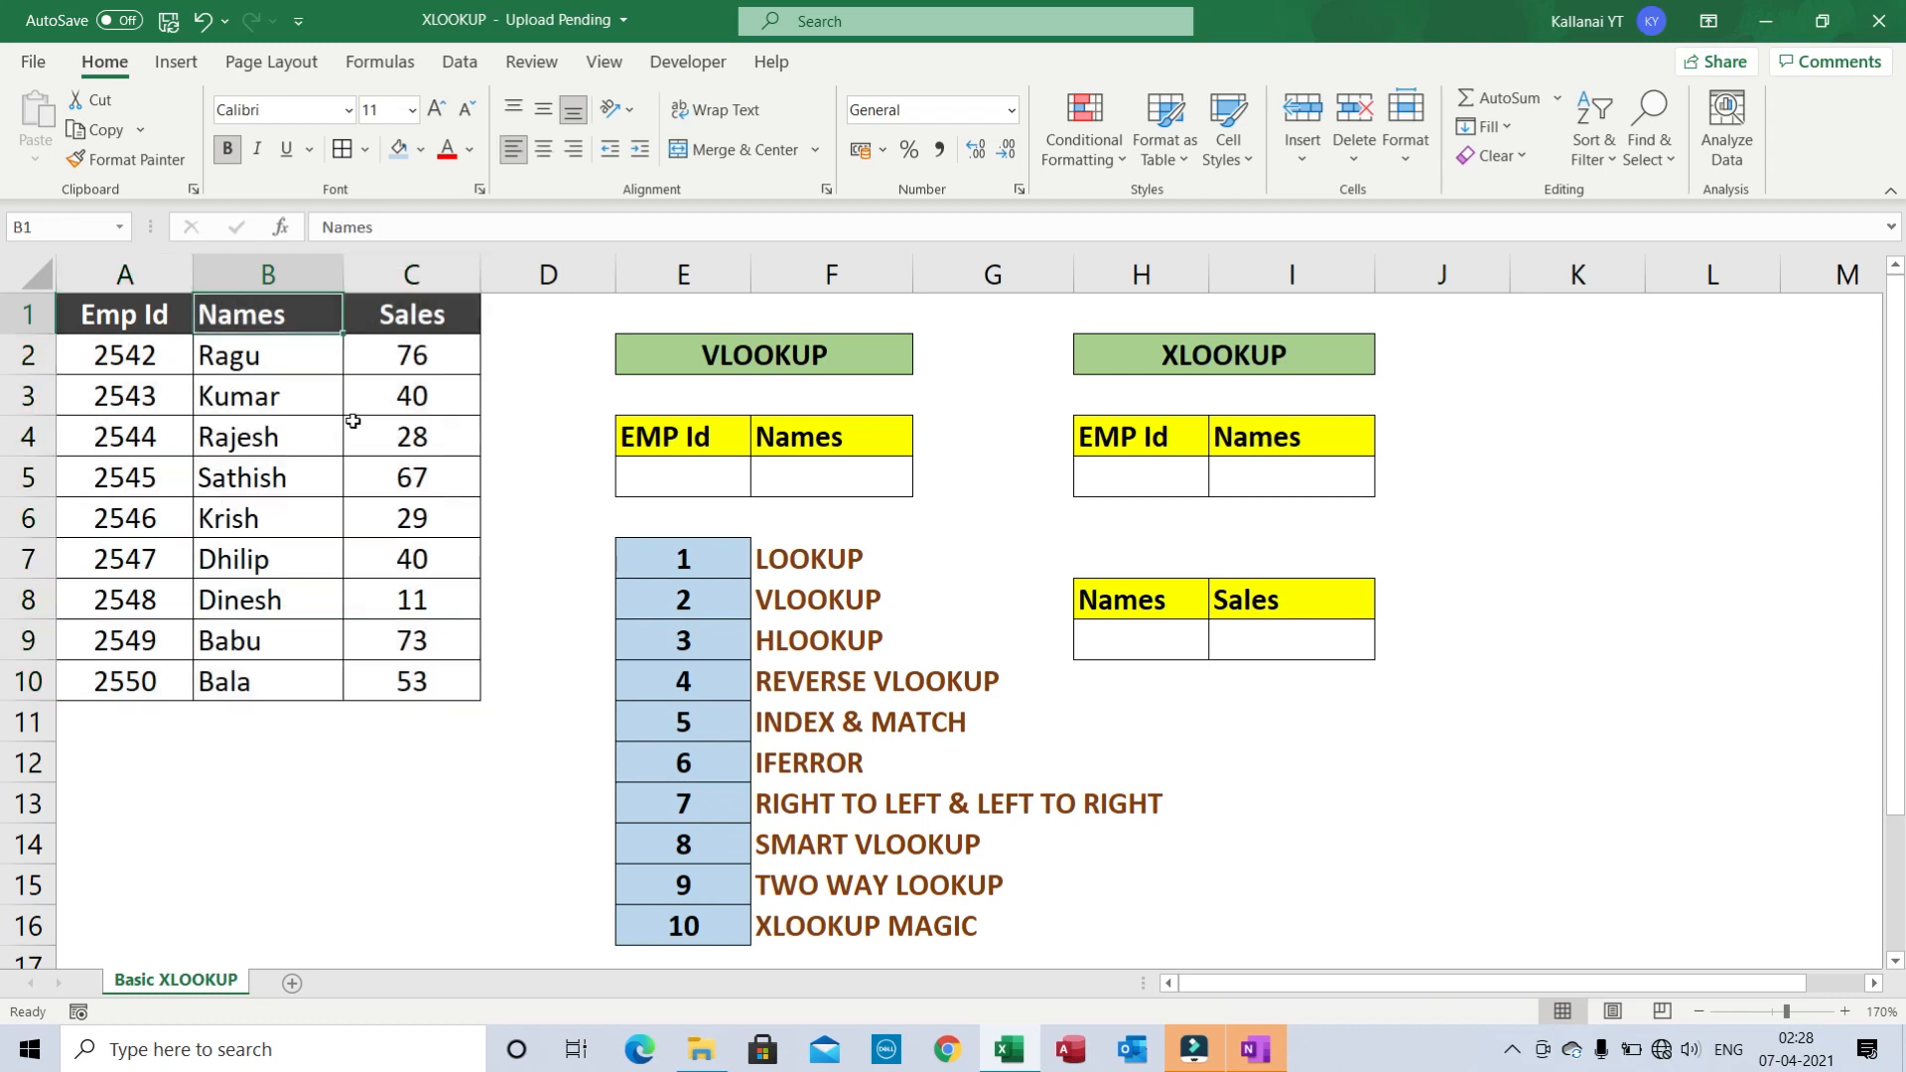
key(ctrl+shift+Right)
key(ctrl+shift+Down)
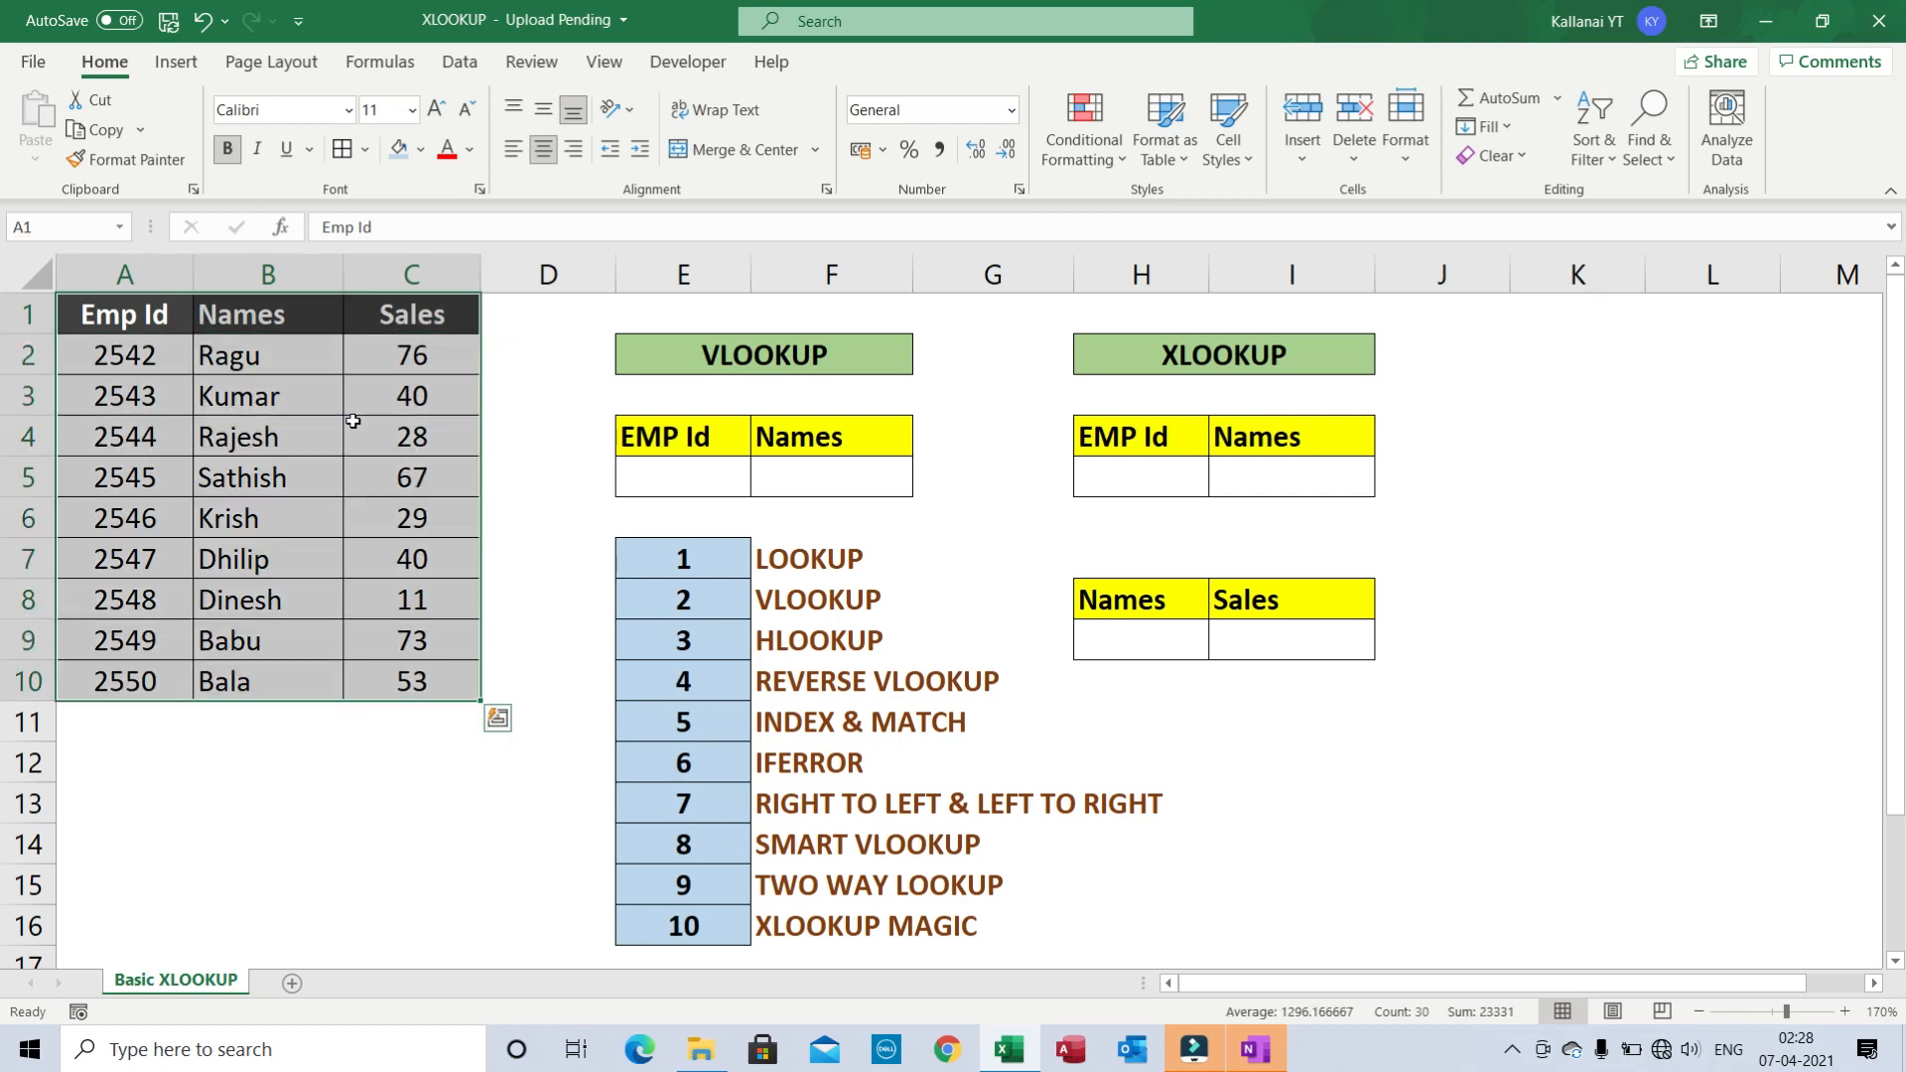
click(777, 357)
- Review the VLOOKUP table's heading, EMP Id and Names cells
key(Right)
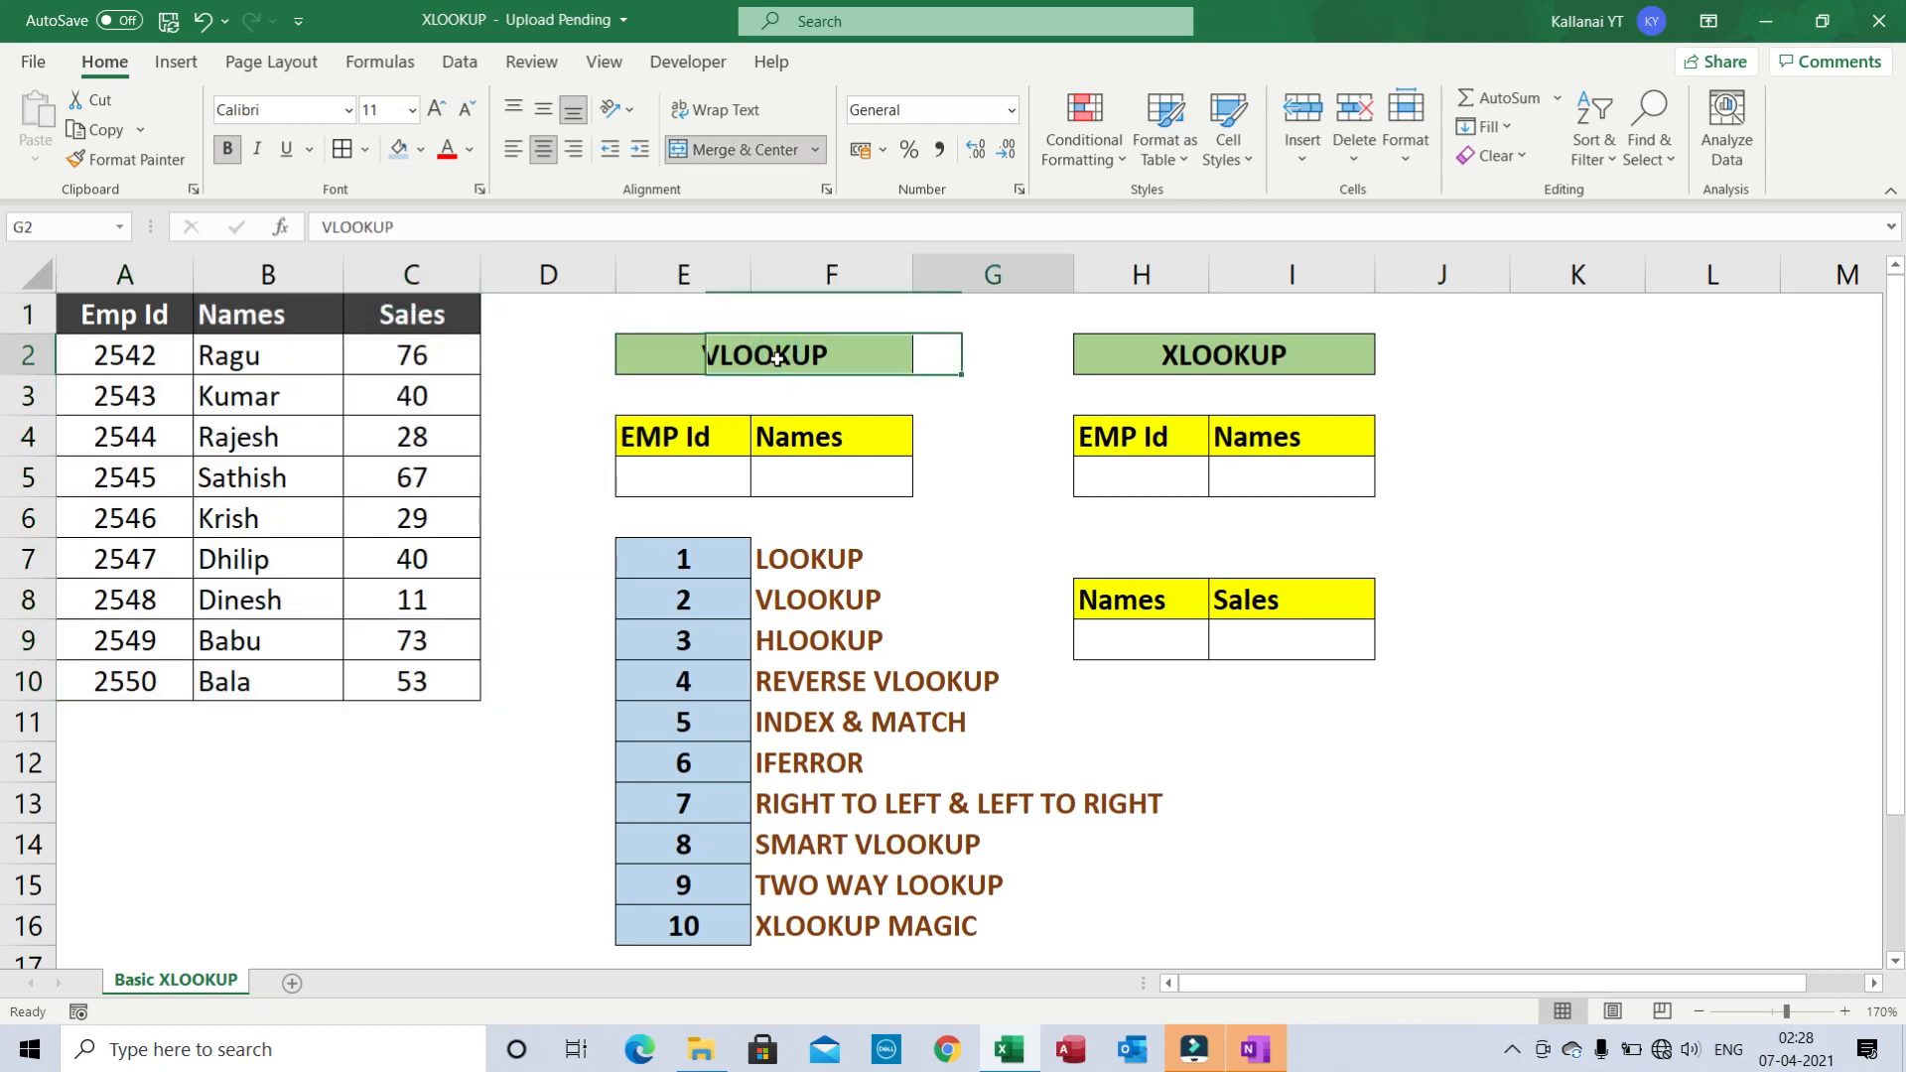
key(Left)
key(Left)
key(Right)
key(Down)
key(Down)
key(Down)
key(Down)
key(Up)
key(Up)
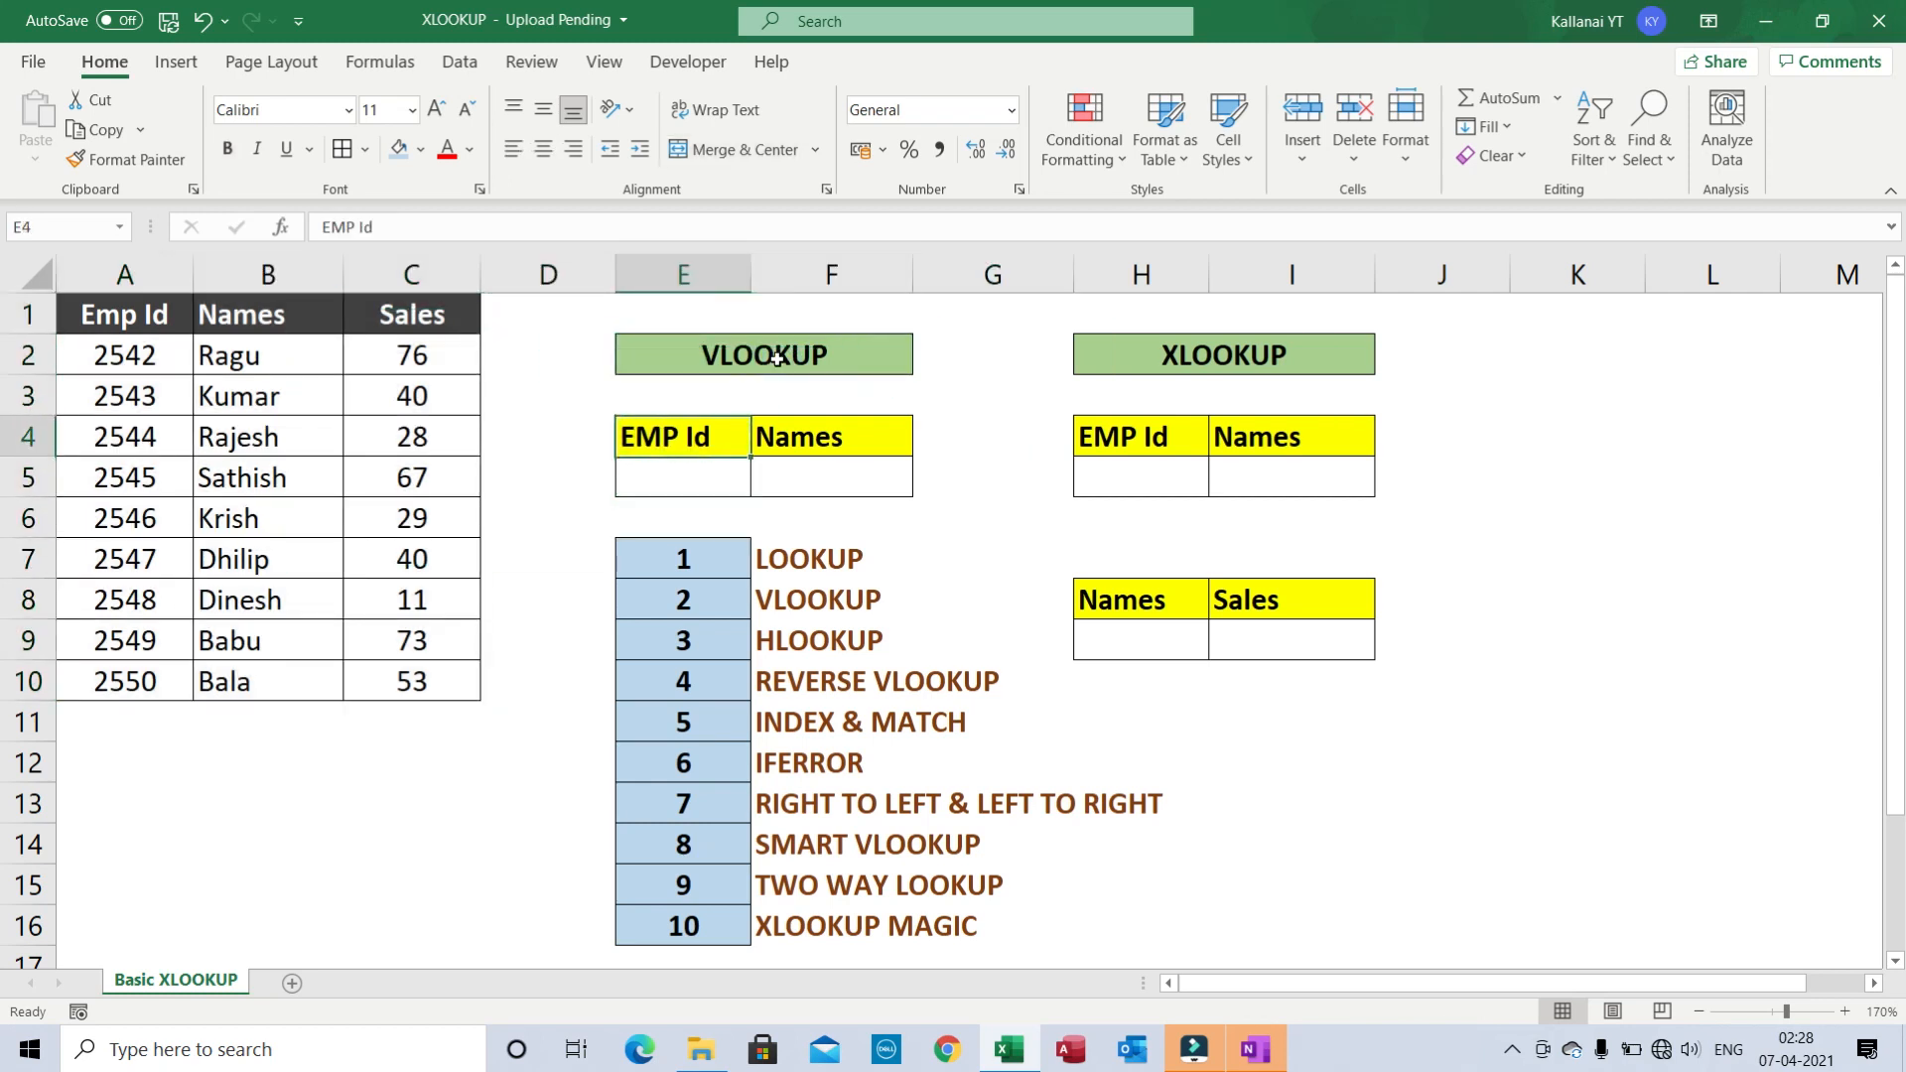
key(Up)
key(Up)
key(Down)
key(Down)
key(Down)
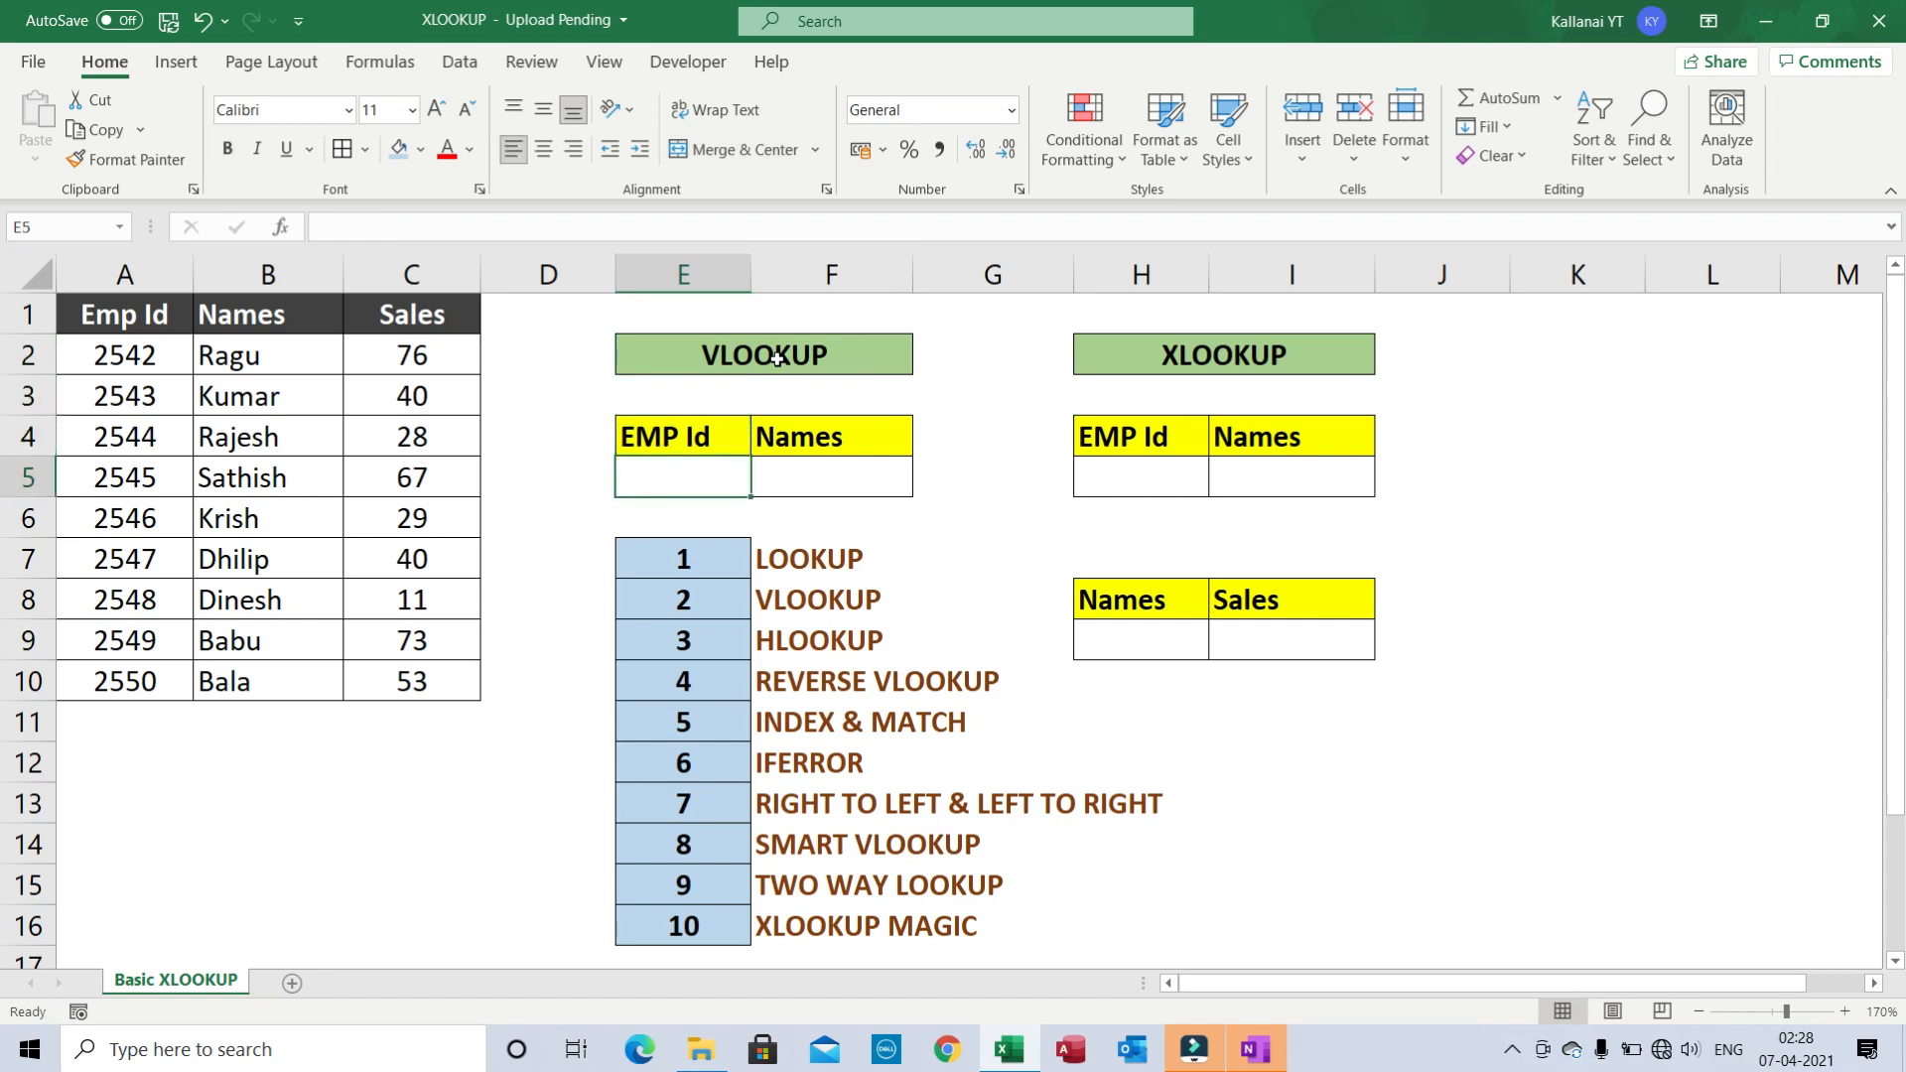
key(Up)
key(shift+Right)
key(shift+Down)
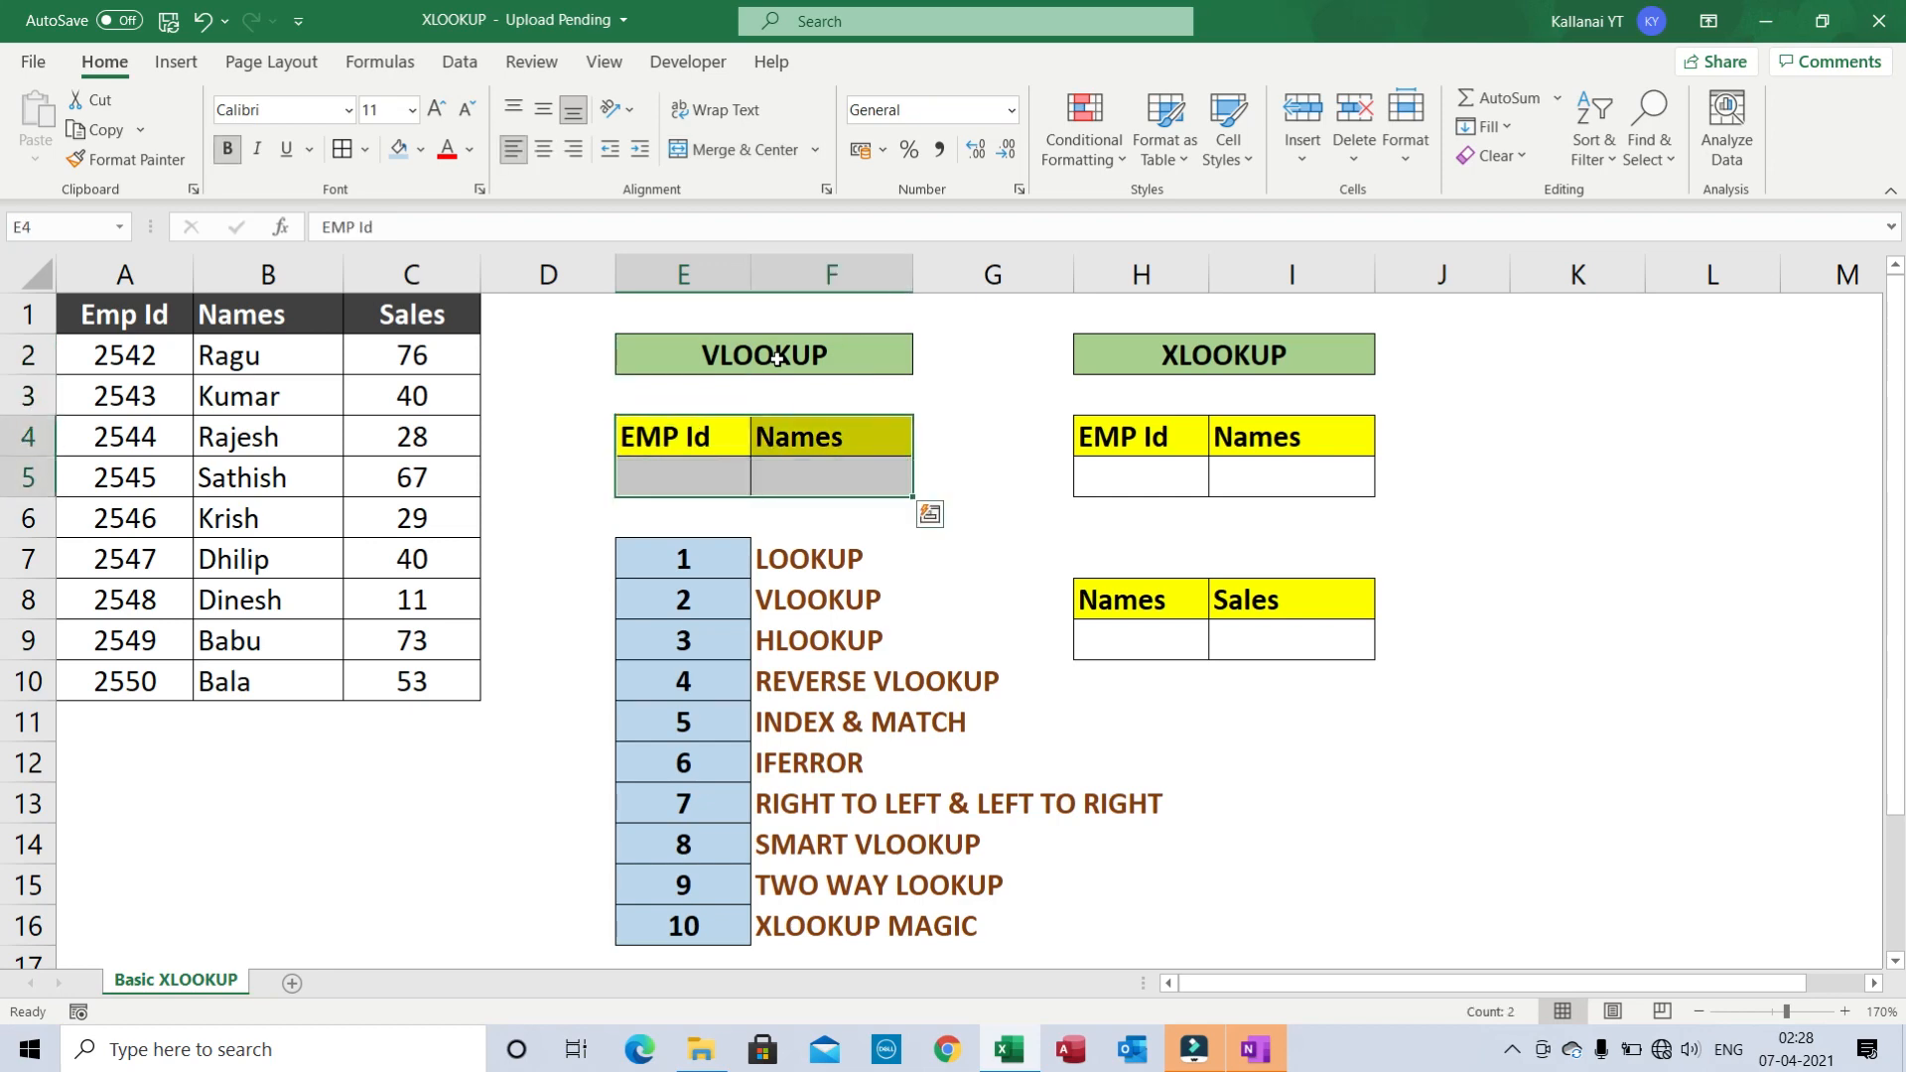
- Enter EMP Id 2546 in E5 of the VLOOKUP table
key(Left)
key(Left)
key(Left)
key(Left)
key(ctrl+Up)
key(ctrl+a)
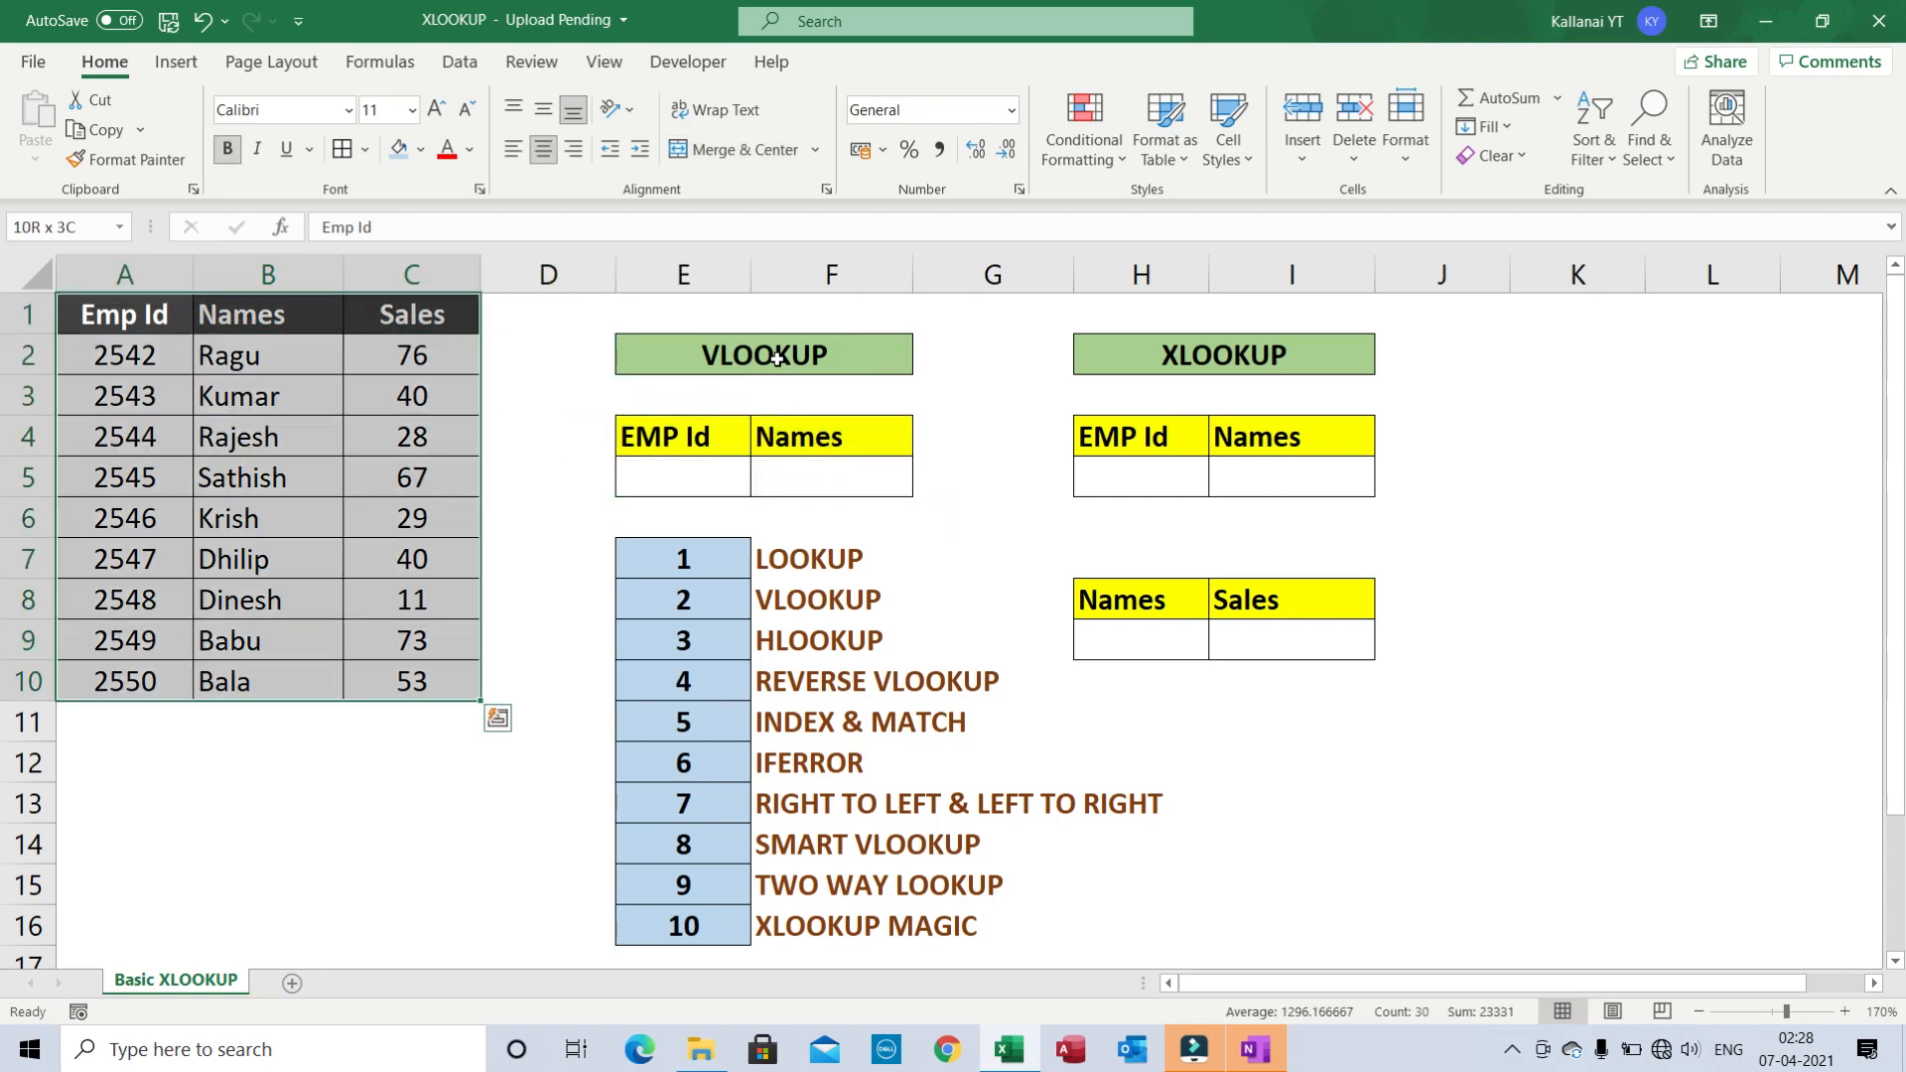
key(Right)
key(Right)
key(Right)
key(Right)
key(Down)
key(Down)
key(Down)
key(Down)
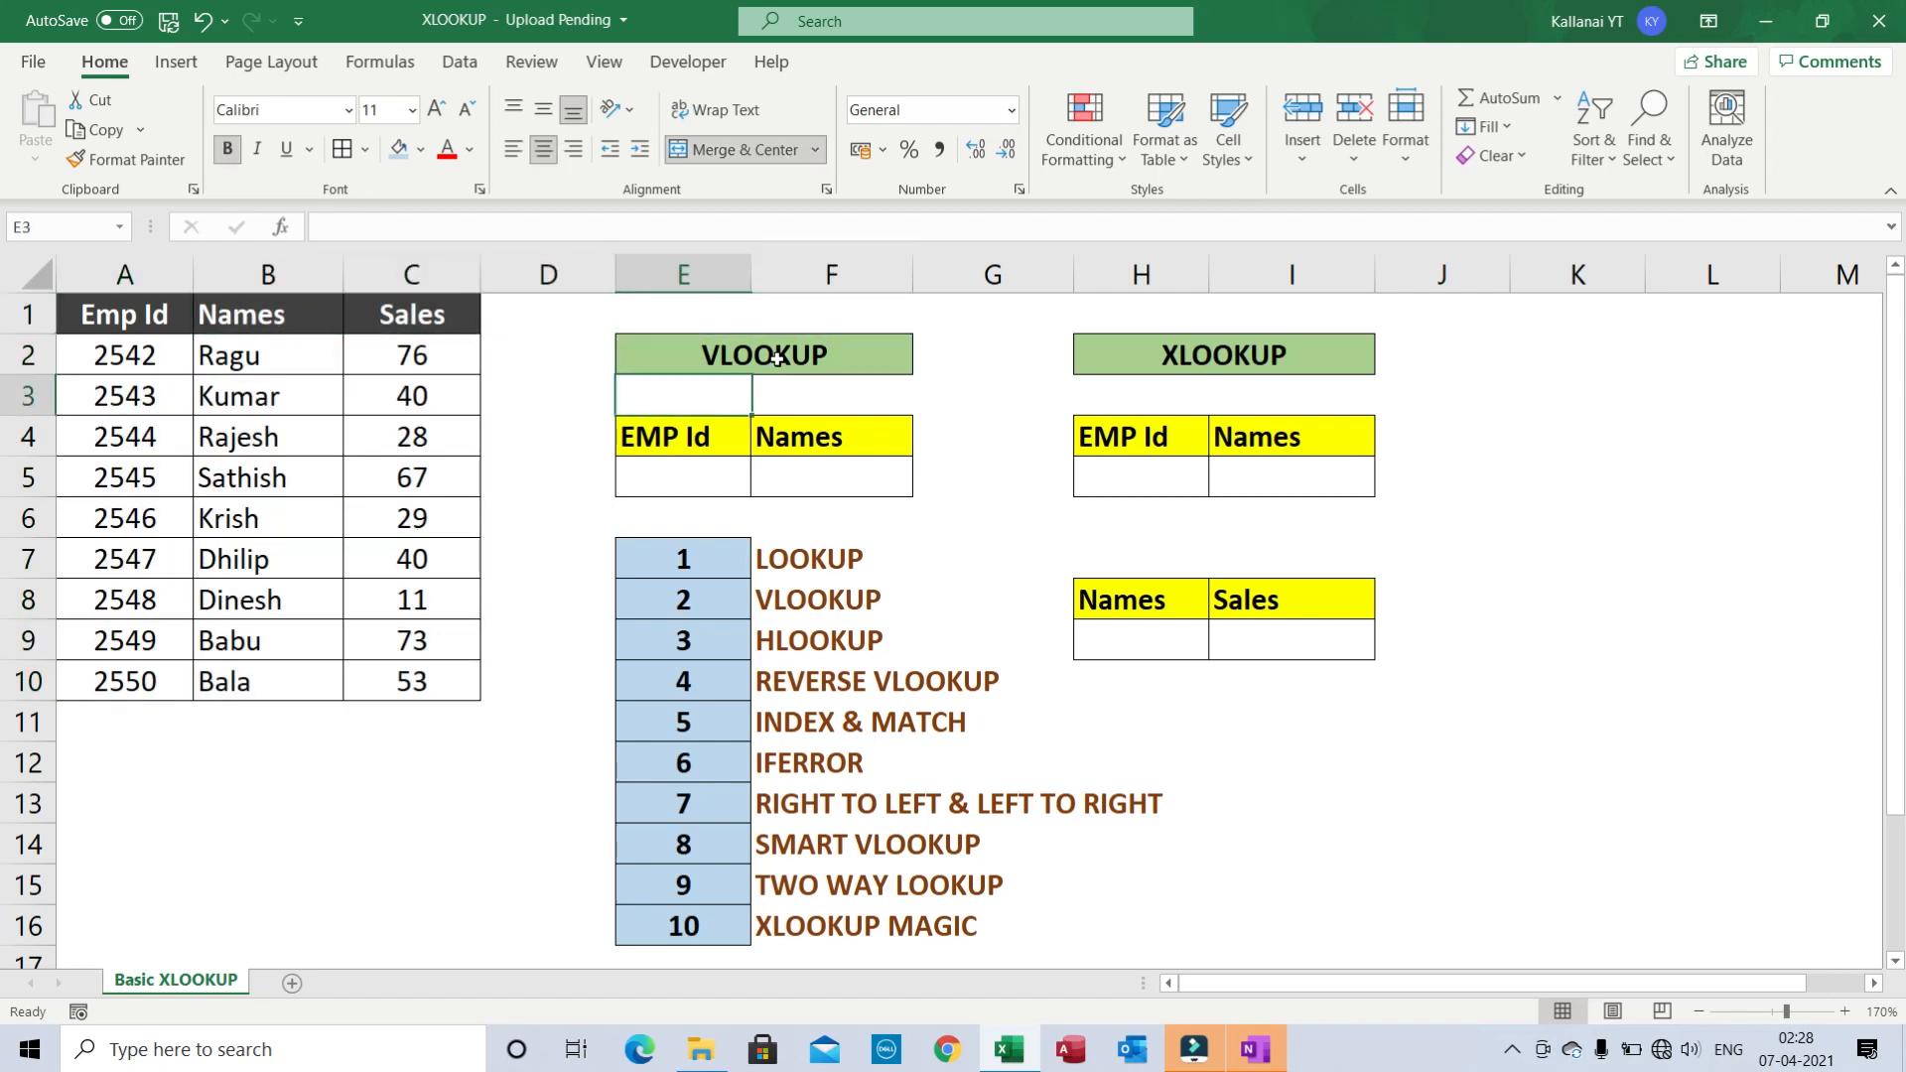
key(Right)
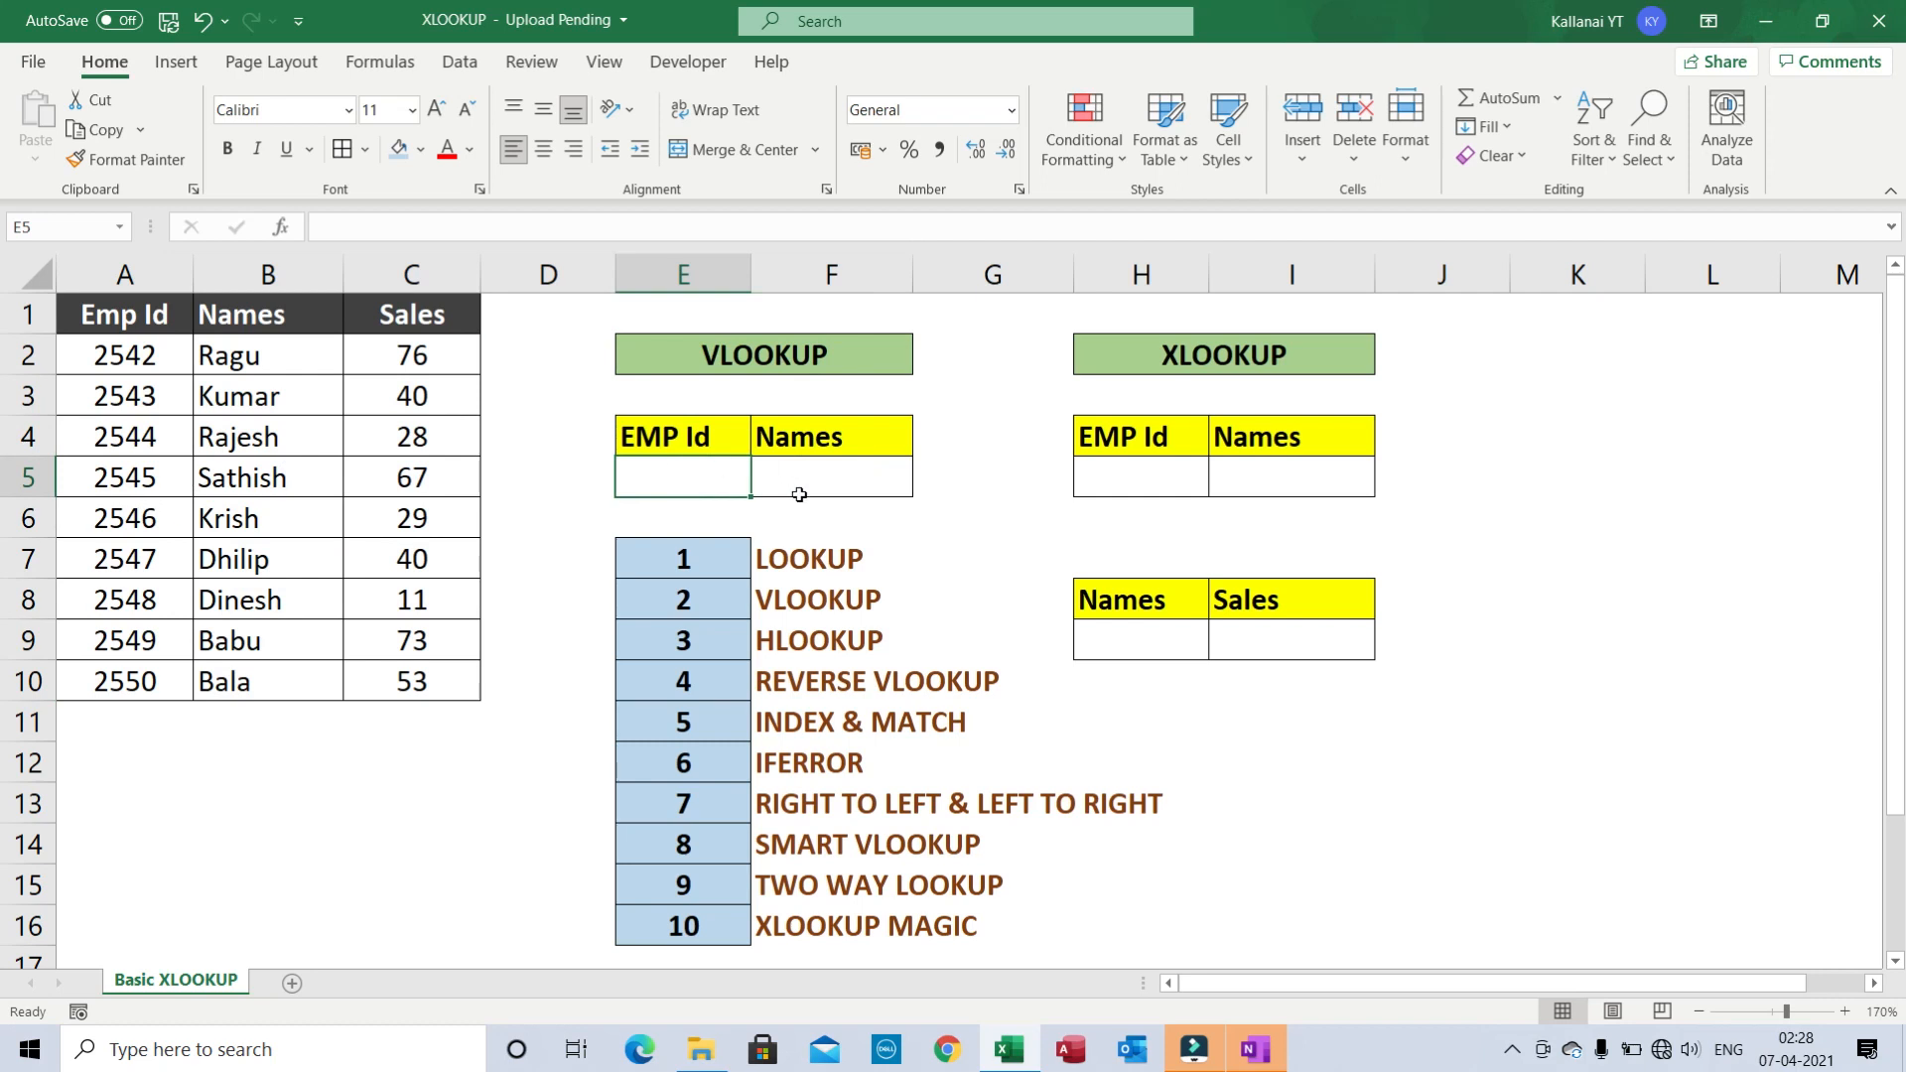
text(2546)
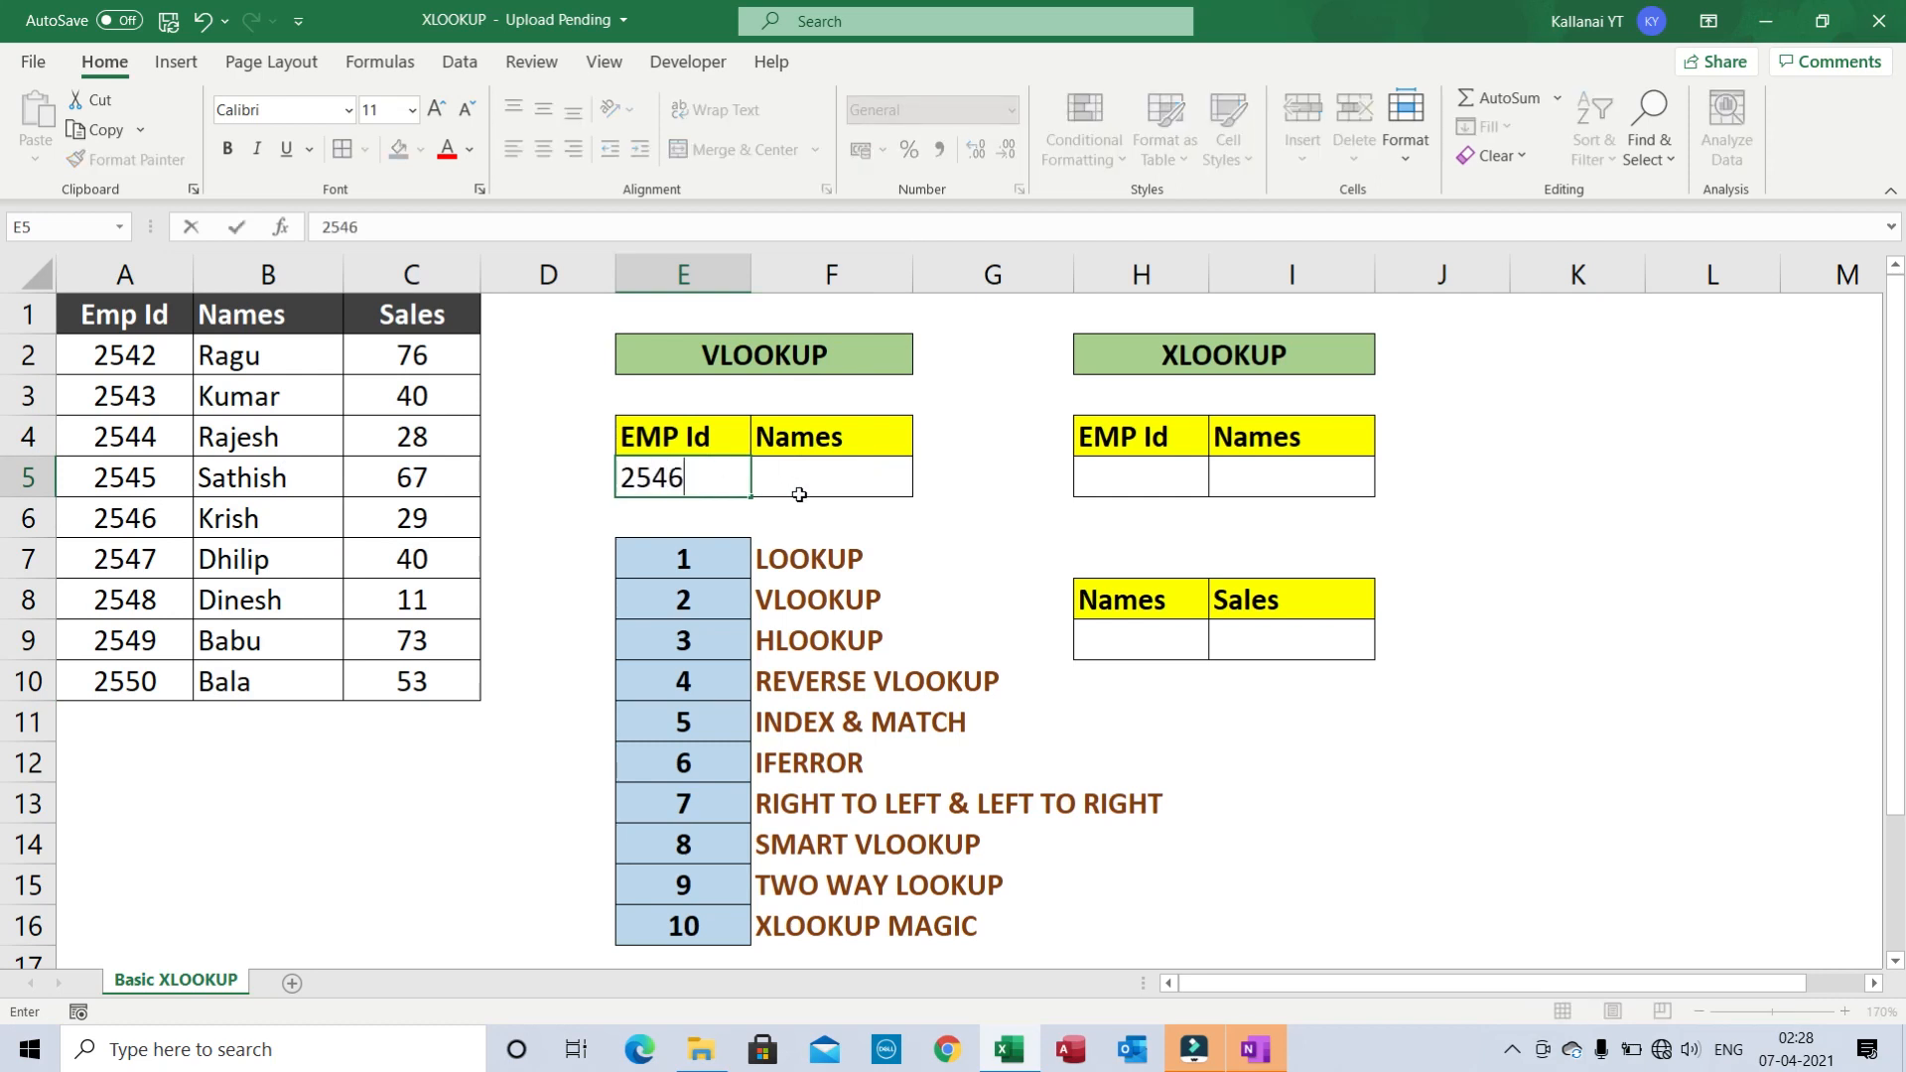
key(Return)
- Enter =VLOOKUP(E5,$A$1:$C$10,2,0) in F5 so it returns Krish
click(800, 494)
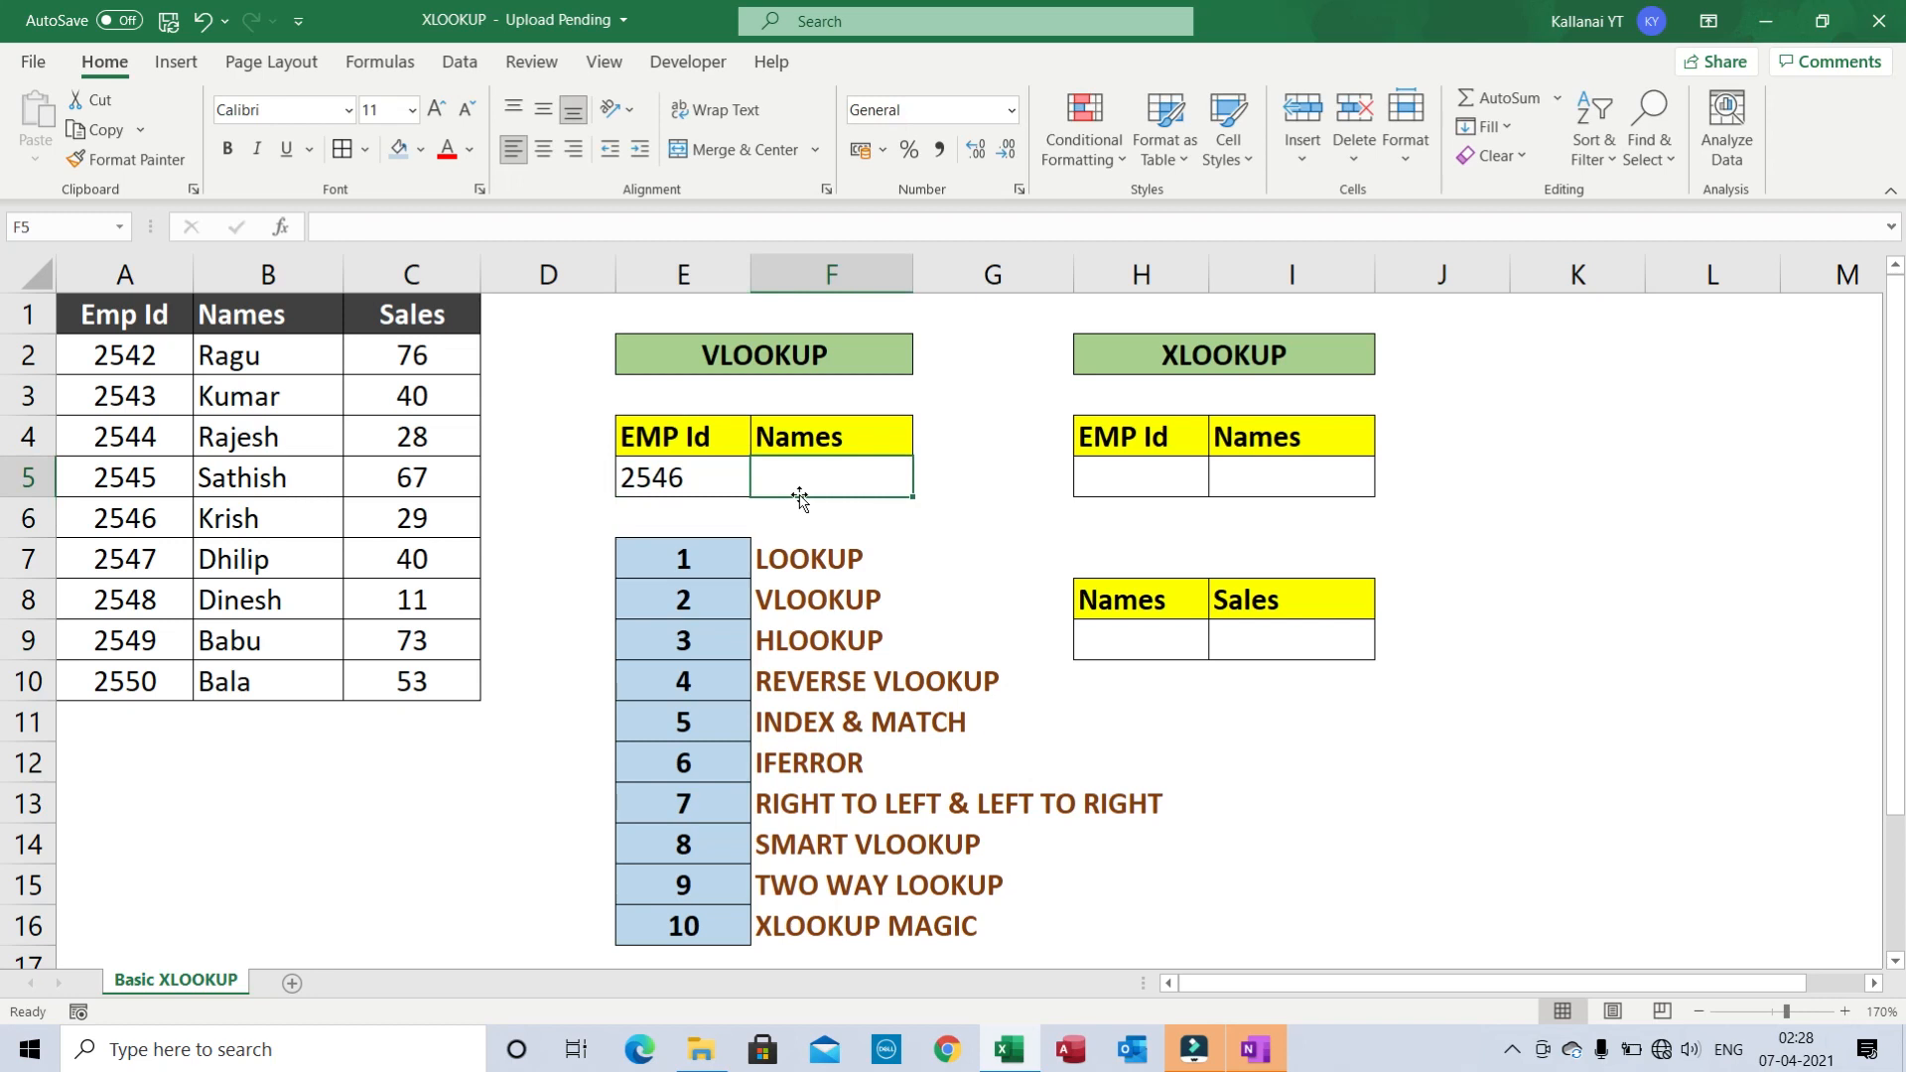
text(=vl)
key(Tab)
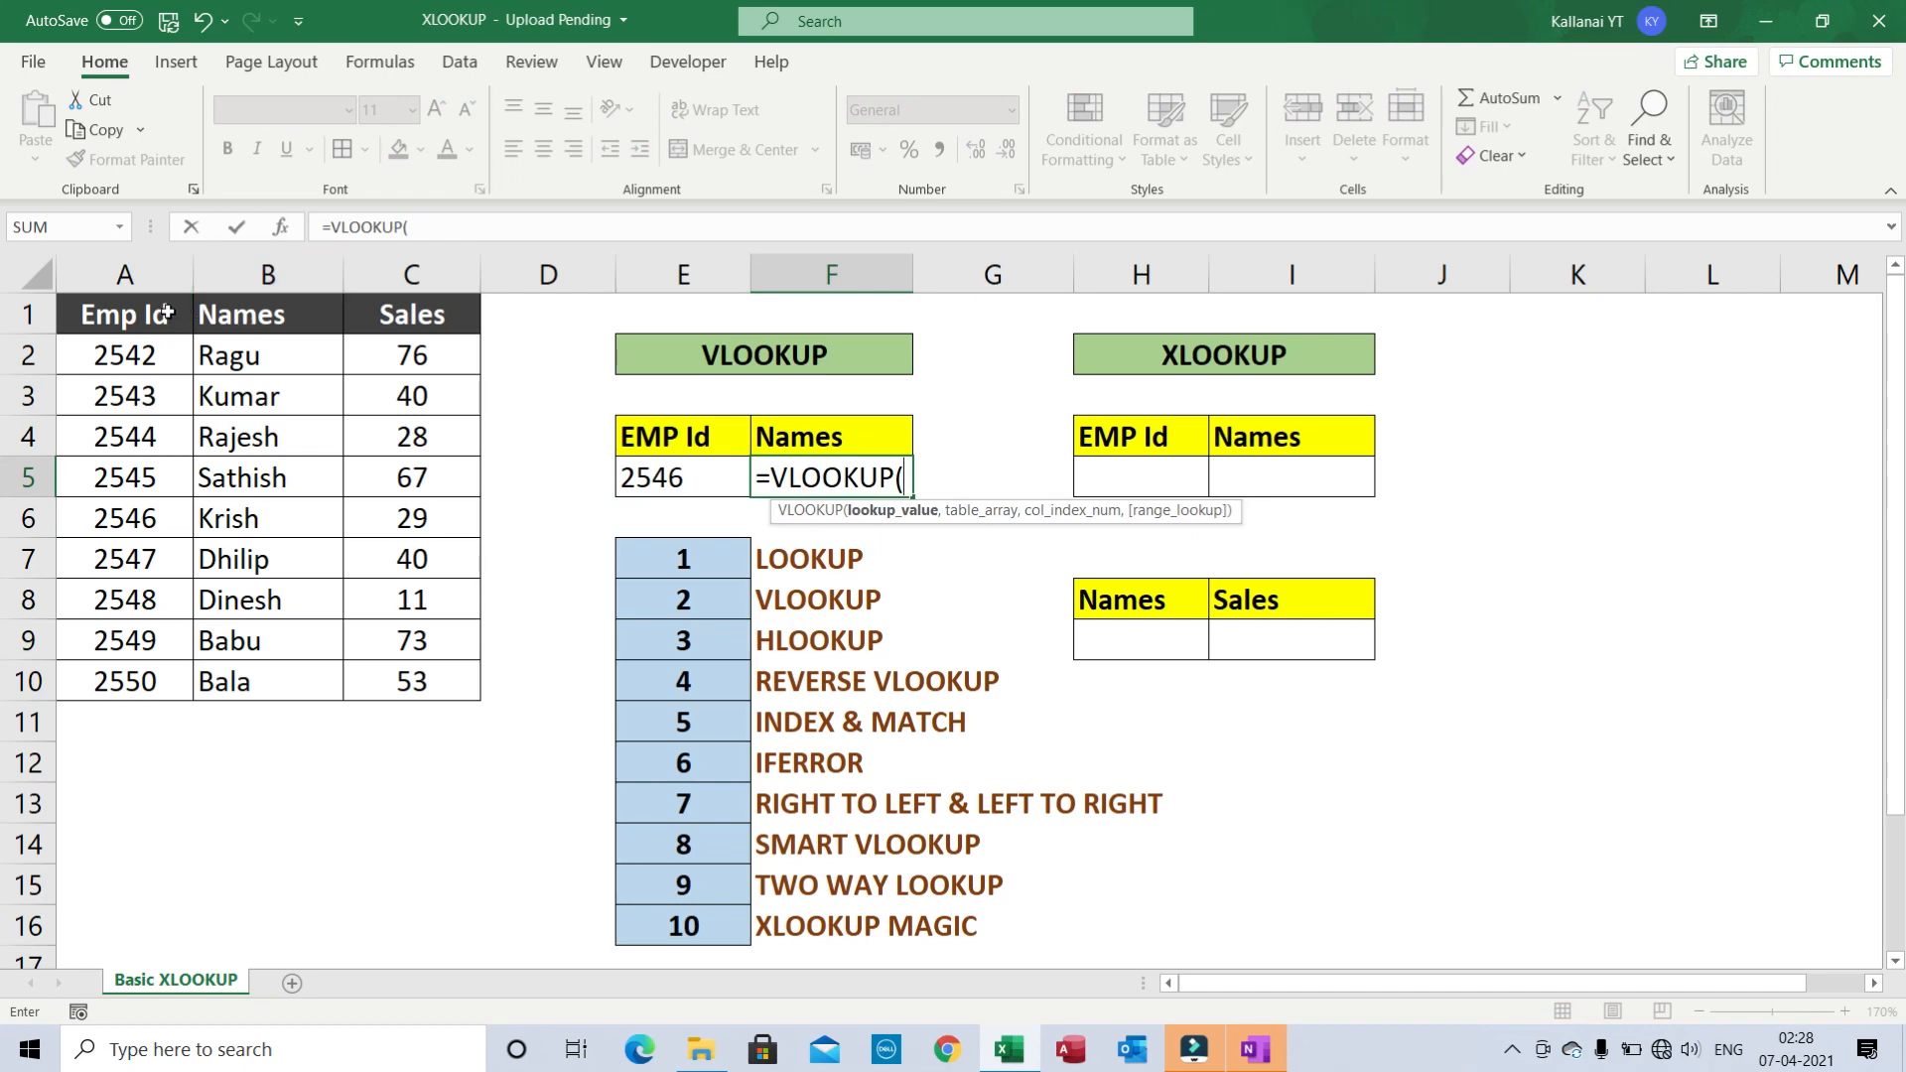
click(664, 478)
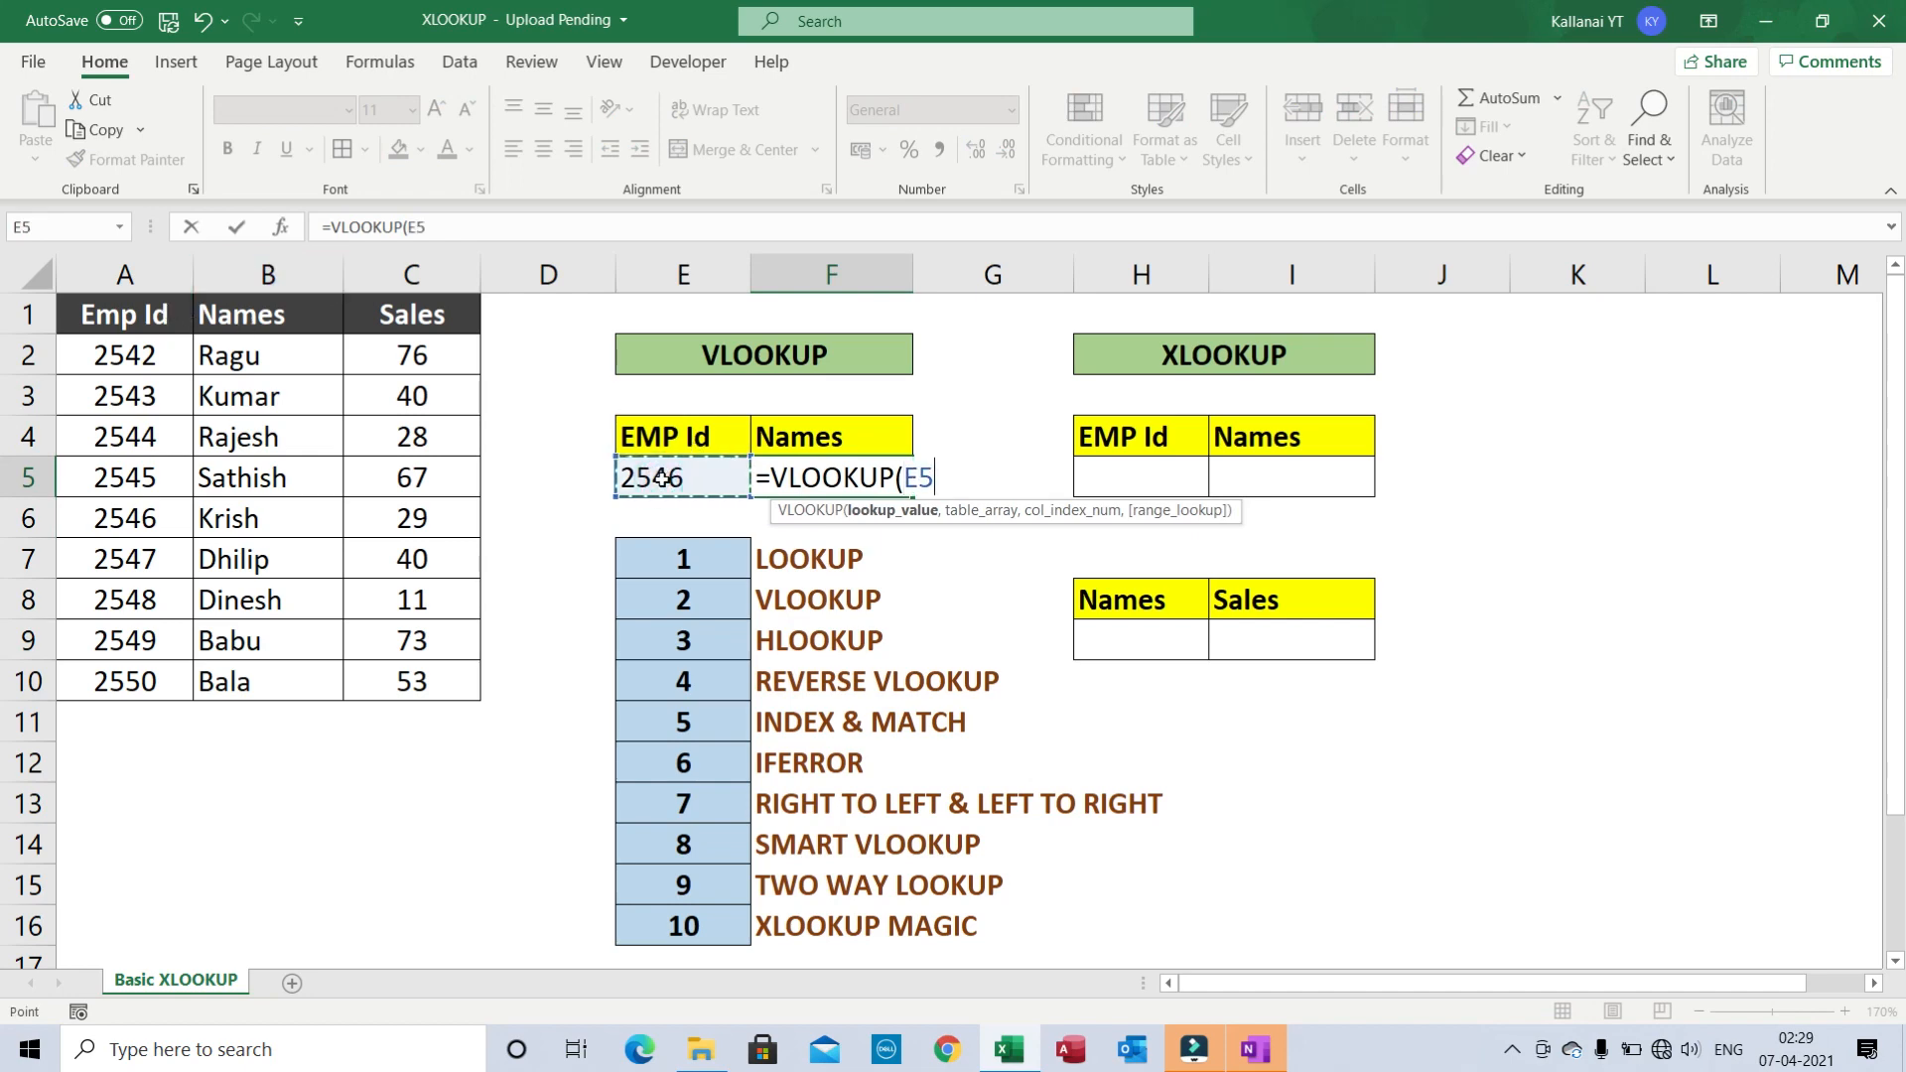
text(,)
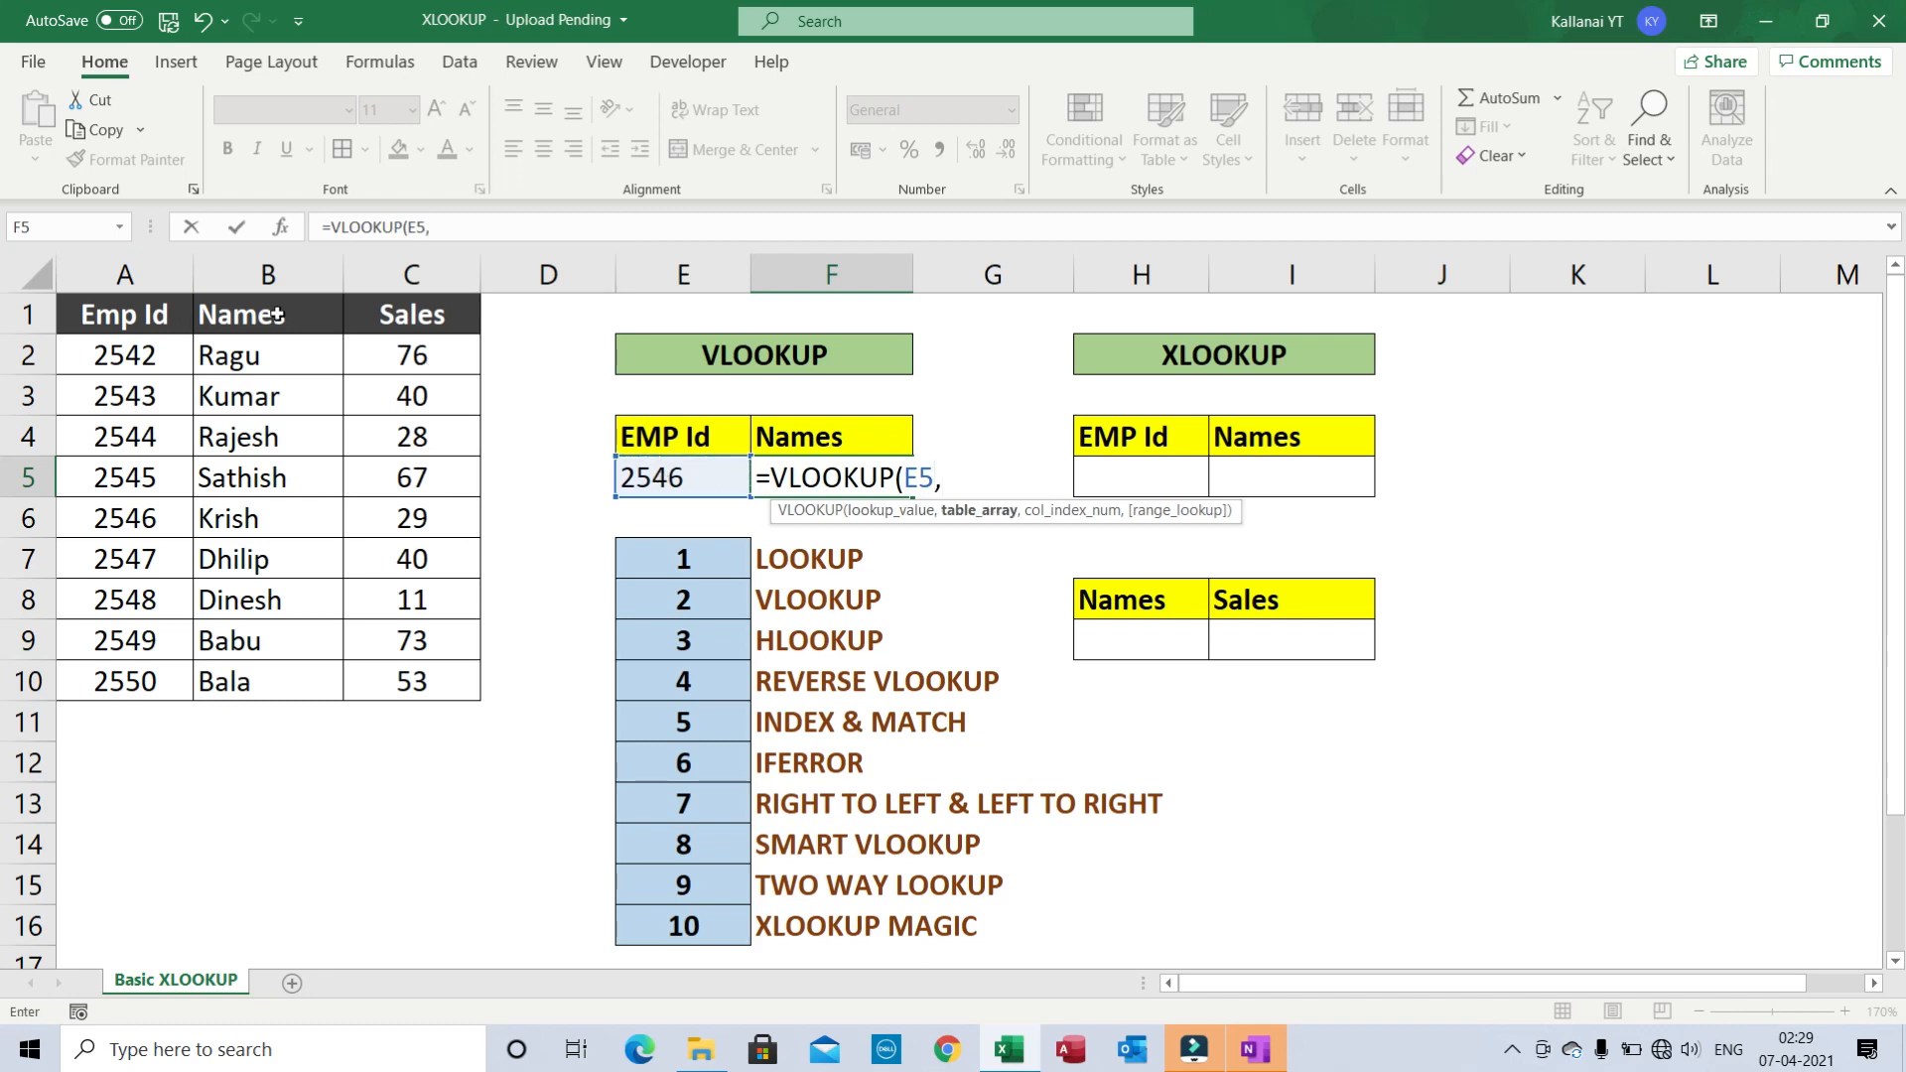
click(160, 320)
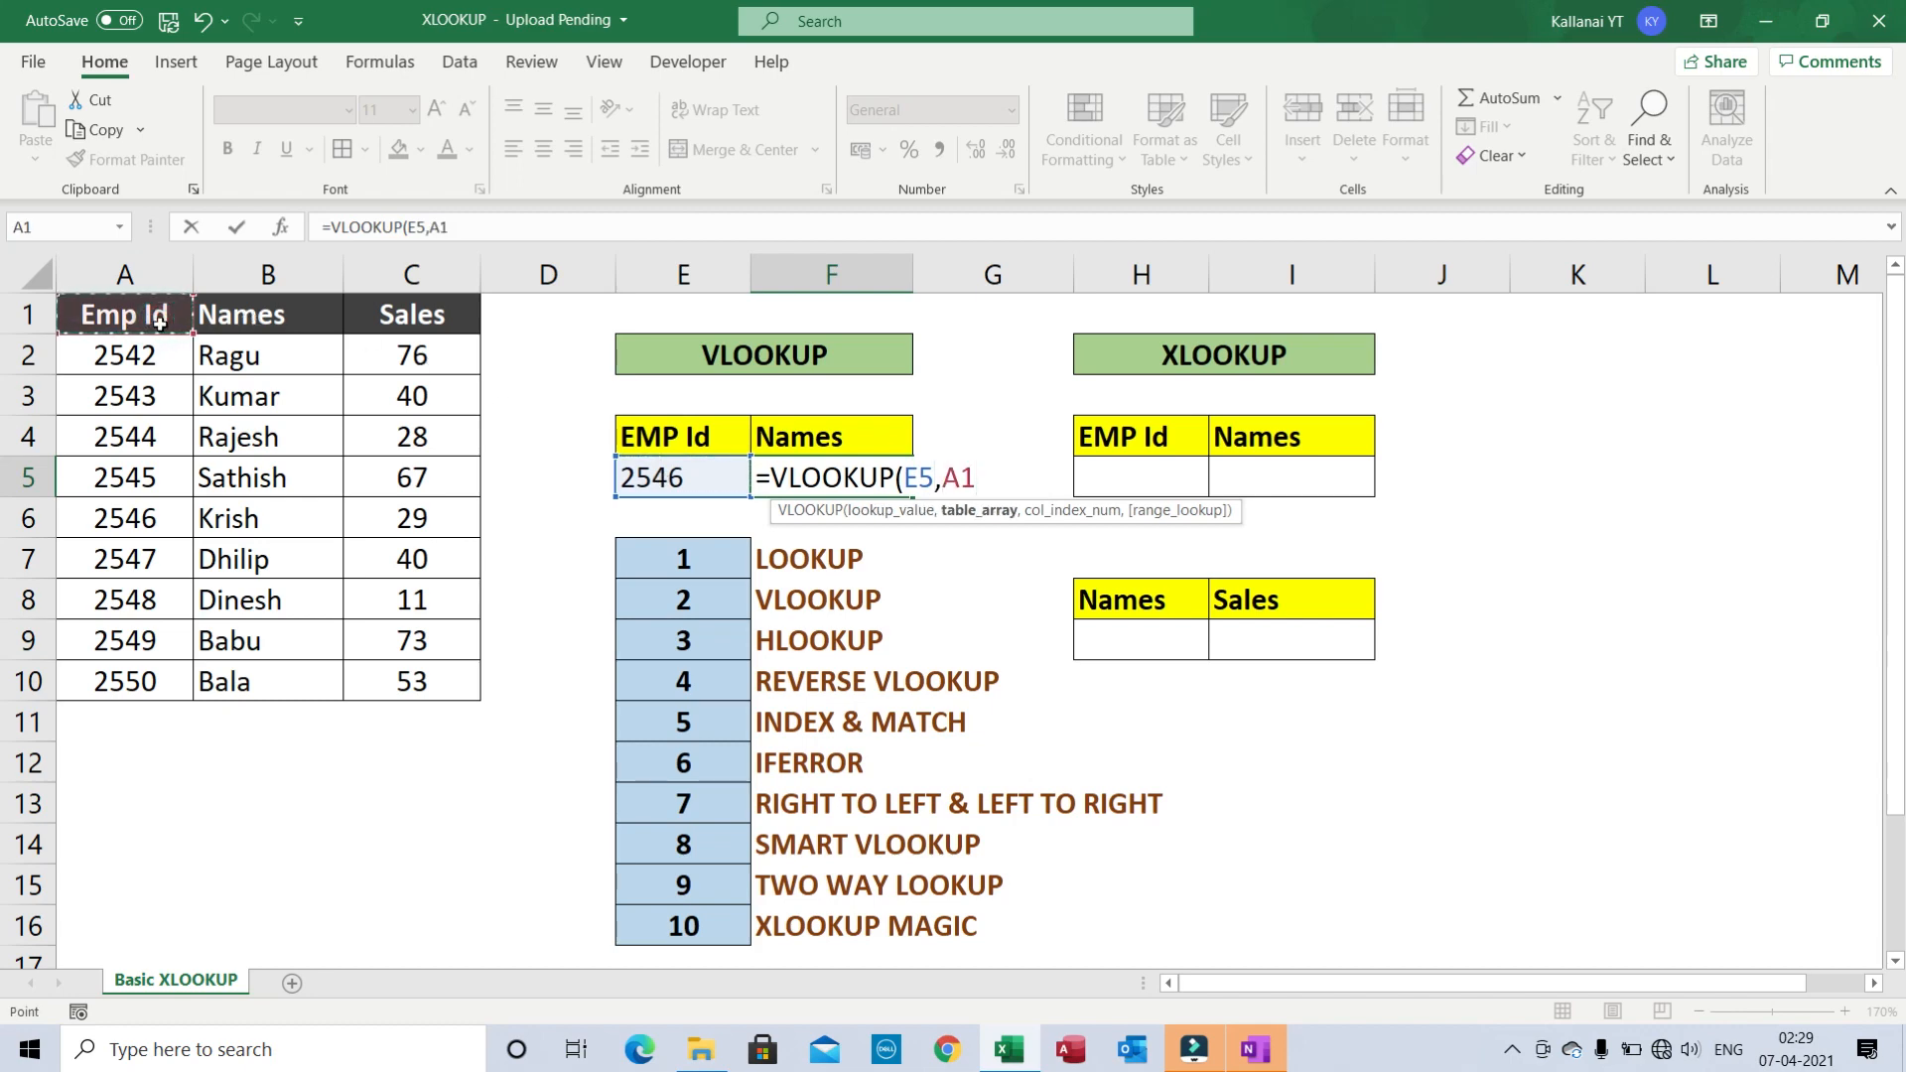
key(shift+Right)
key(shift+Right)
key(ctrl+shift+Down)
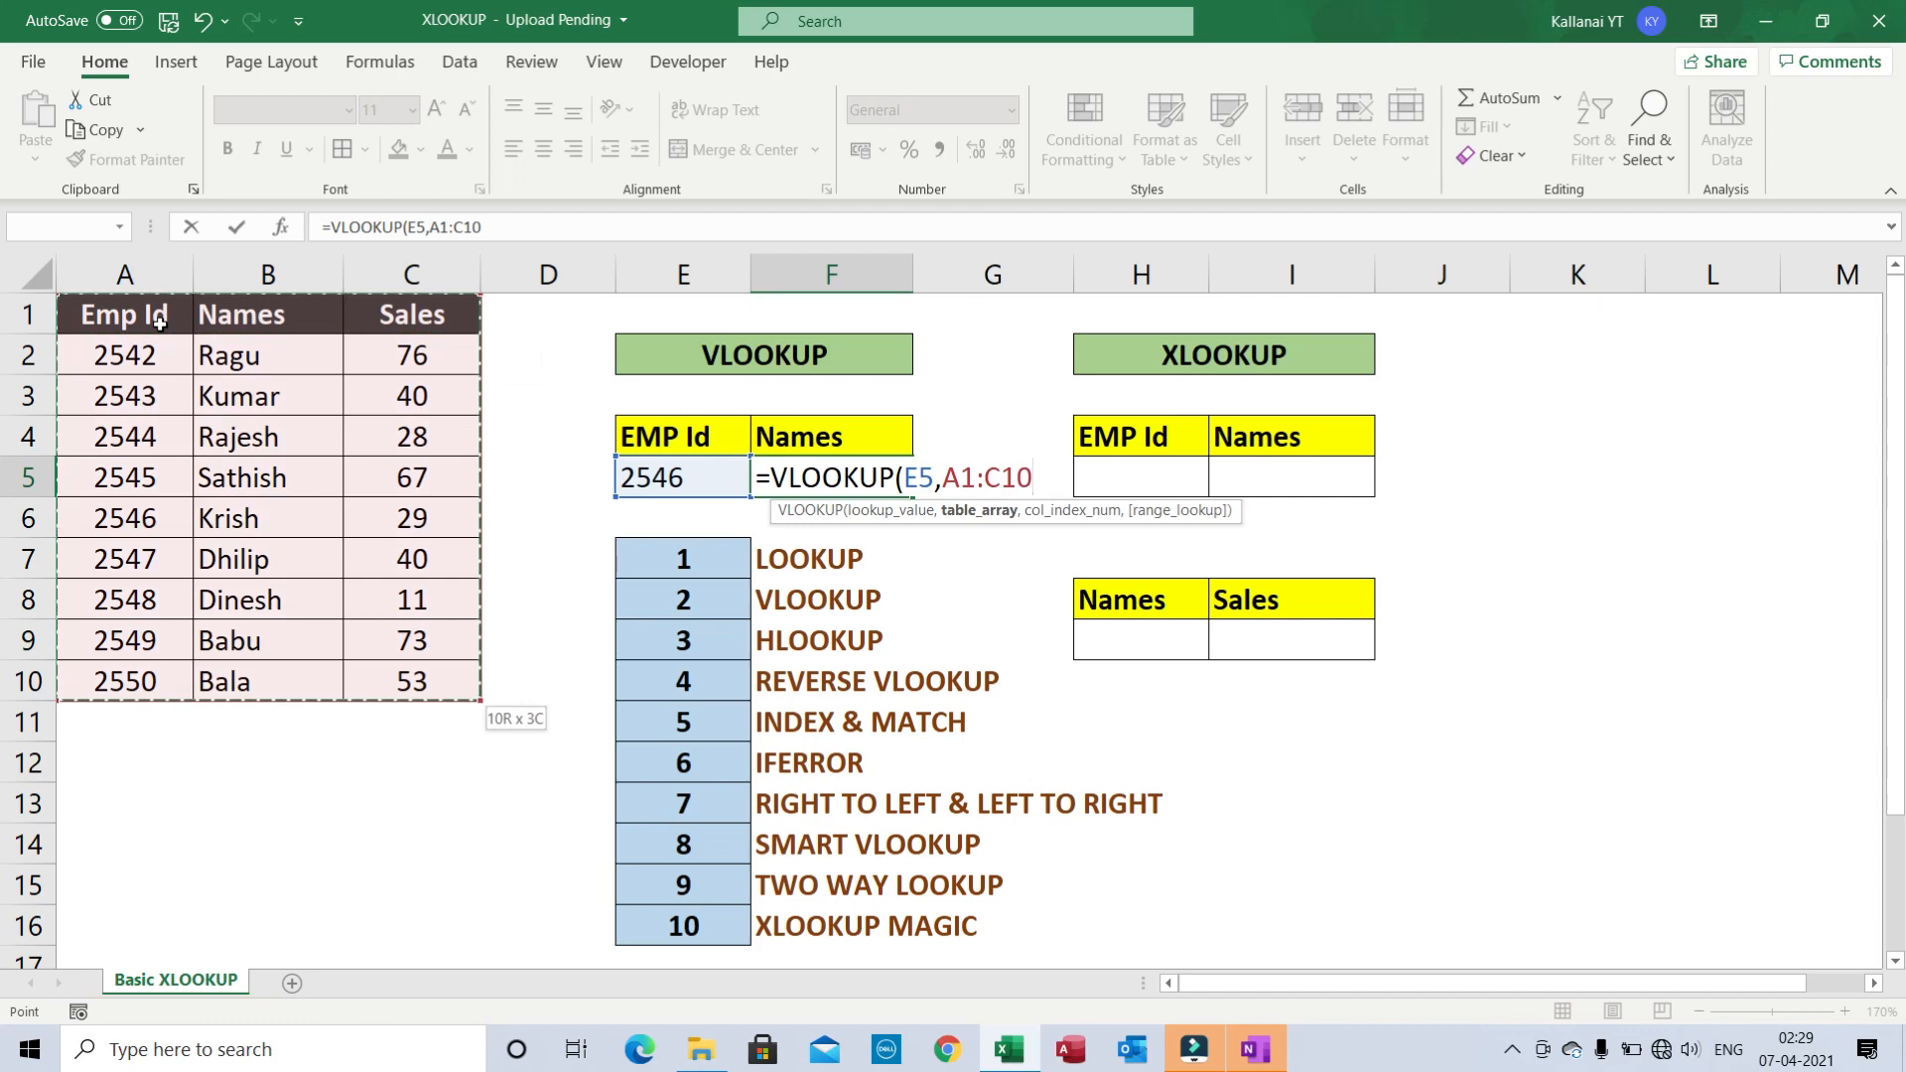
key(F4)
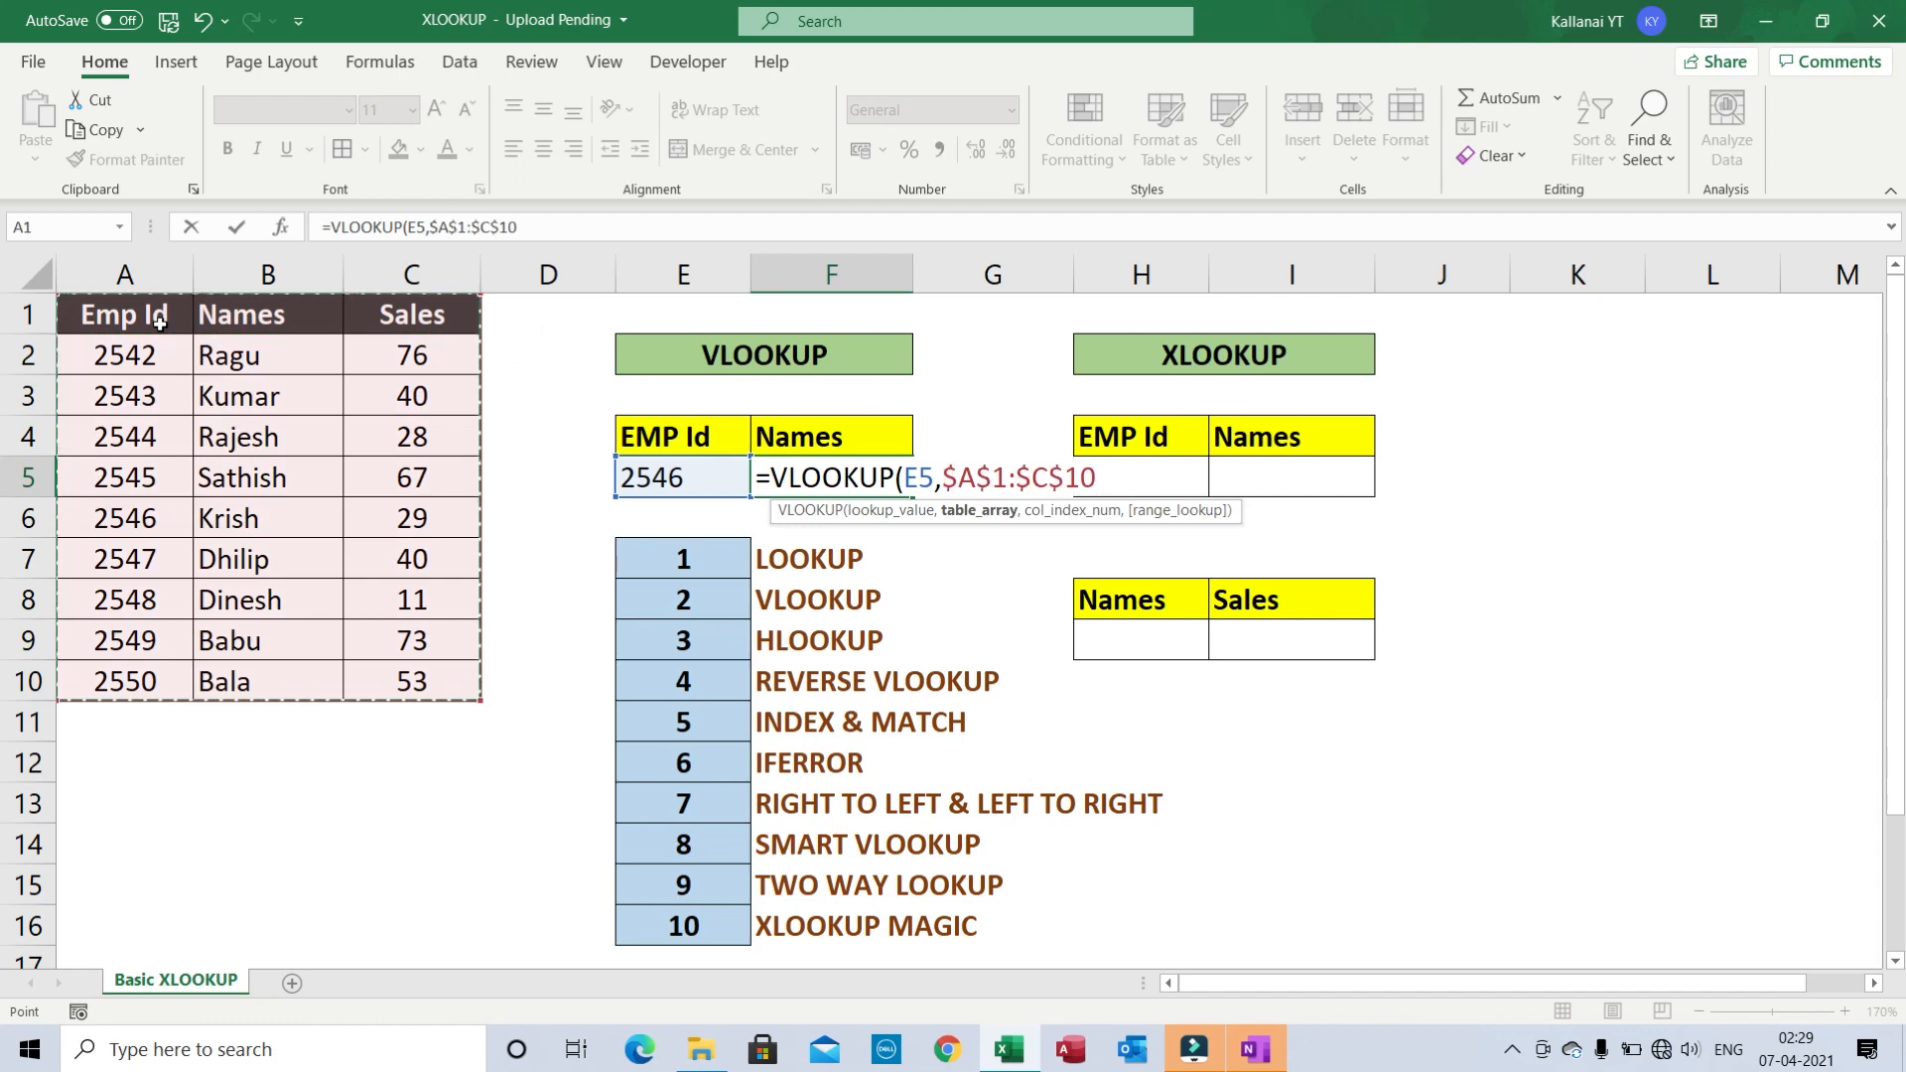
text(,)
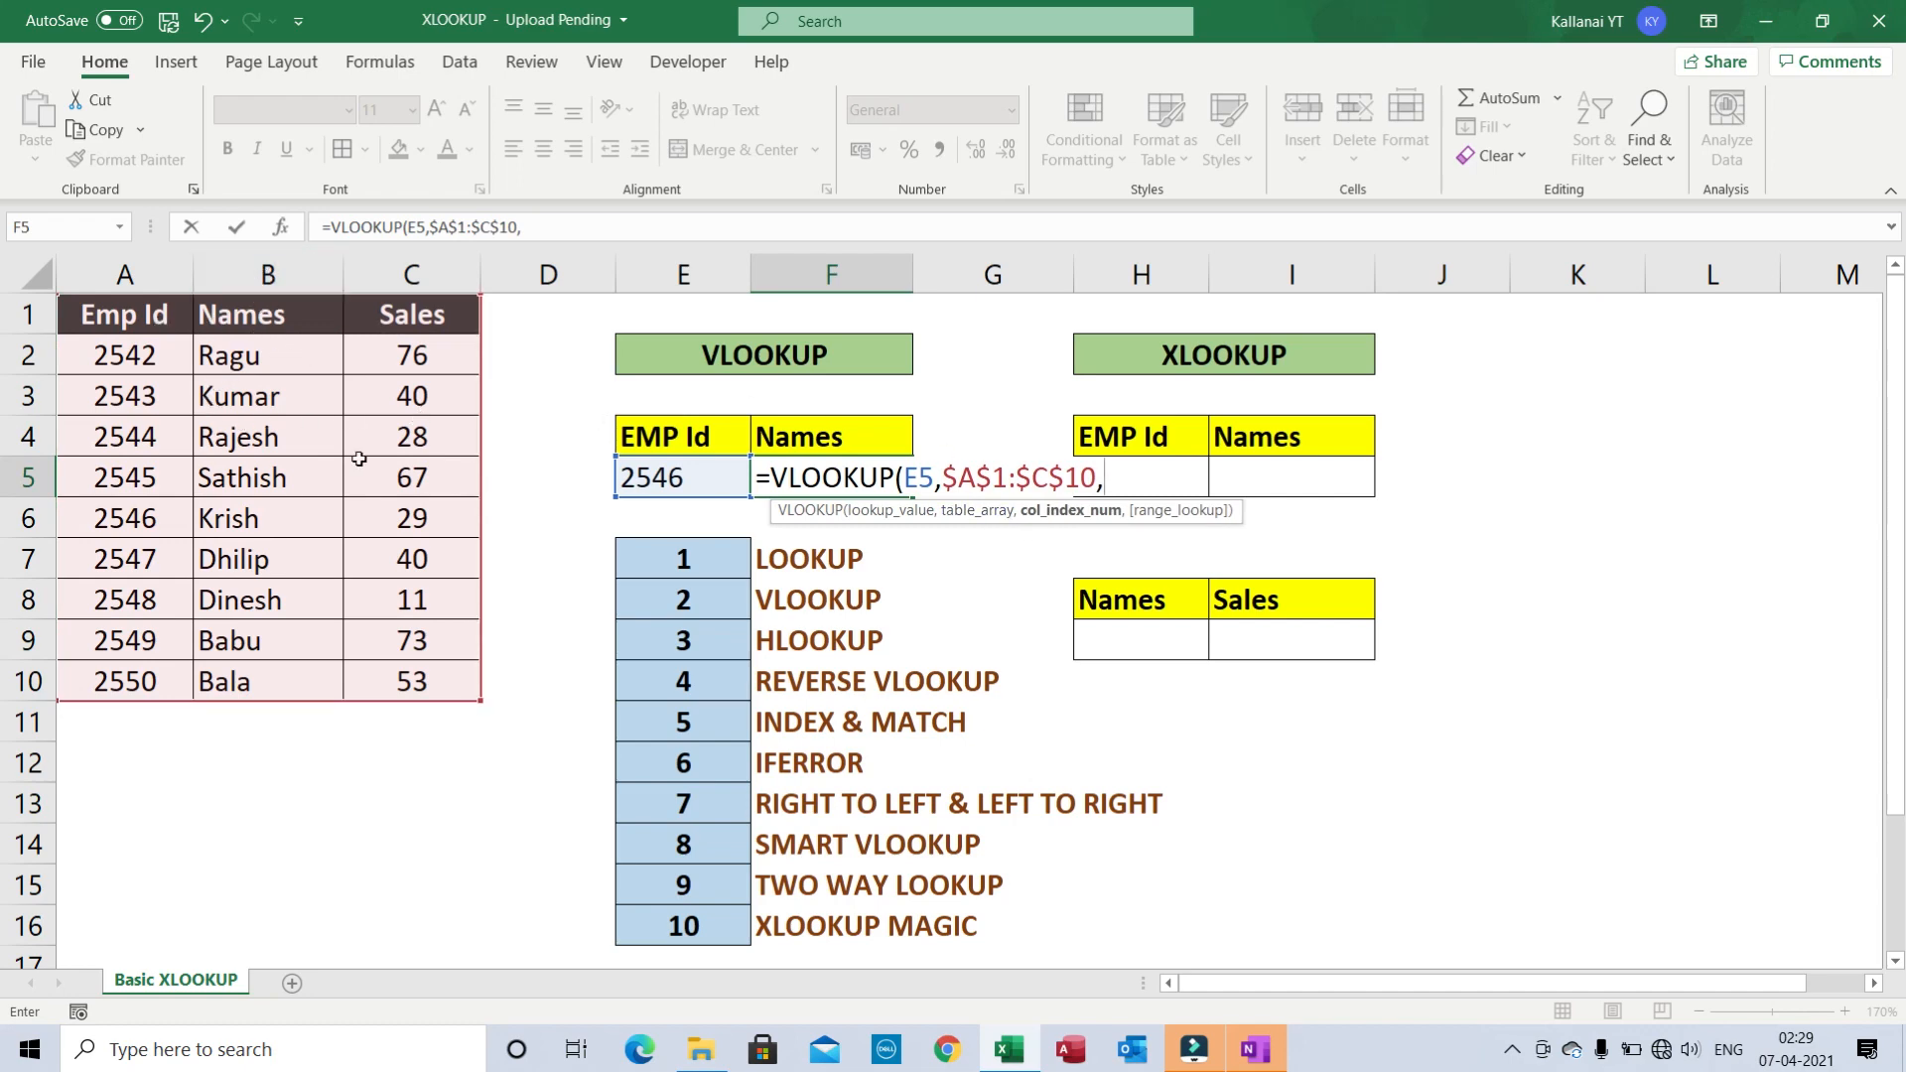
text(2,)
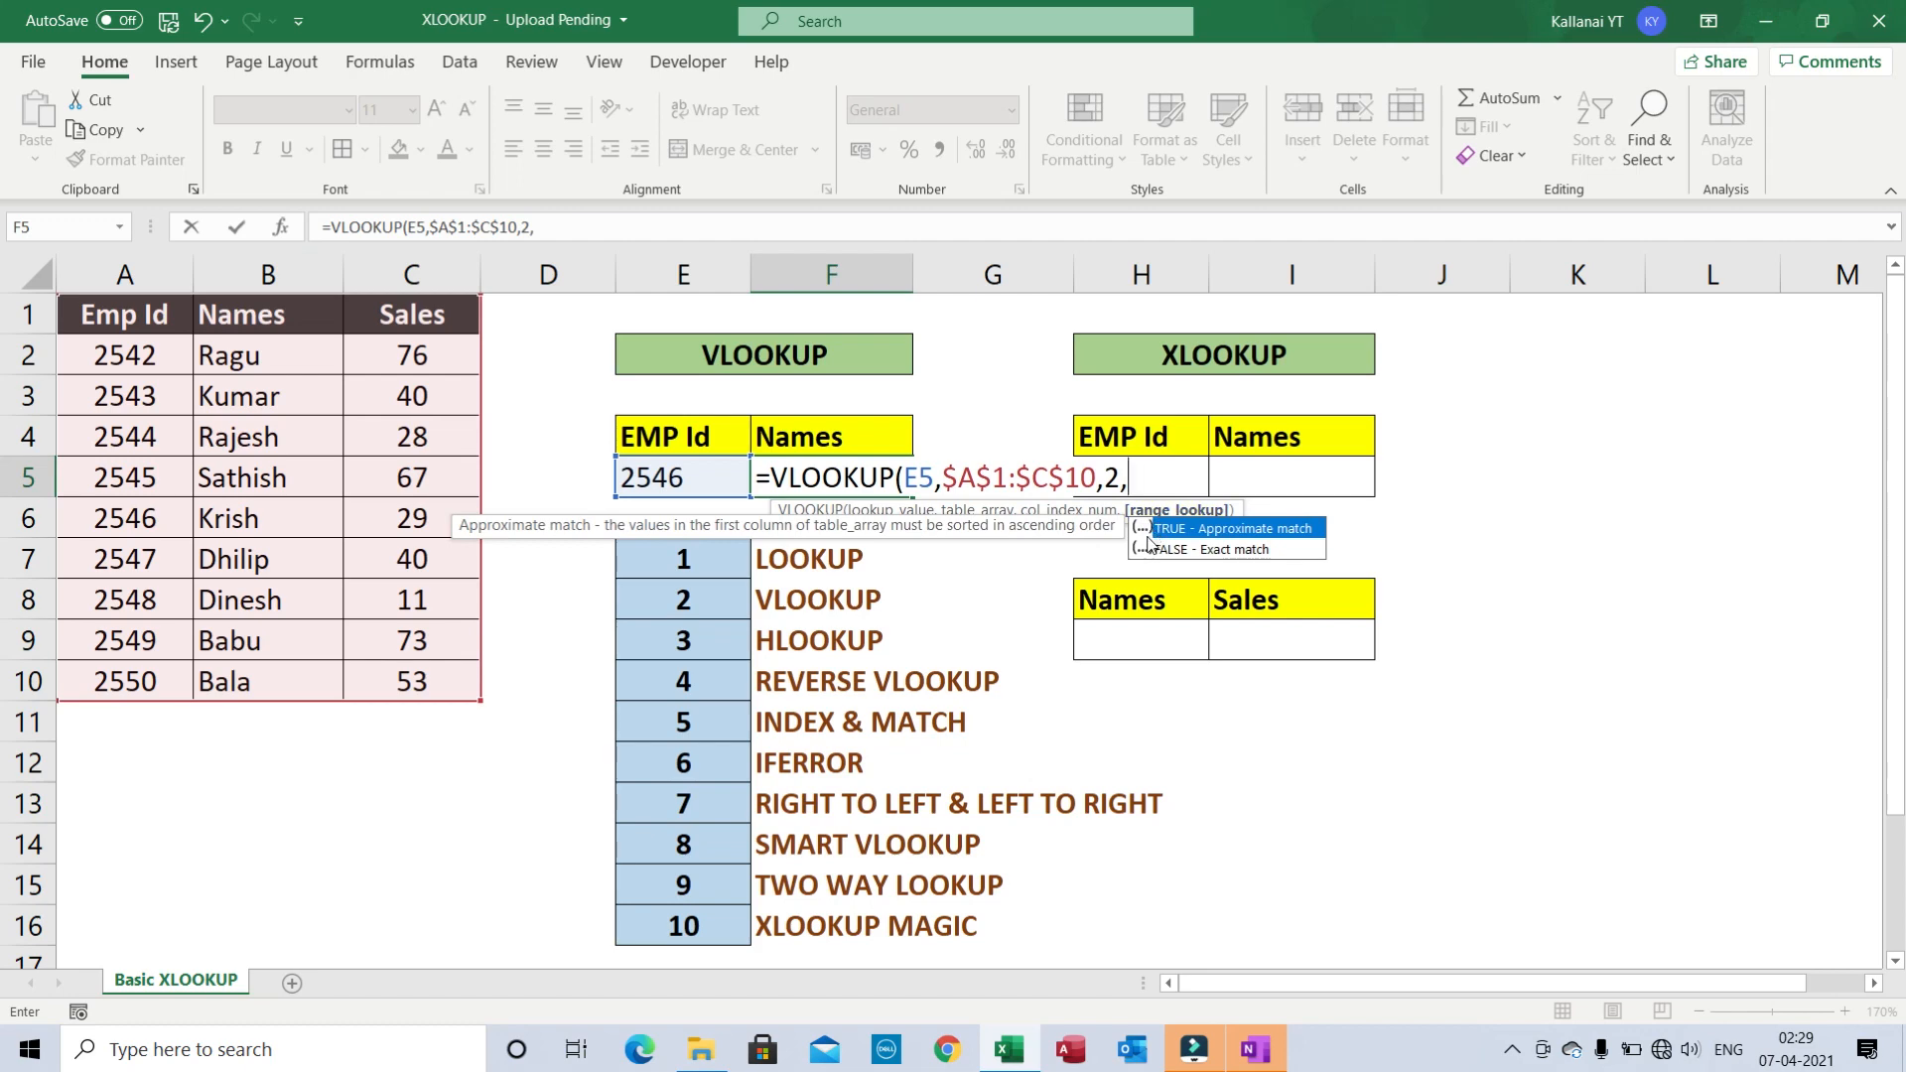
text(0))
key(Return)
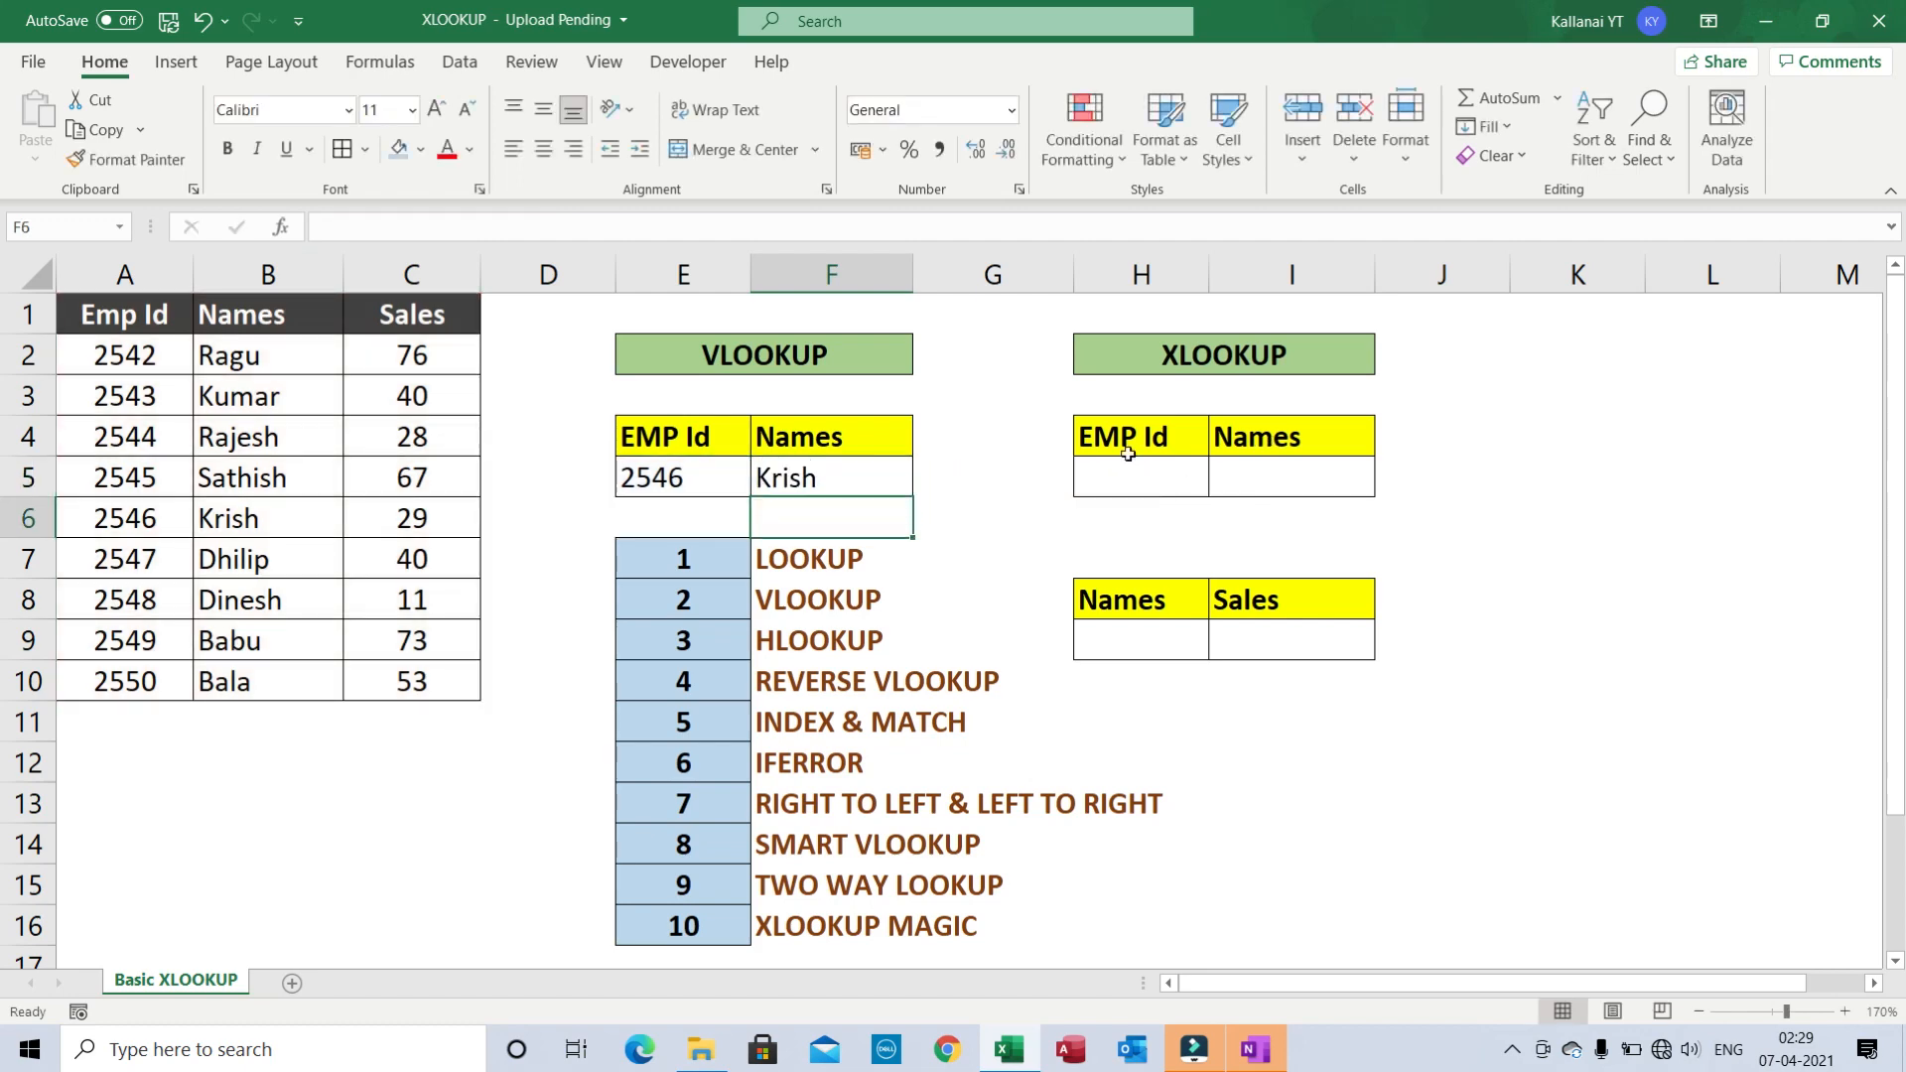
- Check the F5 formula and locate the 2546 Krish row in the source table
click(835, 481)
click(635, 481)
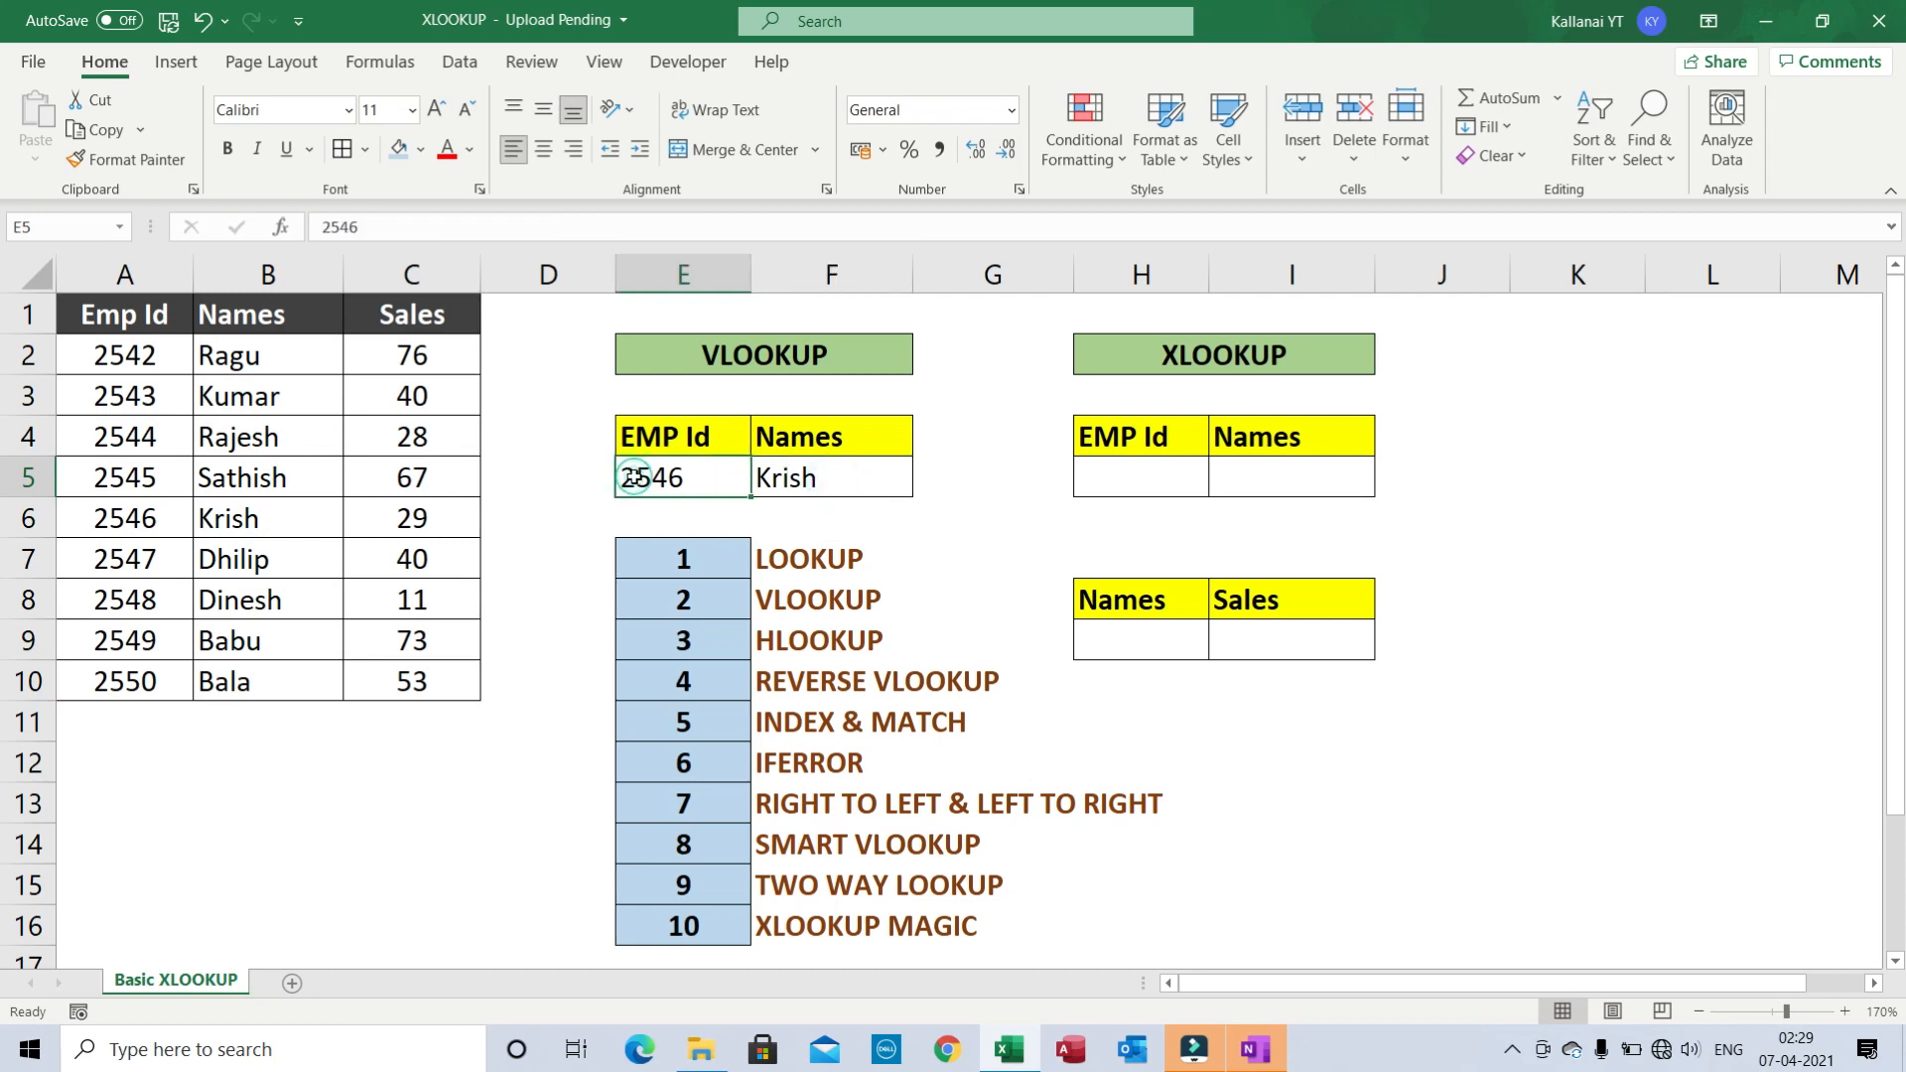
click(220, 564)
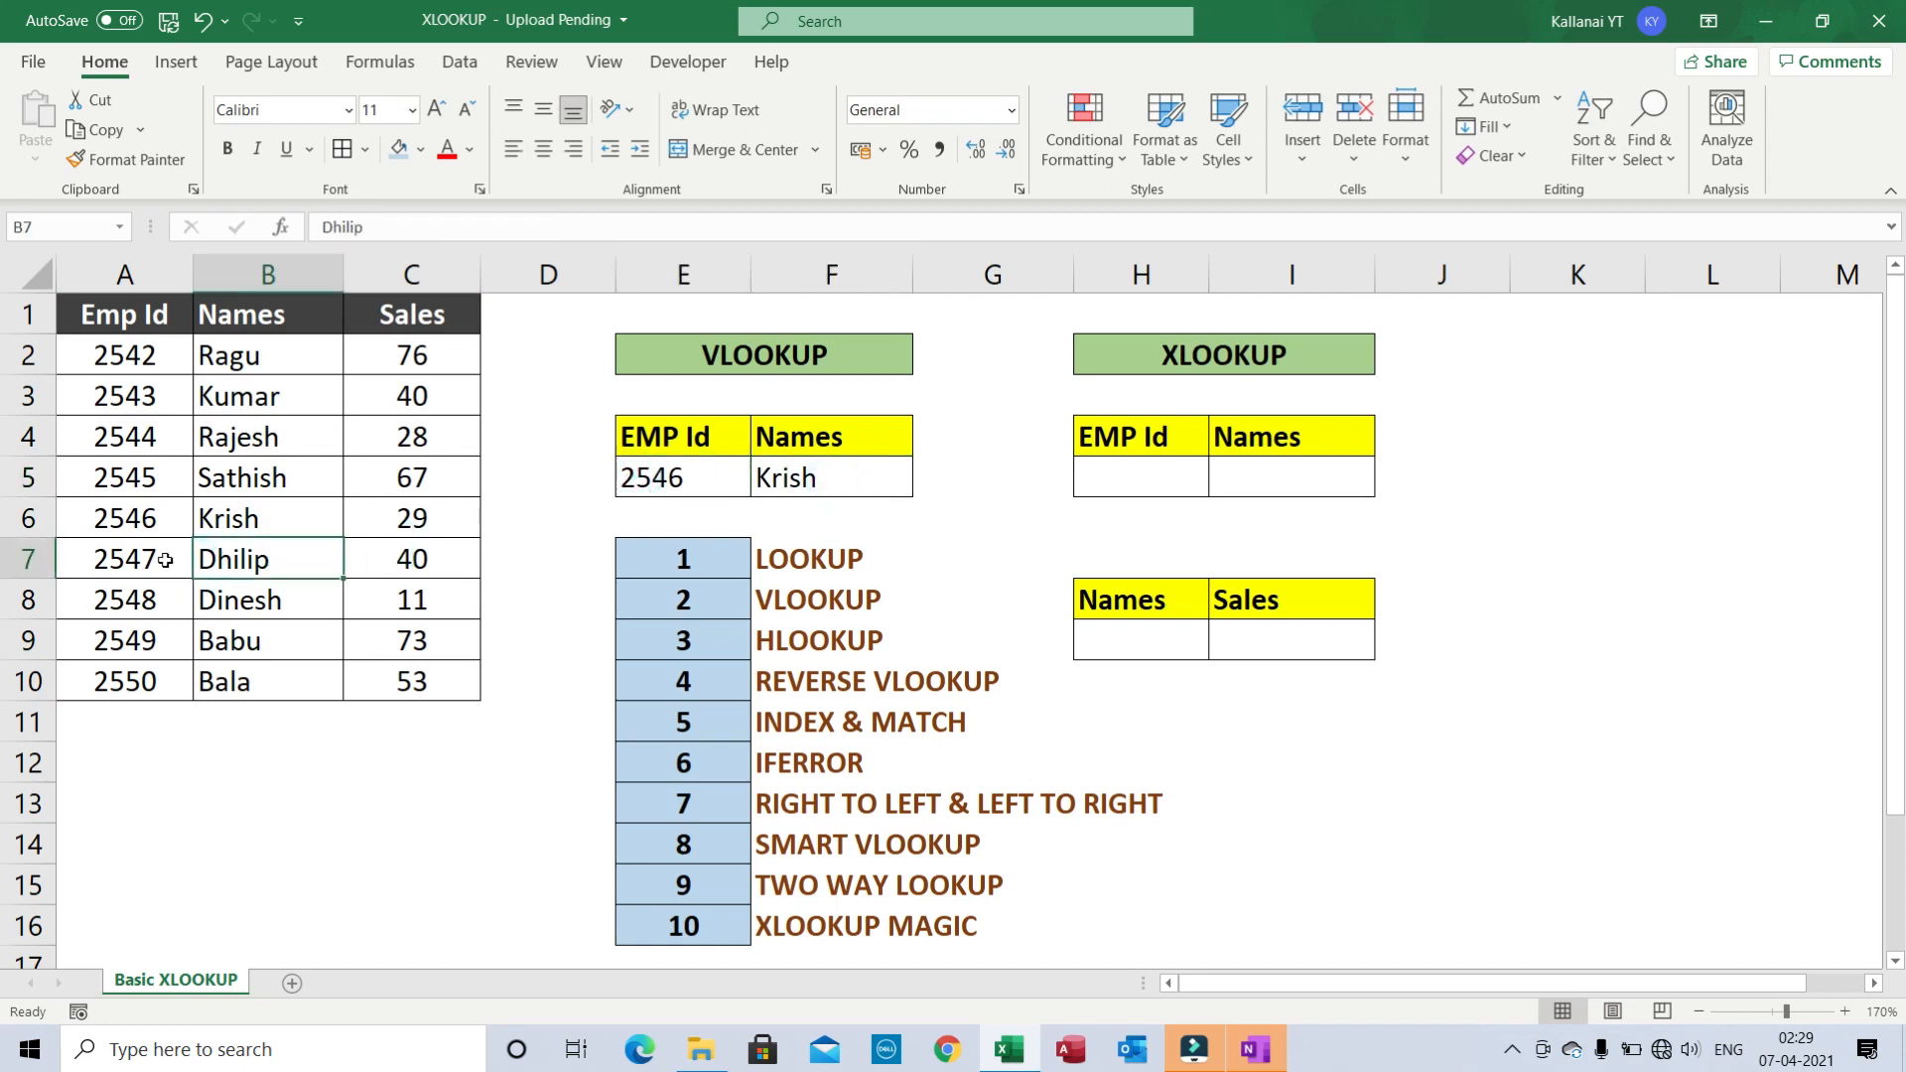
click(142, 529)
key(shift+Right)
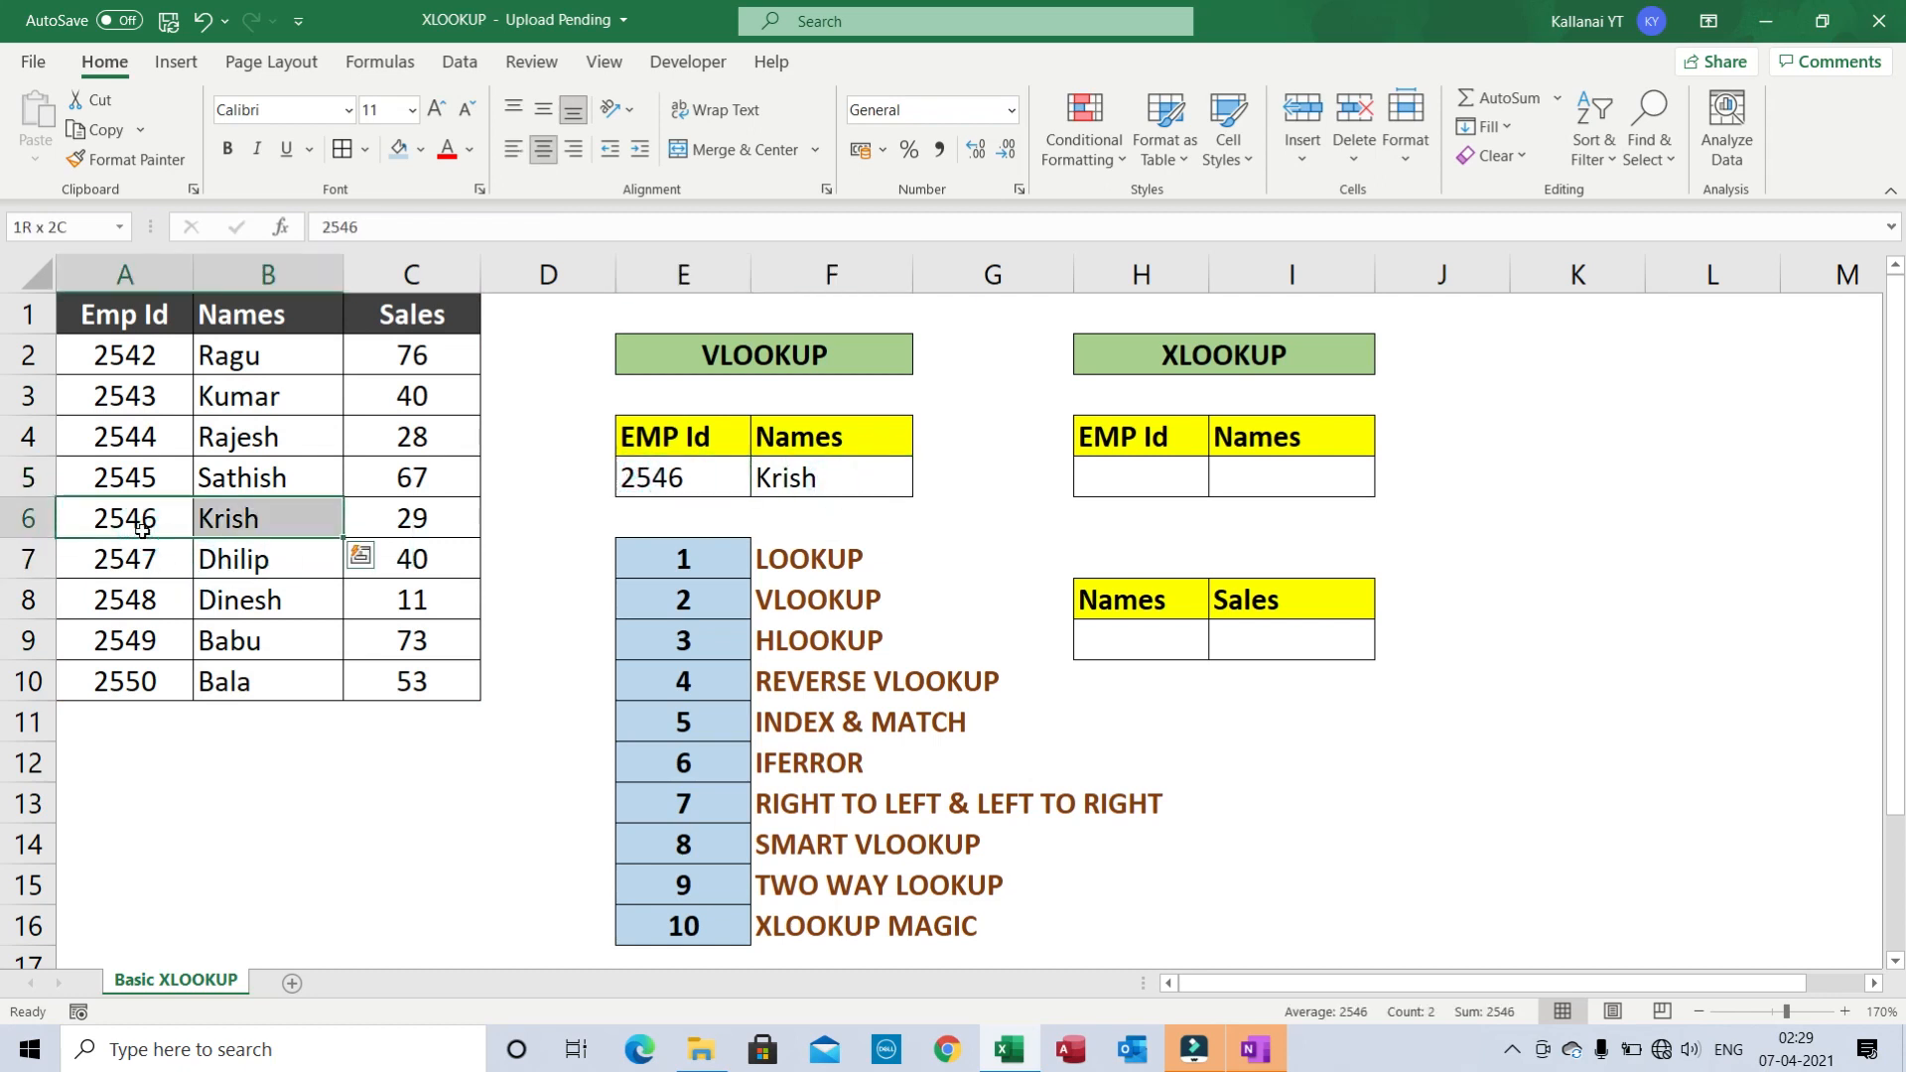
key(Right)
key(Right)
key(Right)
key(Up)
key(Right)
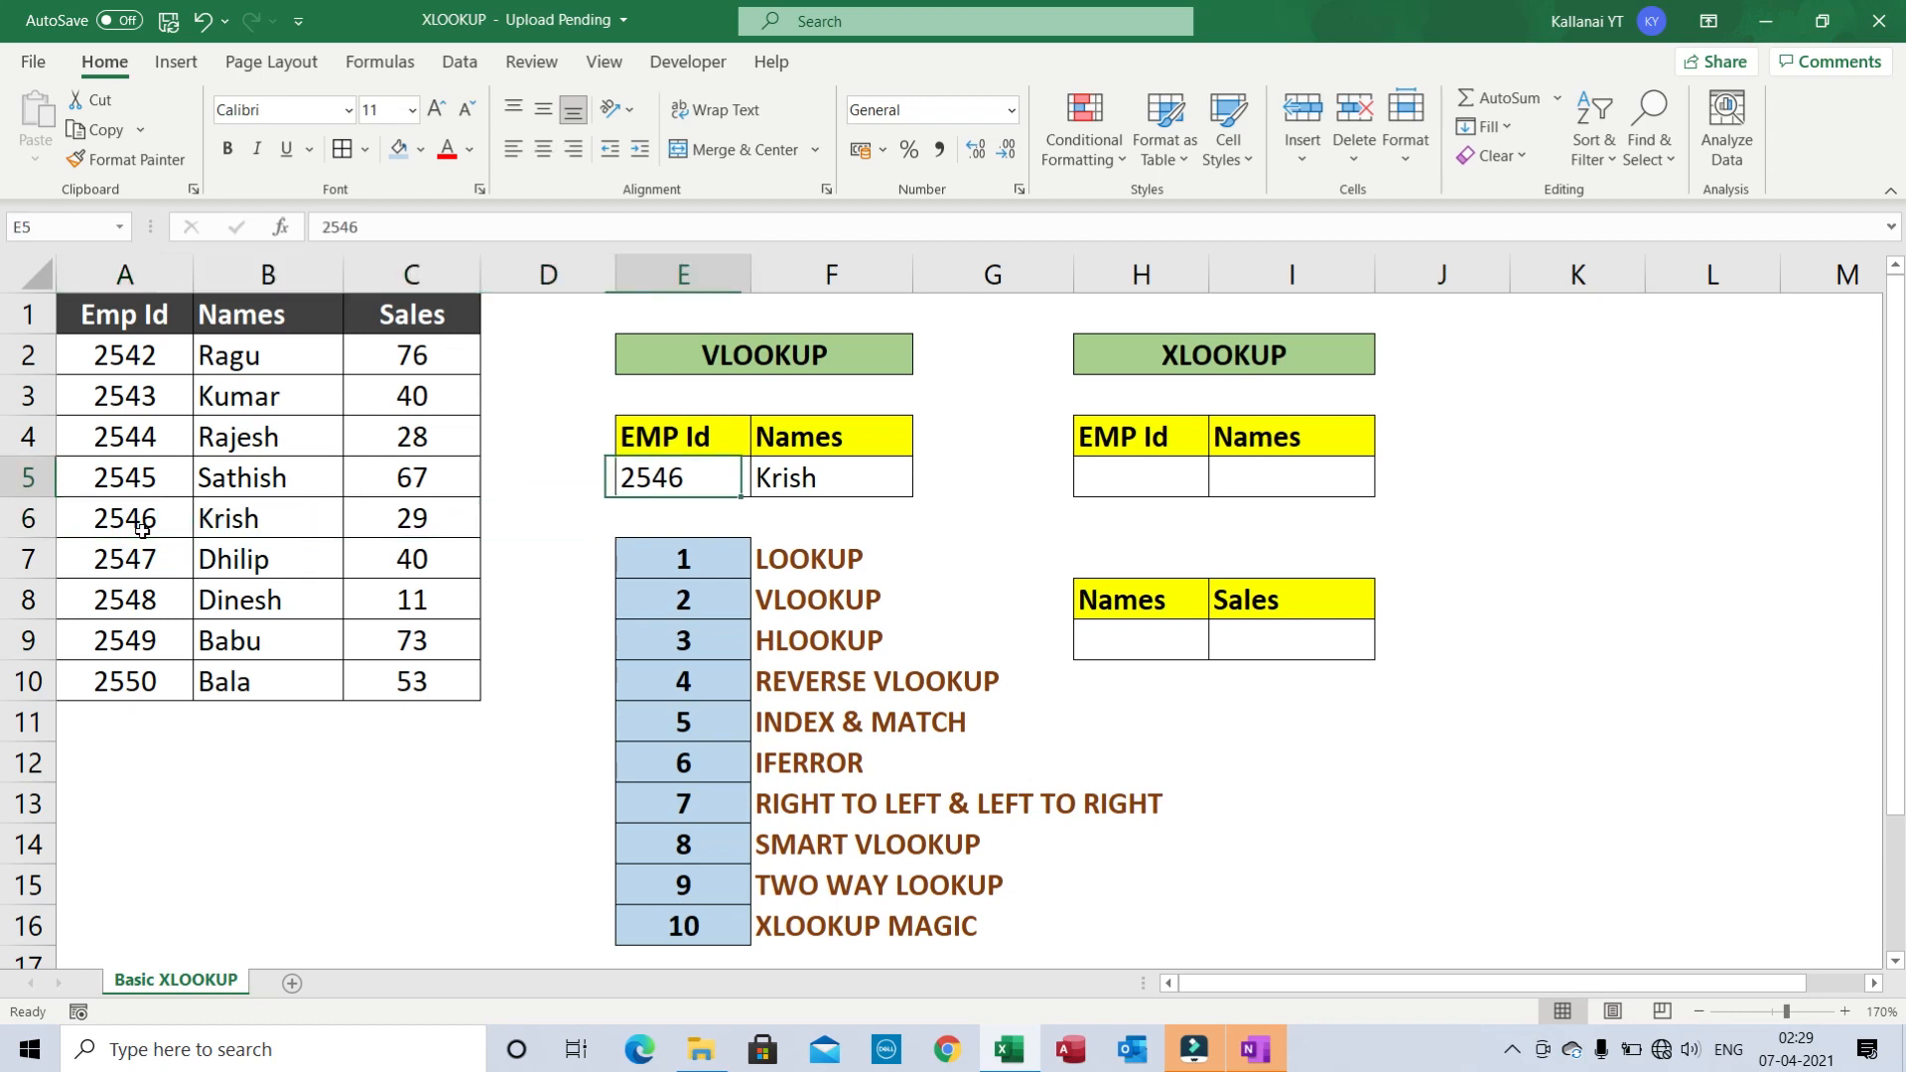
text(2550)
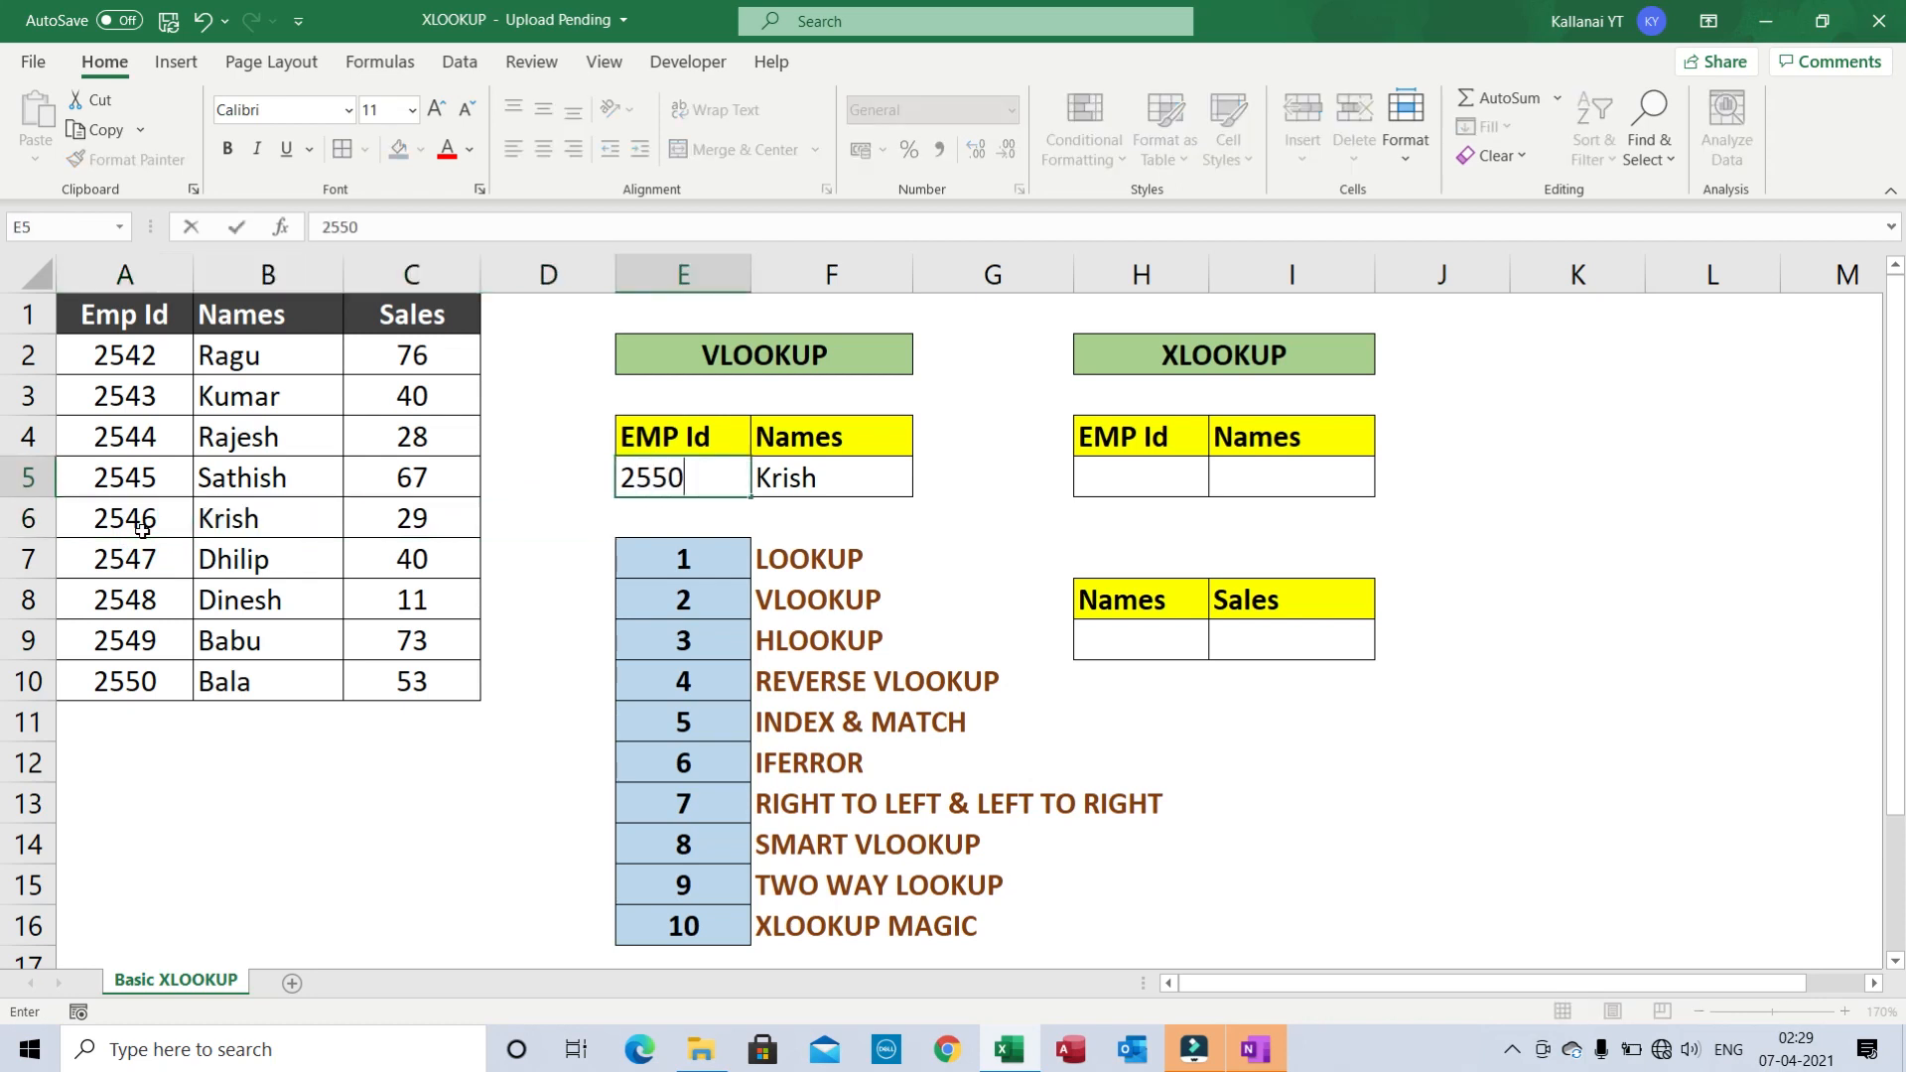
key(Return)
key(Up)
key(Left)
key(Left)
key(Left)
key(Left)
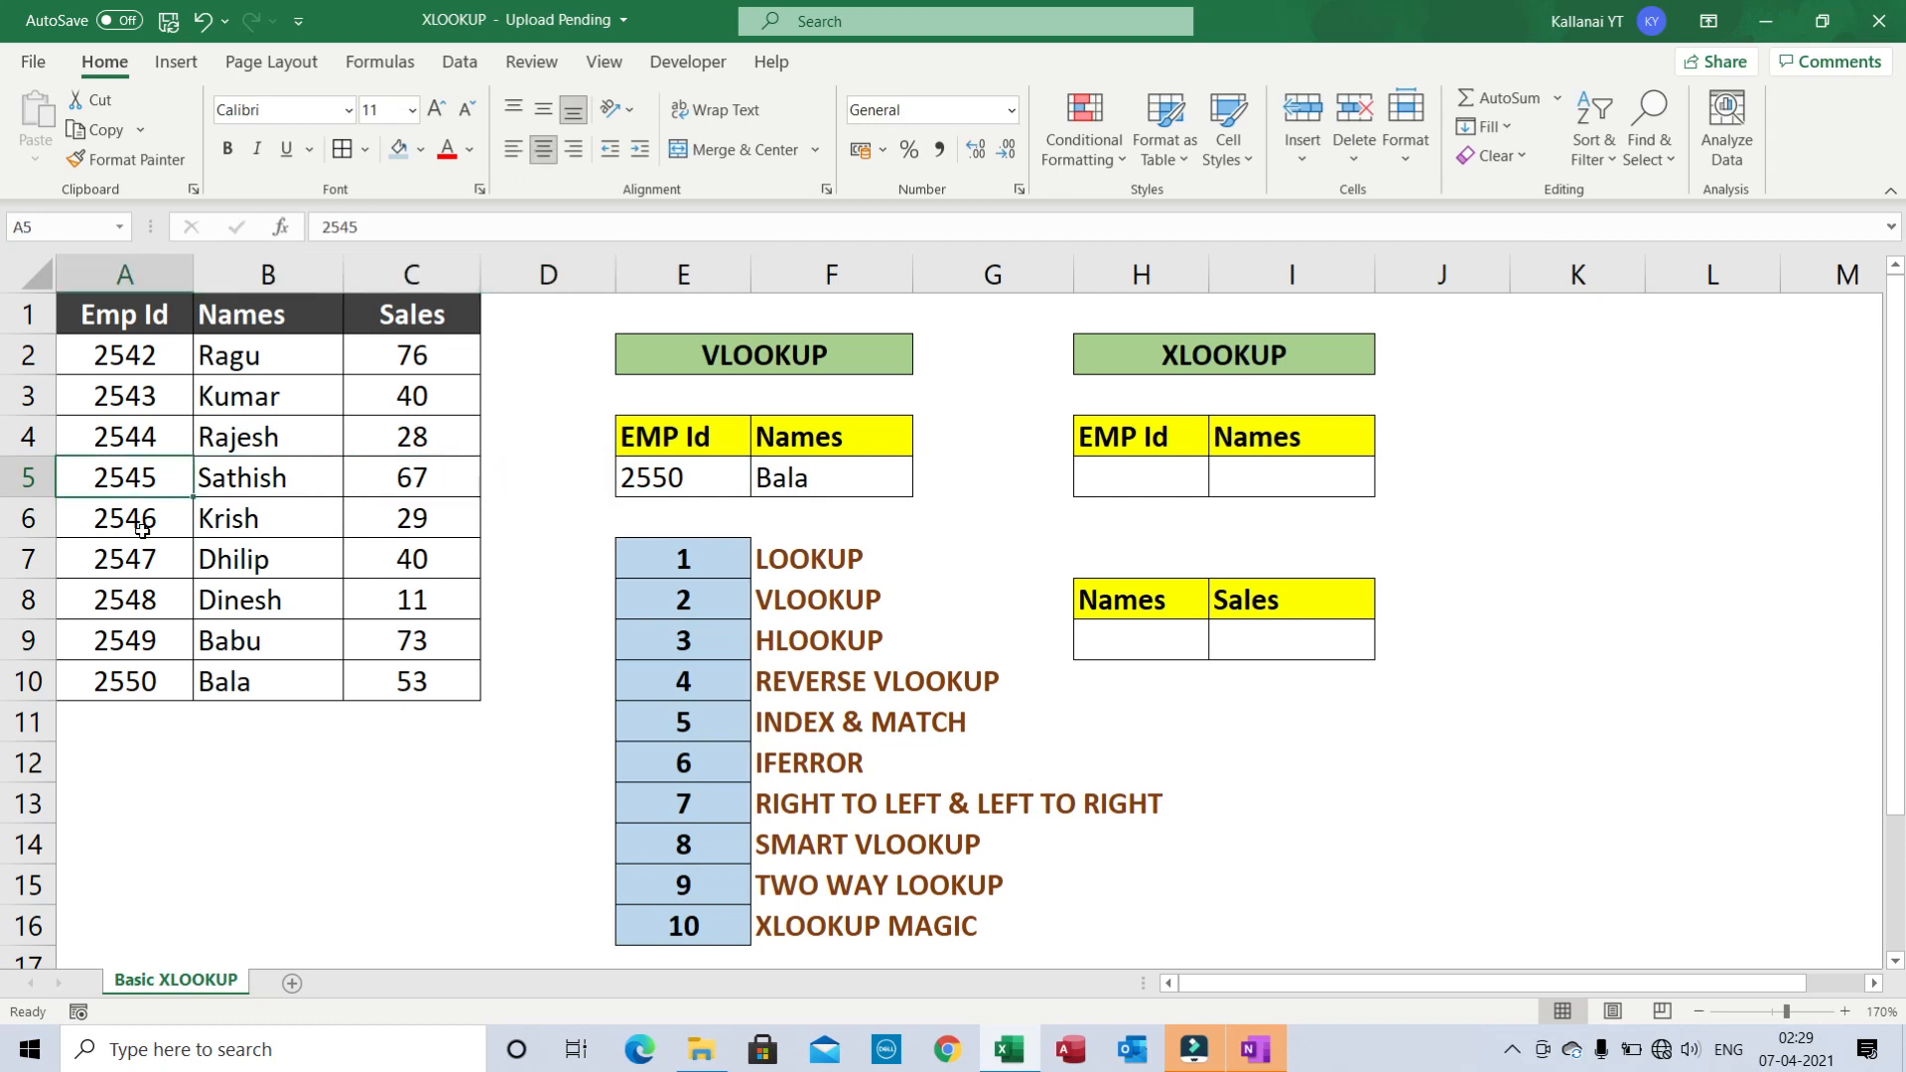
key(ctrl+Down)
key(Right)
key(Right)
key(Right)
key(Right)
key(Right)
key(Right)
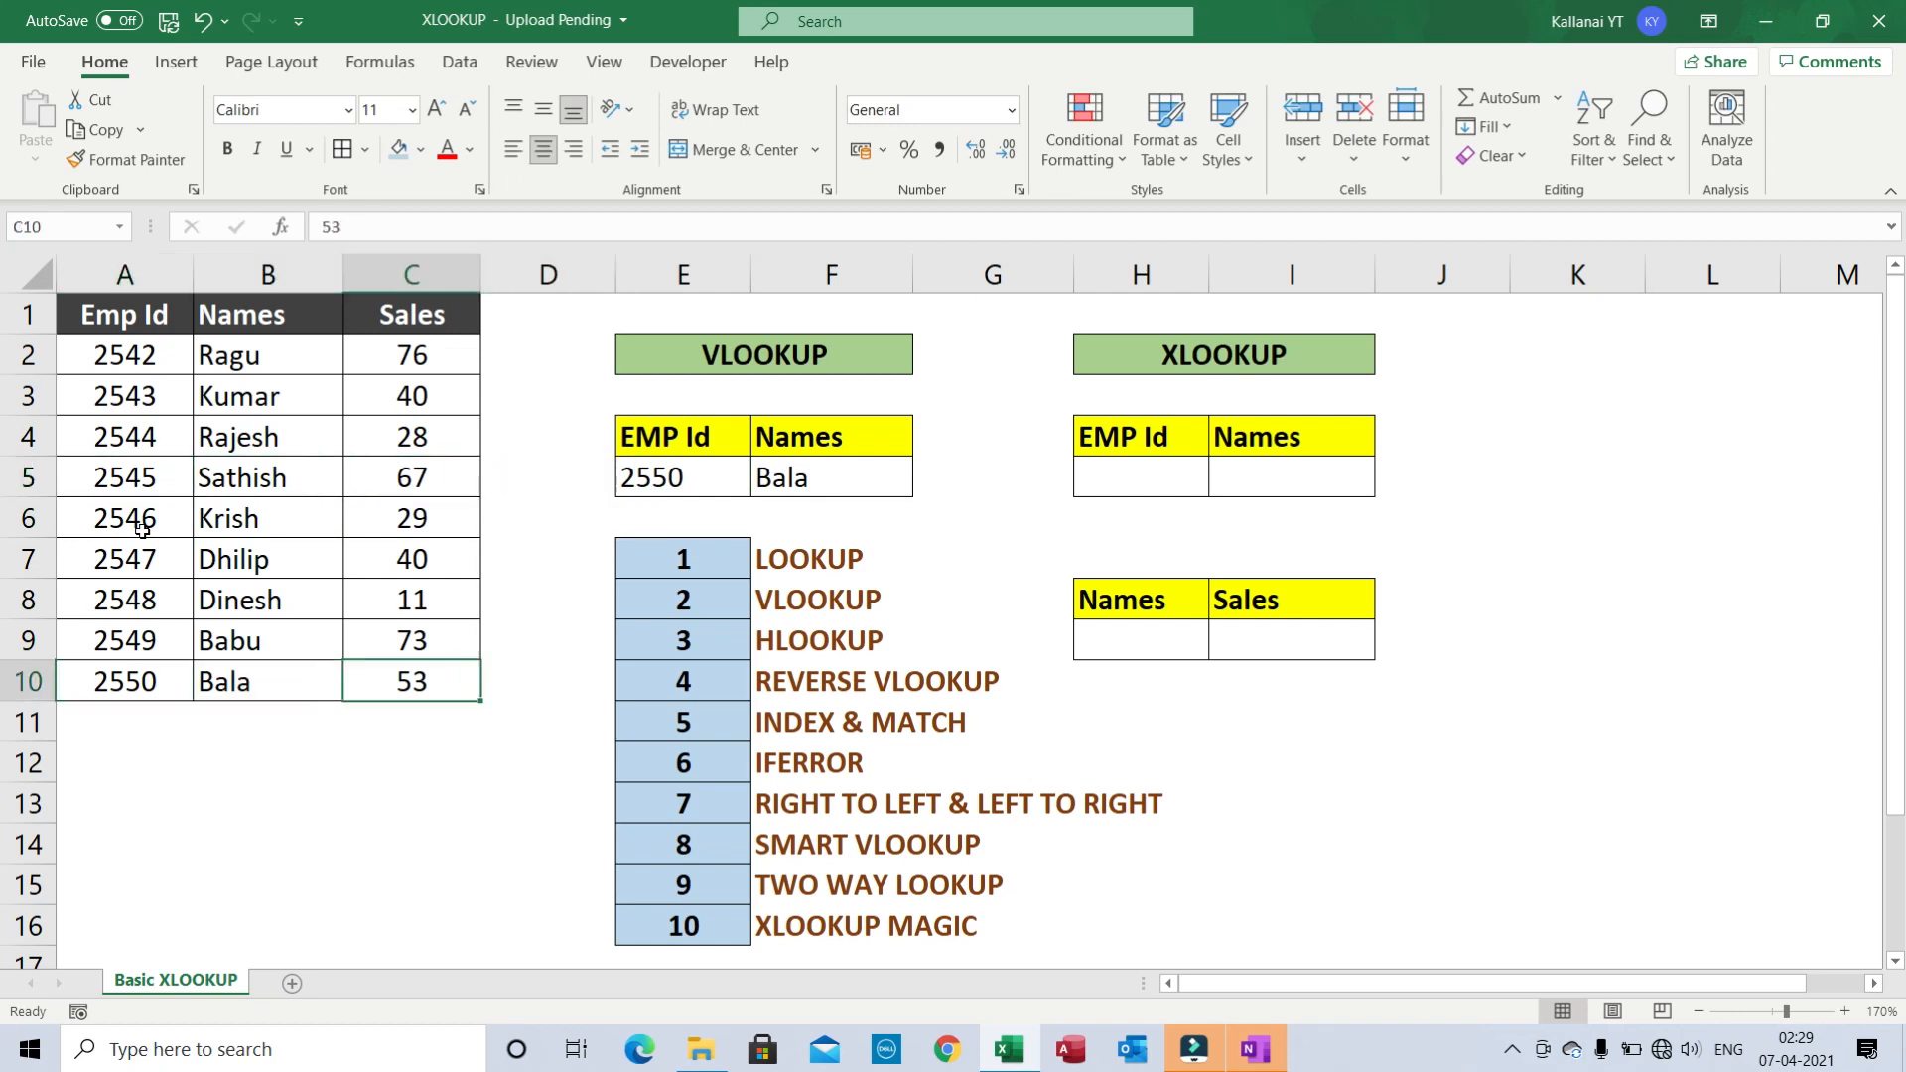
key(ctrl+Up)
key(Left)
key(Down)
key(Down)
key(Down)
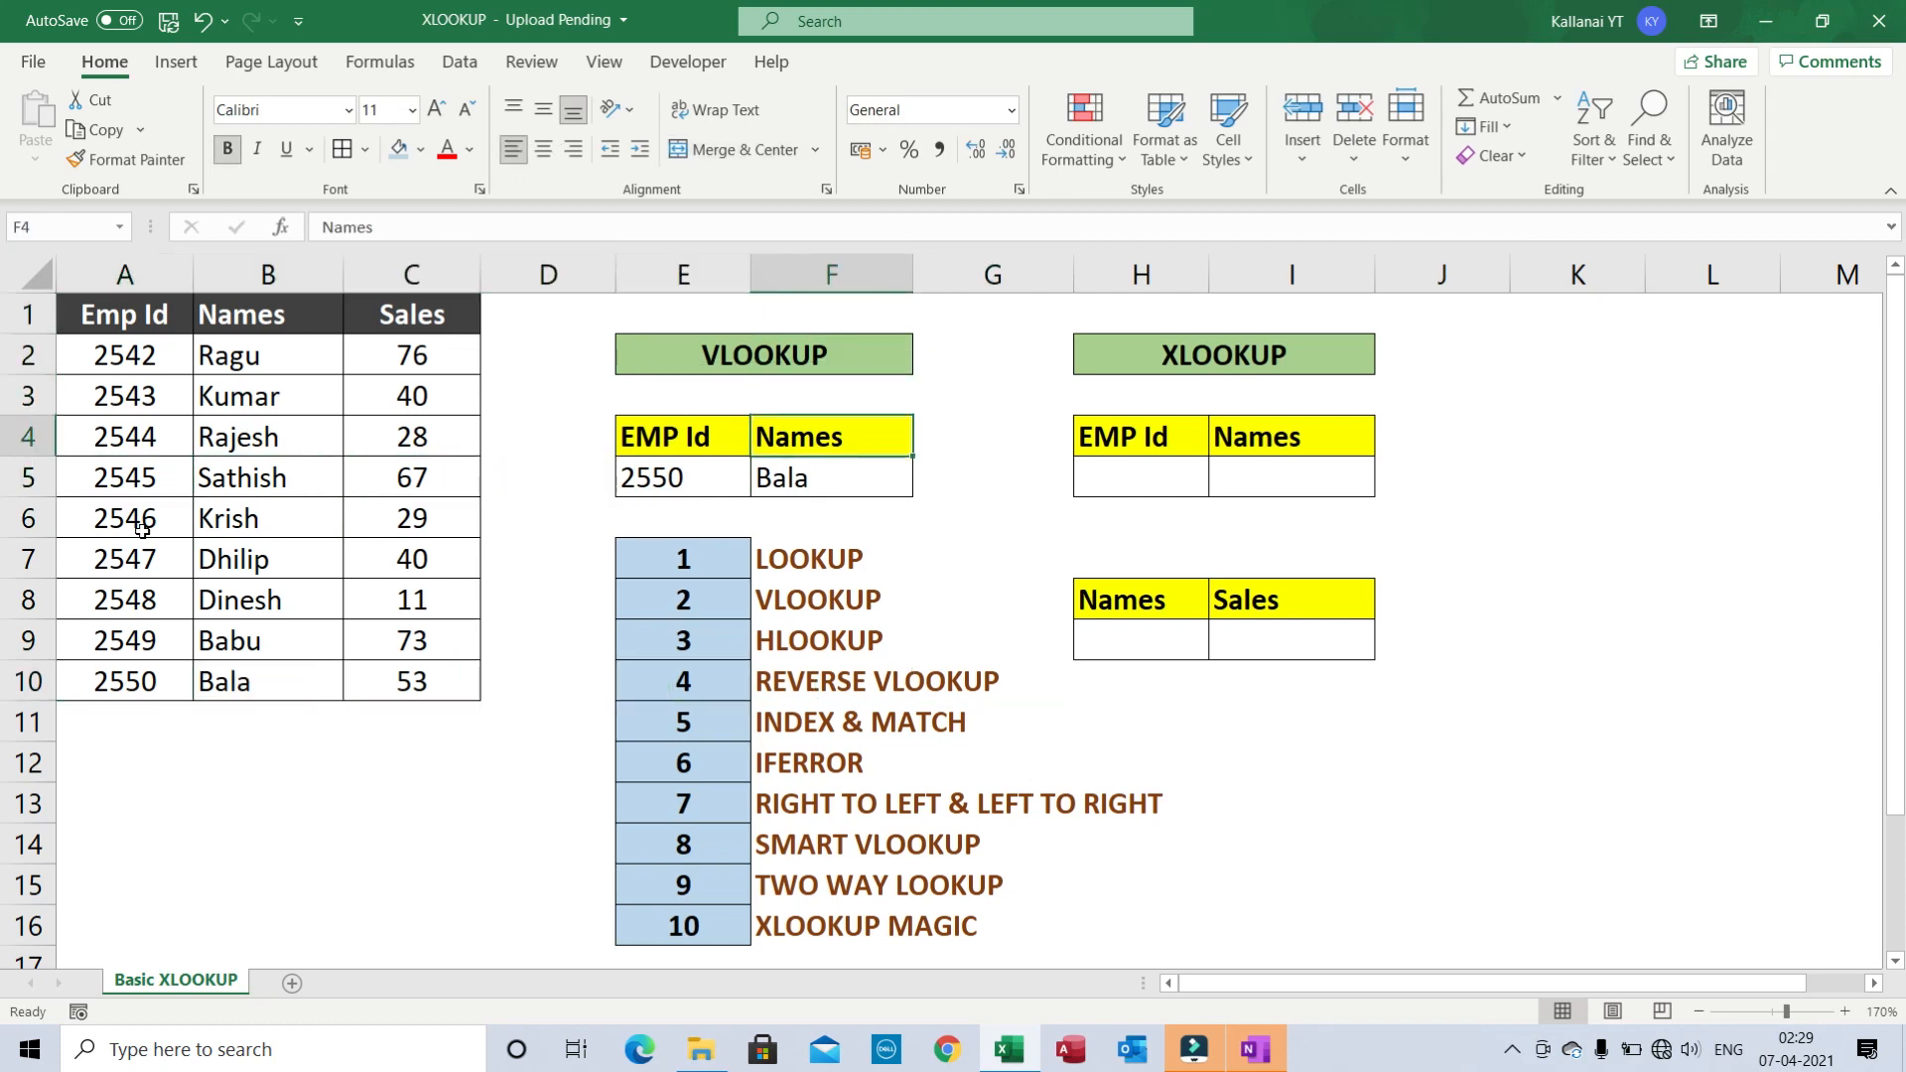
key(Down)
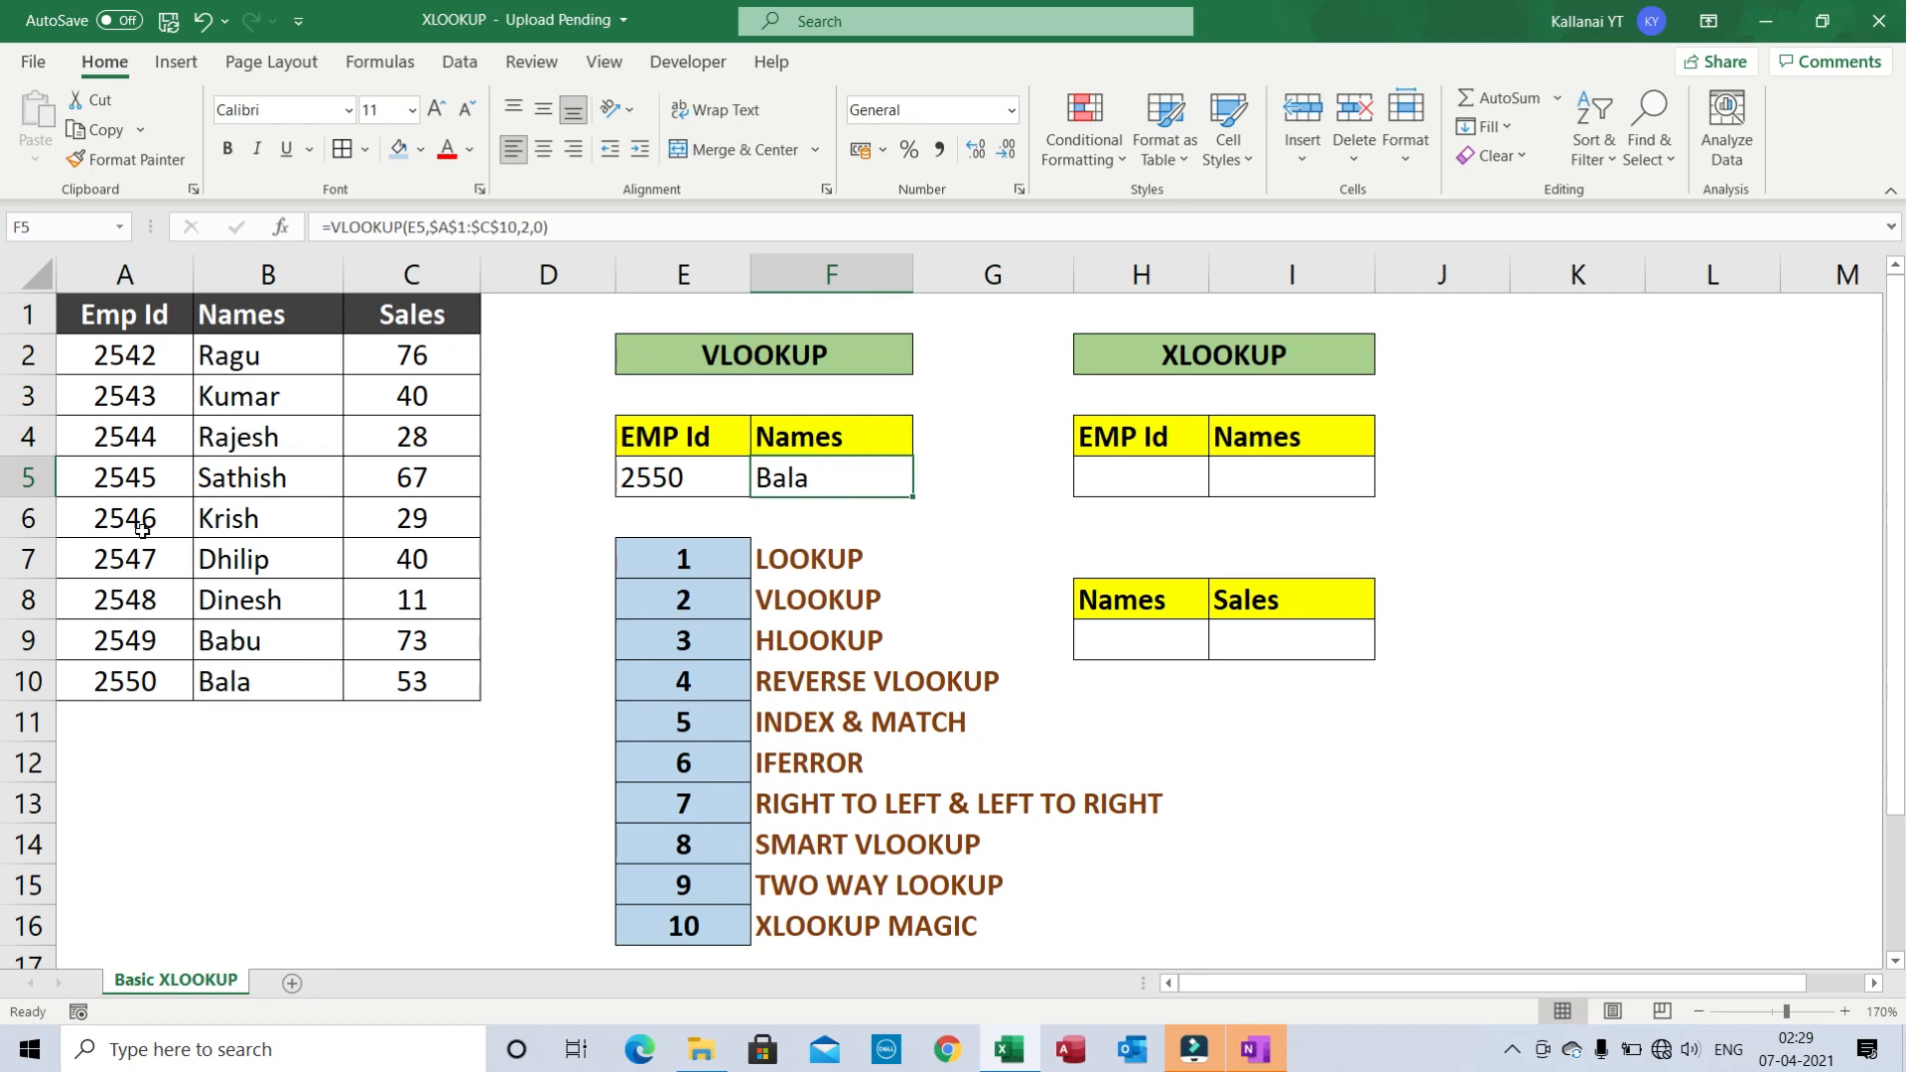
key(F2)
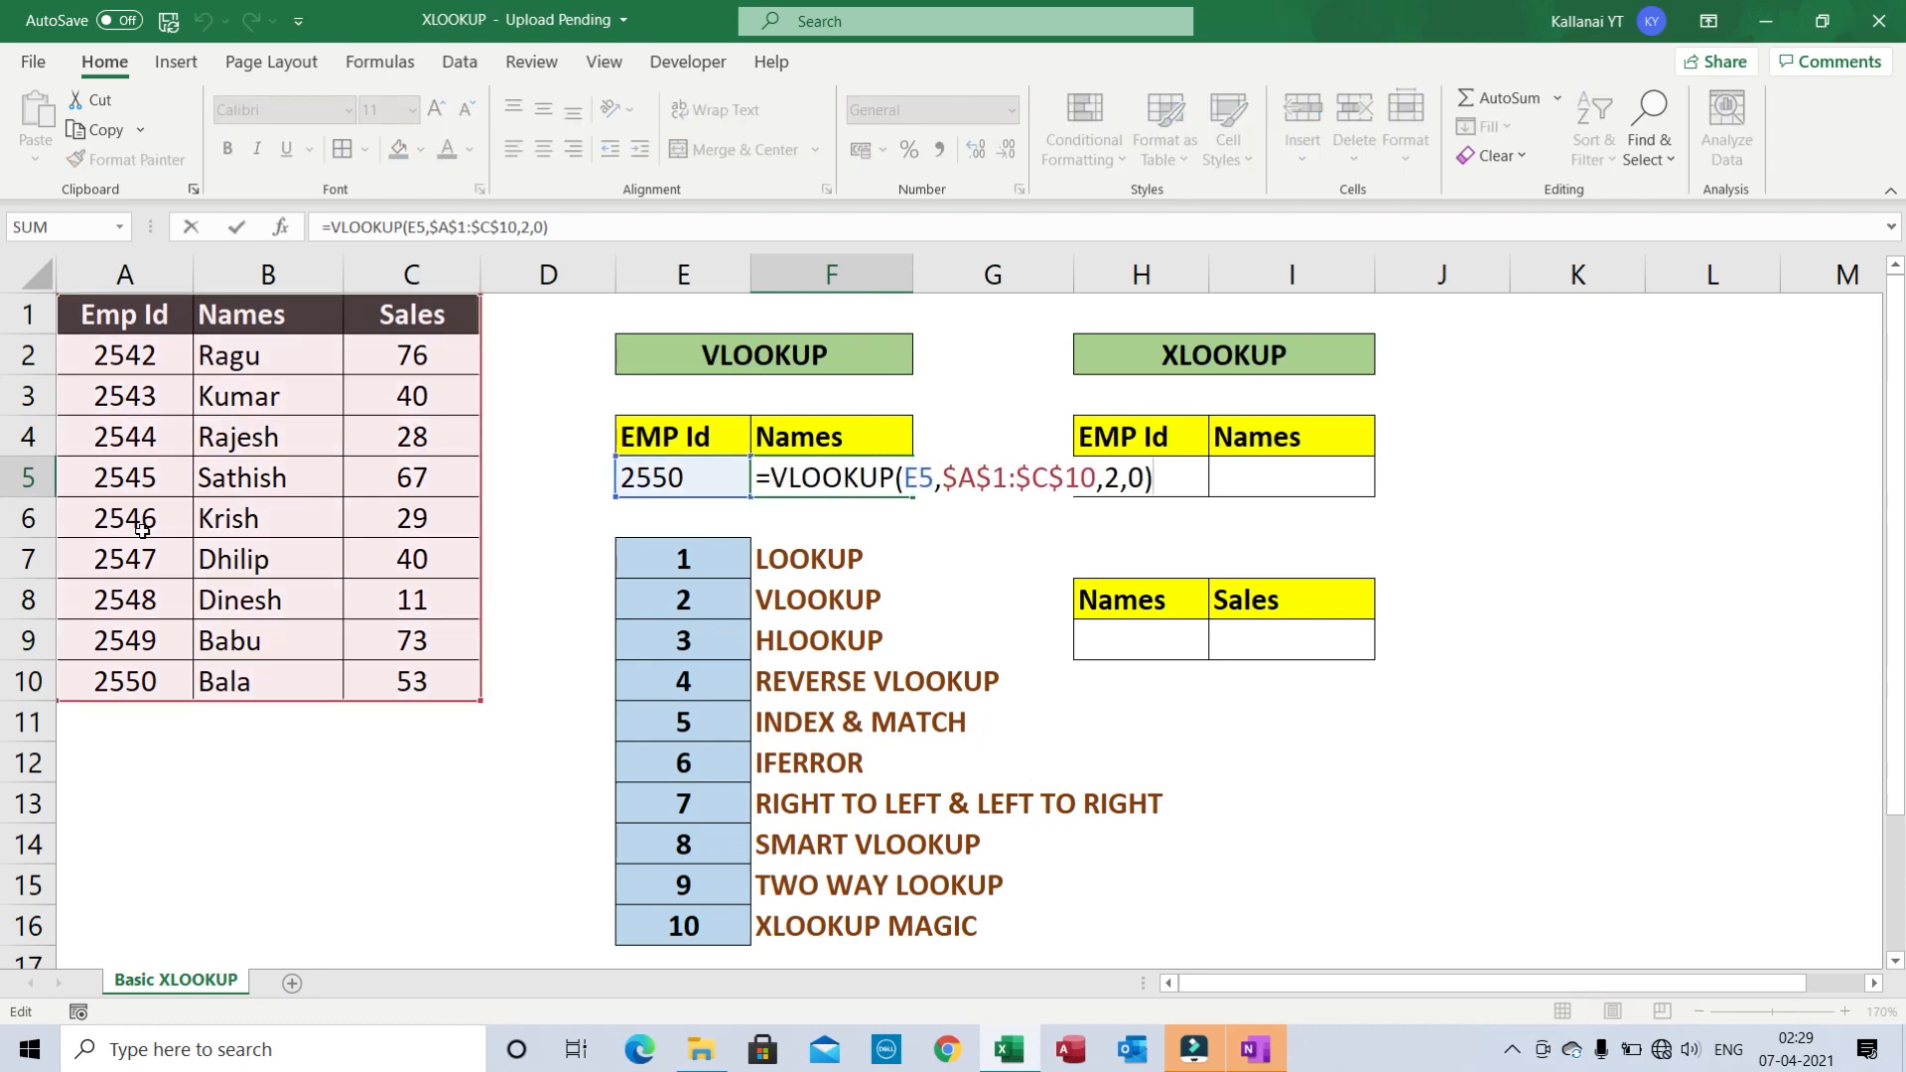
key(Escape)
key(Right)
key(Right)
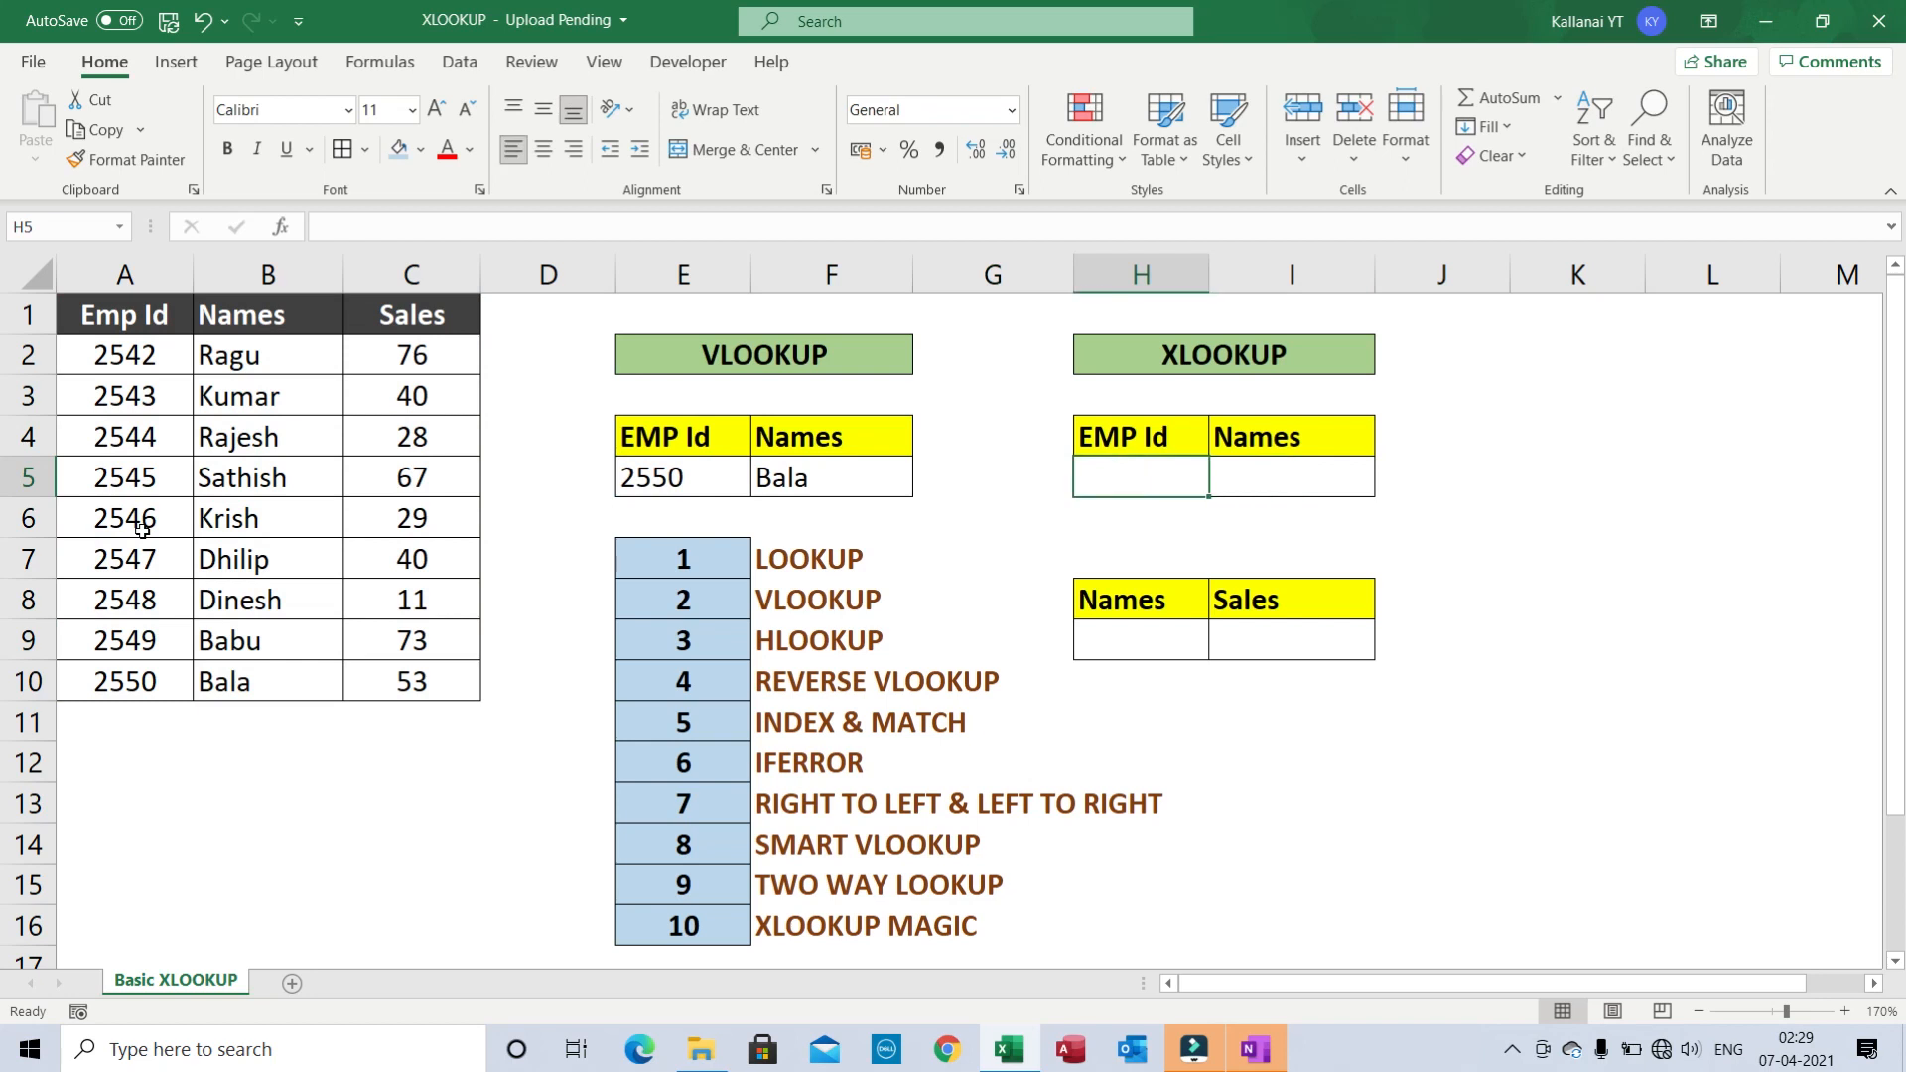
- Enter 2550 in H5 and begin an XLOOKUP formula in I5
text(2)
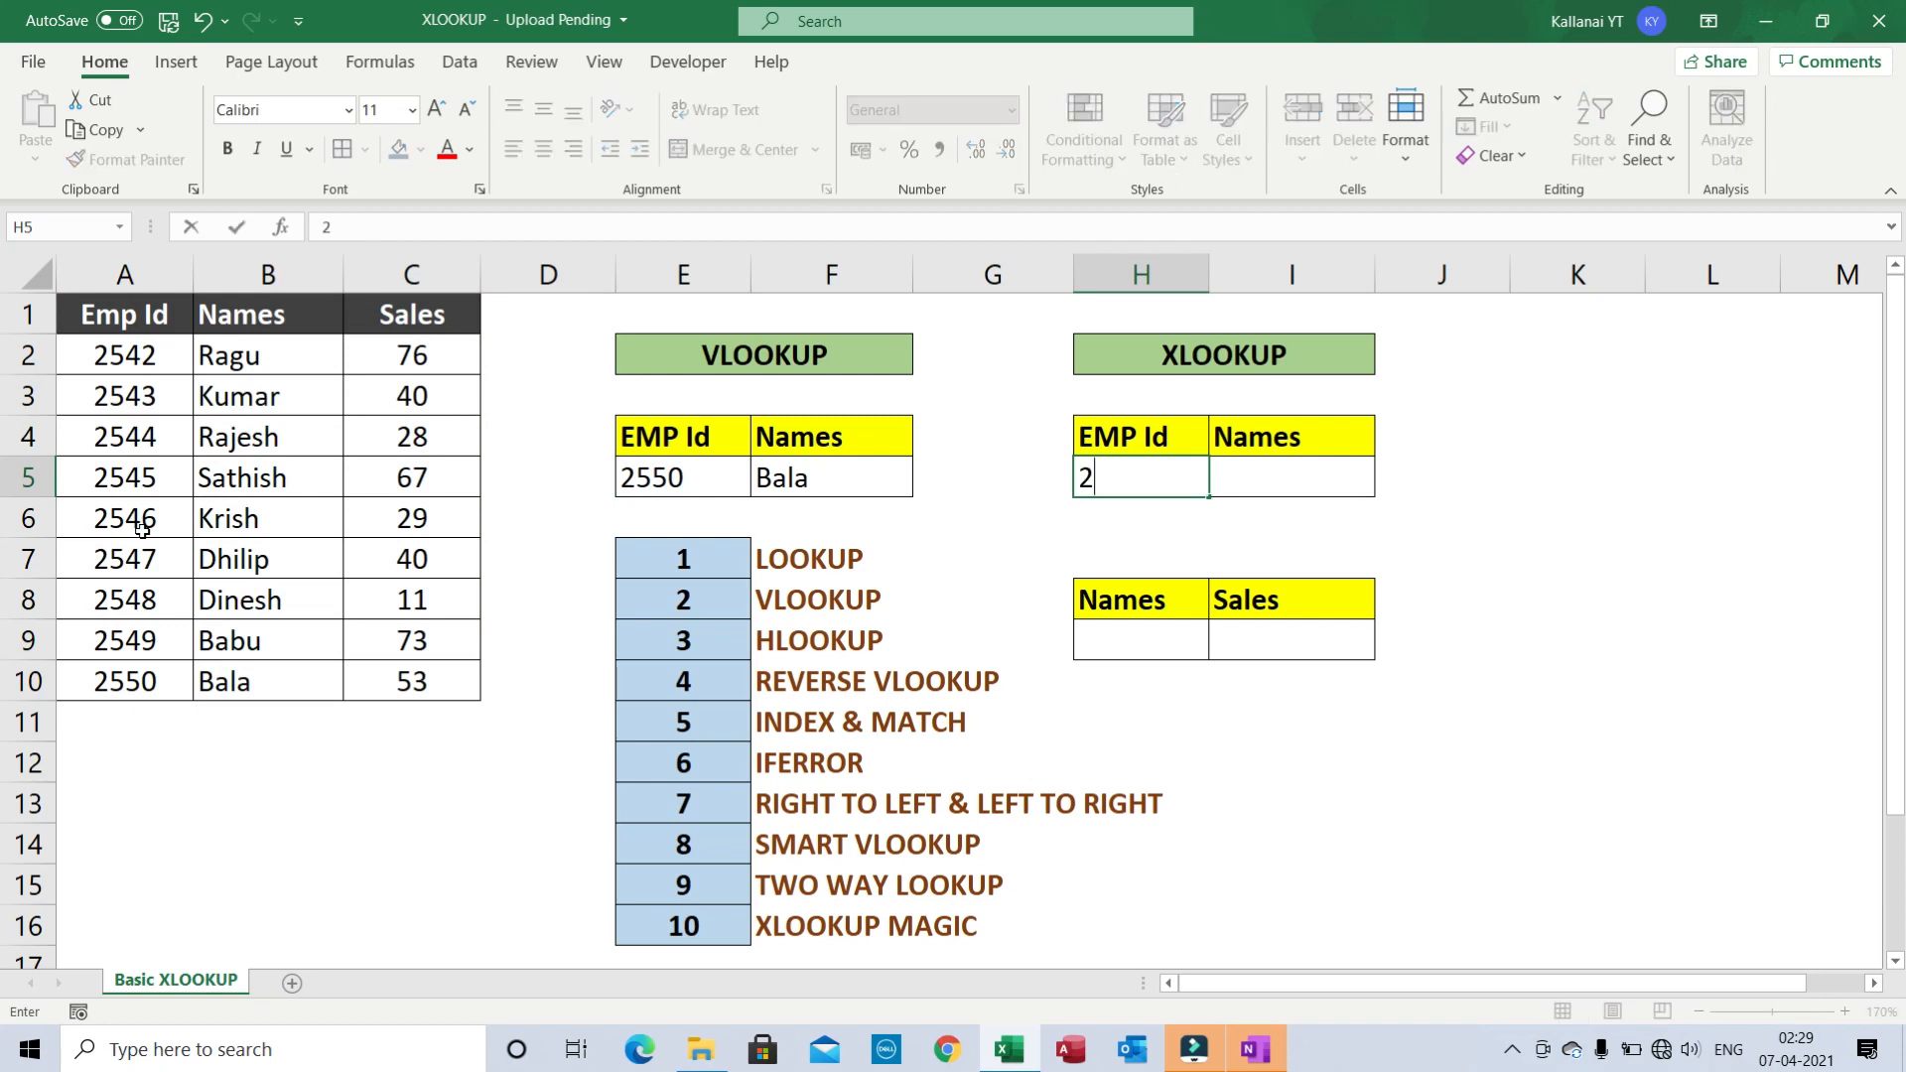
text(550)
key(ctrl+Return)
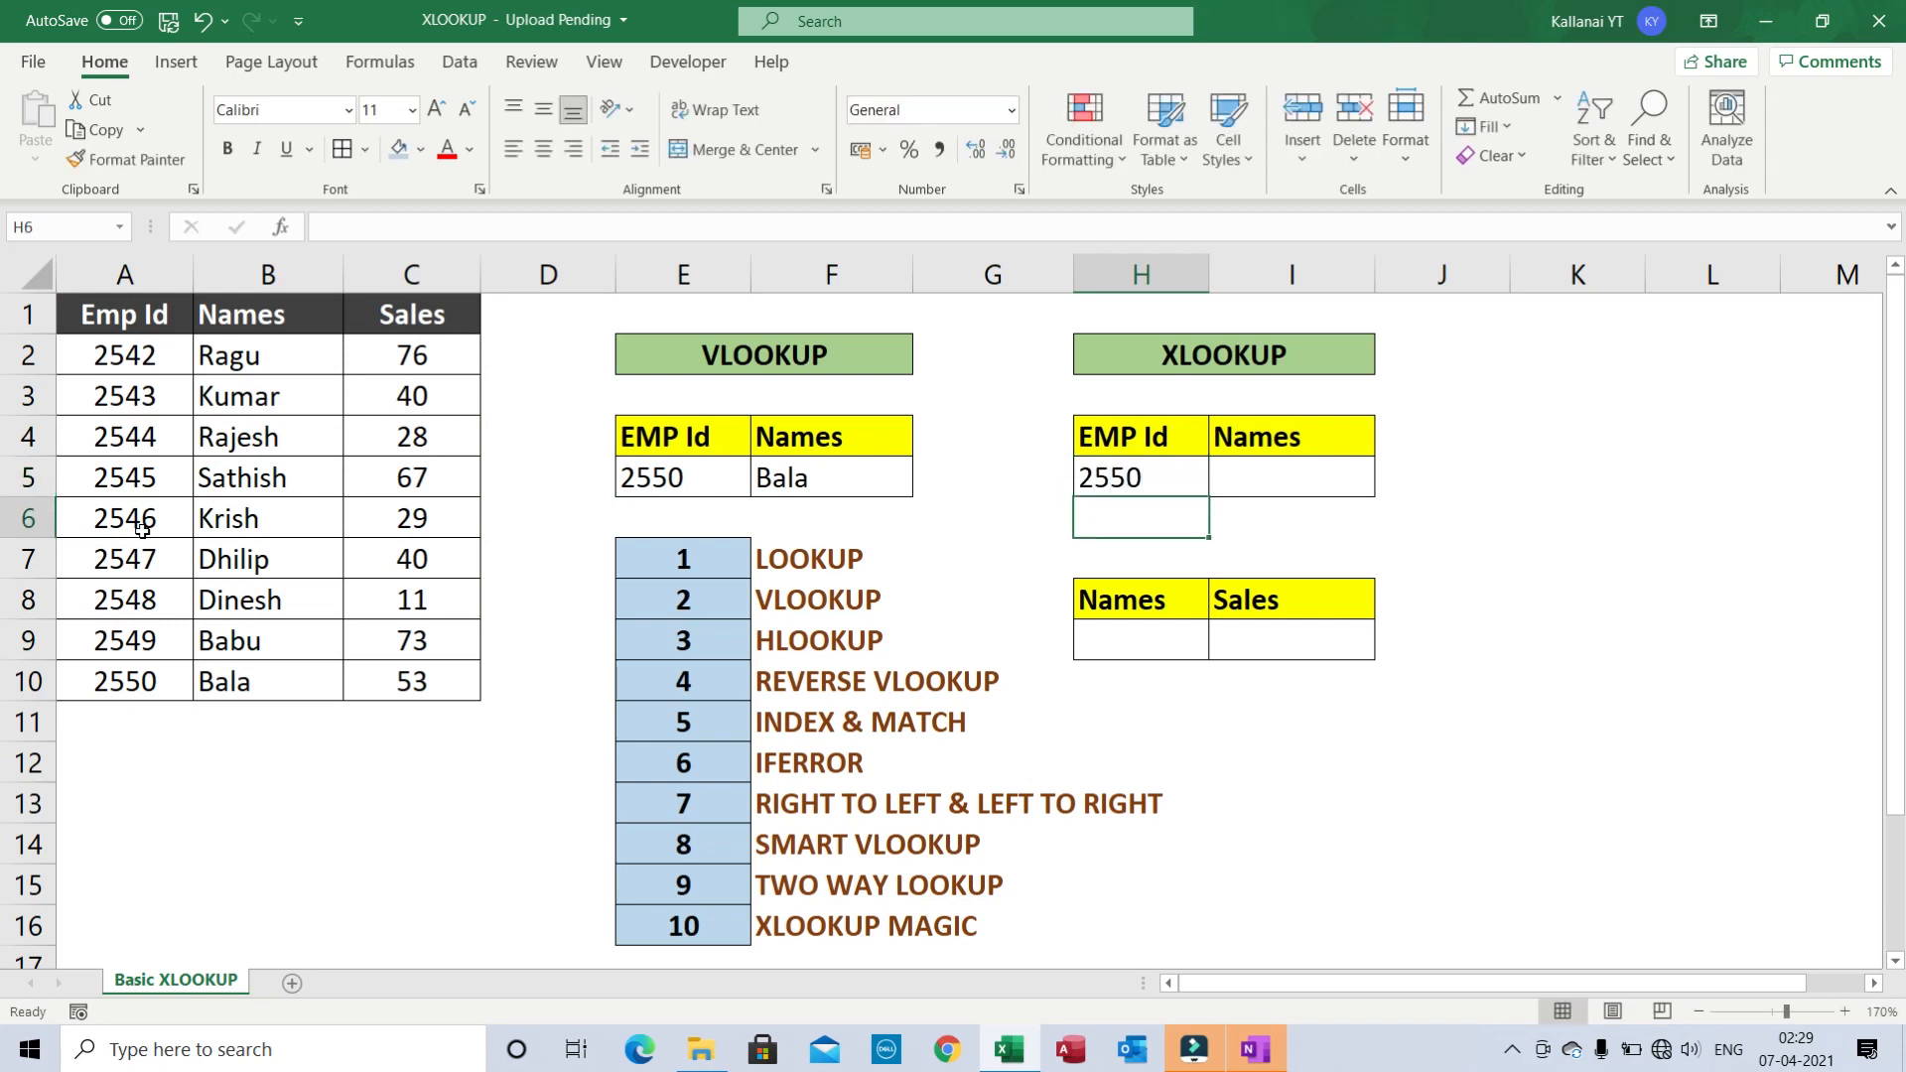
key(Right)
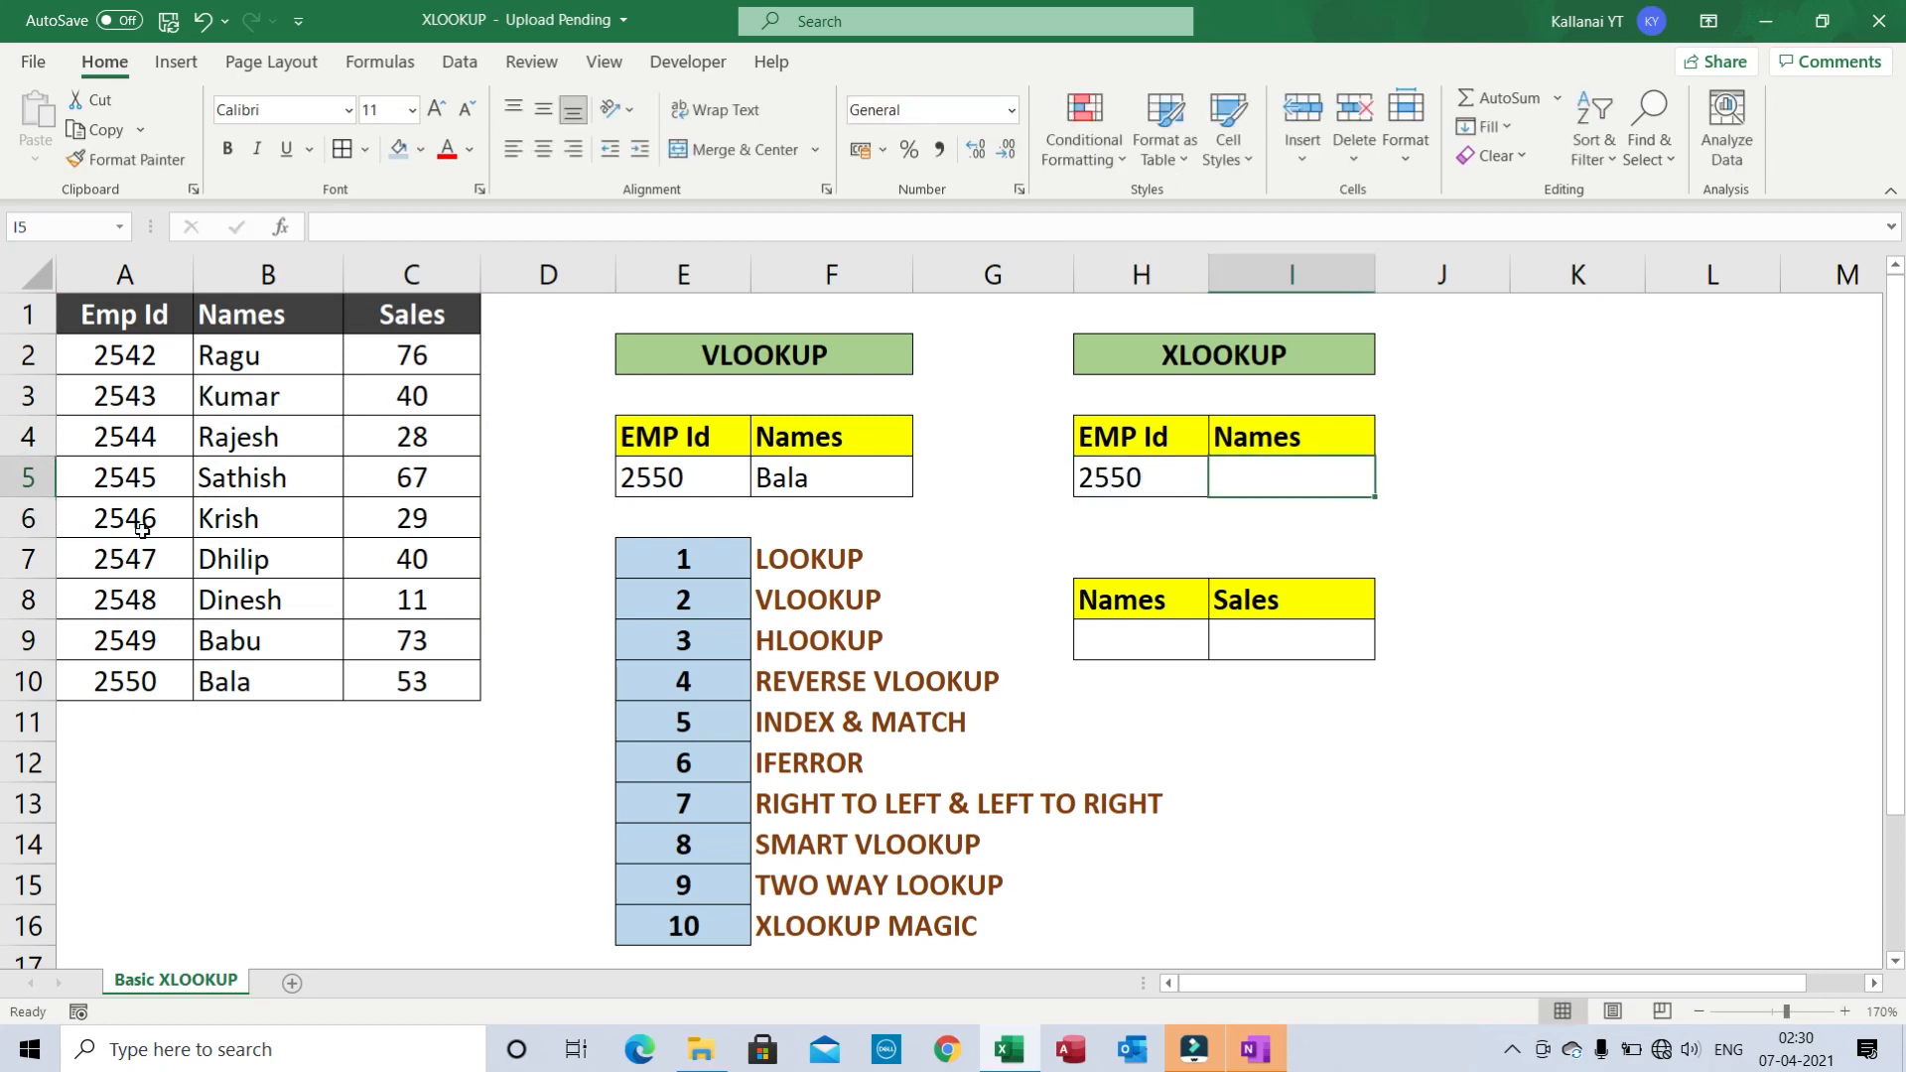
text(=)
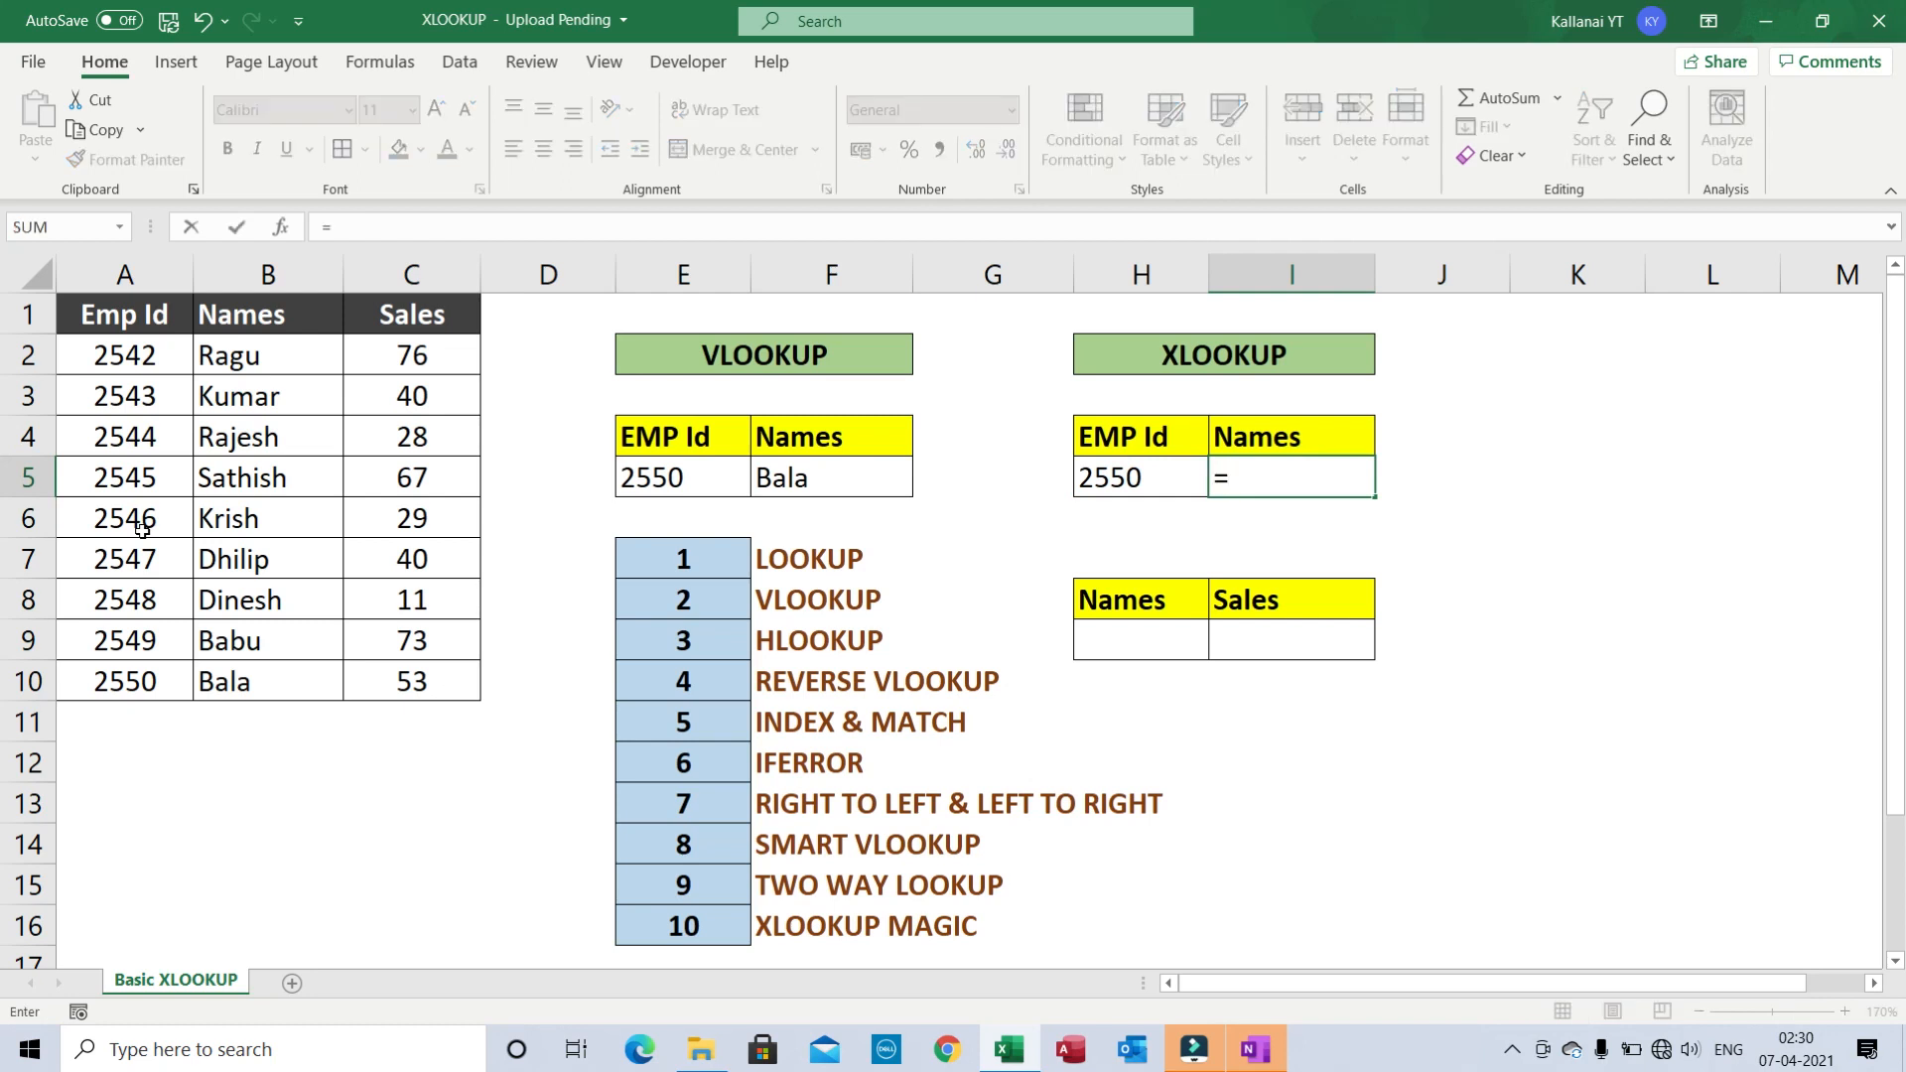
text(xlo)
key(Tab)
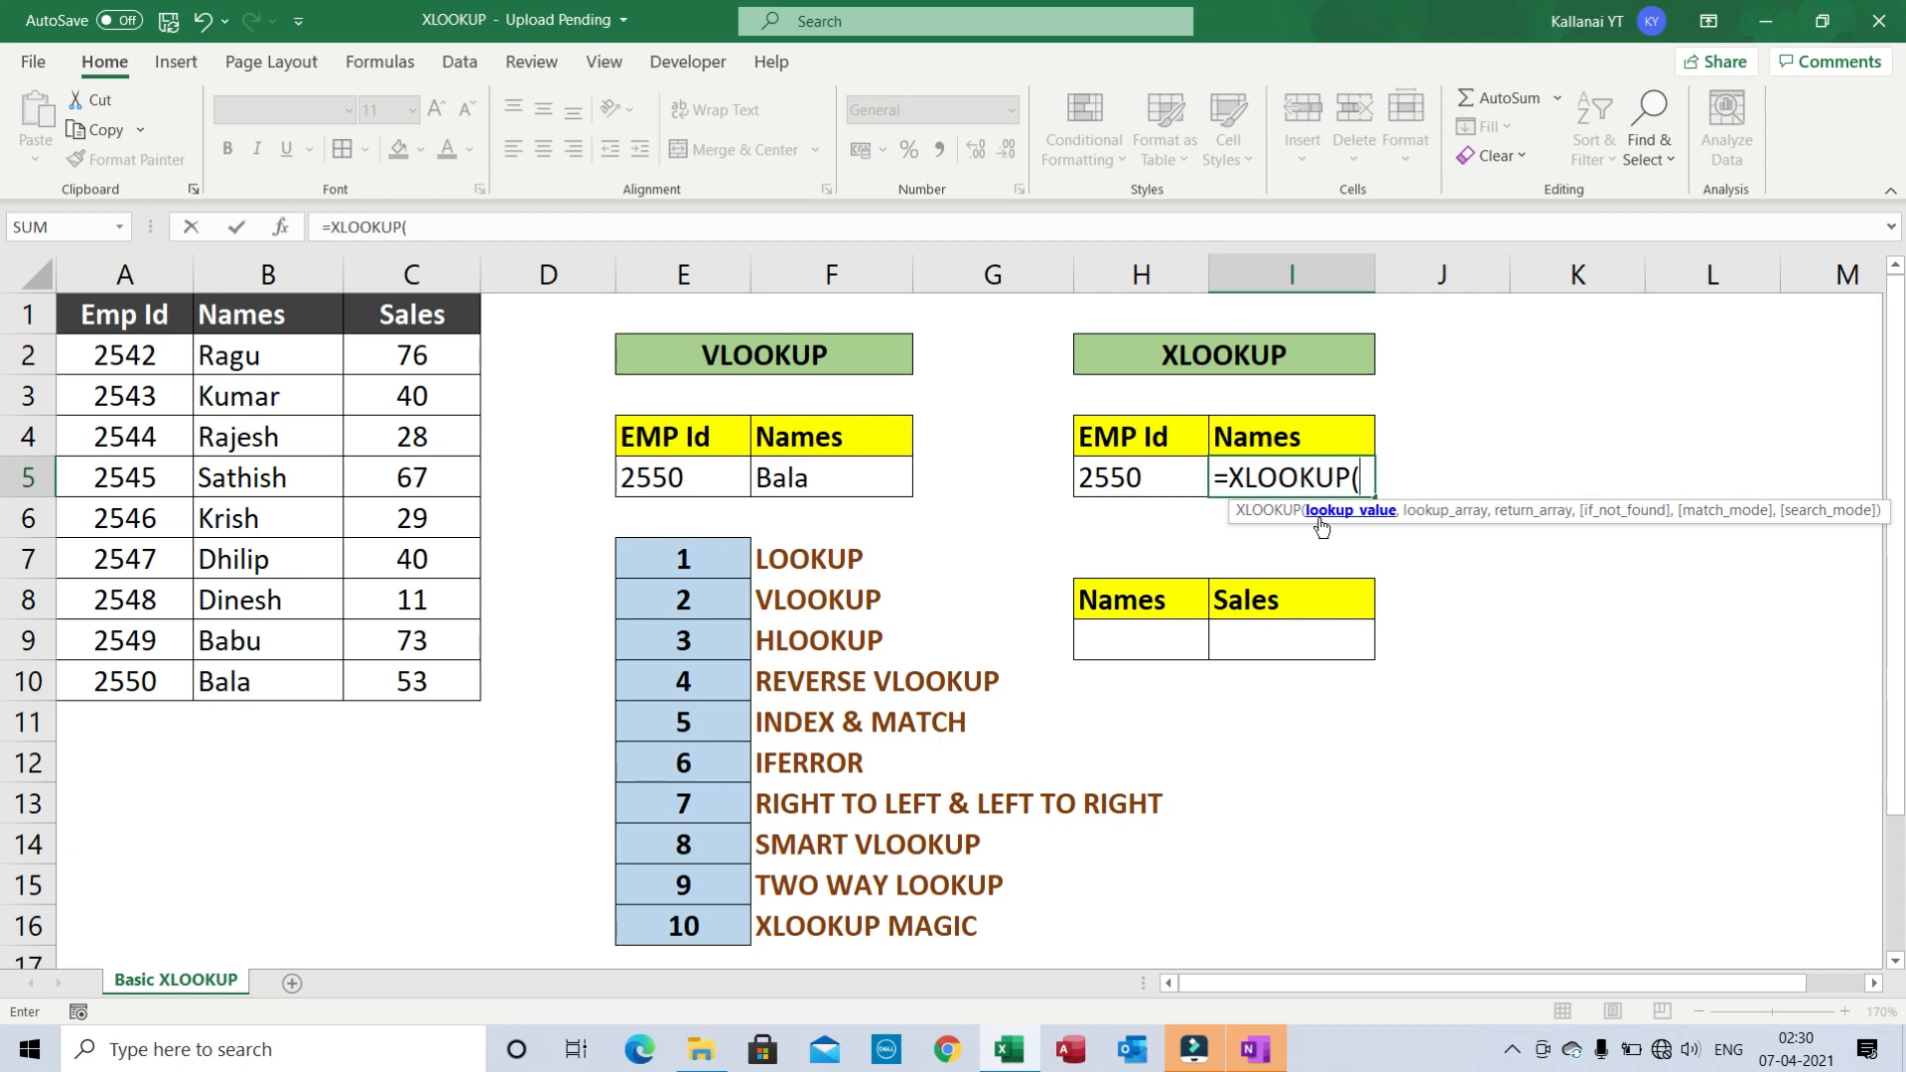
- Complete =XLOOKUP(H5,$A$1:$A$10,$B$1:$B$10) in I5, returning Bala
click(1148, 484)
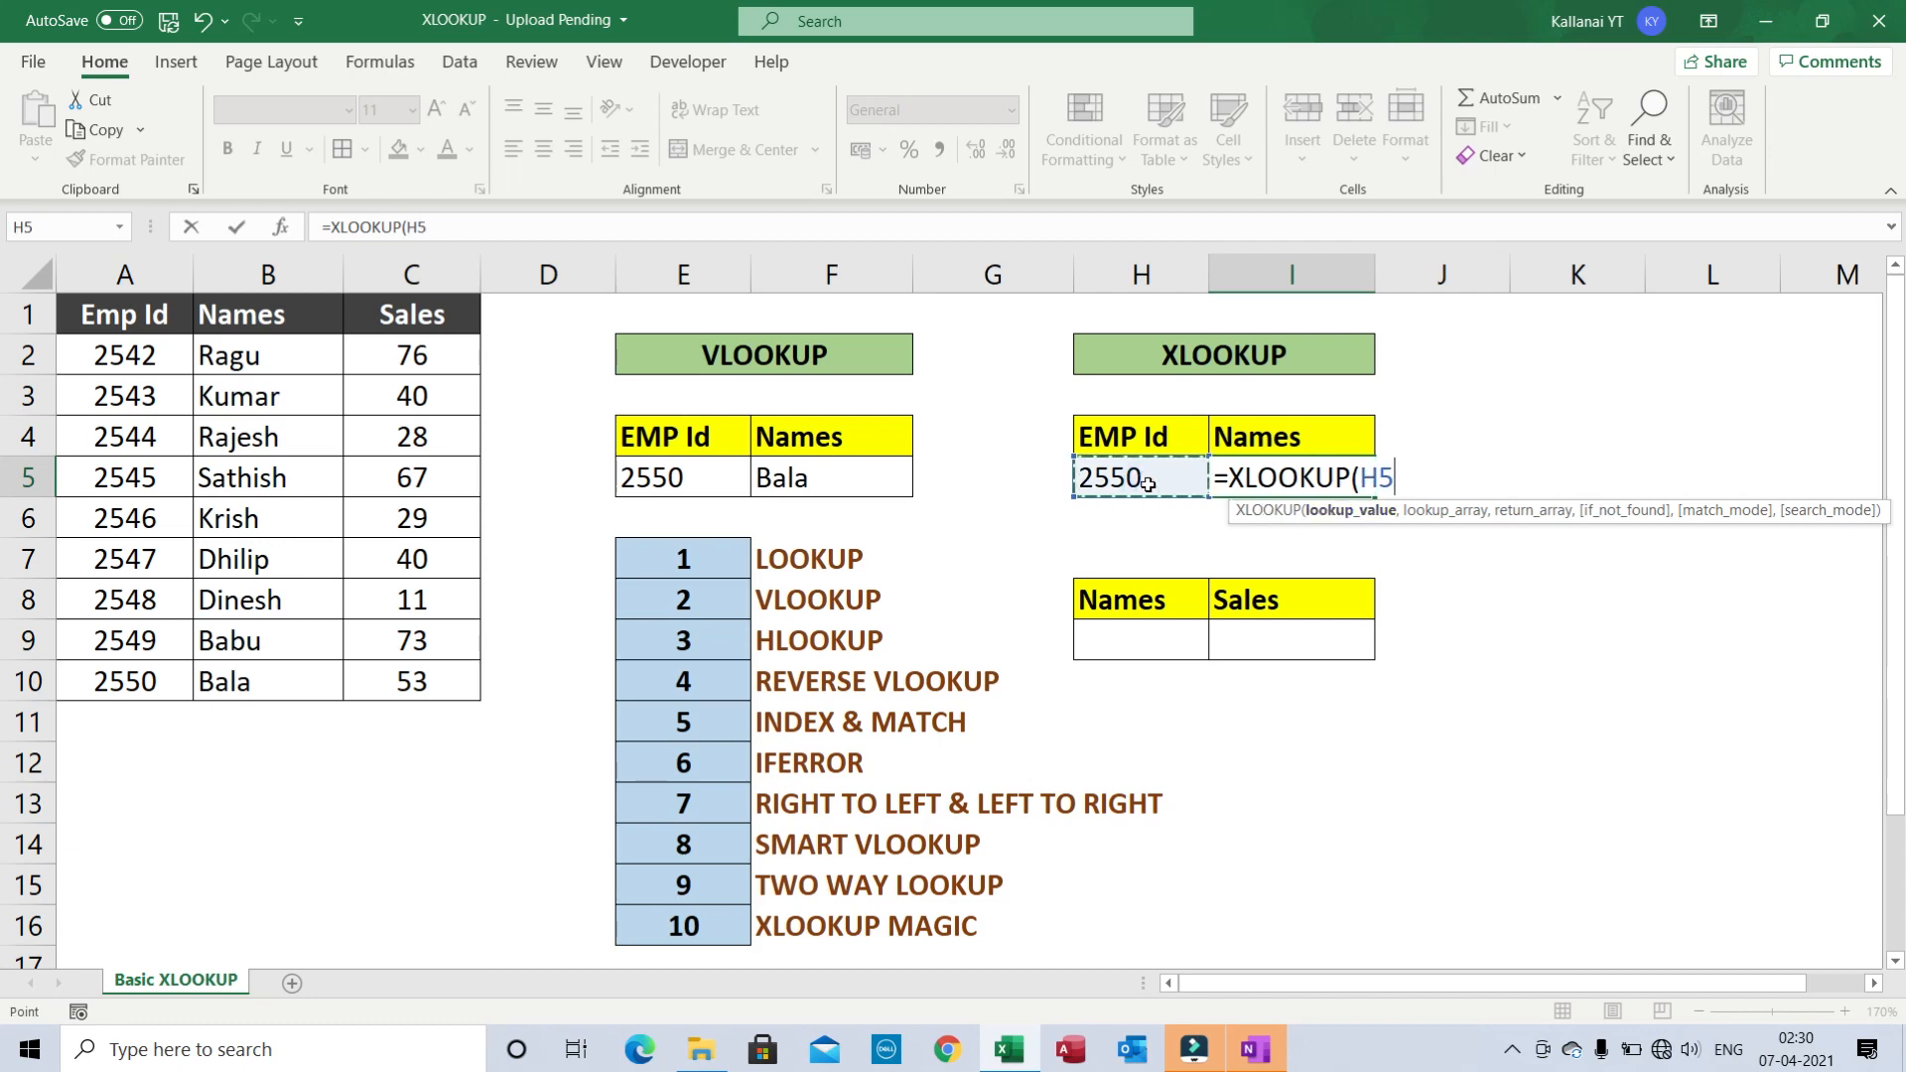
text(,)
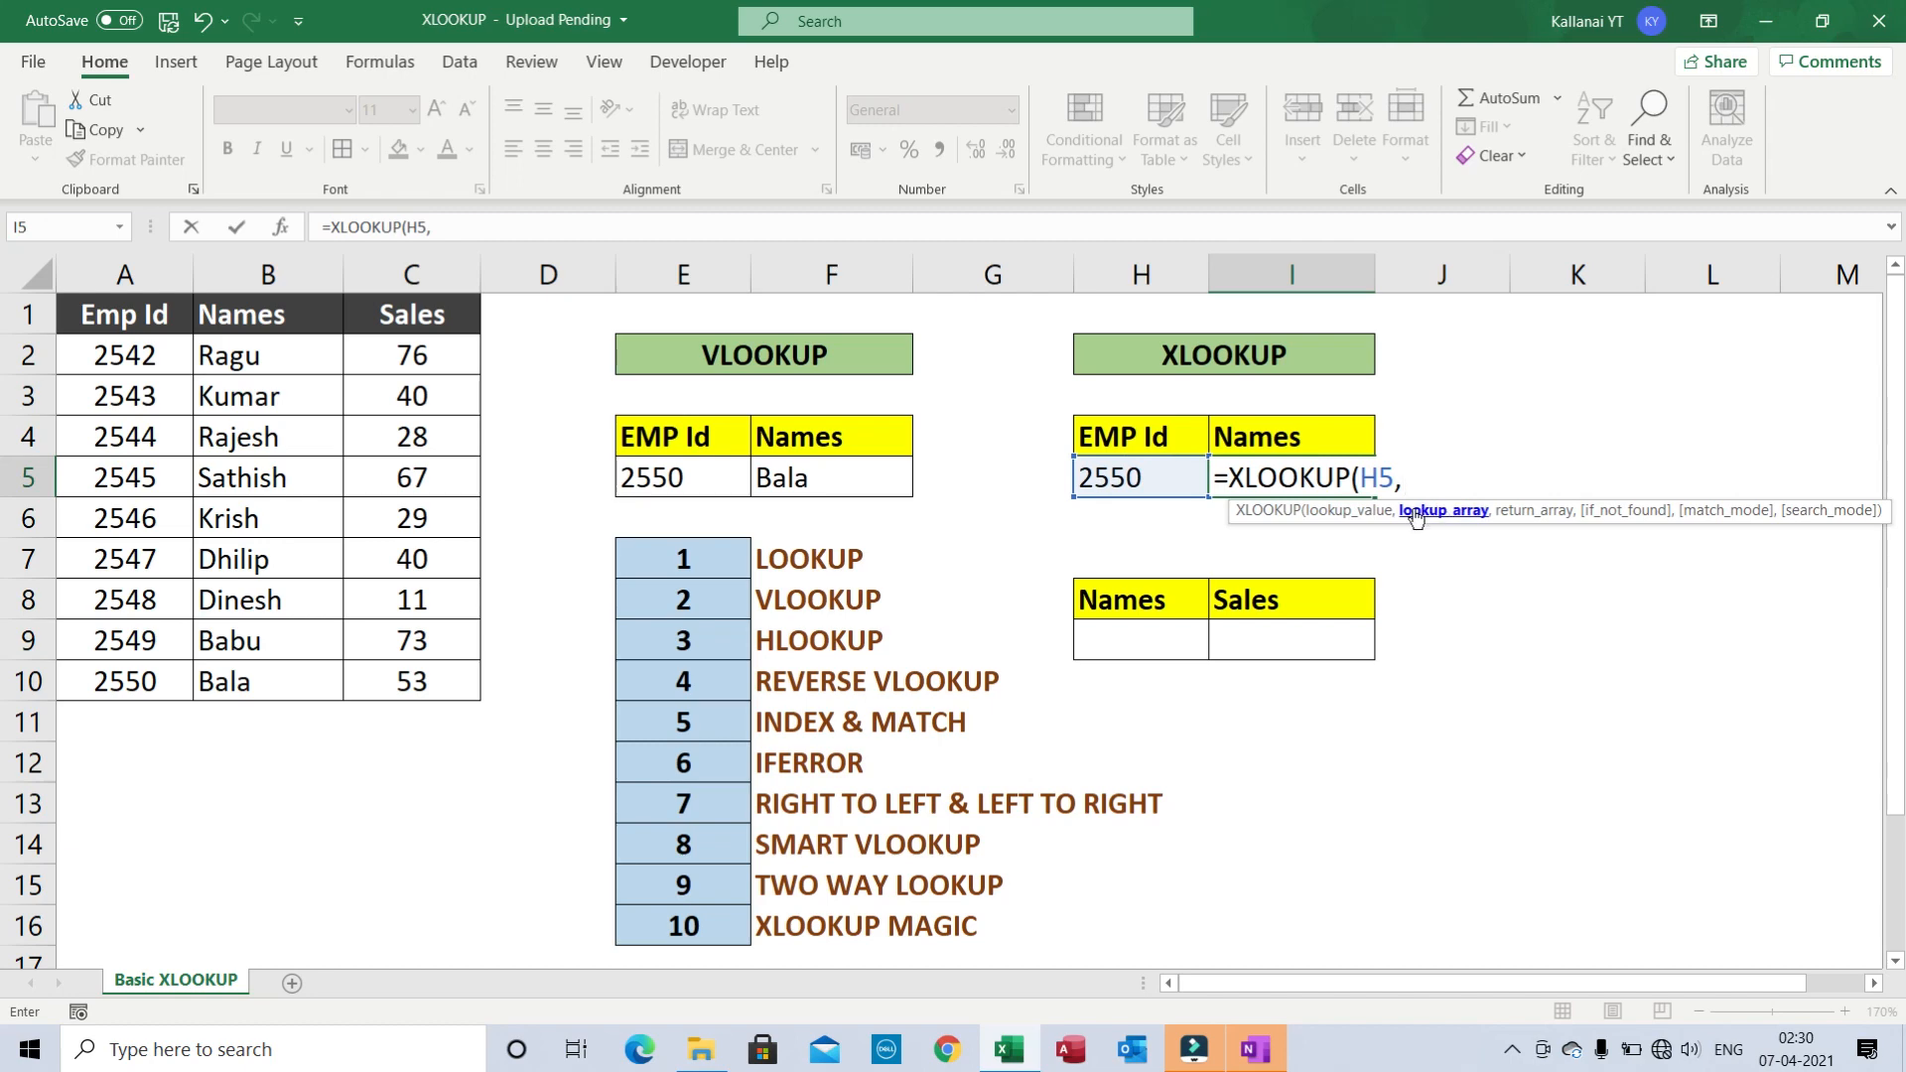
click(125, 314)
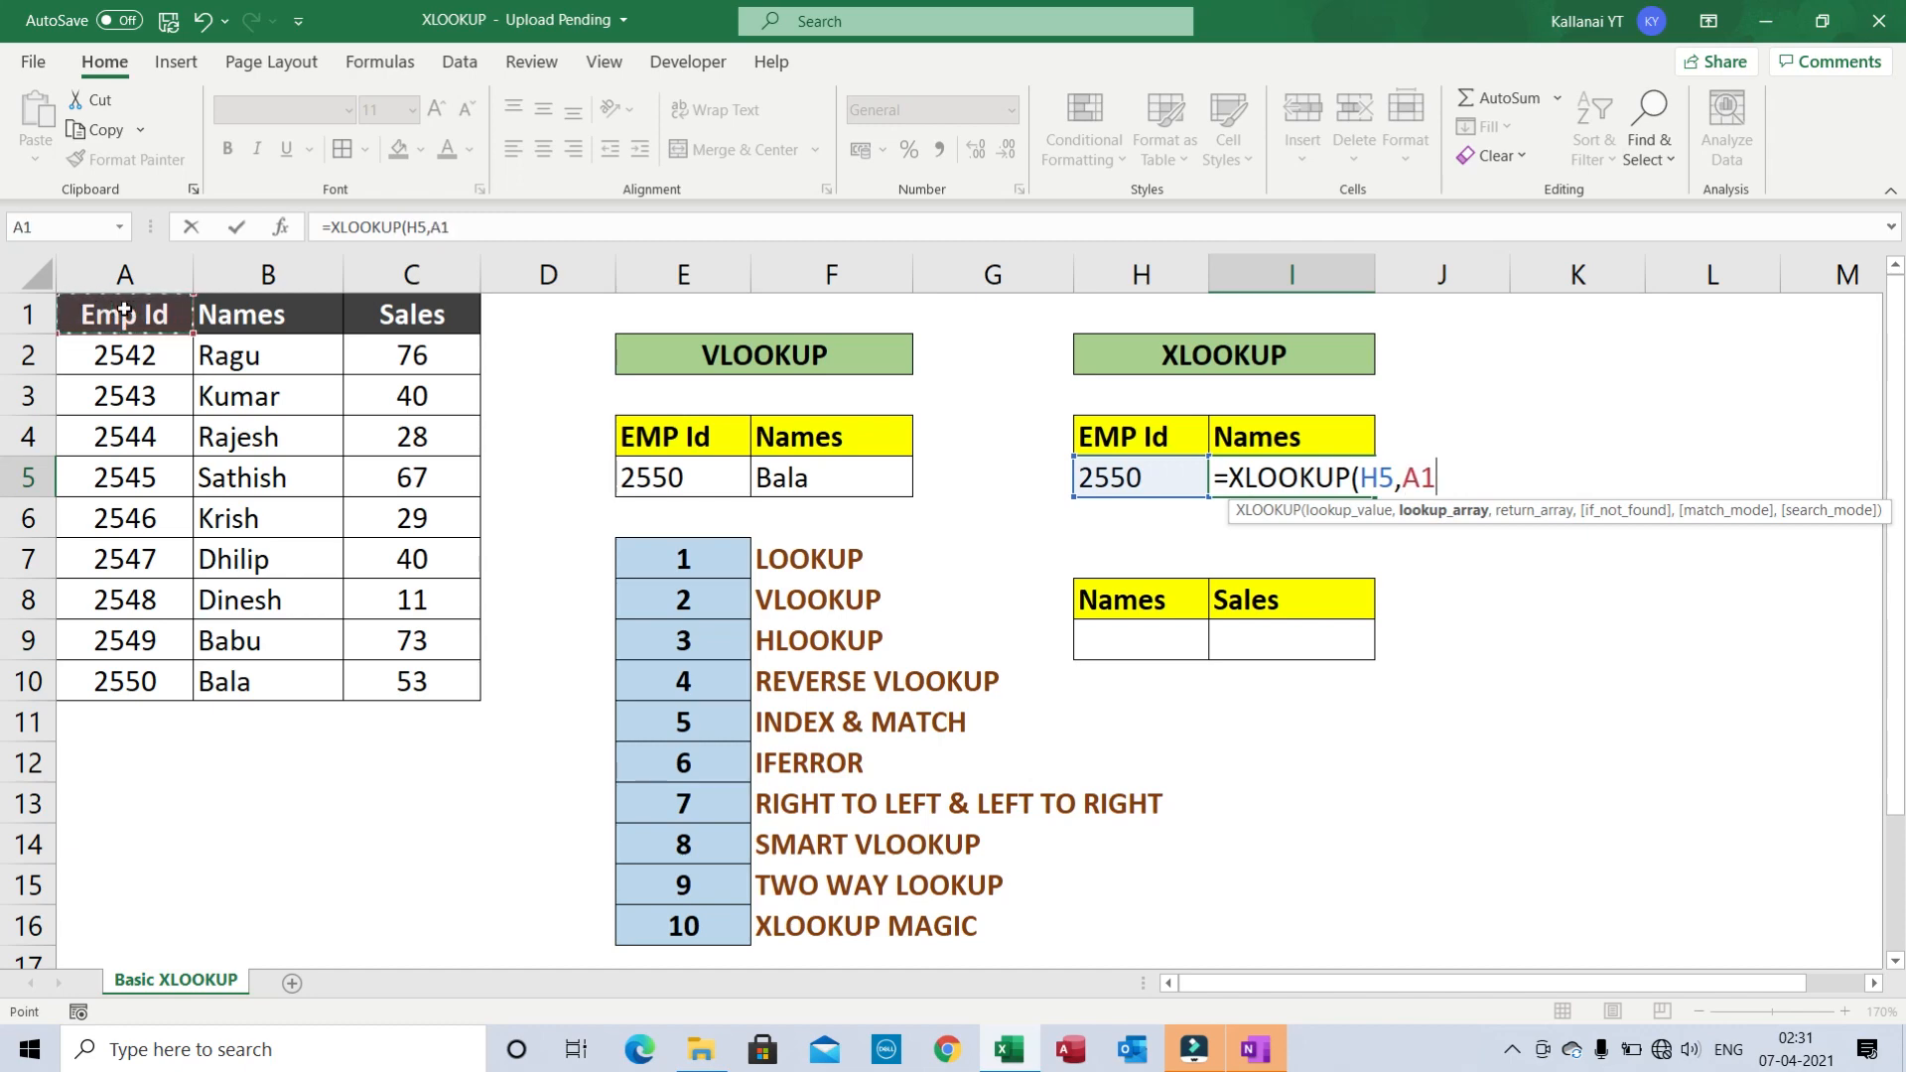
key(ctrl+shift+Down)
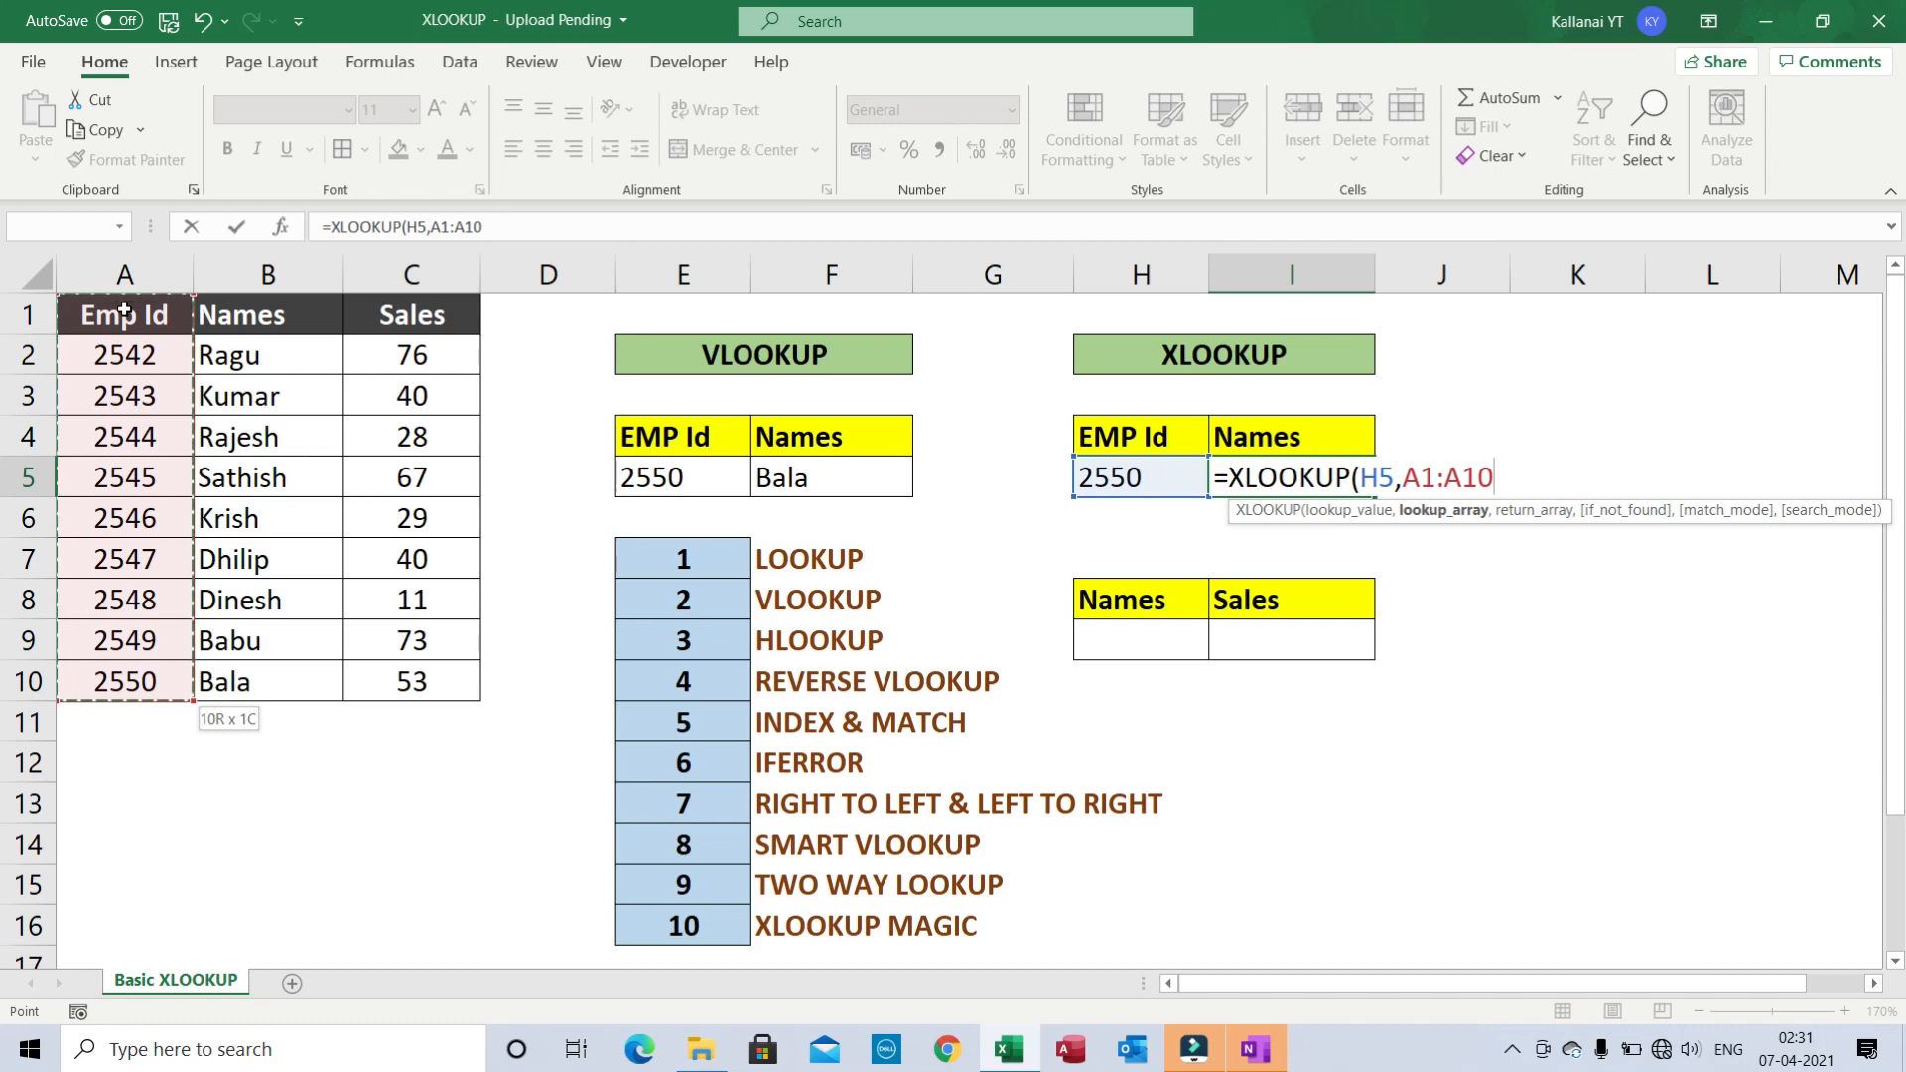
key(F4)
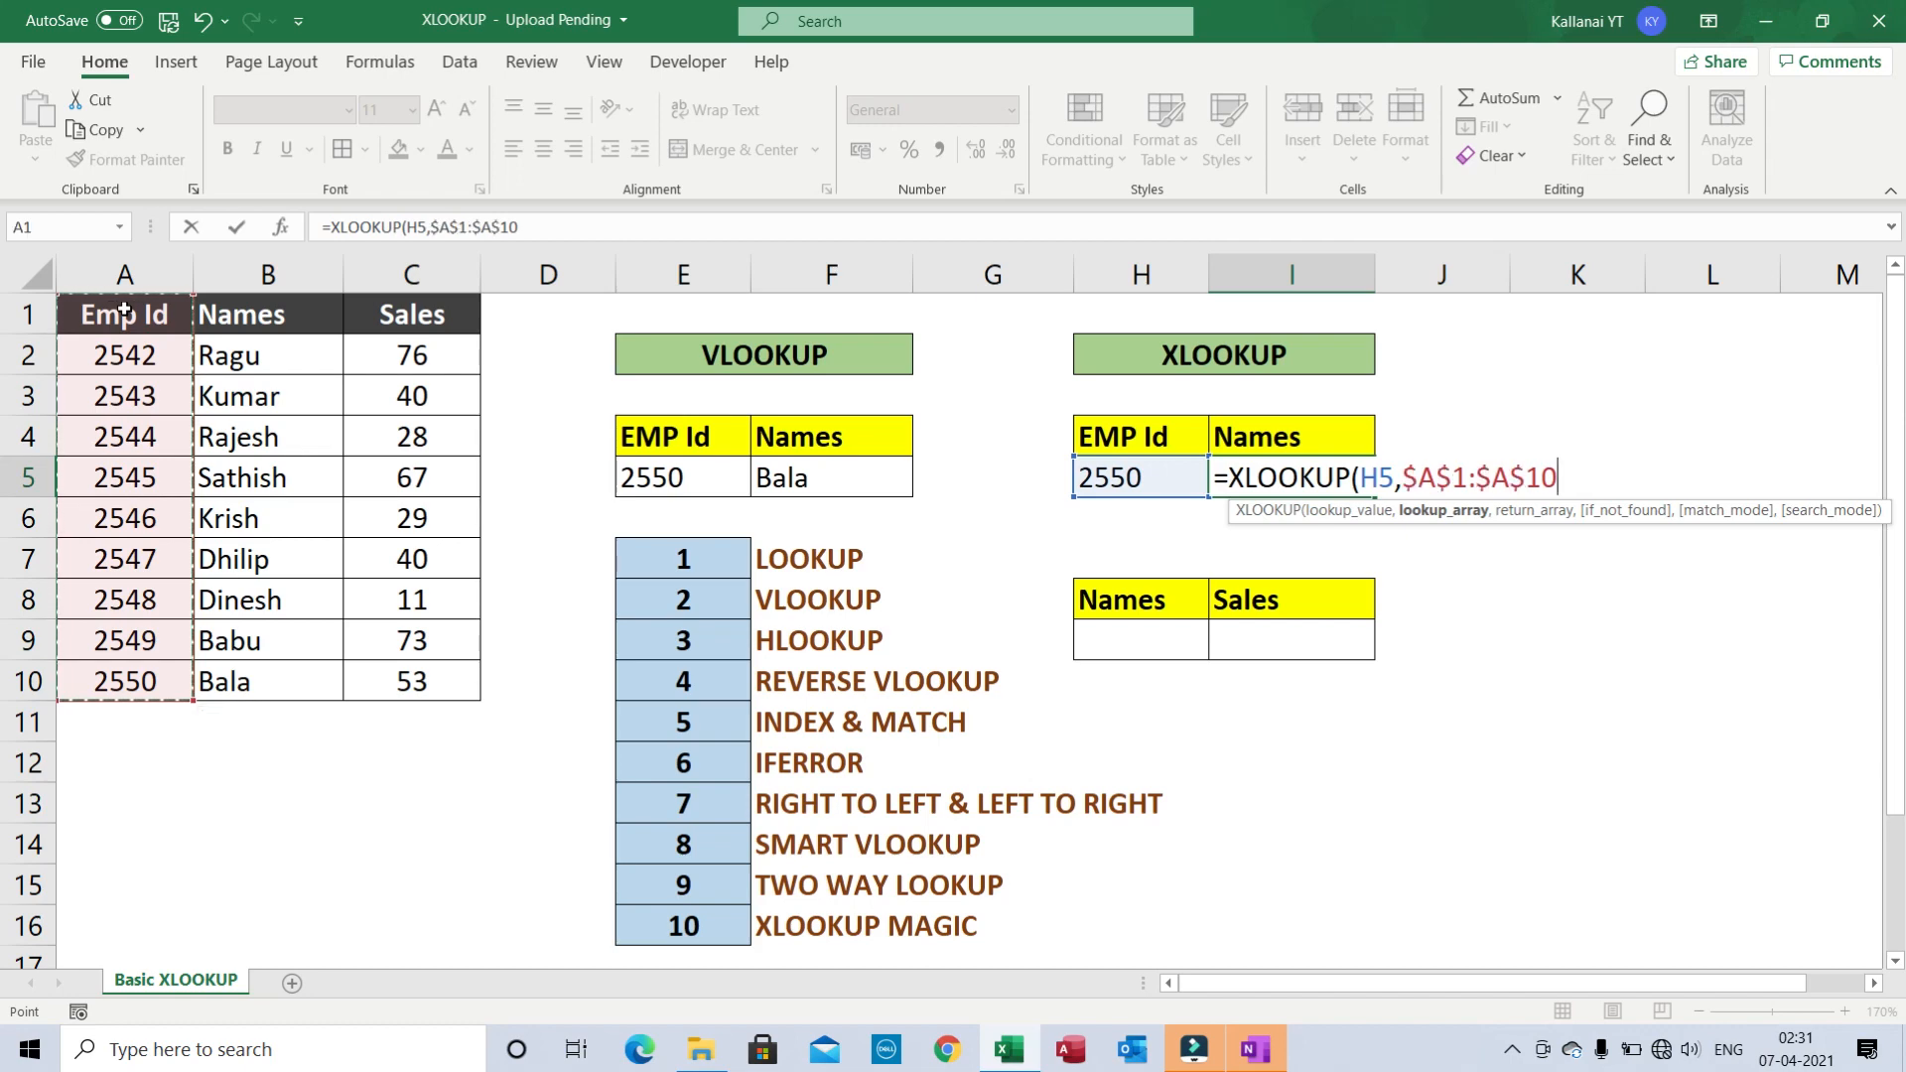
text(,)
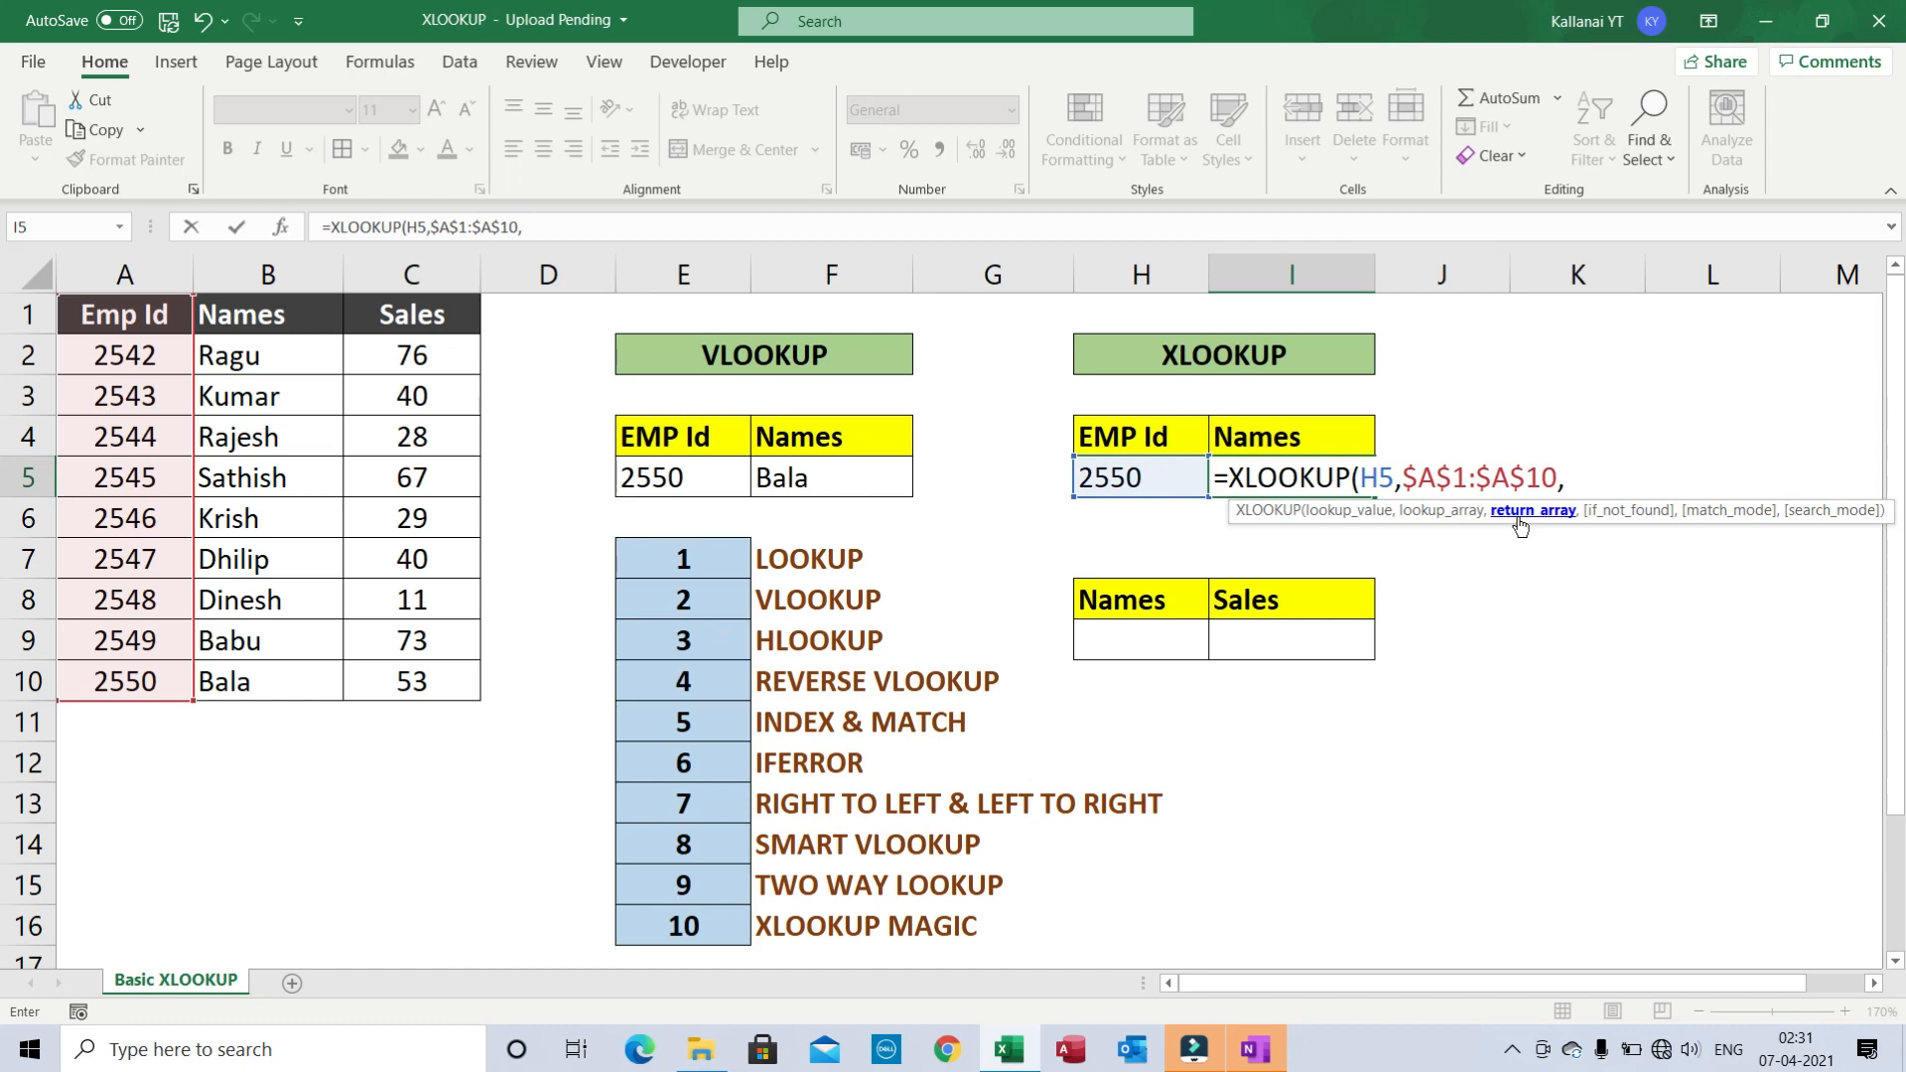
click(312, 316)
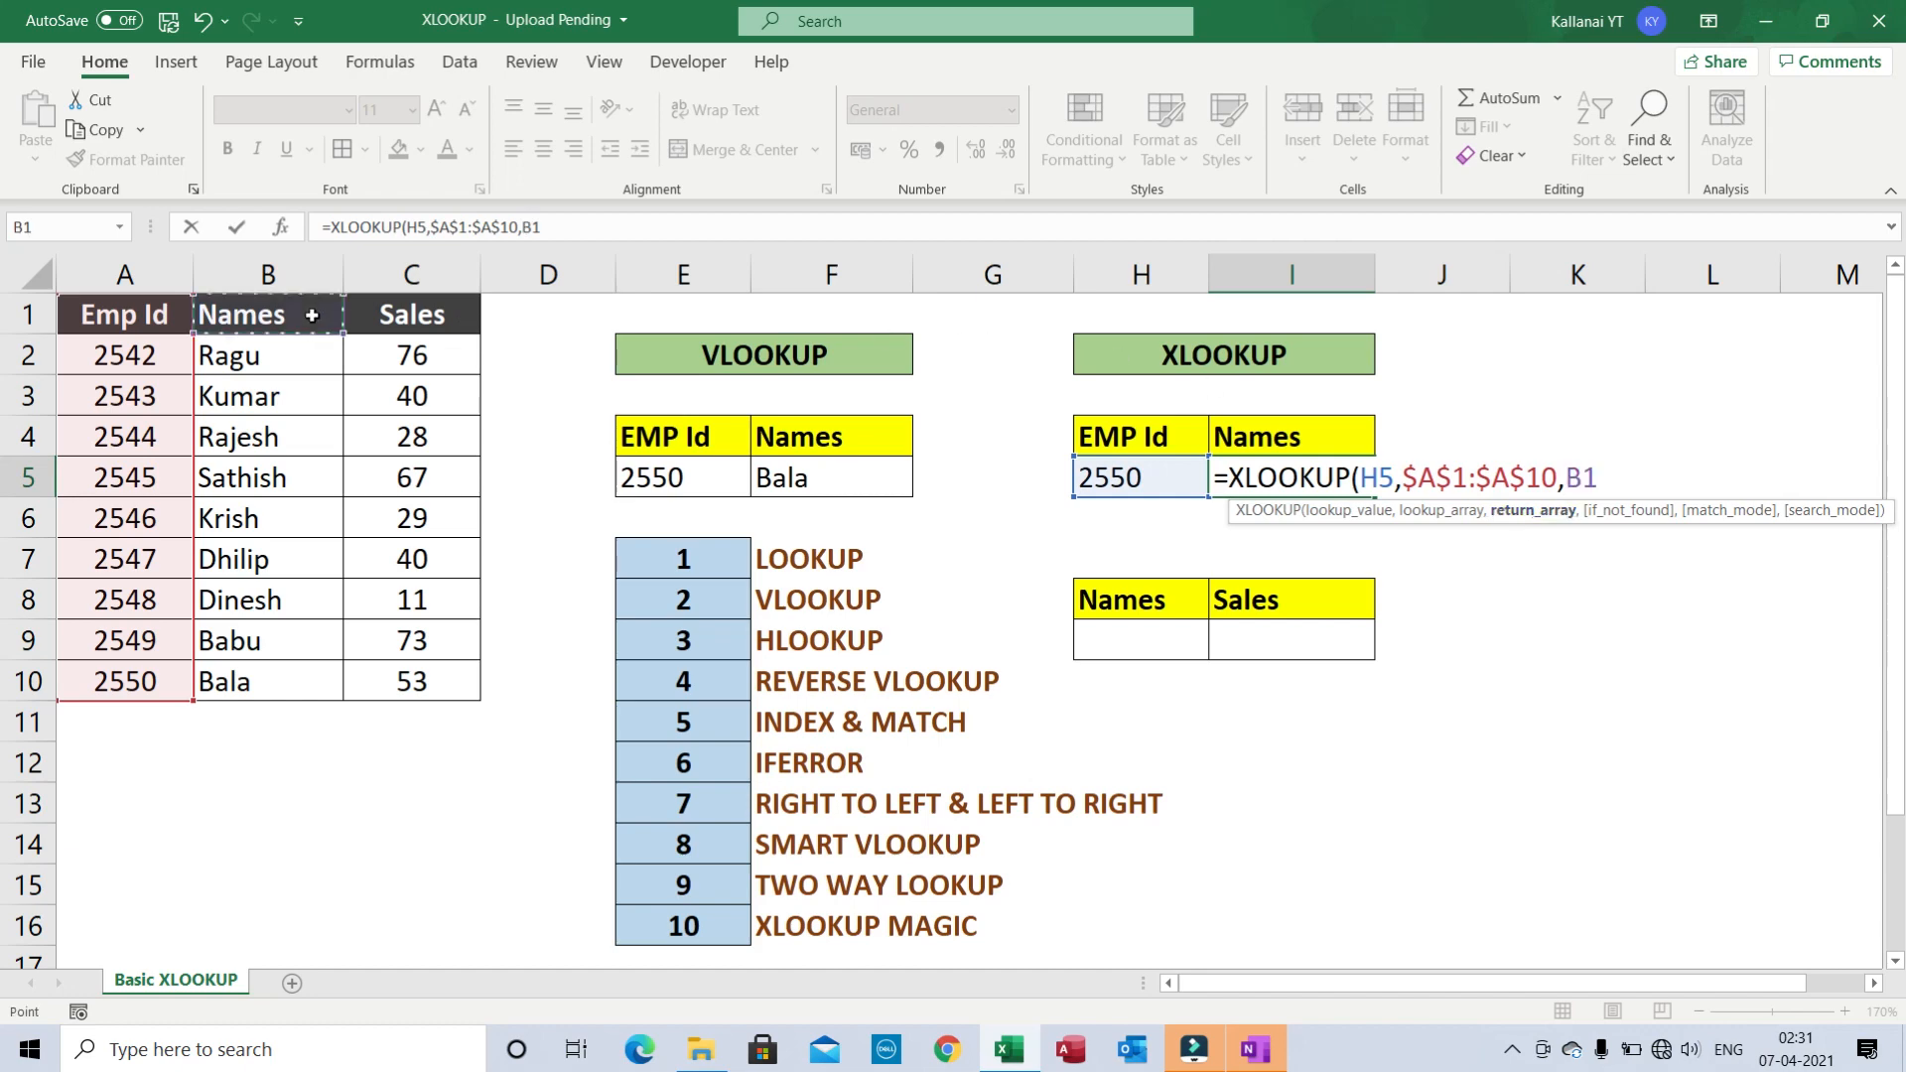
key(ctrl+shift+Down)
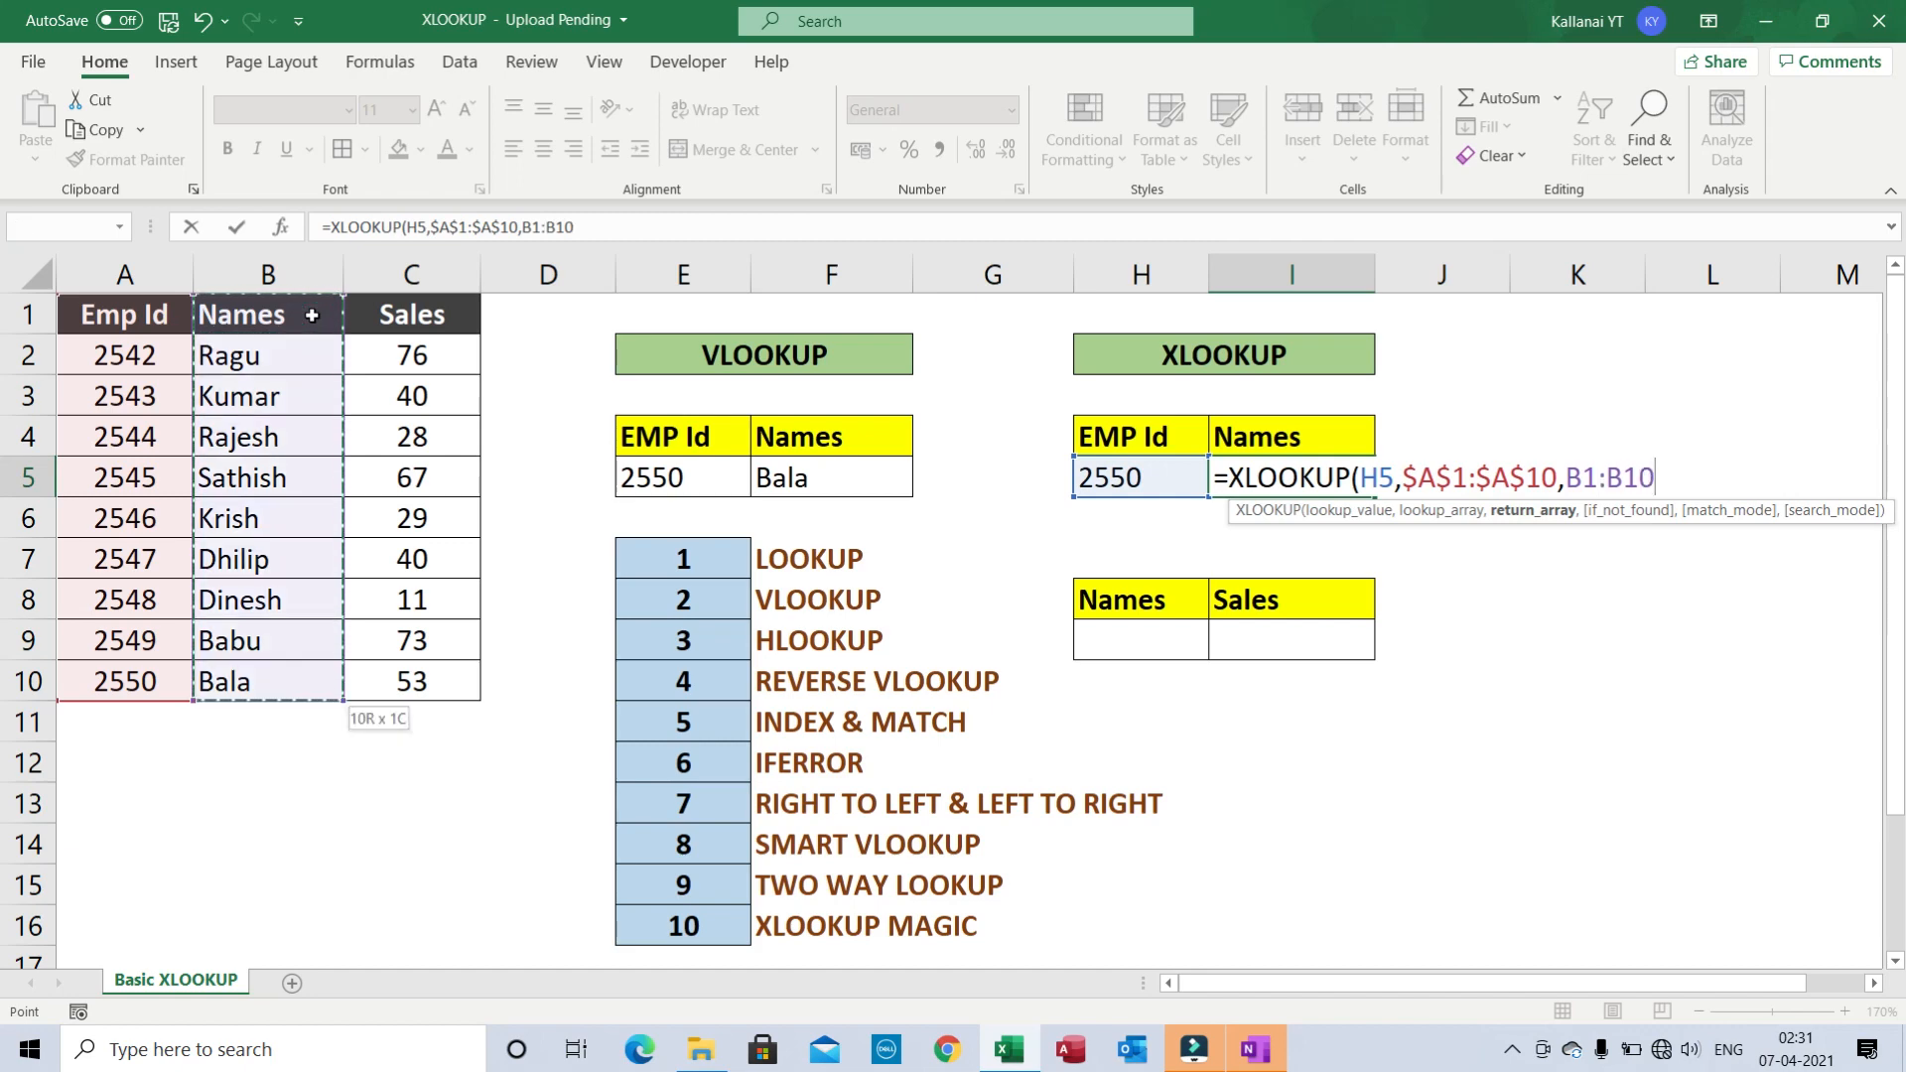
key(F4)
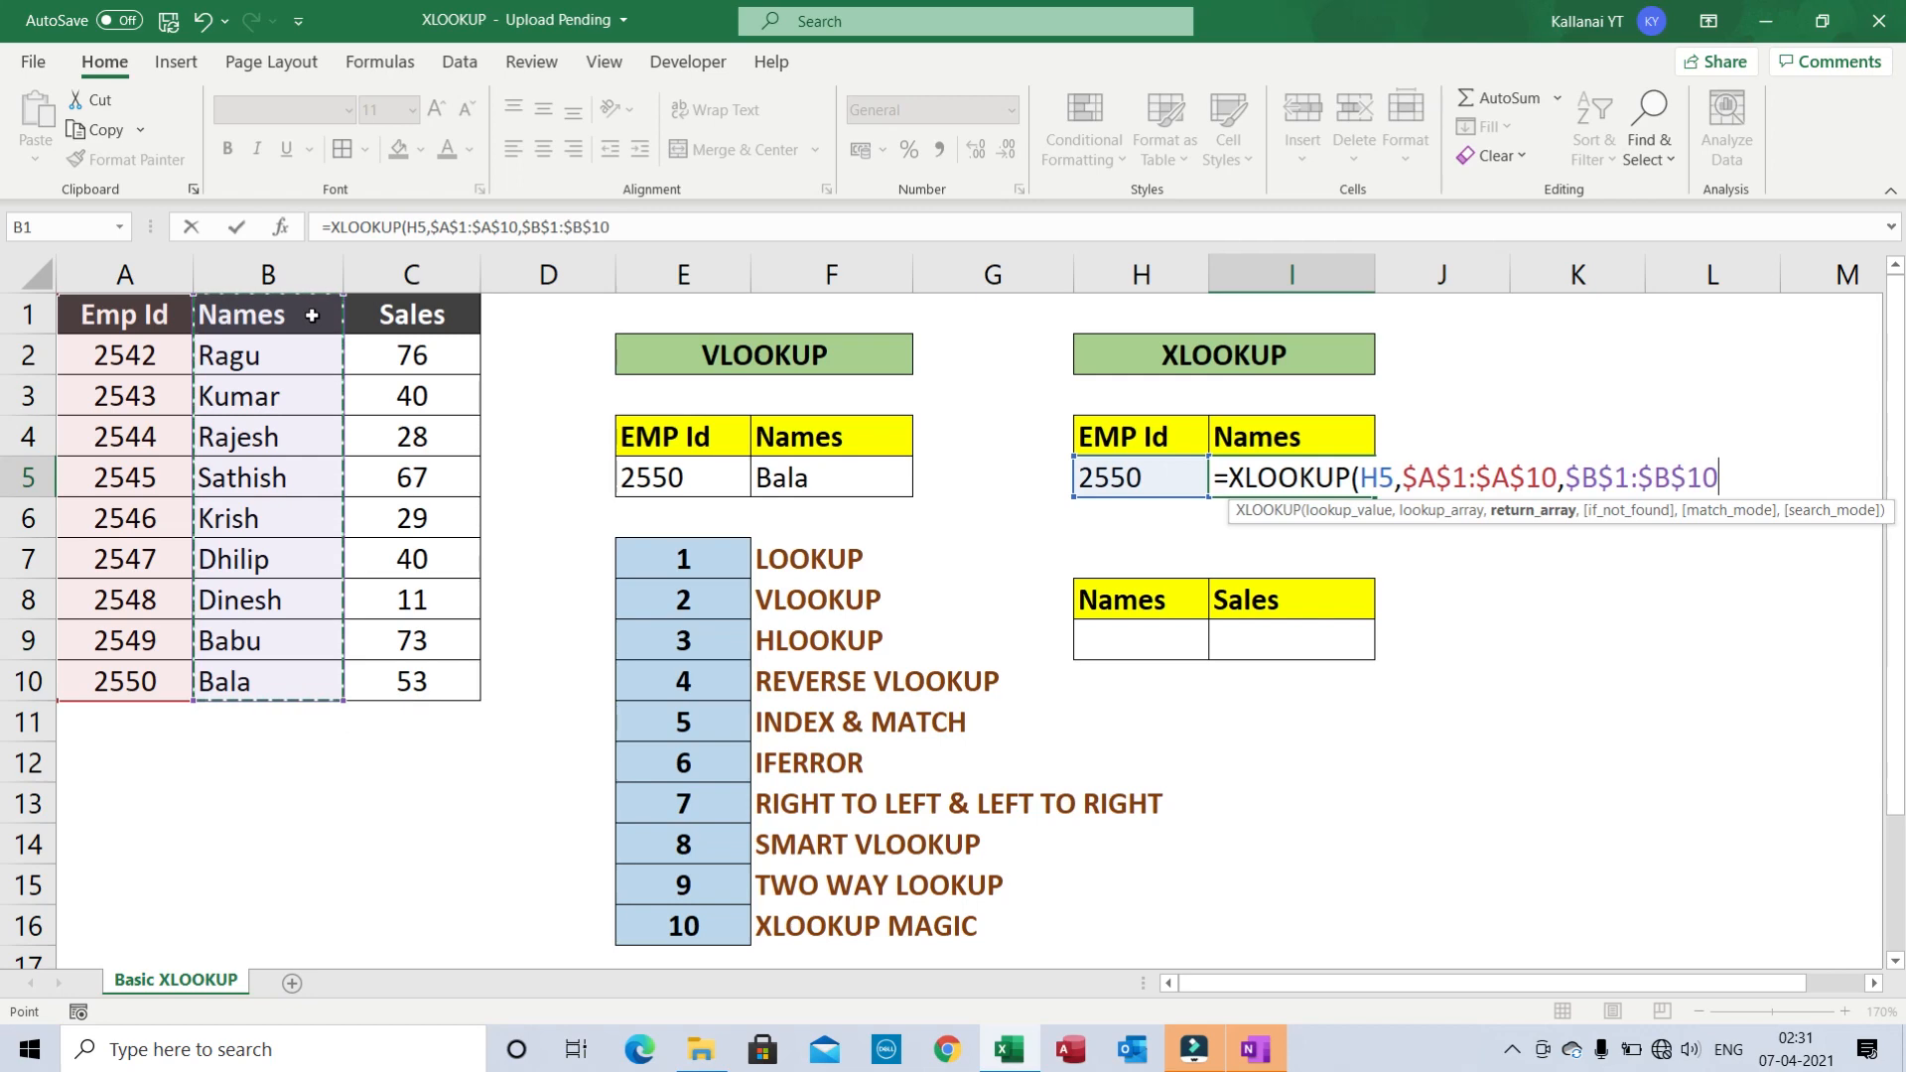
text())
key(Return)
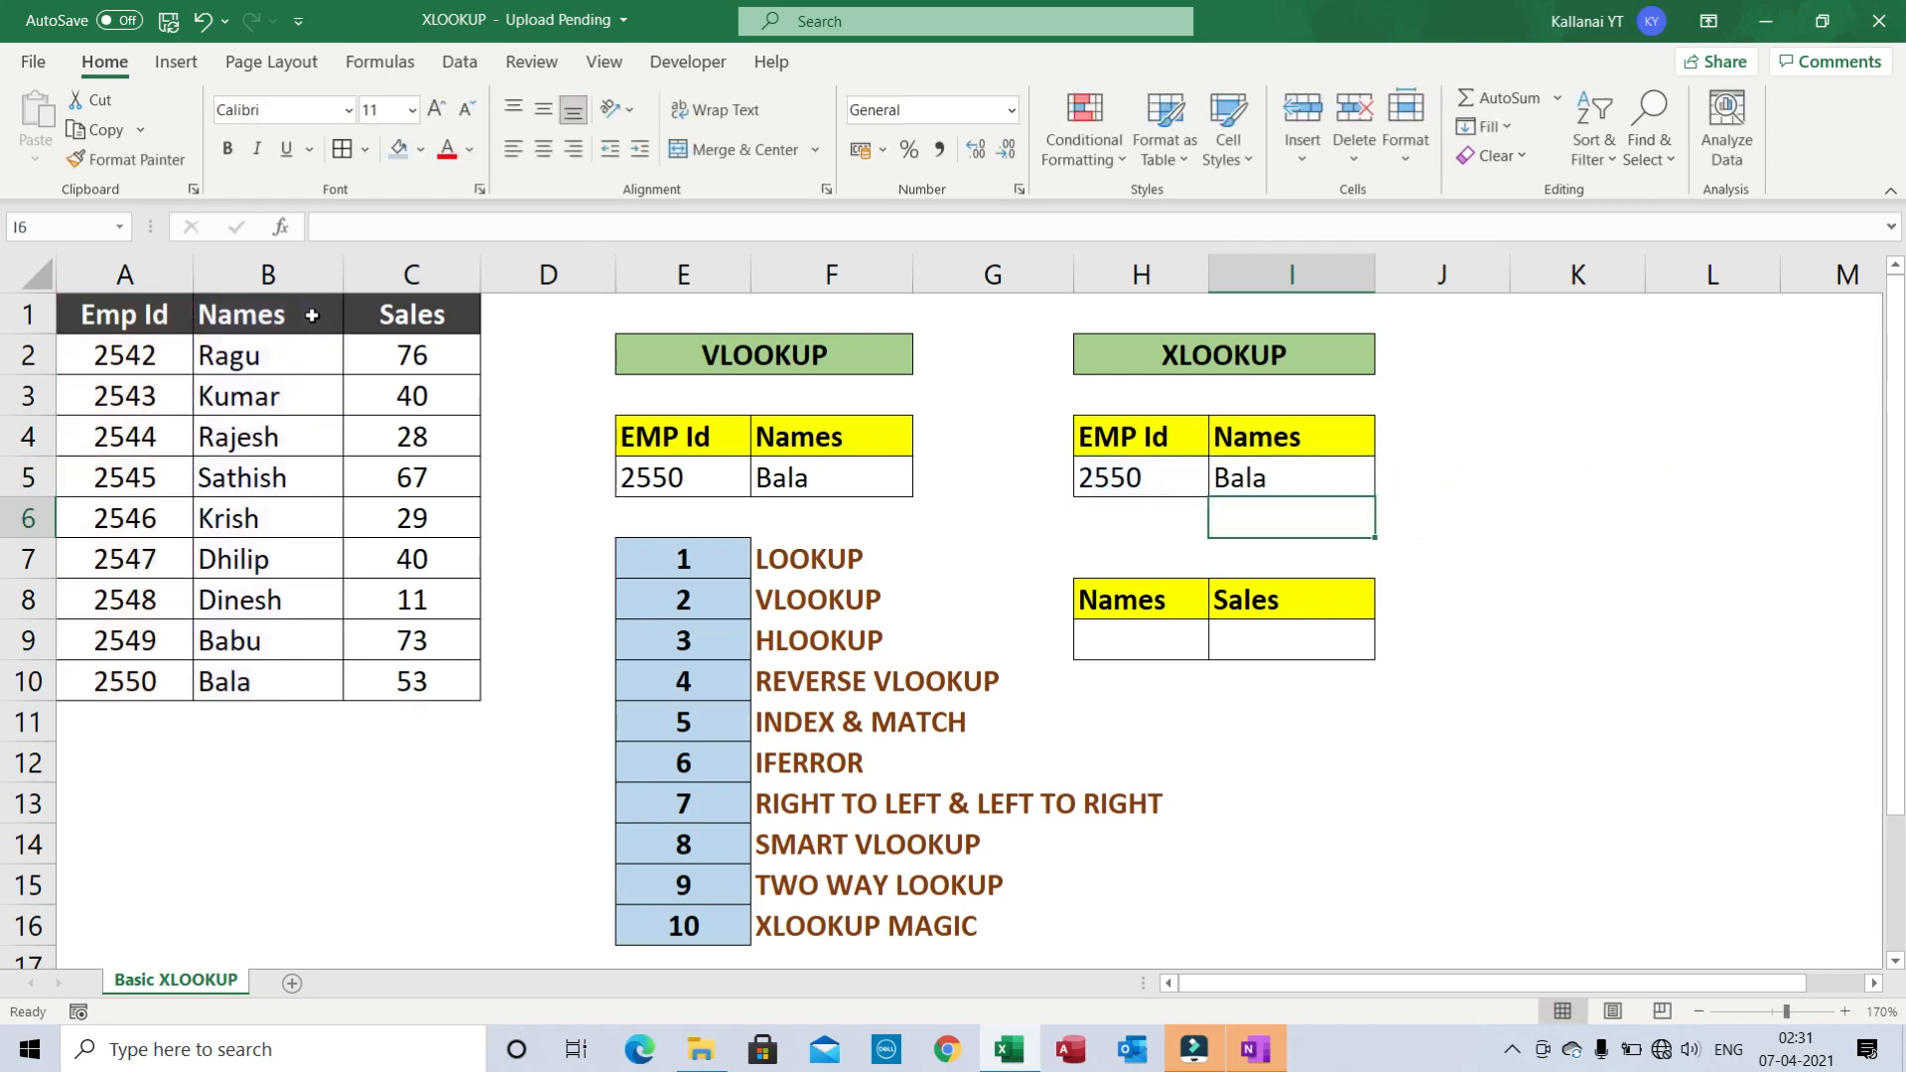
- Change the XLOOKUP EMP Id in H5 to 2546 so Names shows Krish
click(1247, 480)
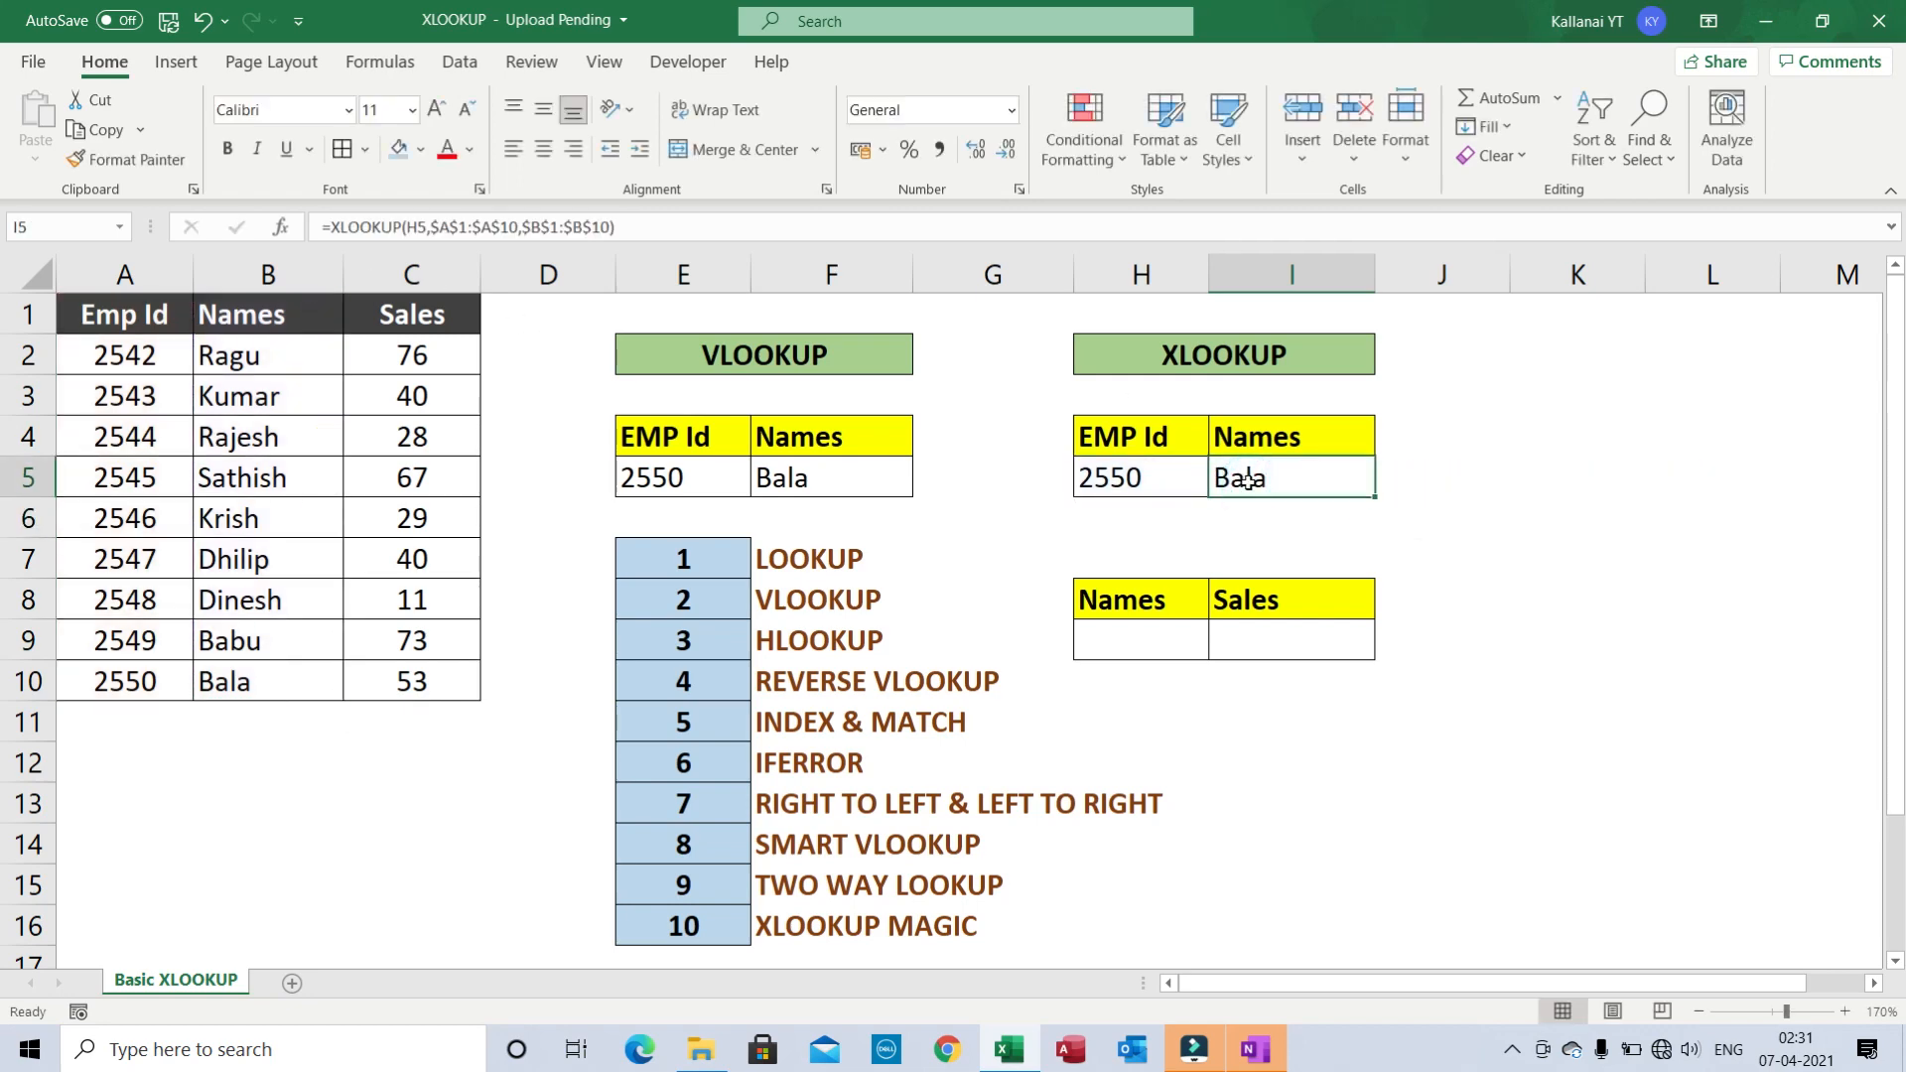
click(1130, 478)
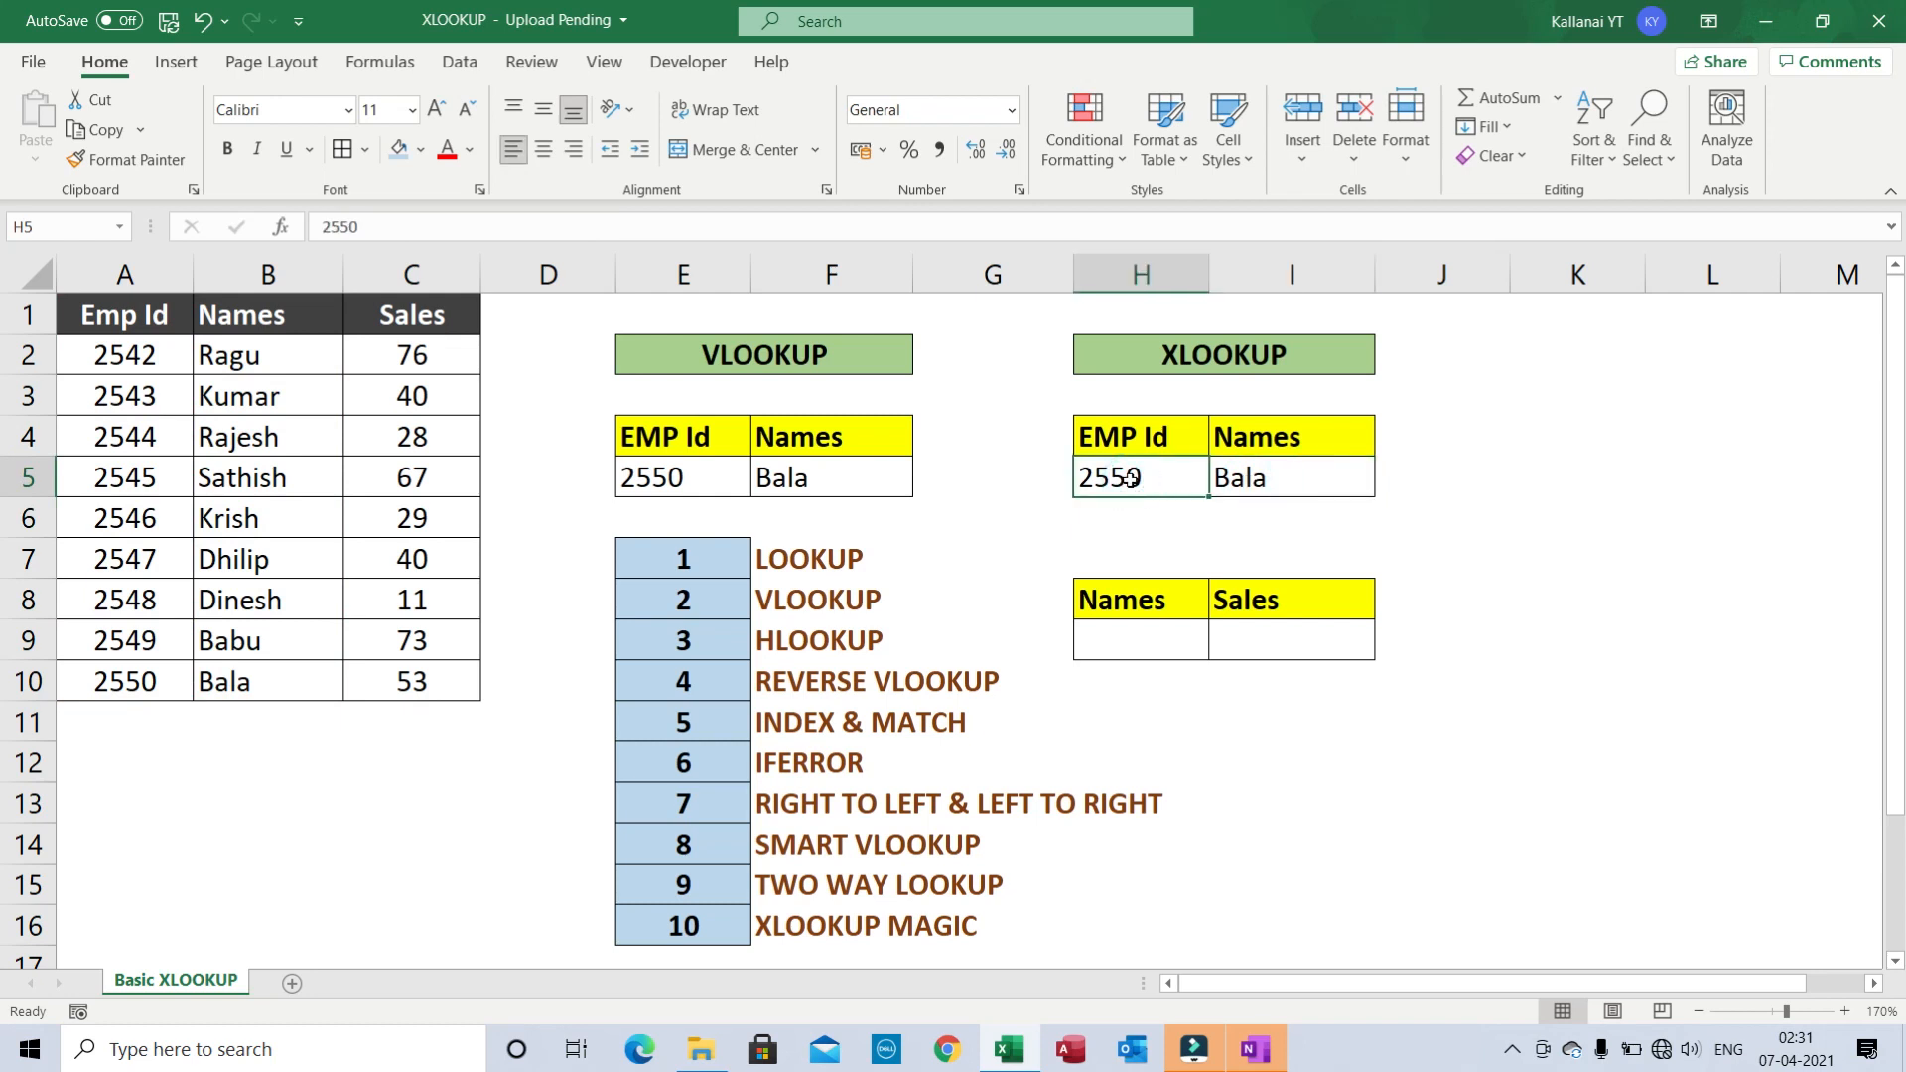
text(2546)
key(Return)
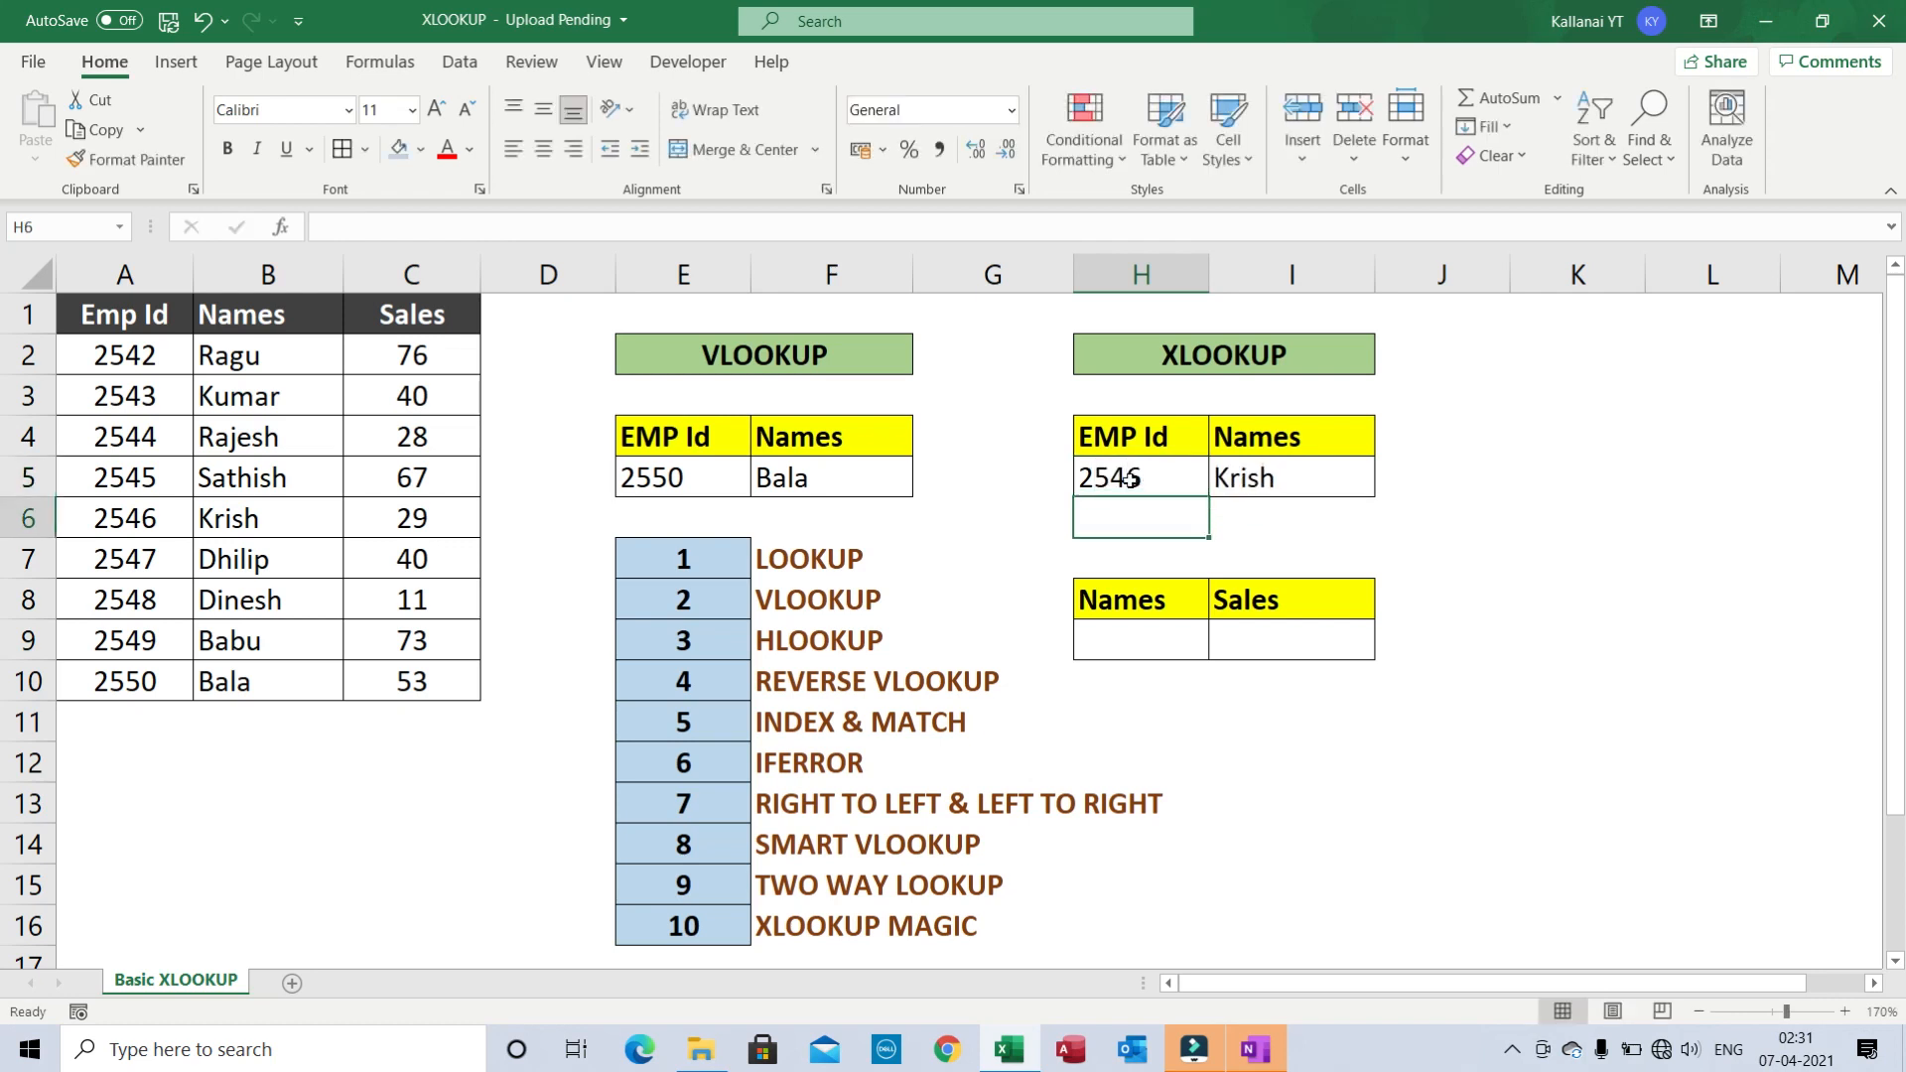
- Change H5 to 2542 so I5 returns Ragu, and check the XLOOKUP formula
click(1130, 478)
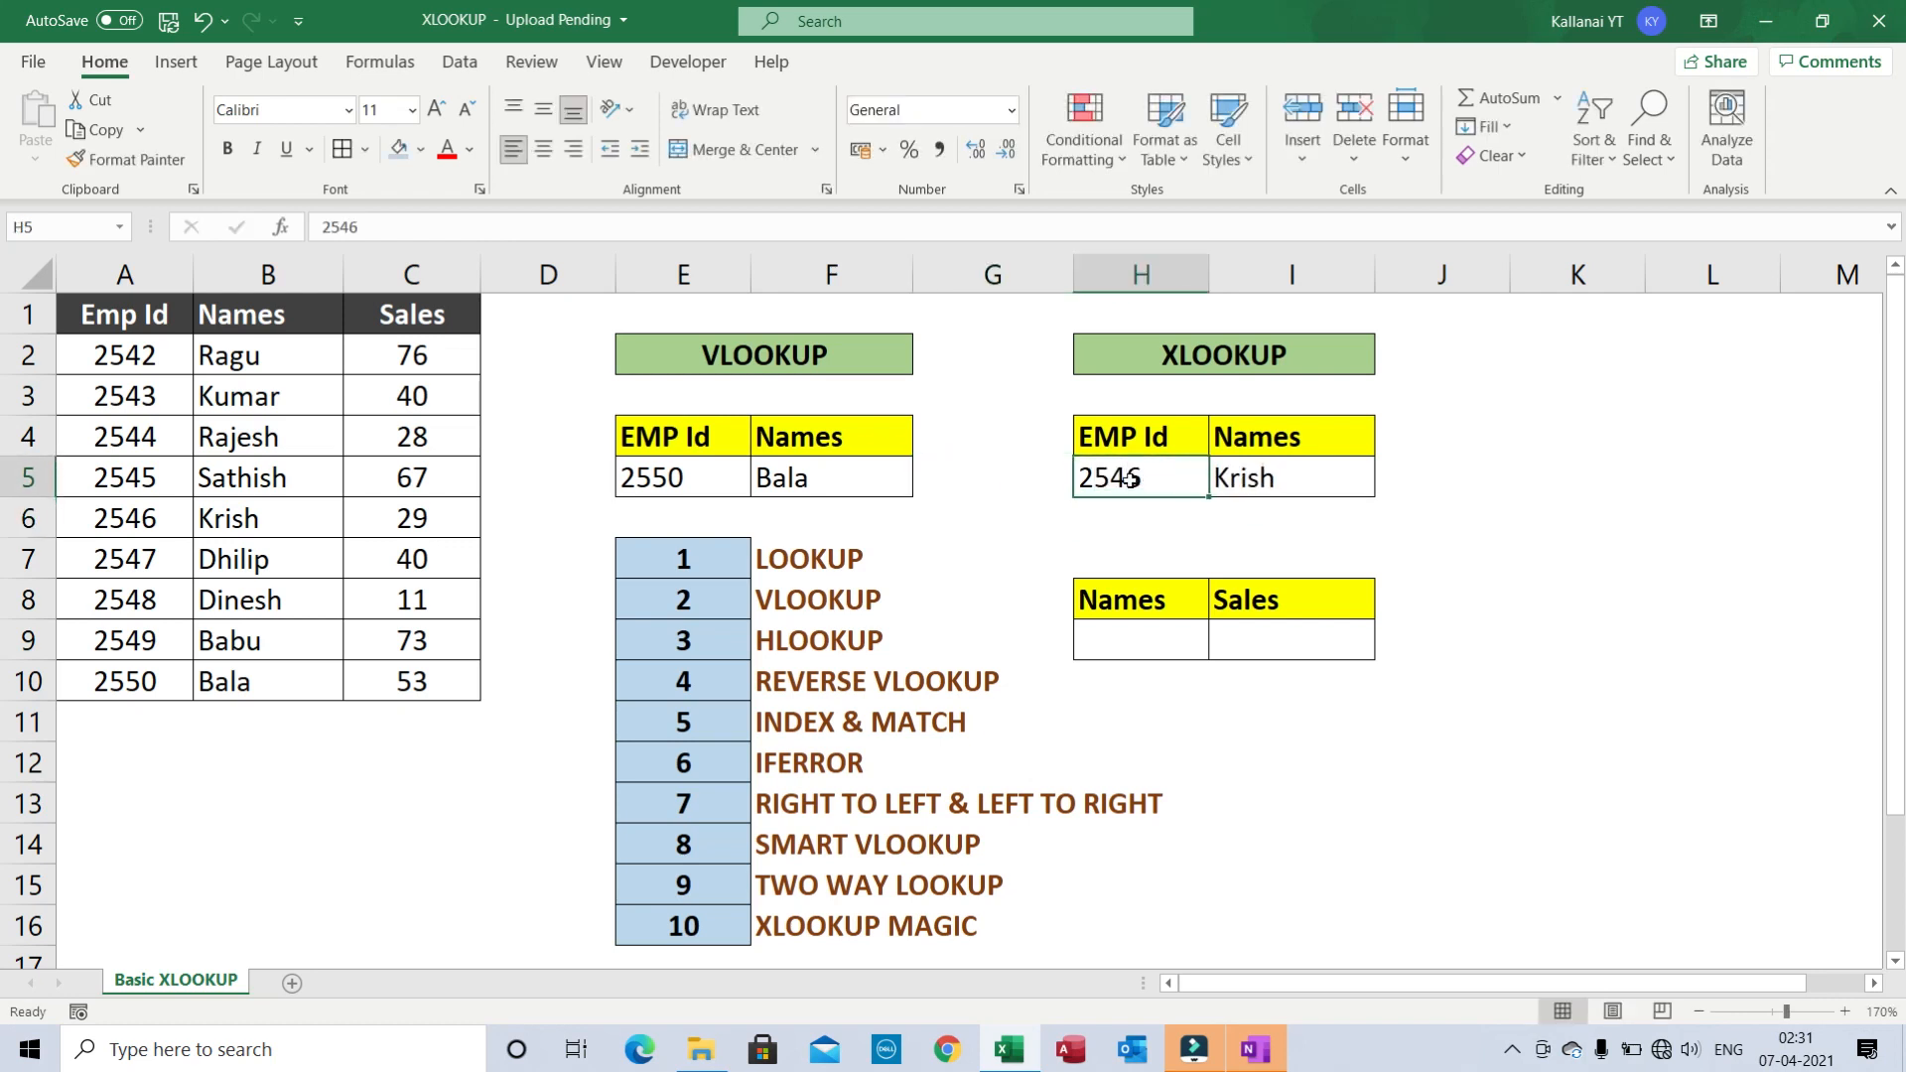
text(25)
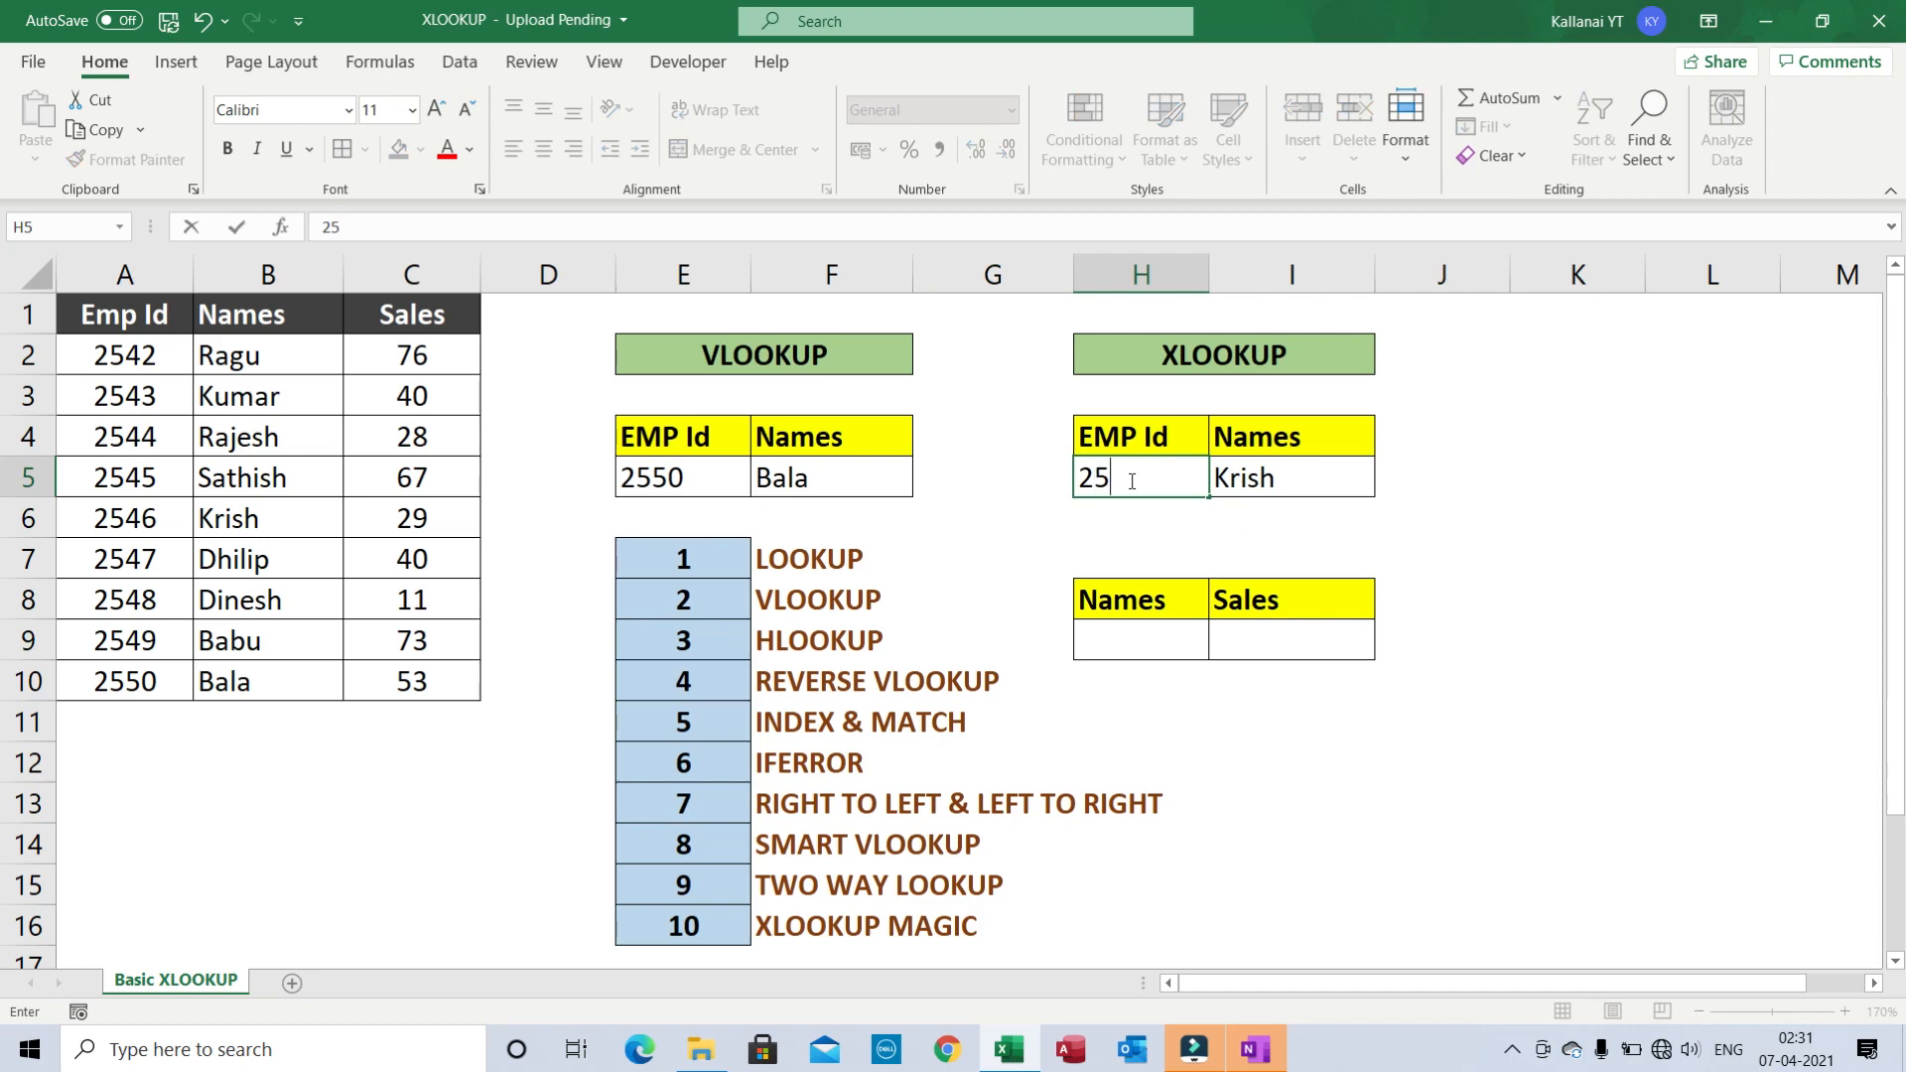
text(42)
key(Return)
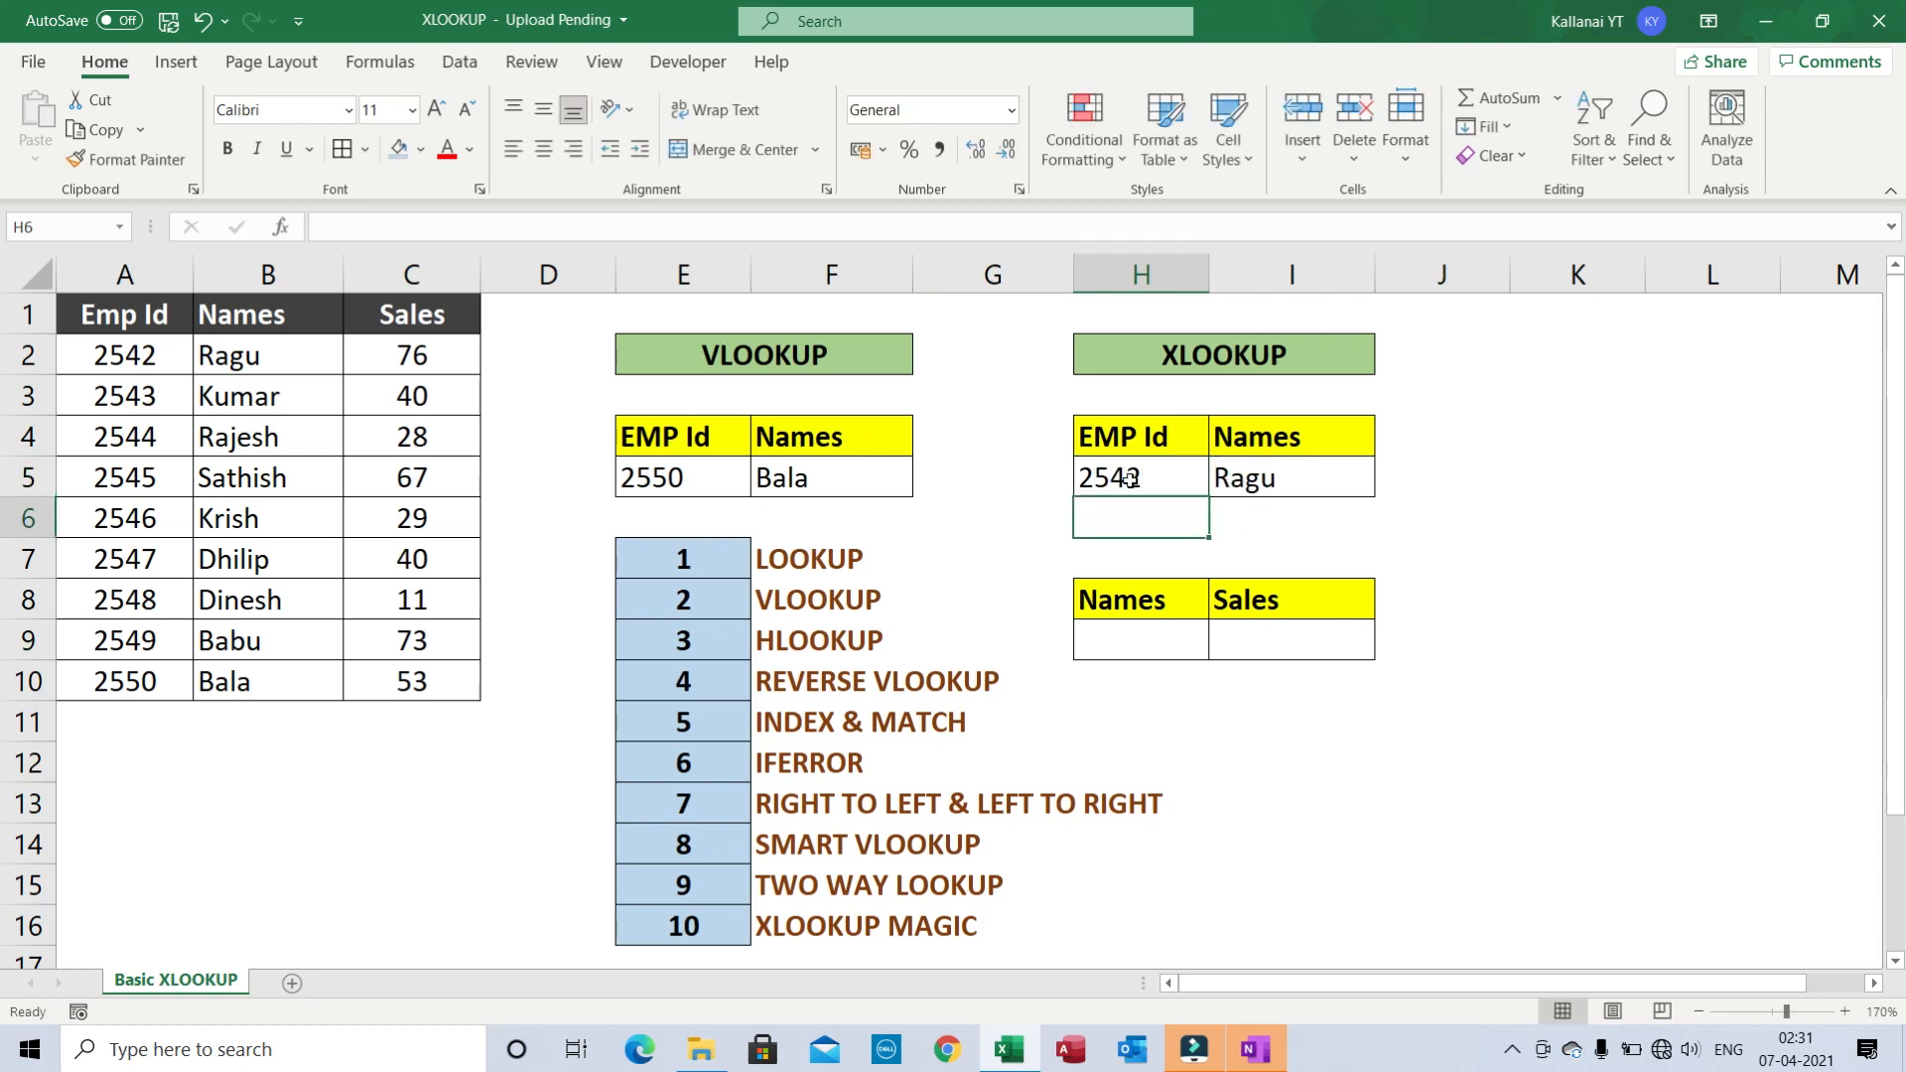
key(Up)
key(Right)
key(Left)
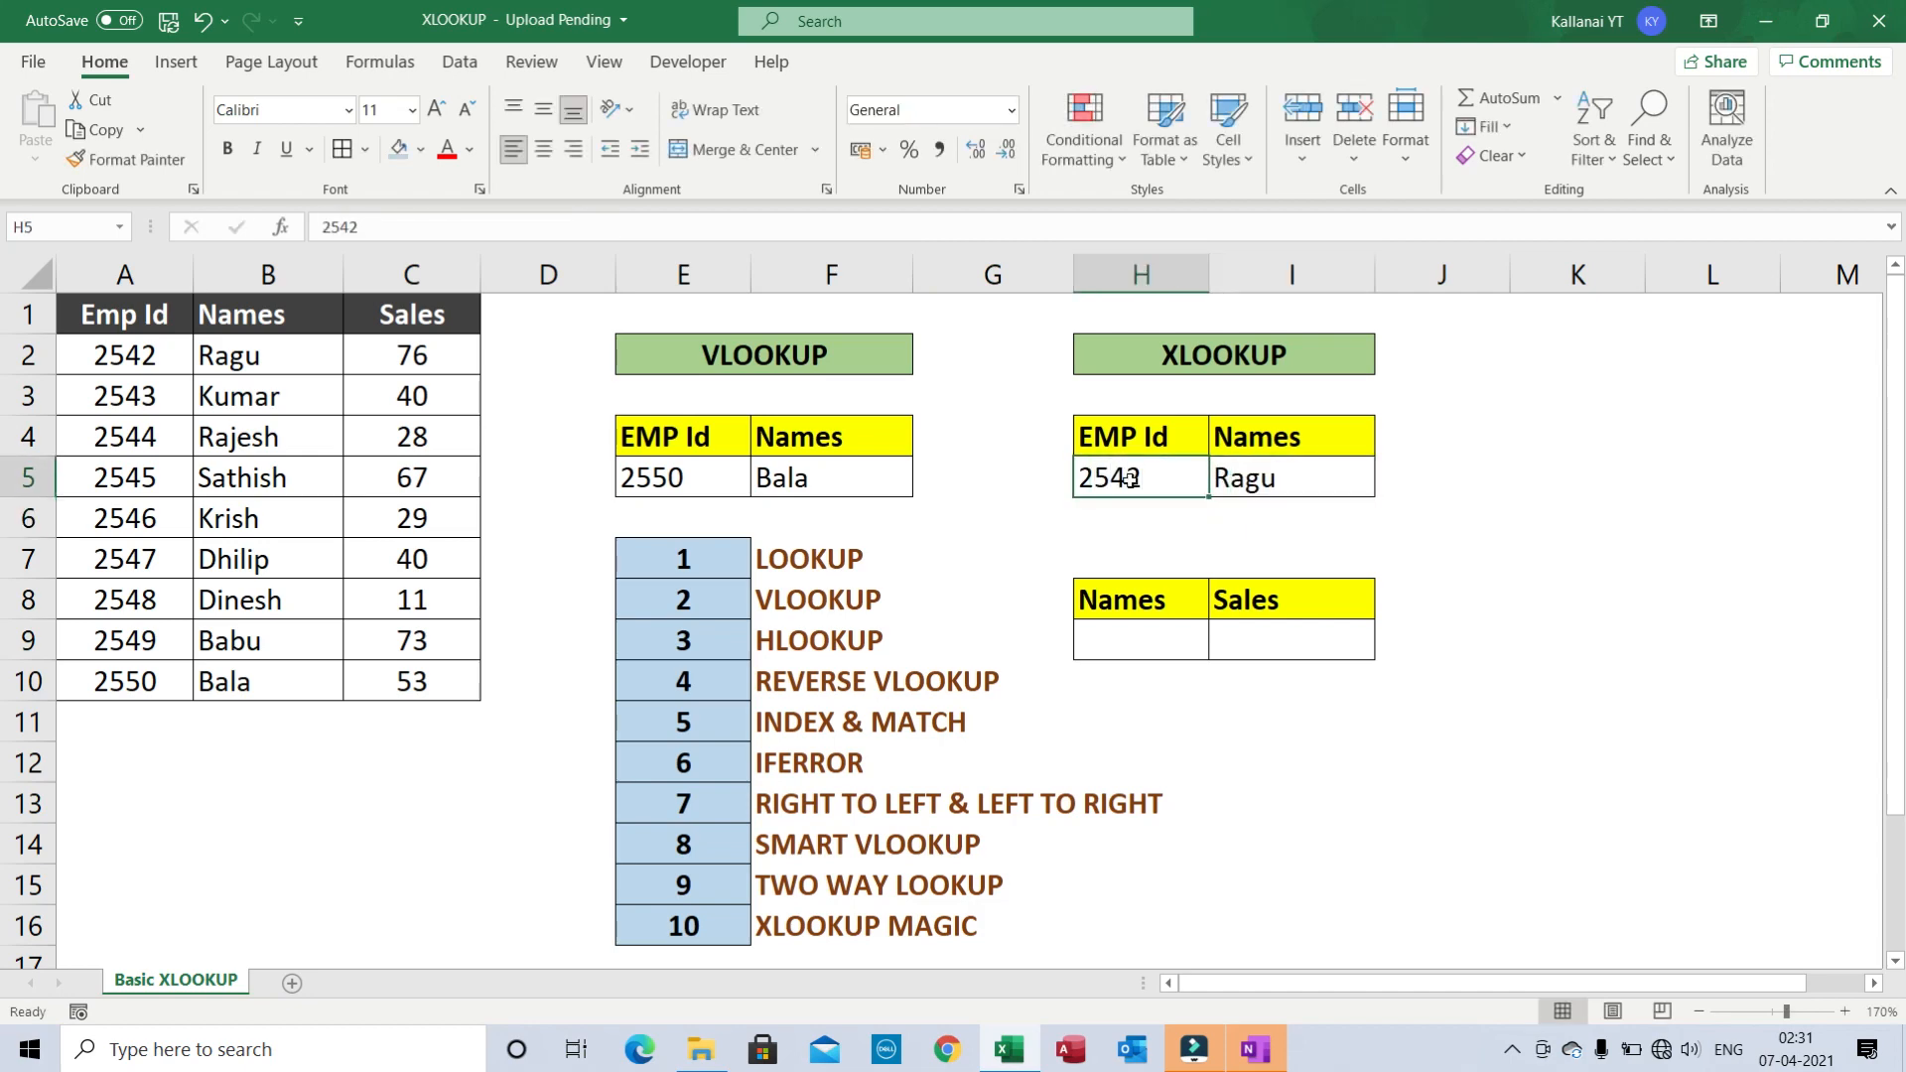
key(Right)
key(Left)
key(Left)
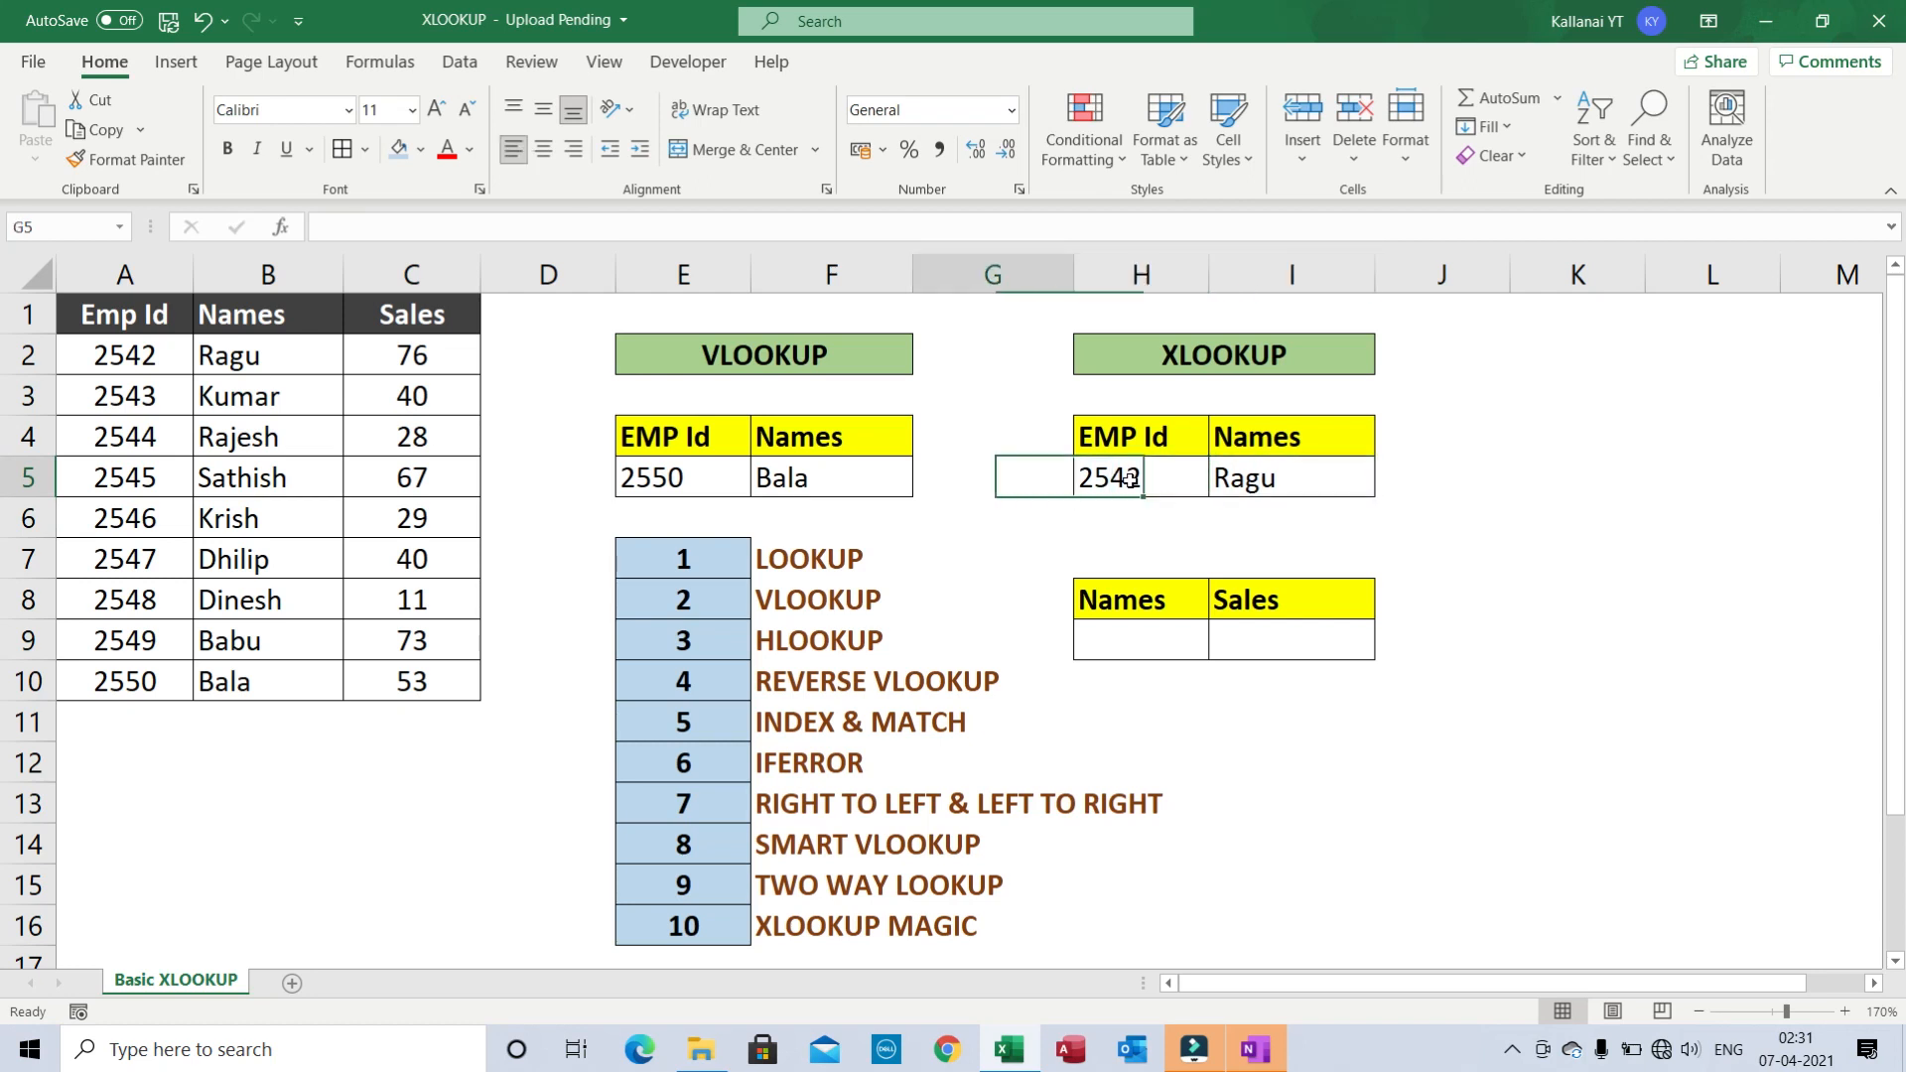
key(Right)
key(Right)
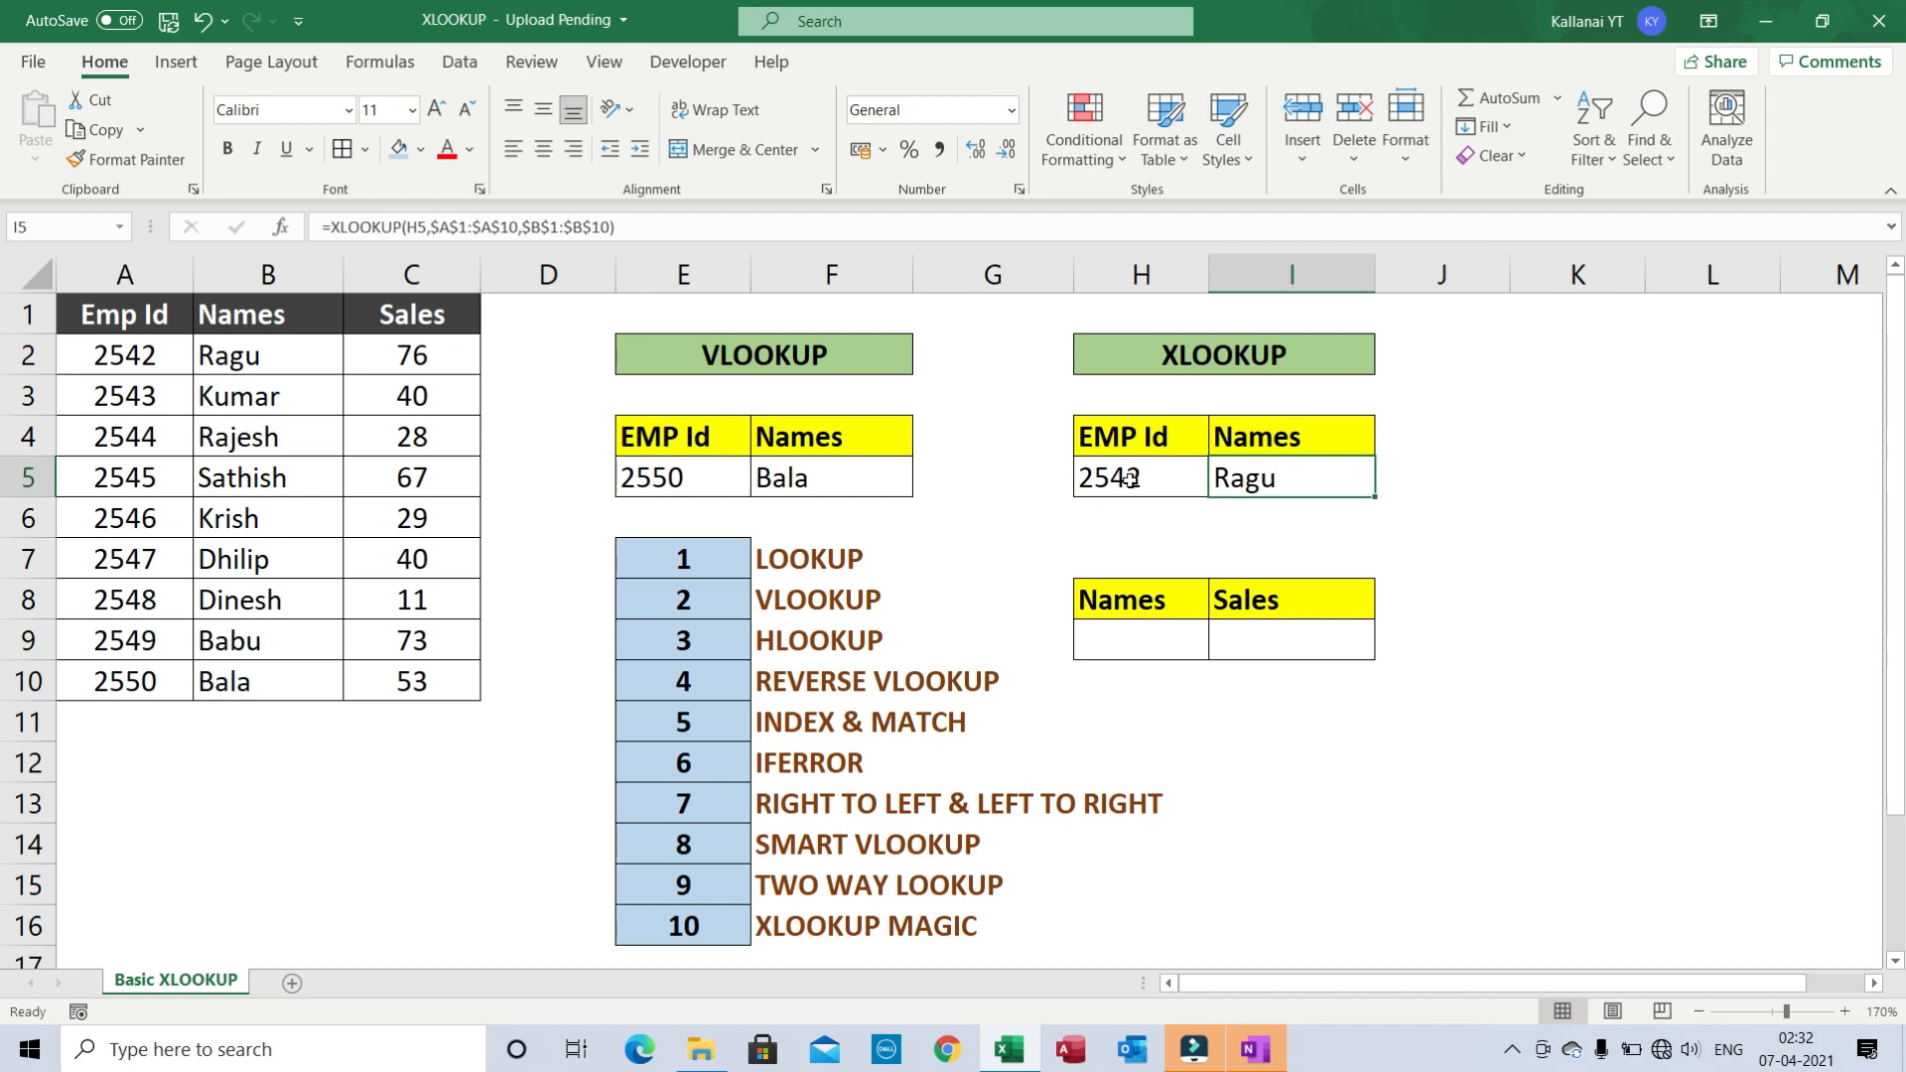
key(F2)
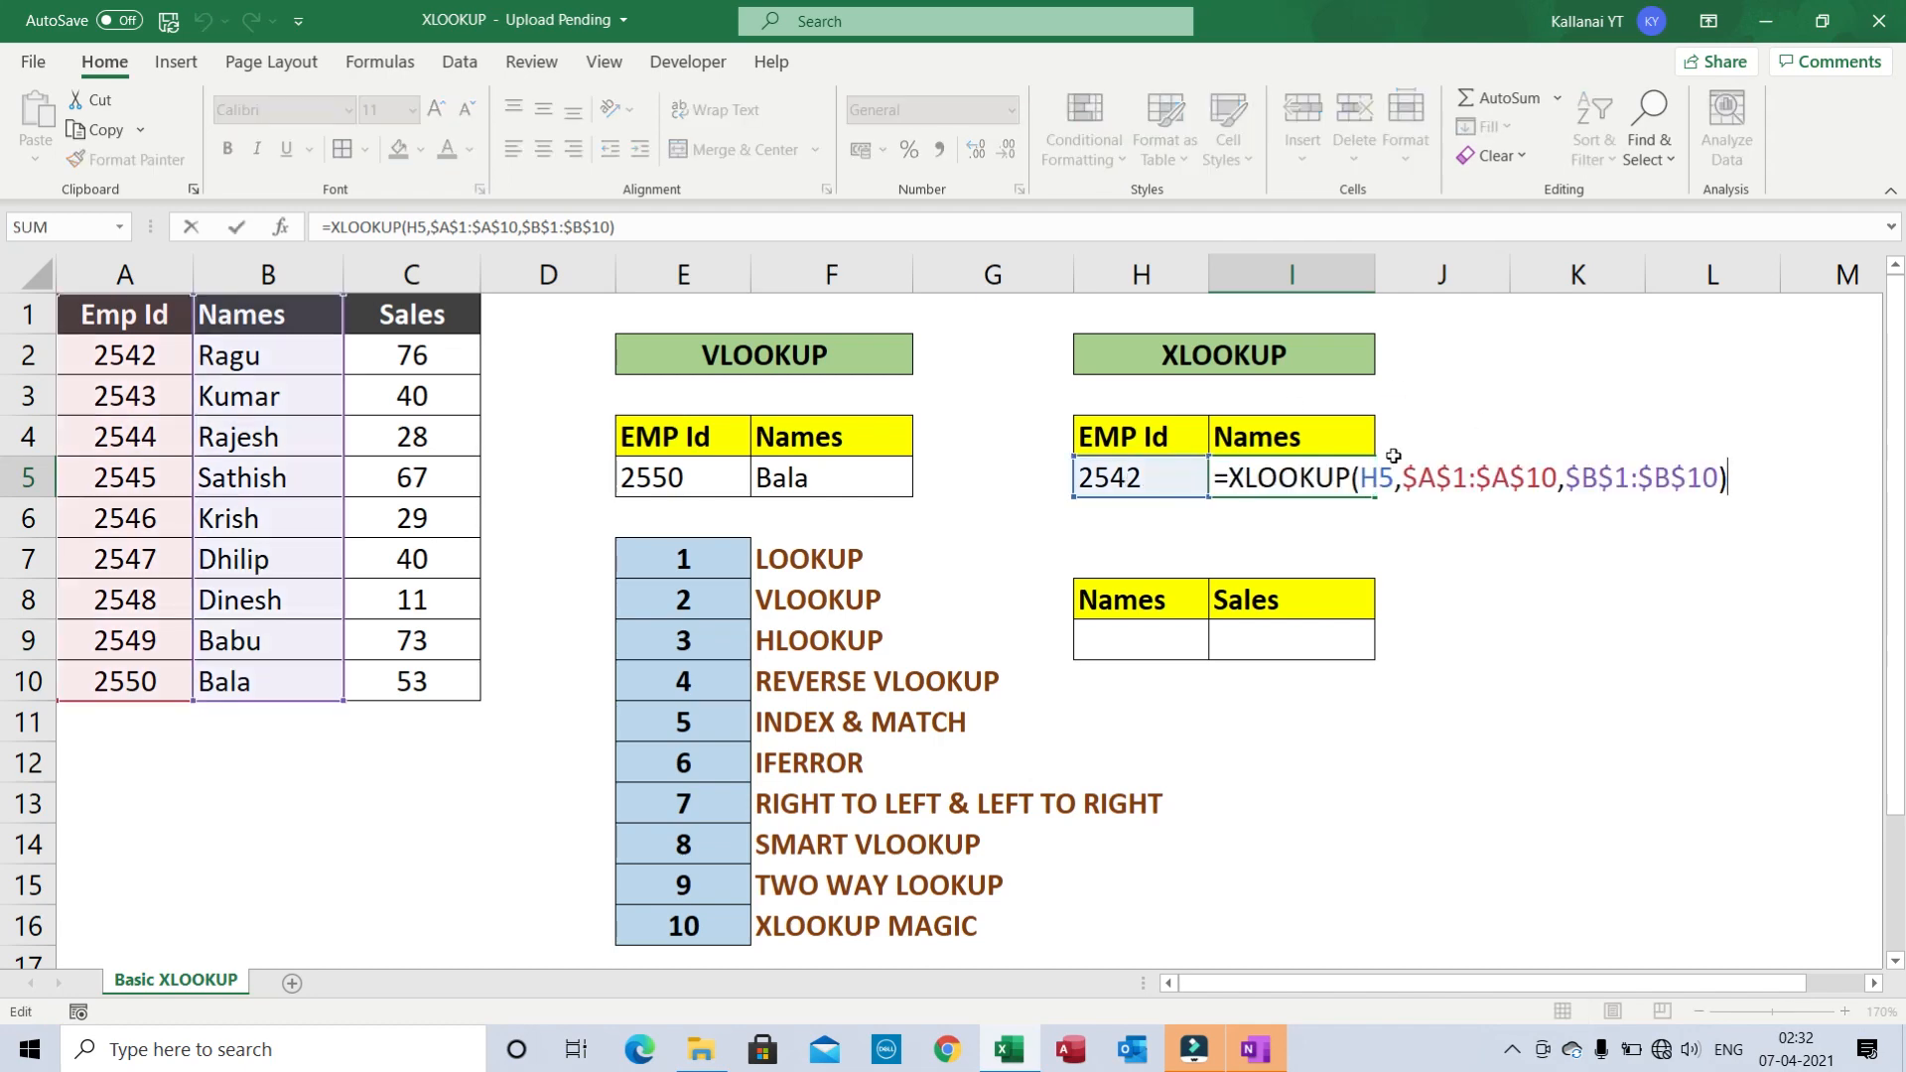
click(1363, 485)
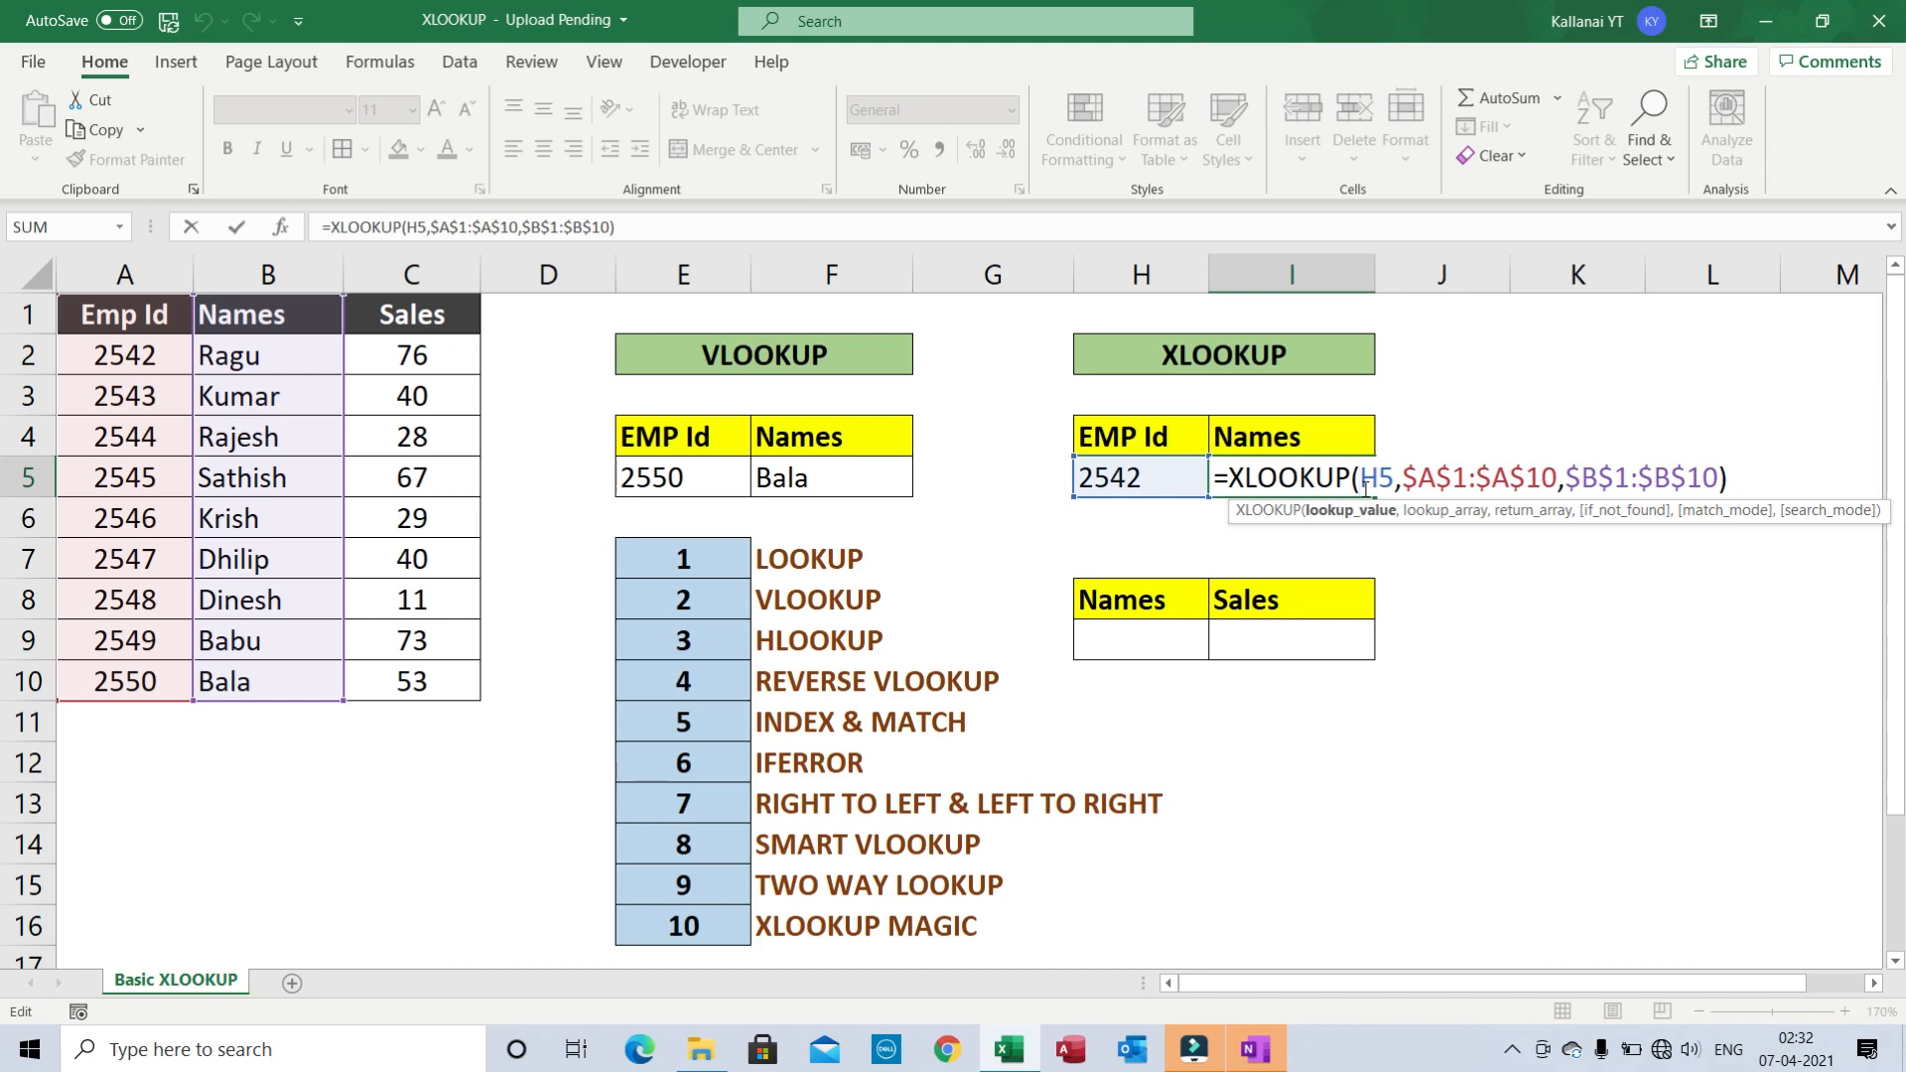
key(ctrl+Return)
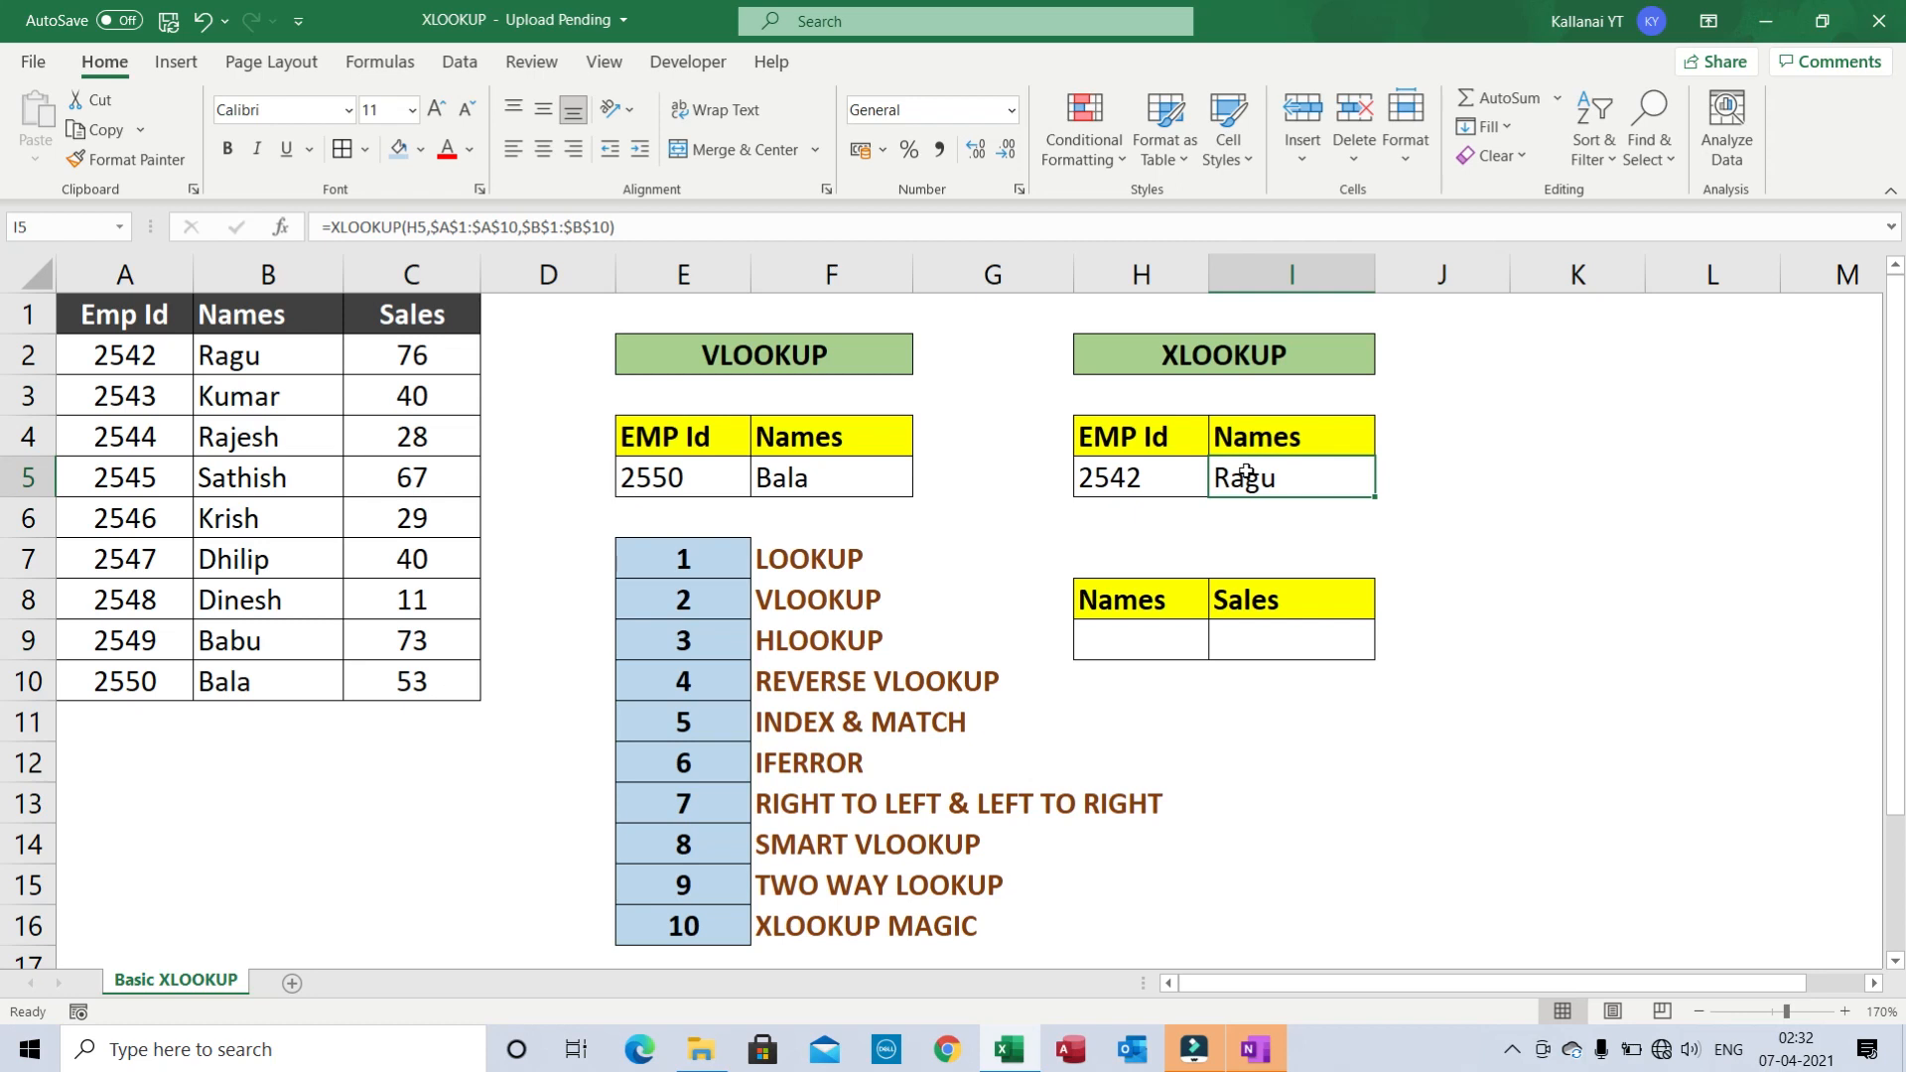
- Insert an empty column before Names and check the VLOOKUP, which now returns 0
click(228, 263)
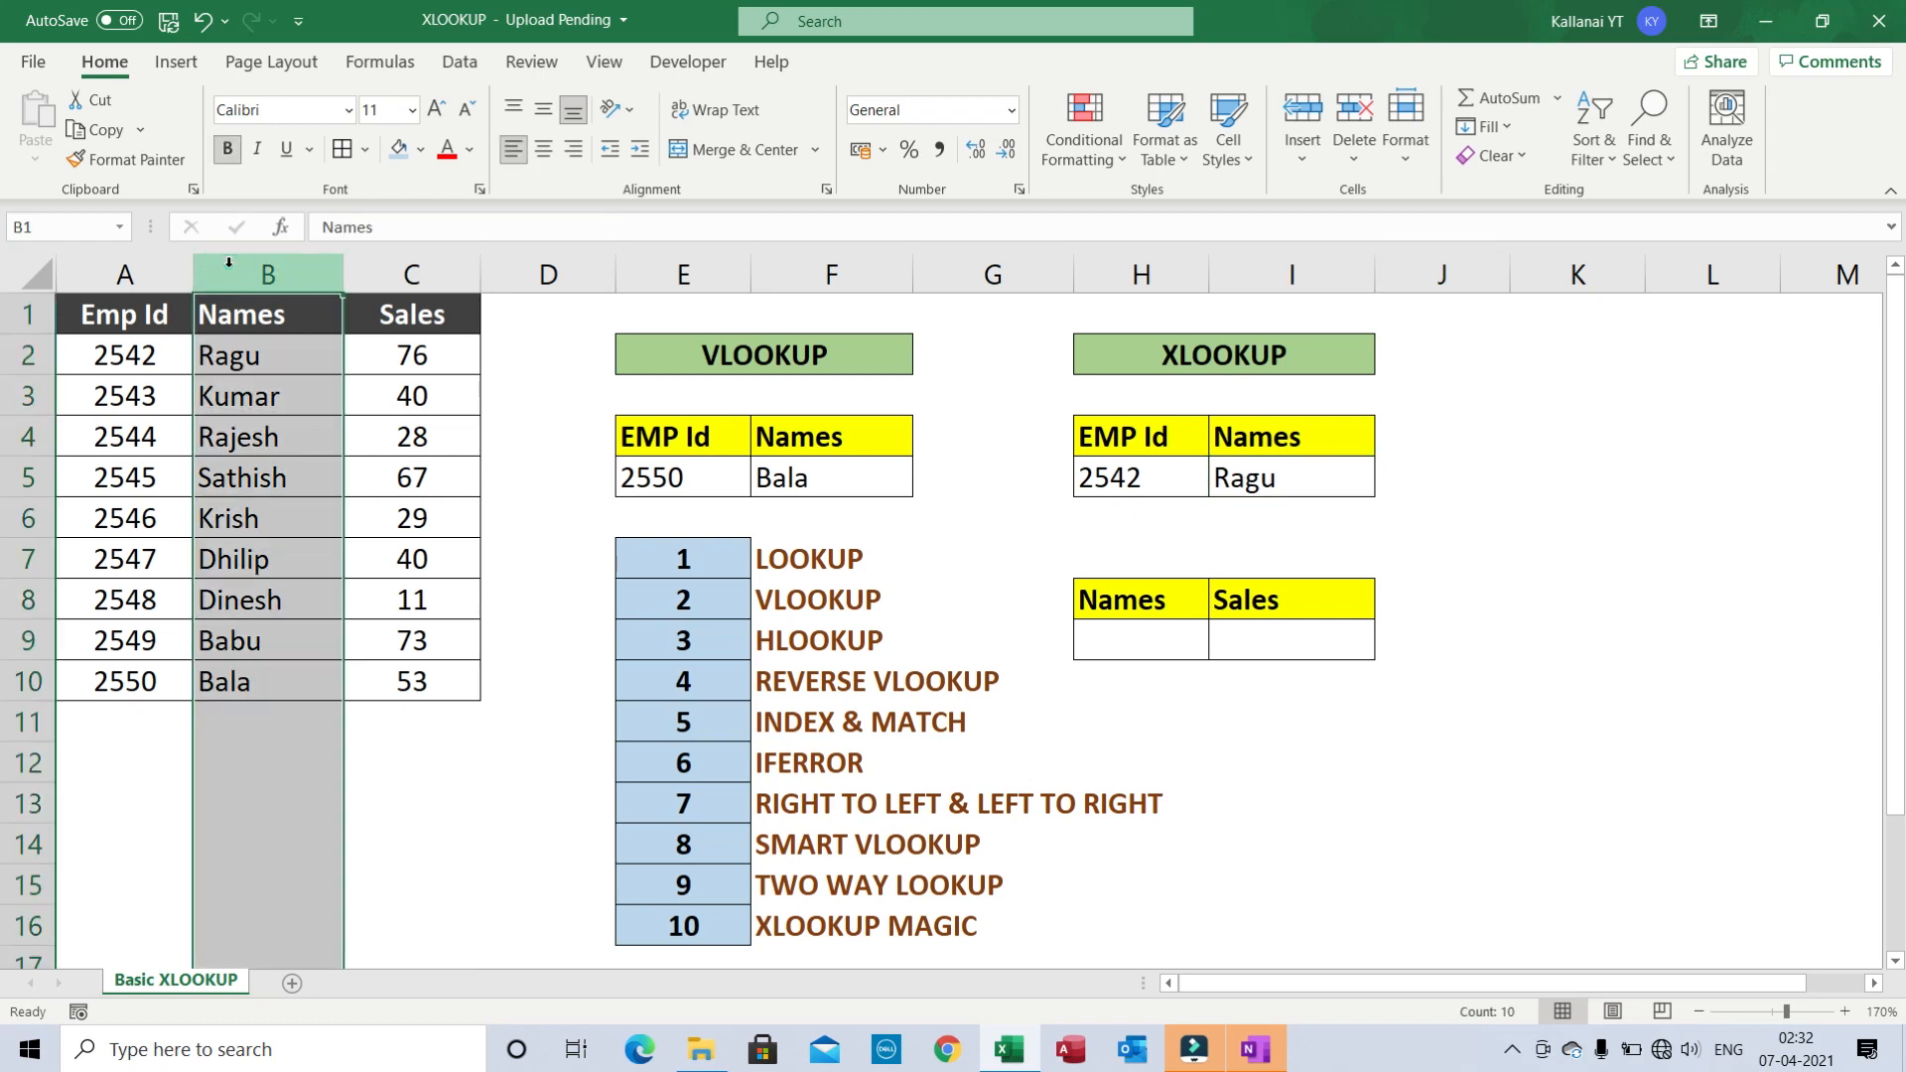
key(ctrl+shift+plus)
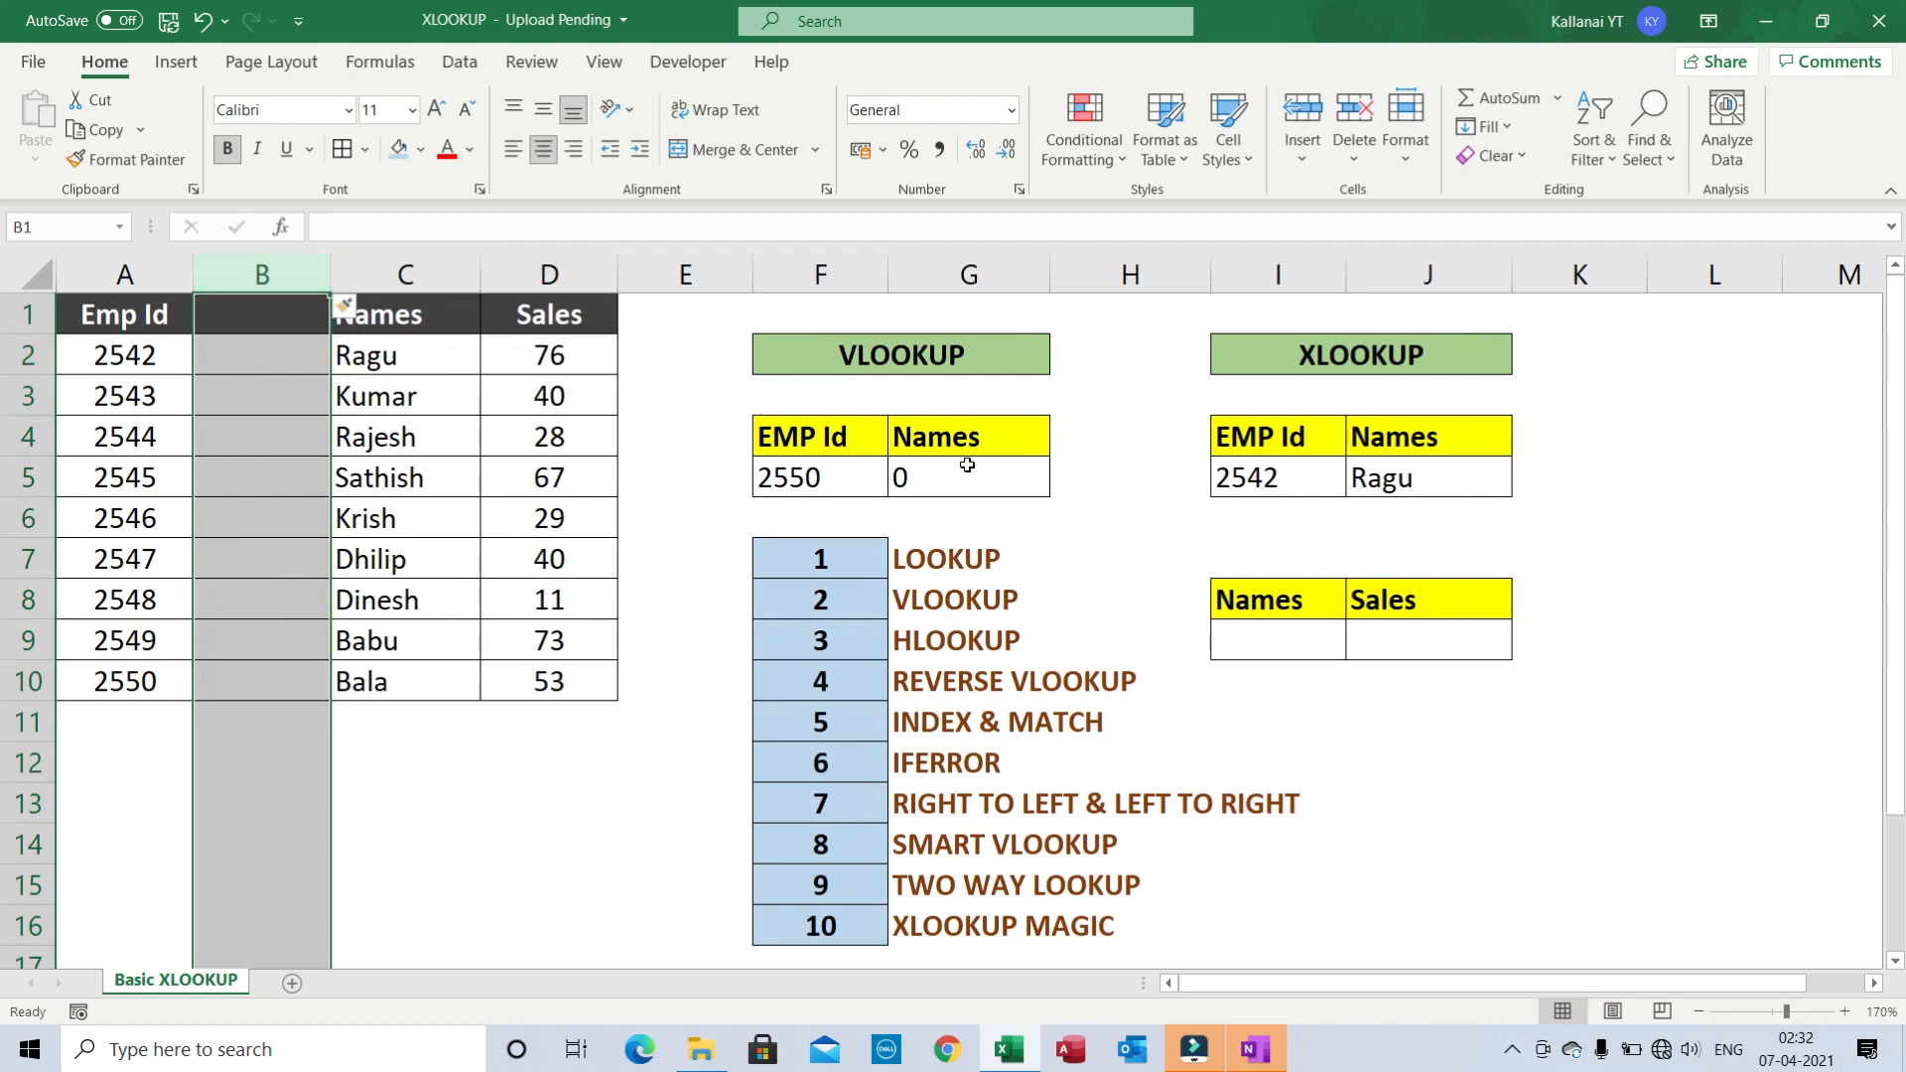
click(933, 475)
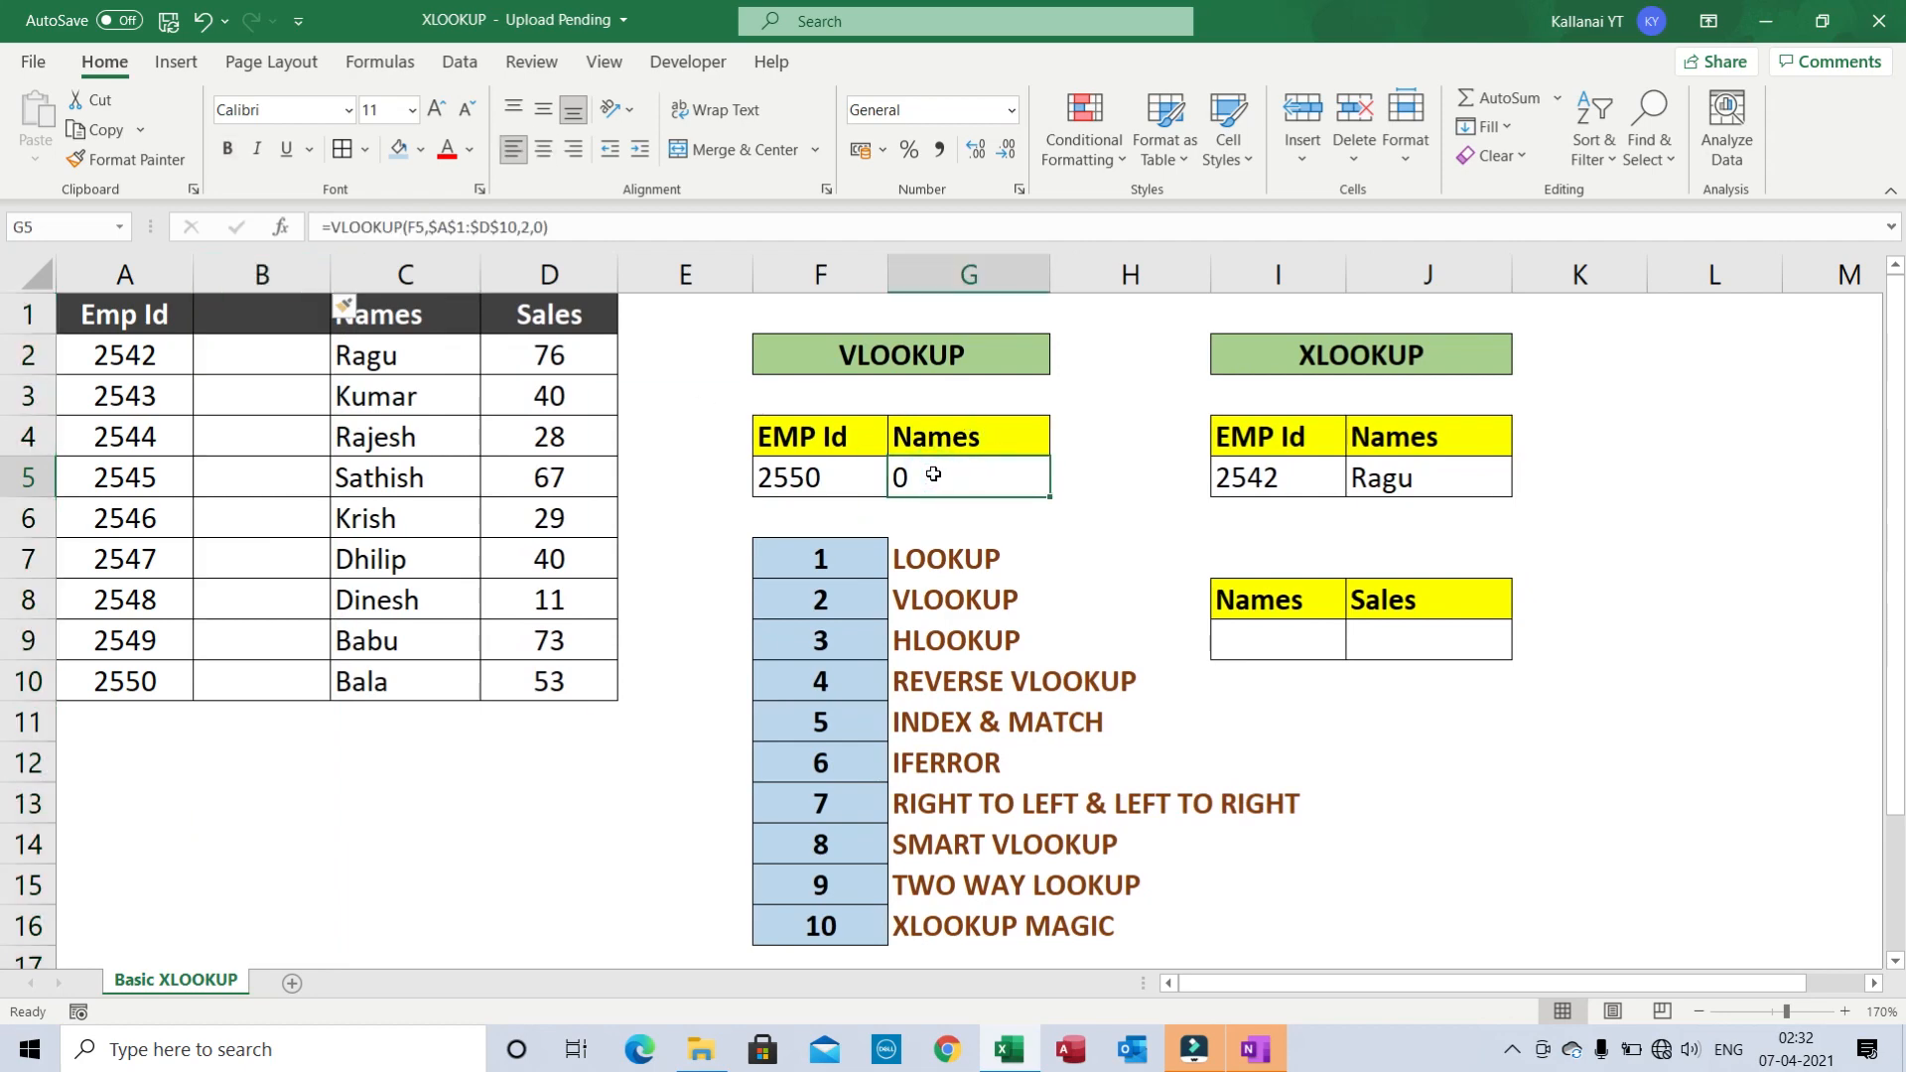
- Review the VLOOKUP and XLOOKUP formulas, then undo to remove empty column B
click(264, 268)
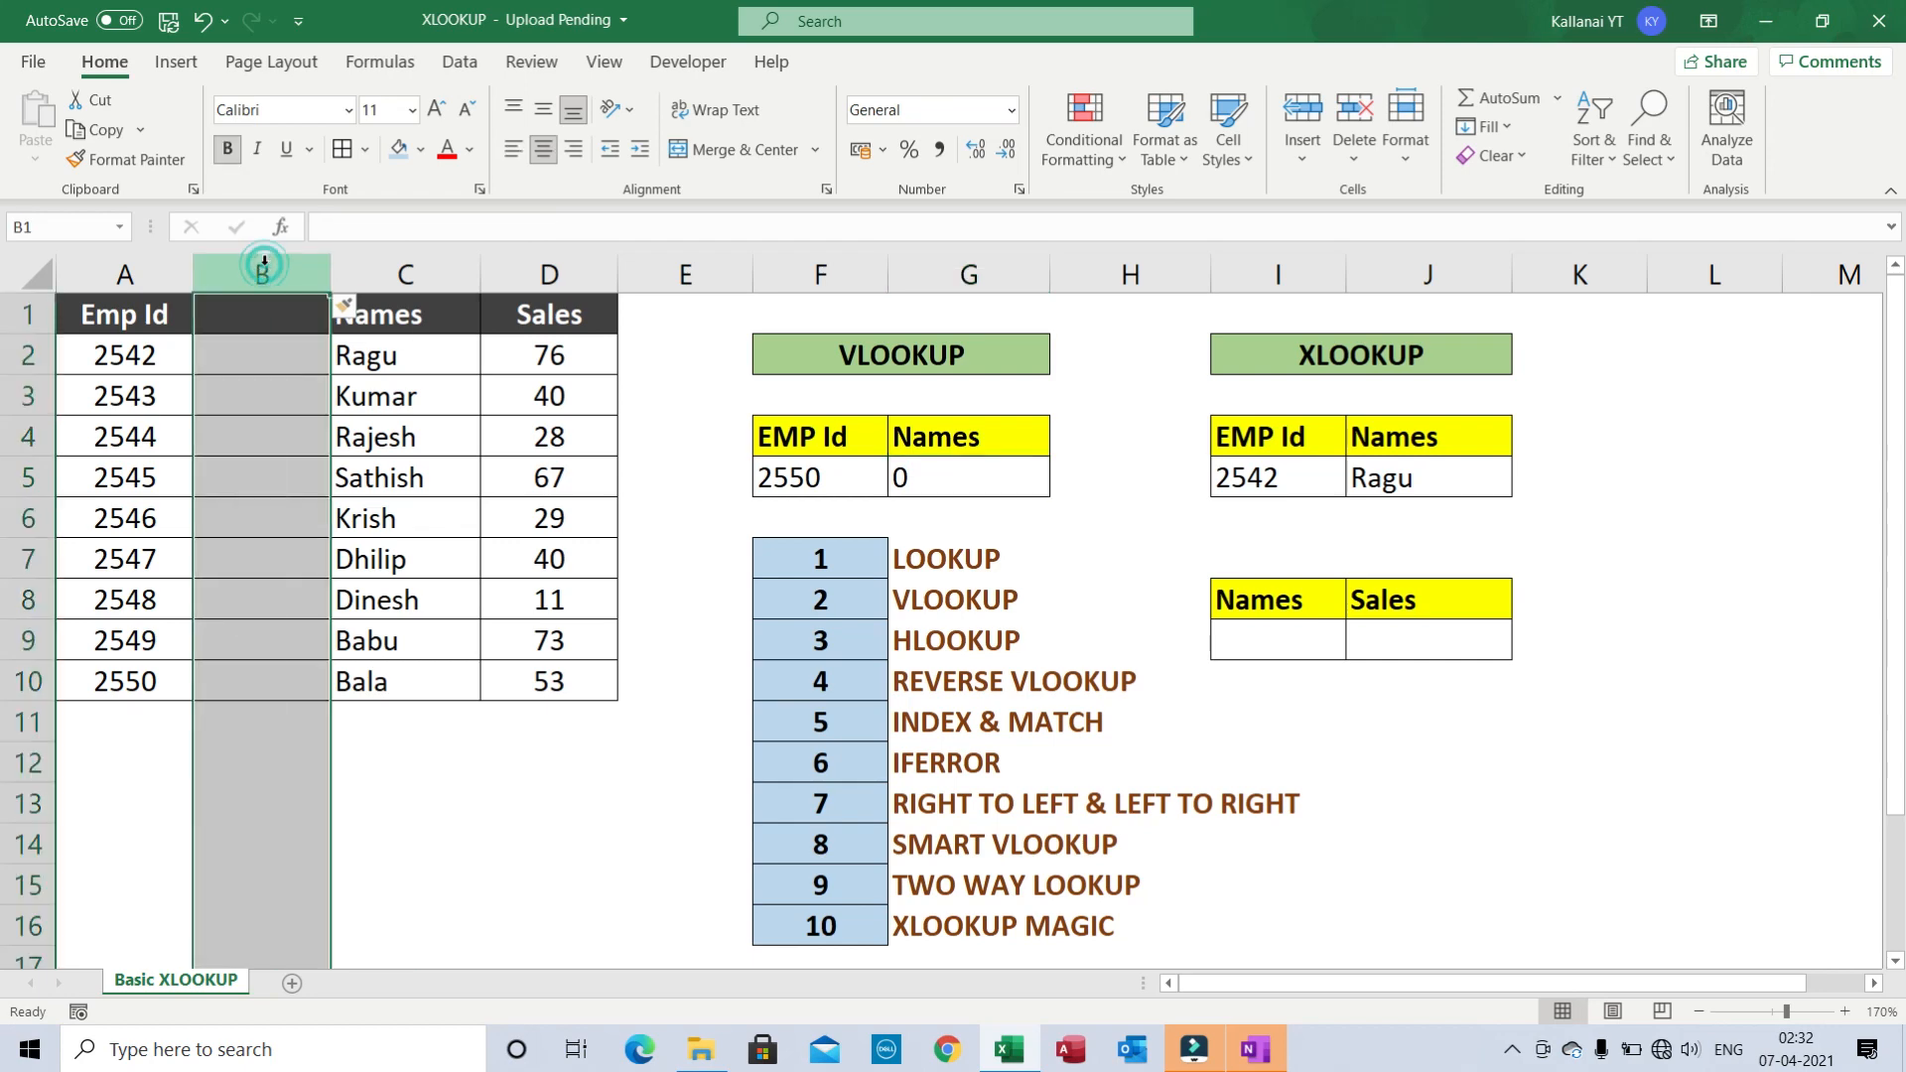
click(399, 348)
click(258, 274)
click(952, 486)
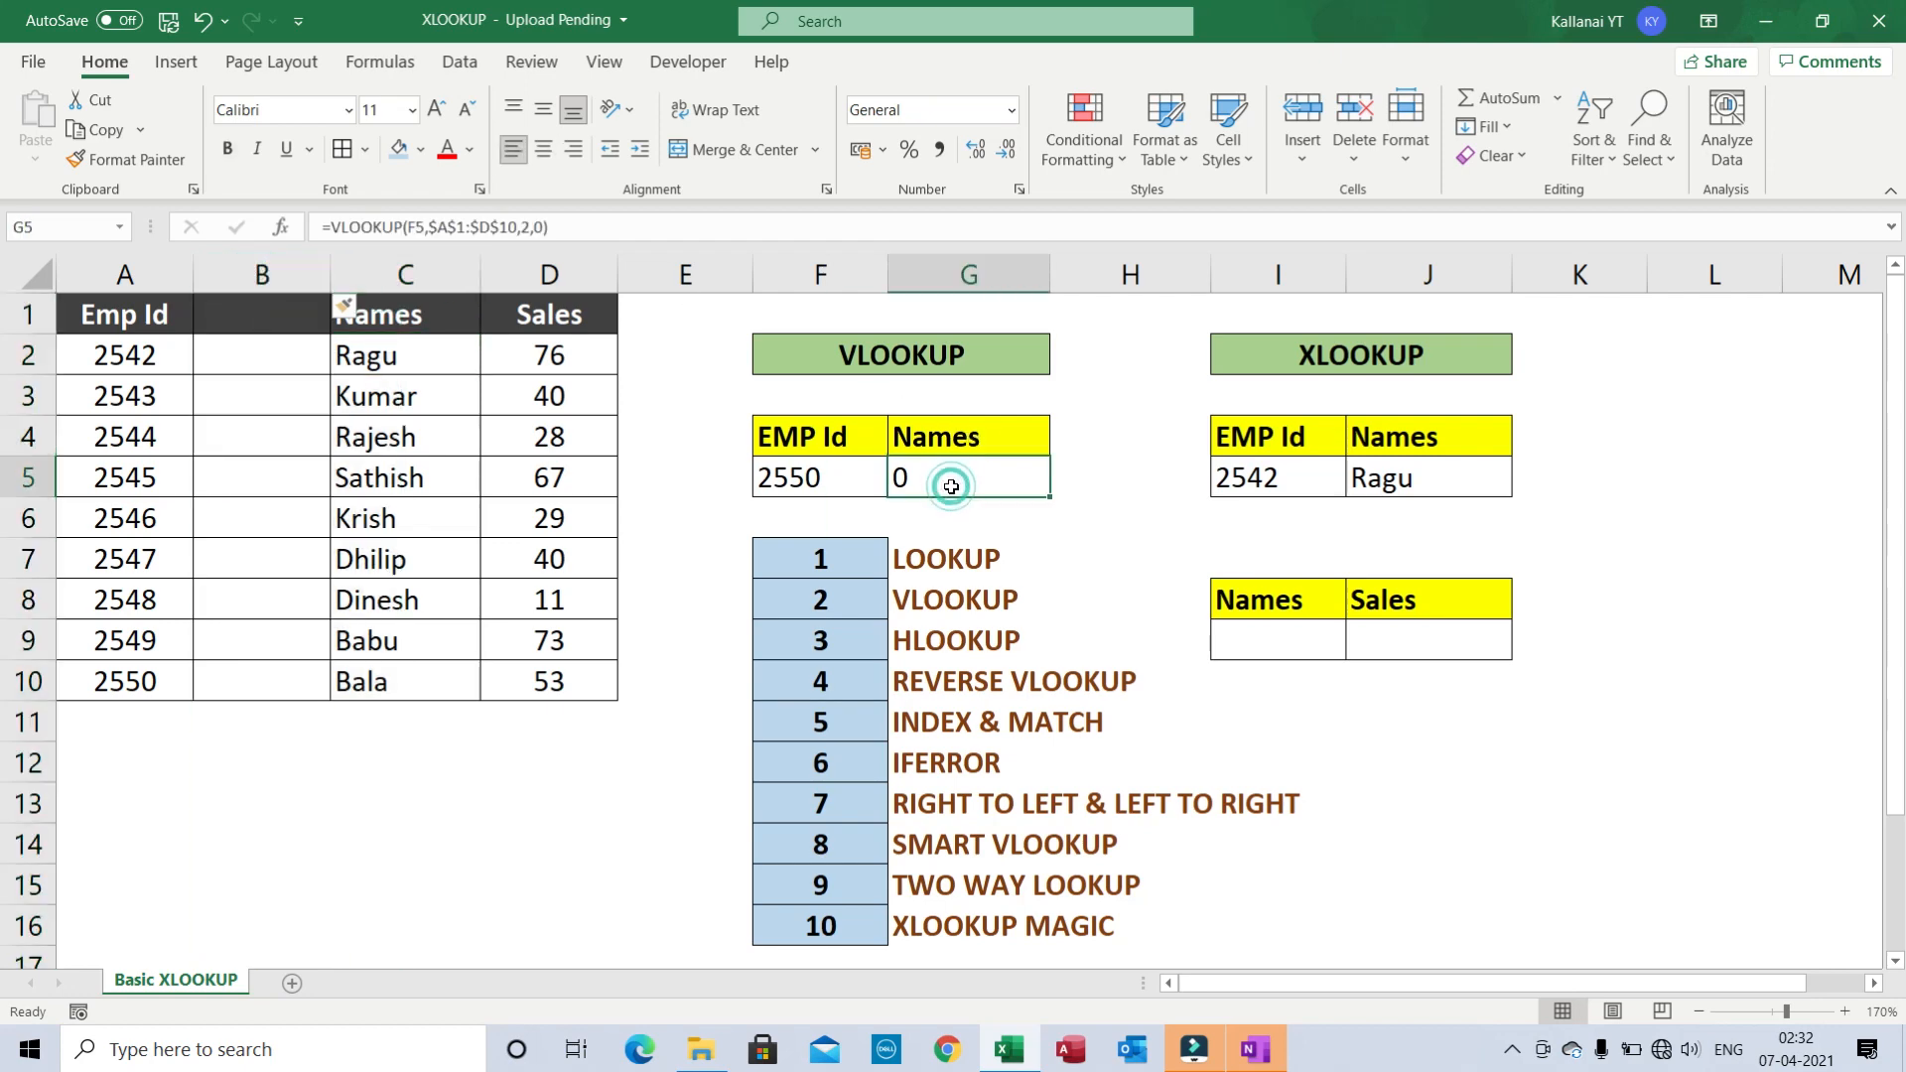
click(1382, 483)
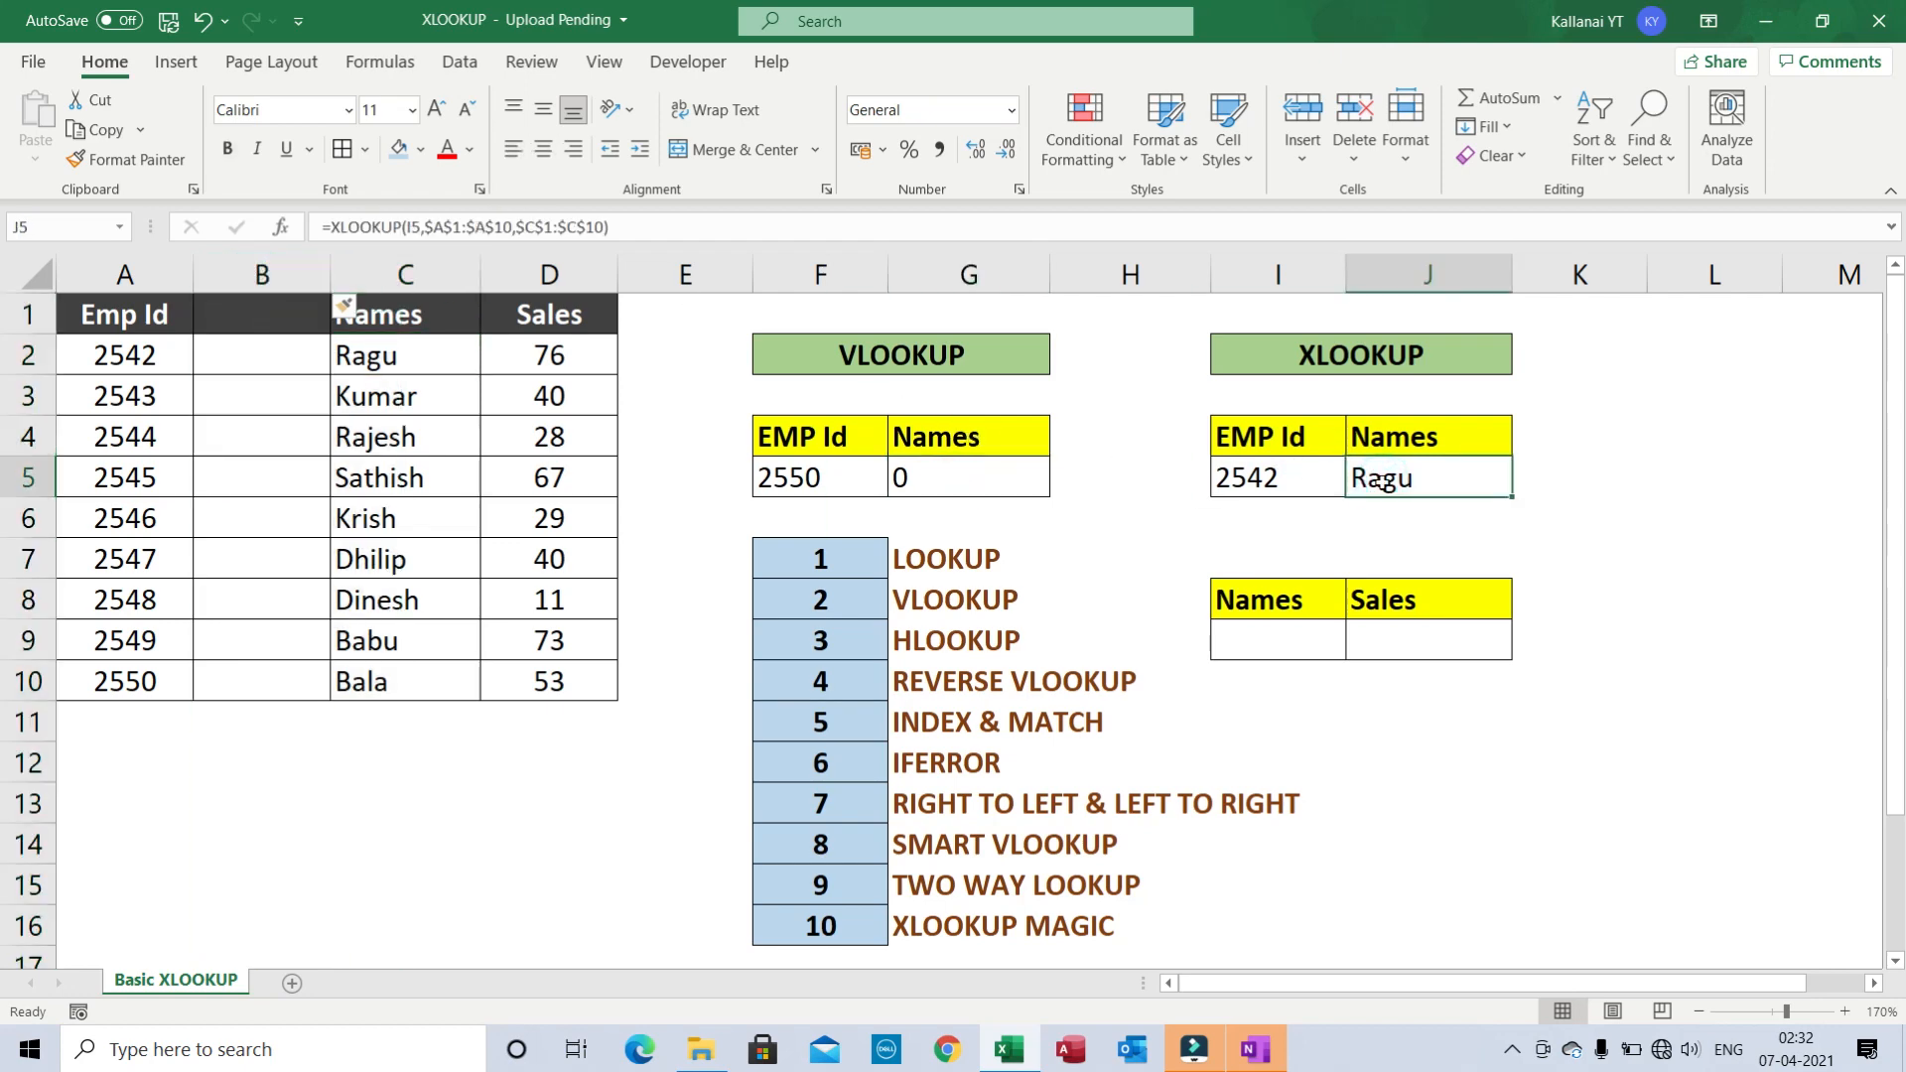
double_click(1382, 482)
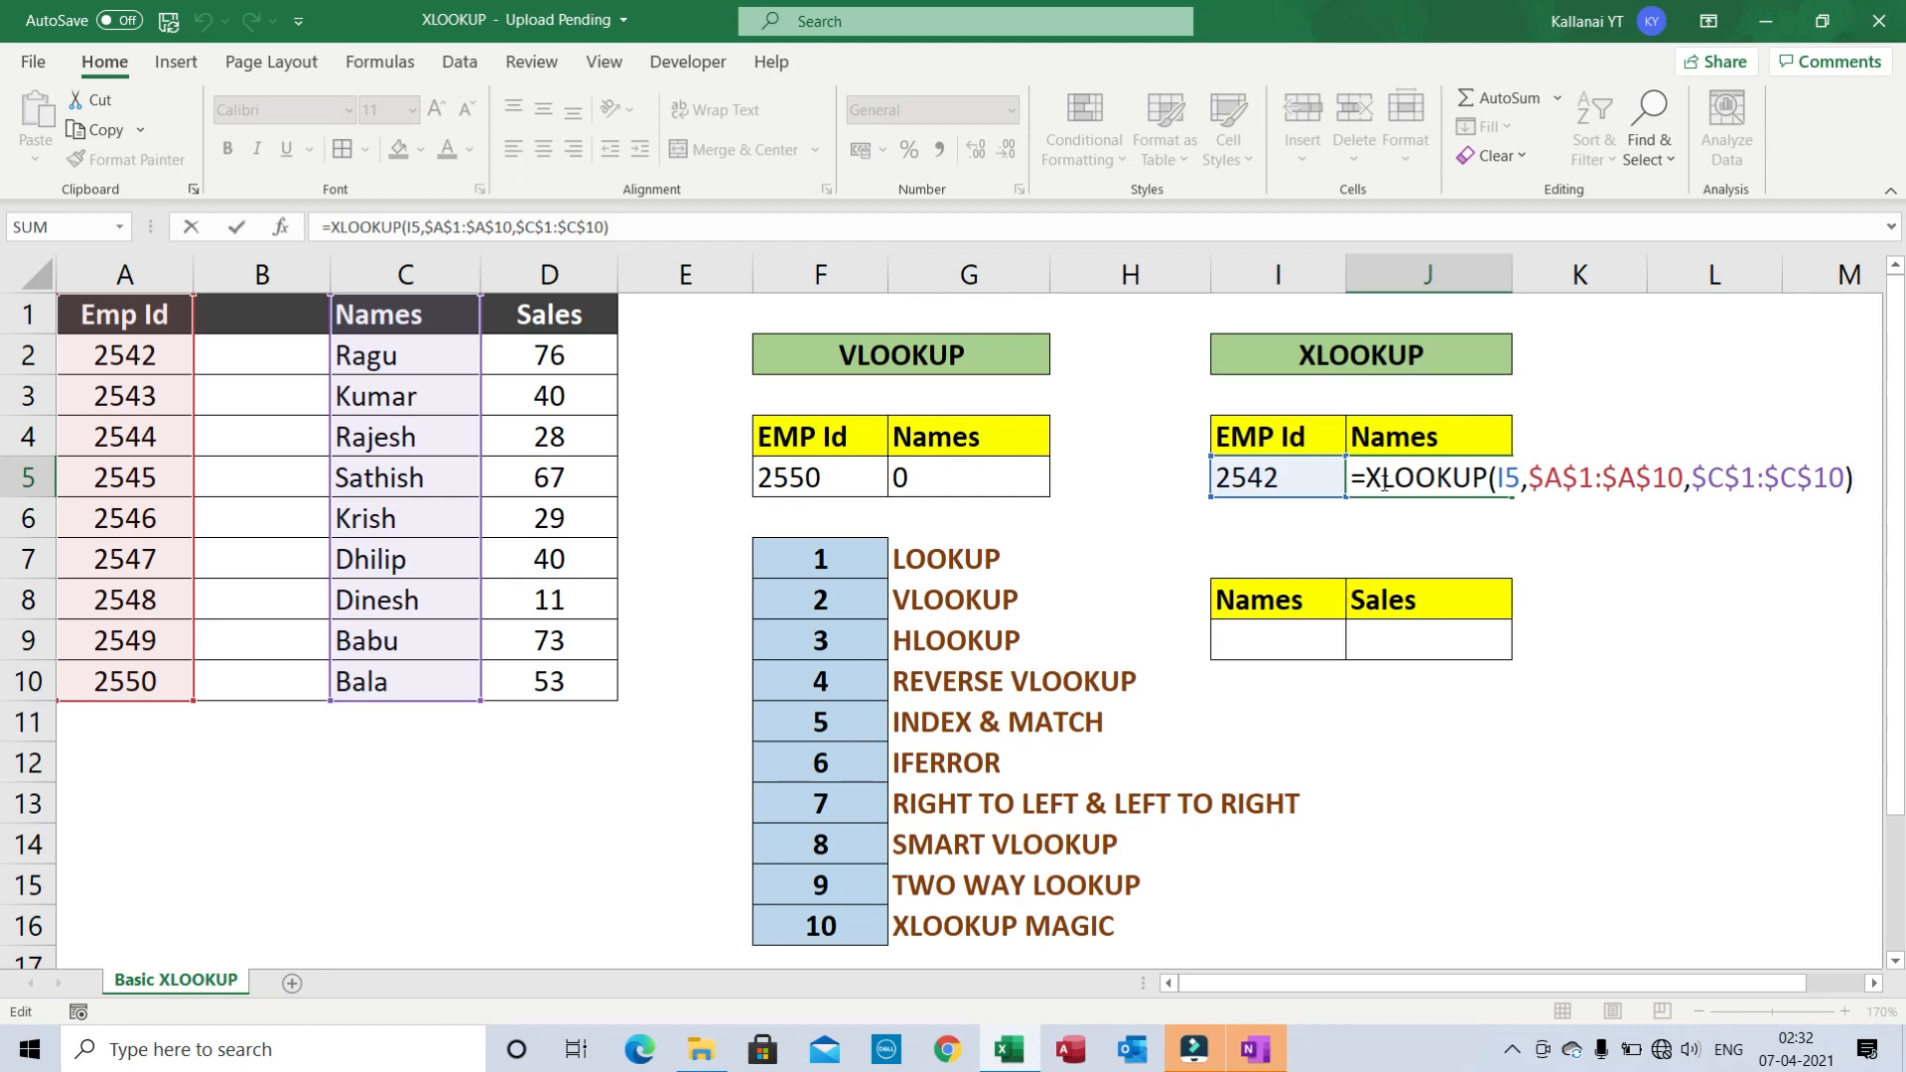
key(ctrl+Return)
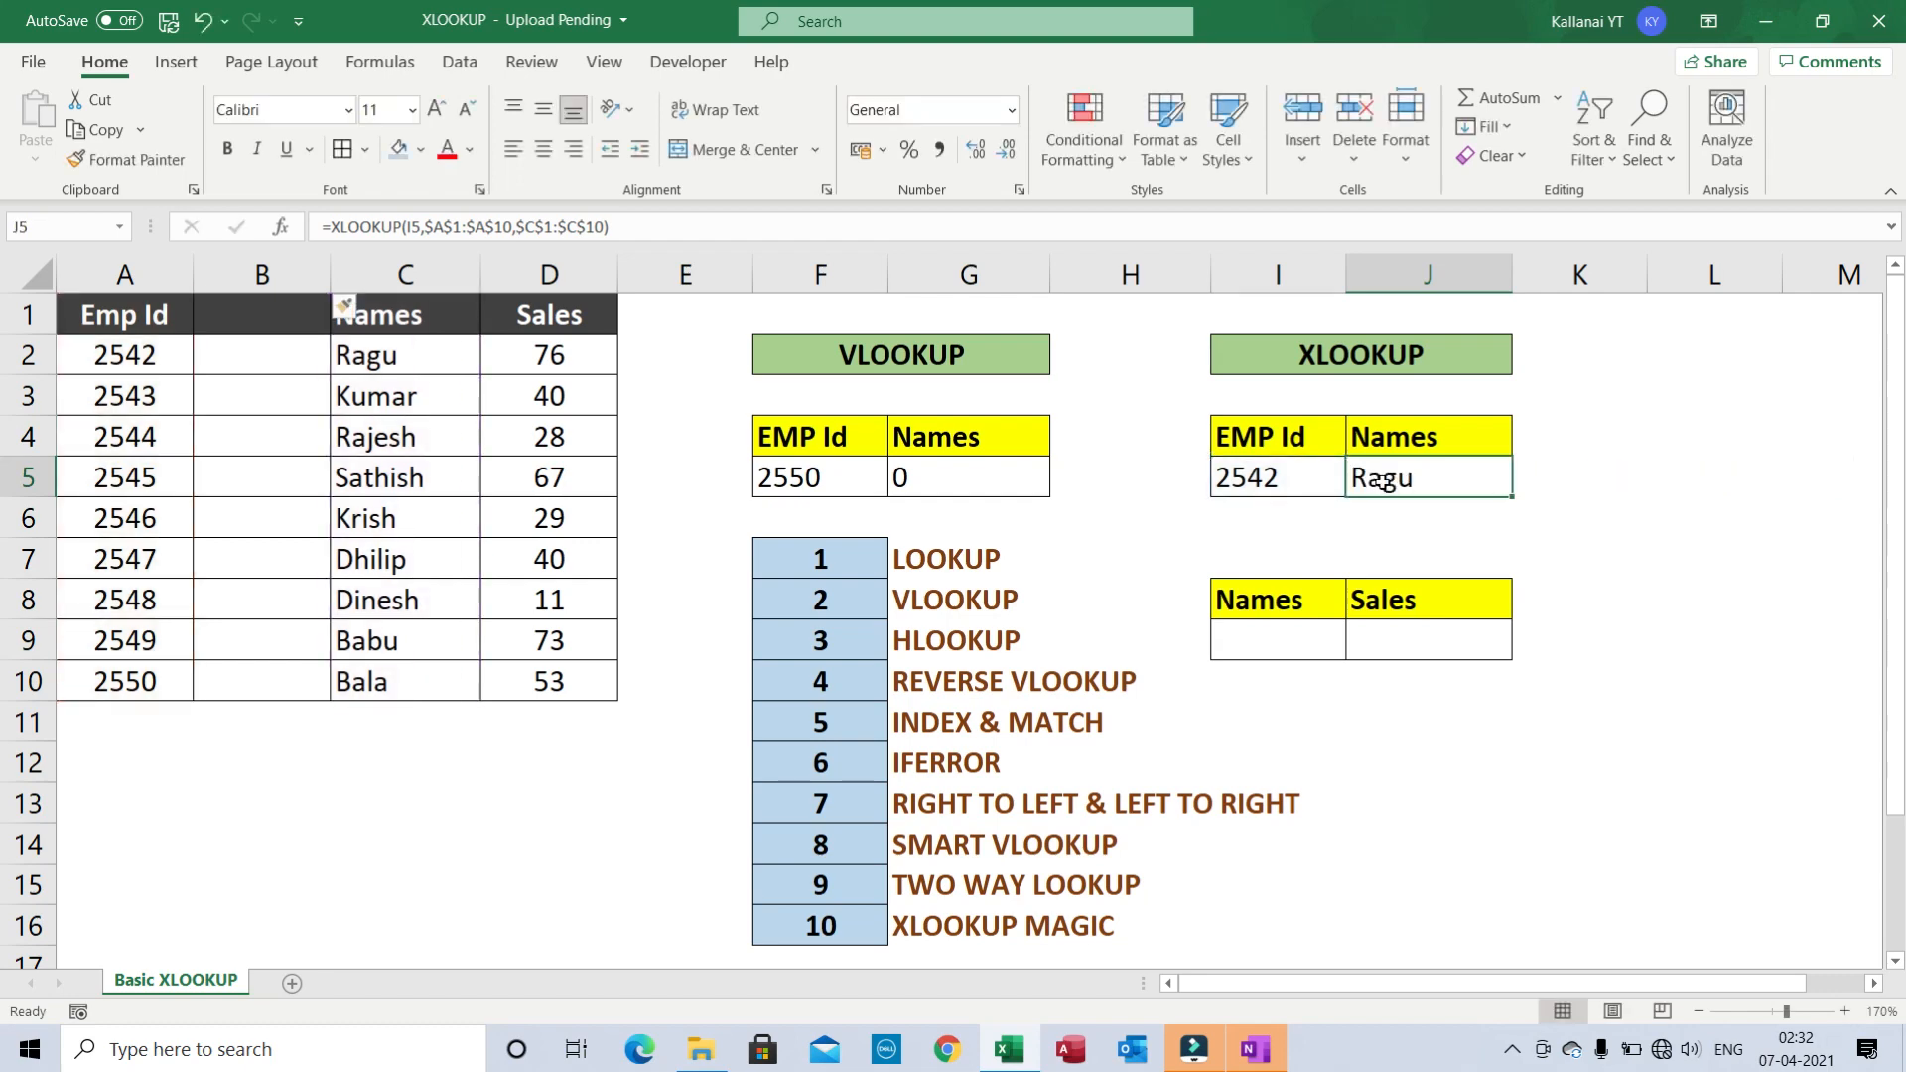
key(ctrl+z)
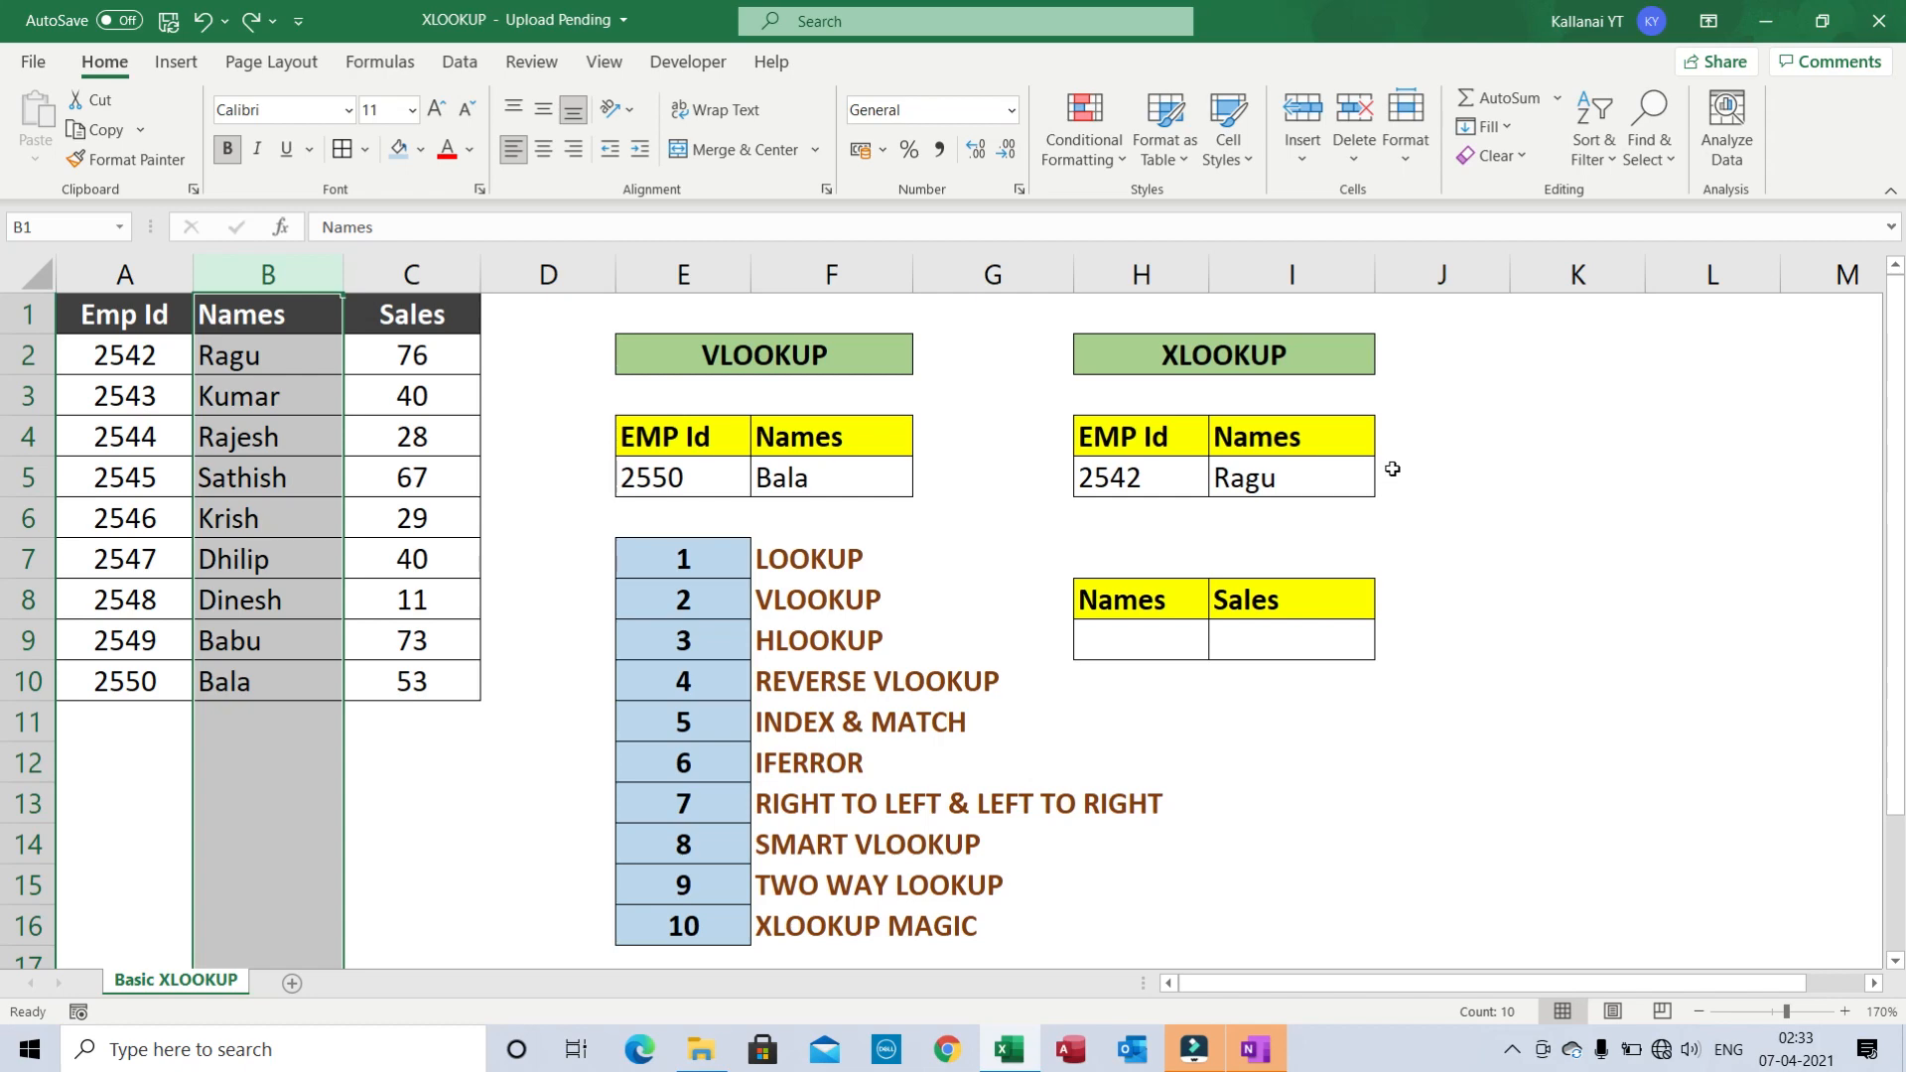
- Enter 2547 in the cell under Names in the Names–Sales lookup table
click(1248, 478)
click(1116, 498)
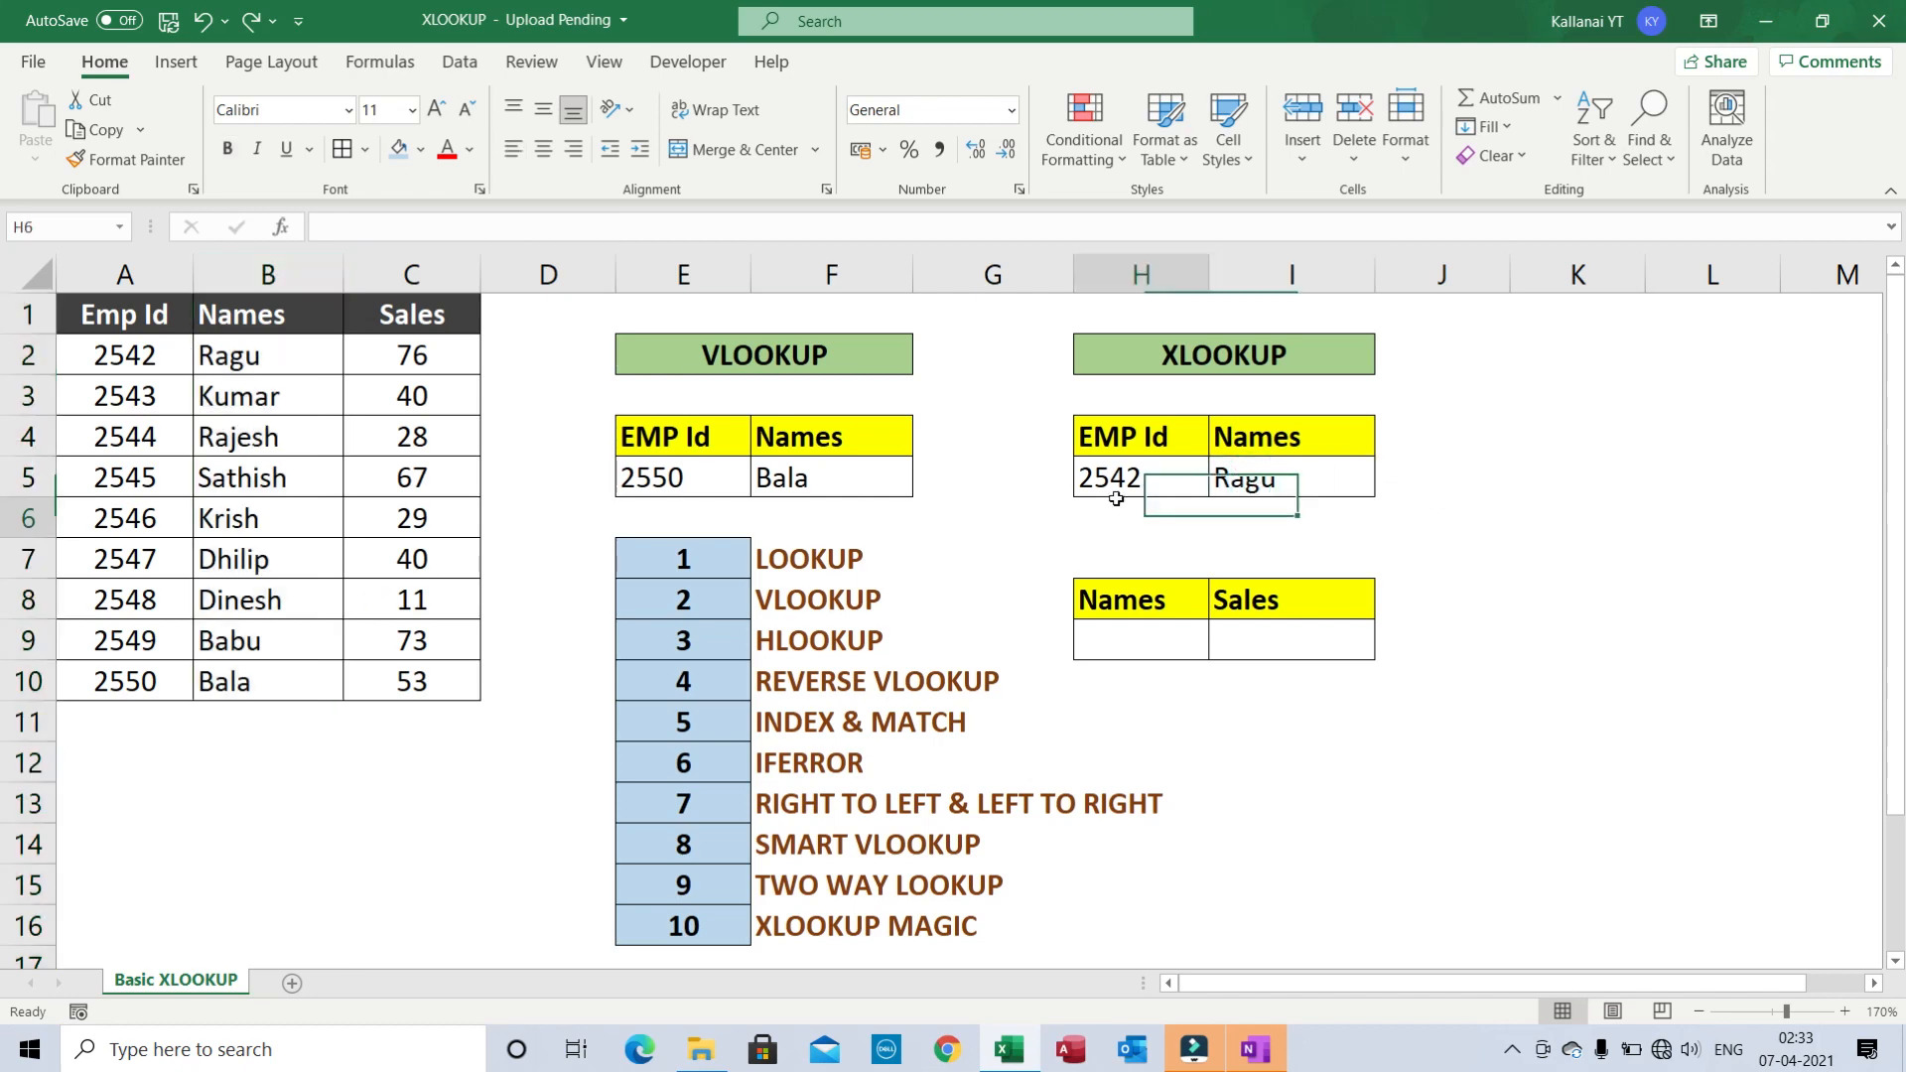
click(1032, 470)
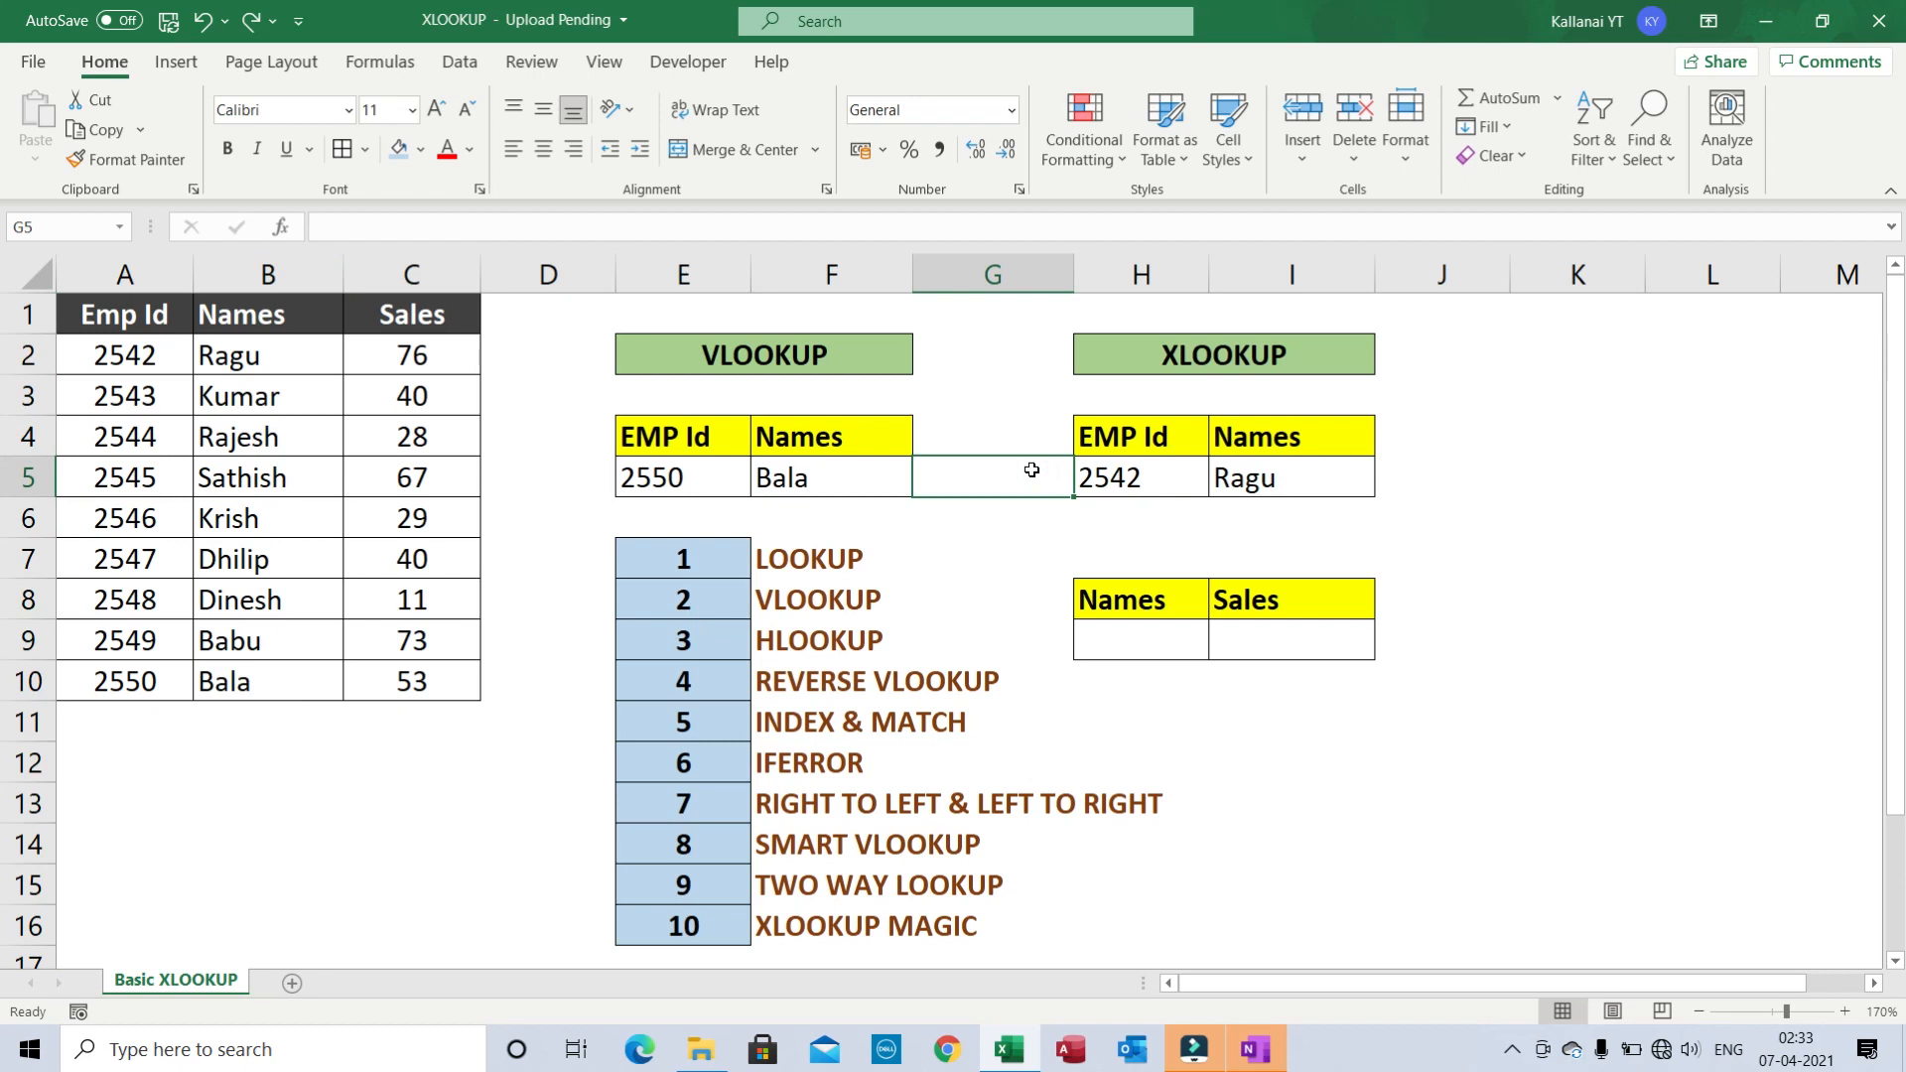
click(1176, 479)
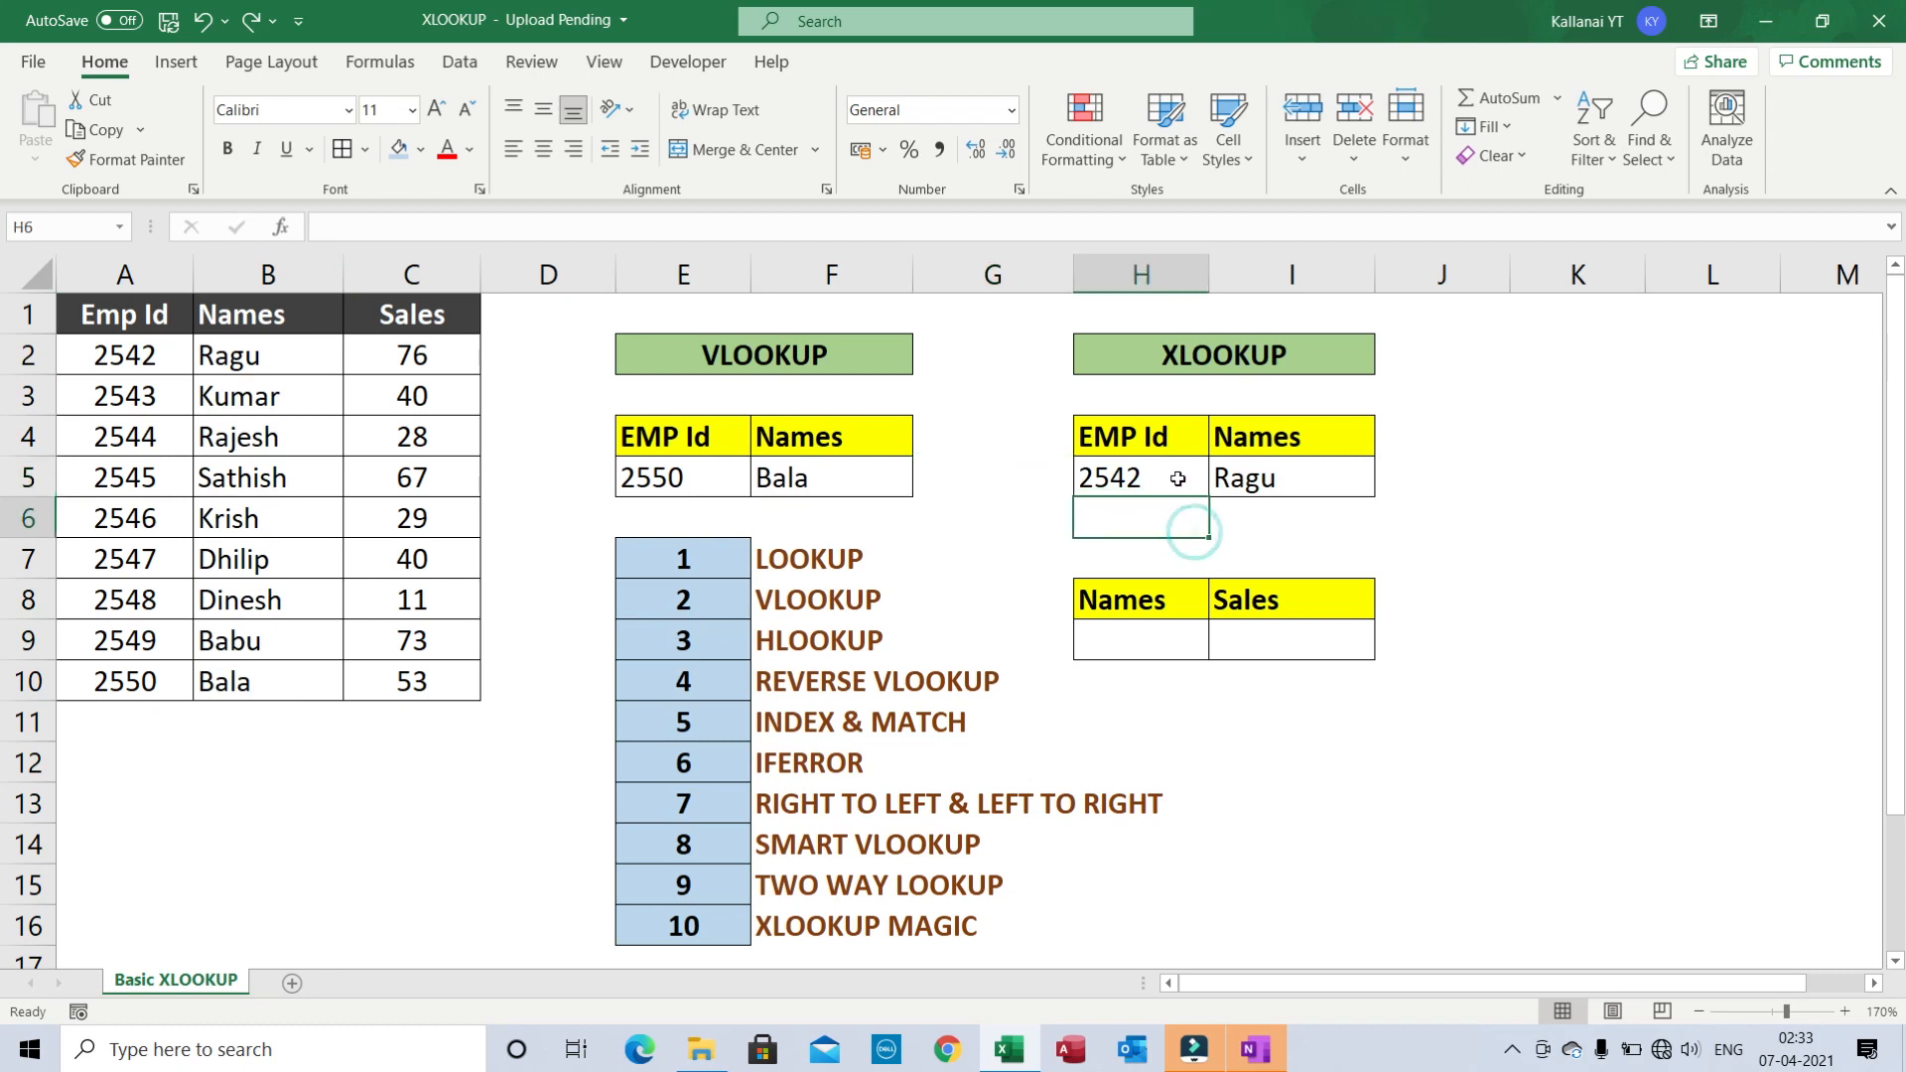
key(Right)
key(Right)
key(Left)
key(Left)
key(Left)
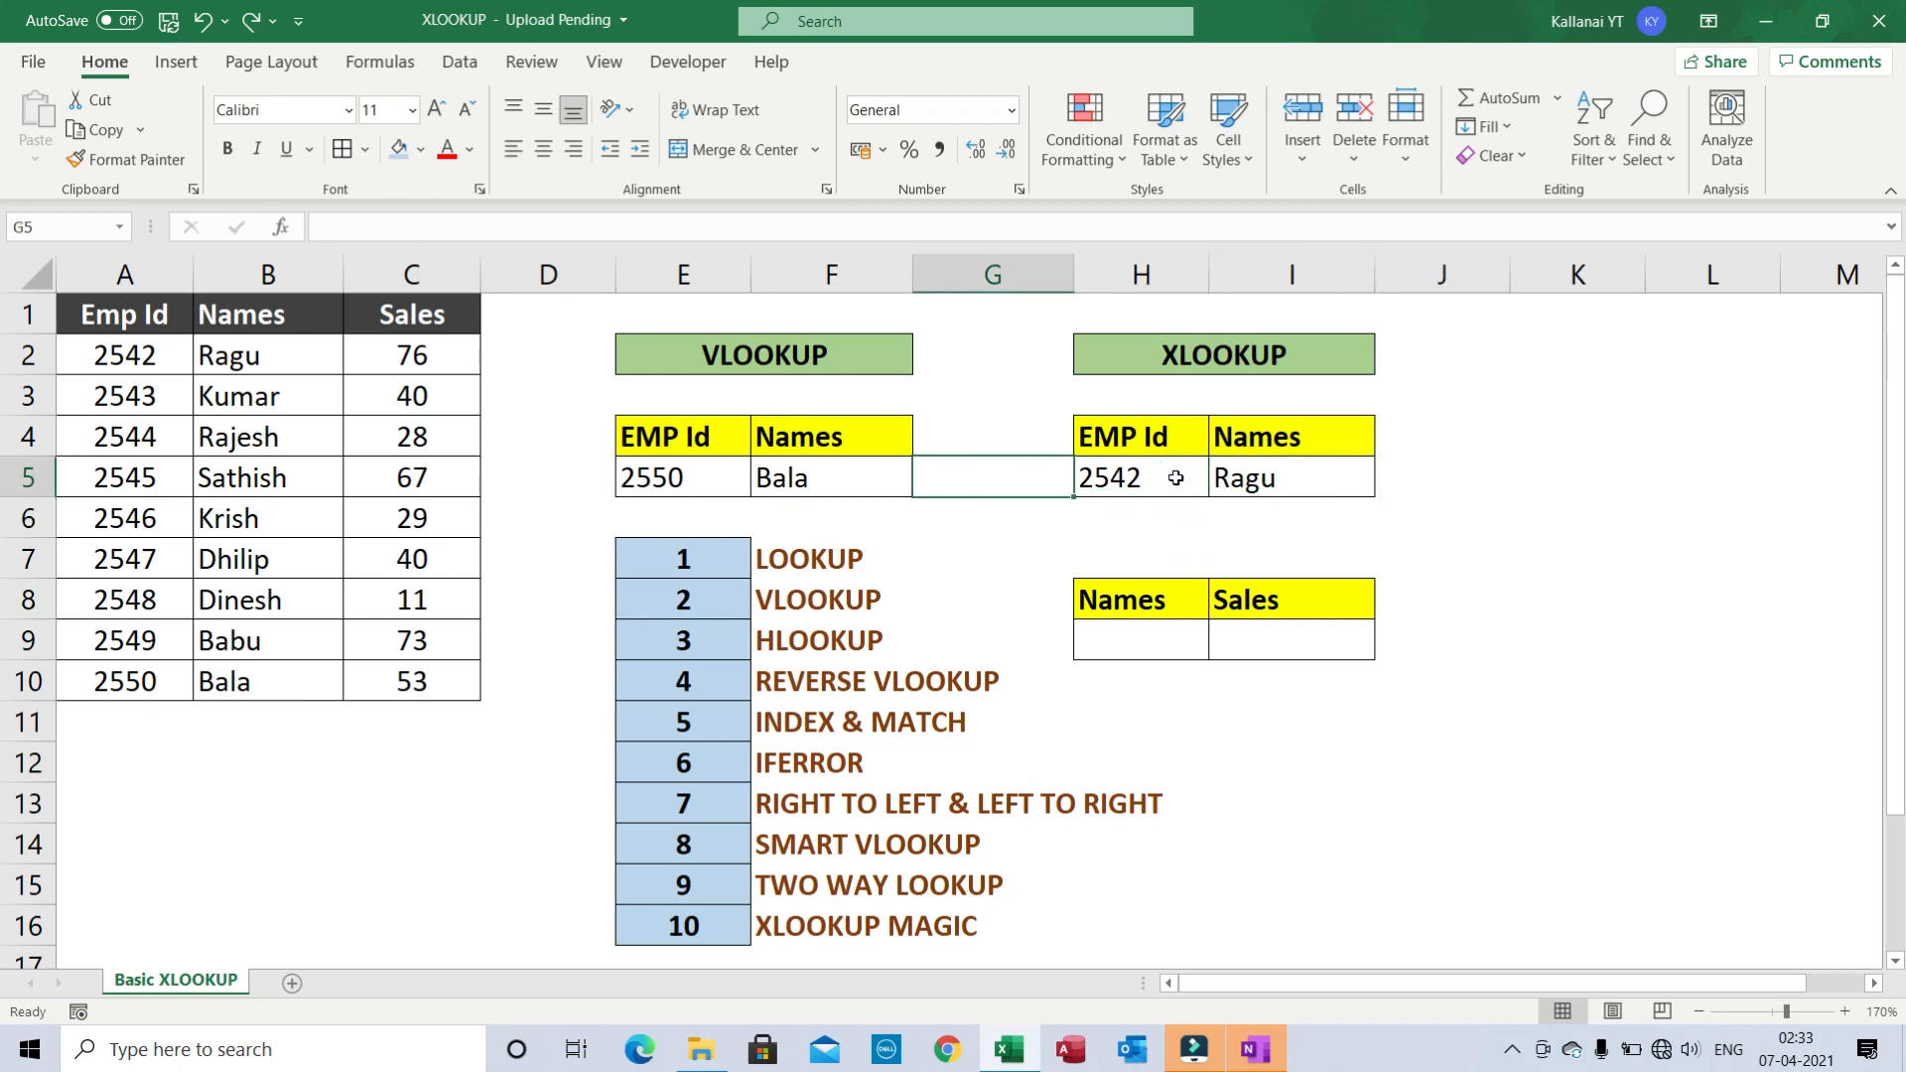
key(Right)
key(Right)
key(Left)
key(Left)
key(Right)
key(Down)
key(Down)
key(Down)
key(Down)
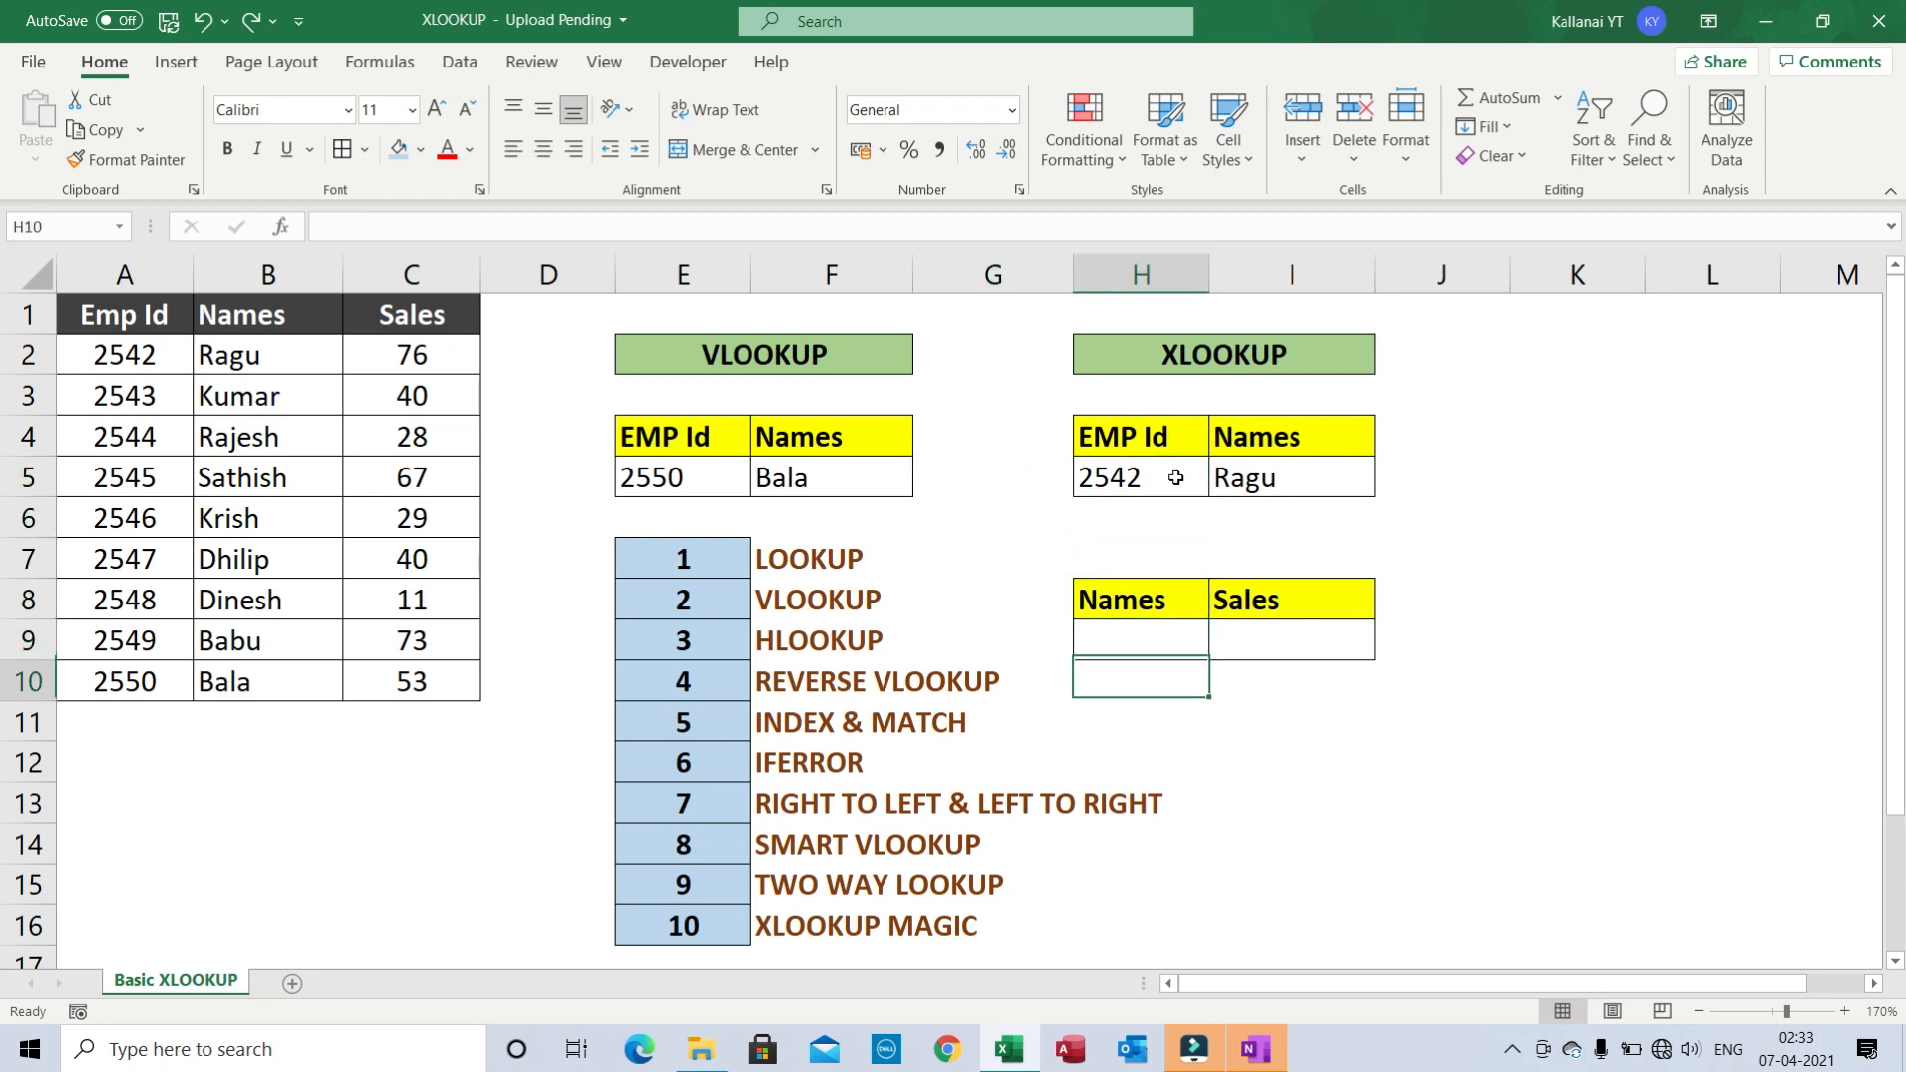
key(Up)
key(Down)
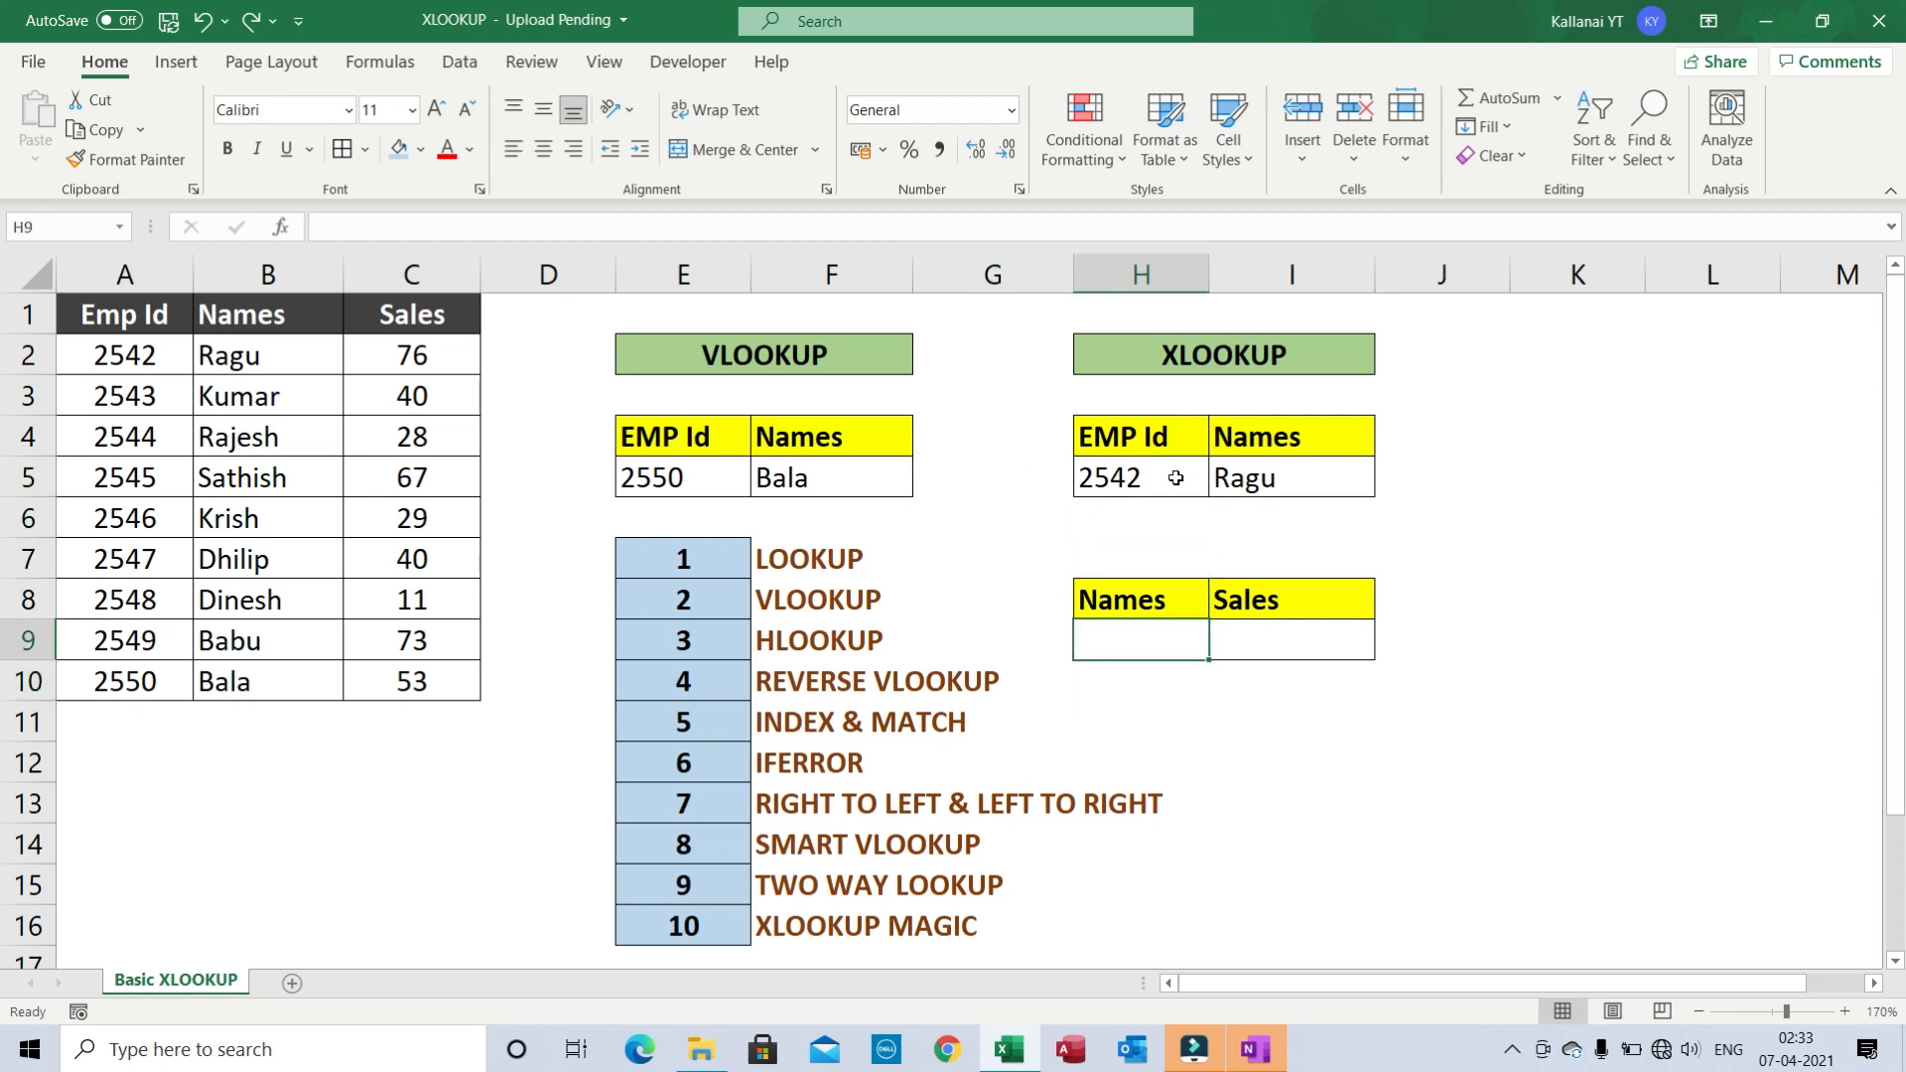
text(2547)
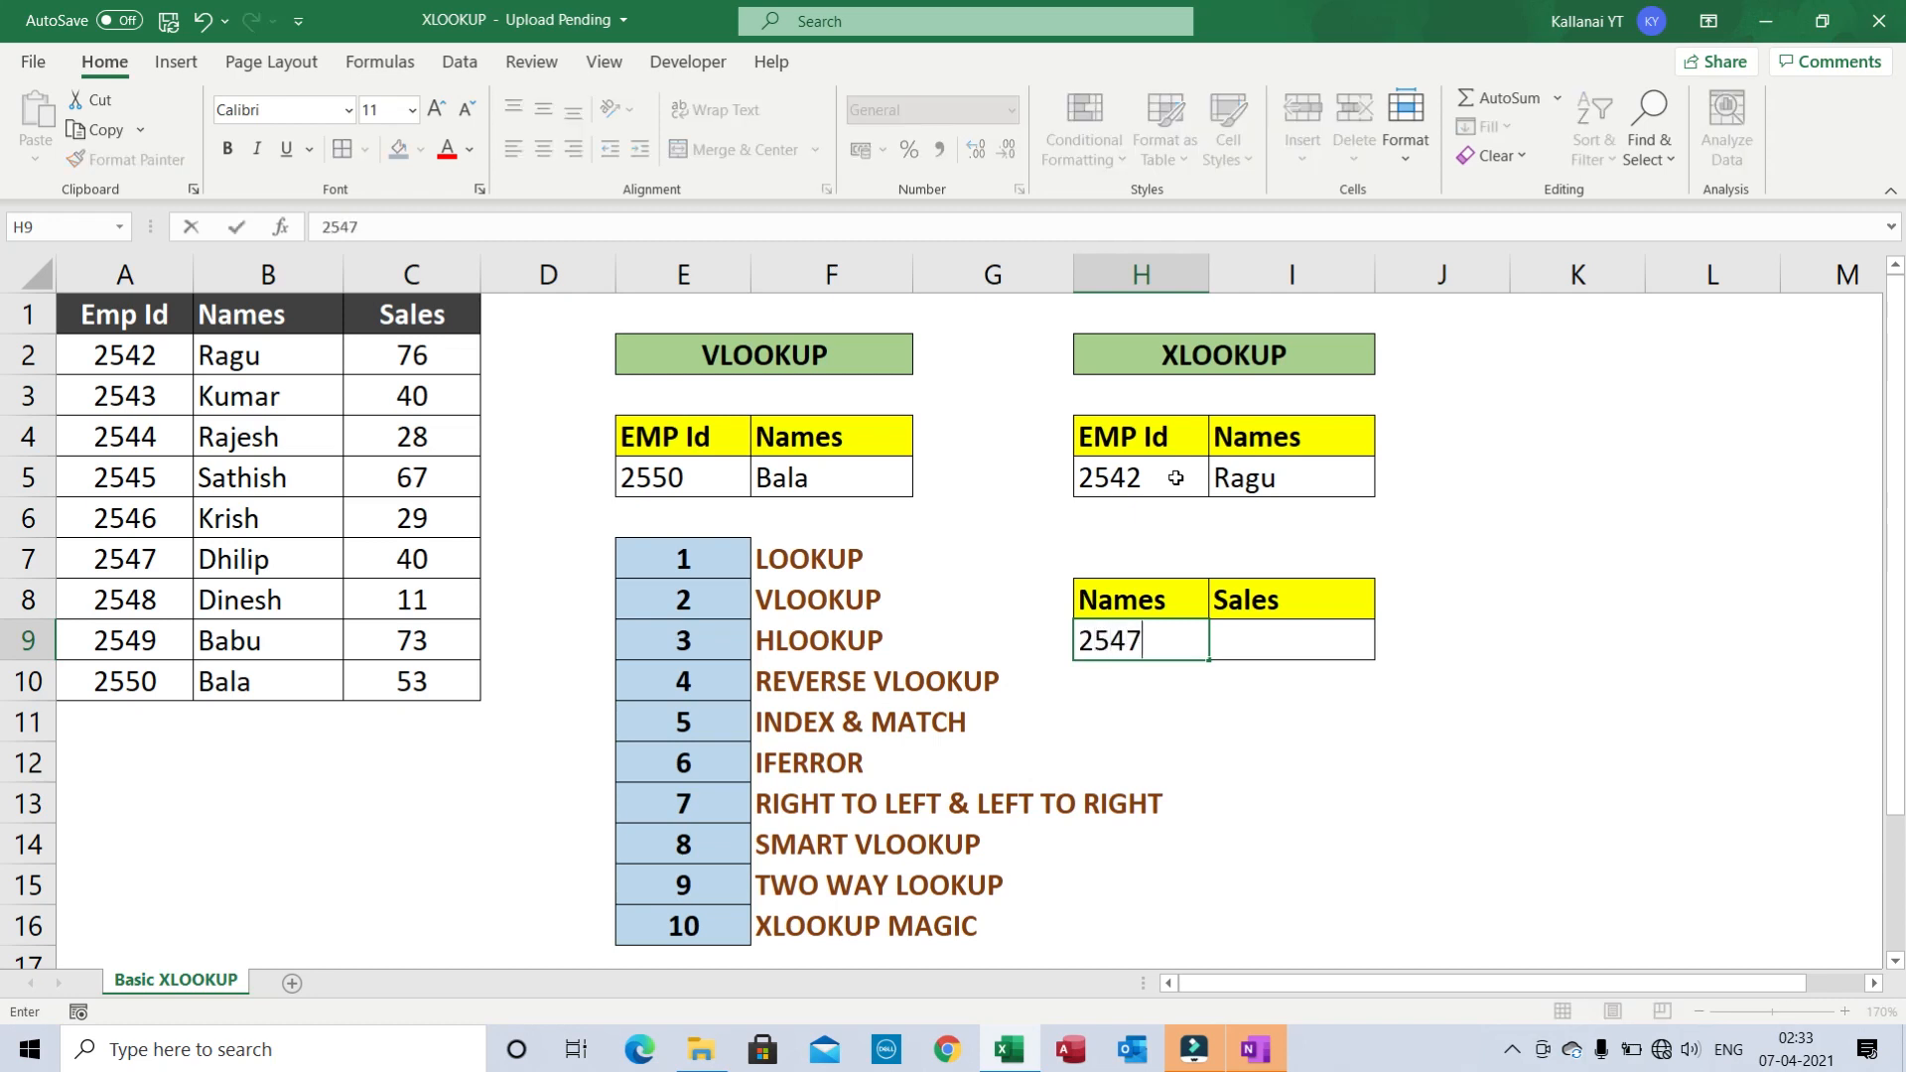
key(Return)
- Replace it with the name Babu in H9 and go to the Sales cell I9
key(Up)
key(shift+Up)
key(shift+Down)
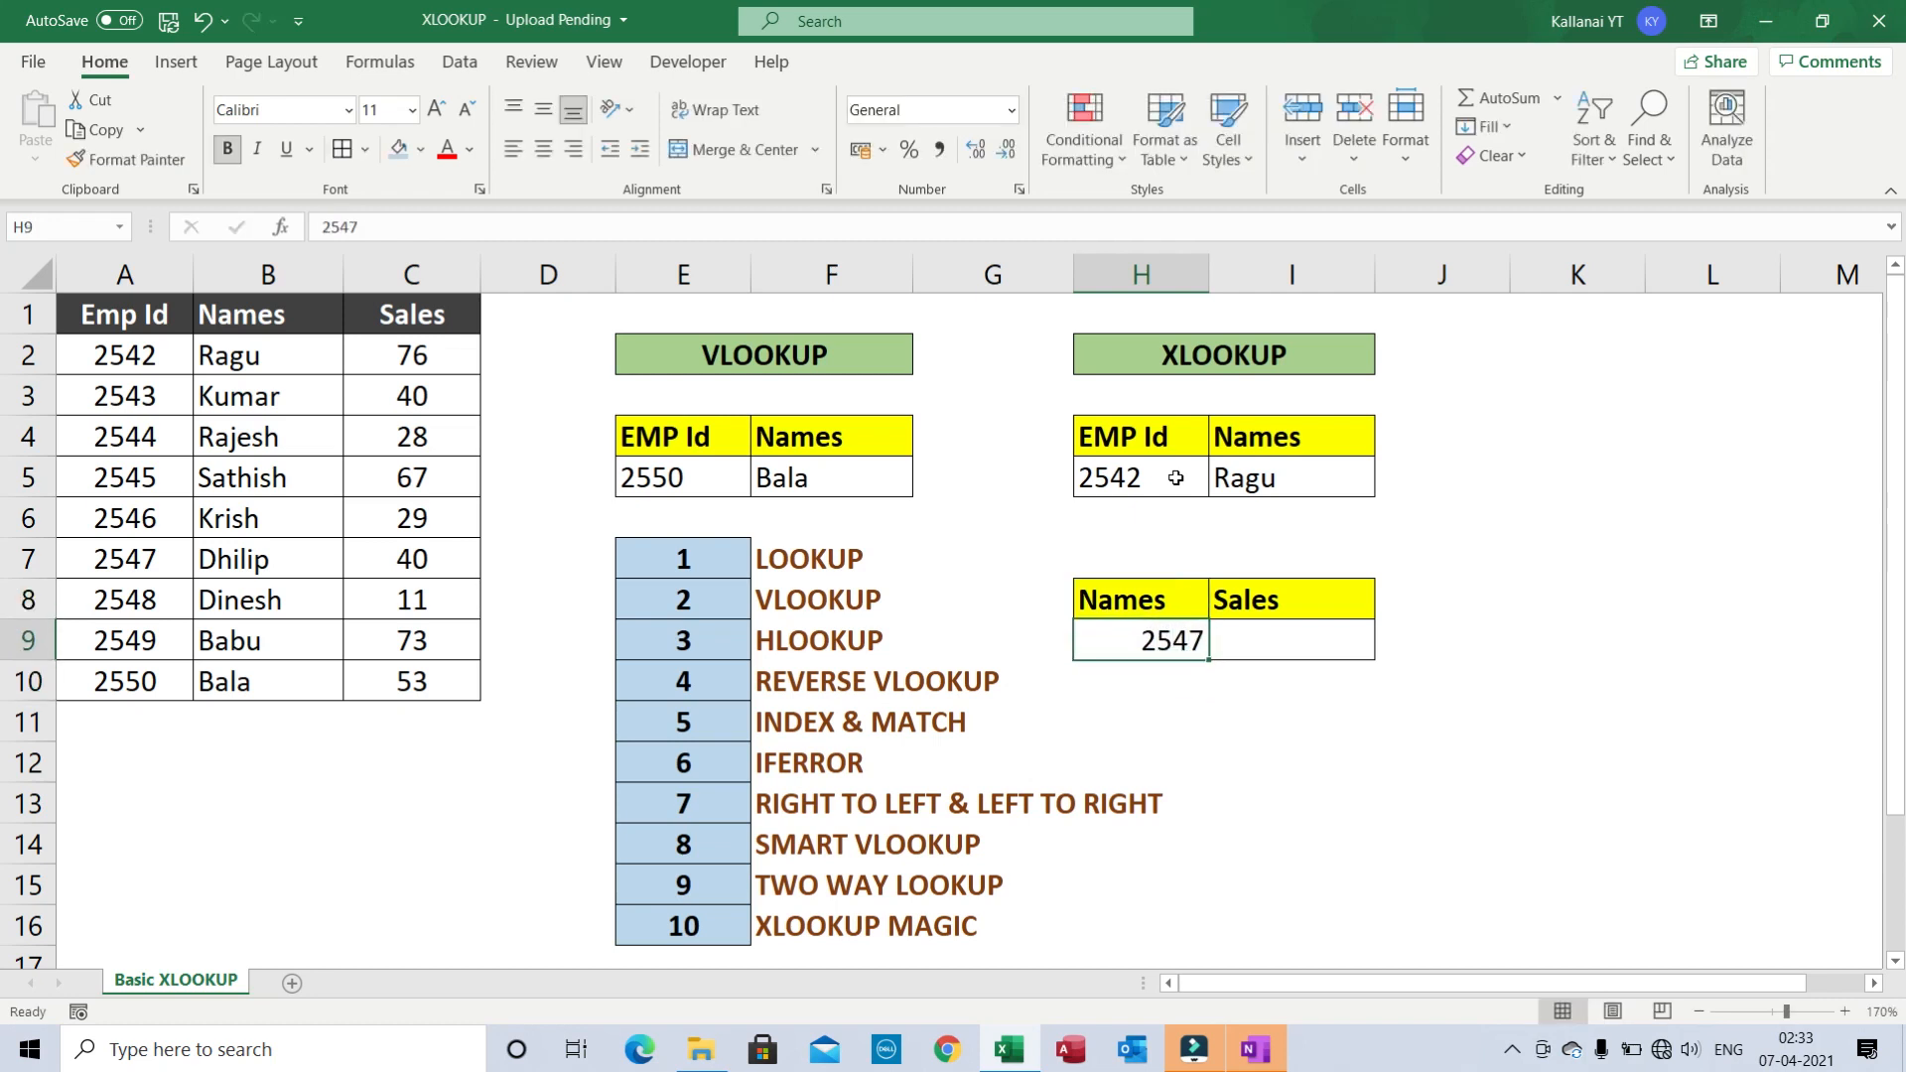
text(Babi)
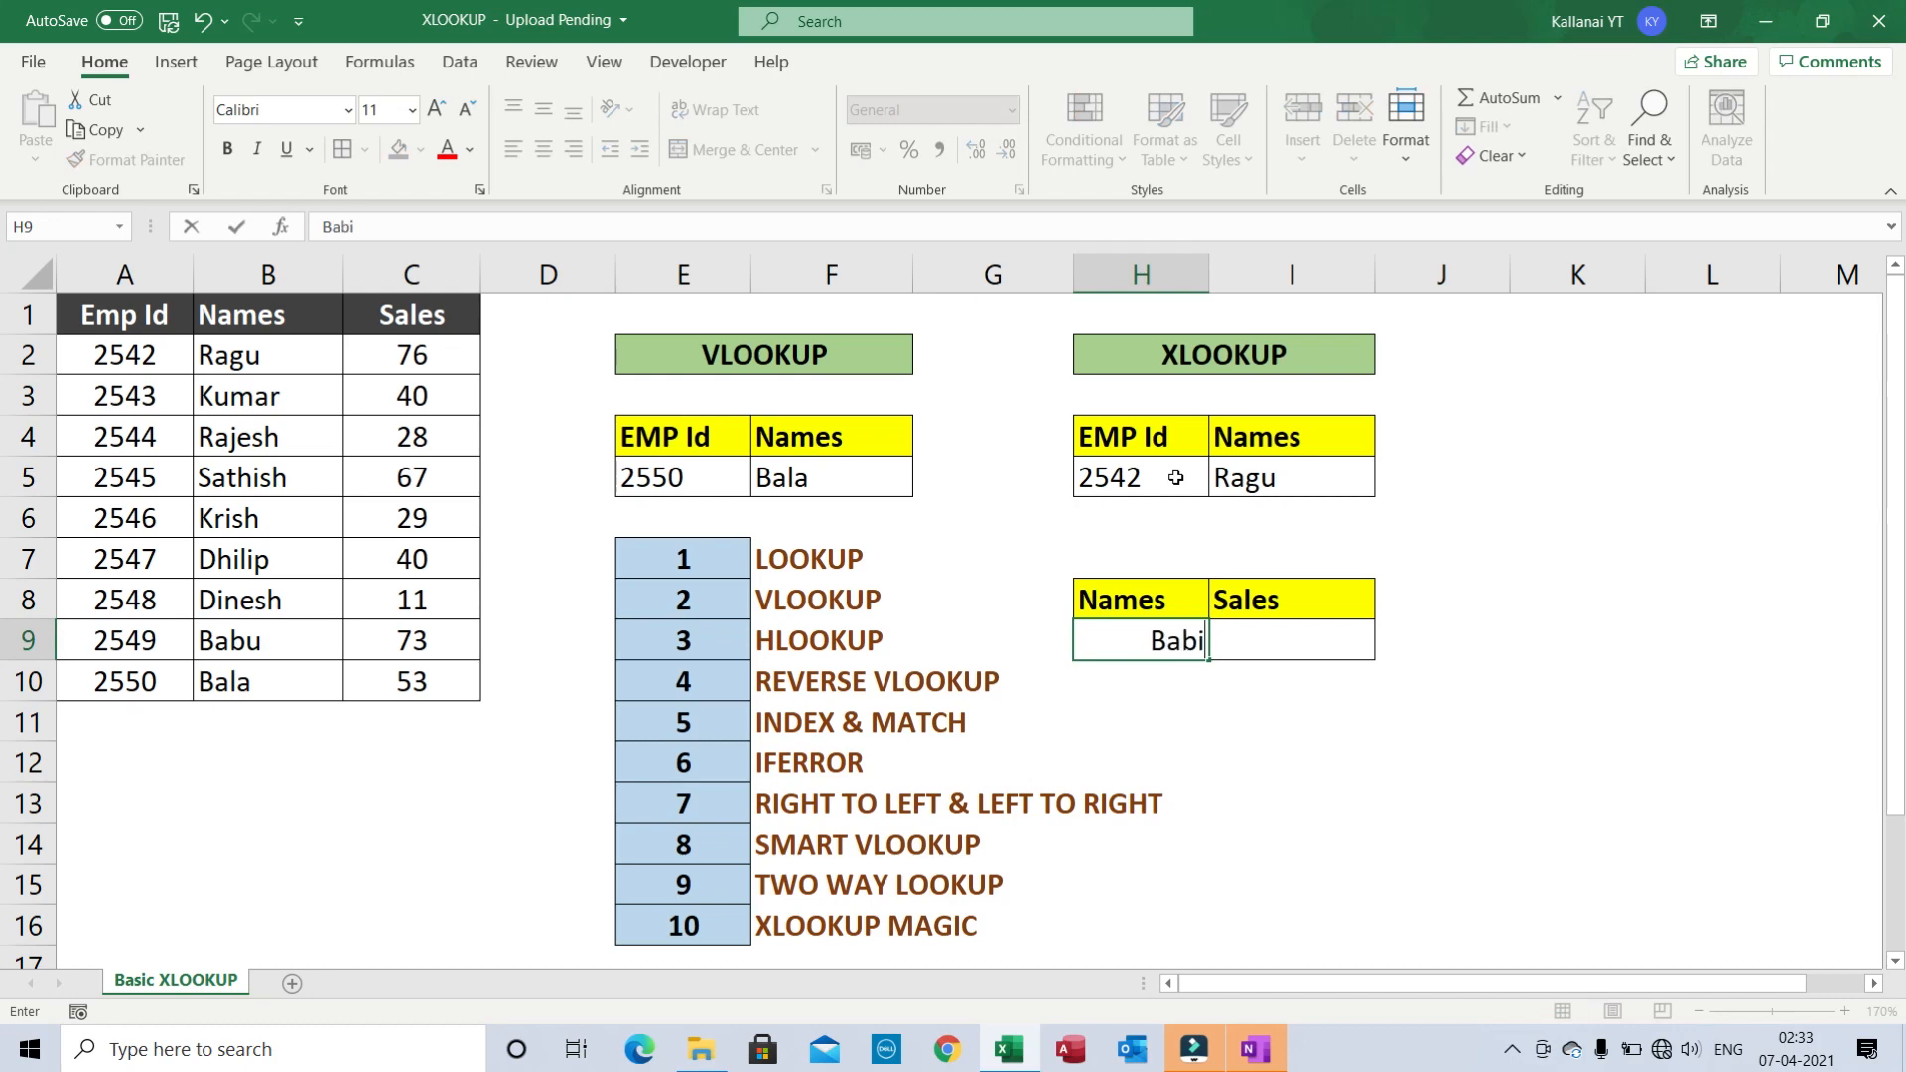
key(BackSpace)
text(u)
key(Return)
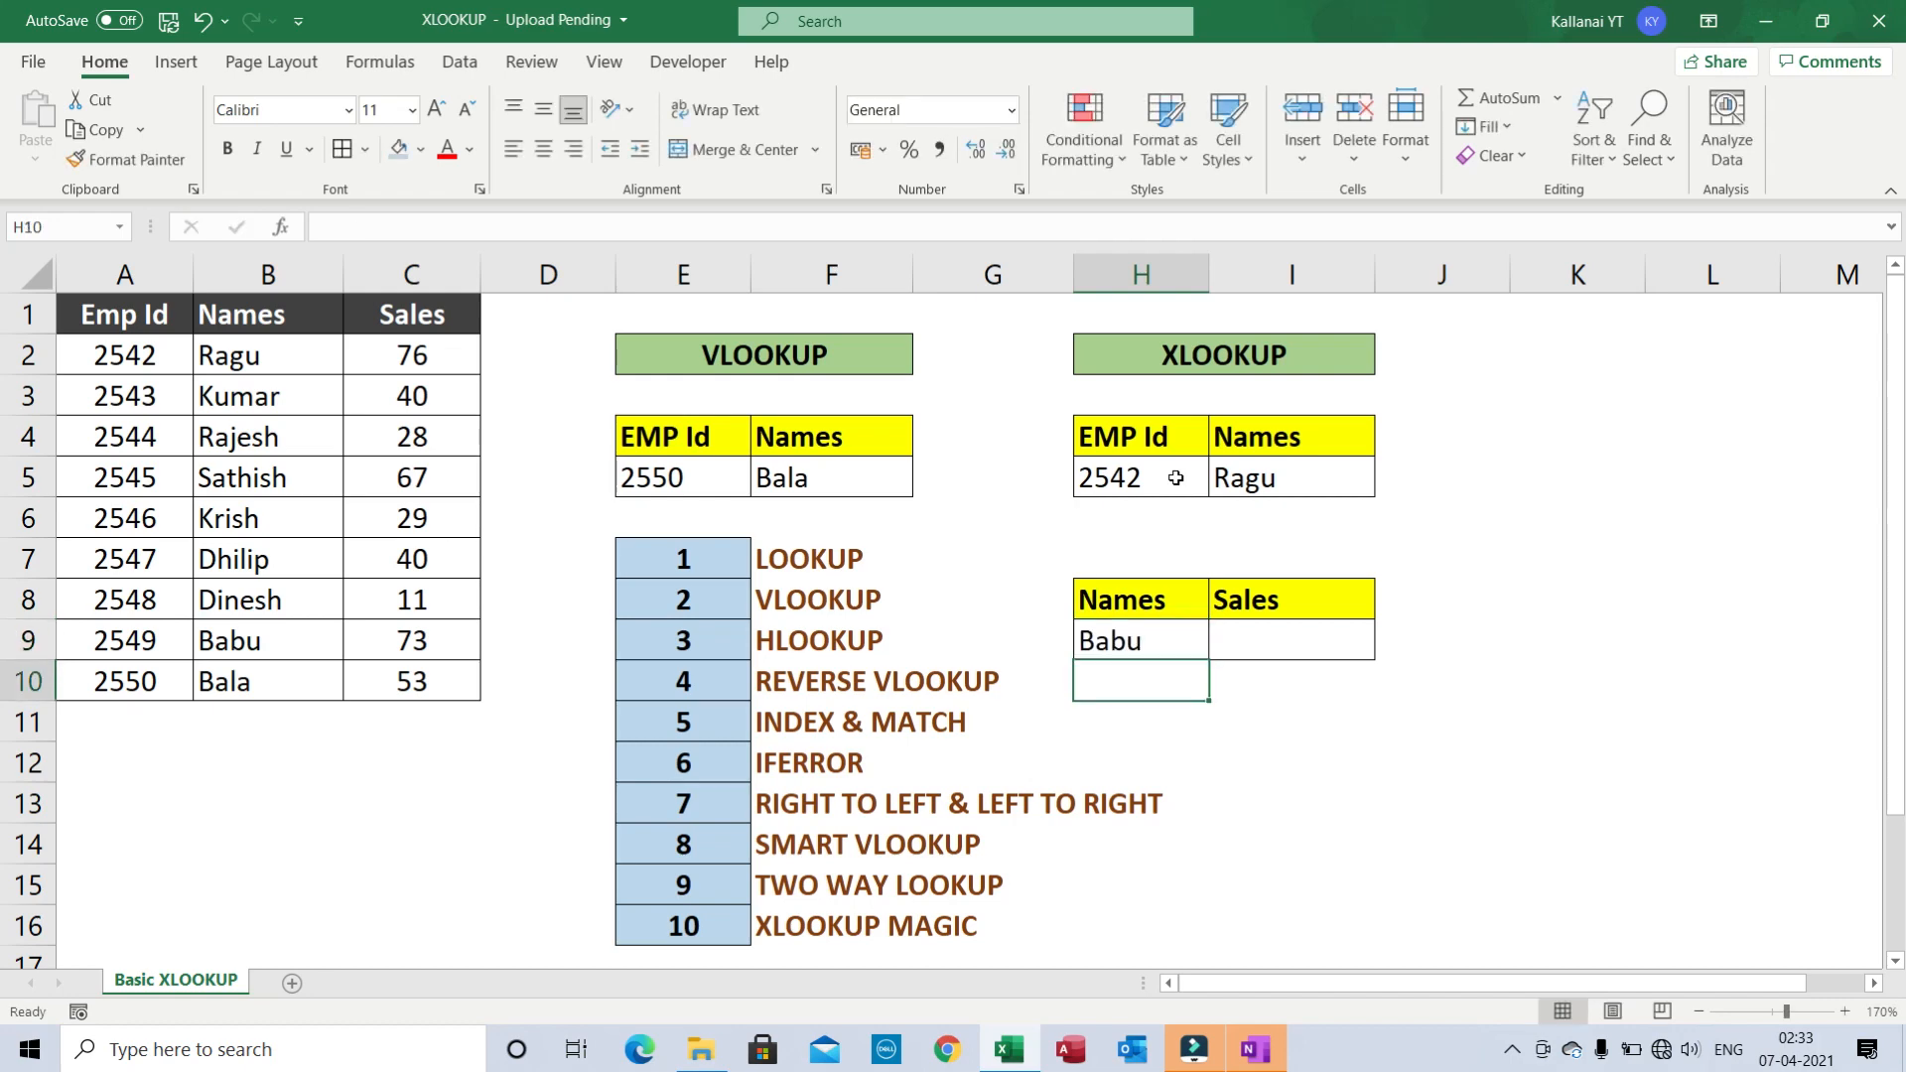
key(Up)
key(Right)
- Start an XLOOKUP in I9 with H9 as lookup value and locked range $B$1:$B$10
text(=)
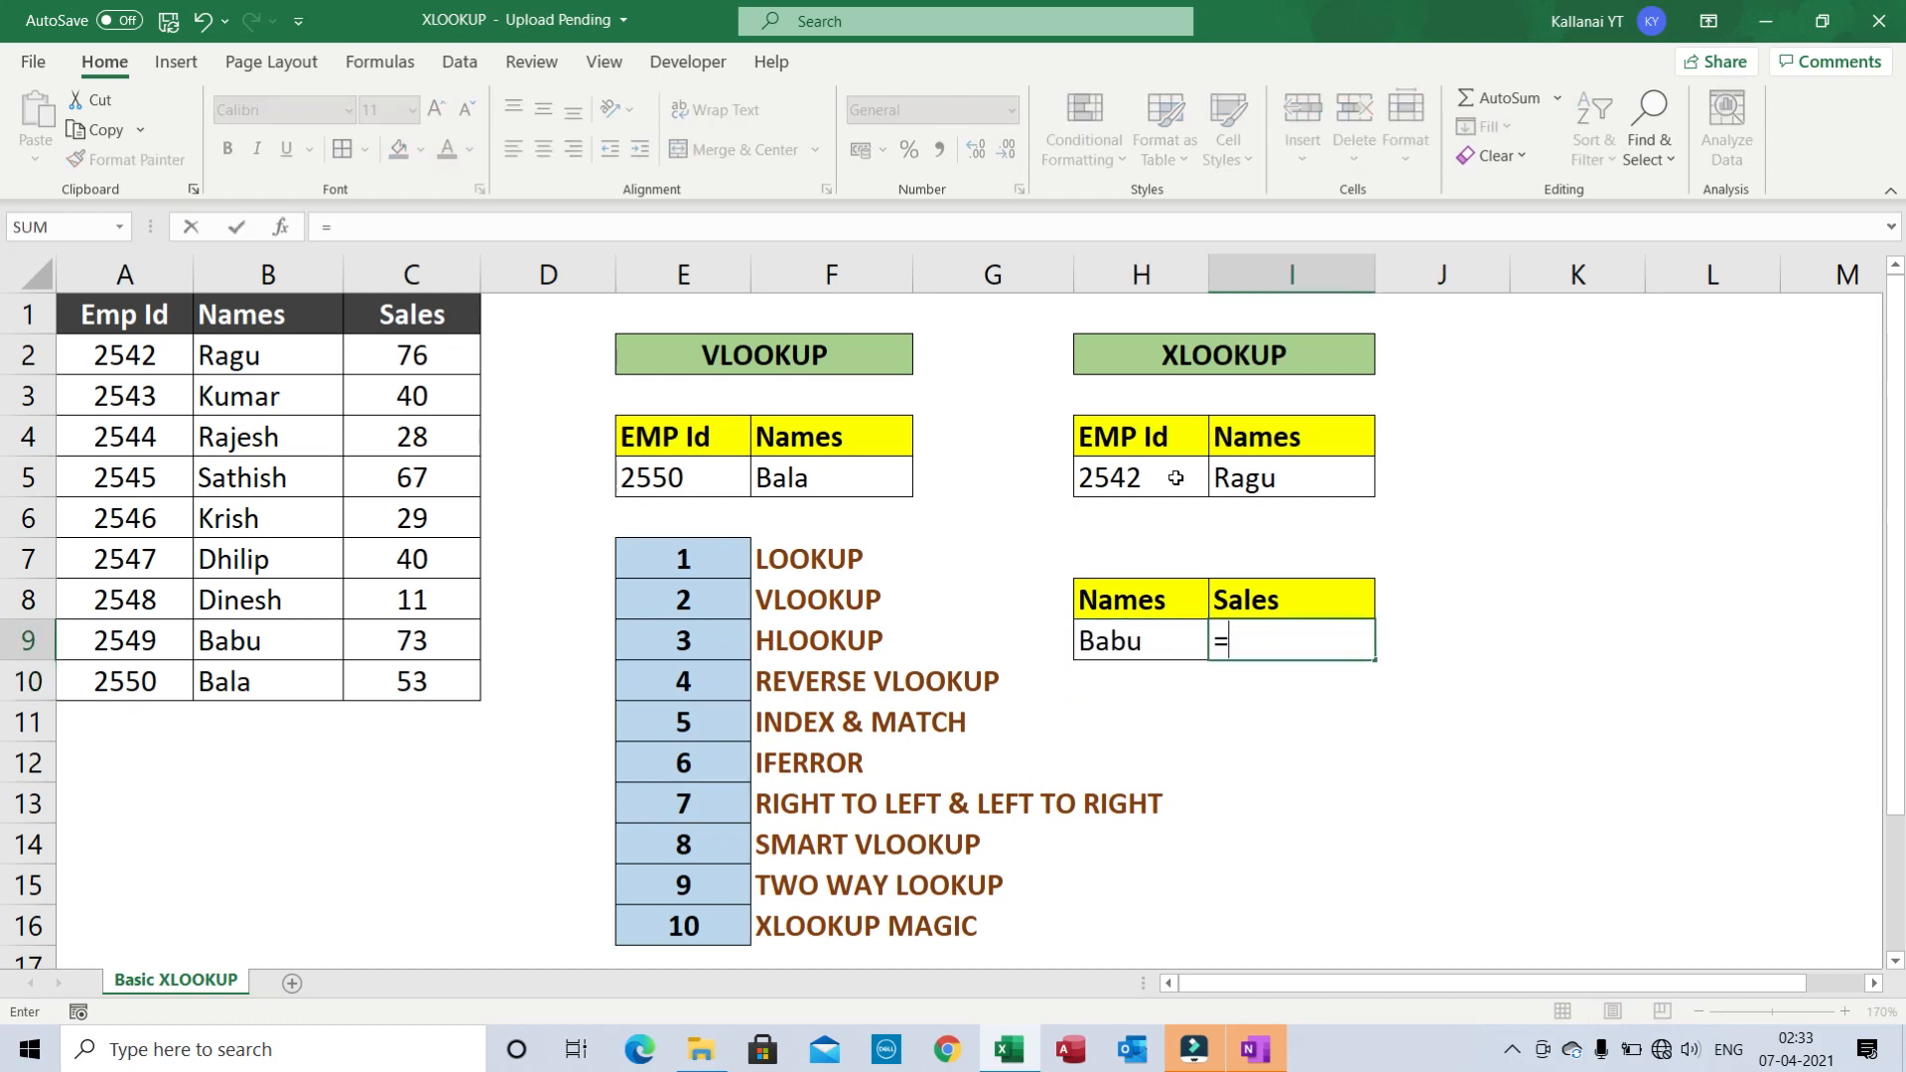
key(BackSpace)
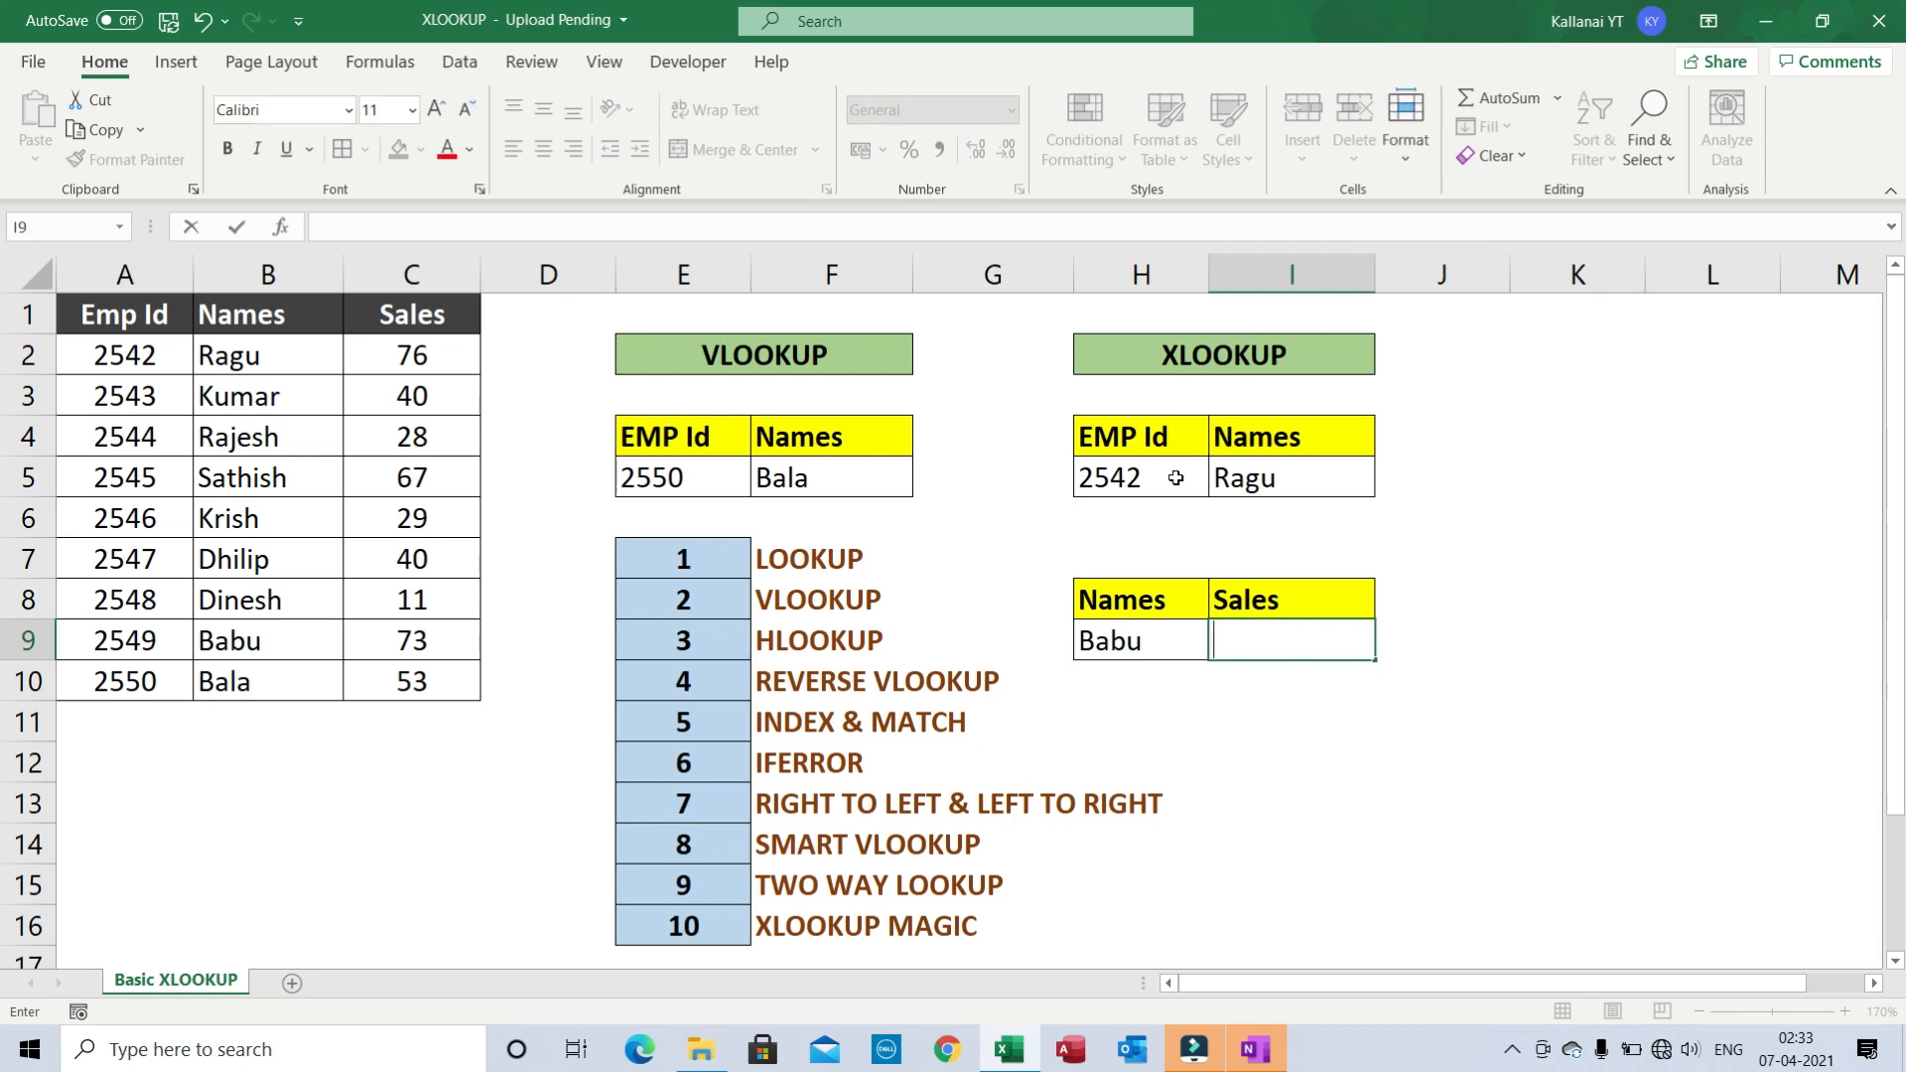
text(=c)
key(BackSpace)
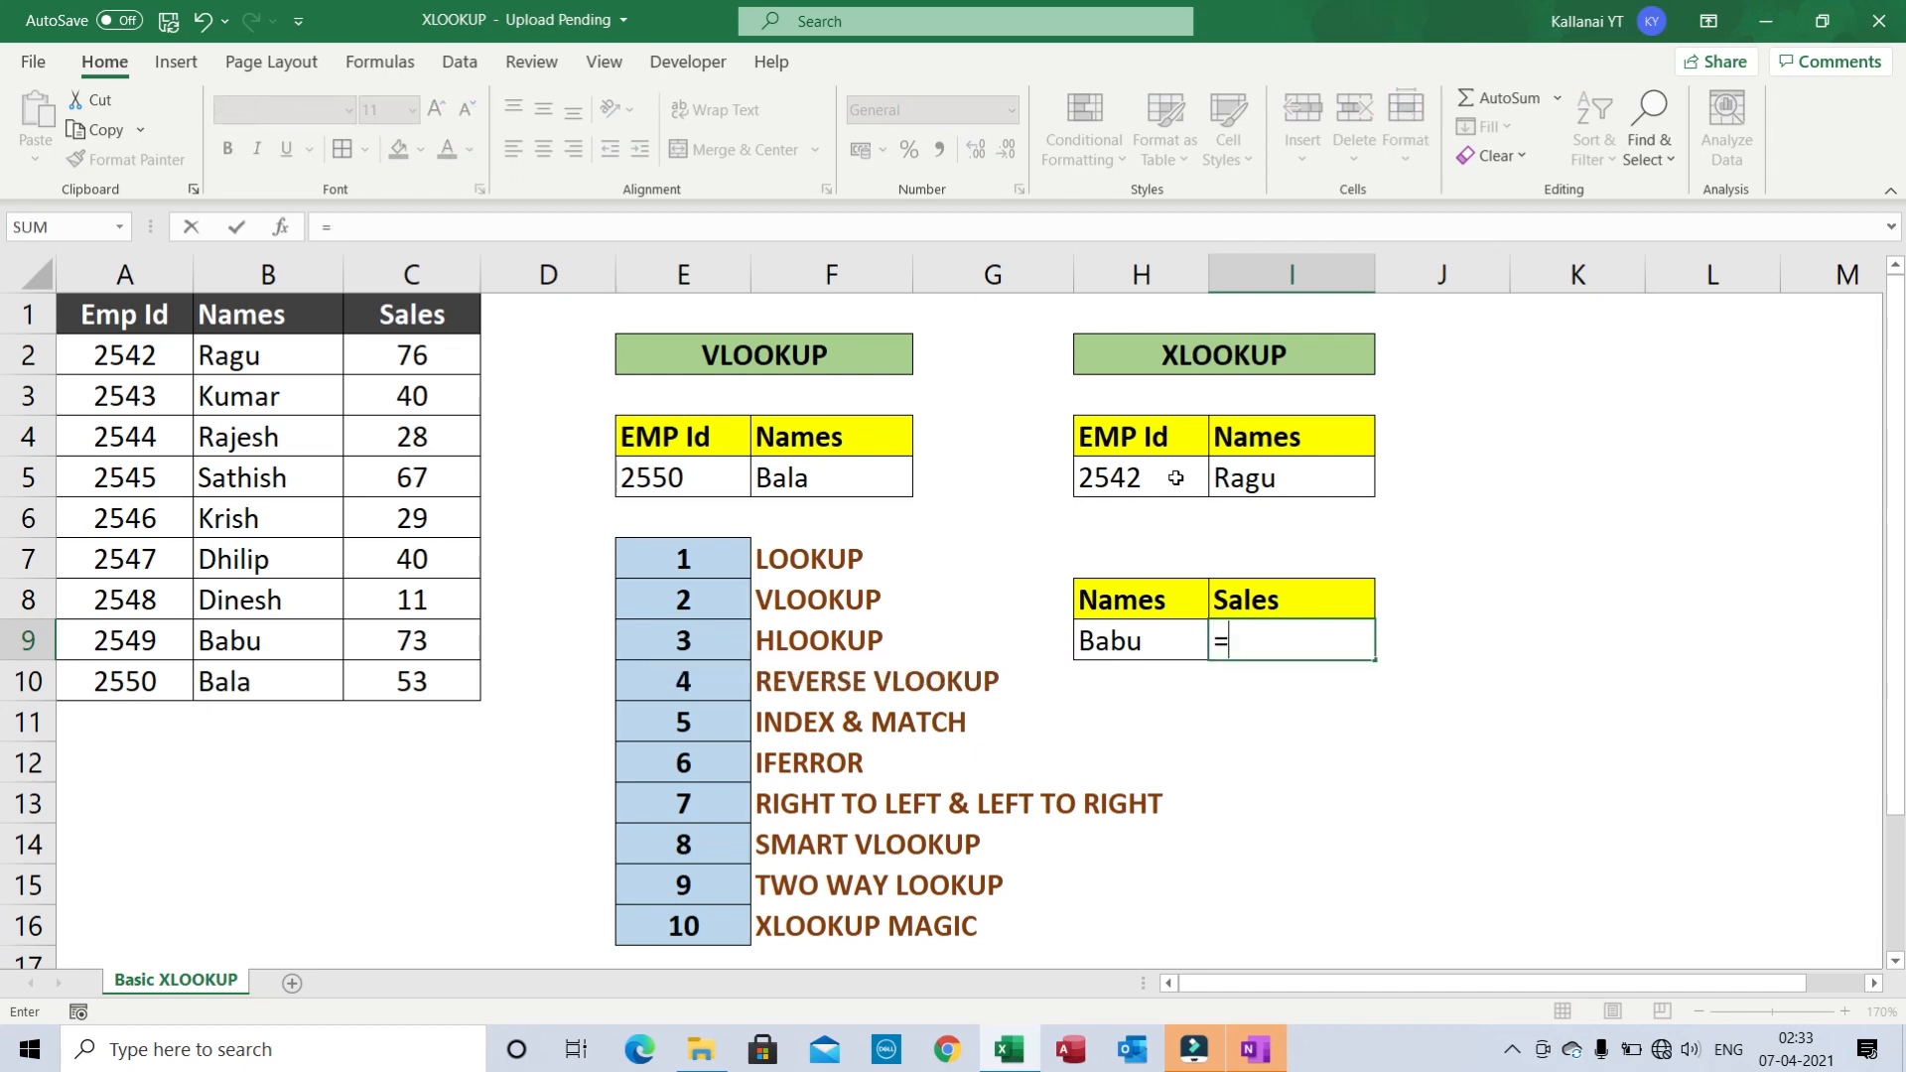
text(x)
key(Tab)
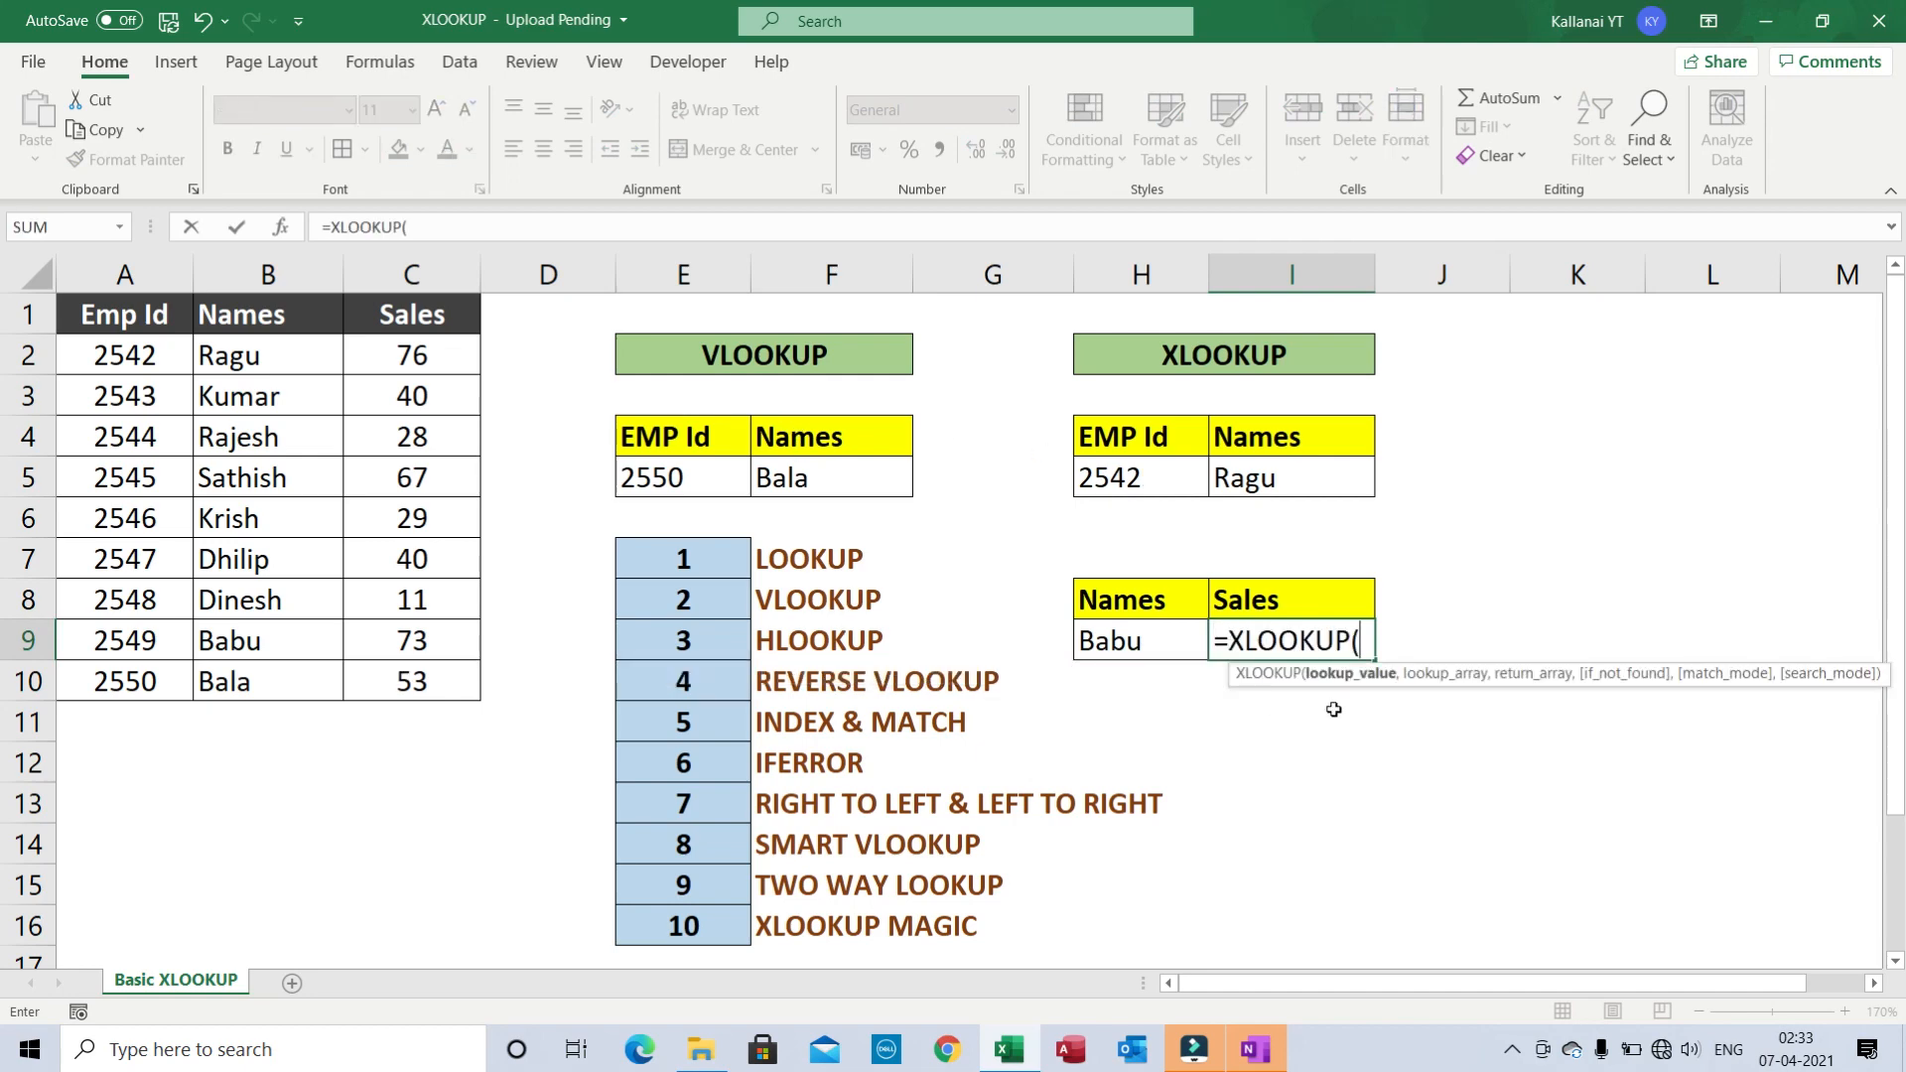
click(1111, 645)
text(,)
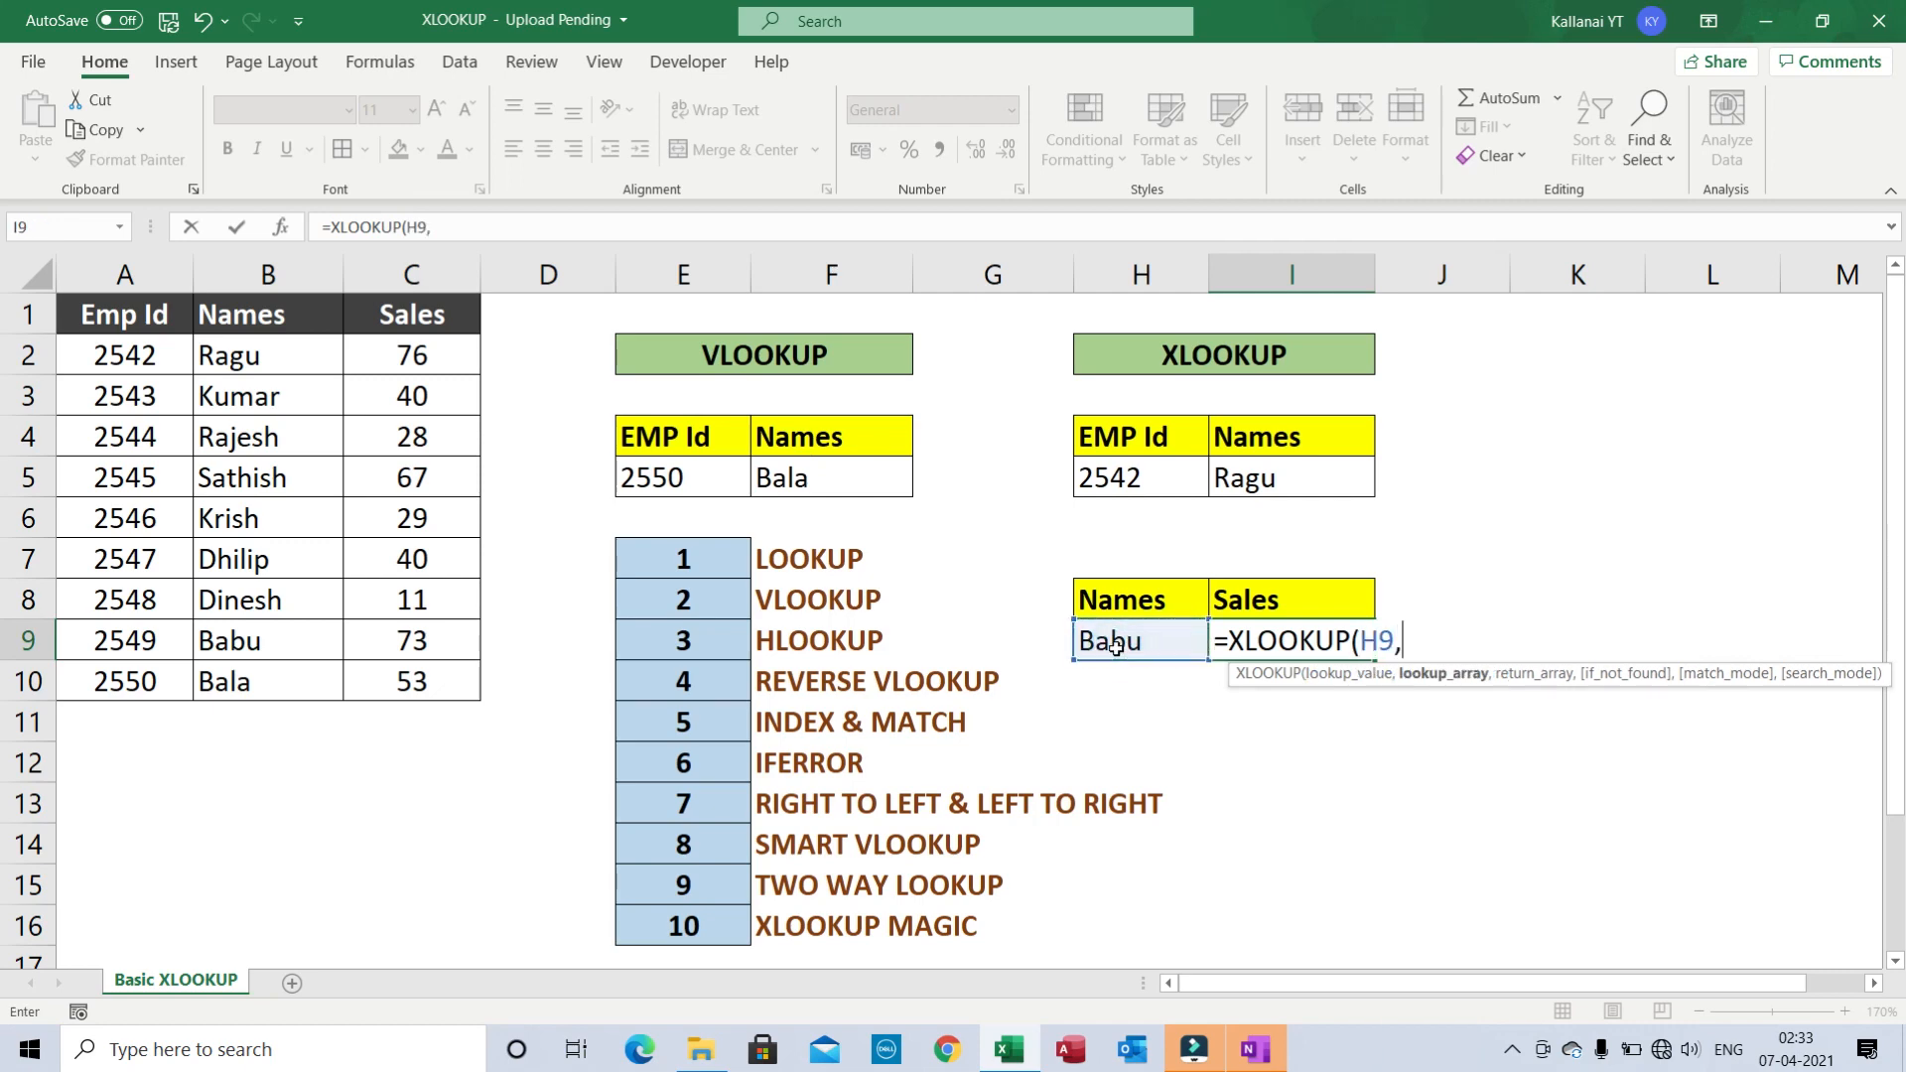
click(246, 295)
key(ctrl+shift+Down)
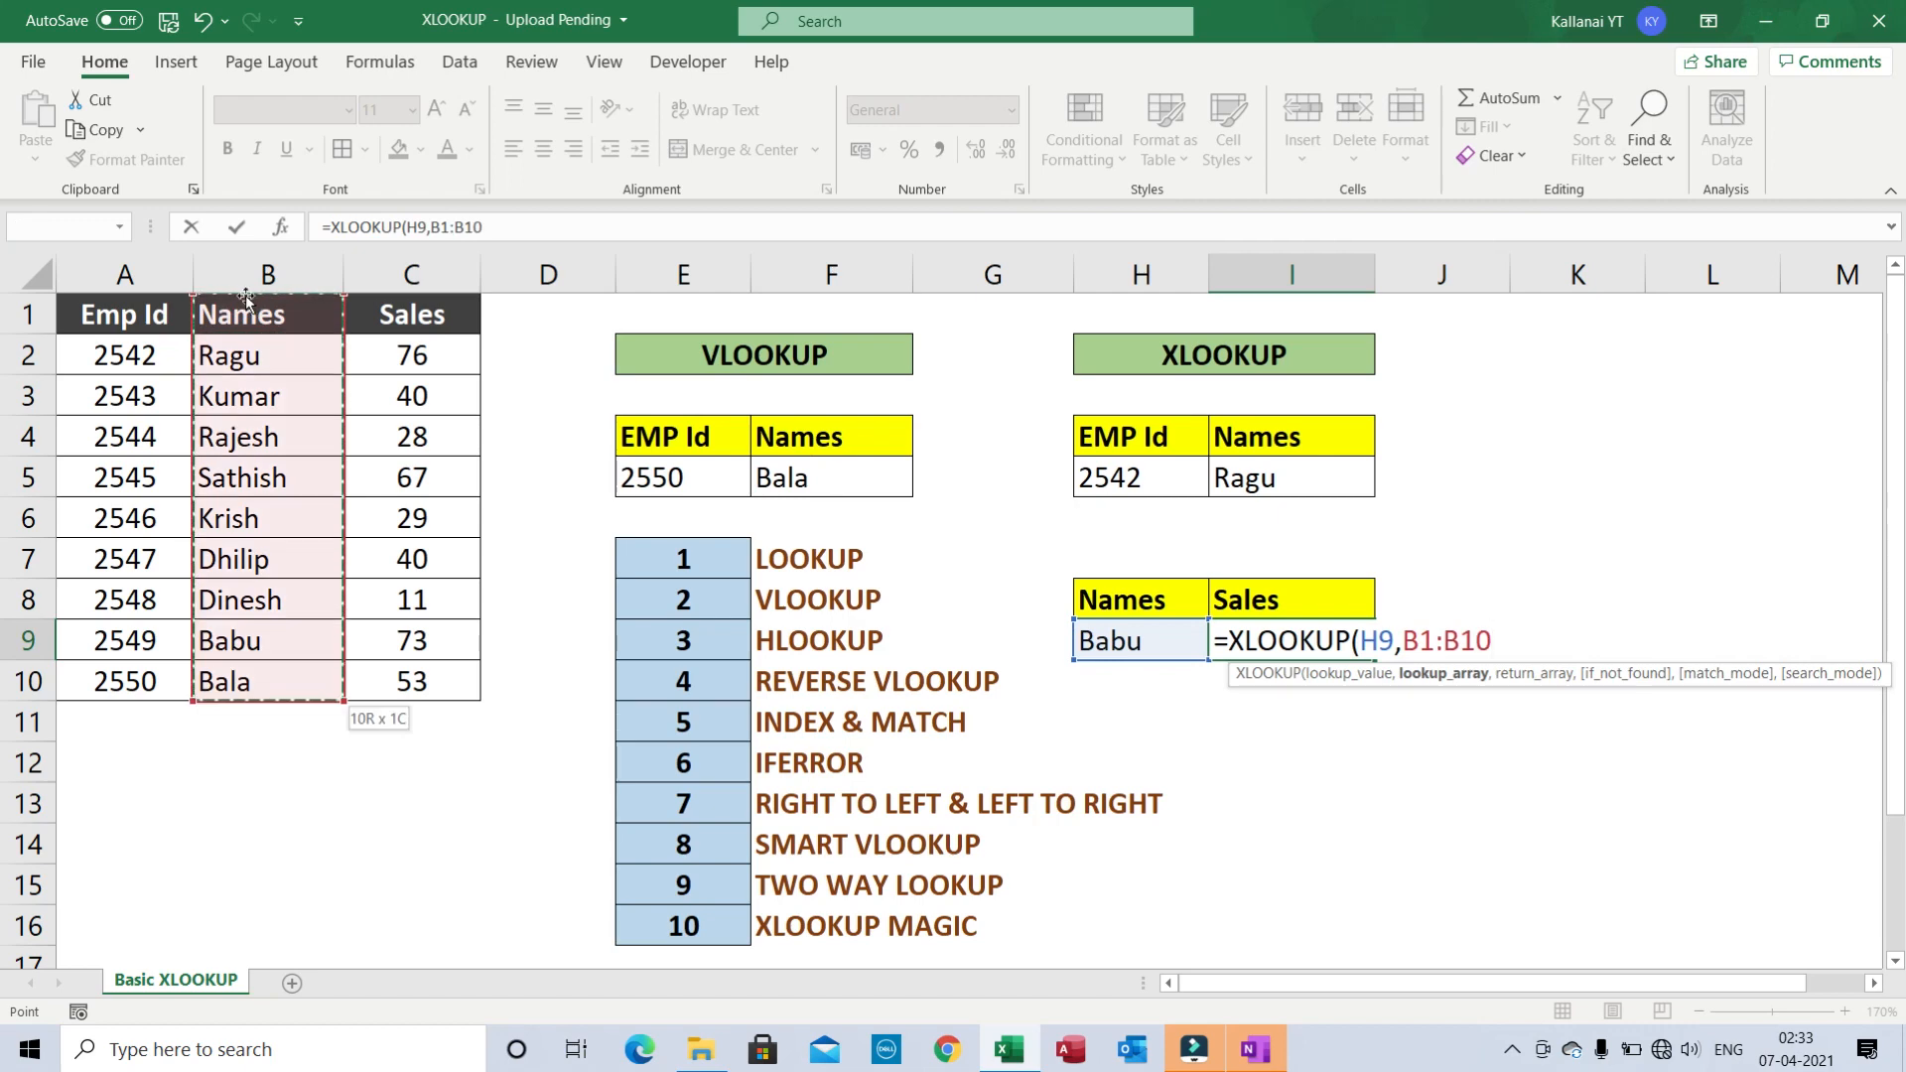
key(F4)
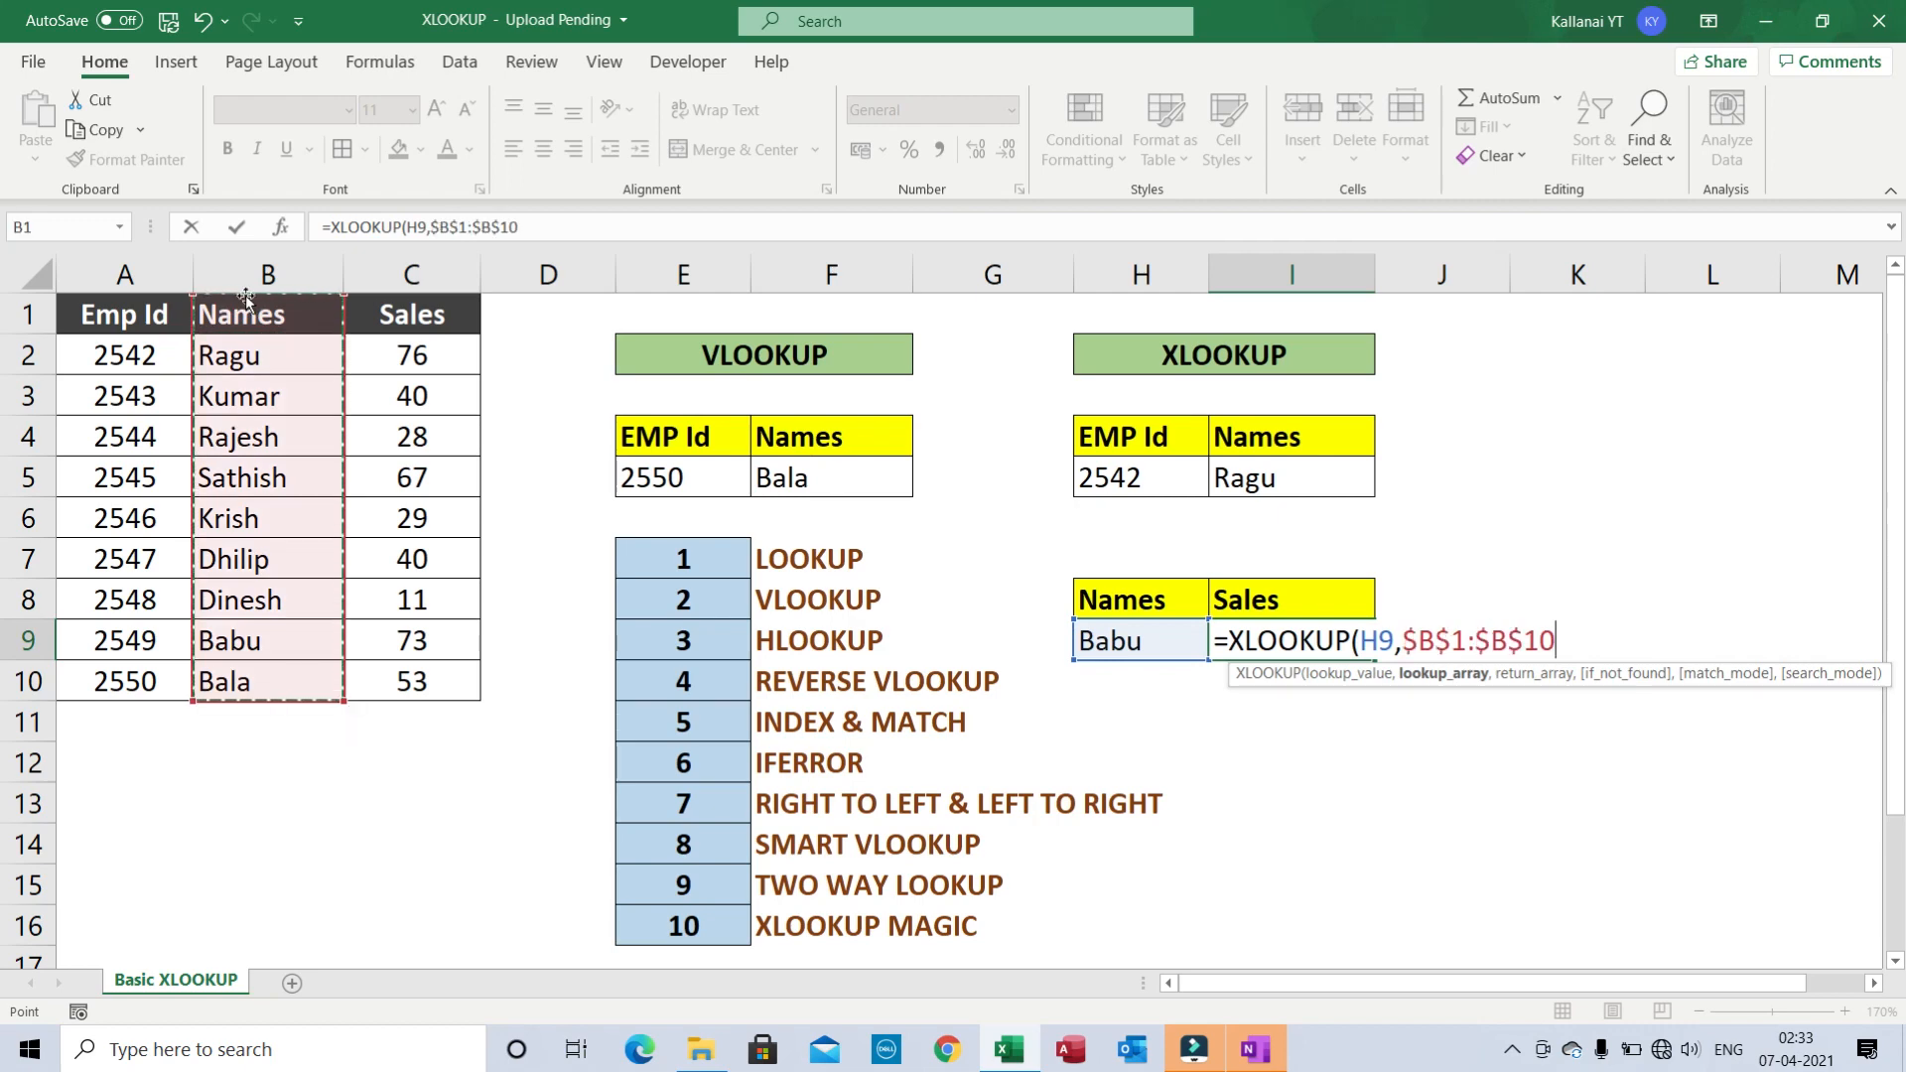
- Add the locked Sales return range $C$1:$C$10 and close the formula
text(,)
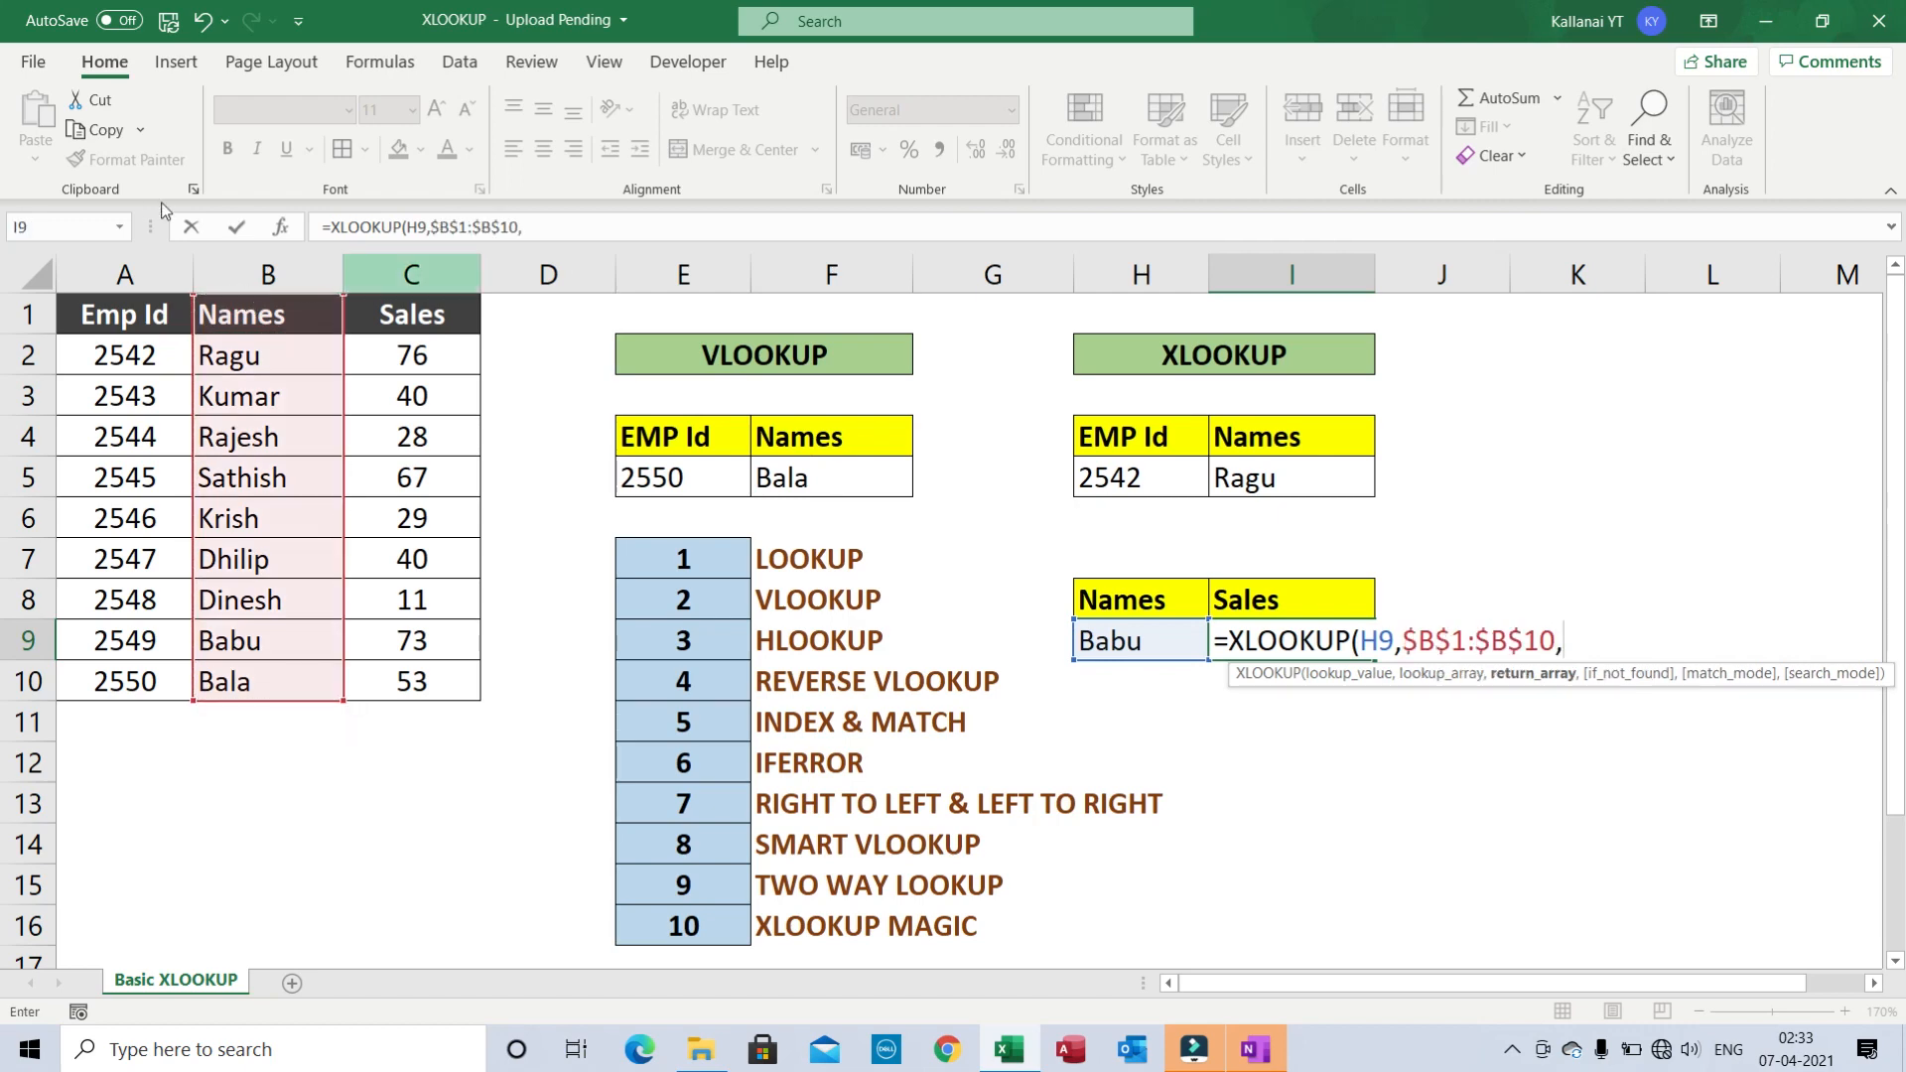
click(424, 318)
key(ctrl+shift+Down)
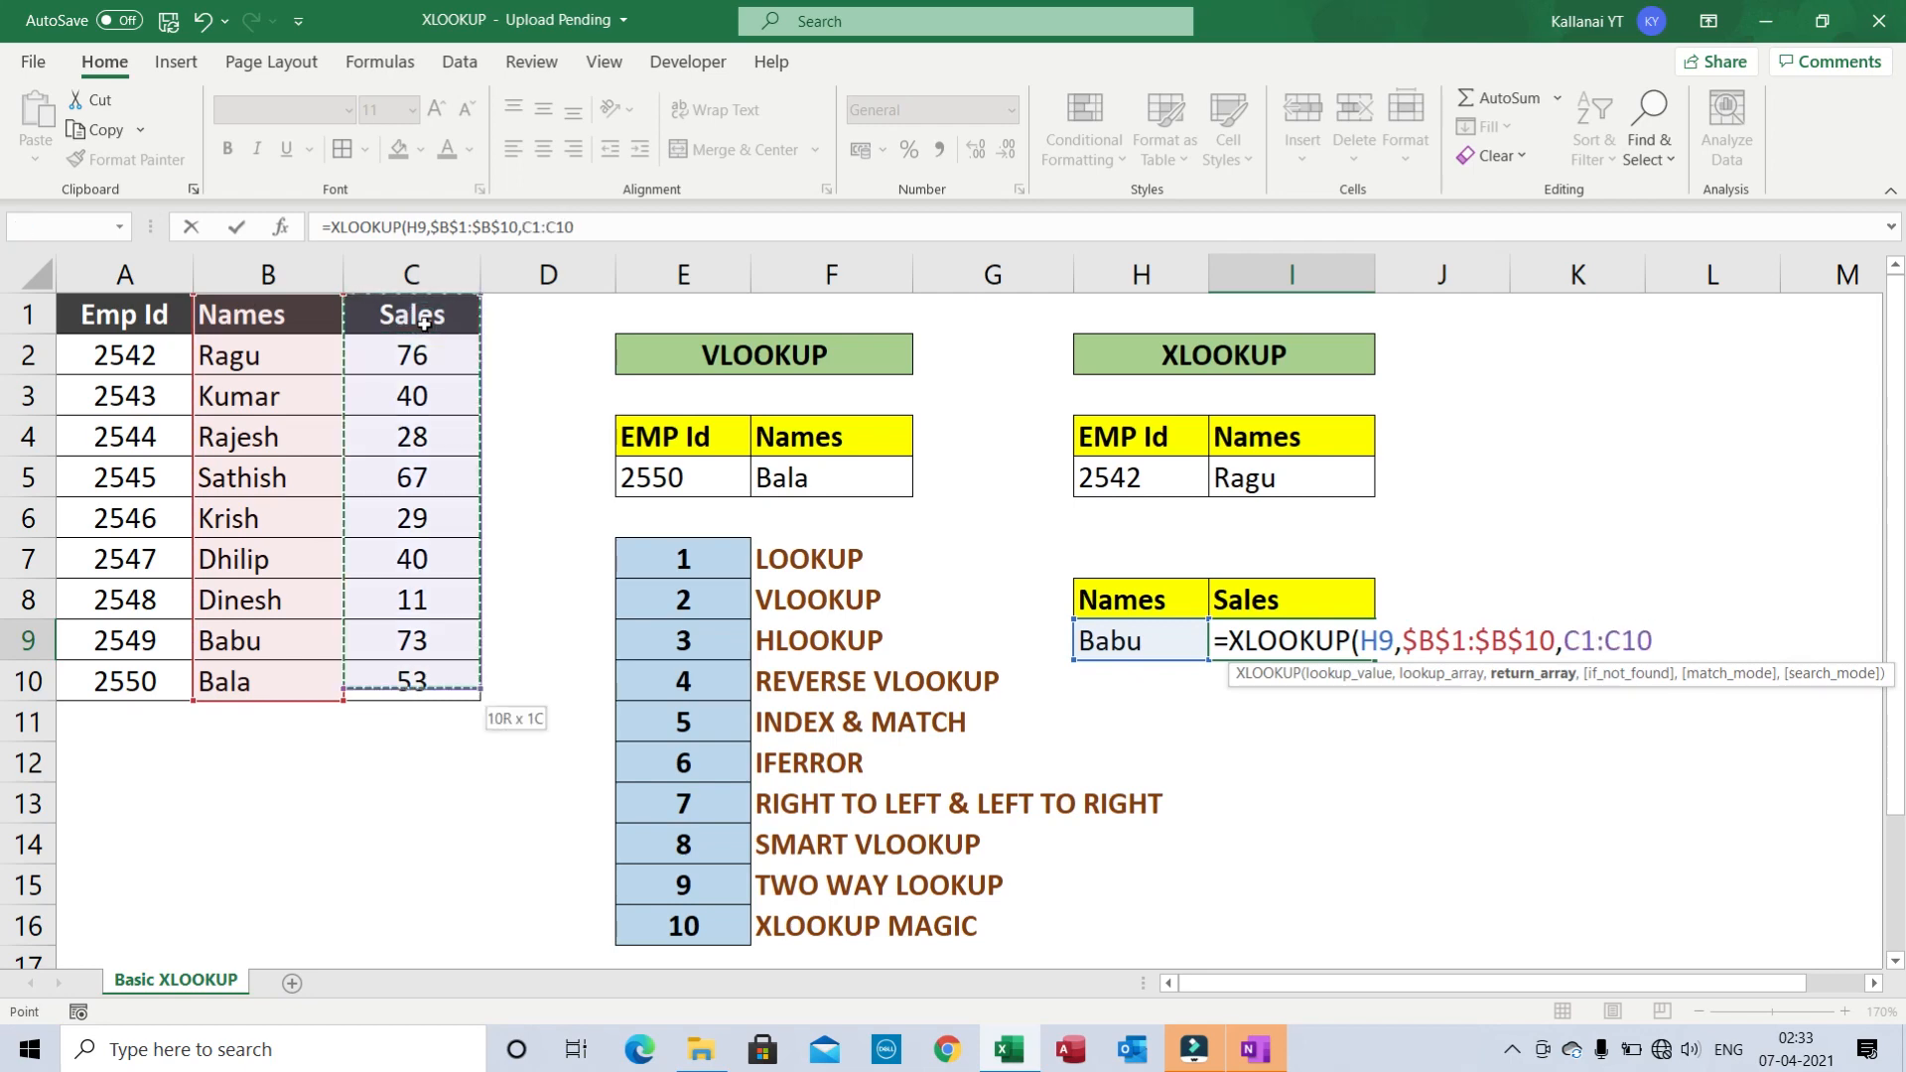
key(F4)
text(,0)
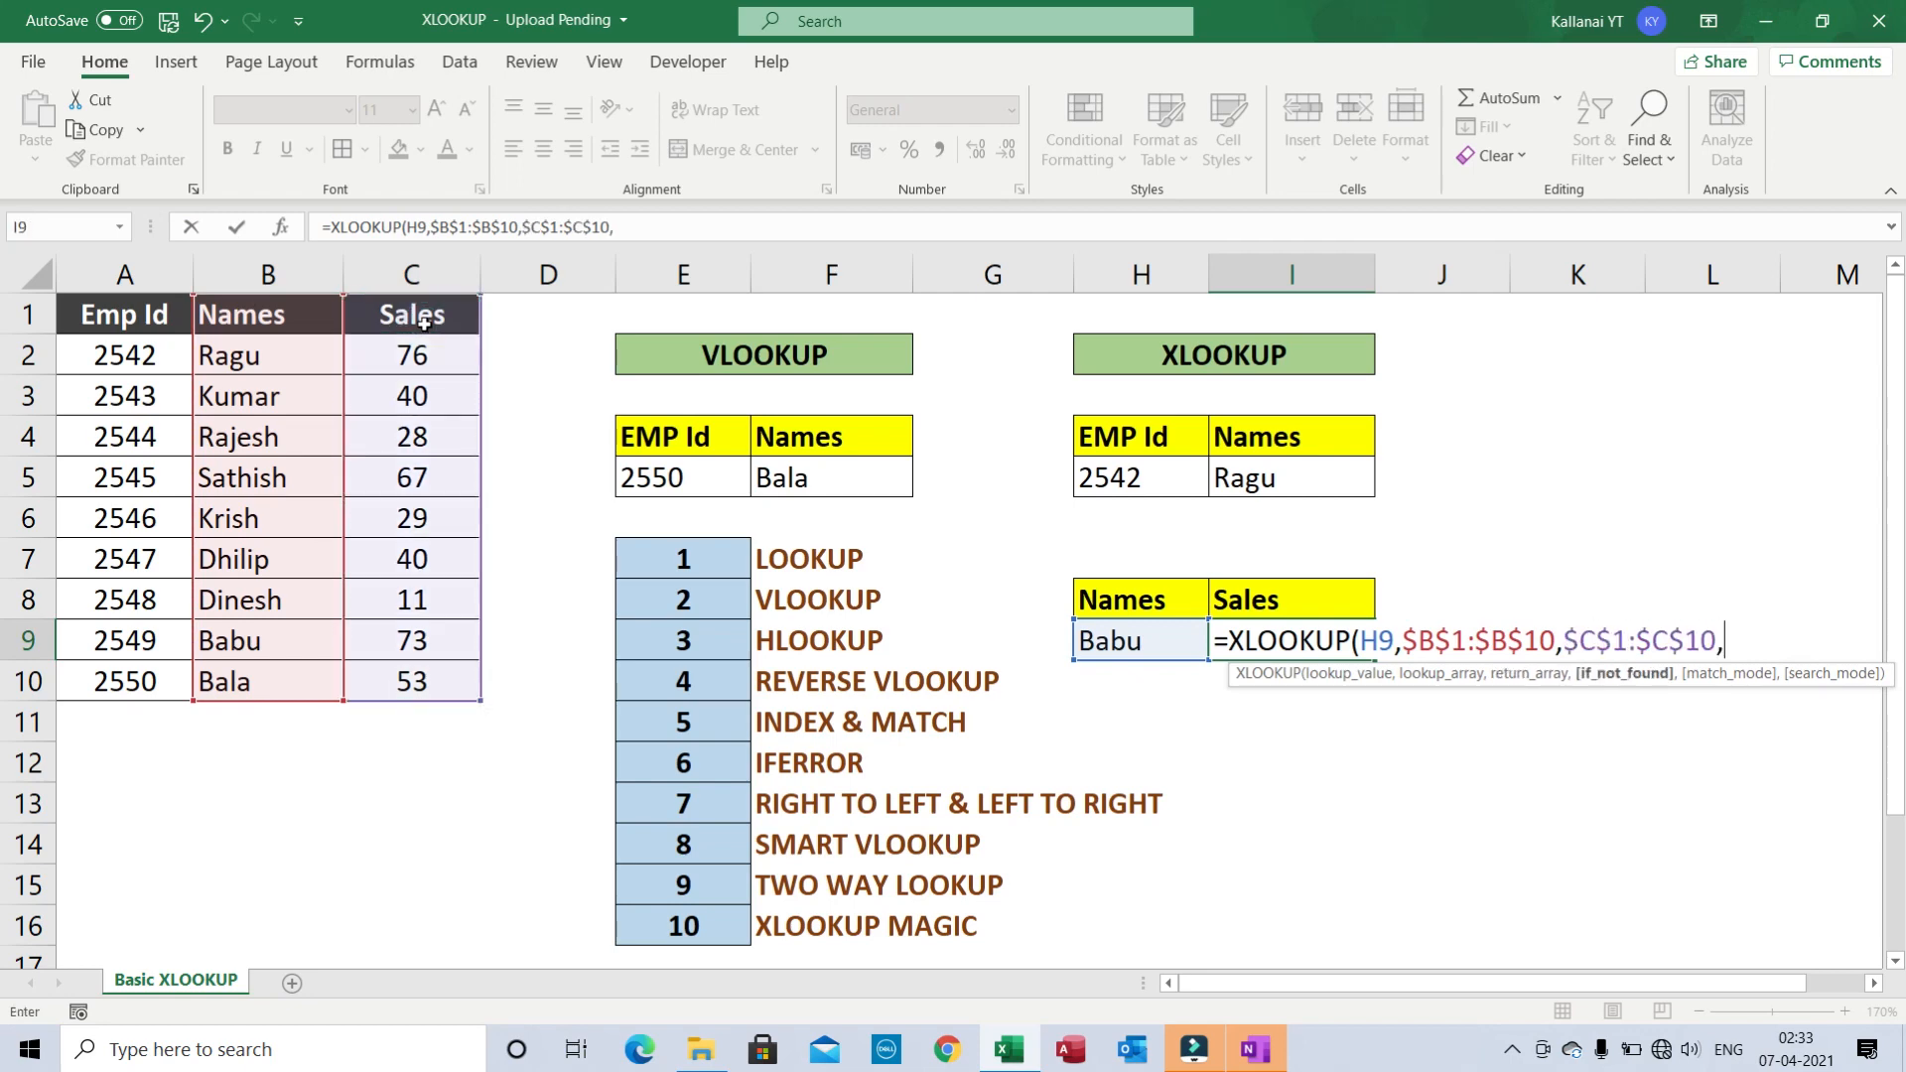
key(BackSpace)
key(BackSpace)
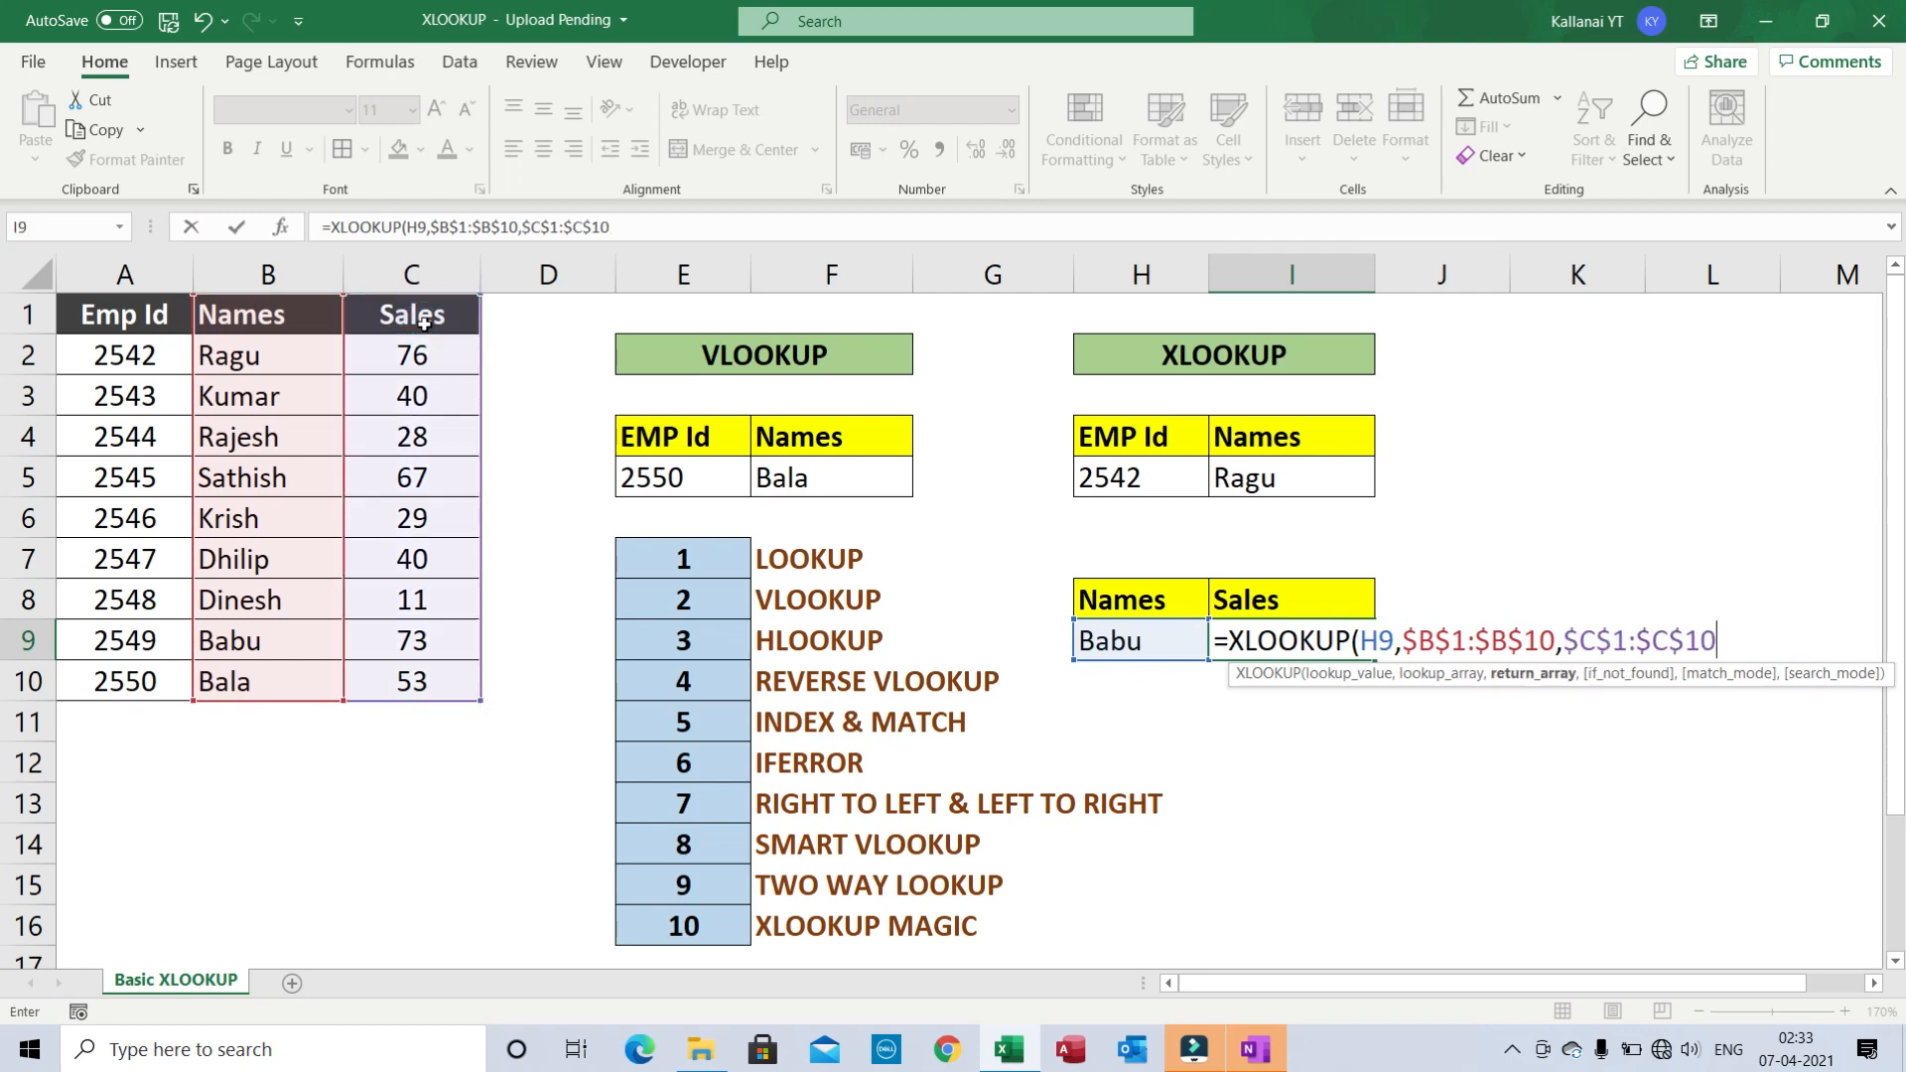
text())
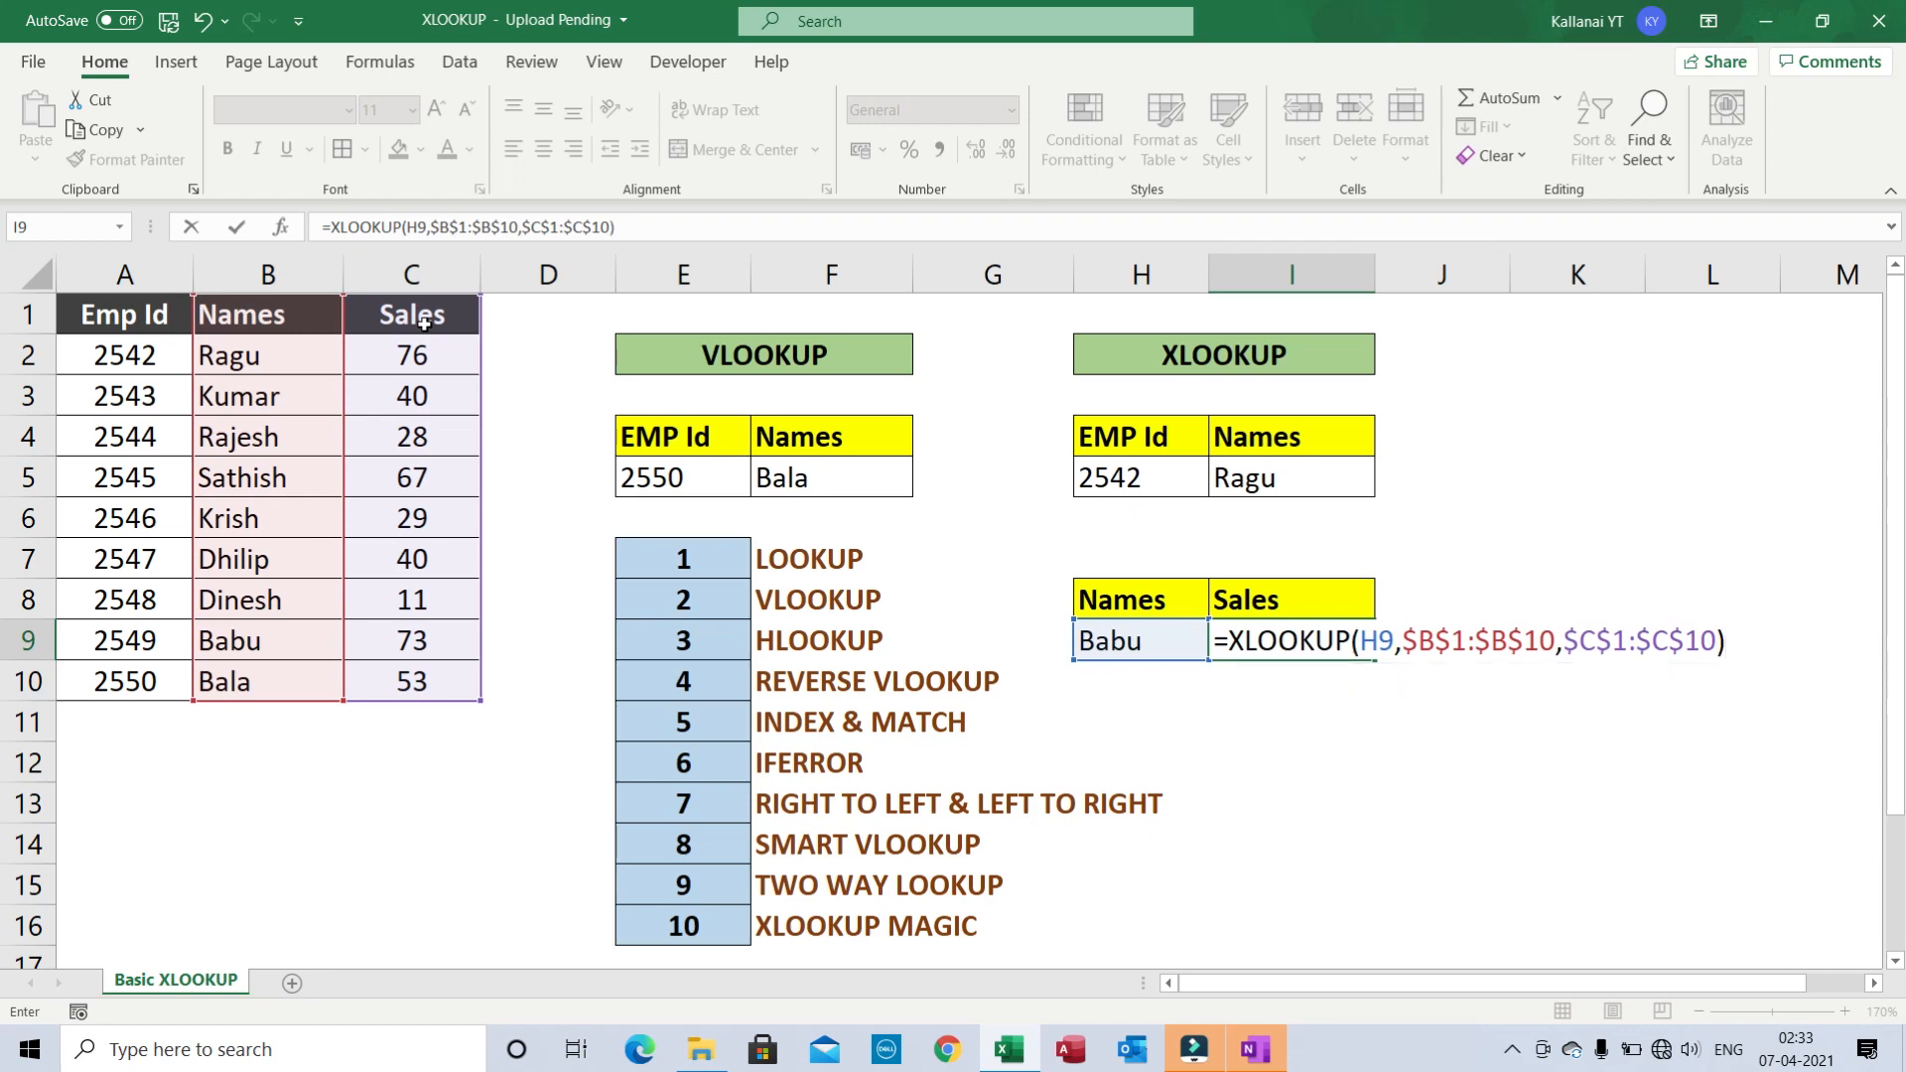
- Discard the unfinished formula and clear the stray 0 from I9
click(1366, 643)
click(1373, 674)
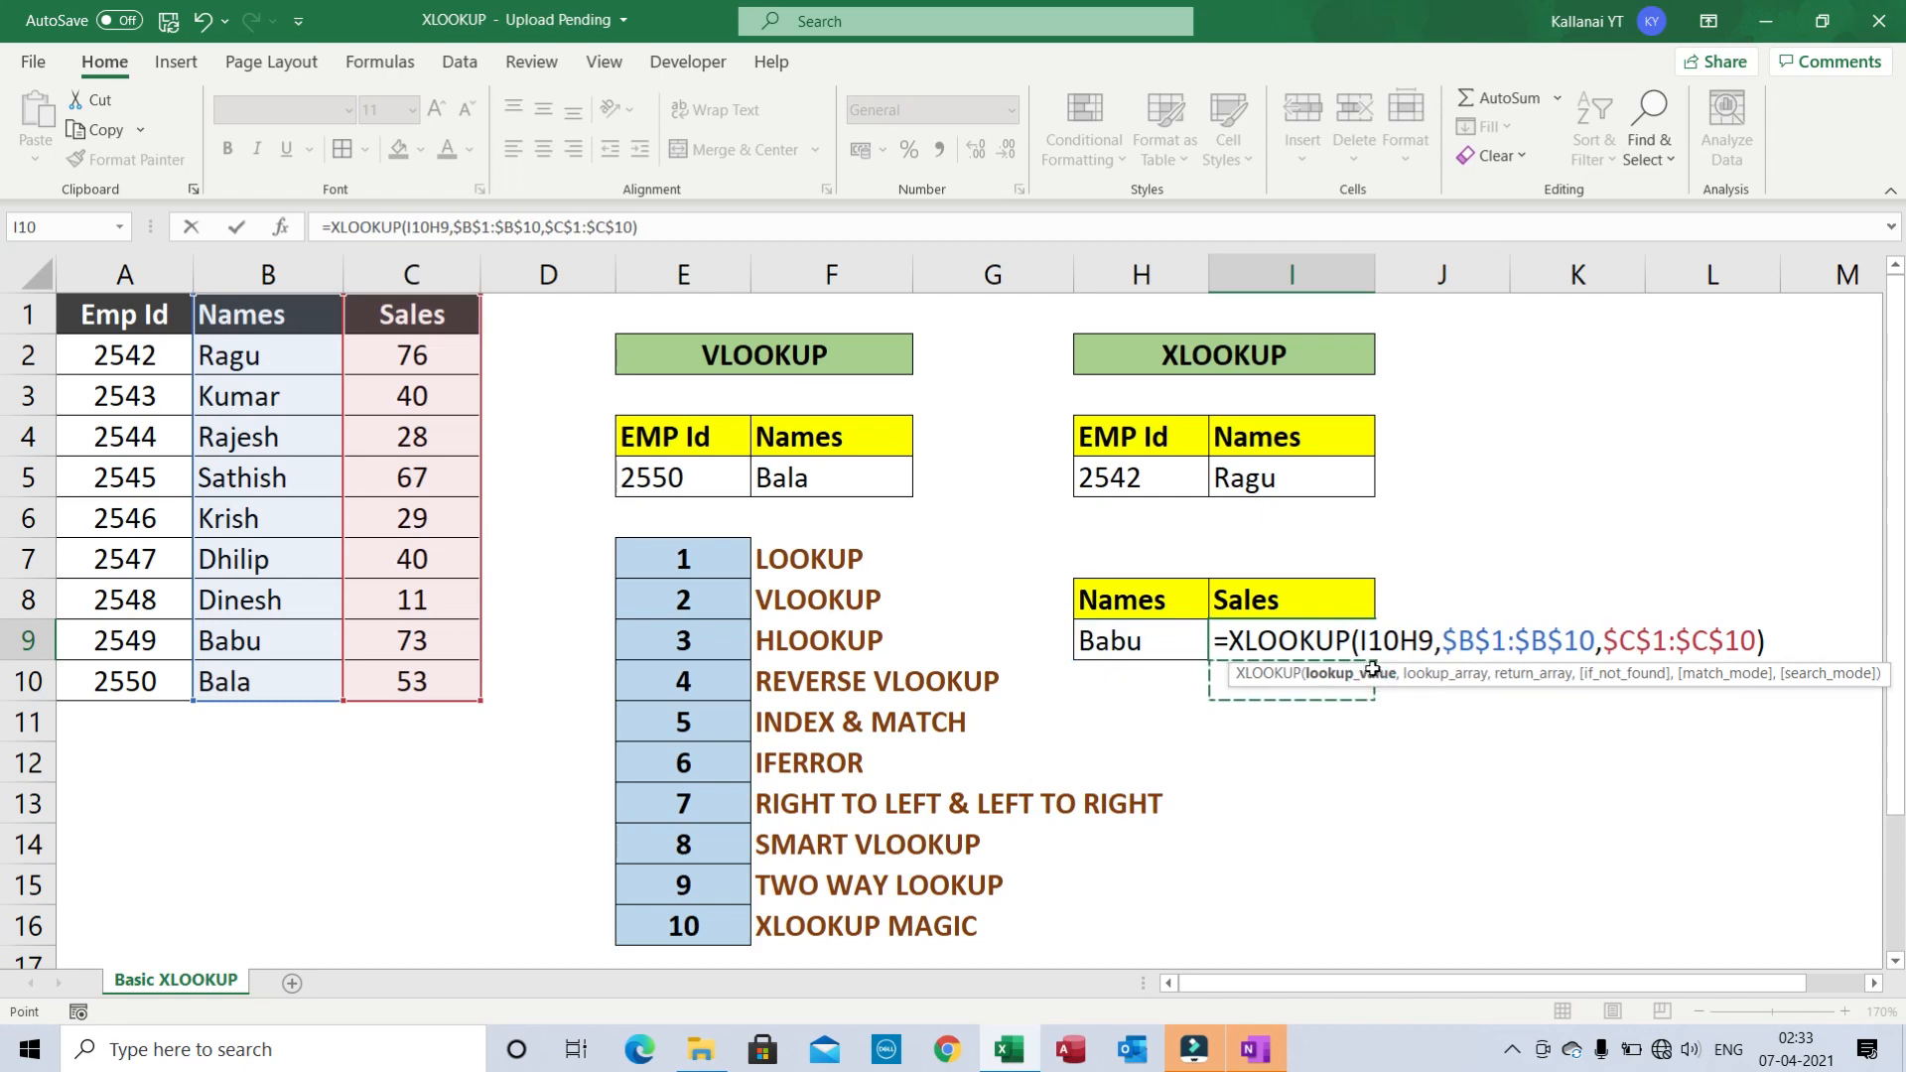
key(Escape)
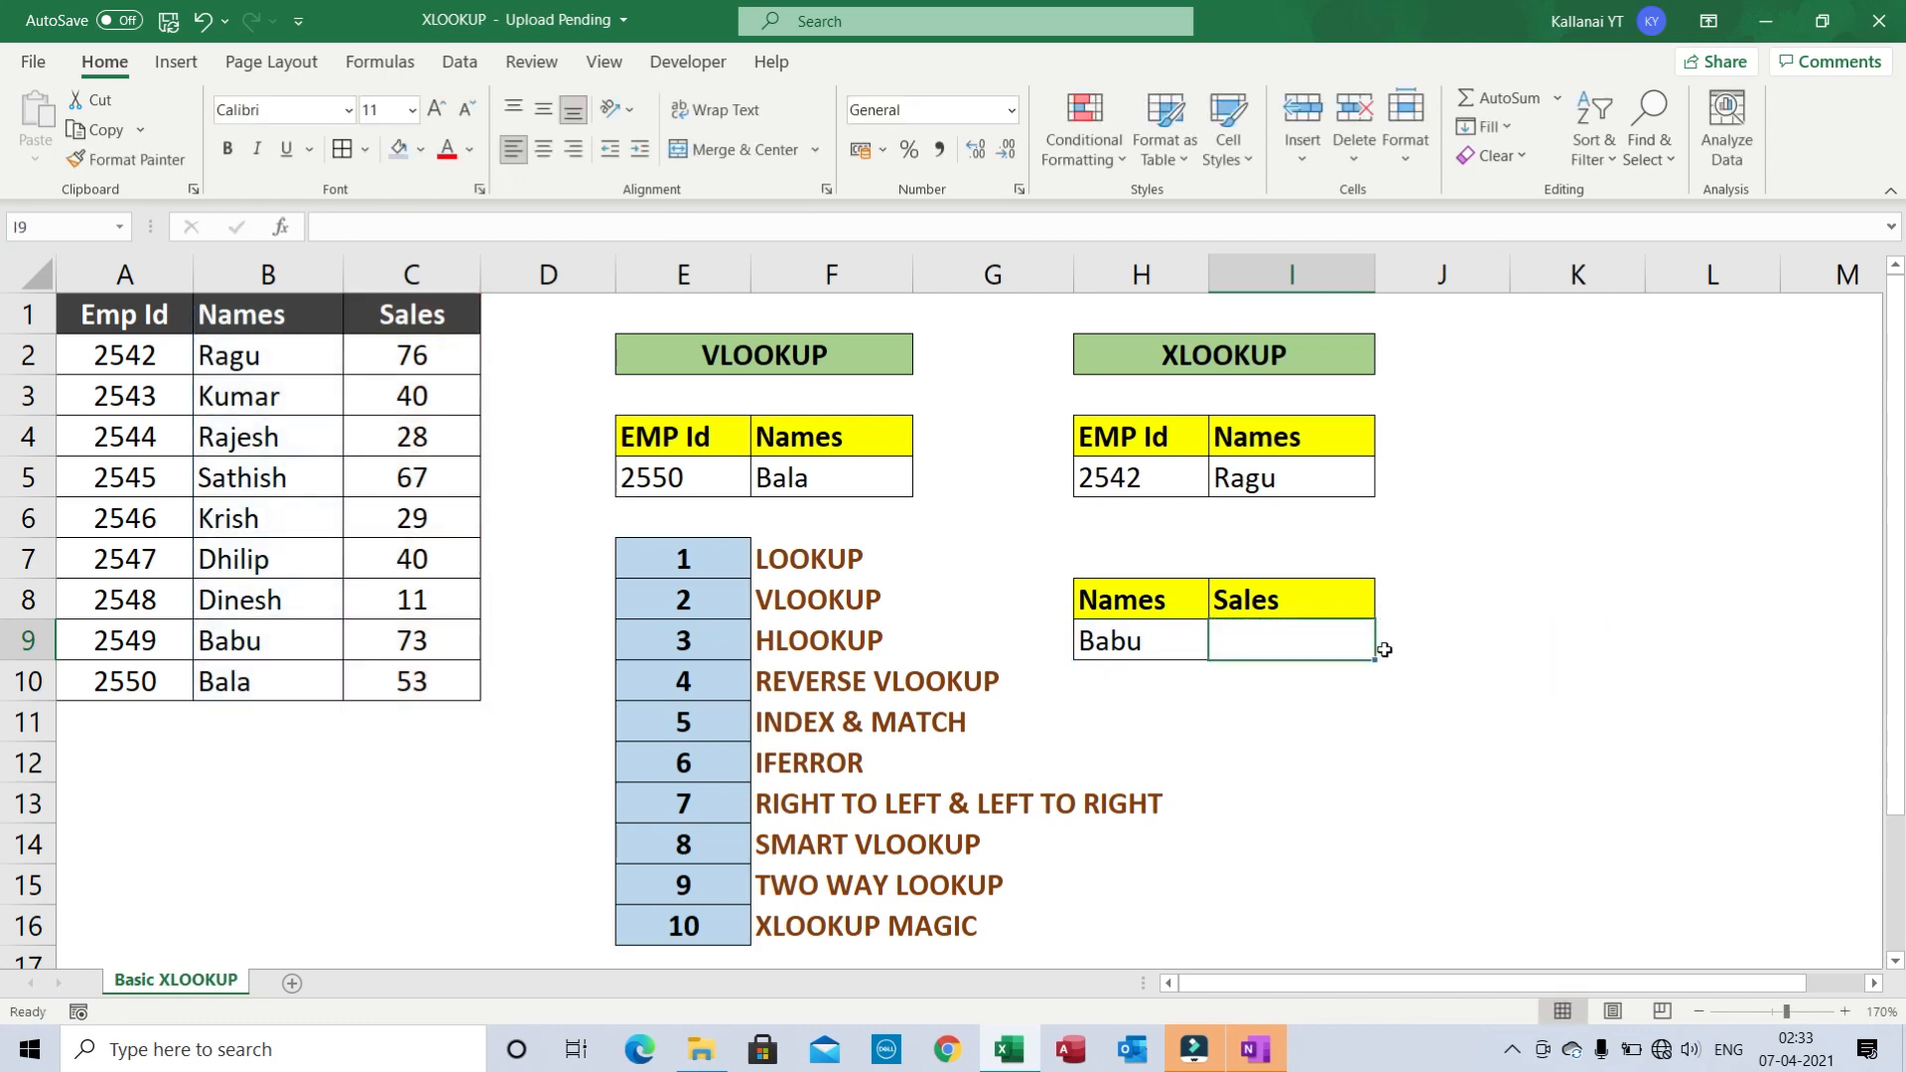
text(0)
key(Return)
key(Up)
key(Delete)
- Enter =XLOOKUP(H9,$B$1:$B$10,$C$1:$C$10) in I9, returning 73 for Babu
text(=)
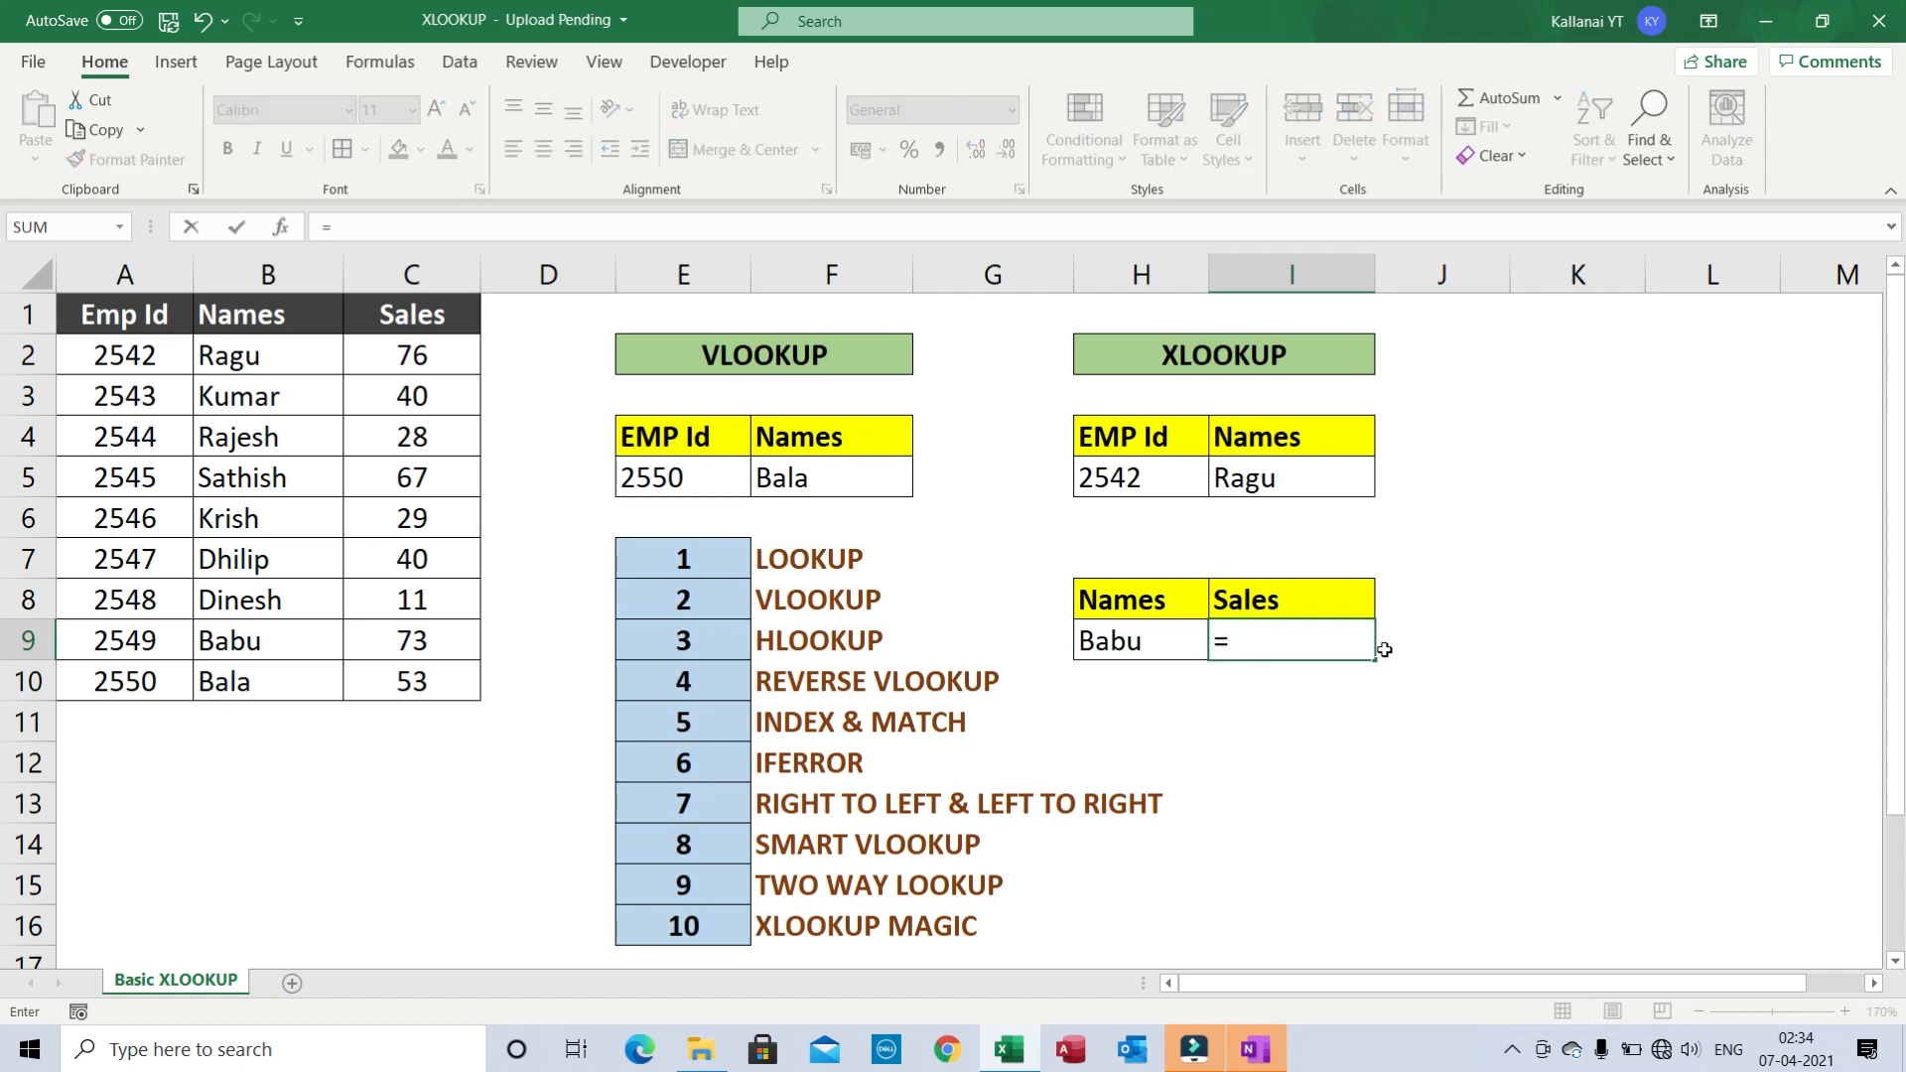
text(xlo)
key(Tab)
key(Left)
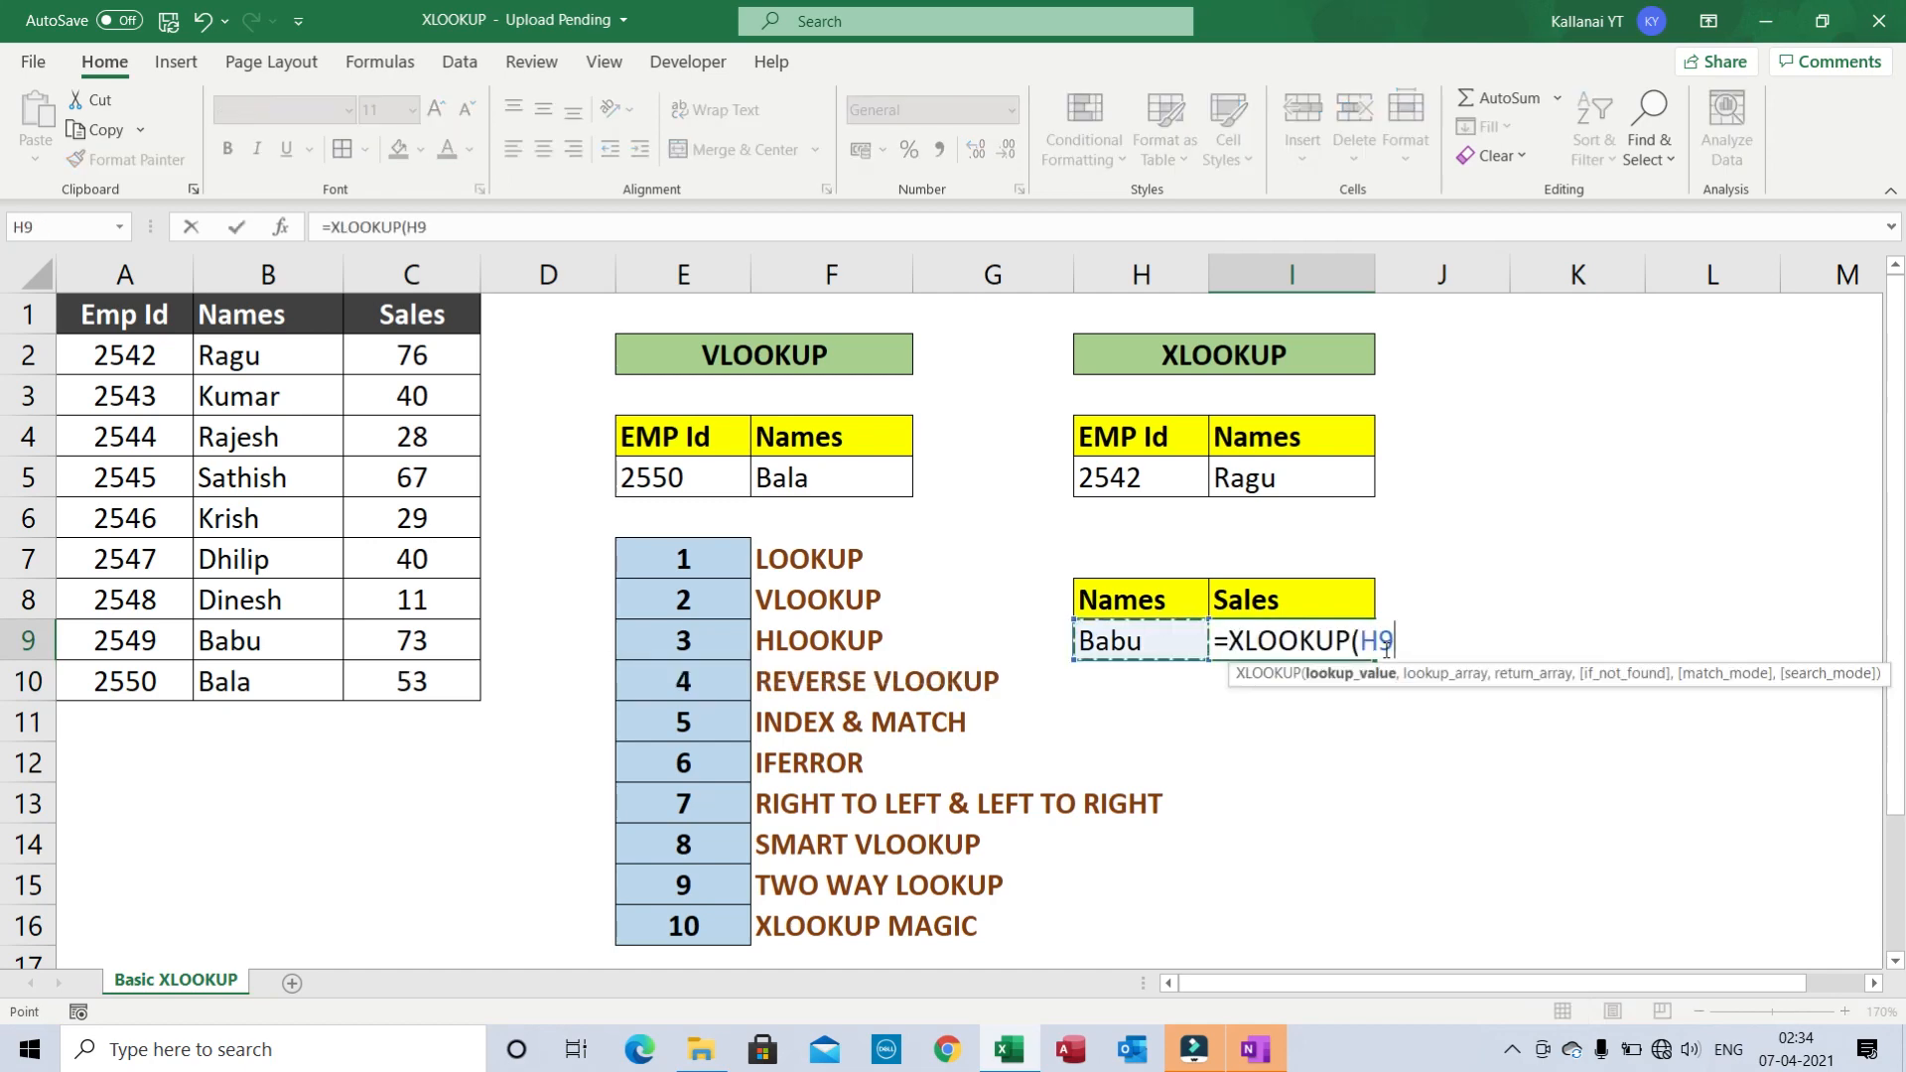
text(,)
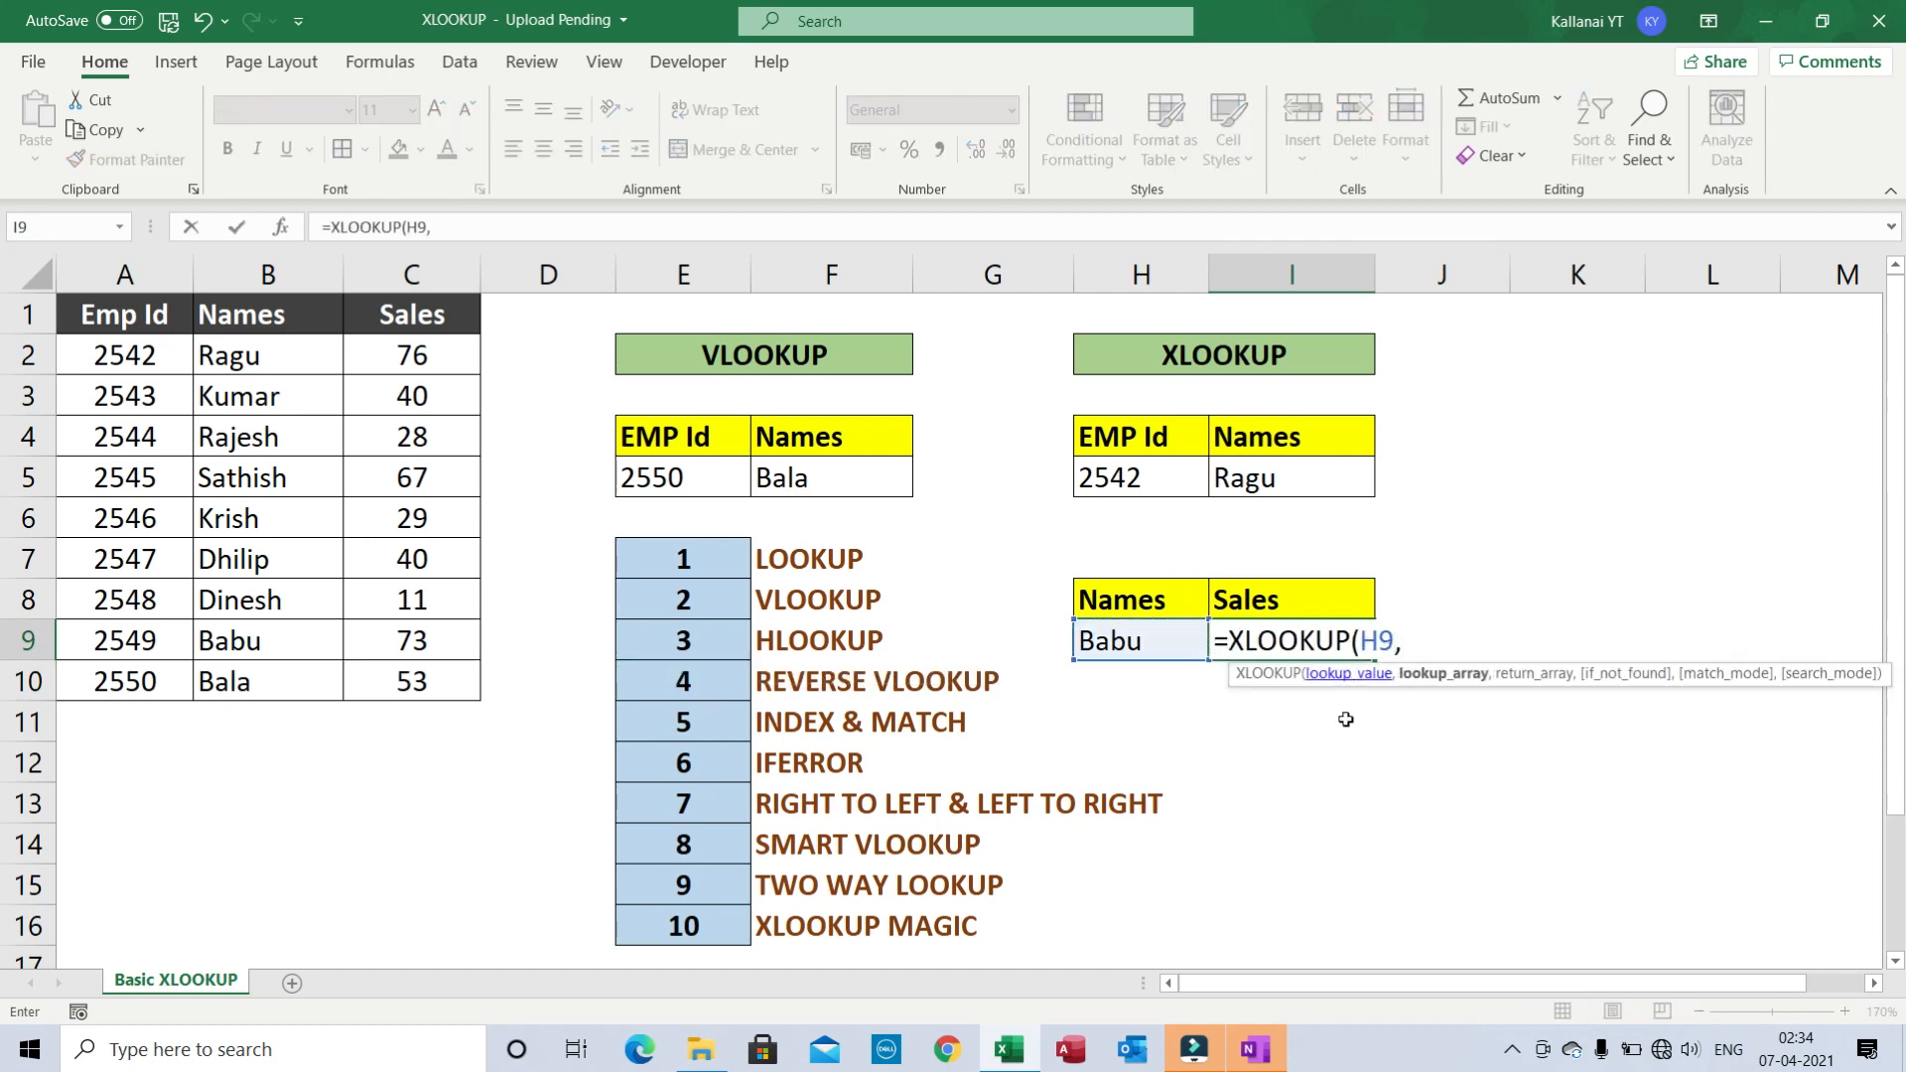
click(243, 314)
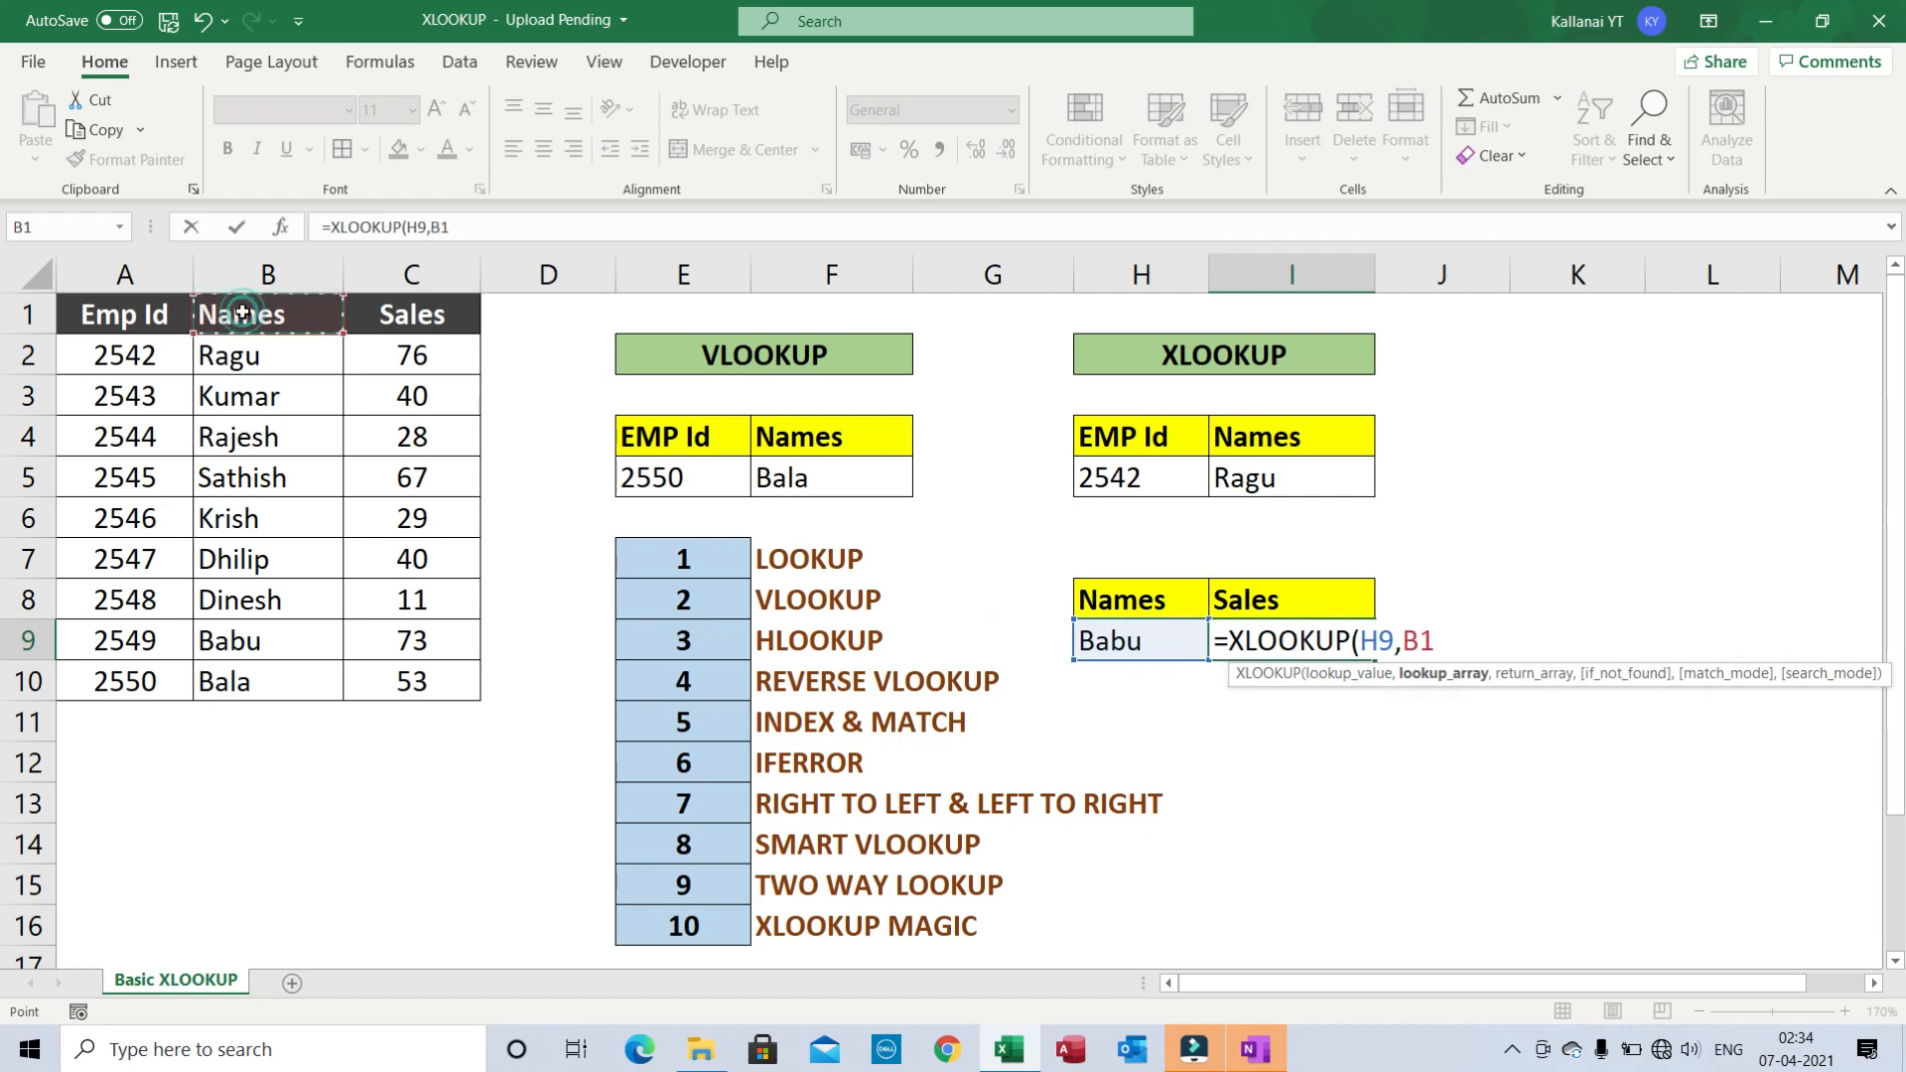
key(ctrl+shift+Down)
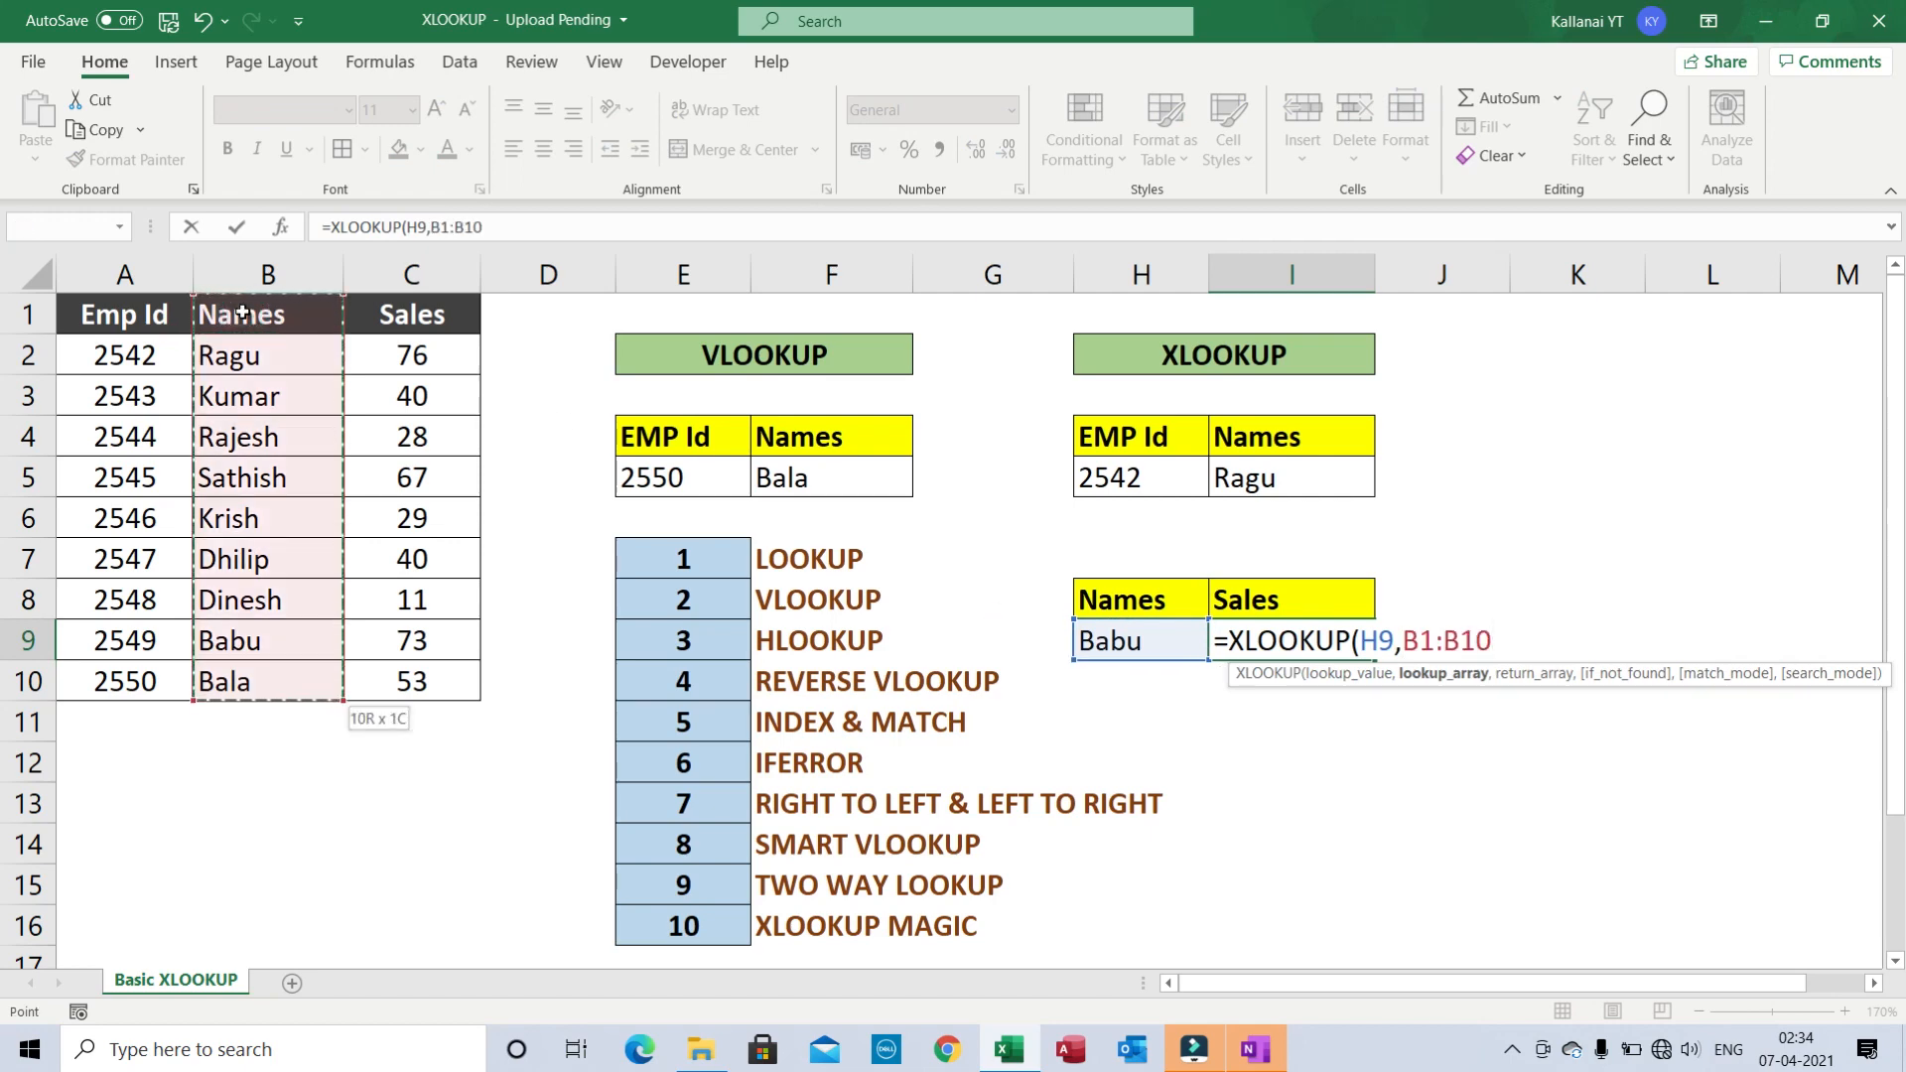
key(F4)
text(,)
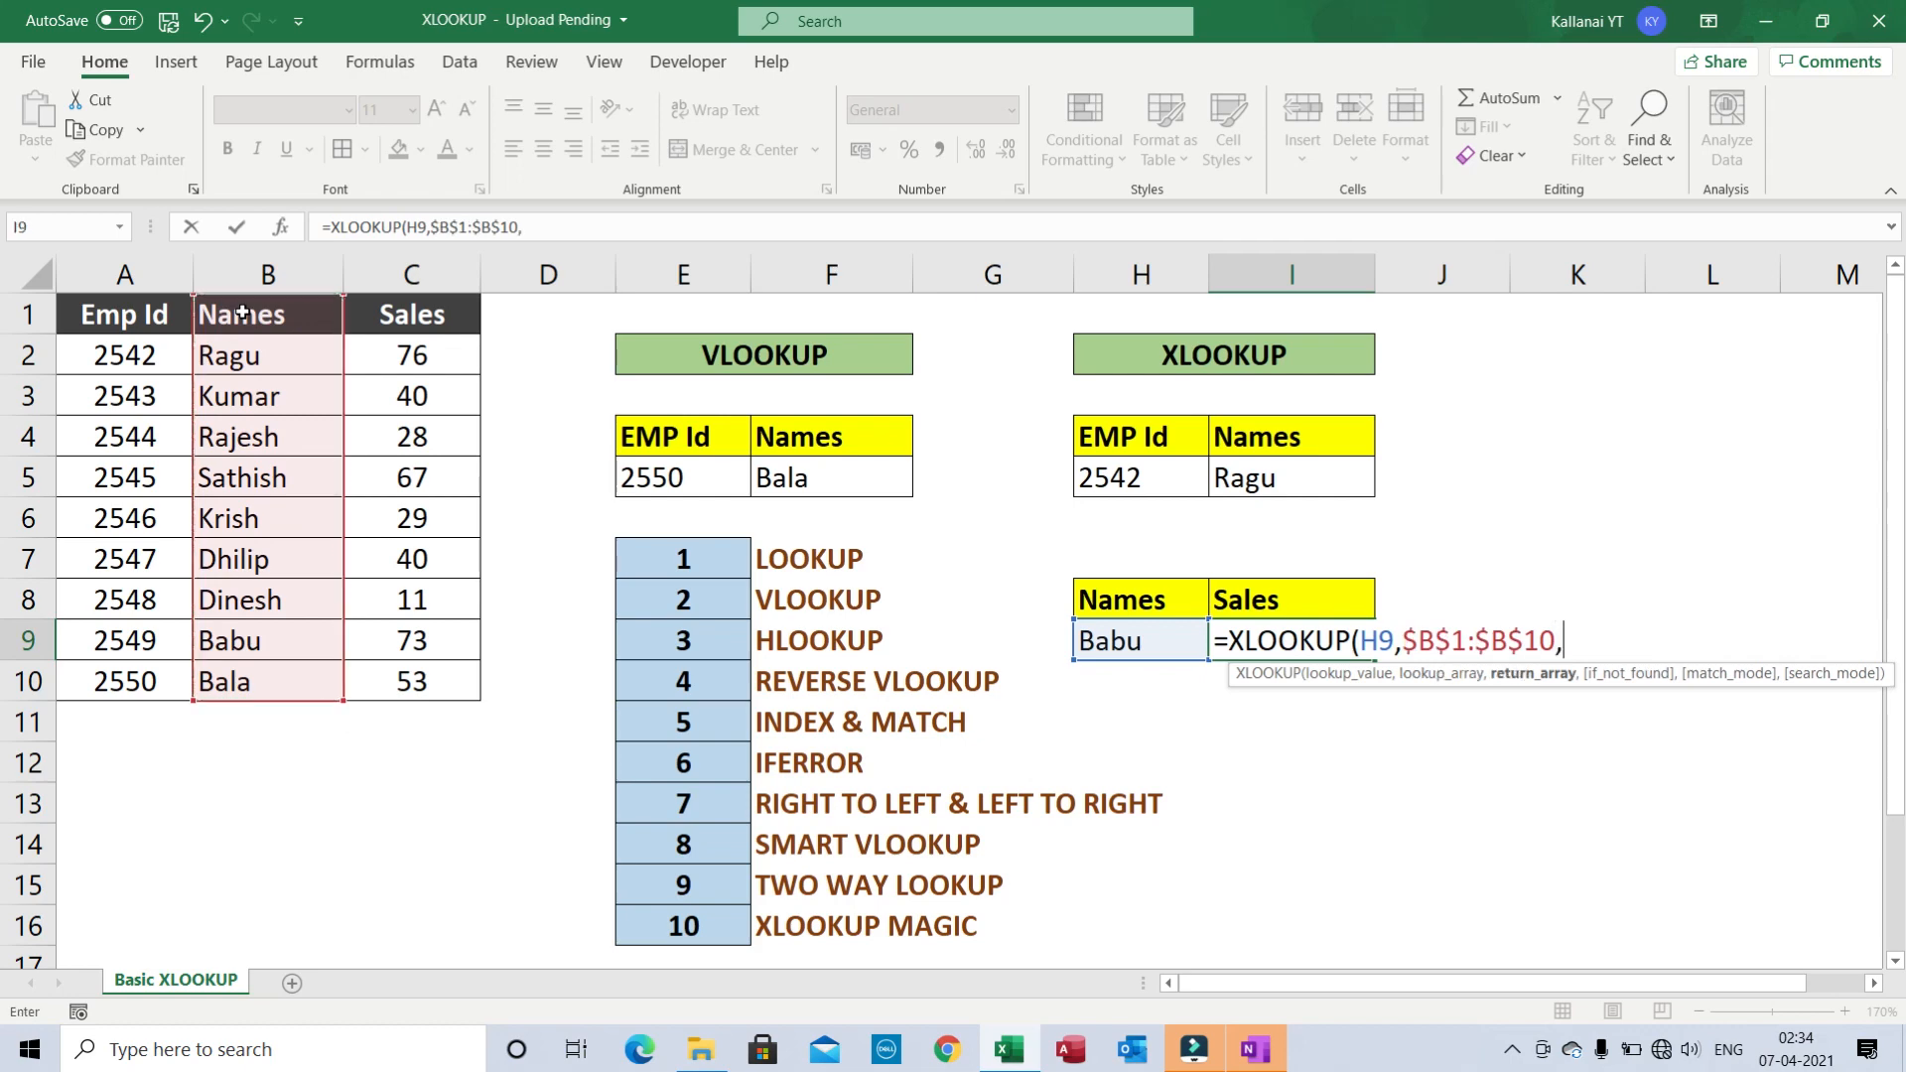
click(422, 309)
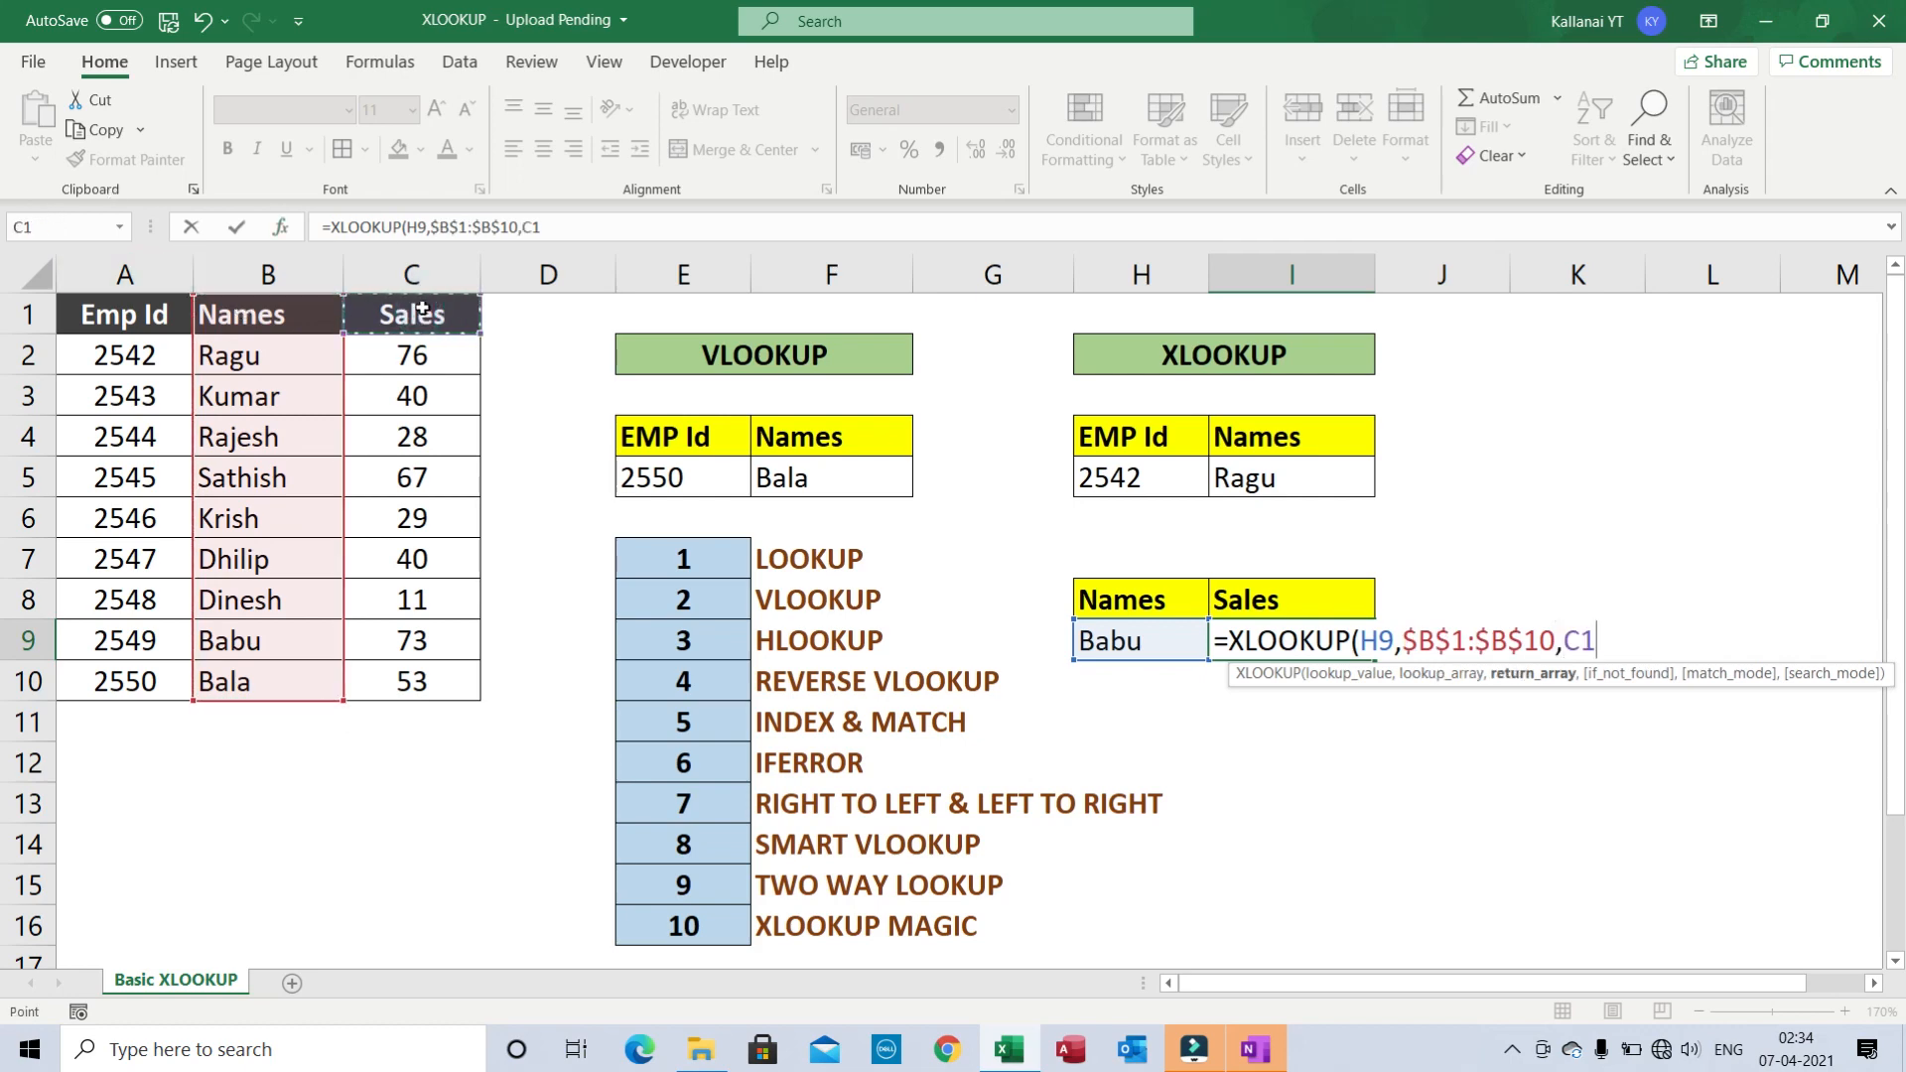
key(ctrl+shift+Down)
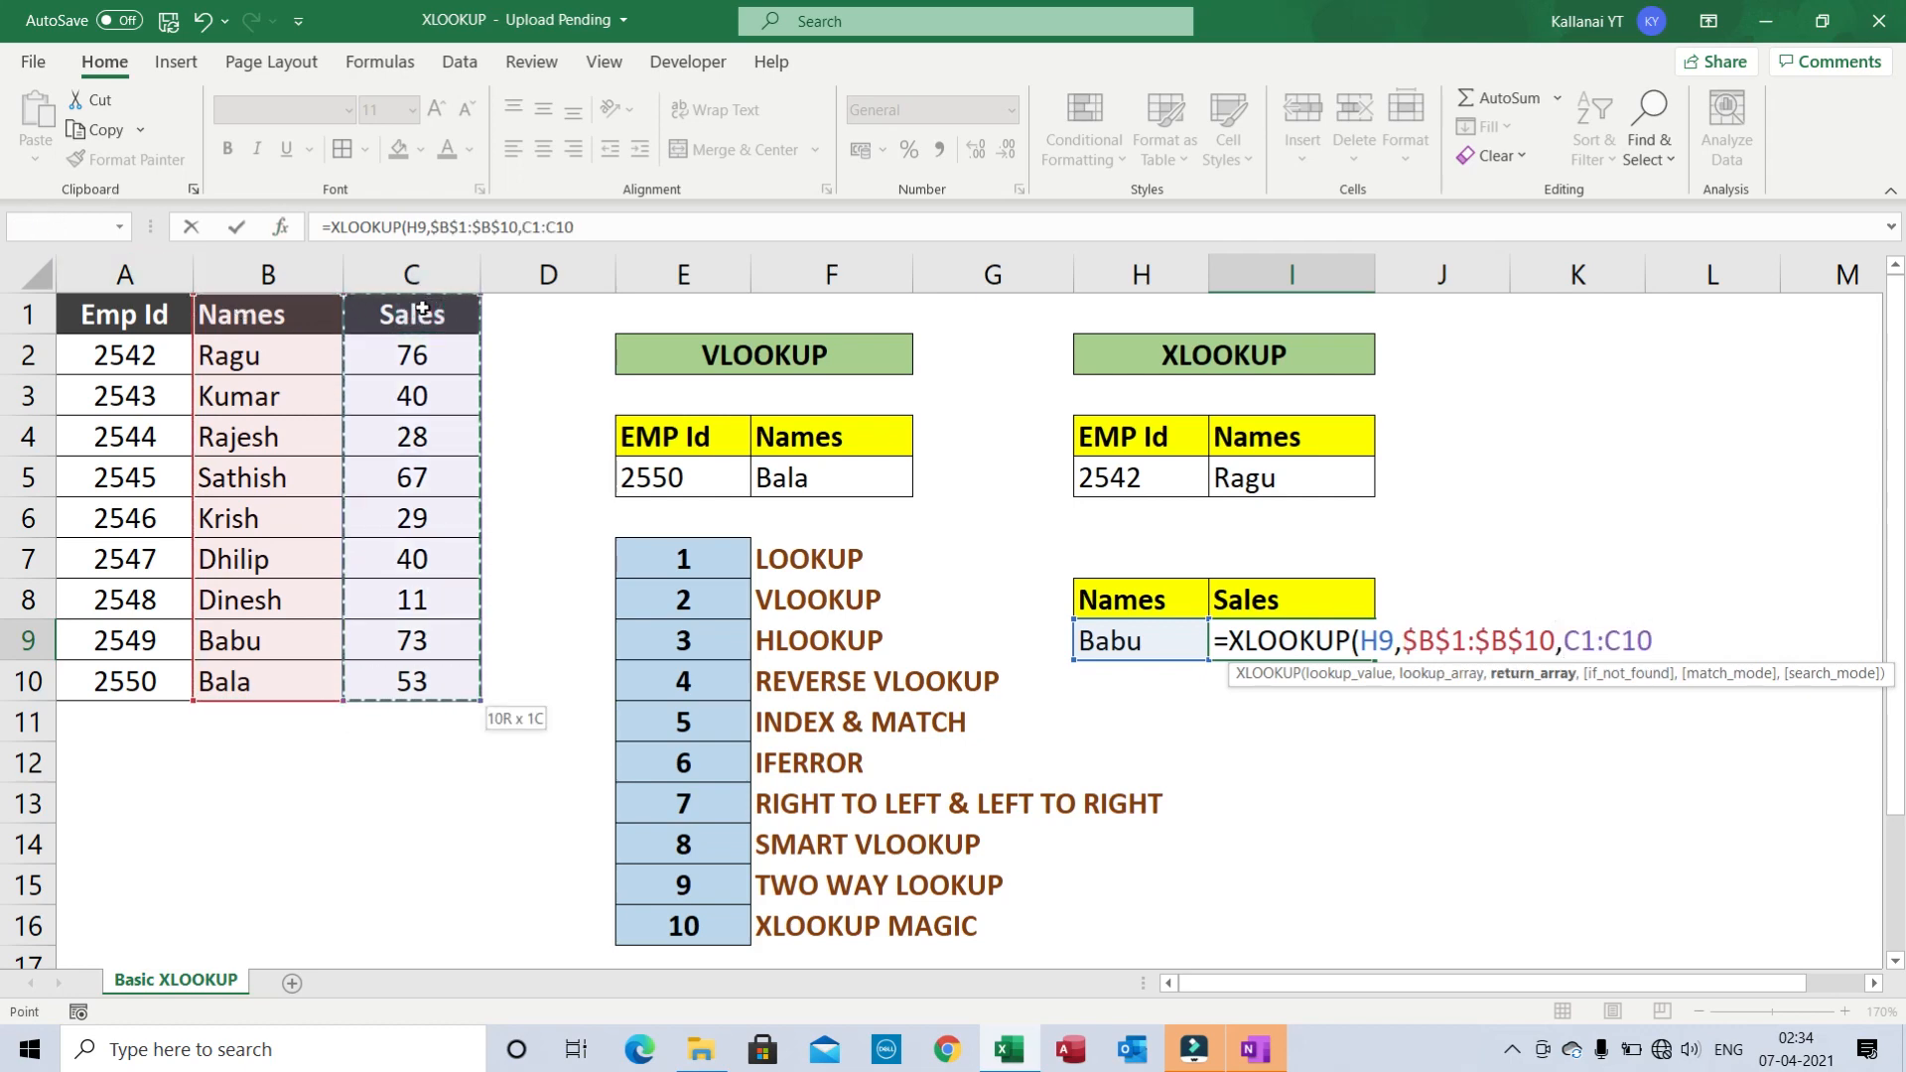
key(F4)
text())
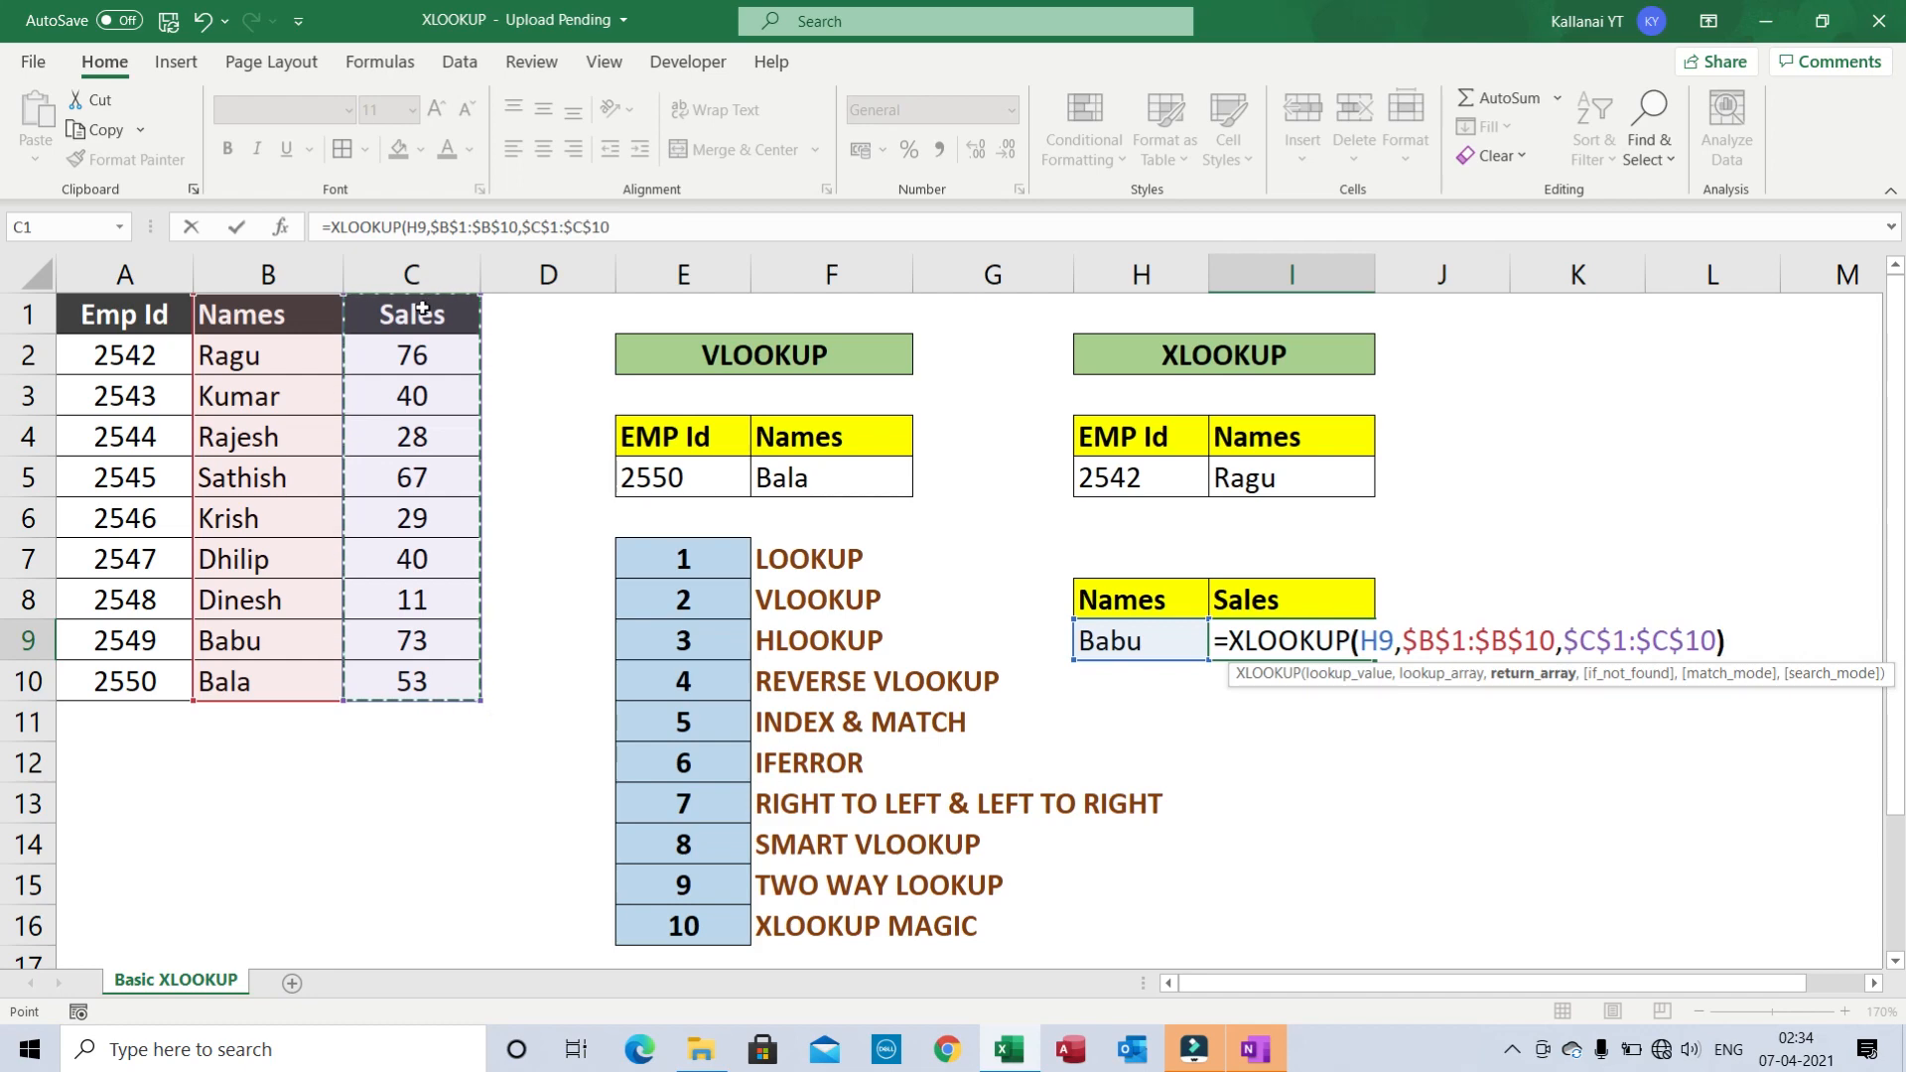
key(Return)
- Select the Names and Sales lookup table H8:I9
key(Up)
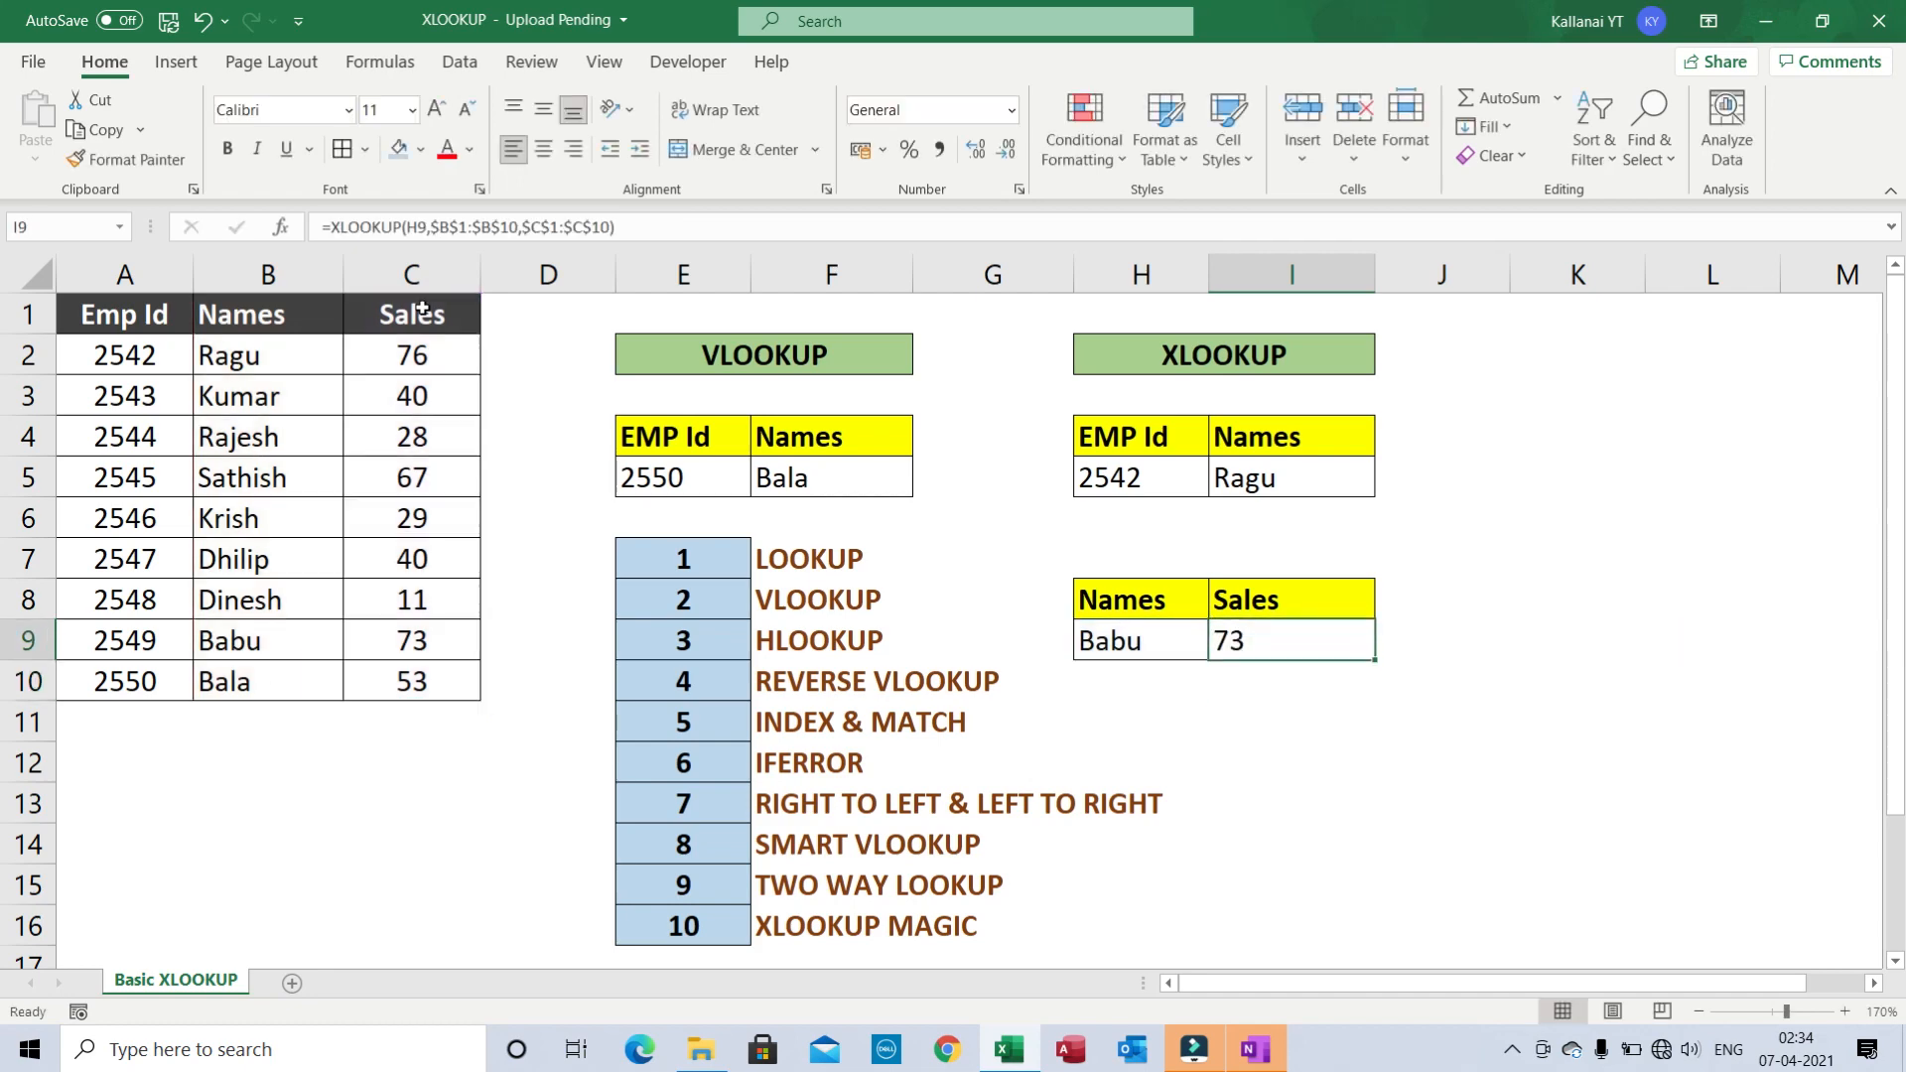
key(Right)
key(Left)
key(Left)
key(Left)
key(Right)
key(Right)
key(Left)
key(Up)
key(shift+Right)
key(shift+Down)
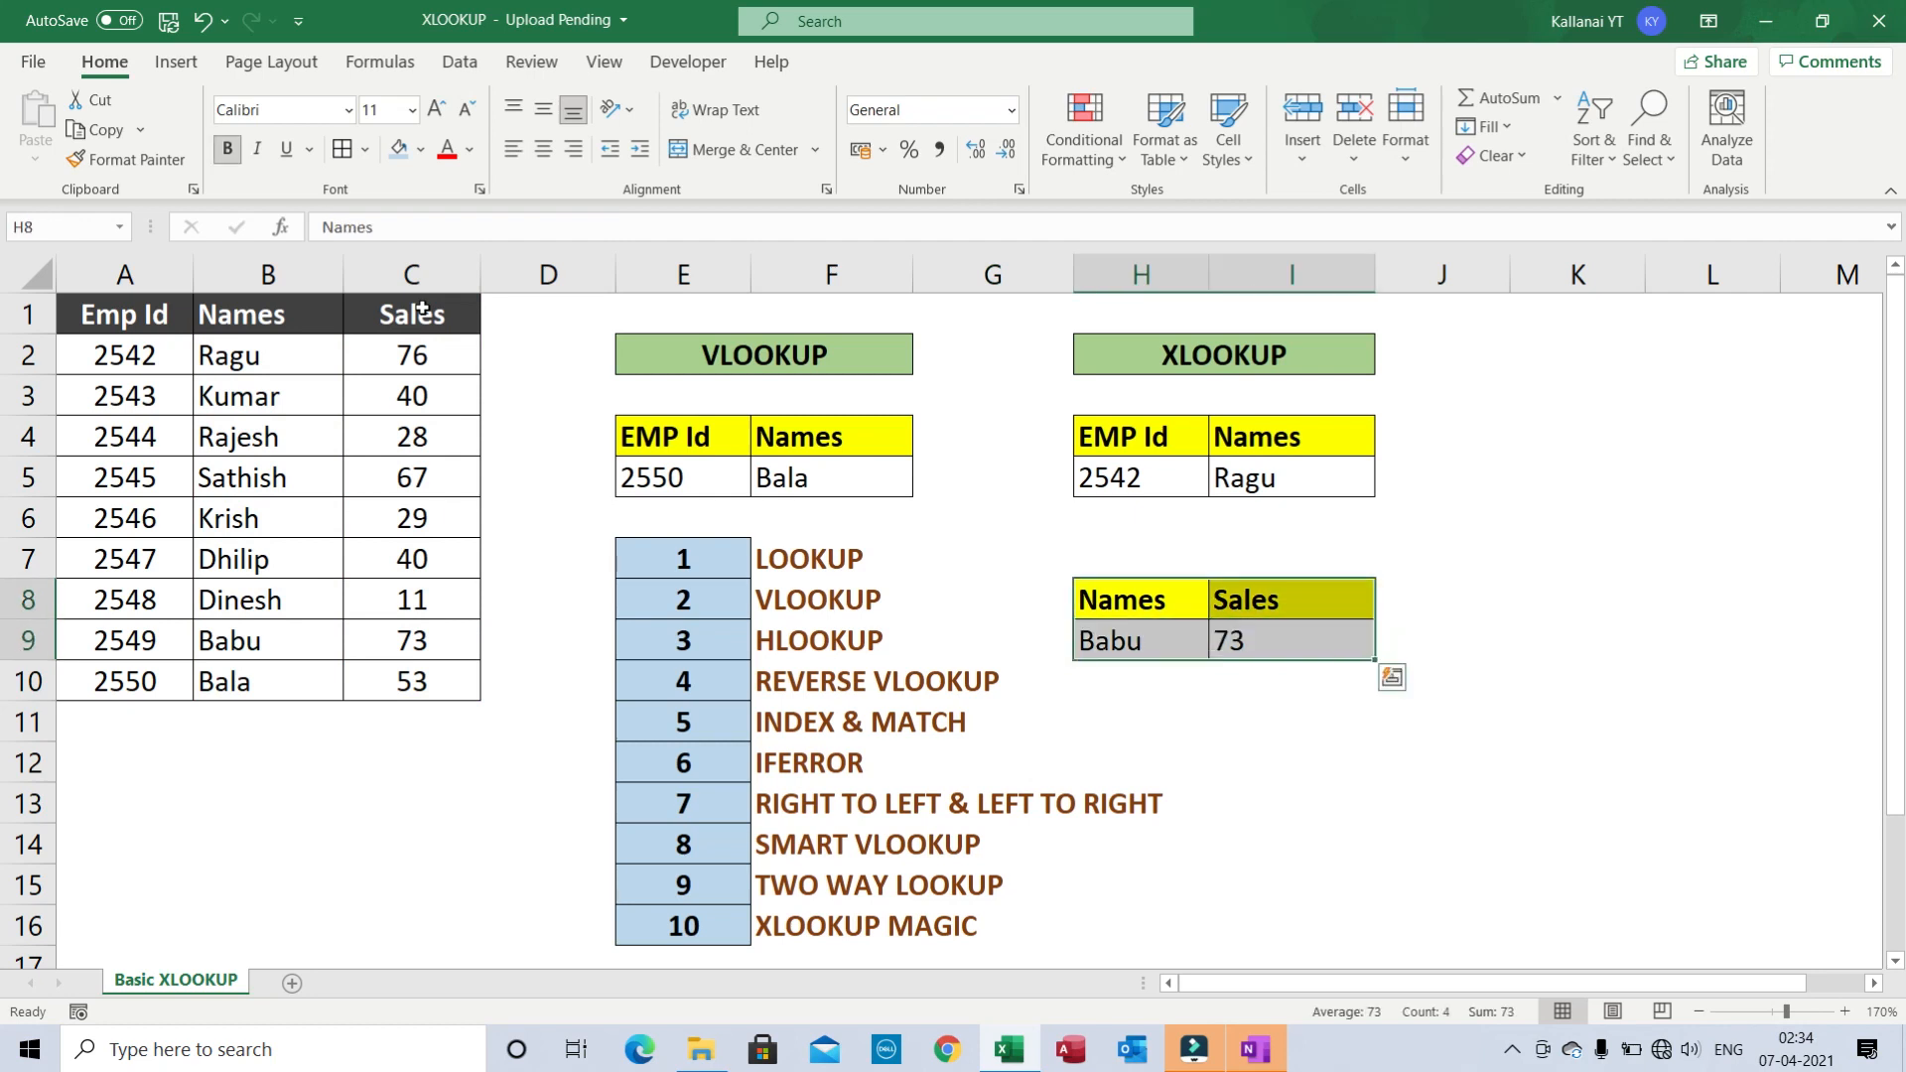
key(Right)
key(Left)
key(shift+Right)
key(shift+Down)
key(Down)
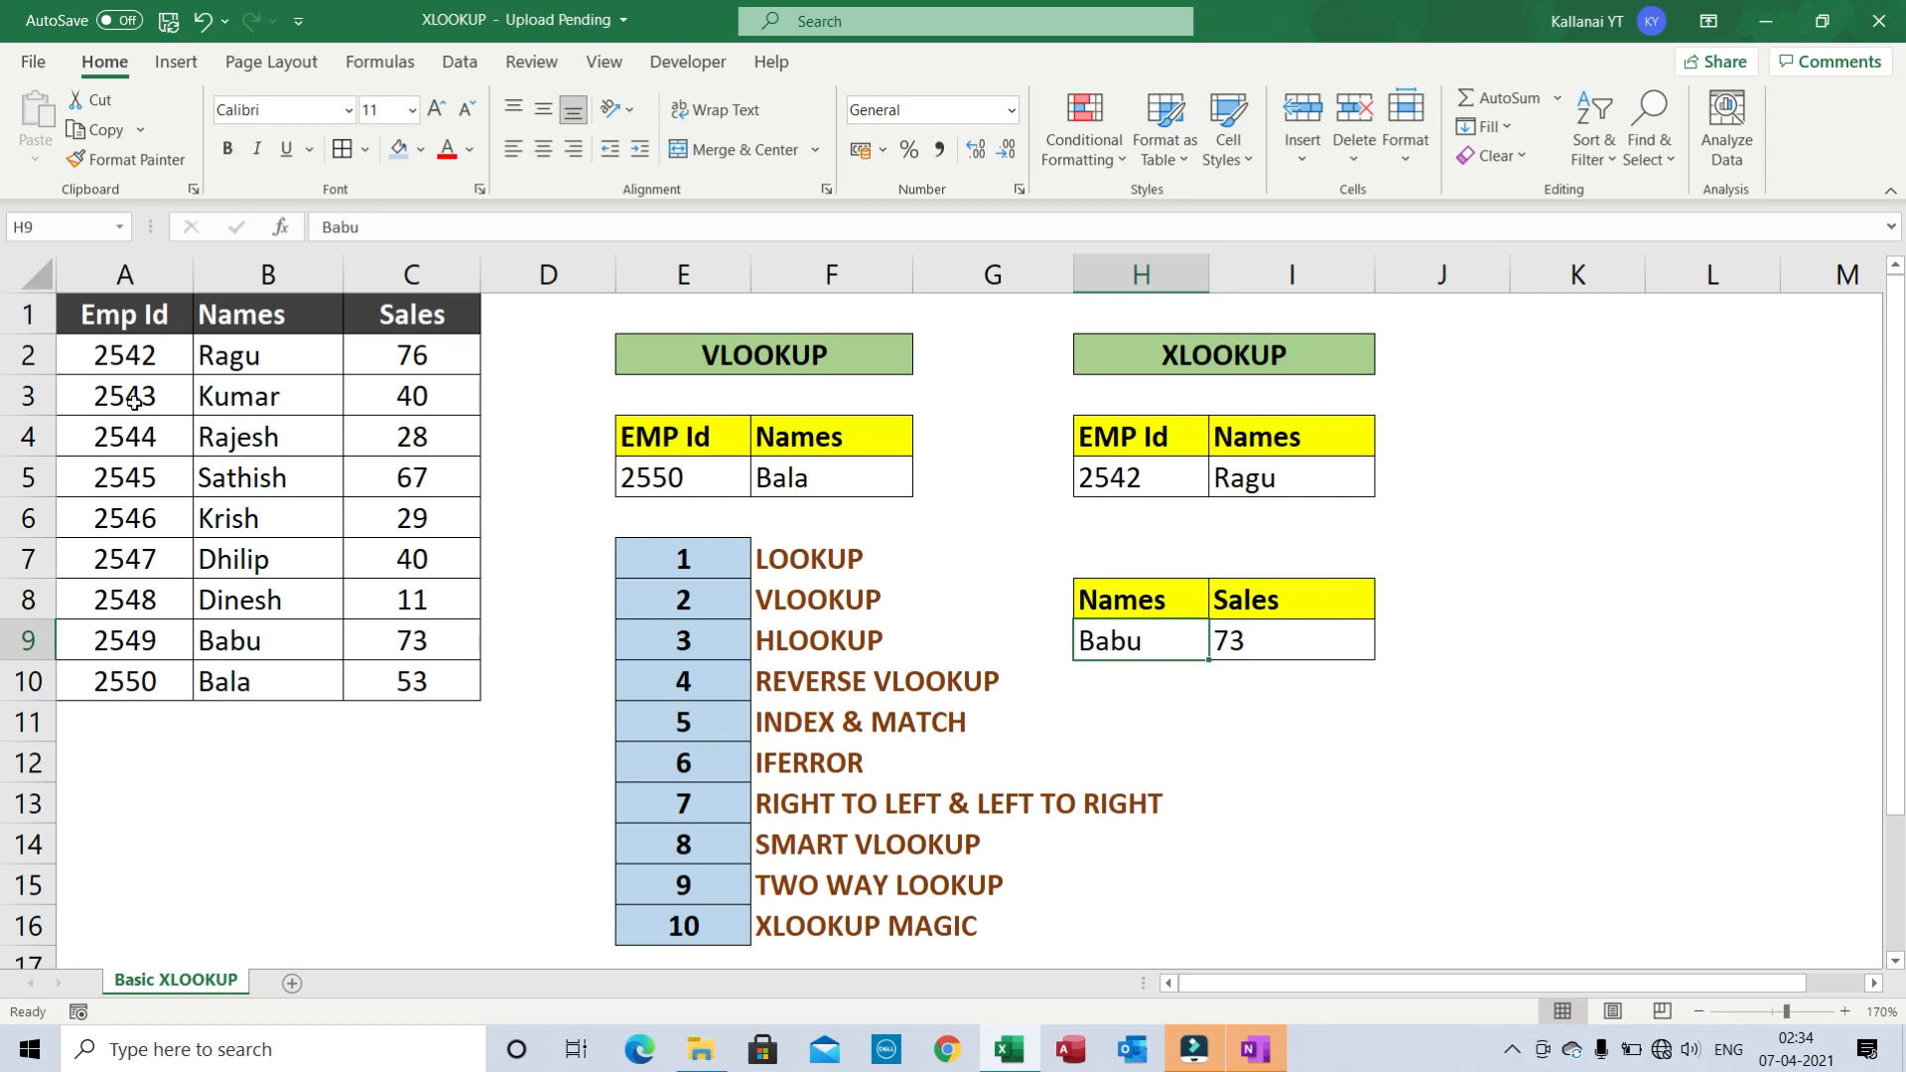
- Replace Babu with Kumar in H9 so the Sales lookup in I9 returns 40
click(294, 658)
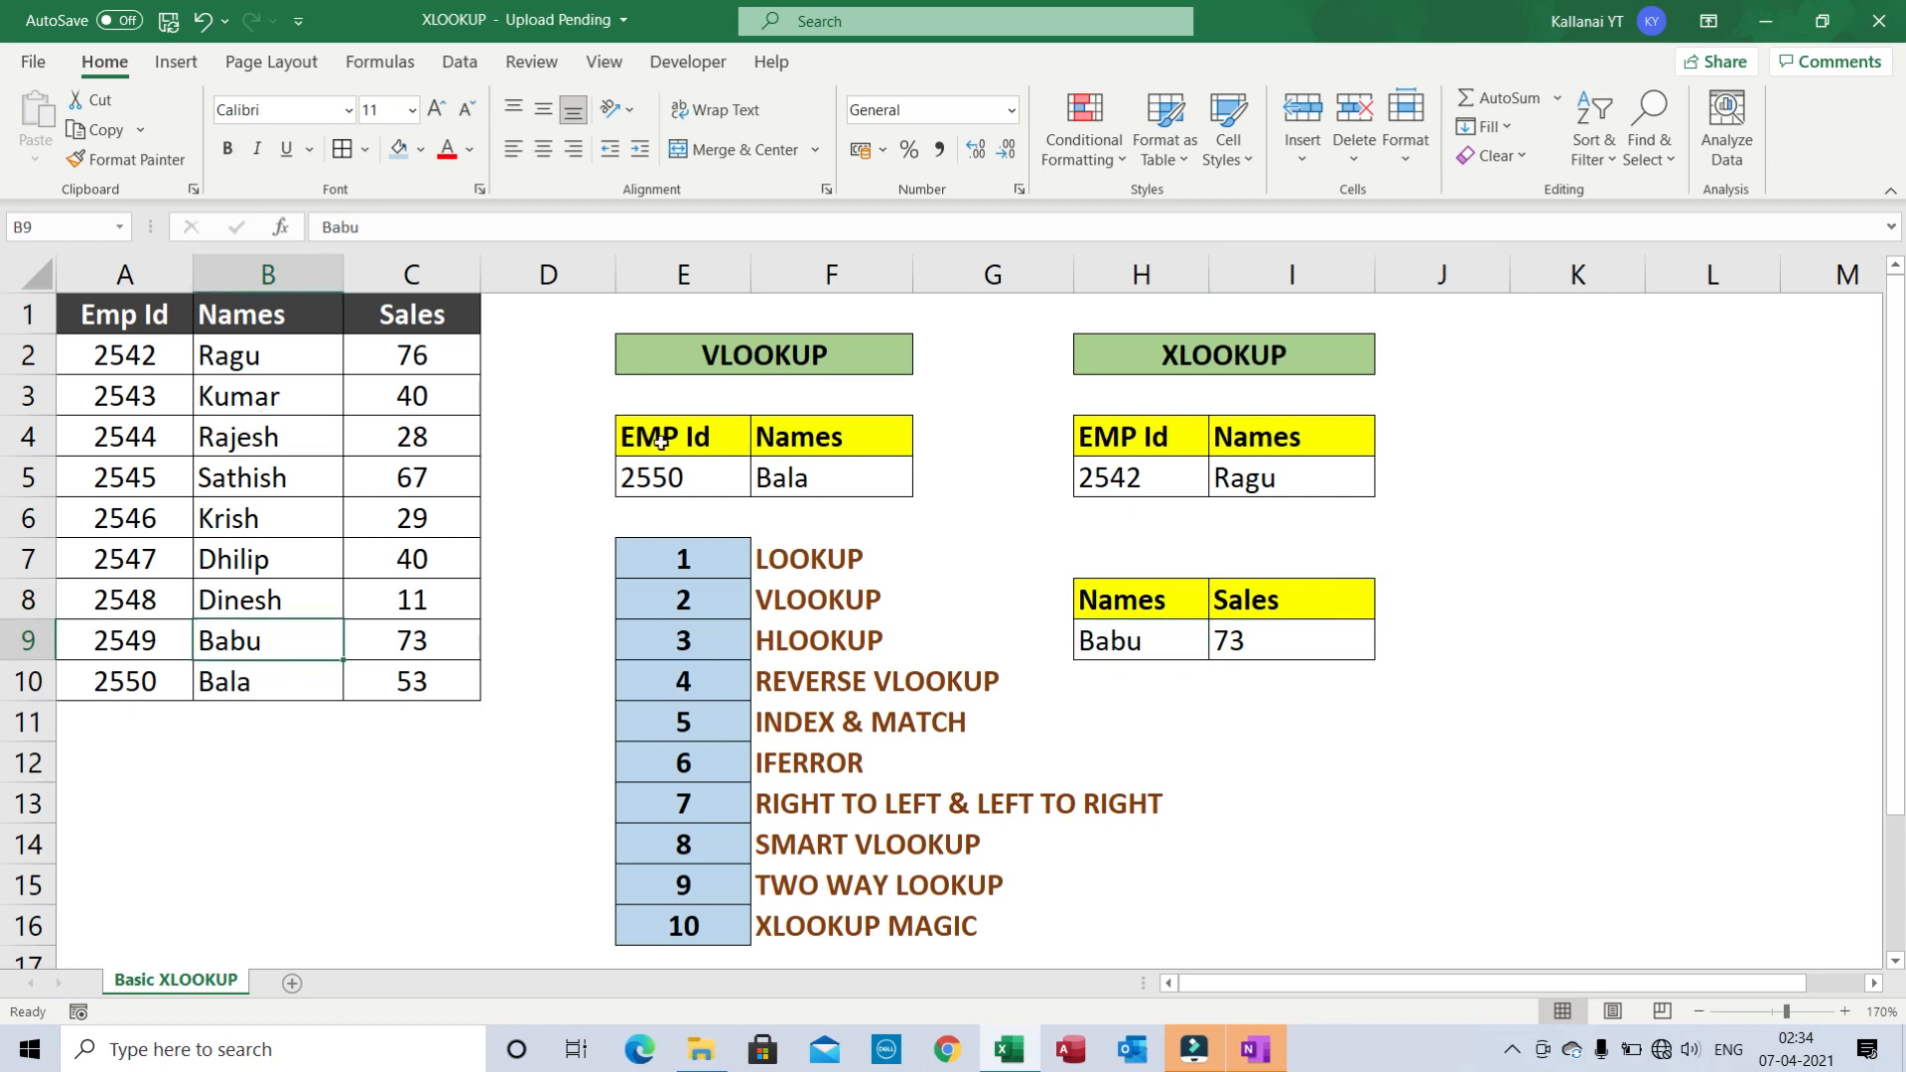
click(1142, 645)
text(K)
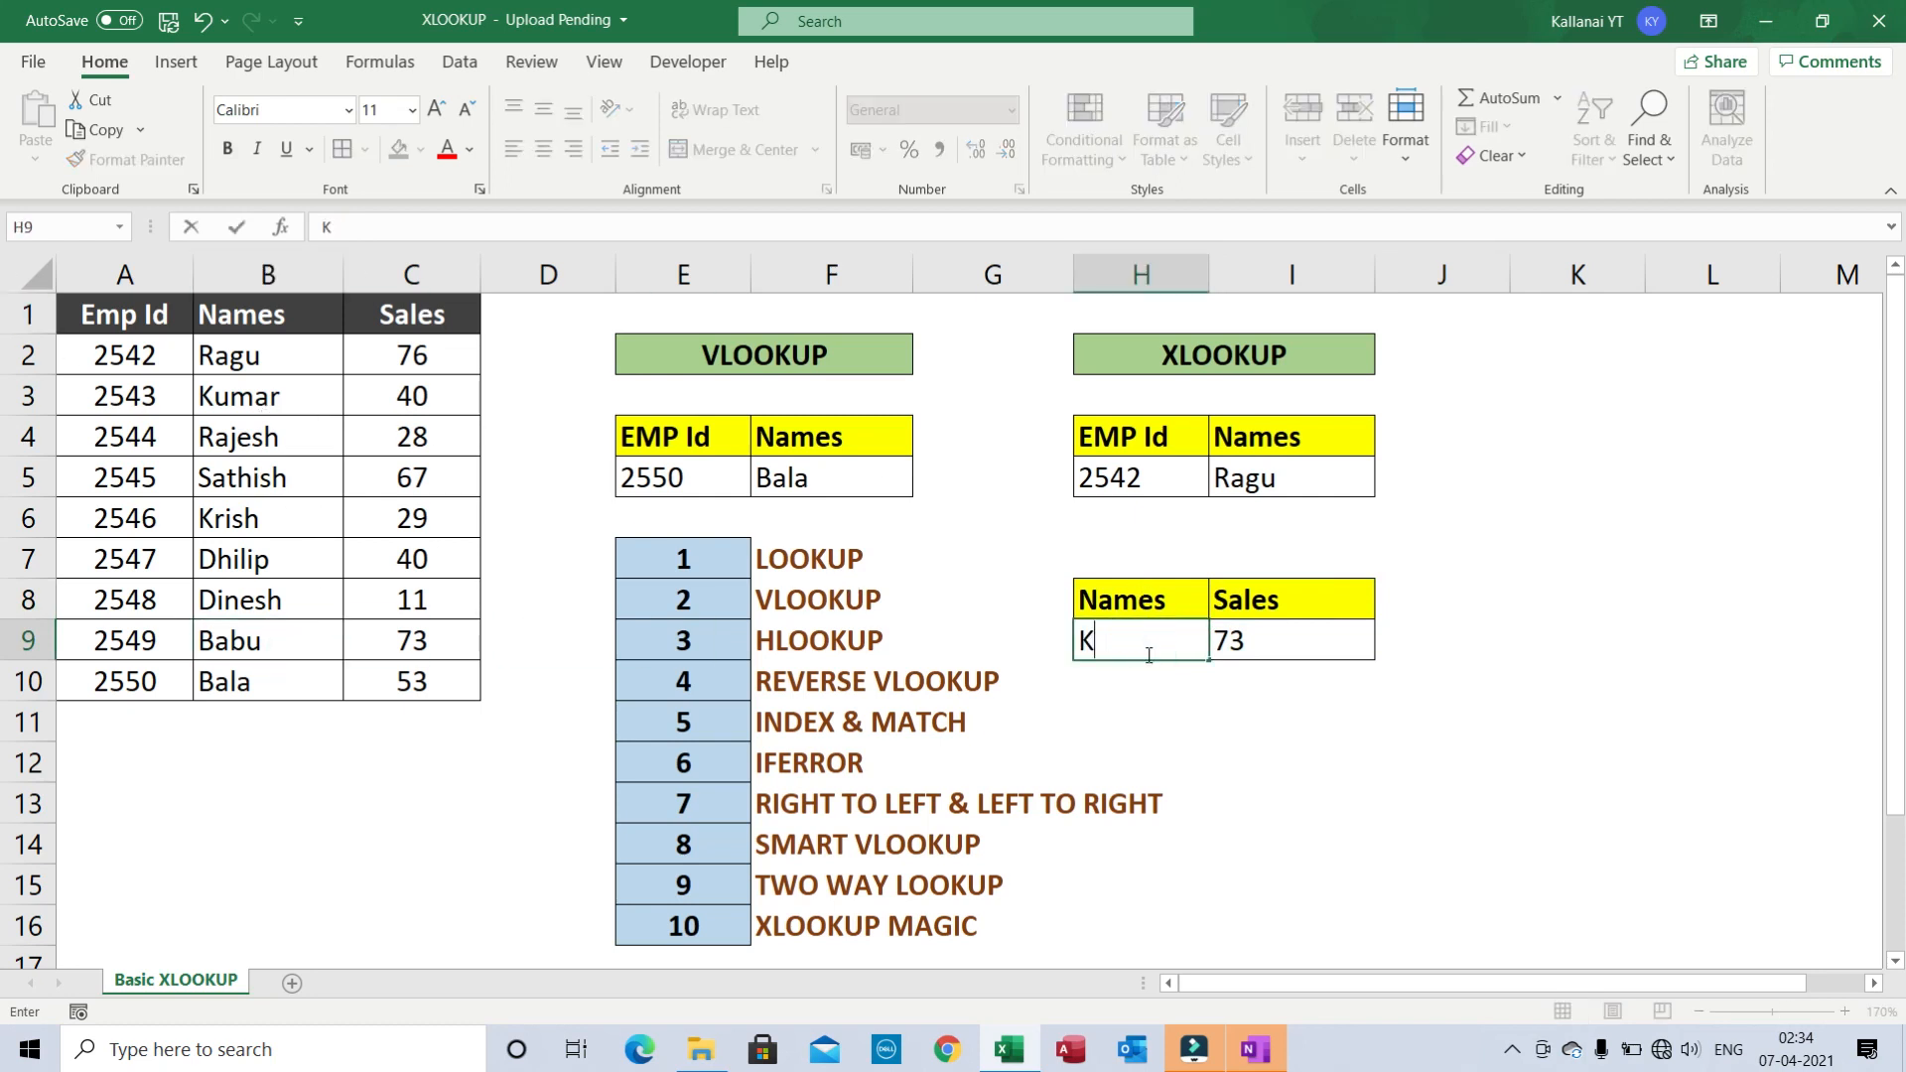
text(umar)
key(Return)
key(Up)
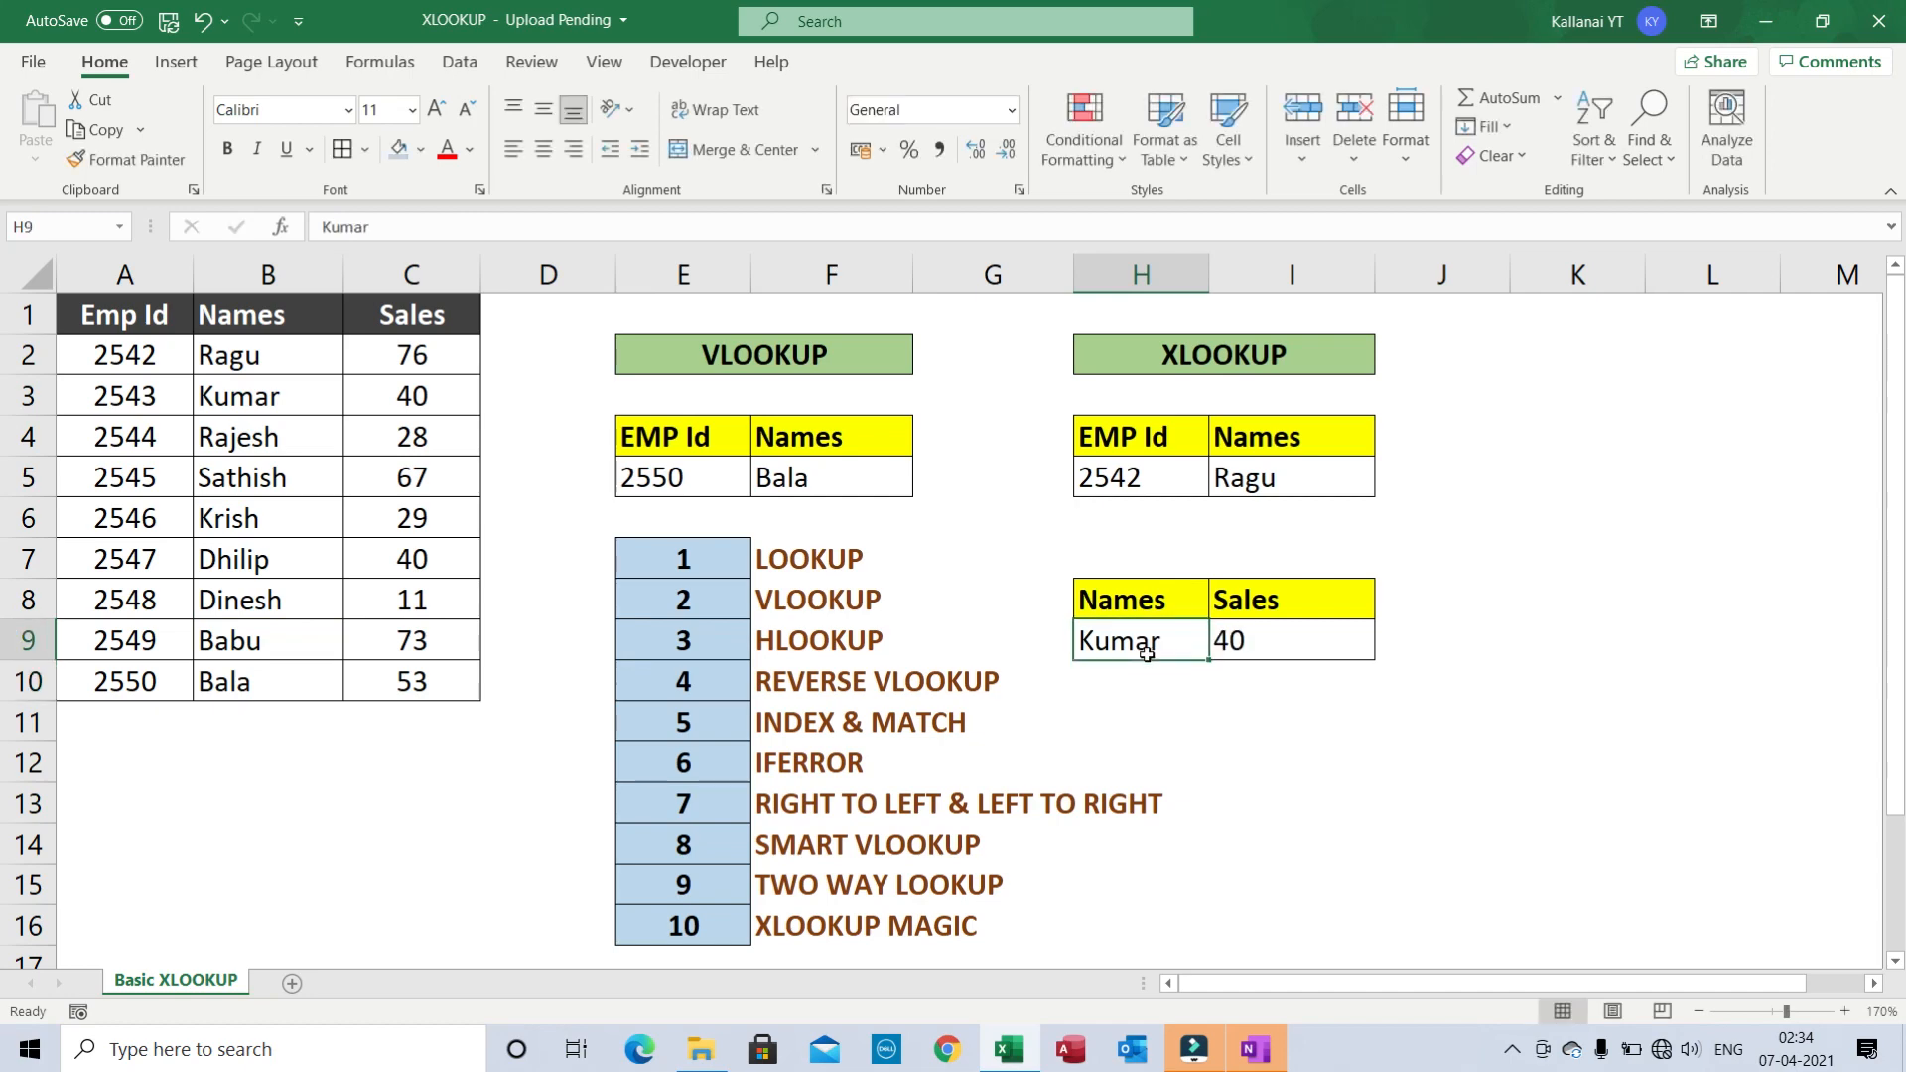
key(Left)
click(413, 474)
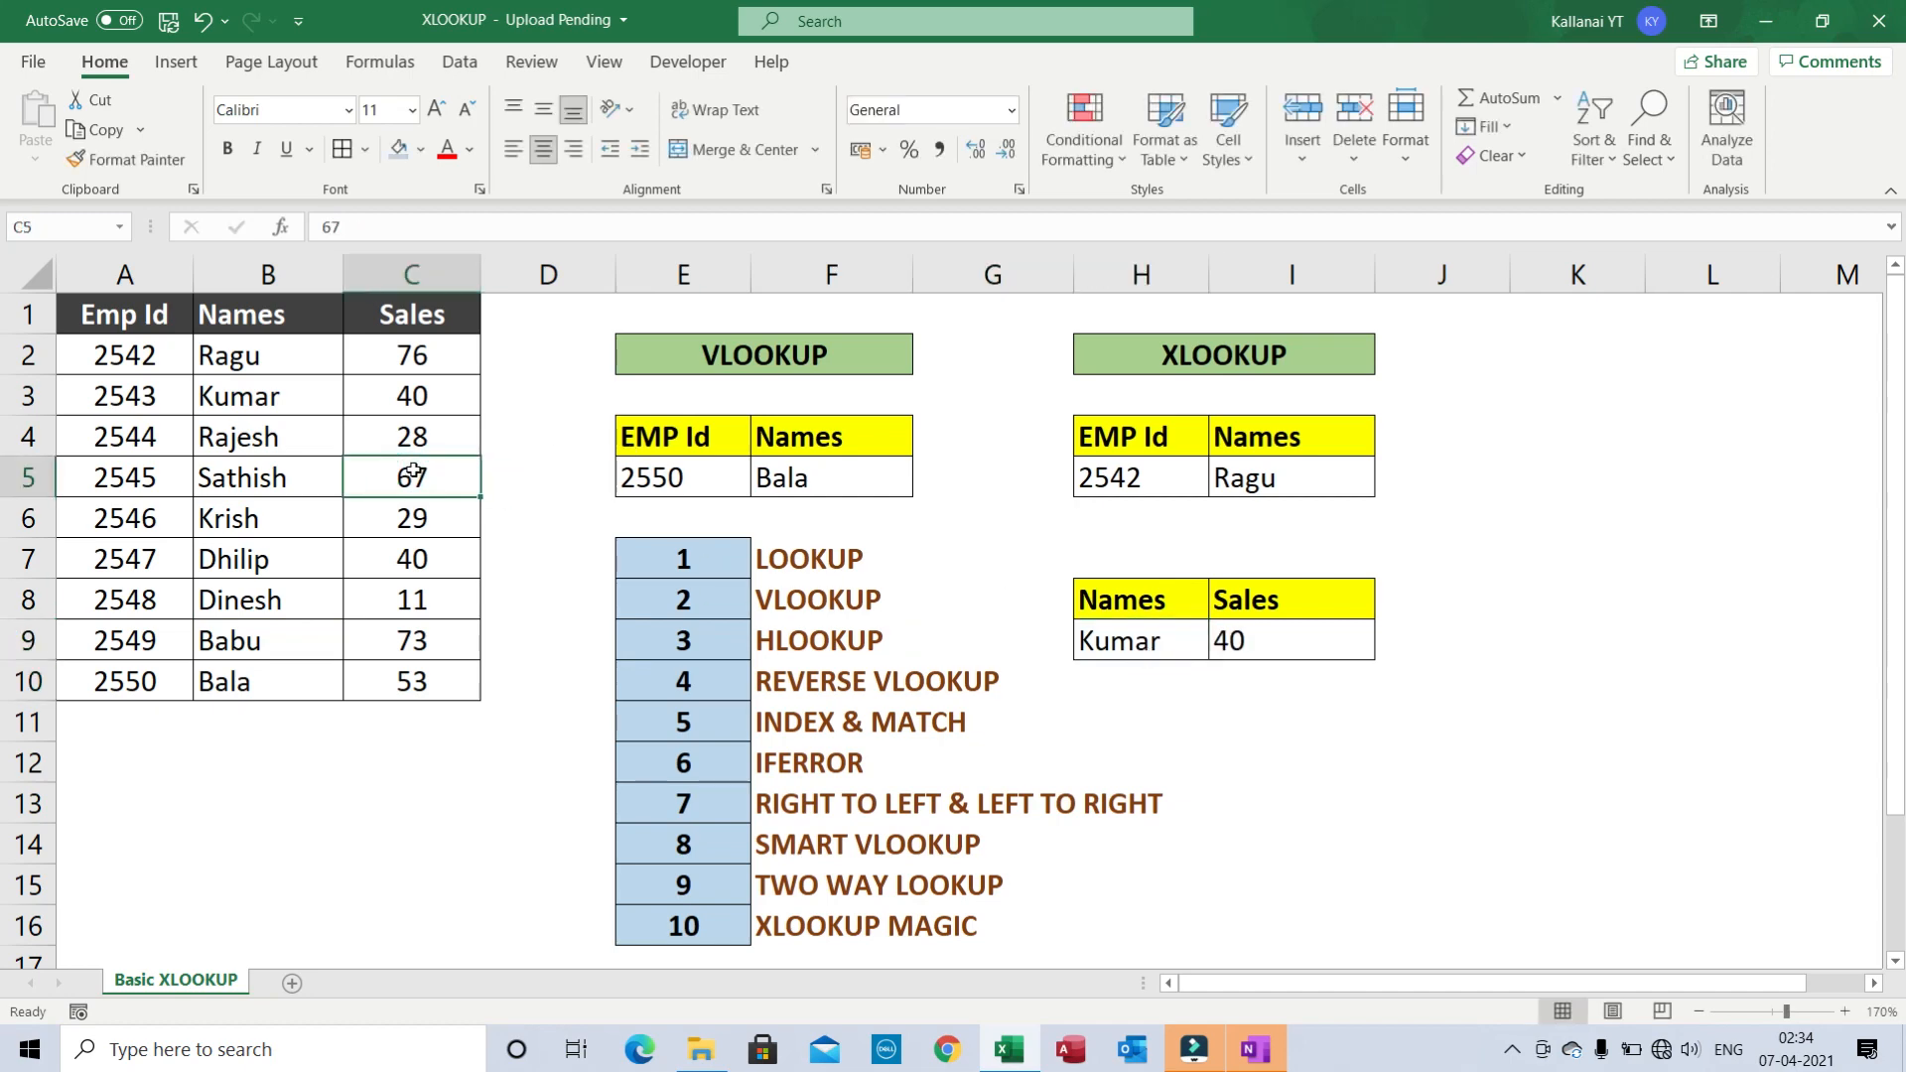
click(1138, 482)
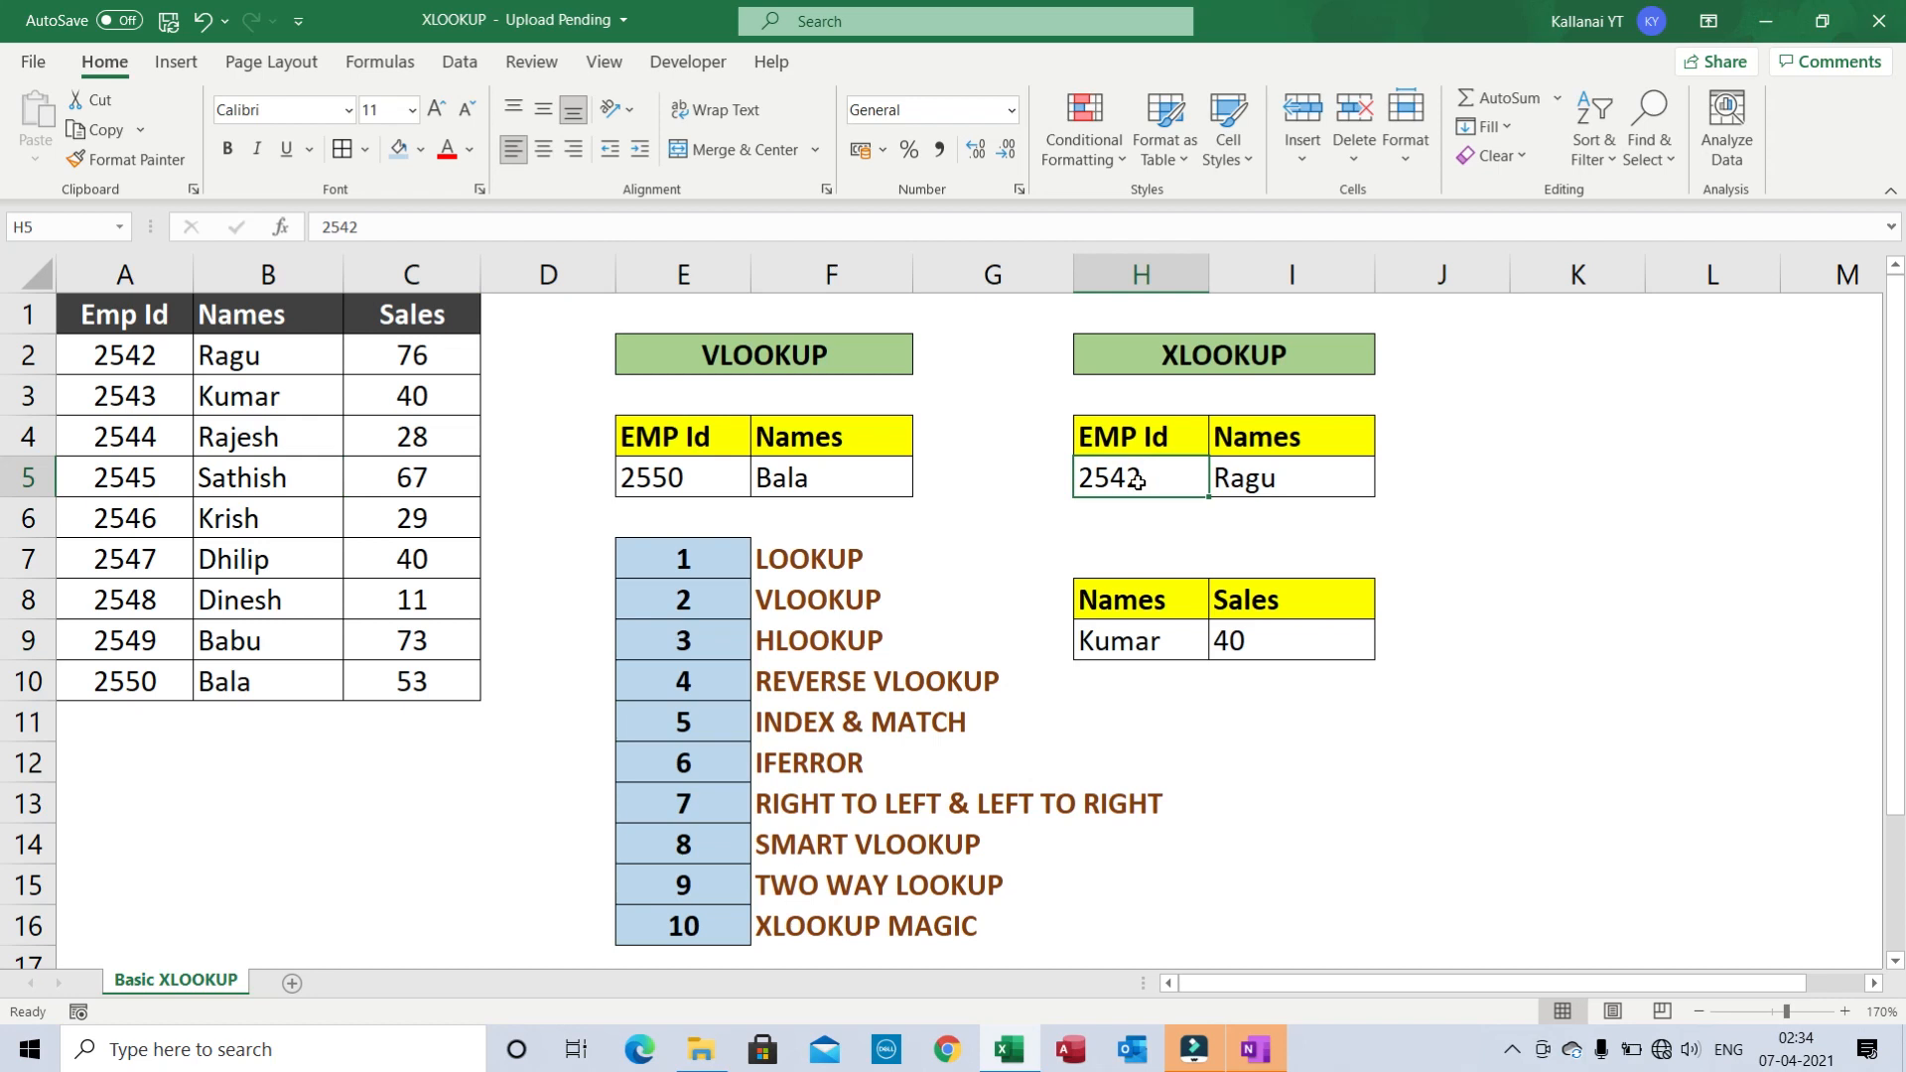
- Check the formula in I5, then enter the nonexistent Emp Id 1234 in H5
key(Right)
key(Left)
key(Right)
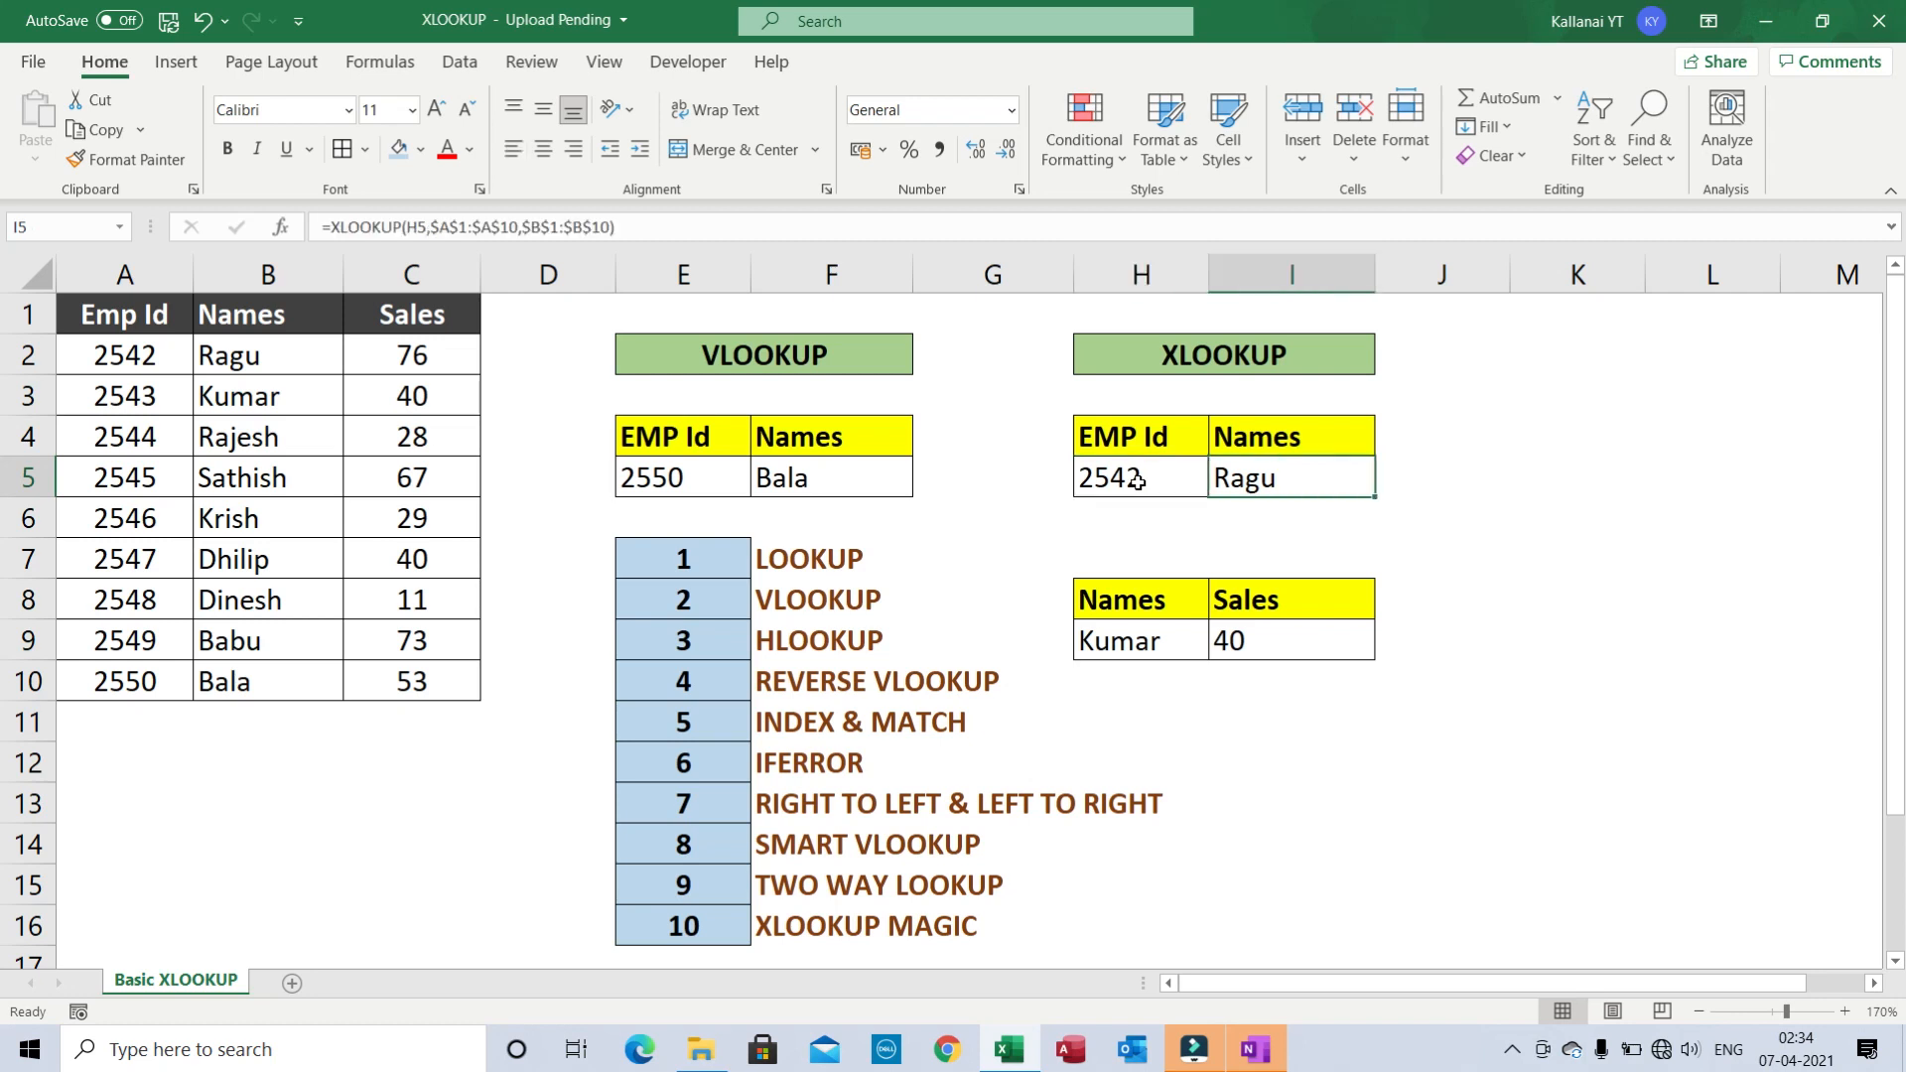
key(Left)
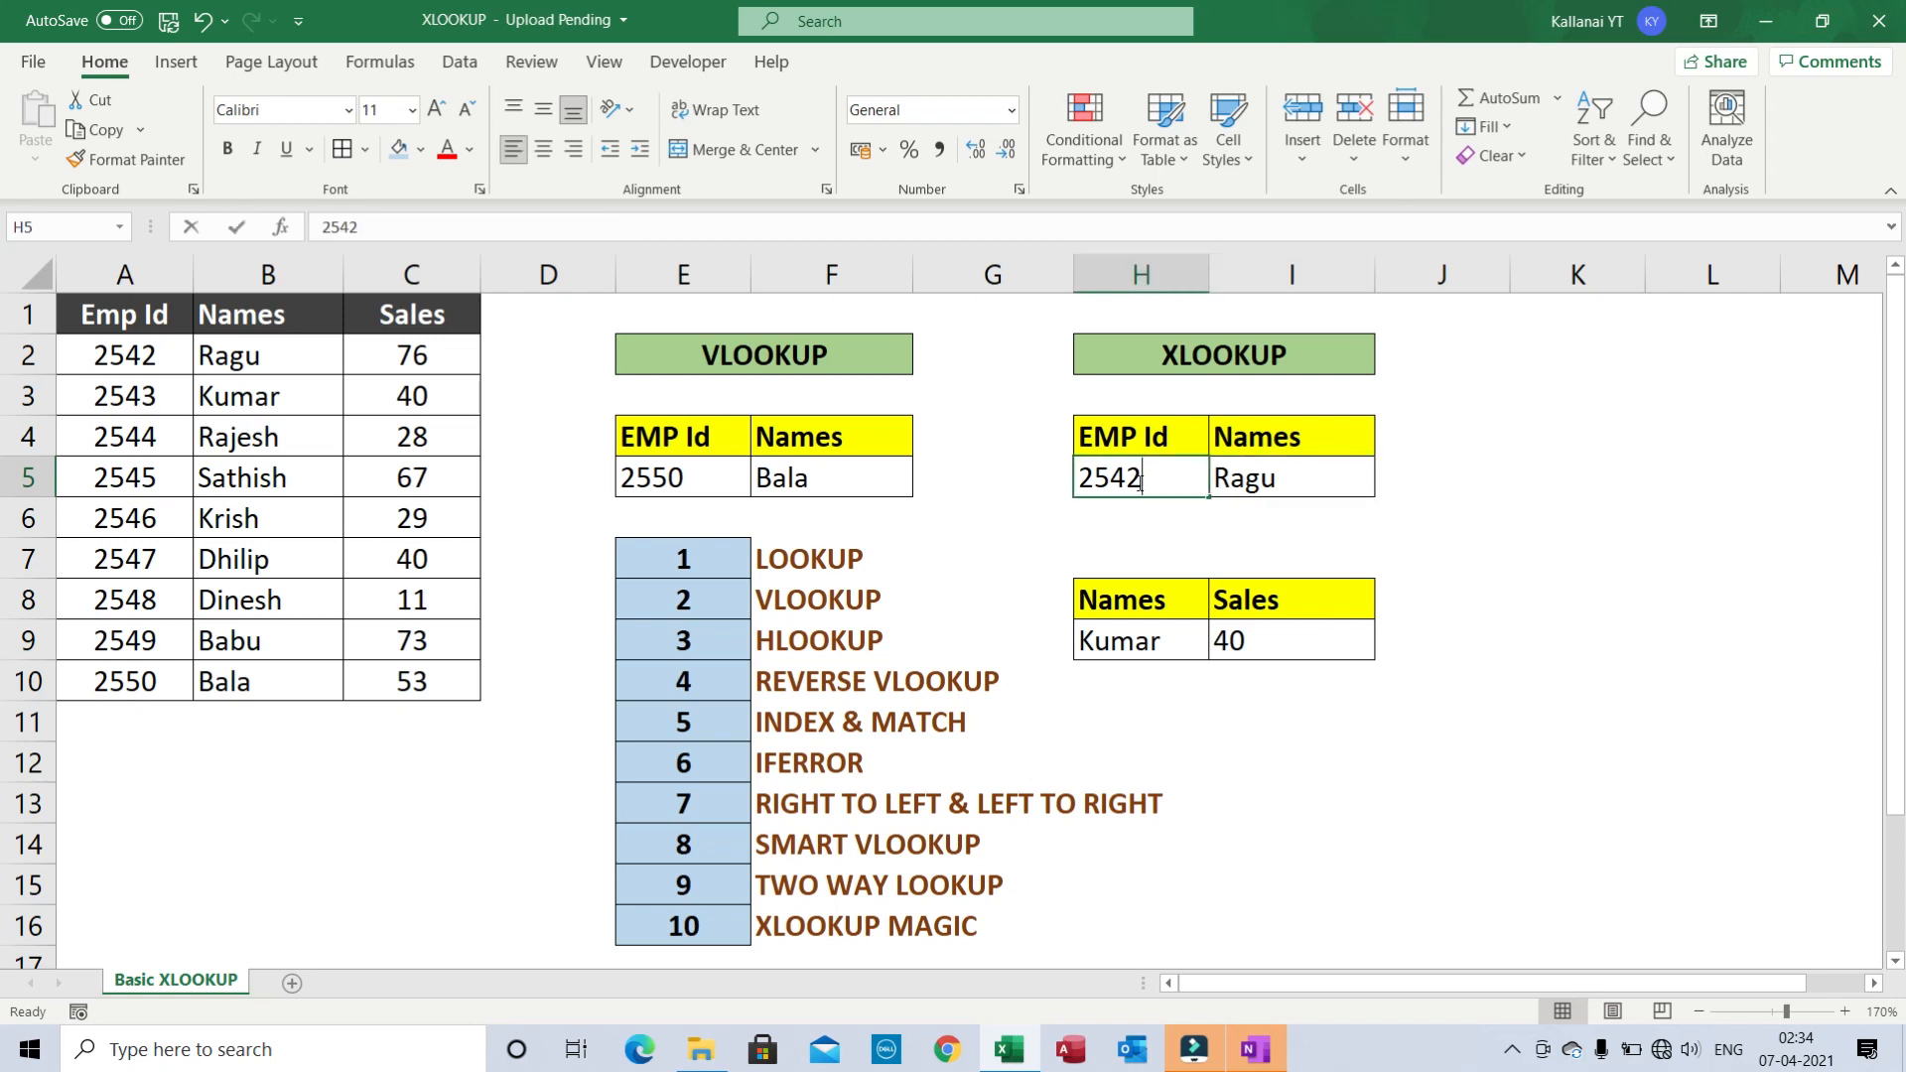
text(1234)
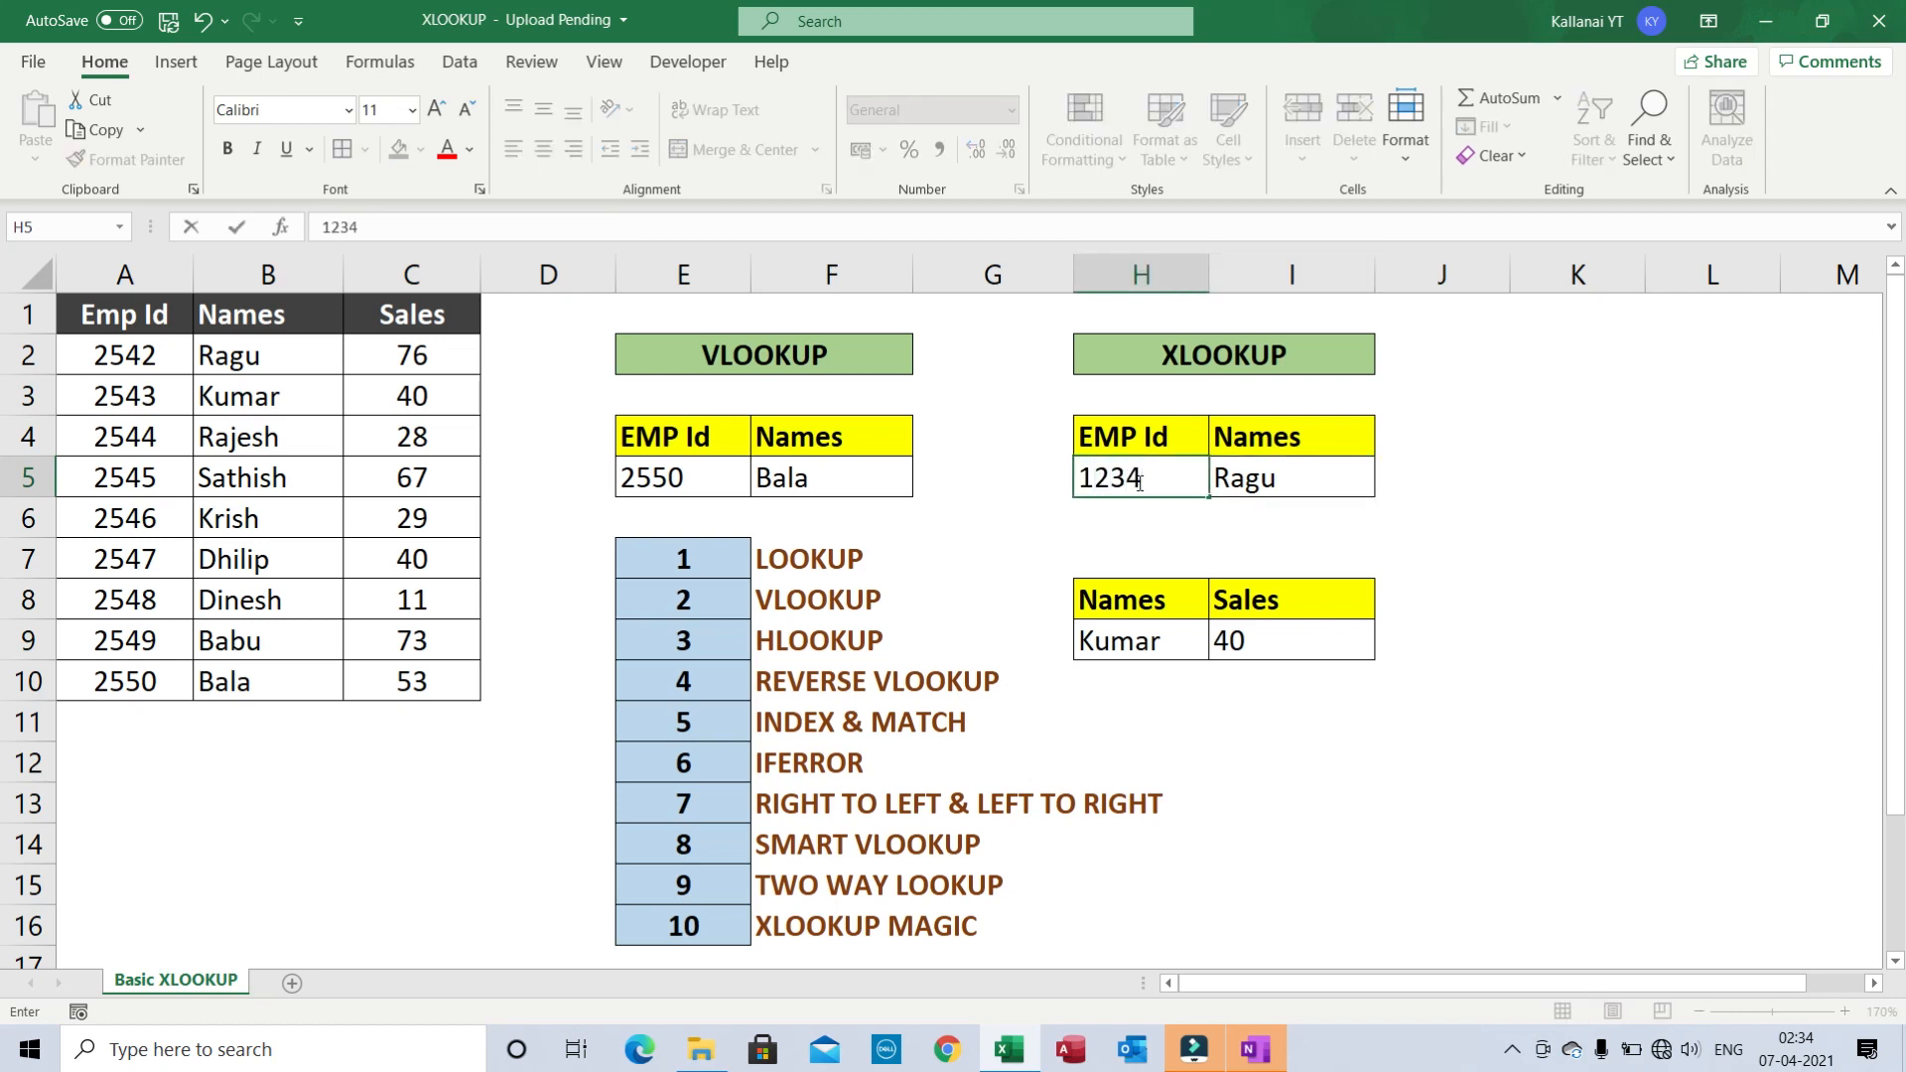
key(Return)
- Inspect the #N/A result and the formula behind it in I5
key(Up)
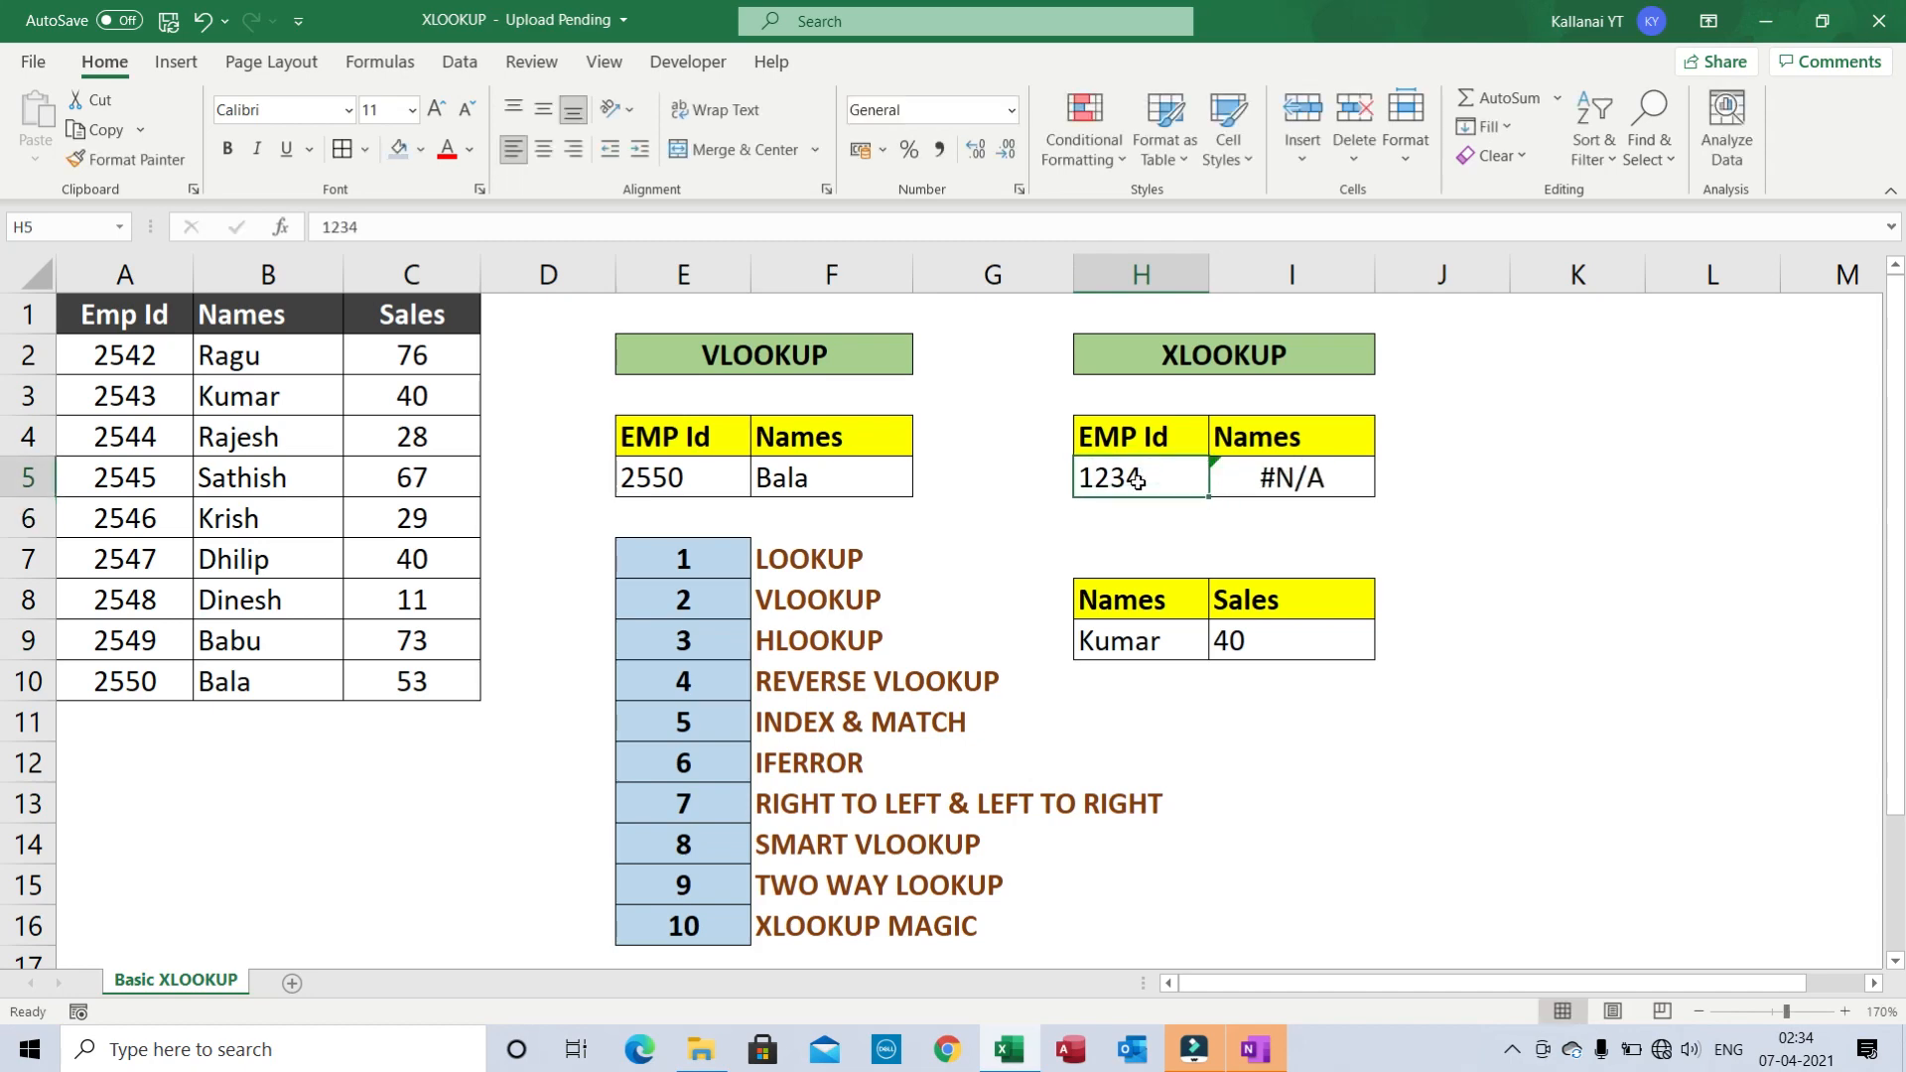
key(Right)
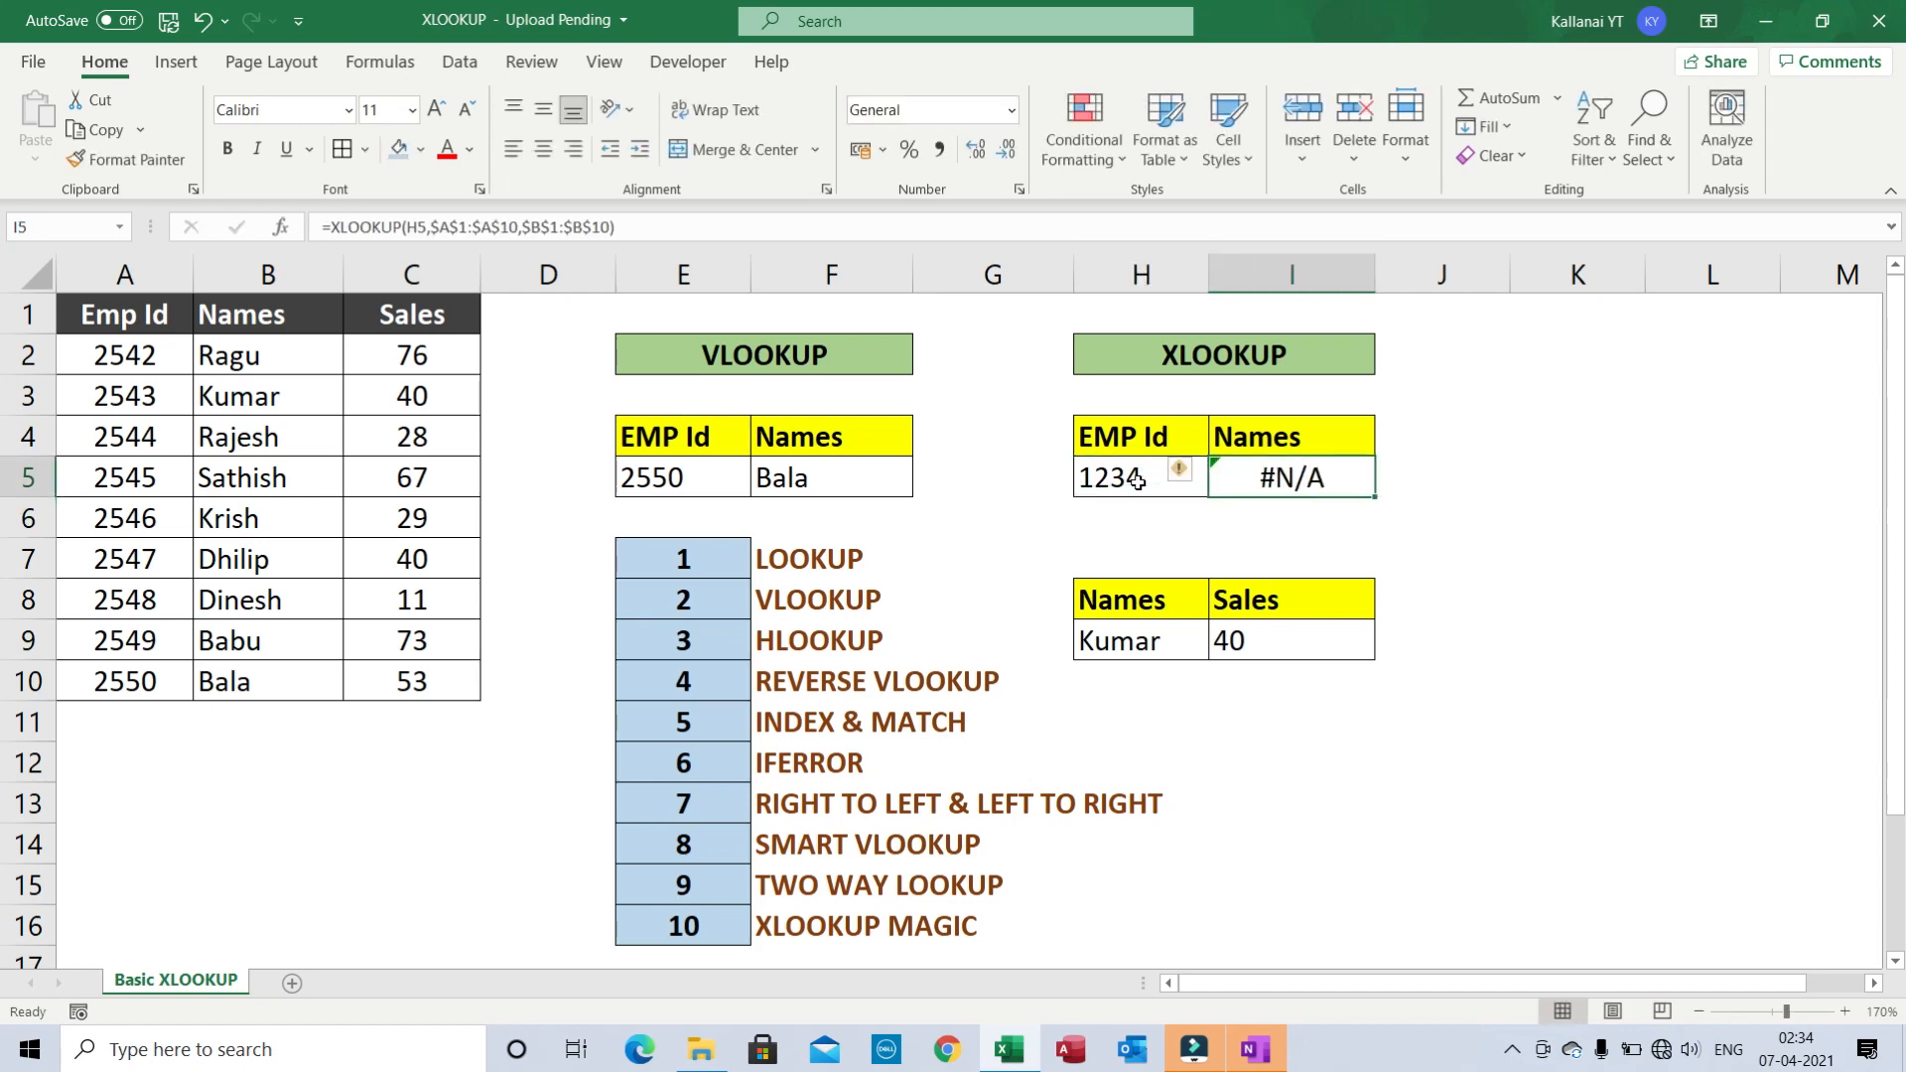
key(Left)
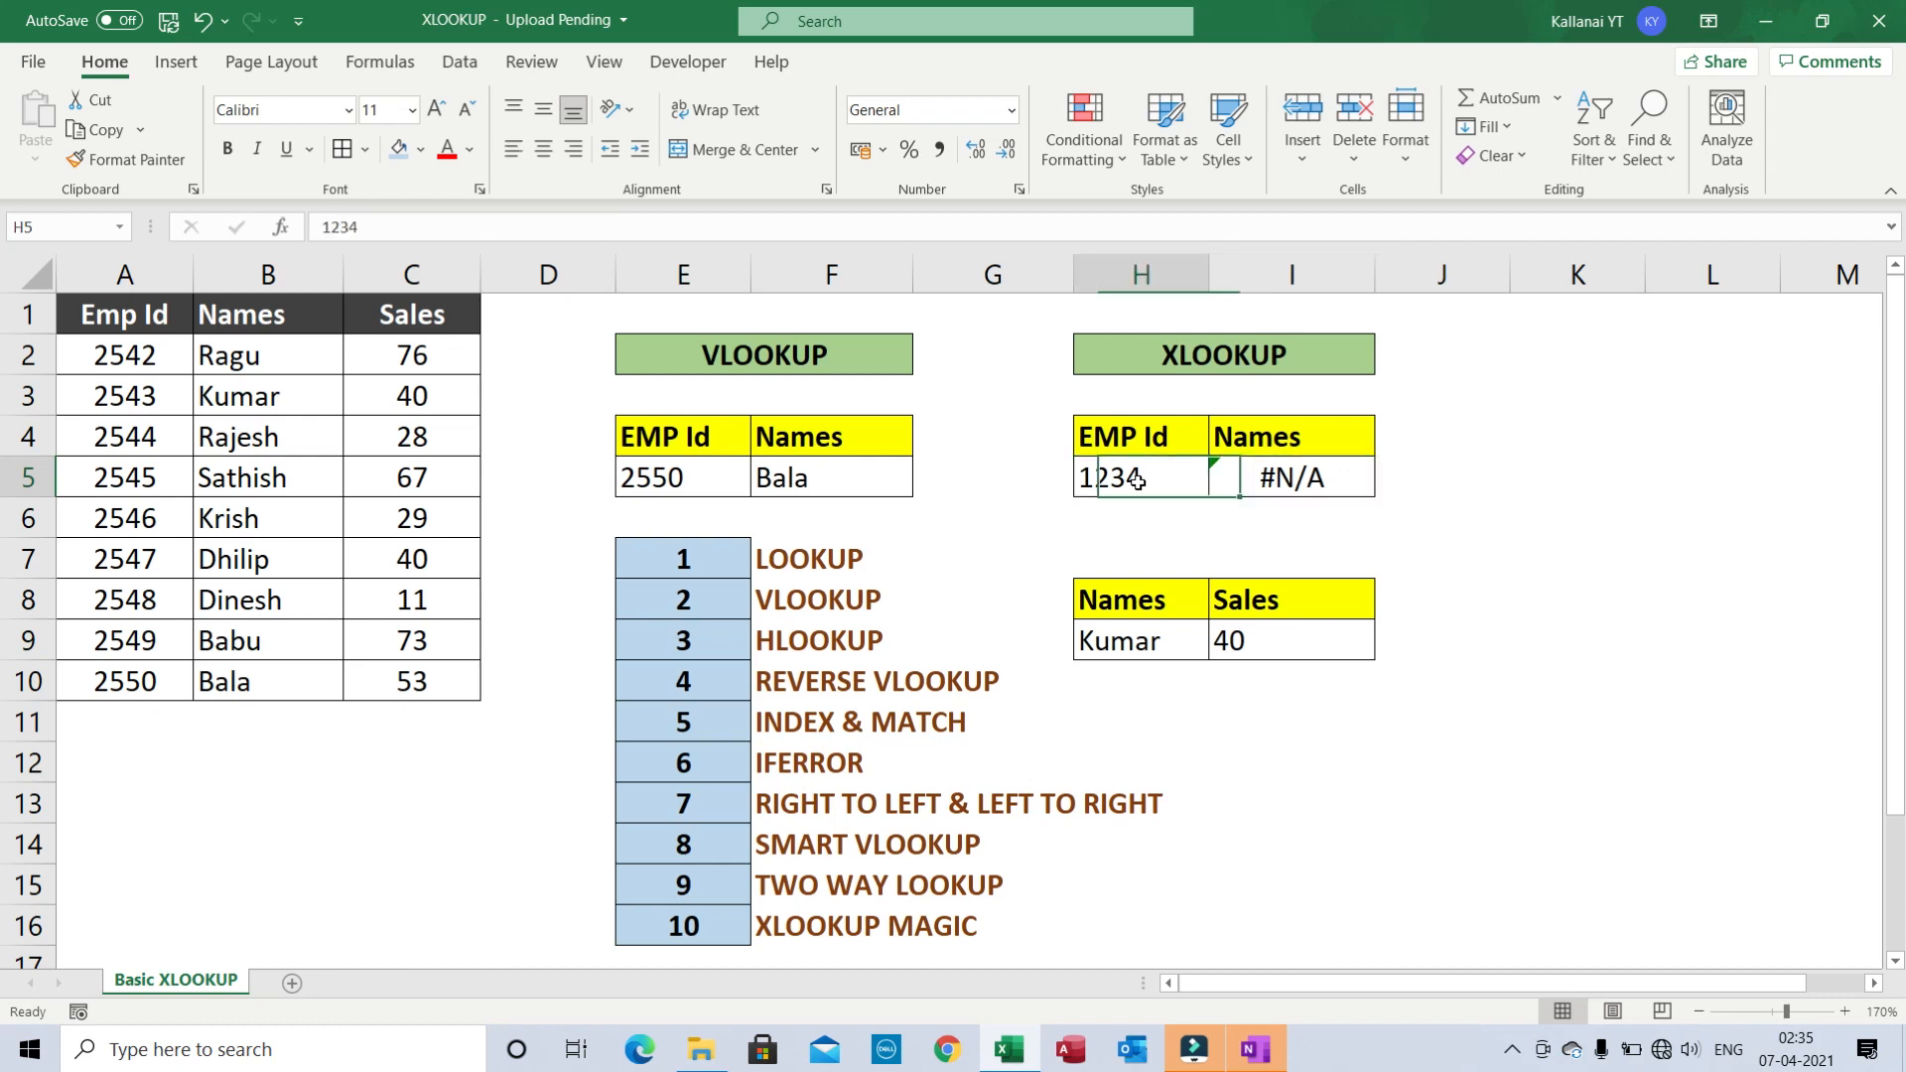
key(Right)
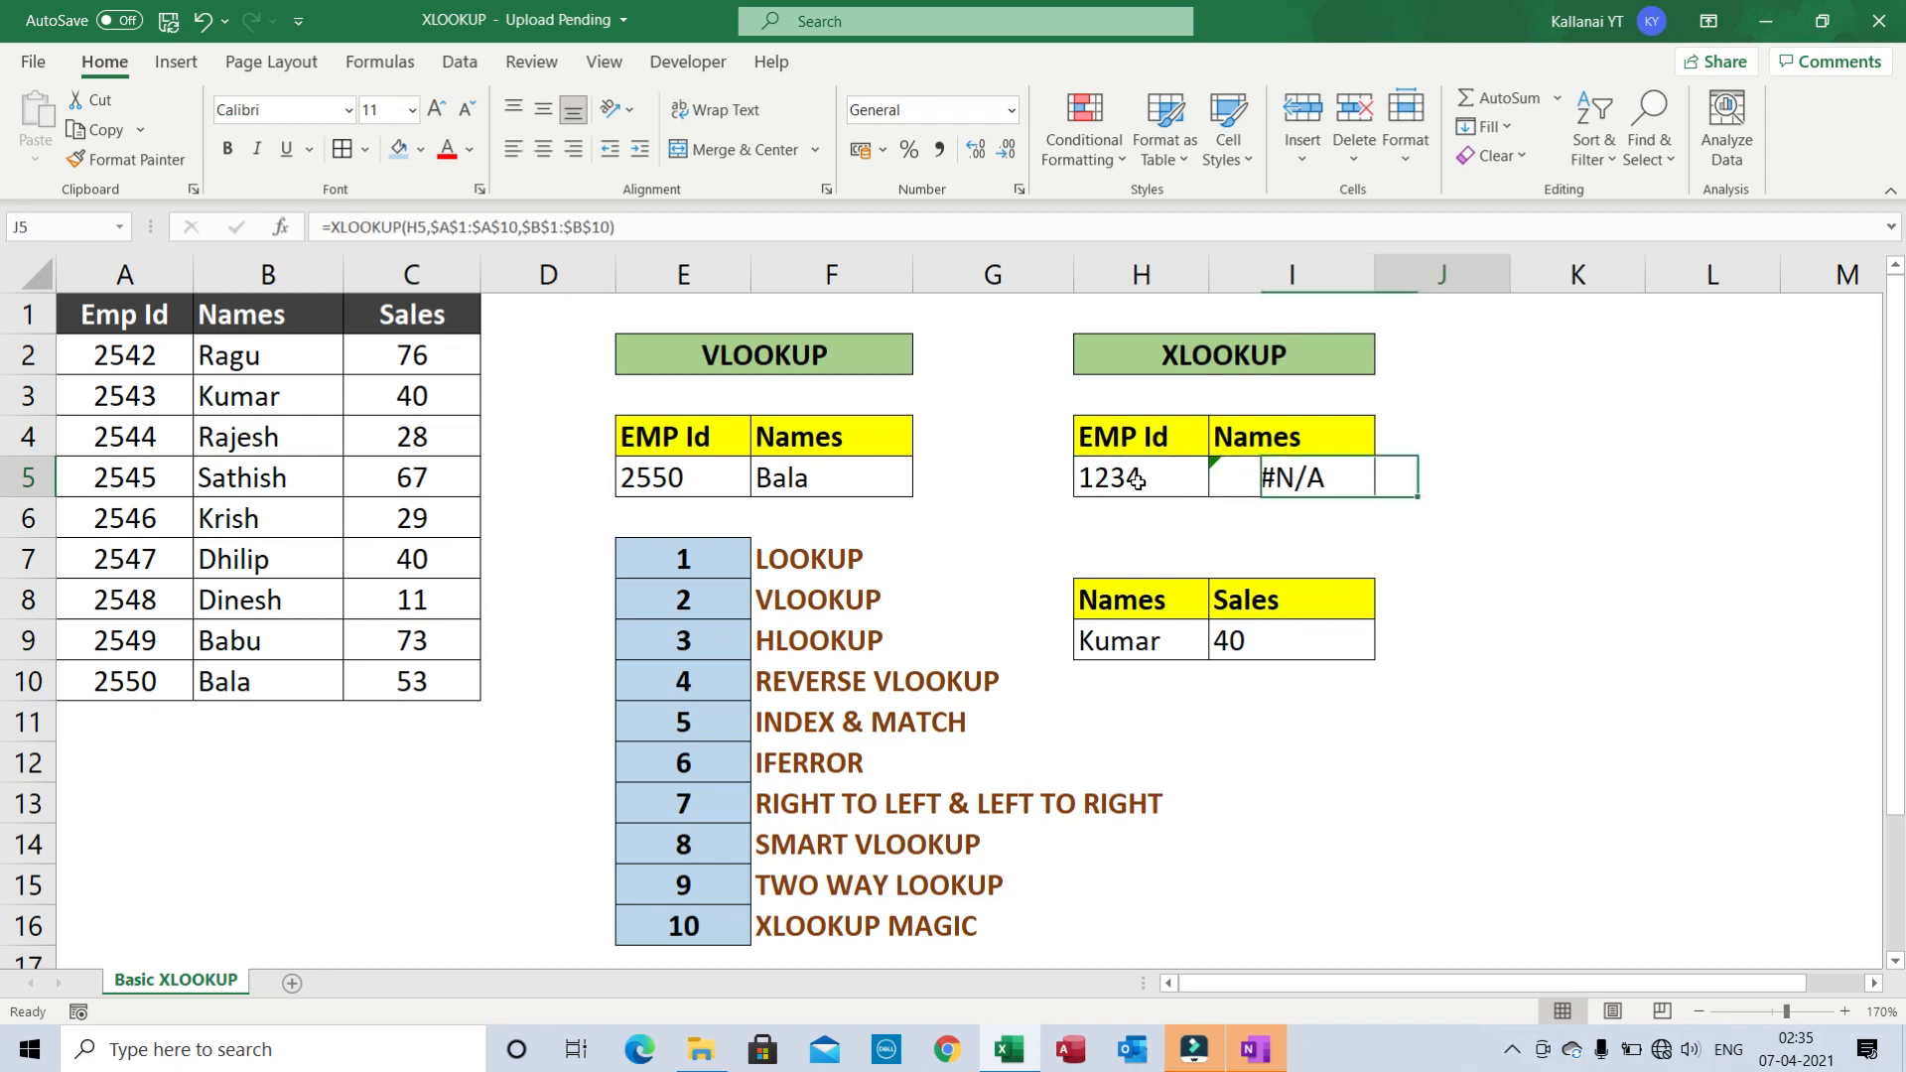
key(Left)
key(Right)
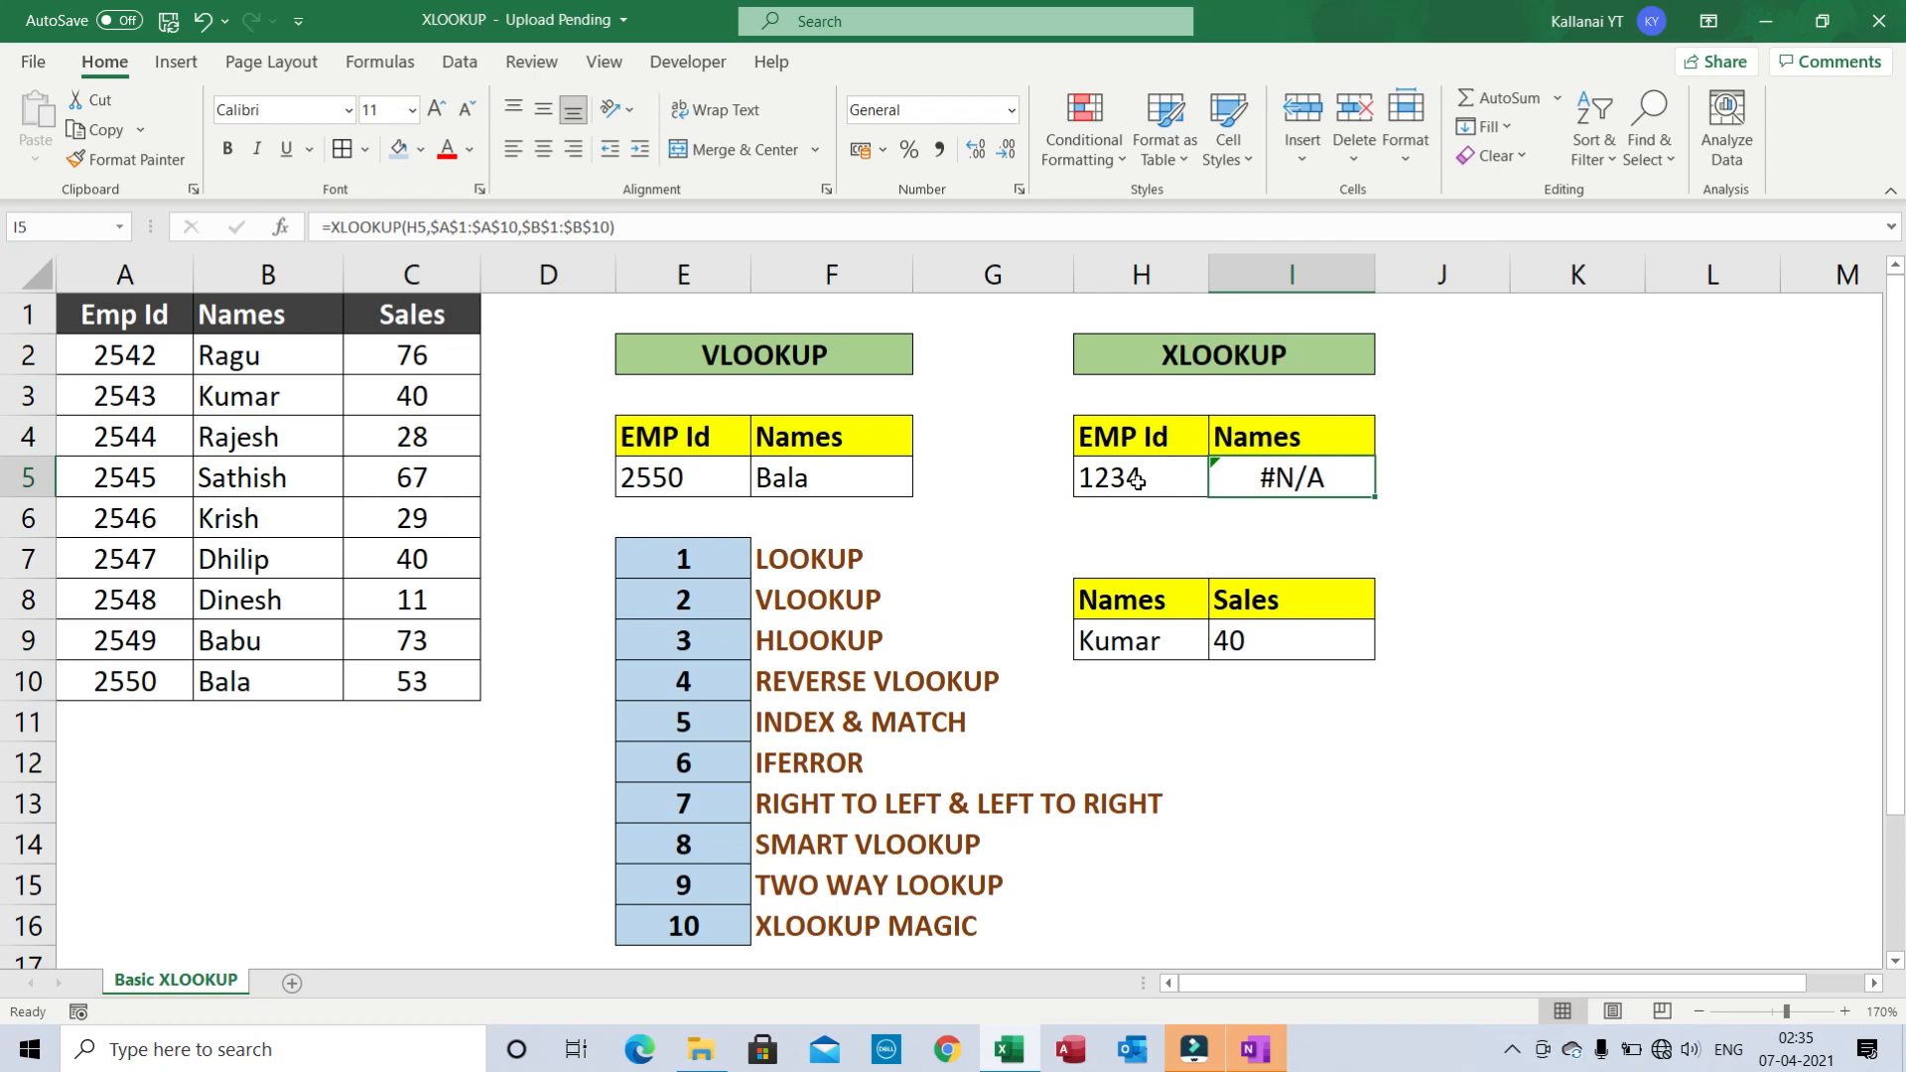
- Add "Not Found" as the if_not_found argument to I5's XLOOKUP, replacing #N/A
key(F2)
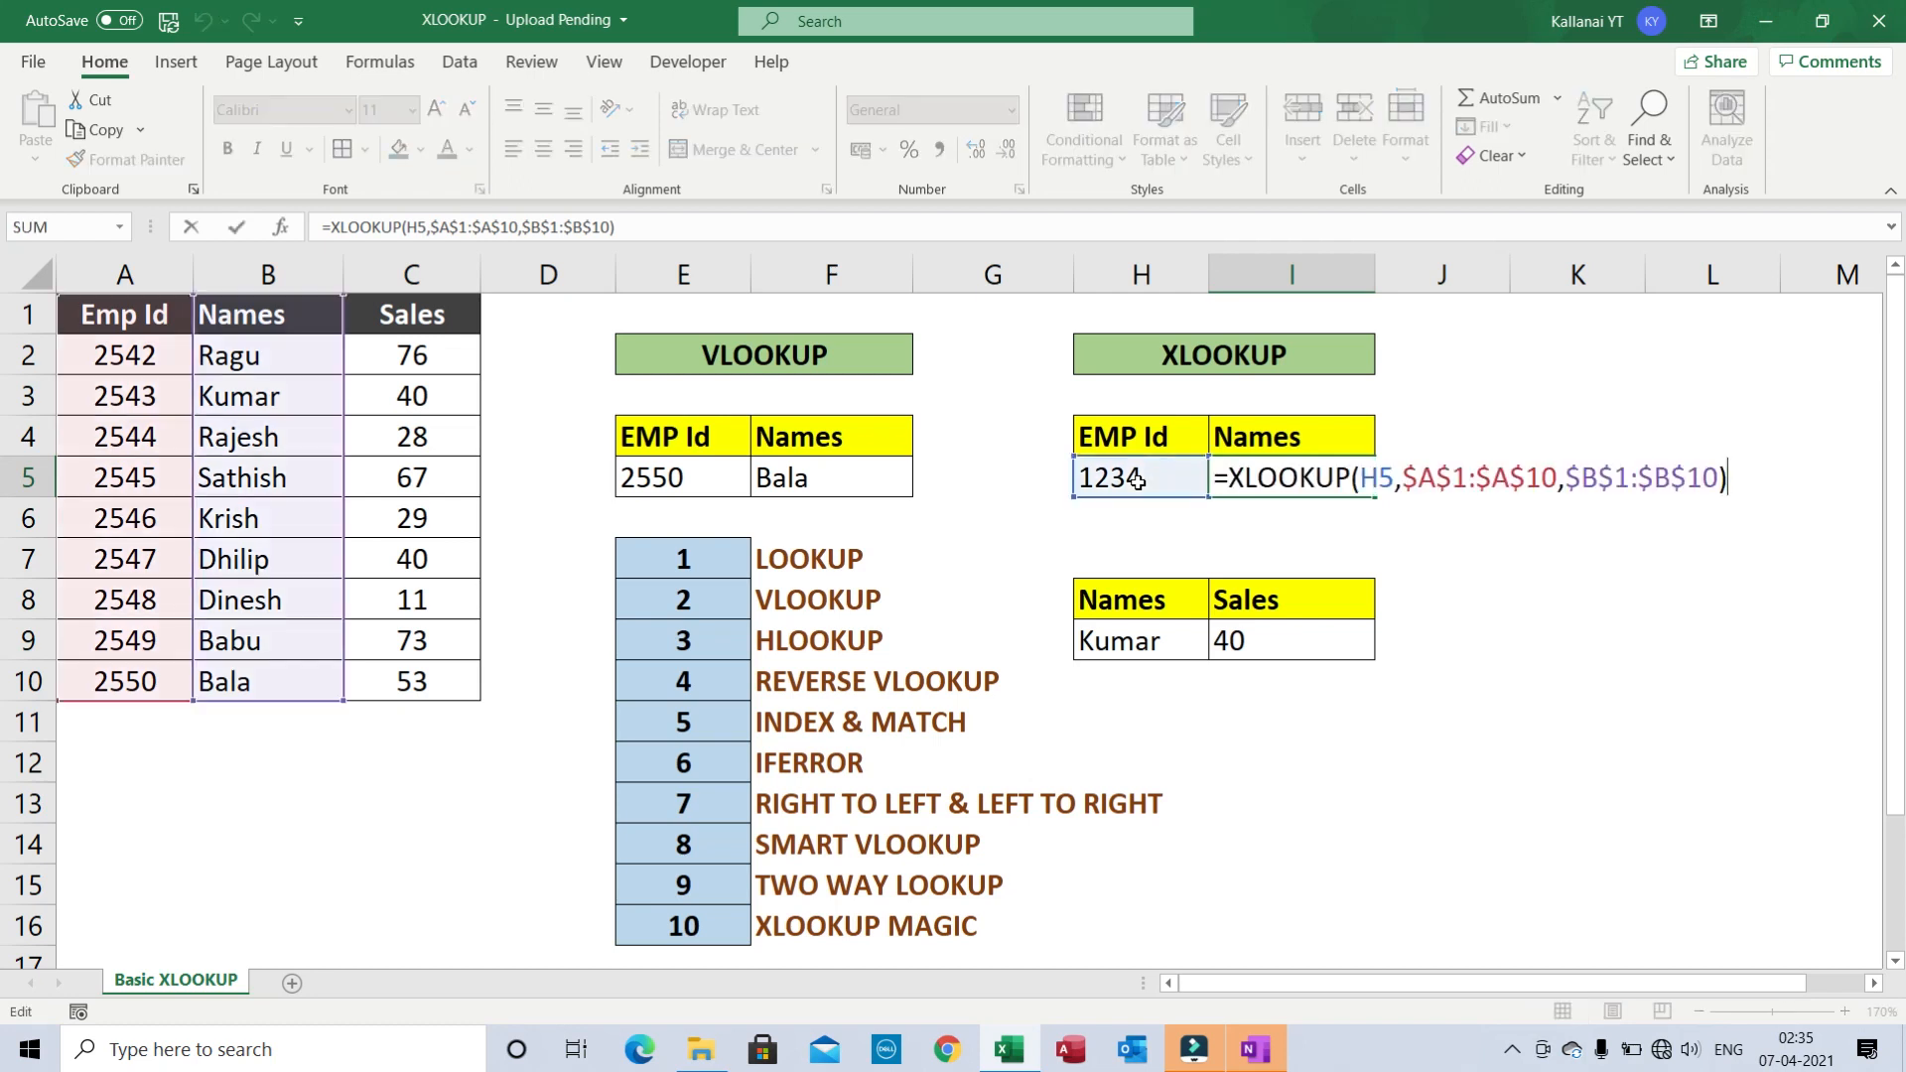
click(1719, 477)
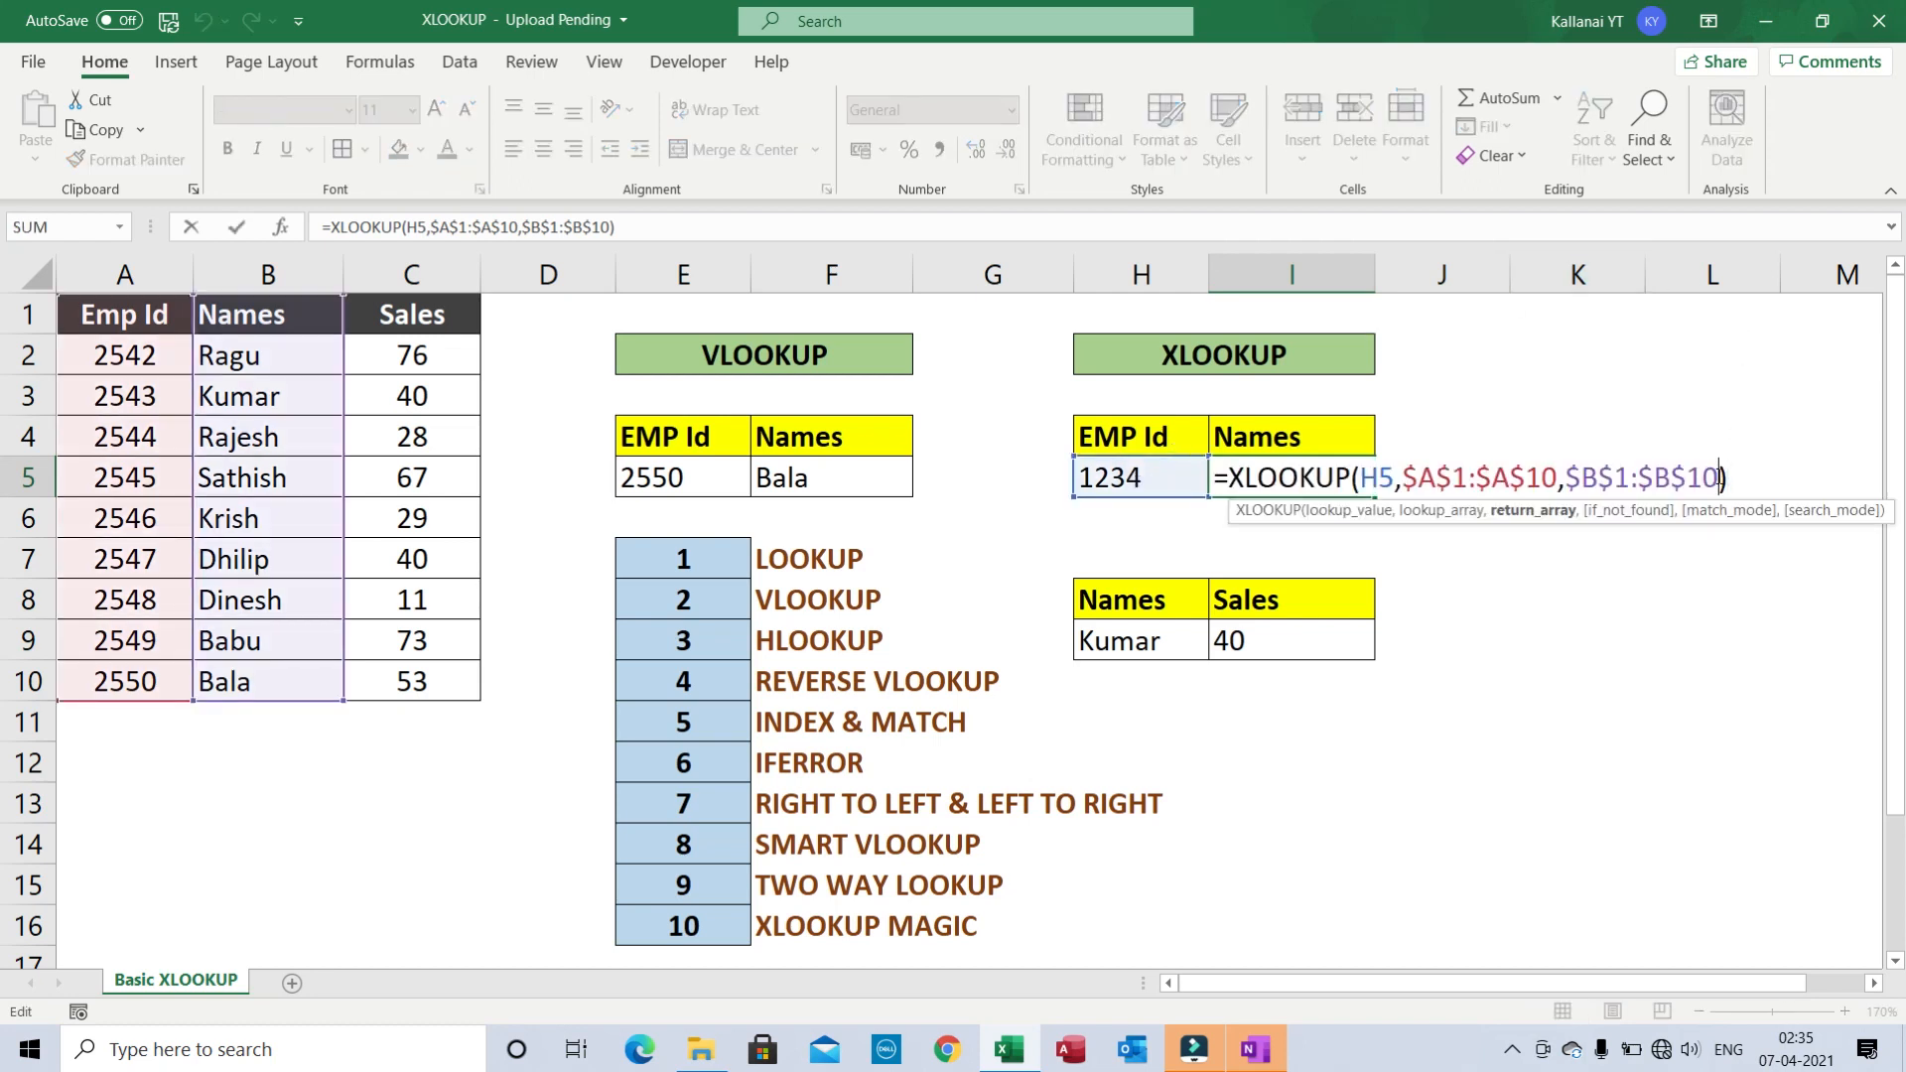
text(,)
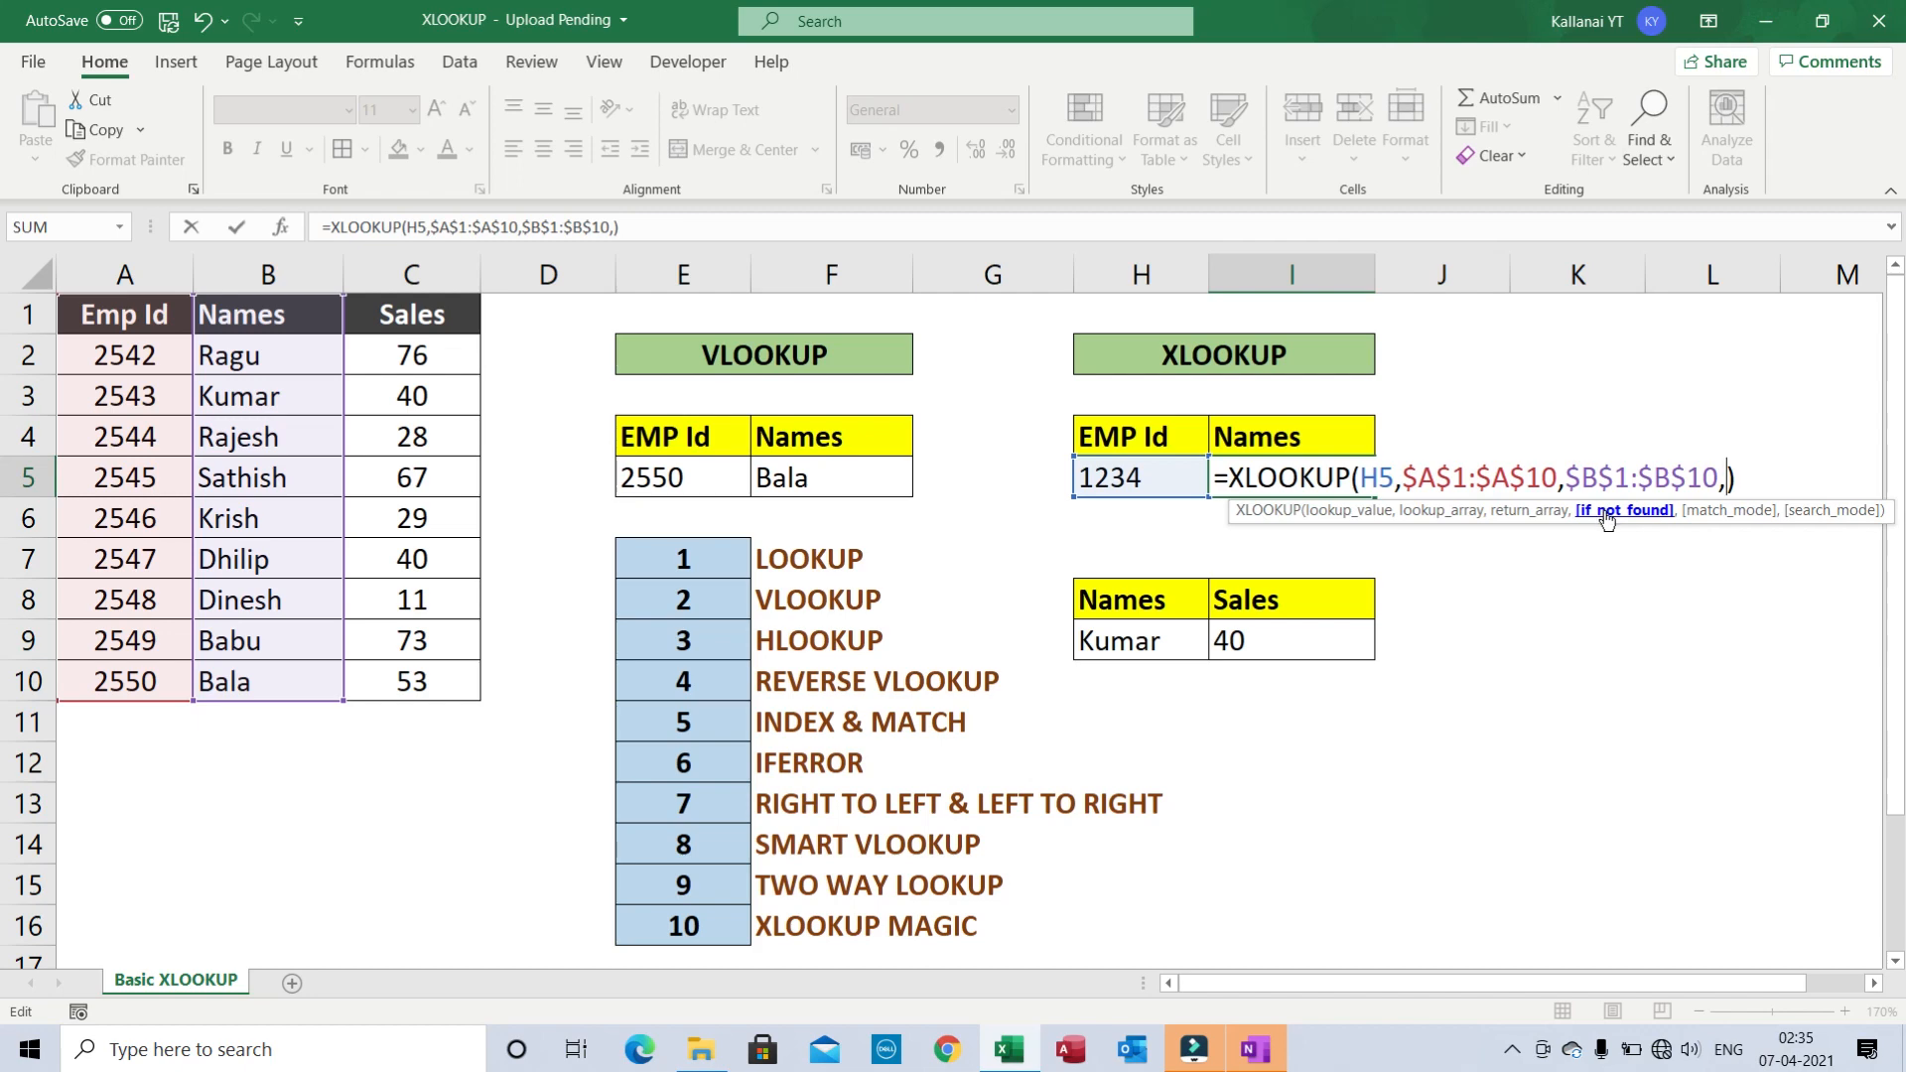
text("Not Found)
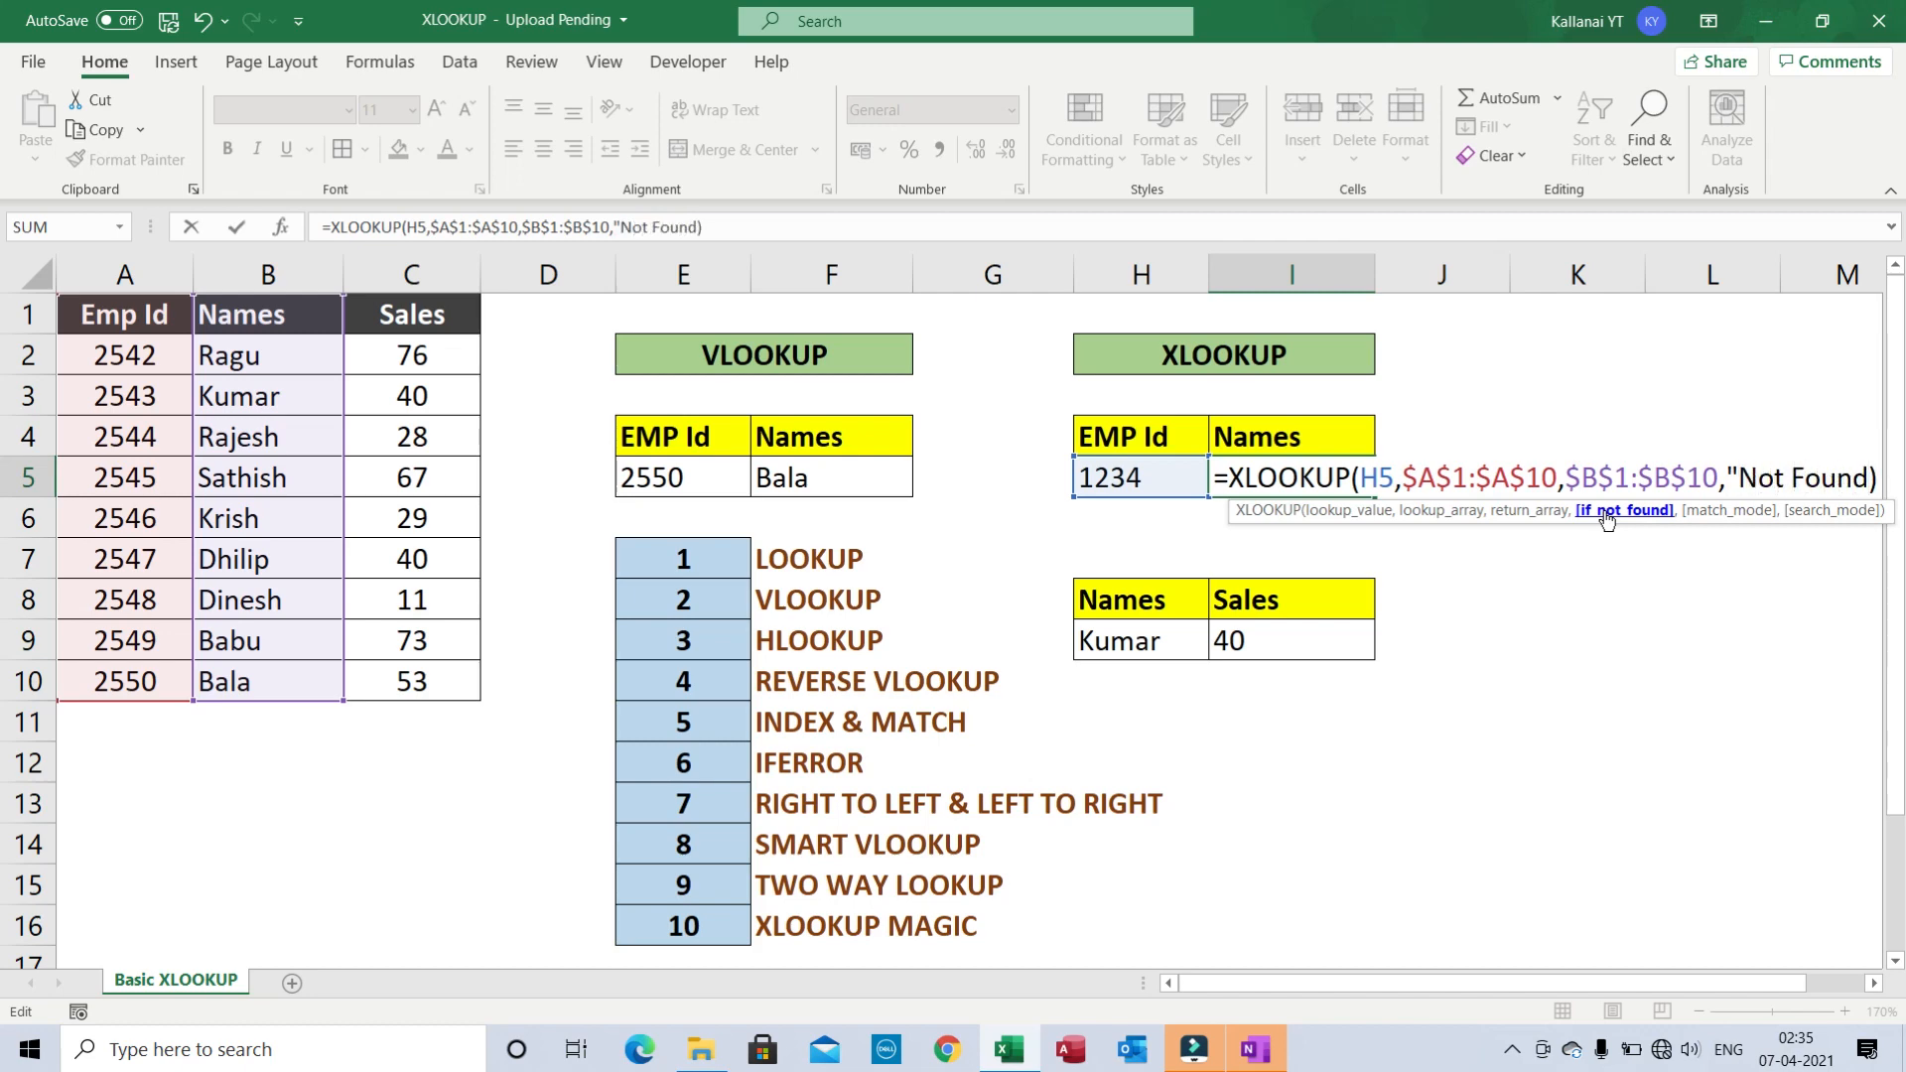
text(")
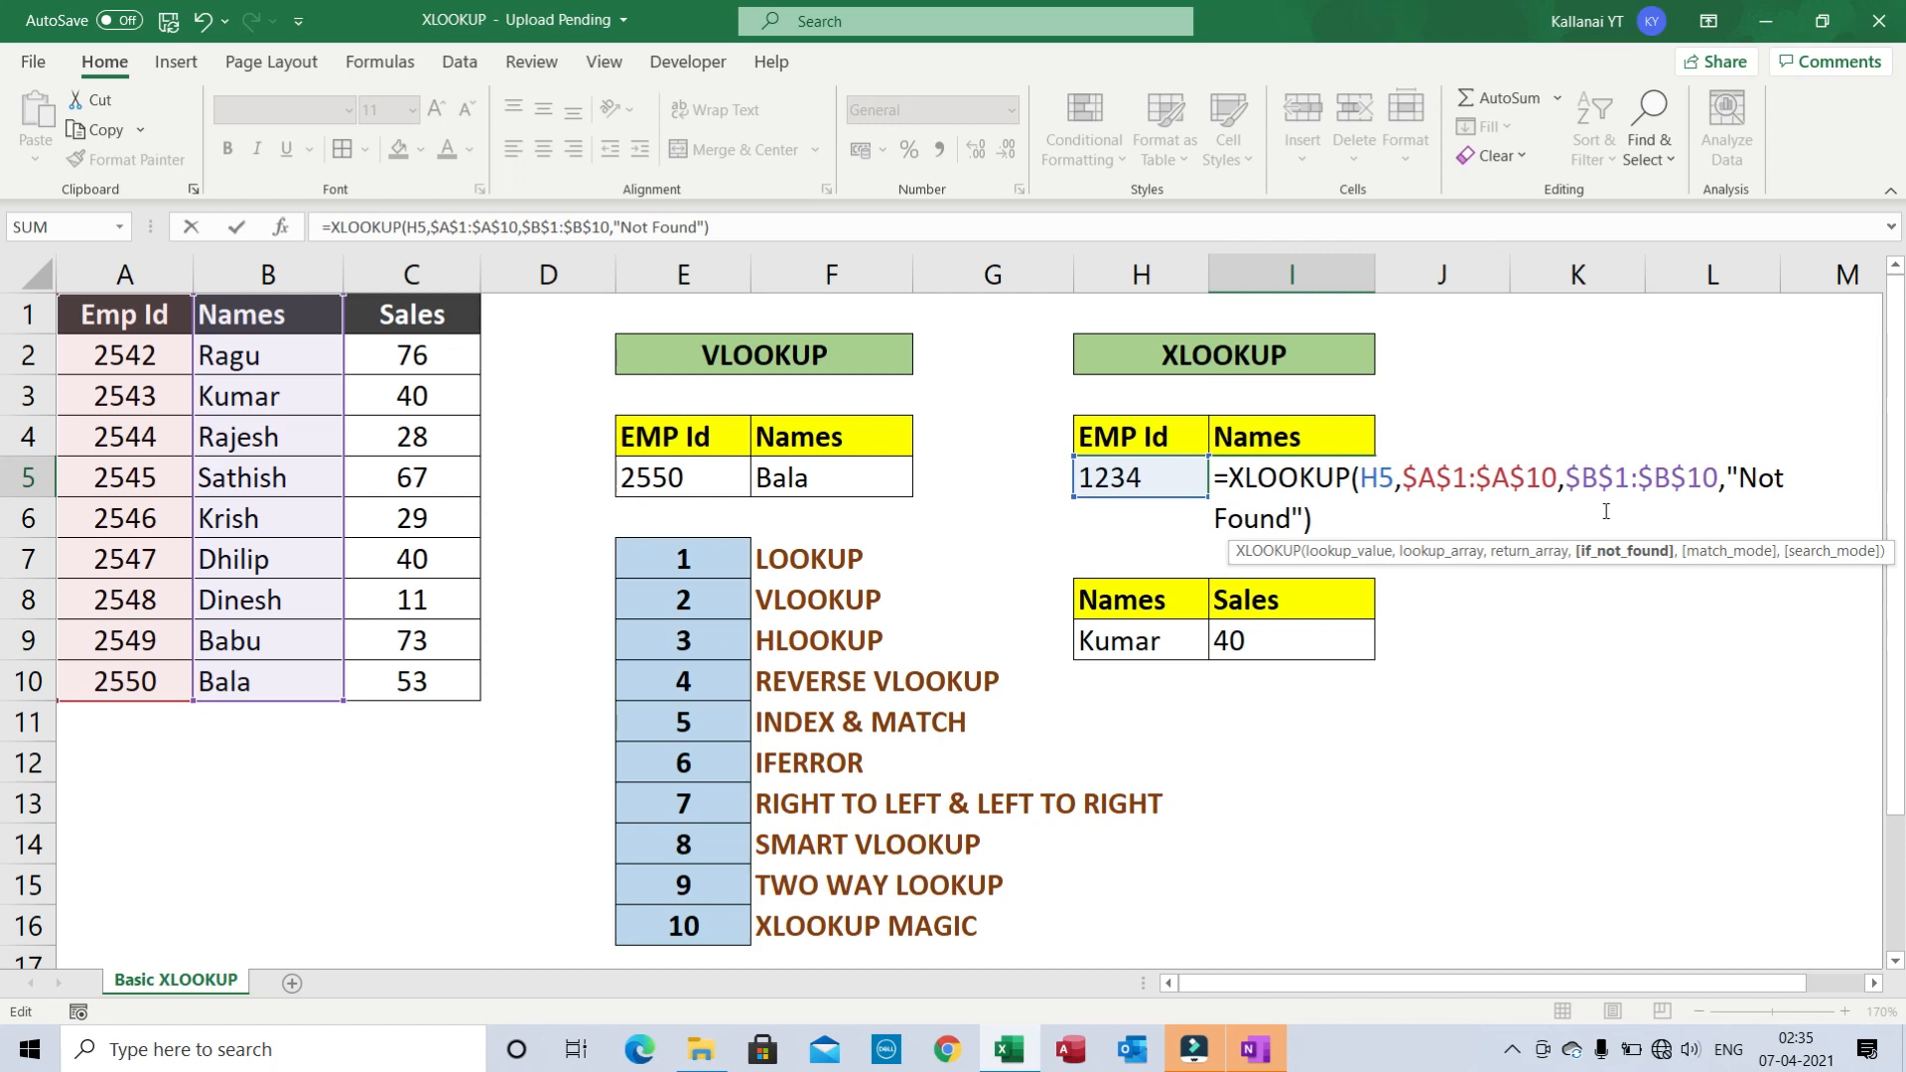
key(Return)
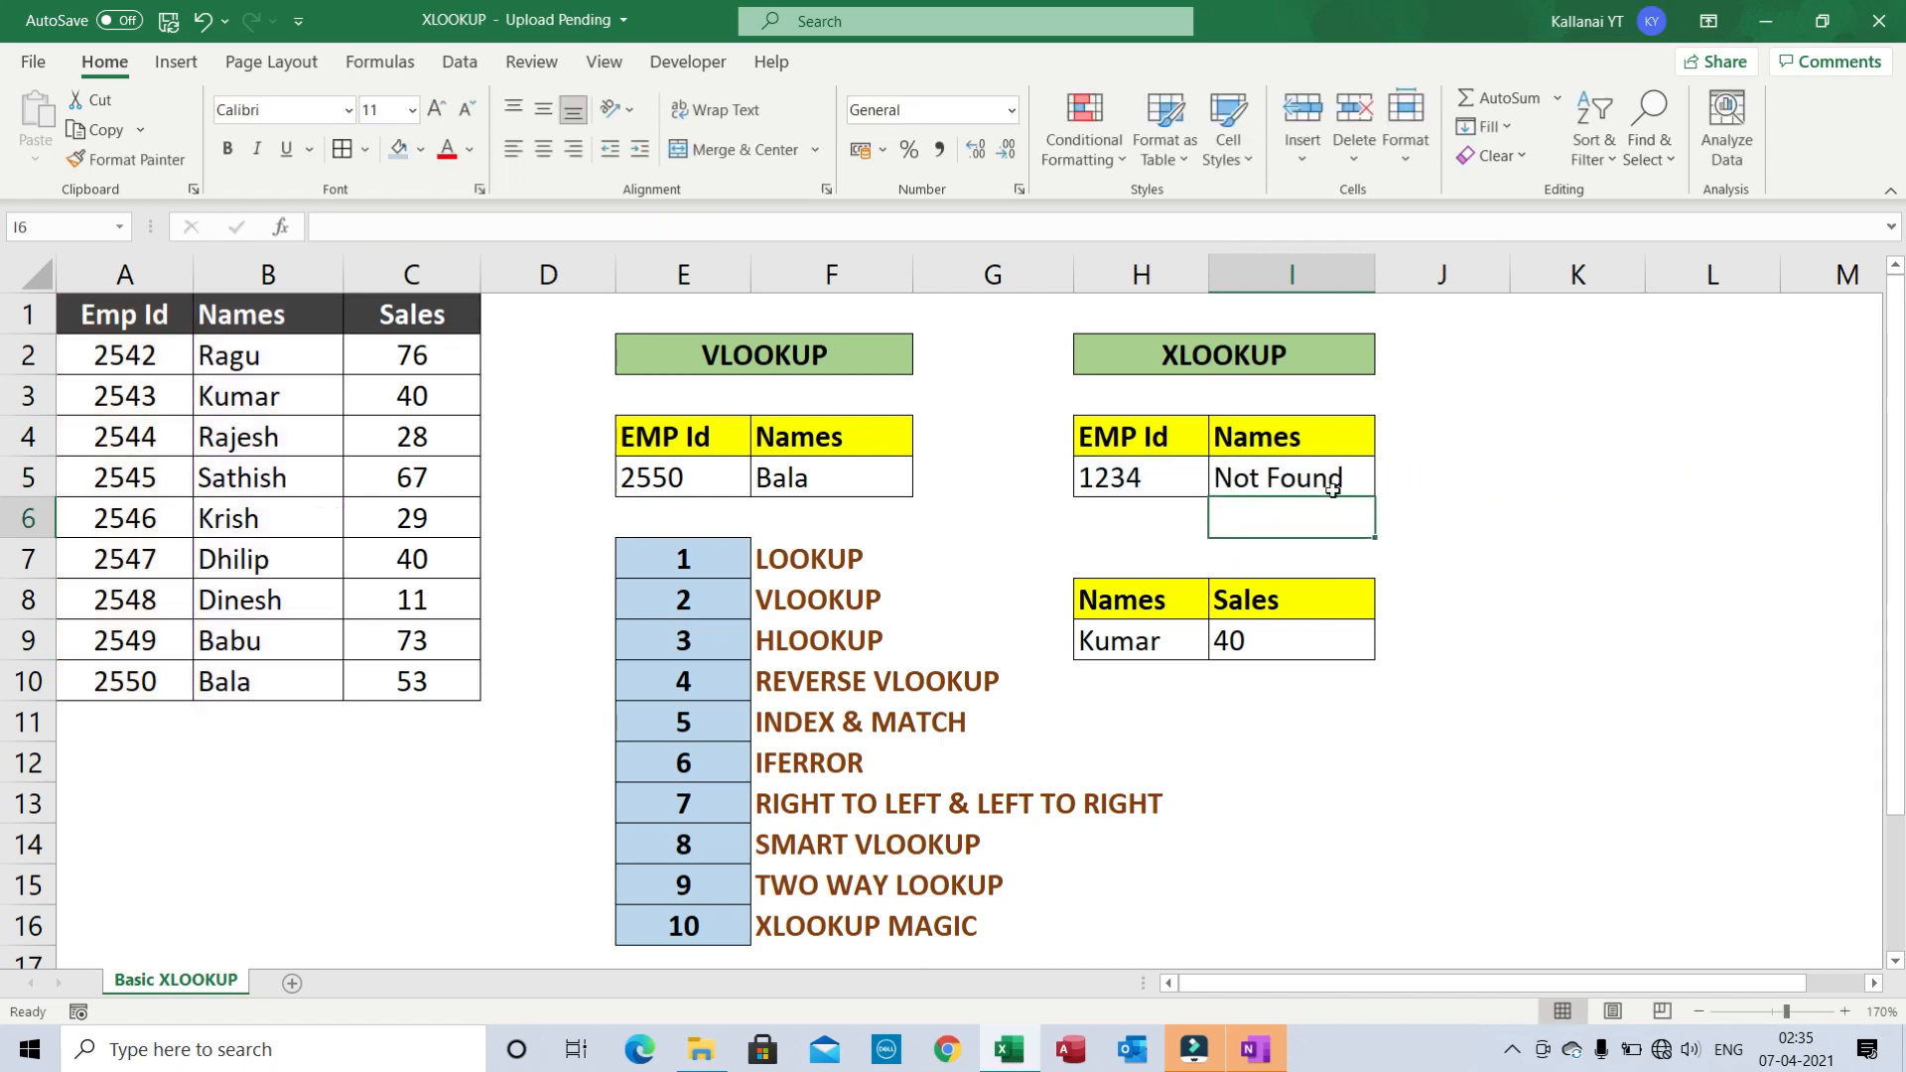
click(1306, 480)
click(1112, 478)
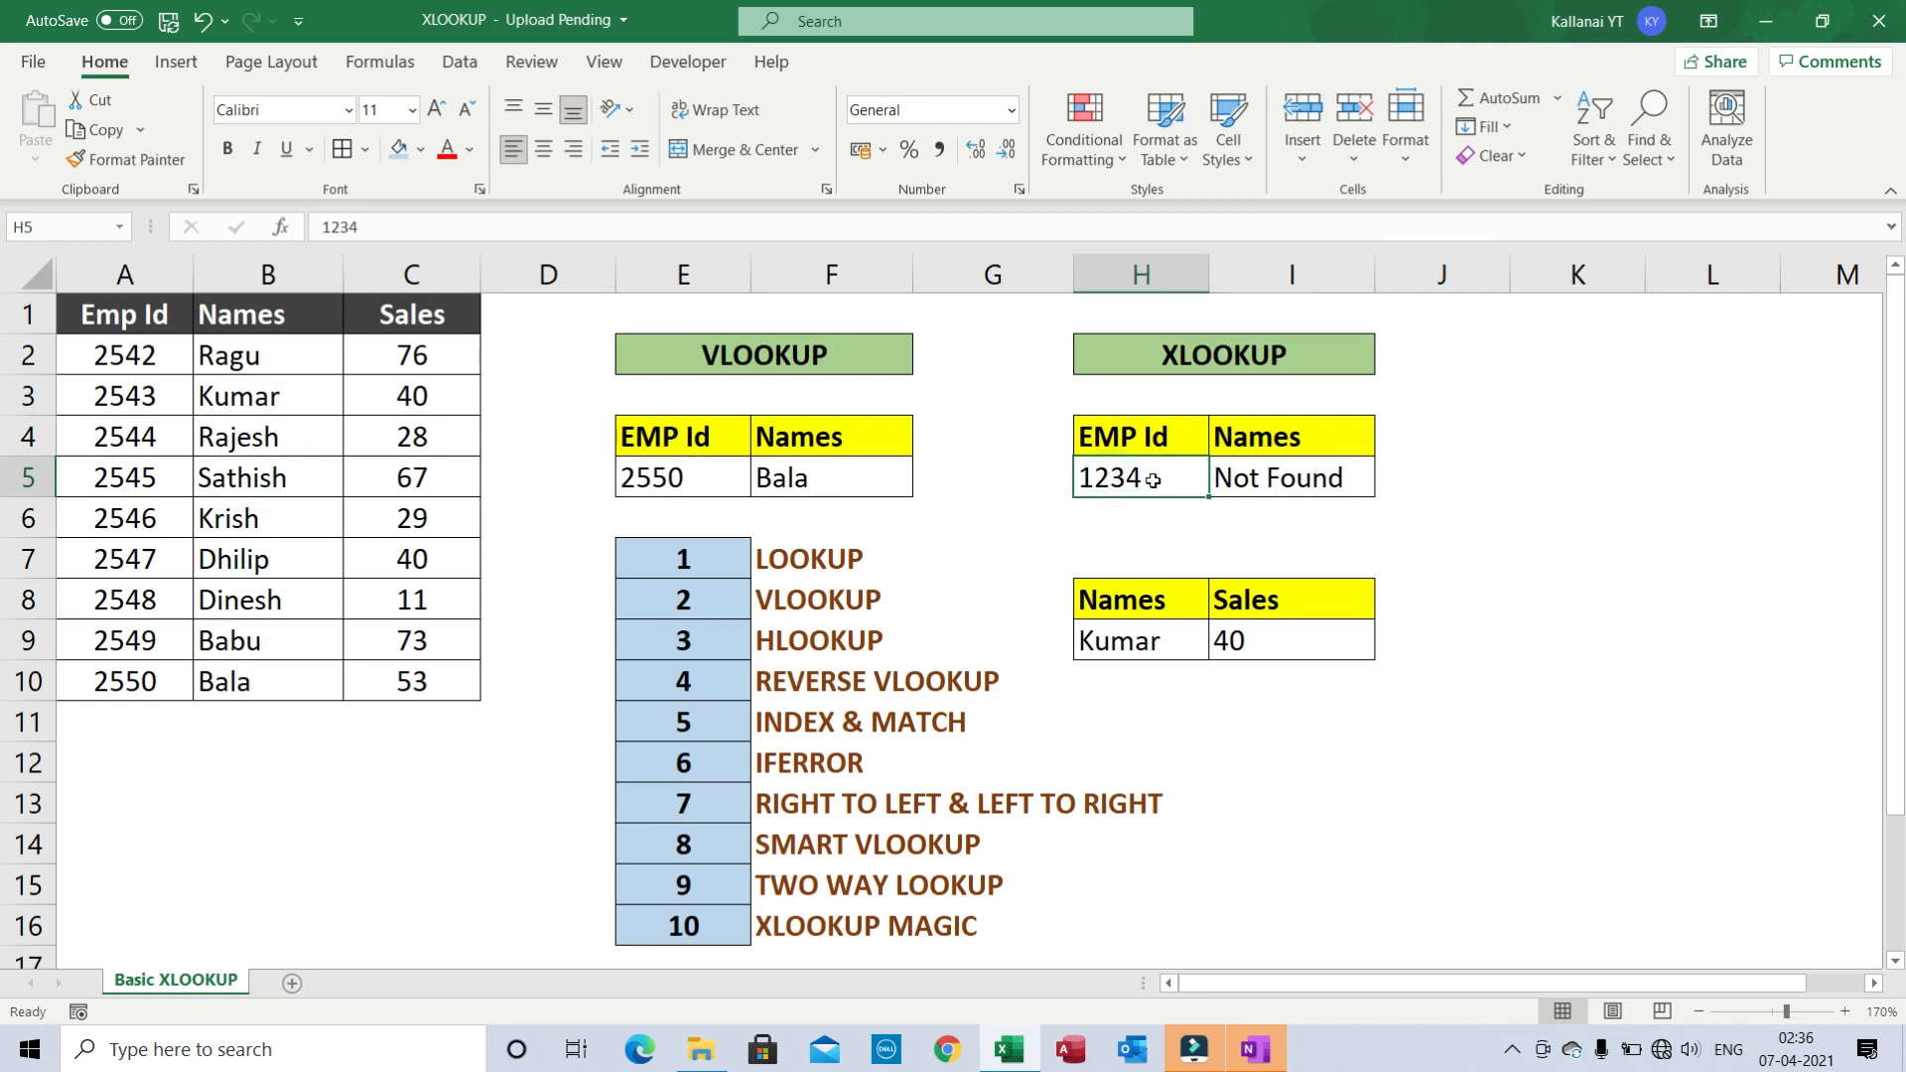
- Enter employee ID 2548 in H5 so the Names lookup in I5 returns Dinesh
text(2)
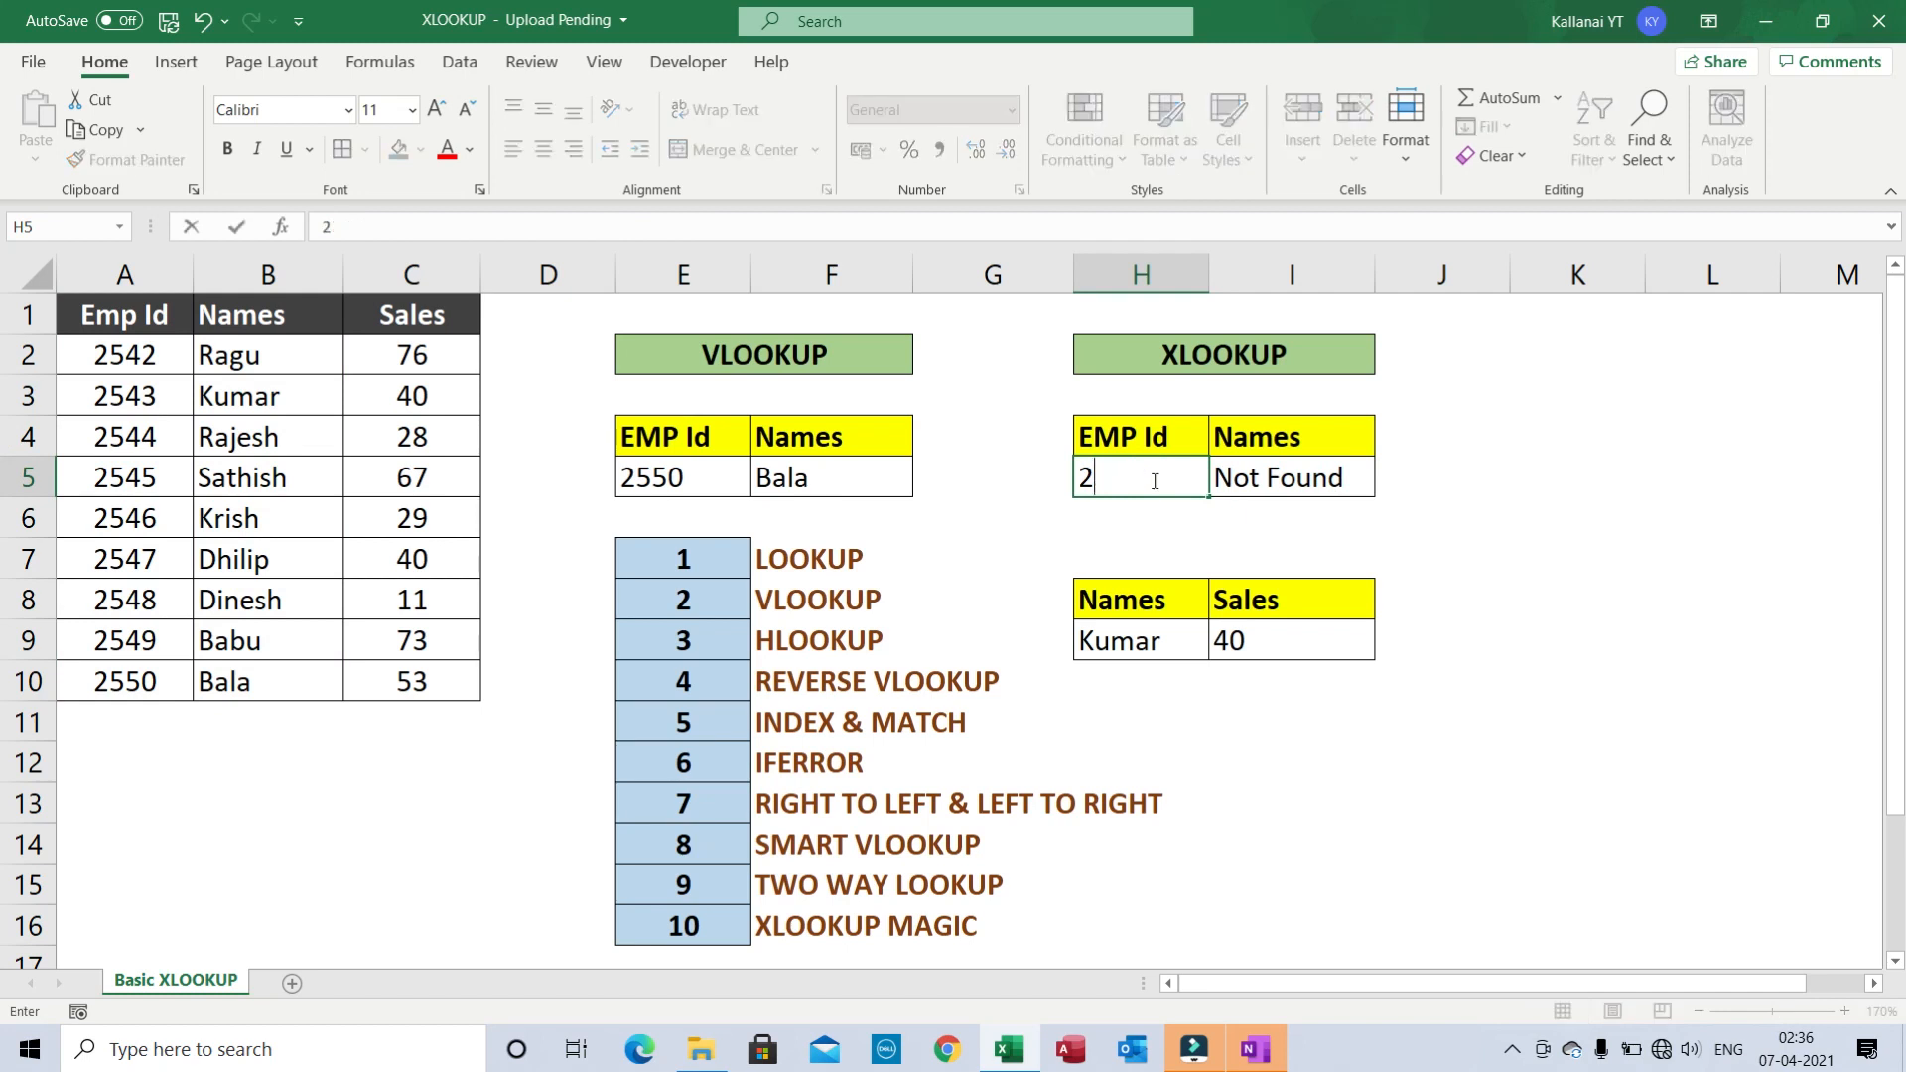
text(548)
key(Return)
click(1269, 479)
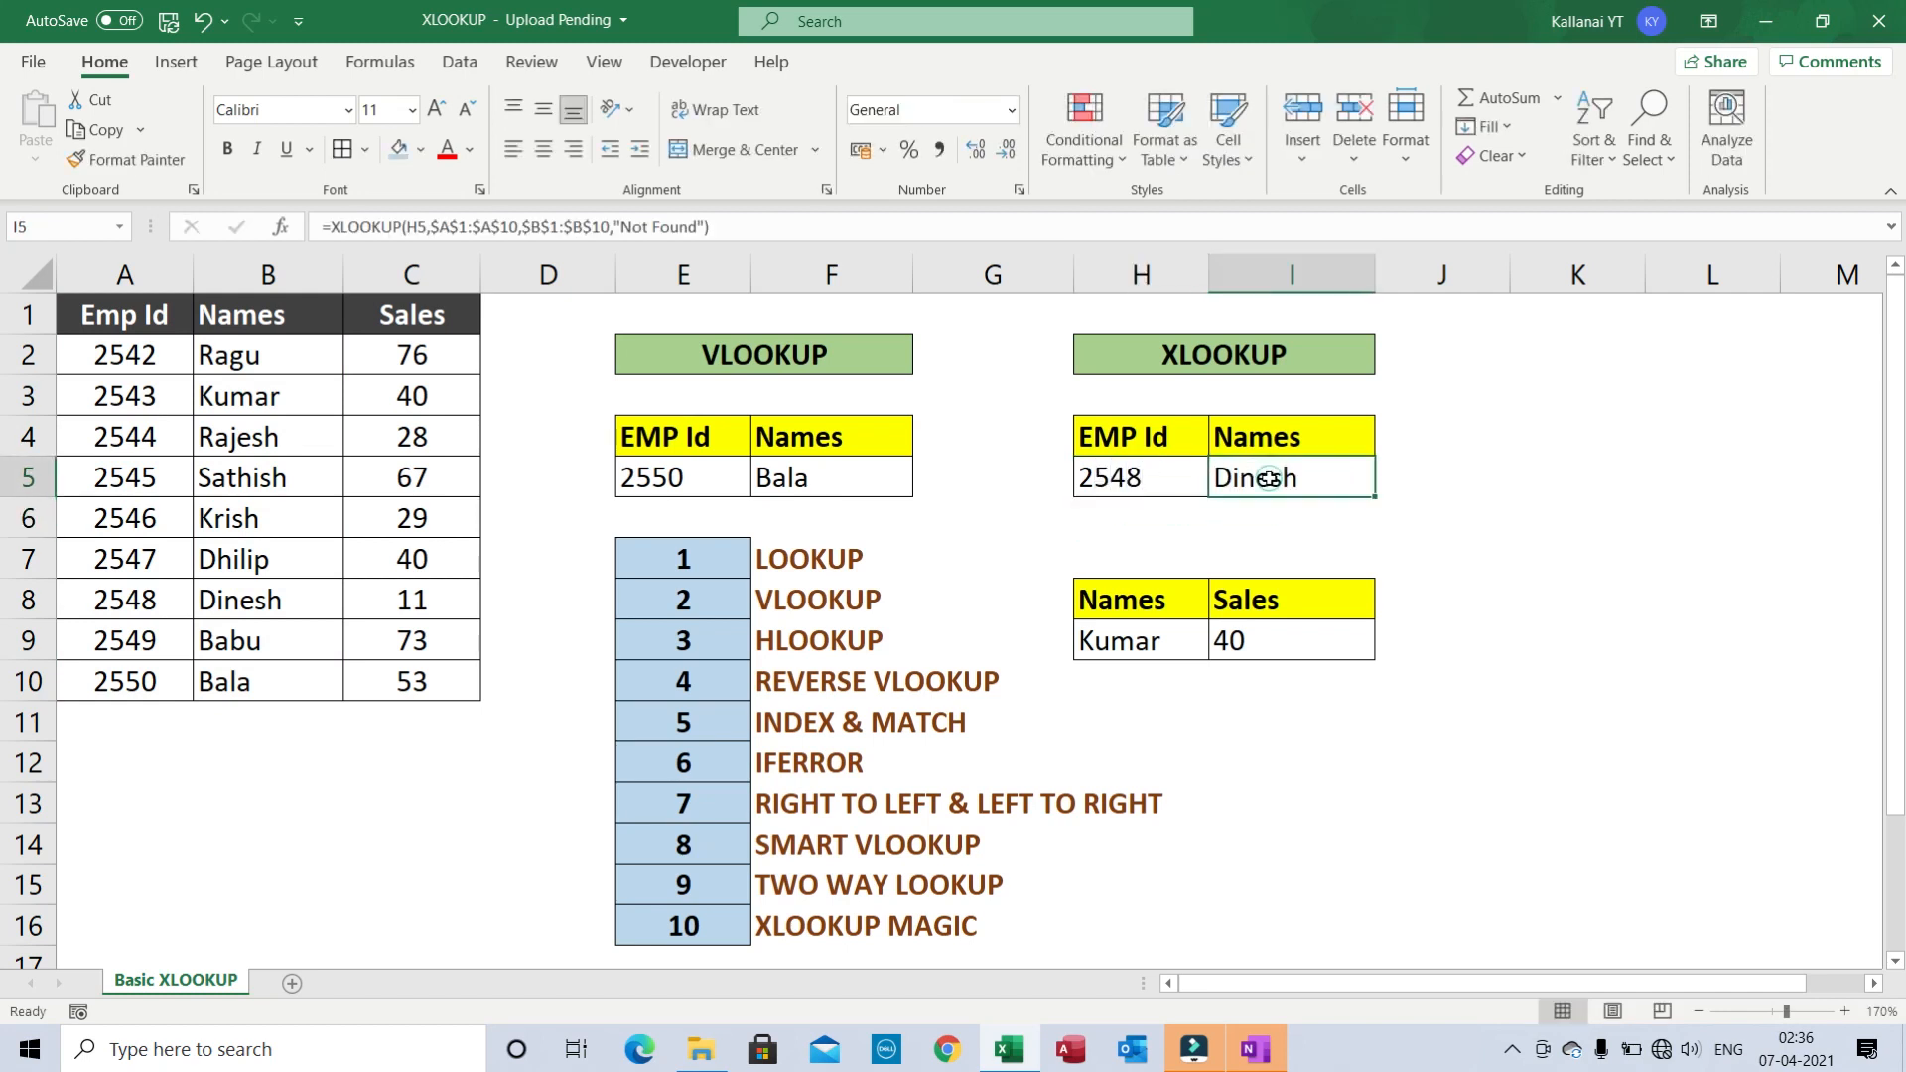
click(1133, 479)
key(Right)
- Step through the lookup tables, selecting the ID-name pair and checking Kumar's sales result 40
key(Down)
key(Down)
key(Down)
key(Down)
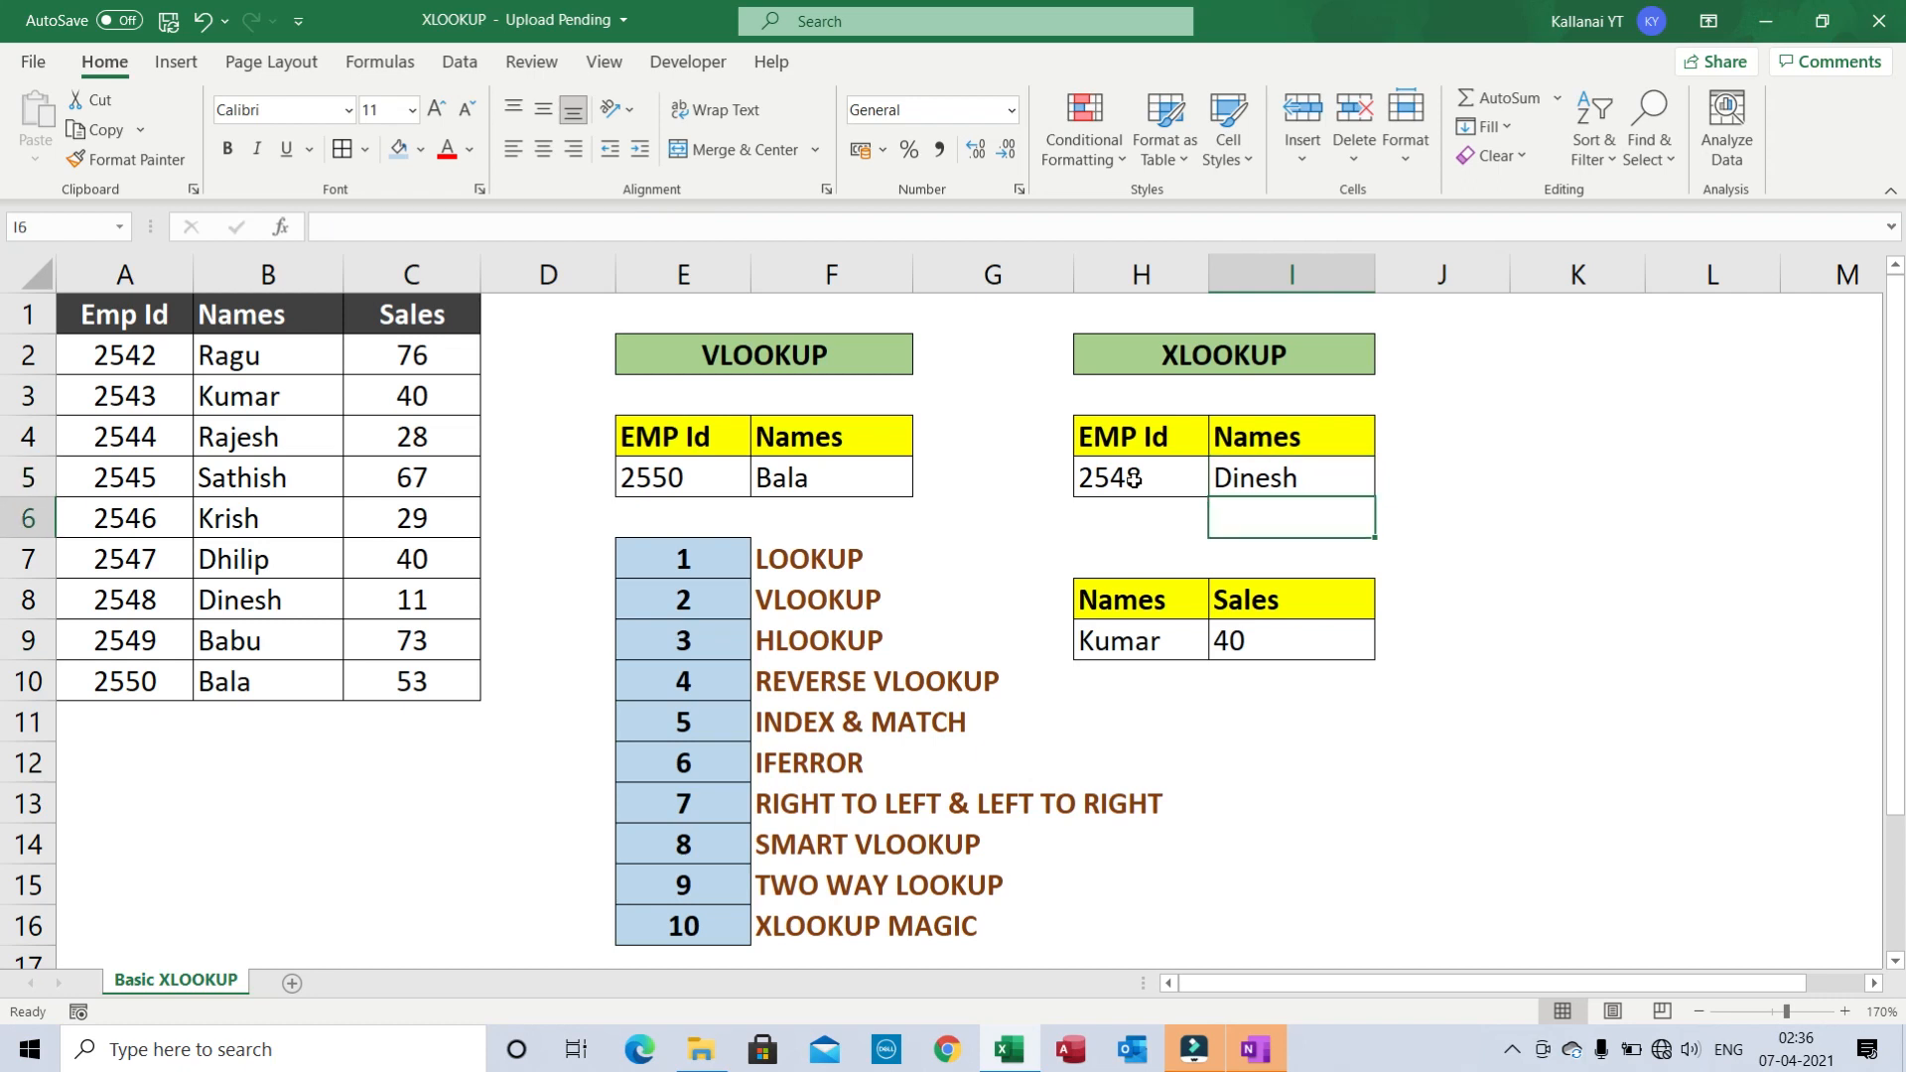
key(Left)
key(Up)
key(Up)
key(Up)
key(Up)
key(Up)
key(Down)
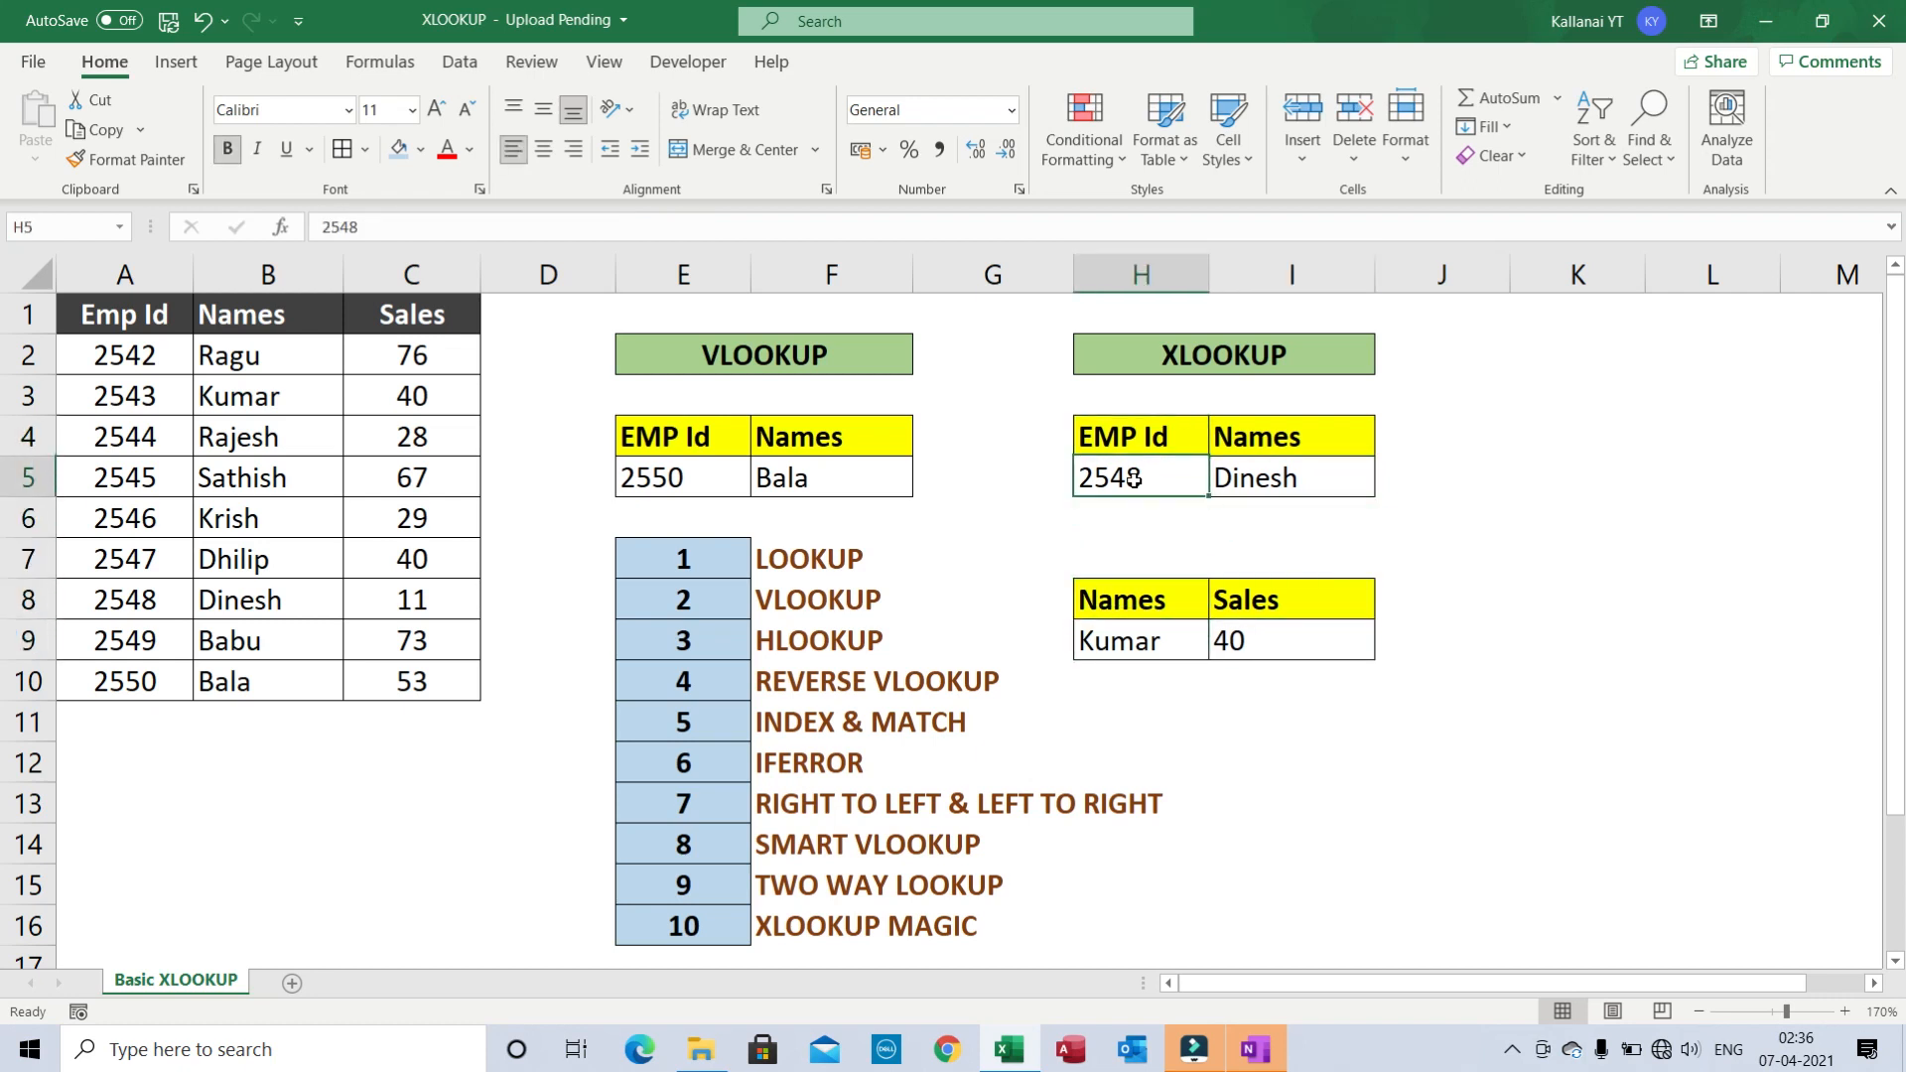
key(shift+Right)
key(Down)
key(Down)
key(Down)
key(Down)
key(Down)
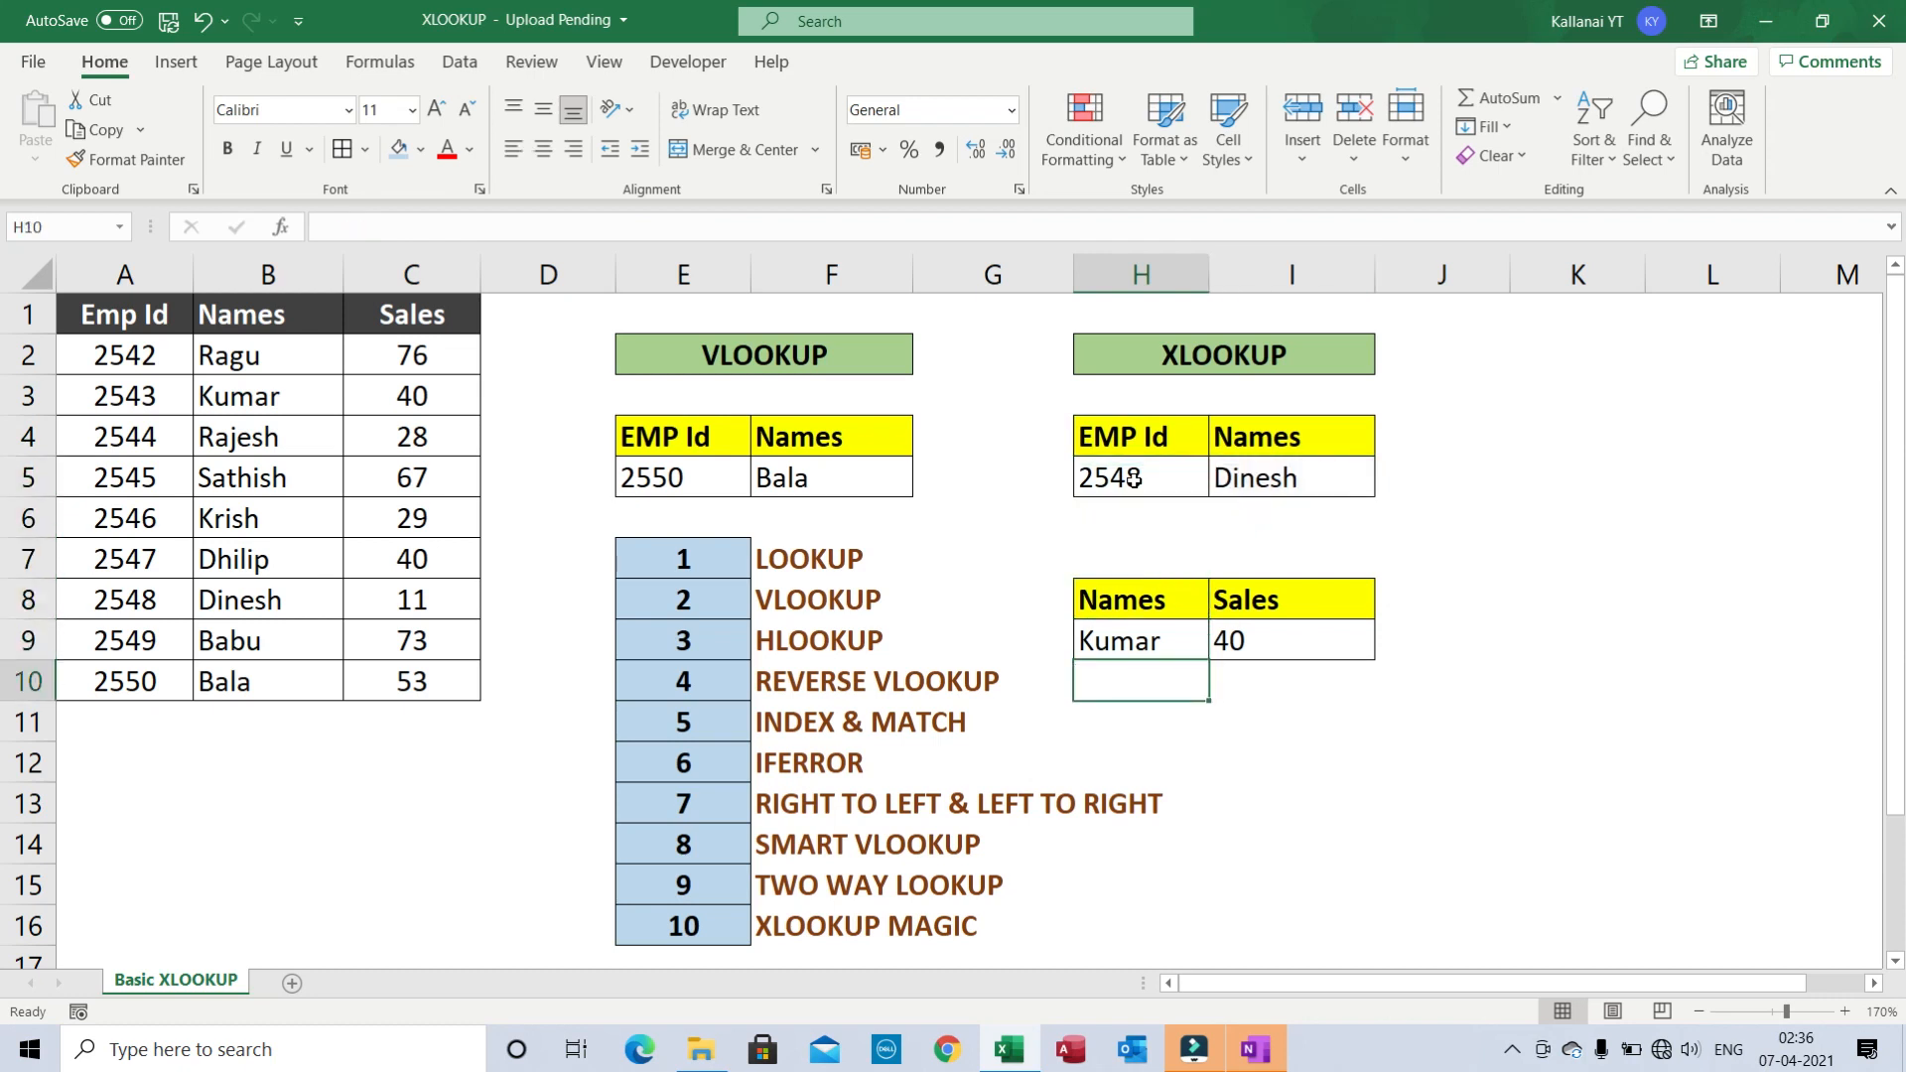
key(Up)
key(Up)
key(Down)
key(Right)
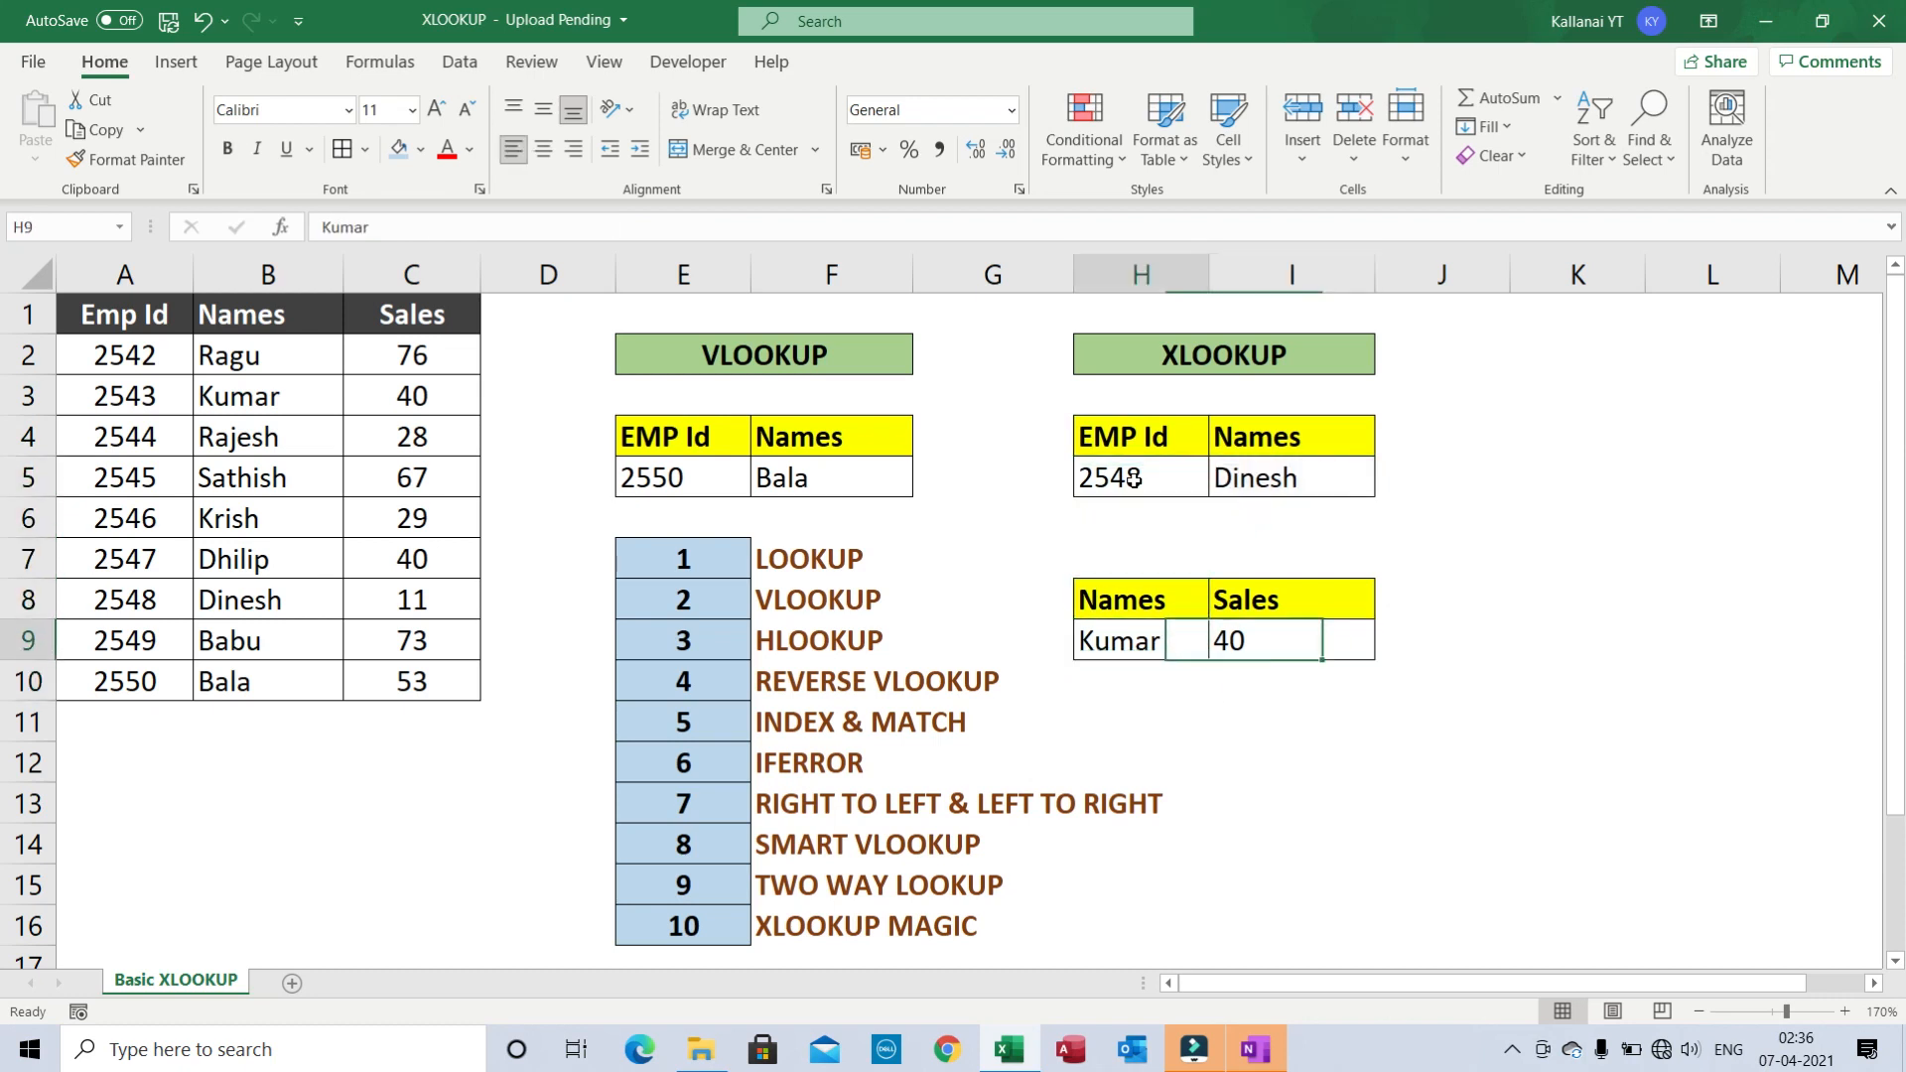
key(Left)
- Point across the source table, selecting the Sales values C1:C10, then the Emp Id and Names columns
key(Left)
key(Left)
key(Left)
key(Left)
key(Left)
key(Left)
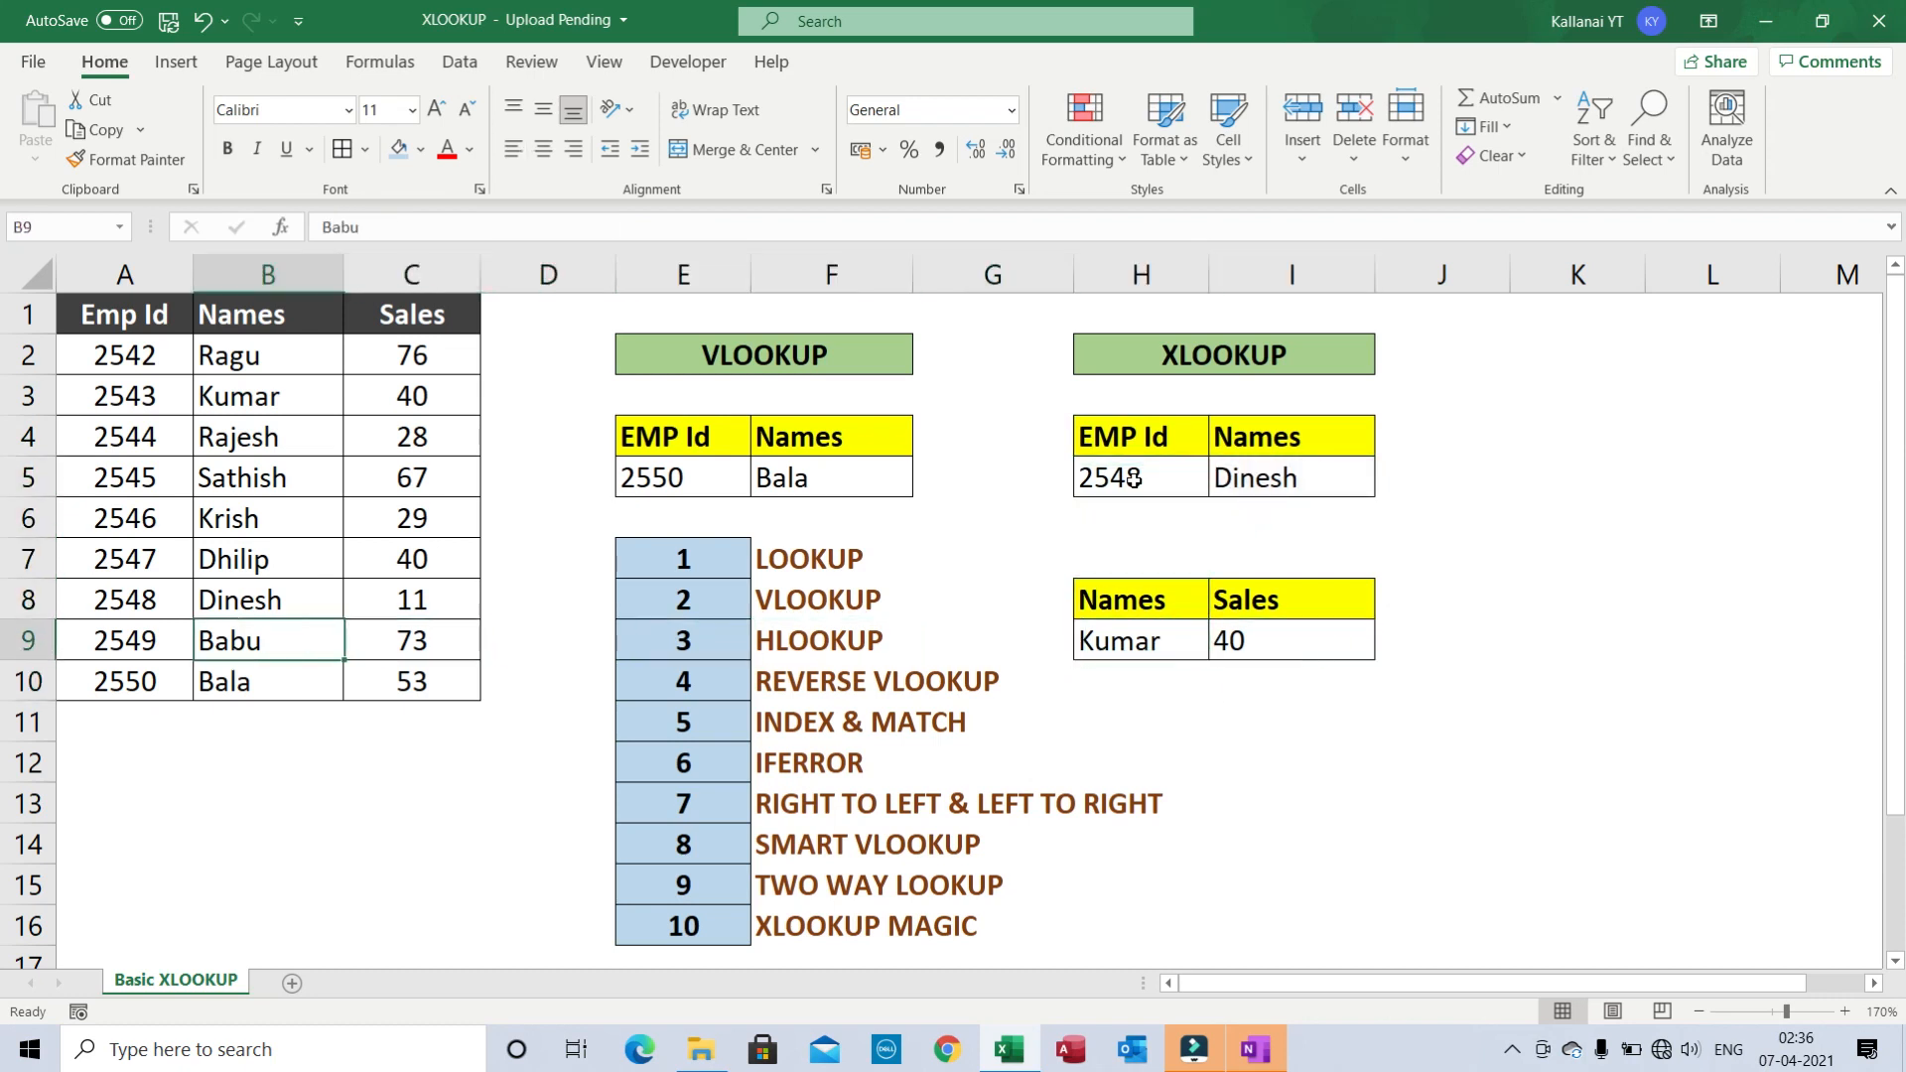
key(ctrl+Up)
key(Right)
key(ctrl+shift+Down)
key(Left)
key(Left)
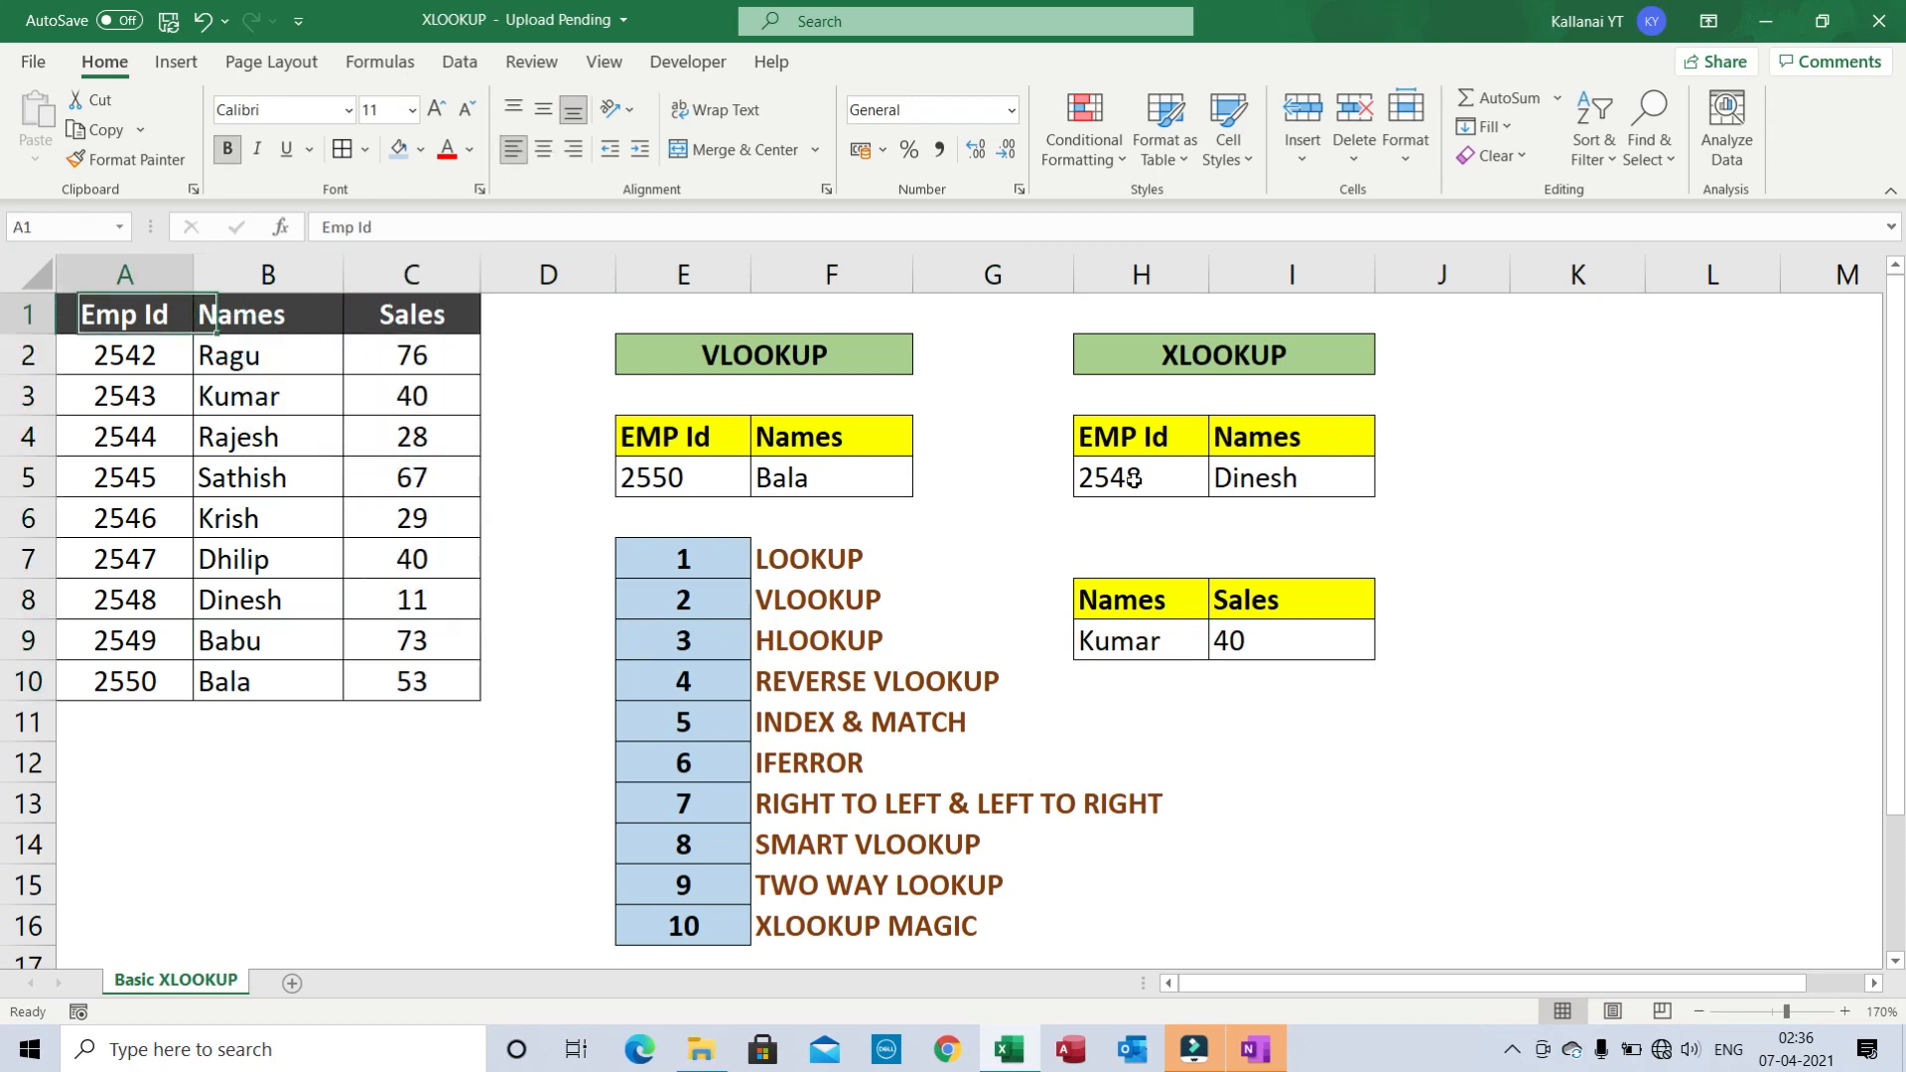
key(Right)
key(Right)
key(ctrl+shift+Down)
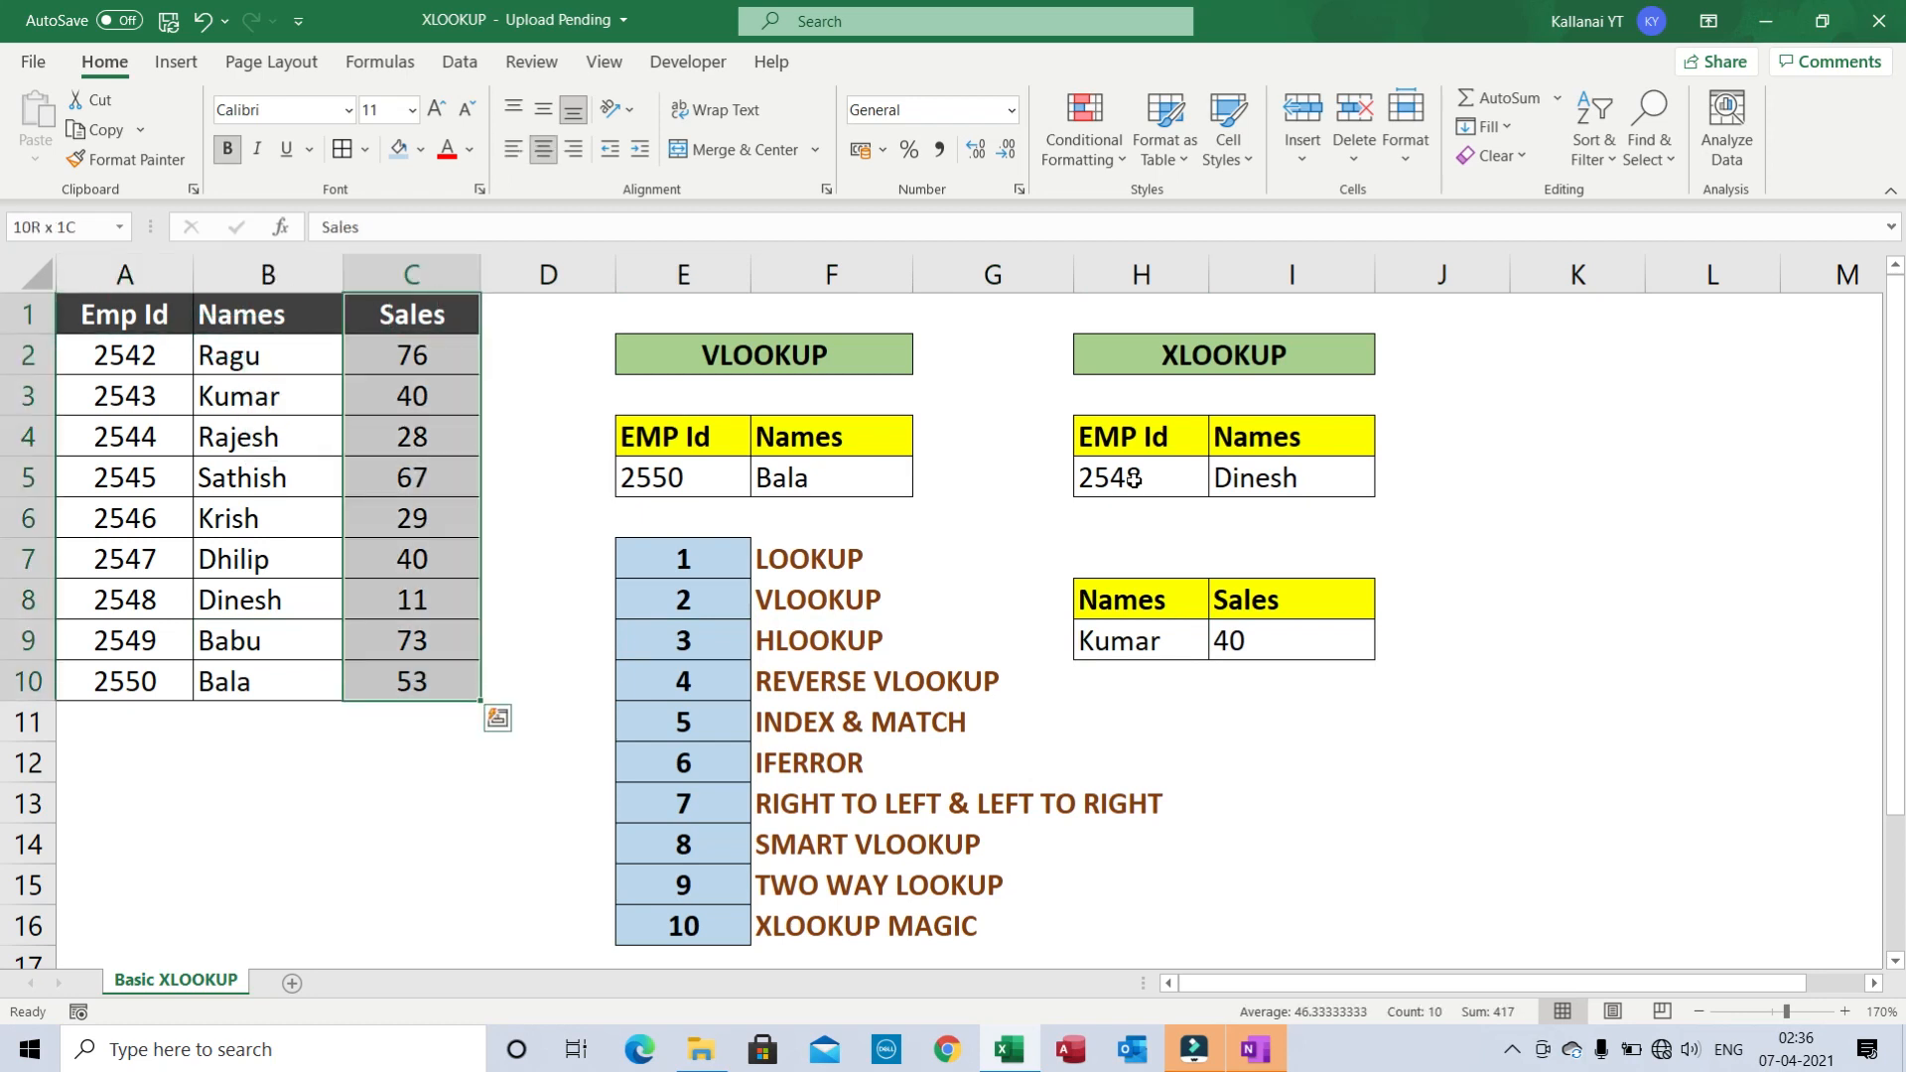
key(Left)
key(Right)
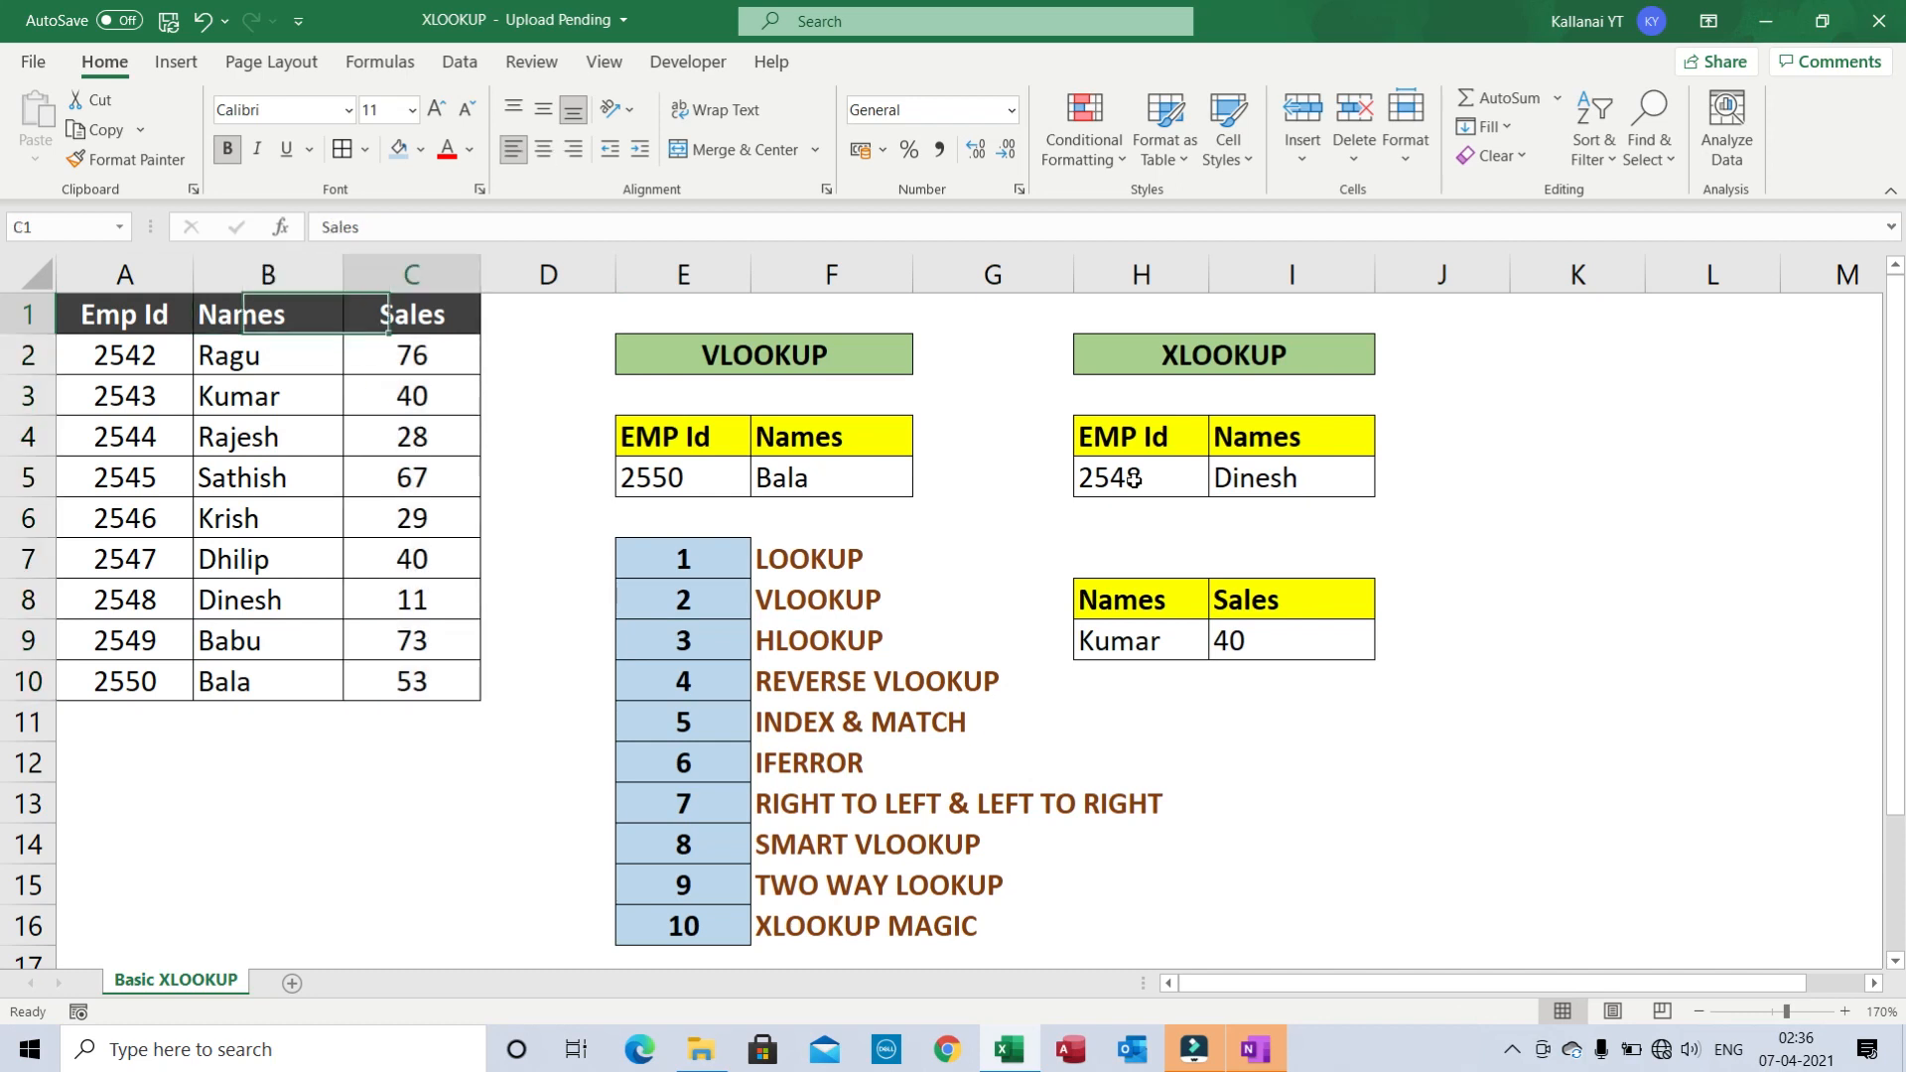
key(Left)
key(Left)
key(Right)
key(ctrl+space)
key(shift+Left)
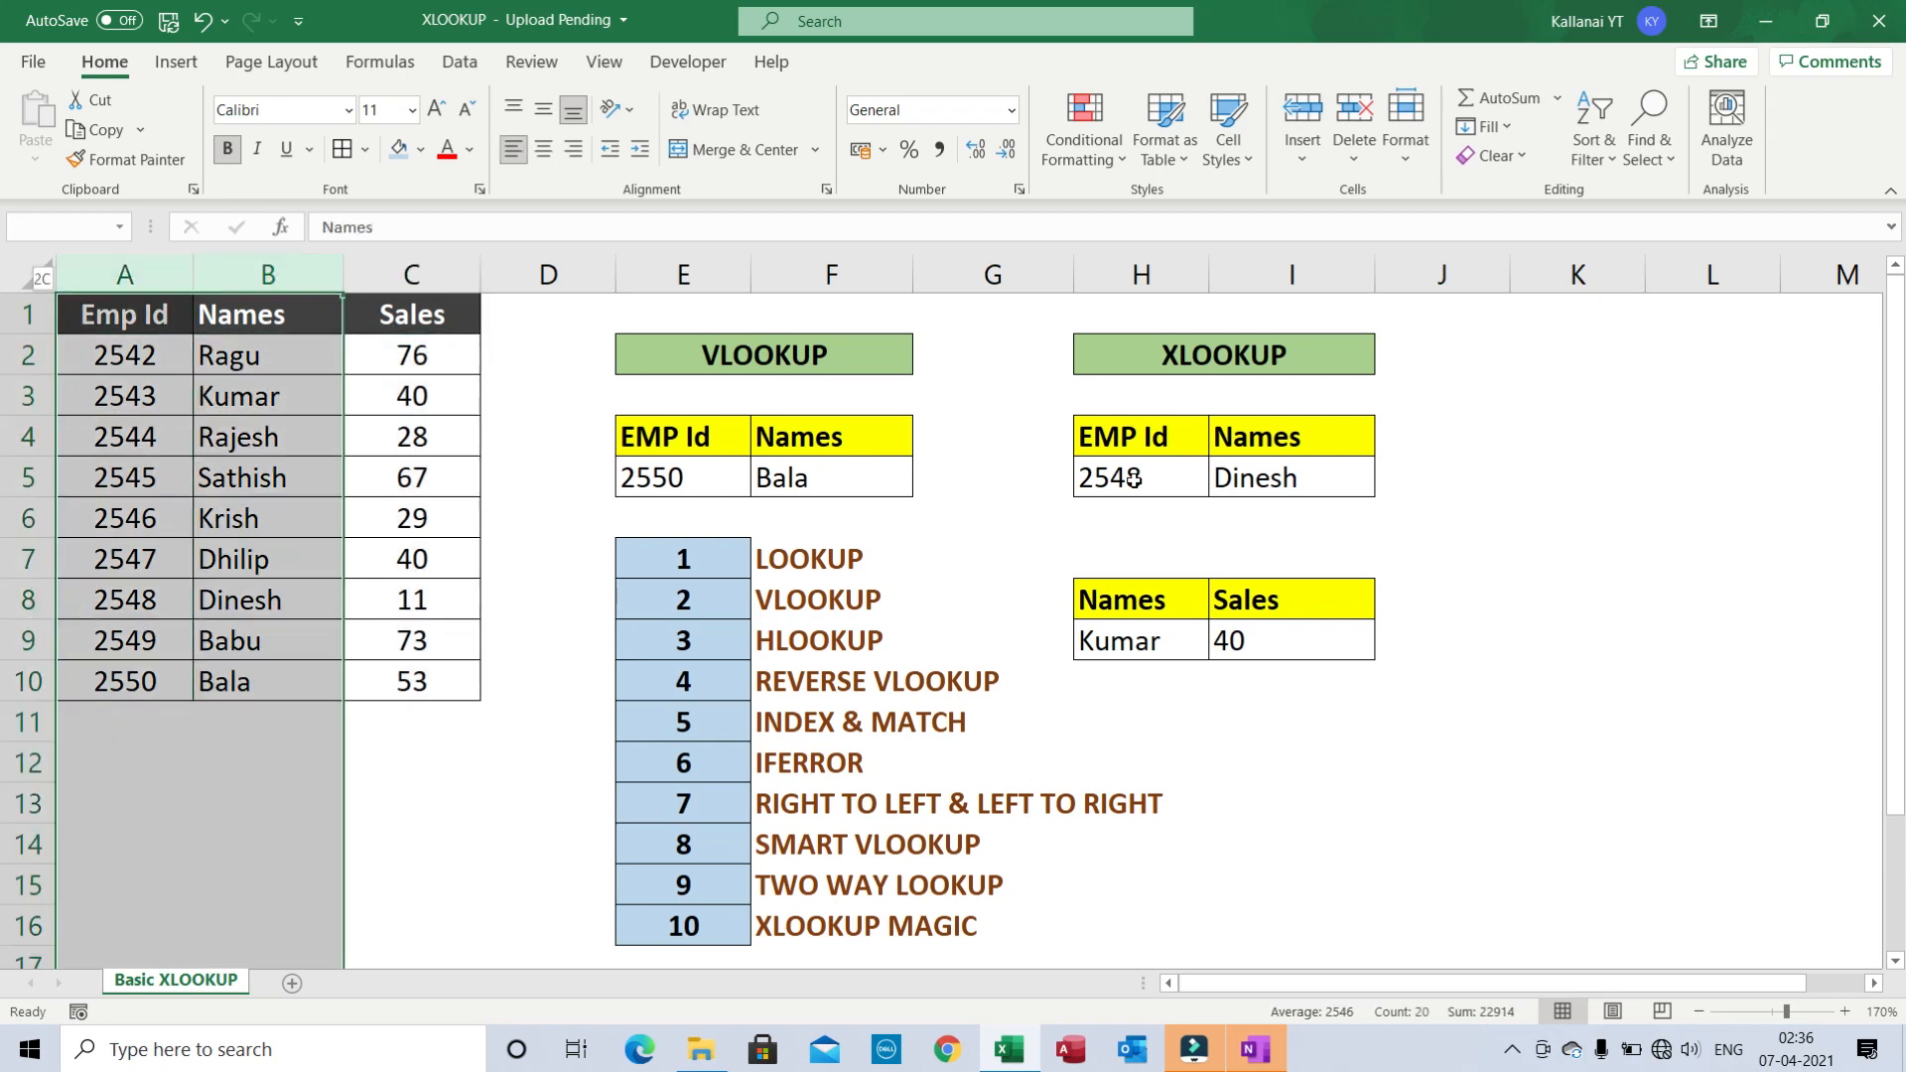
key(Left)
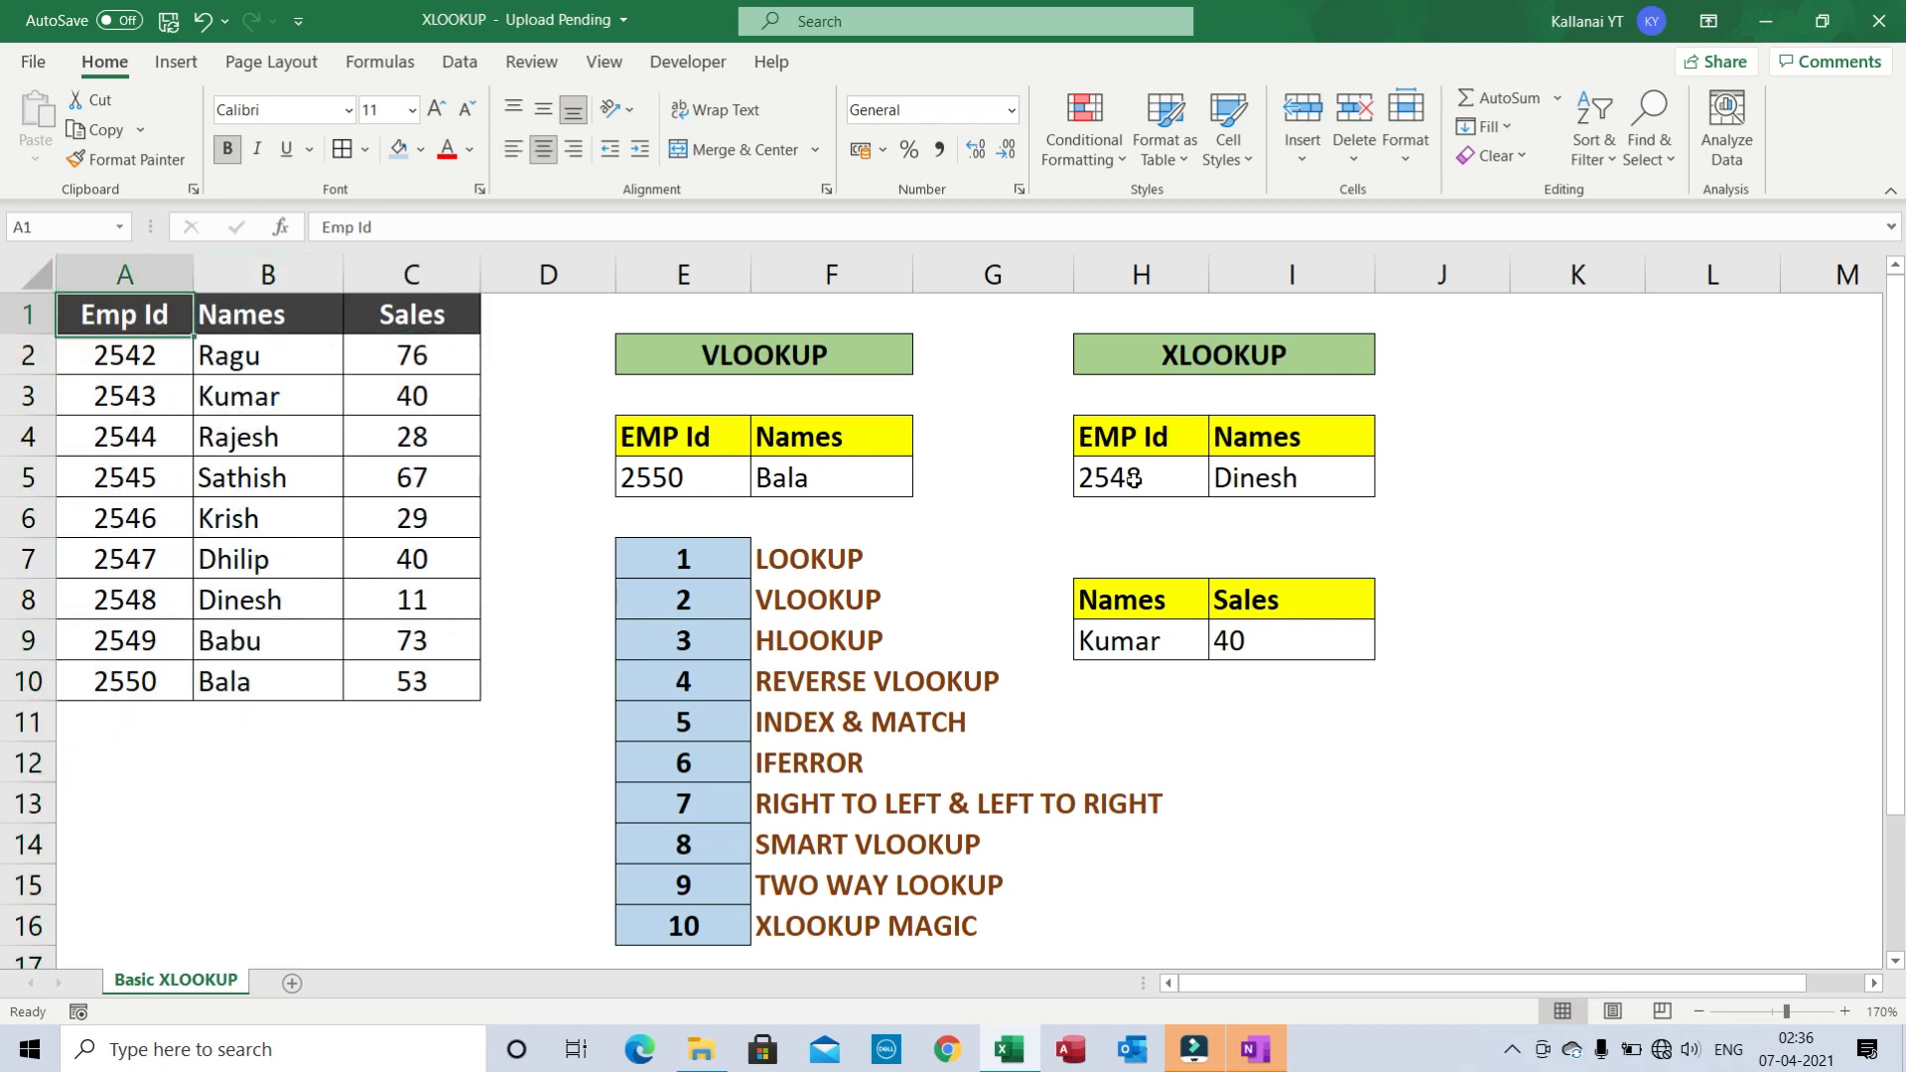
key(Right)
key(Right)
key(Right)
key(Right)
key(Right)
key(Right)
key(Right)
- Copy the Names/Sales lookup table H8:I9 and paste a duplicate at H11
key(Down)
key(Down)
key(Down)
key(Down)
key(Down)
key(Down)
key(Down)
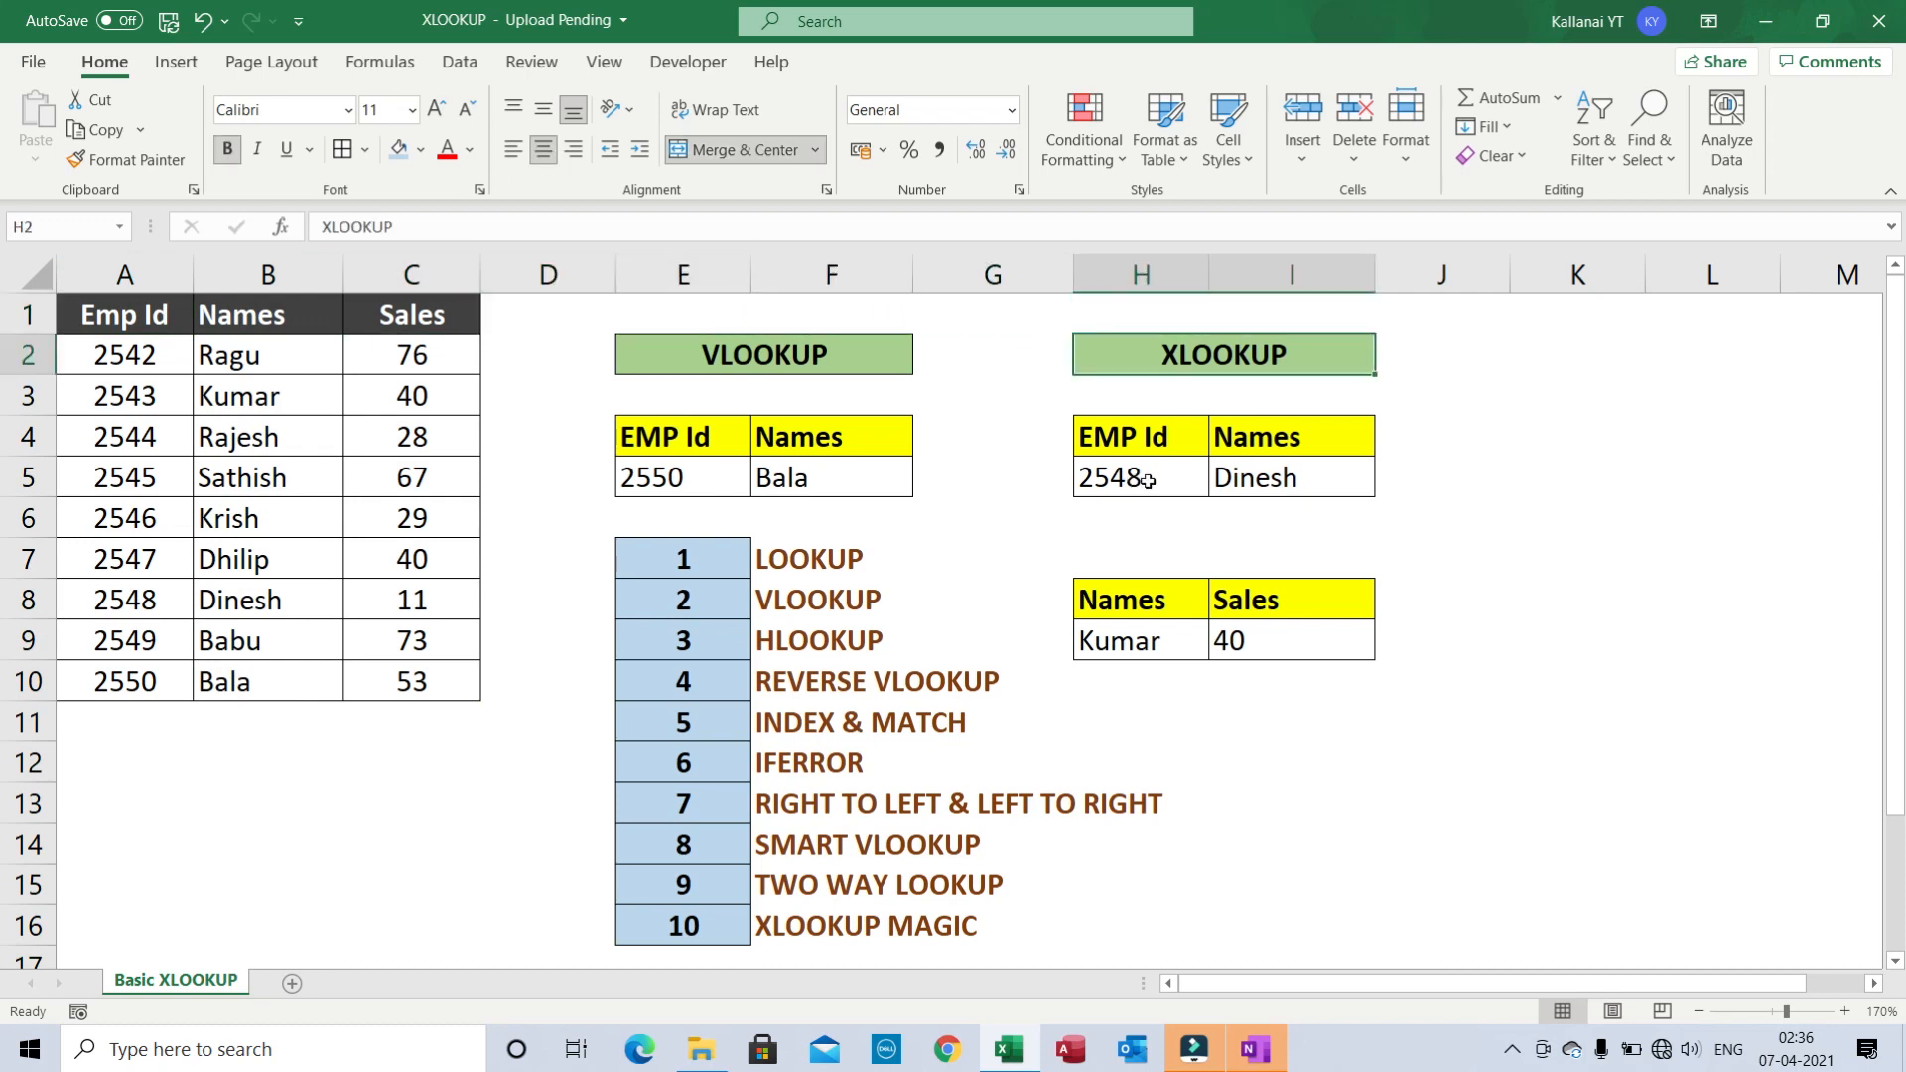
key(shift+Right)
key(shift+Down)
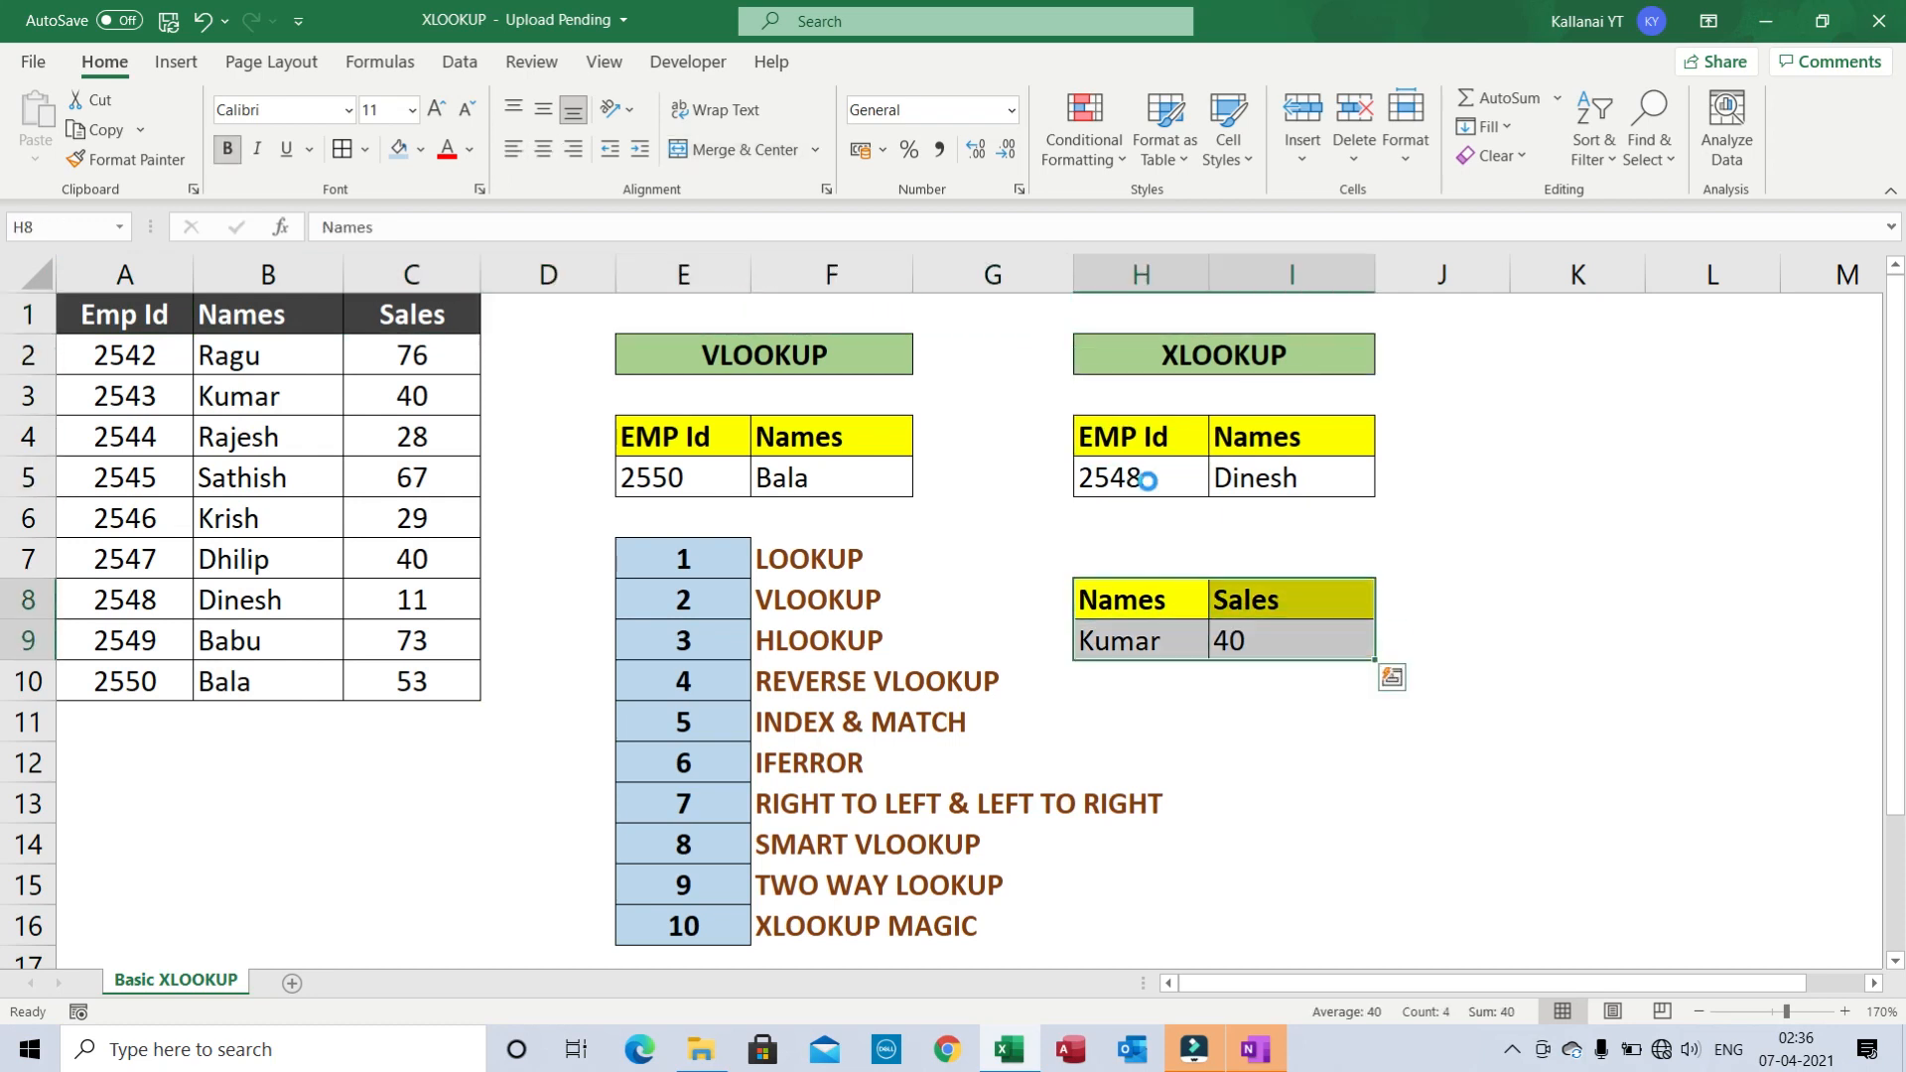
key(ctrl+c)
key(Down)
key(Down)
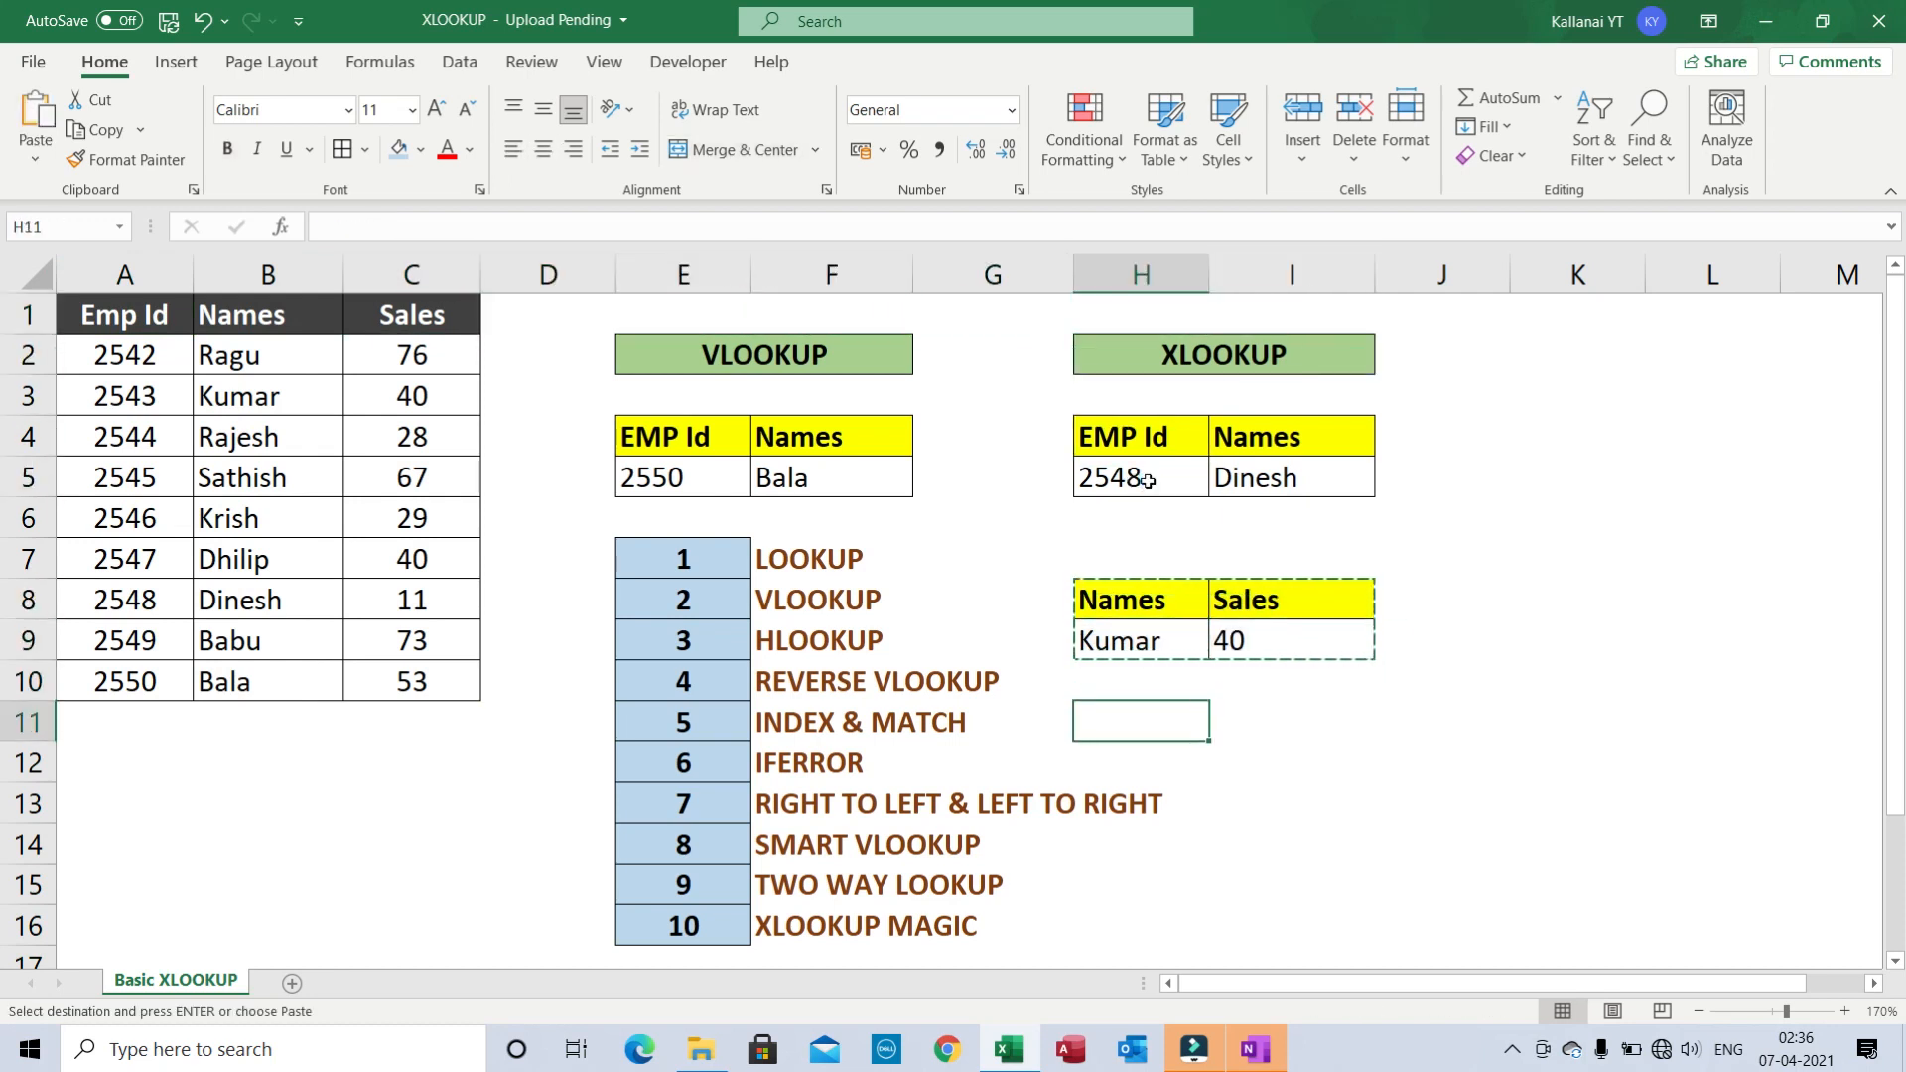
key(ctrl+v)
key(Left)
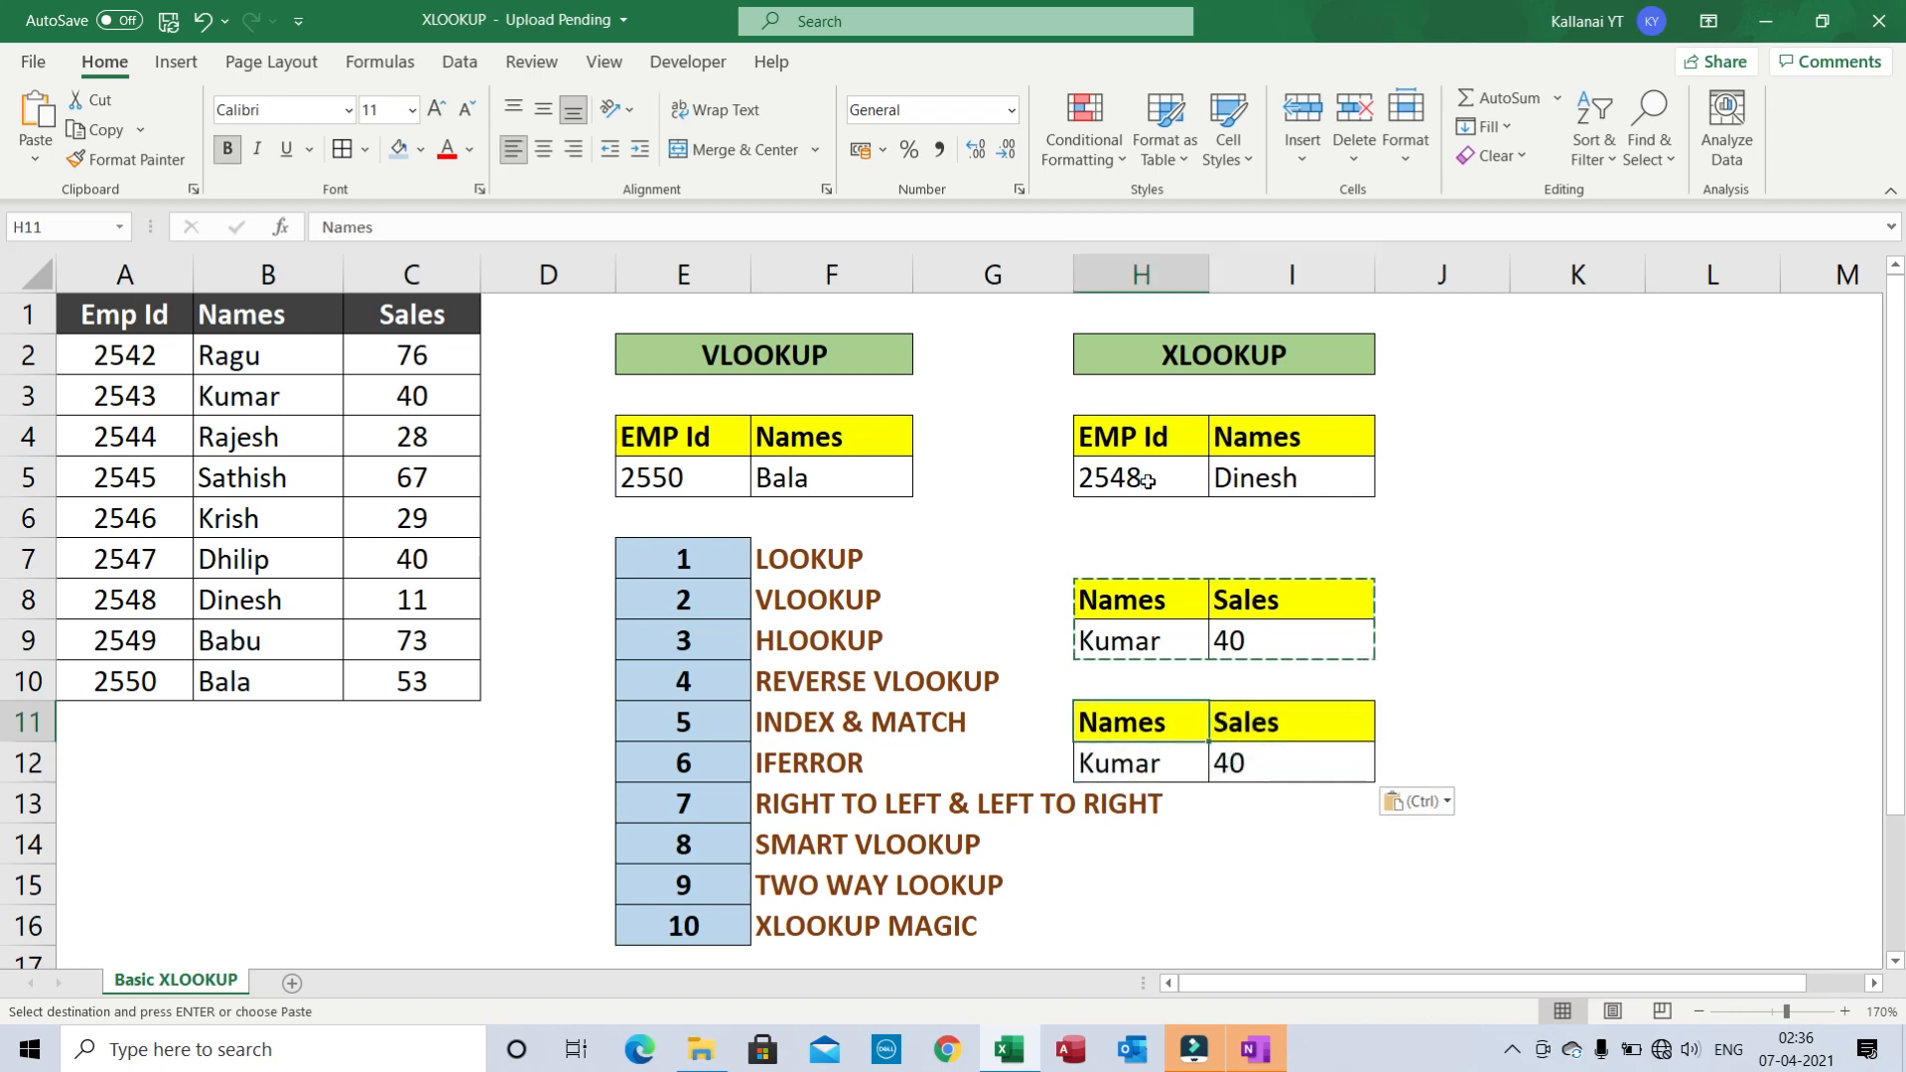
key(Escape)
key(Right)
key(Left)
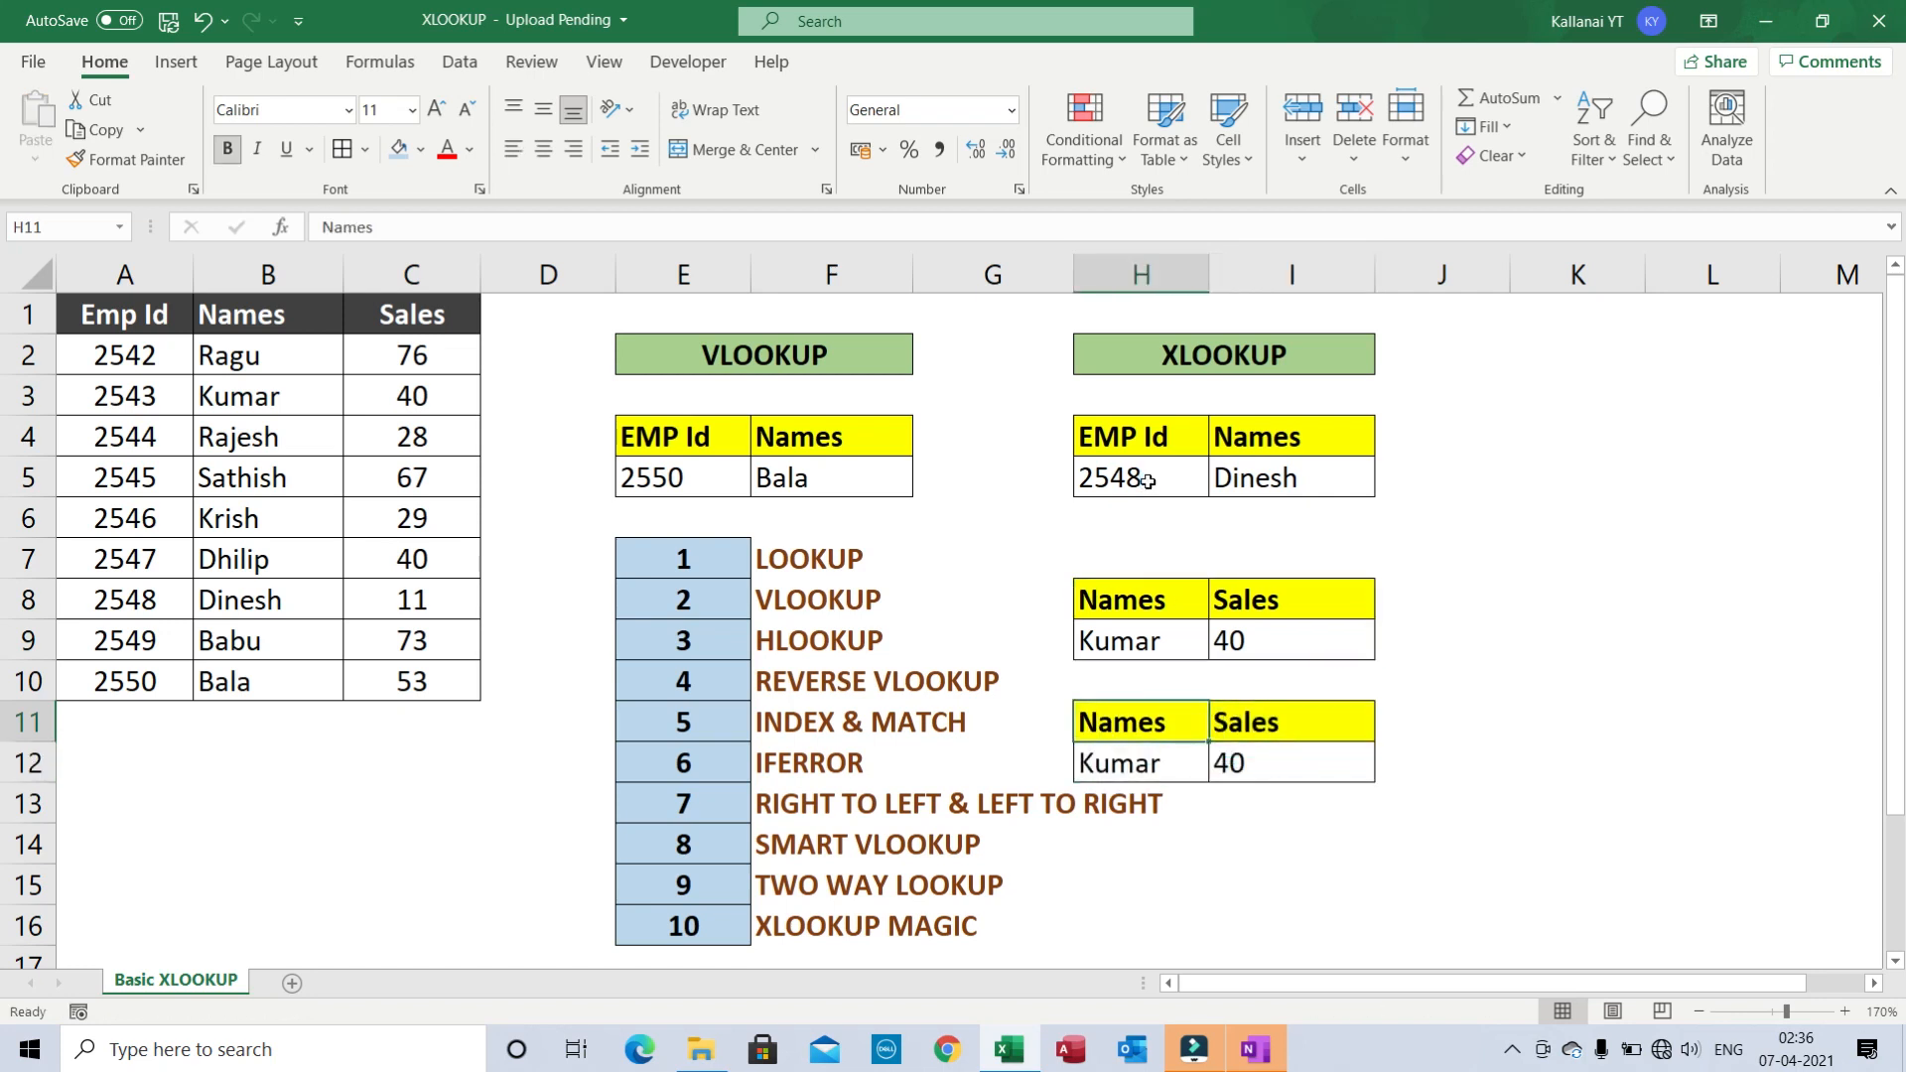
- Replace the I11 heading with Emp Id from A1, pasted as values to keep the yellow style
key(Left)
key(Left)
key(Left)
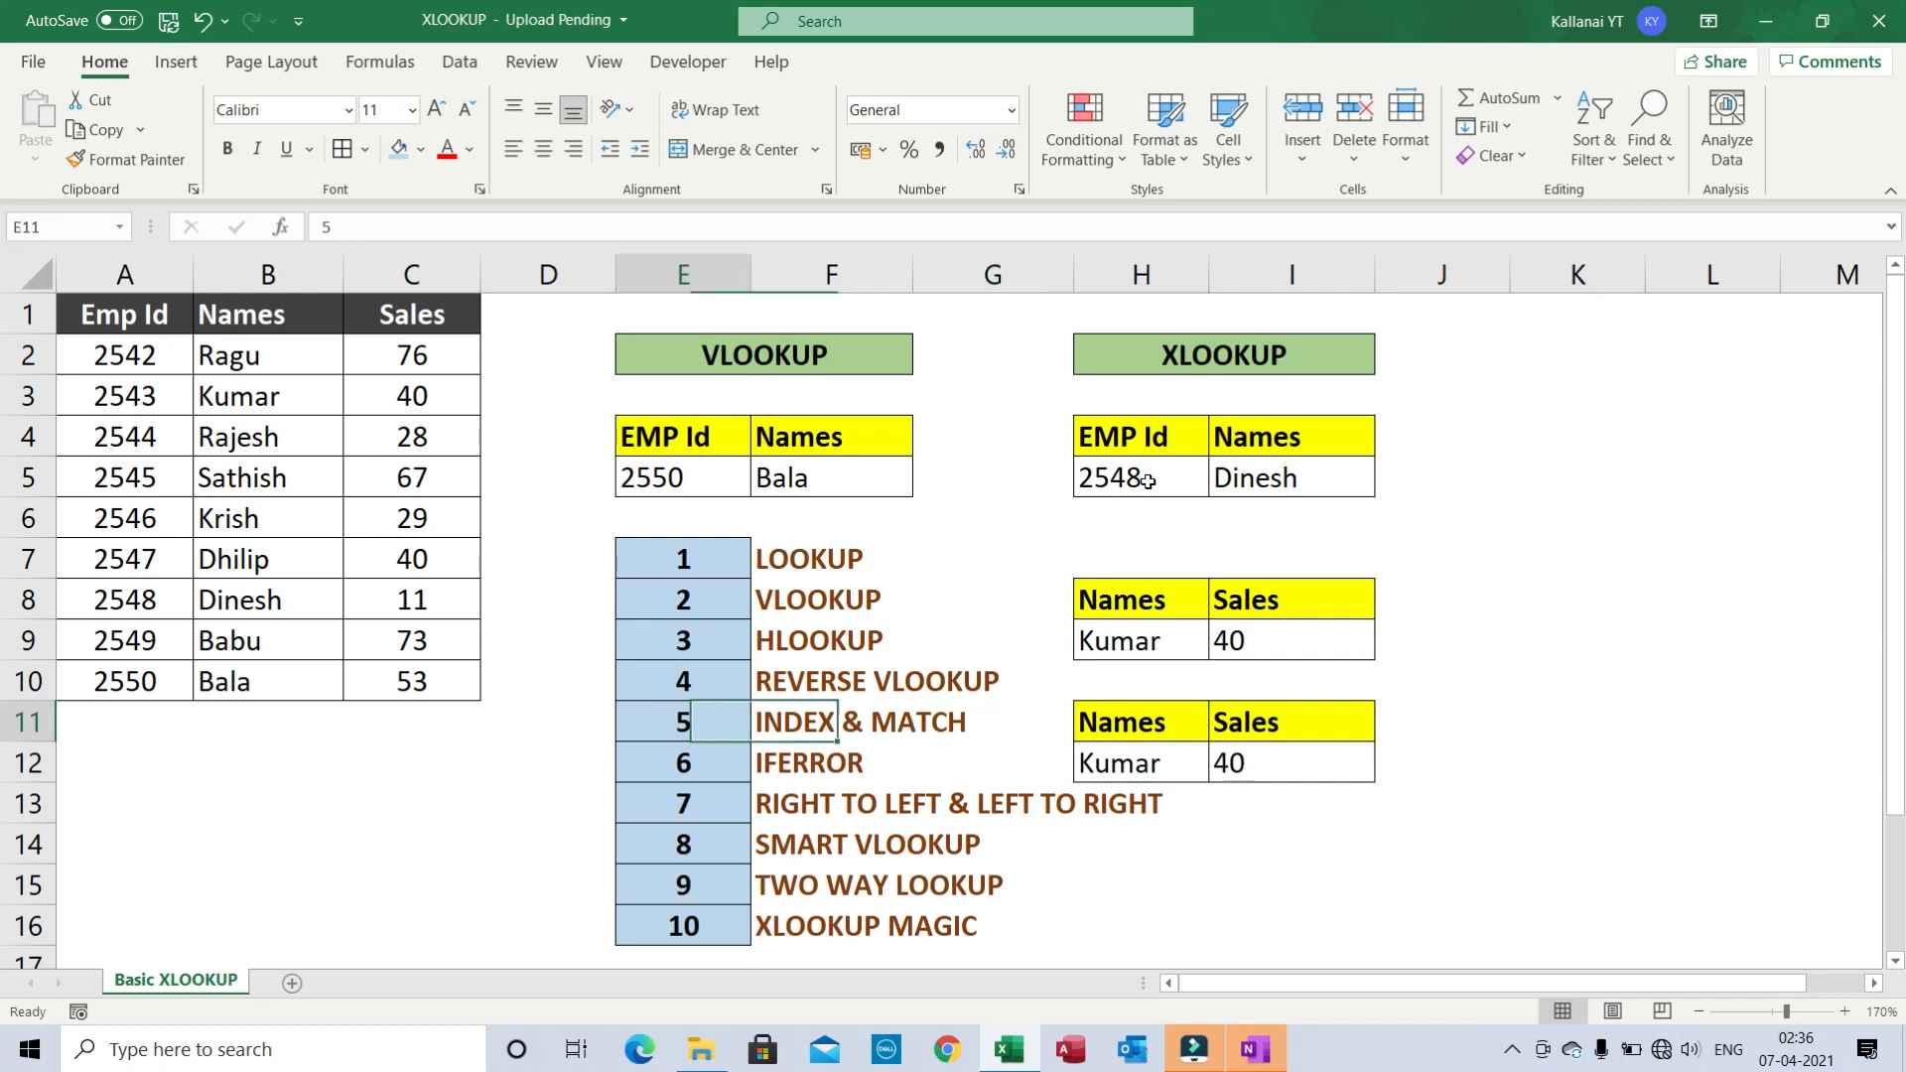
key(ctrl+Left)
key(ctrl+Up)
key(ctrl+Up)
key(ctrl+c)
key(Right)
key(Right)
key(Right)
key(Right)
key(Right)
key(Right)
key(Right)
key(Right)
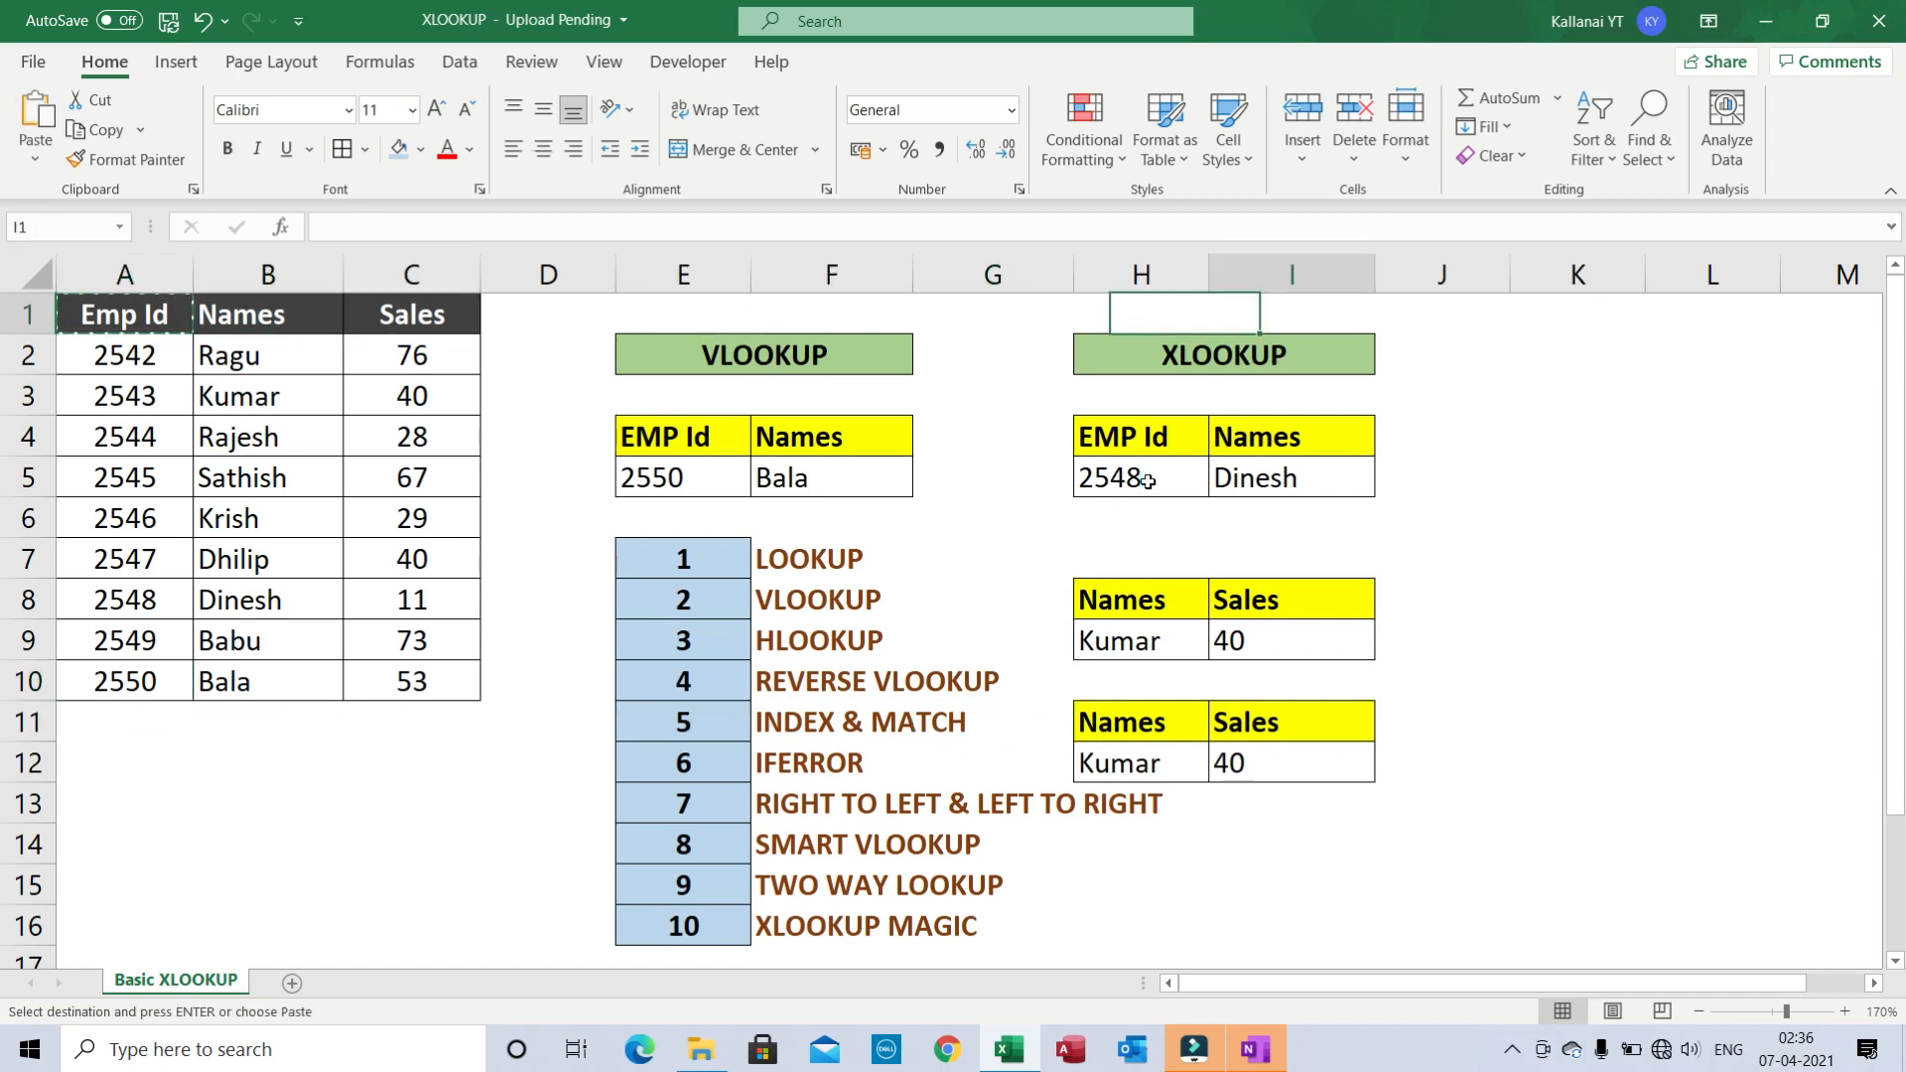
key(Down)
key(Down)
key(Down)
key(Down)
key(Down)
key(Down)
key(Down)
key(Down)
key(Down)
key(ctrl+v)
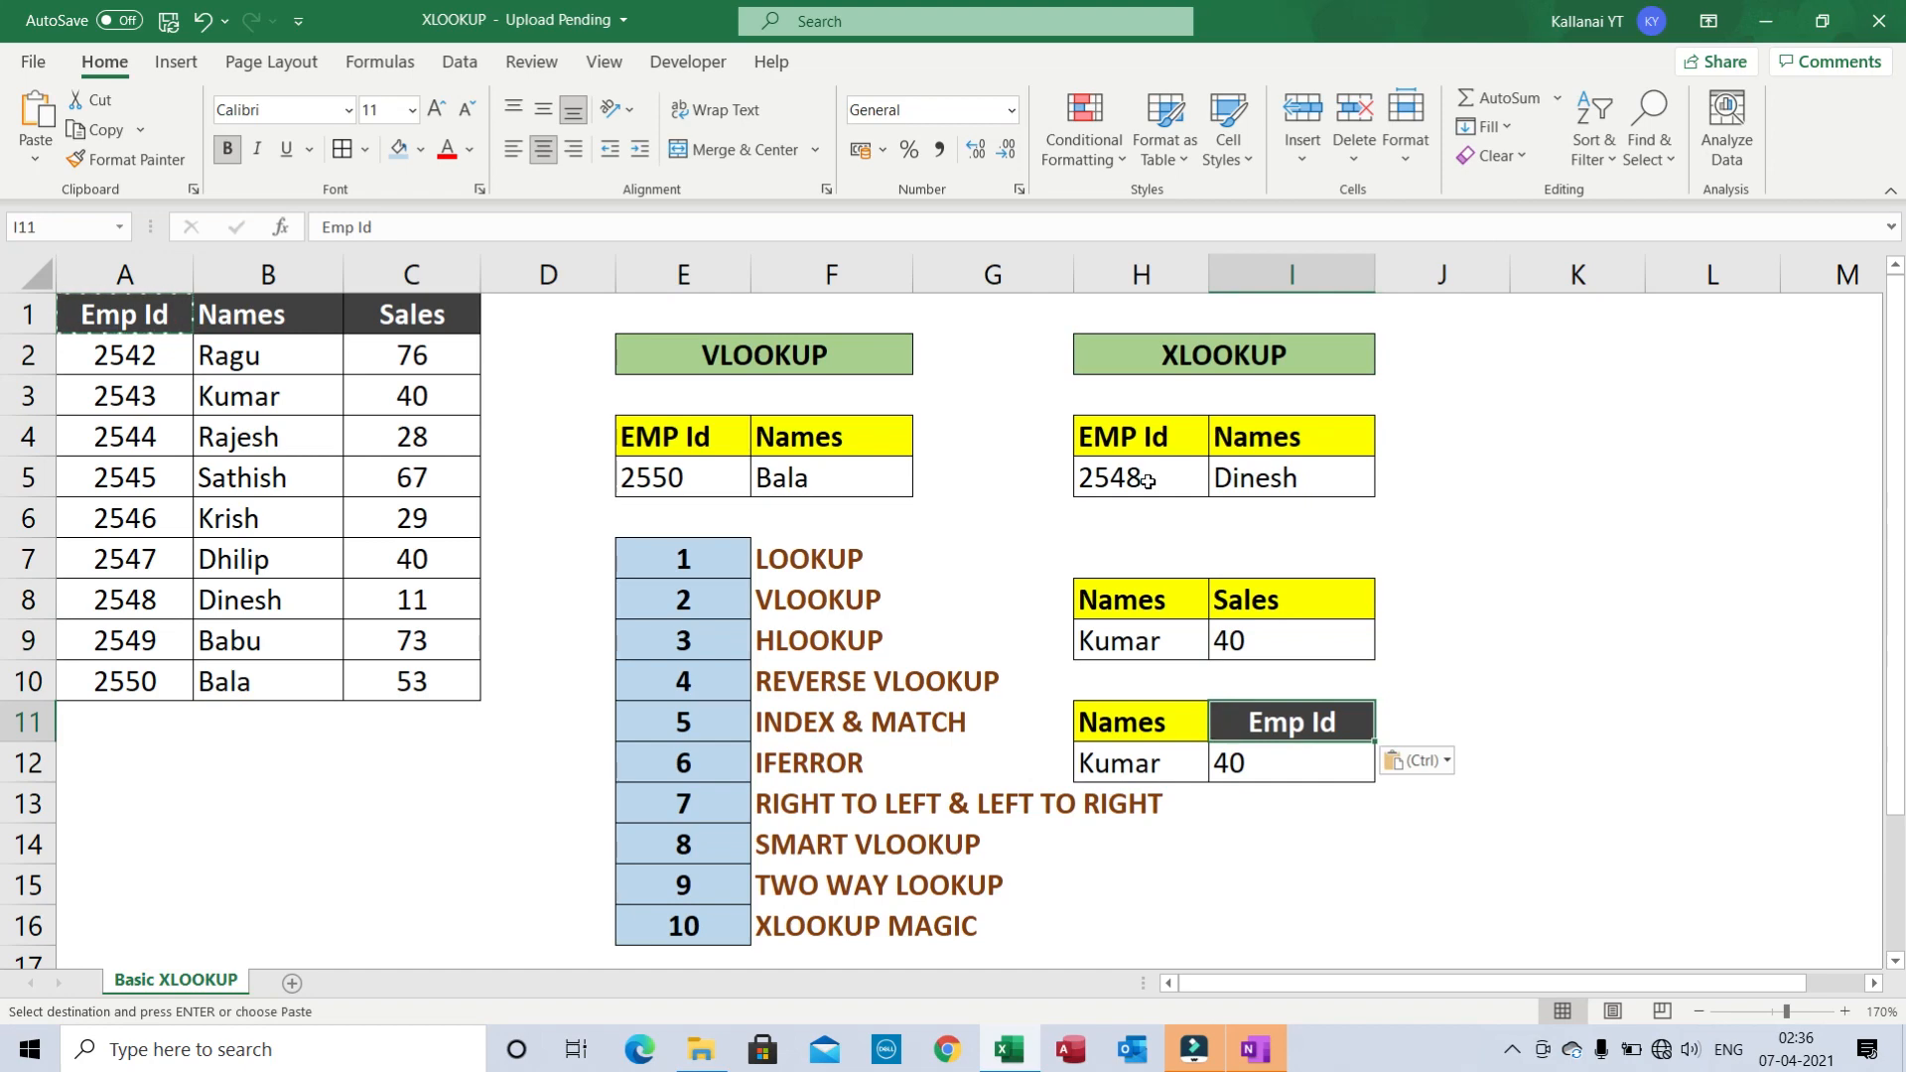
key(ctrl+z)
key(ctrl+alt+v)
key(v)
key(Return)
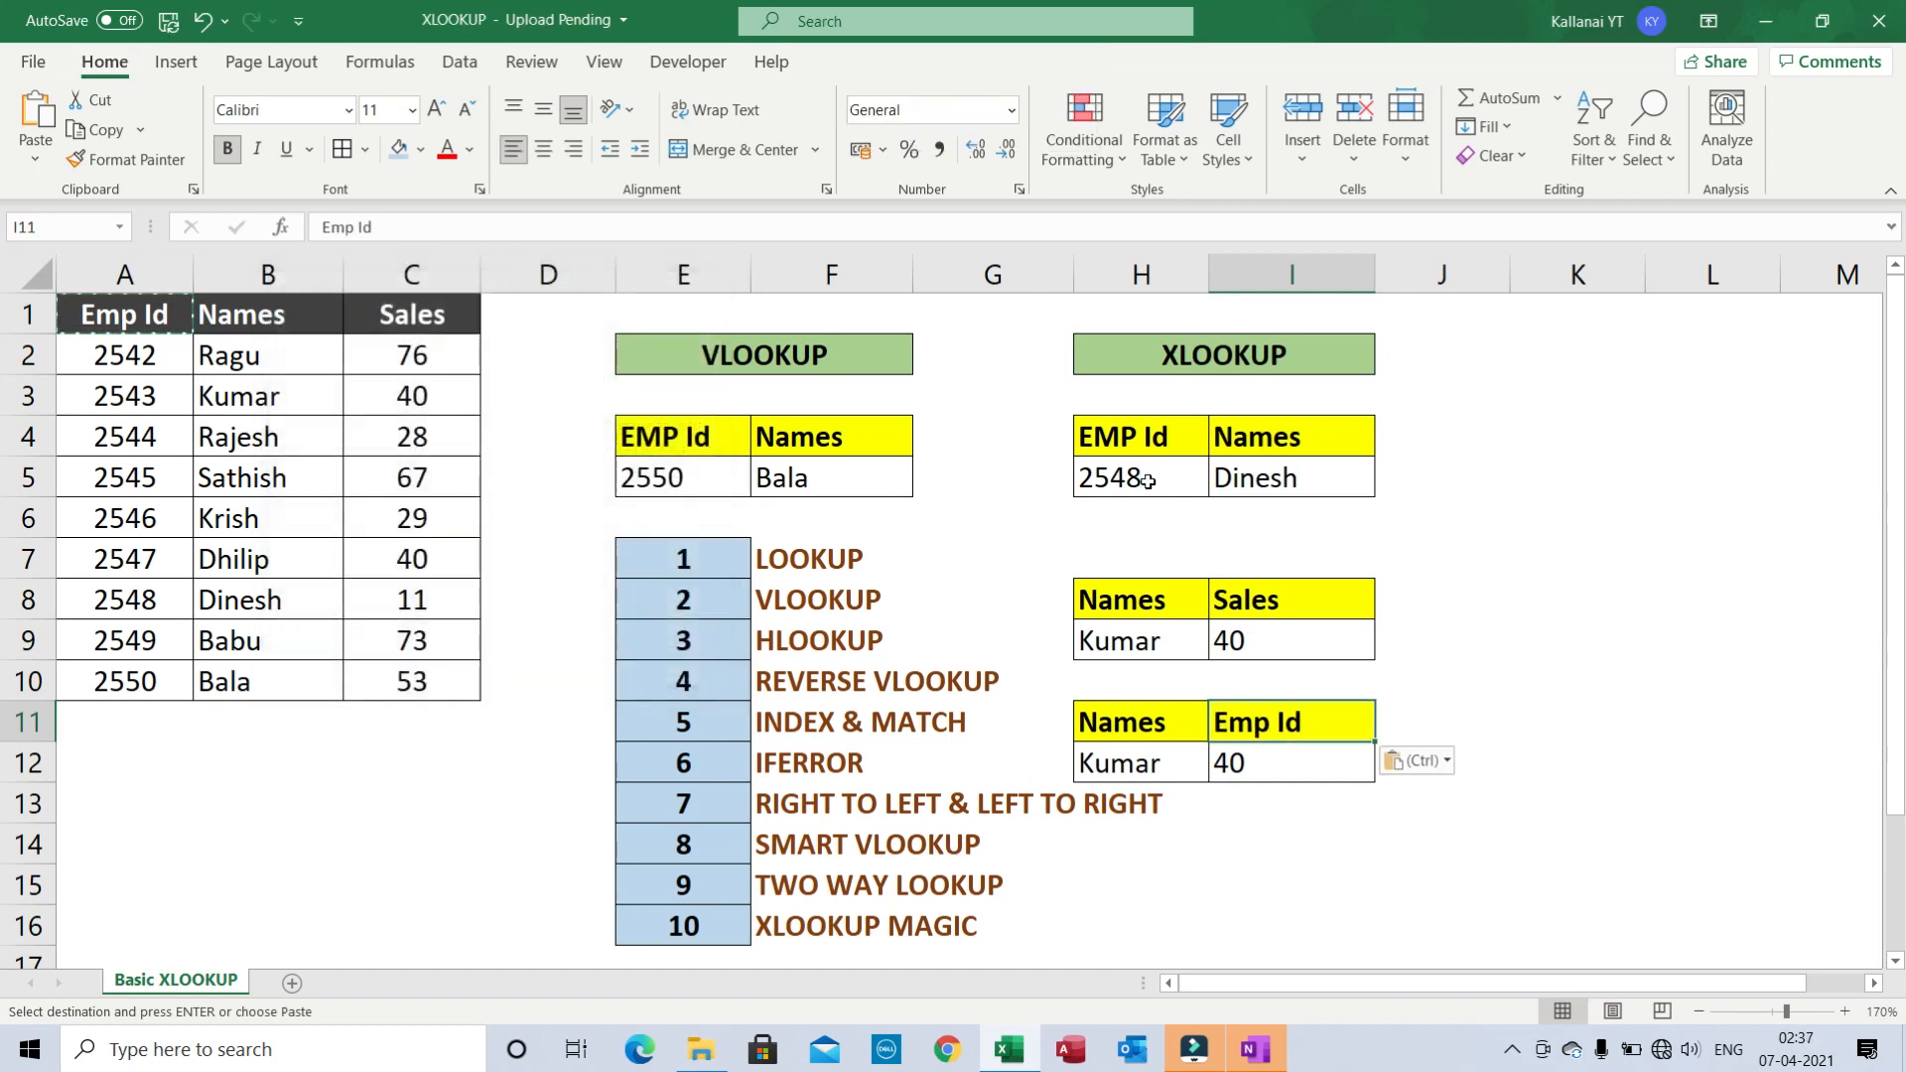
key(Down)
- Enter =XLOOKUP(H12,$B$1:$B$10,$A$1:$A$10) in I12 to return Kumar's Emp Id 2543
text(=)
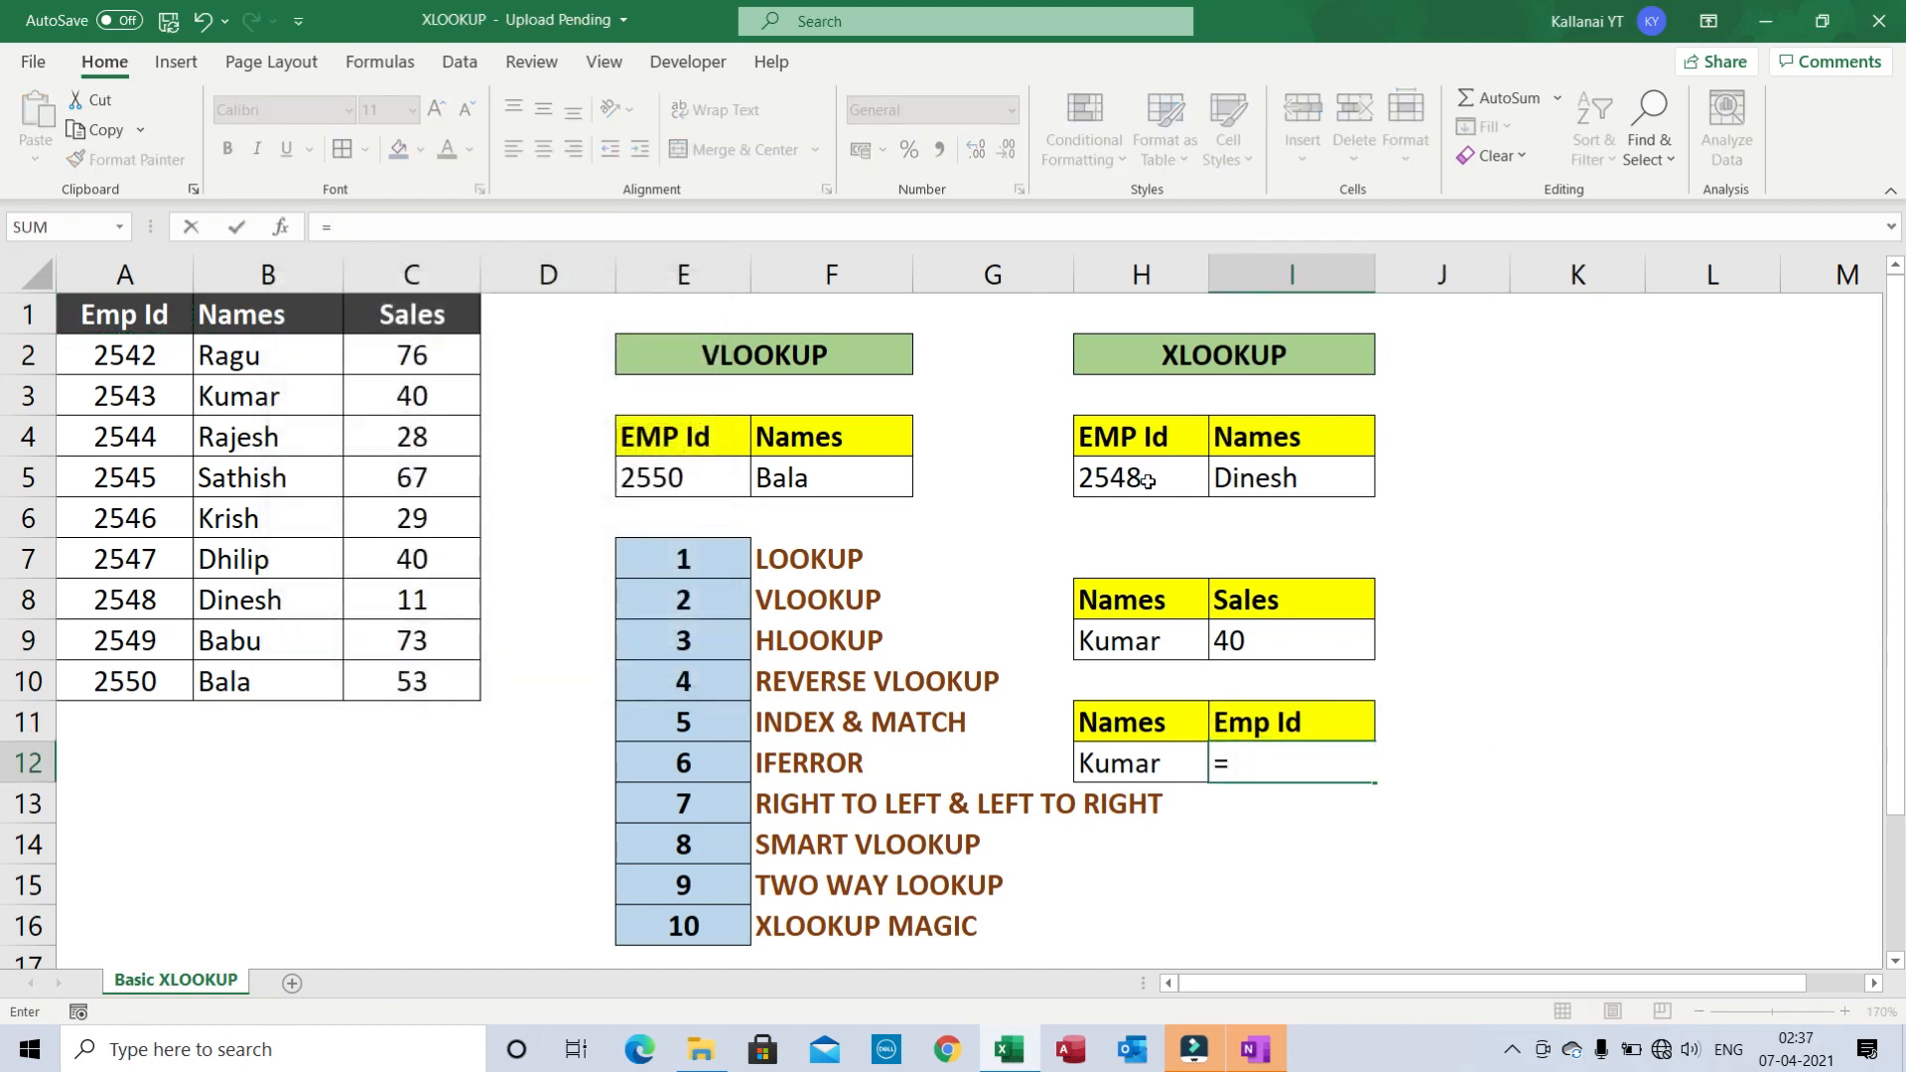
text(xl)
key(Tab)
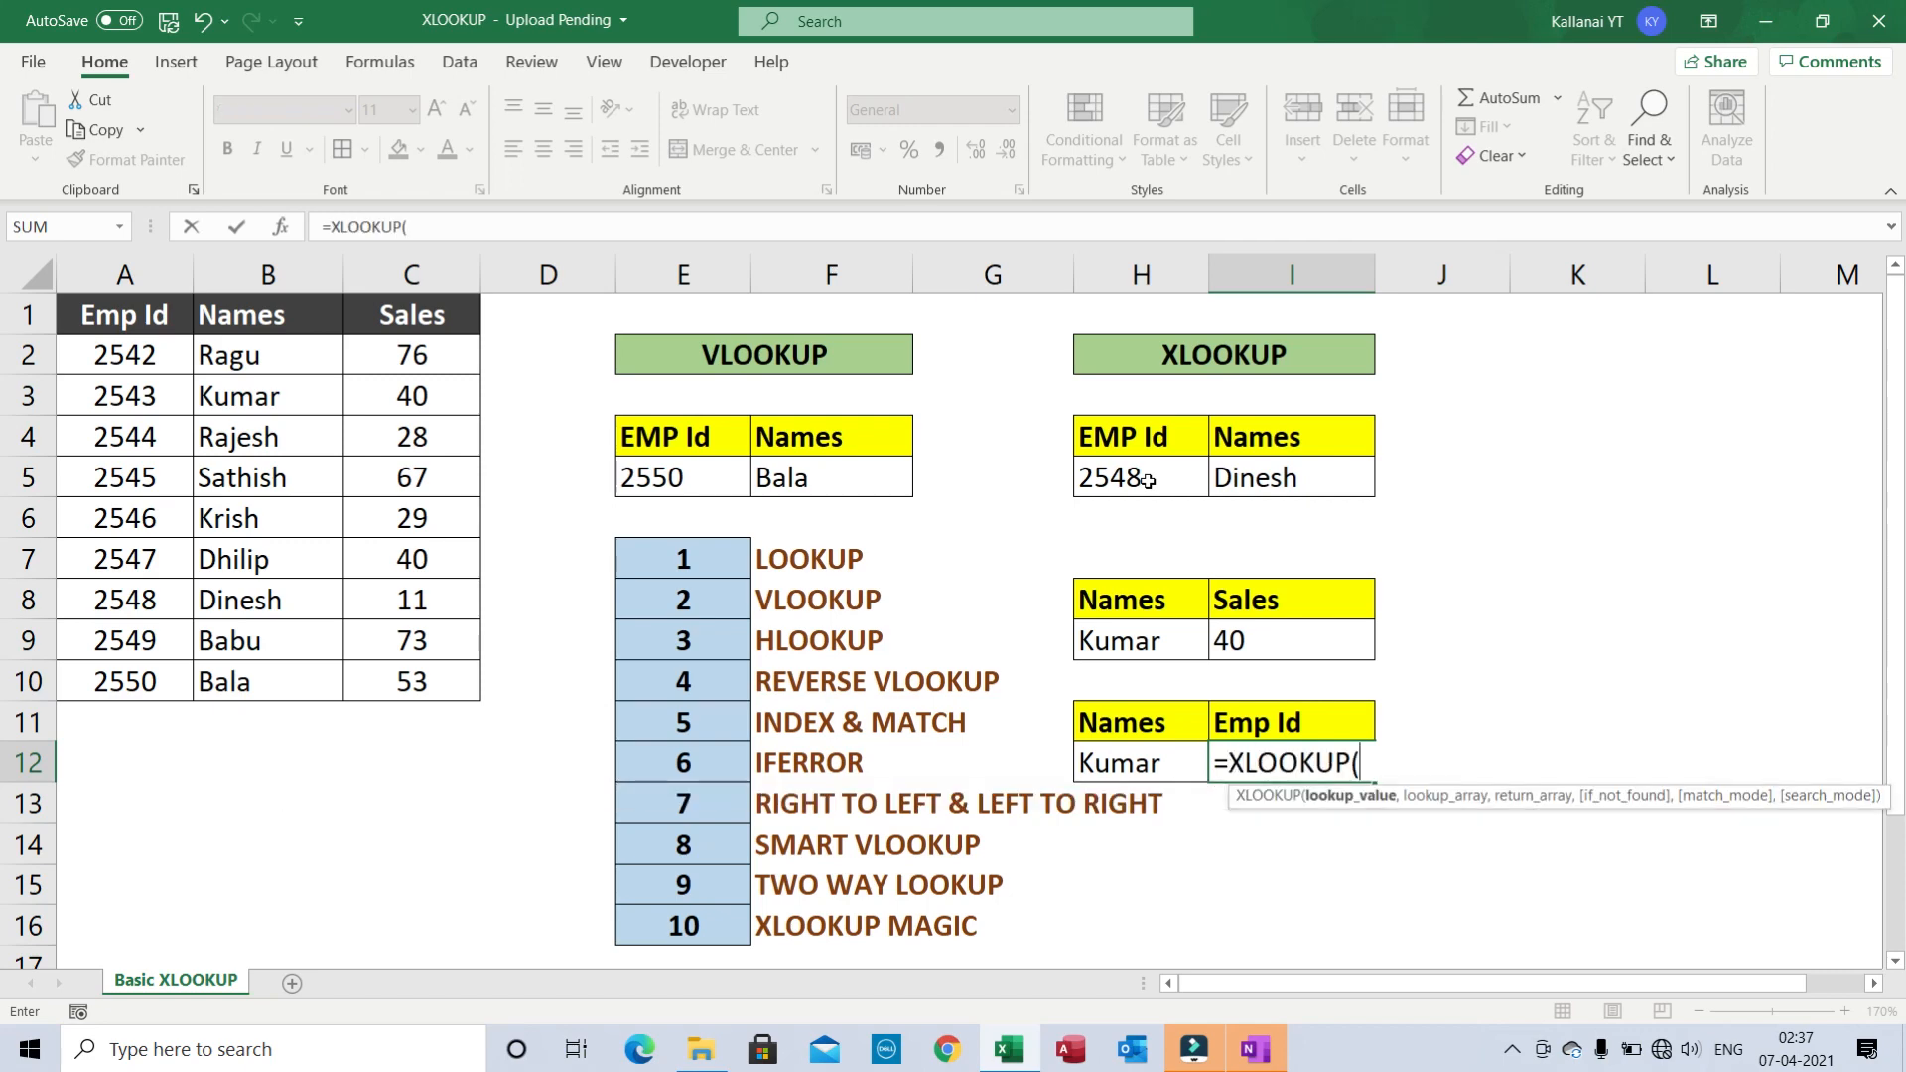
key(Left)
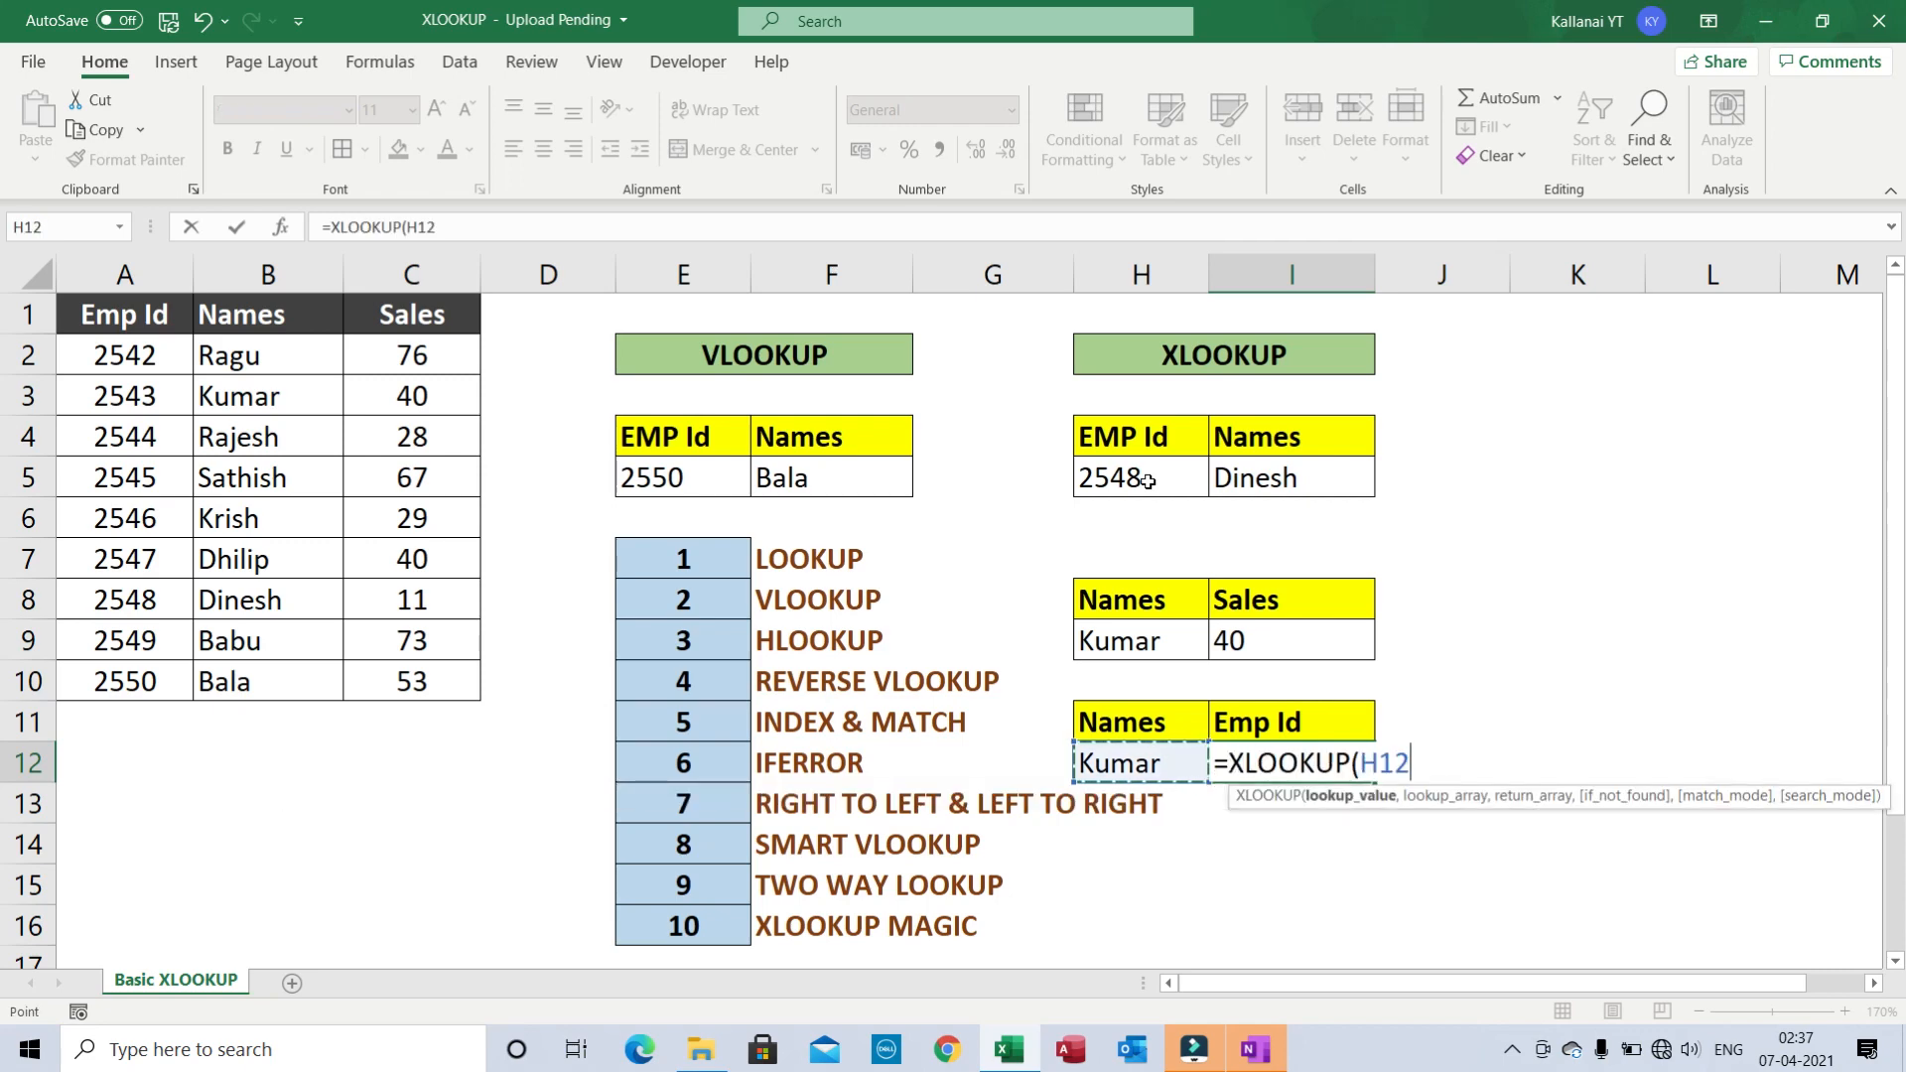
text(,)
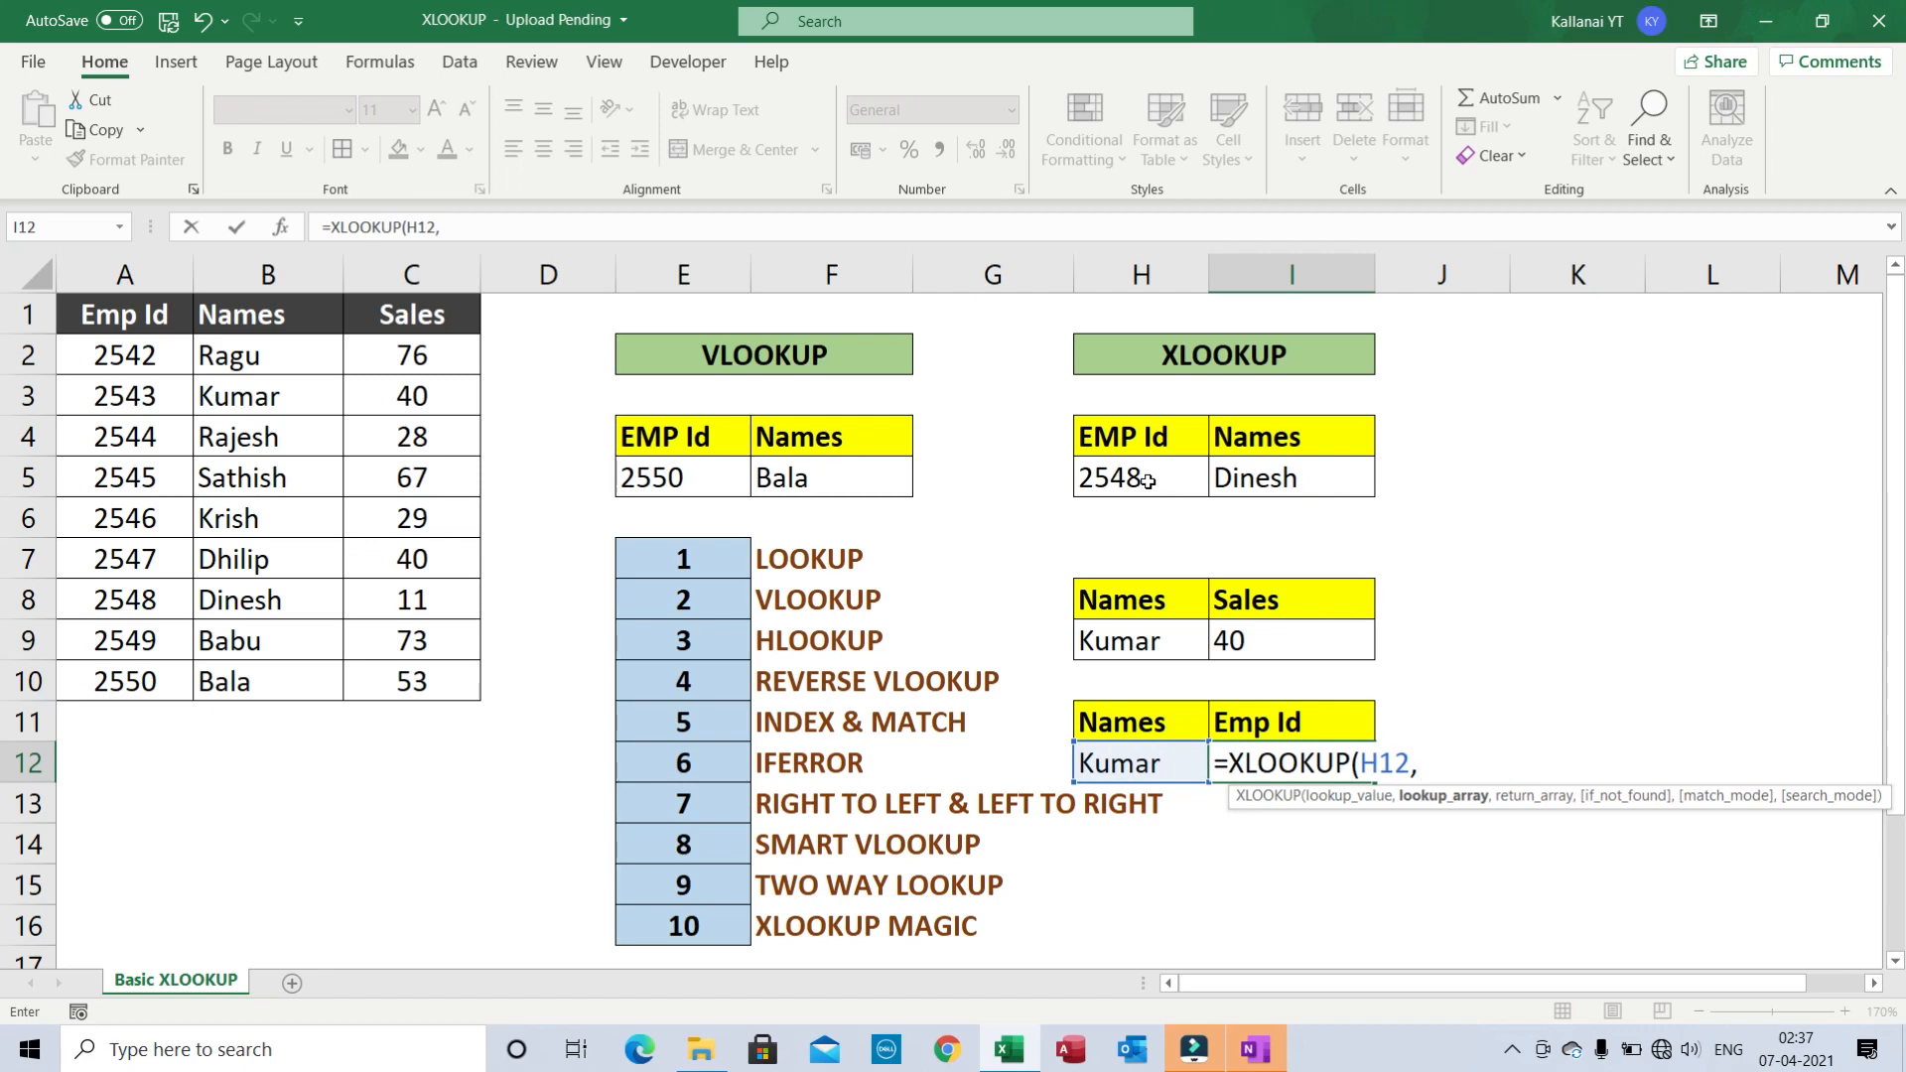
click(324, 320)
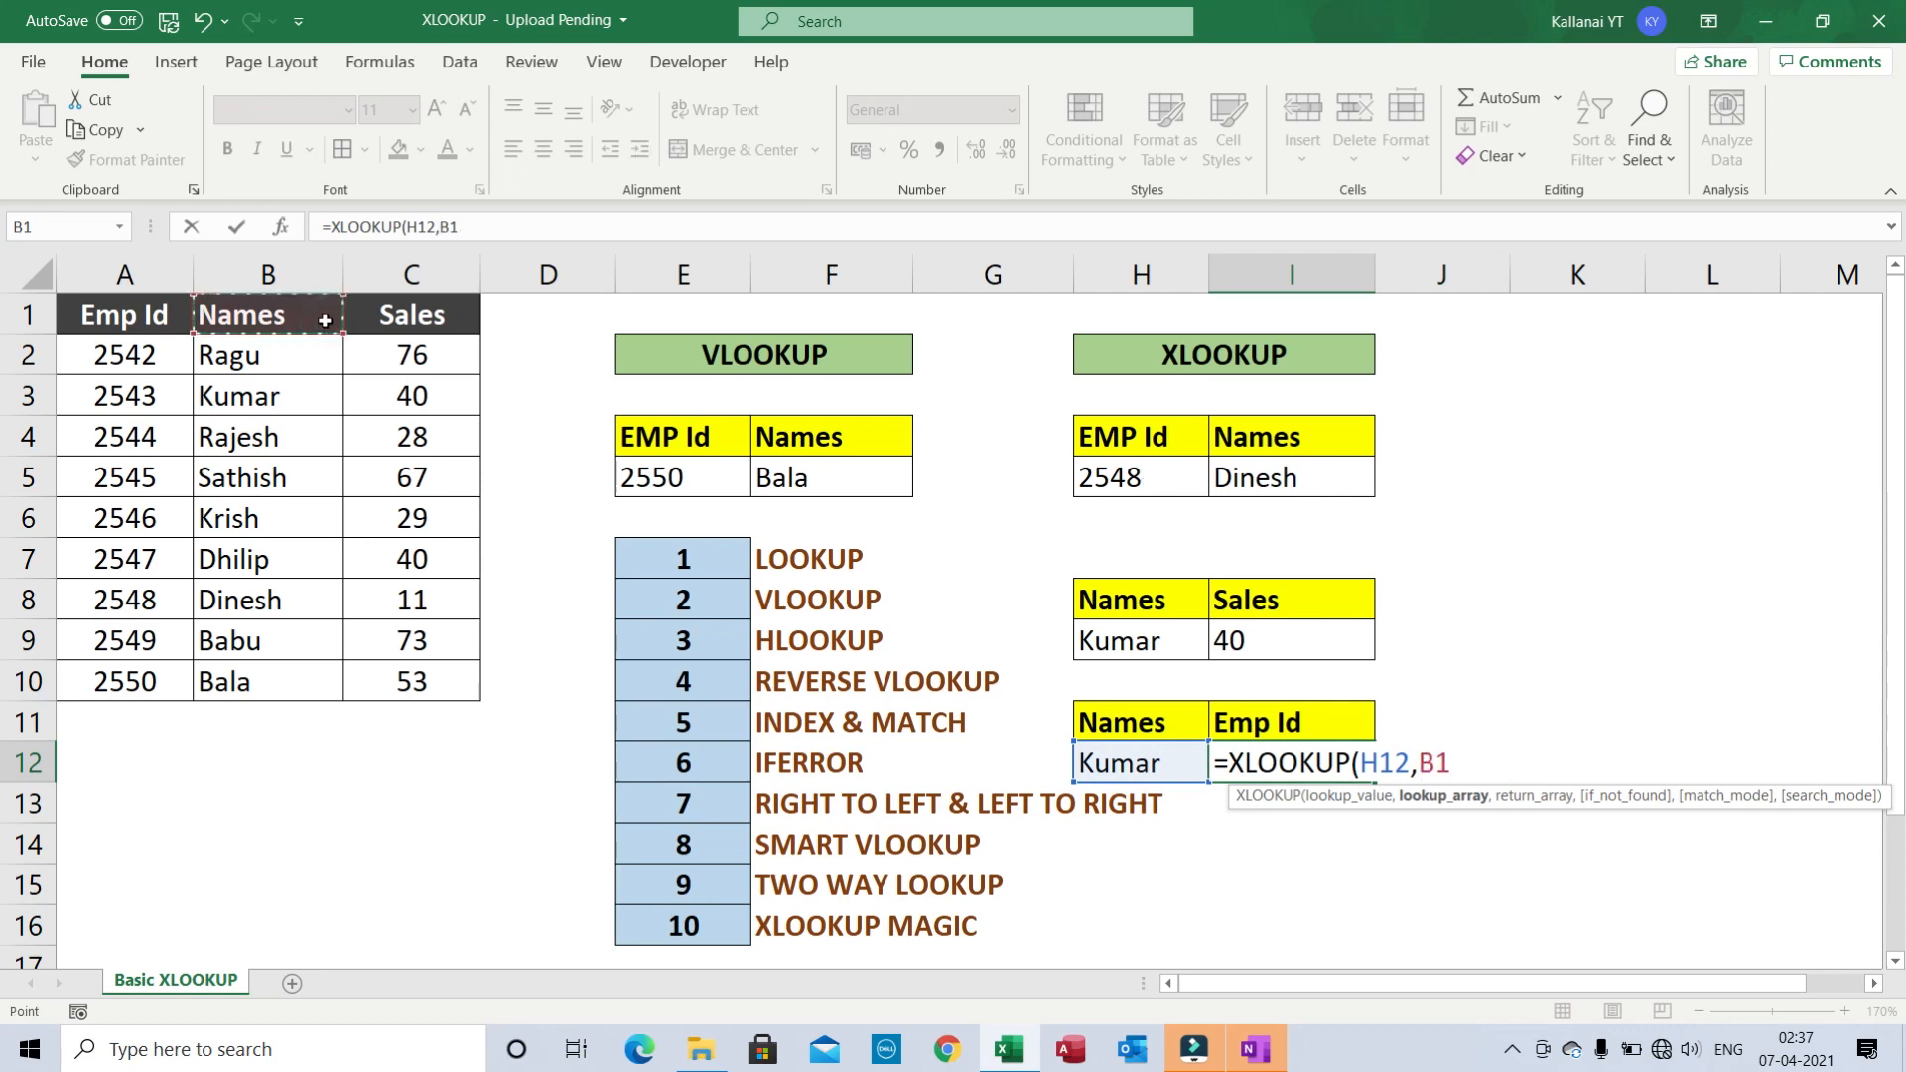
key(ctrl+shift+Down)
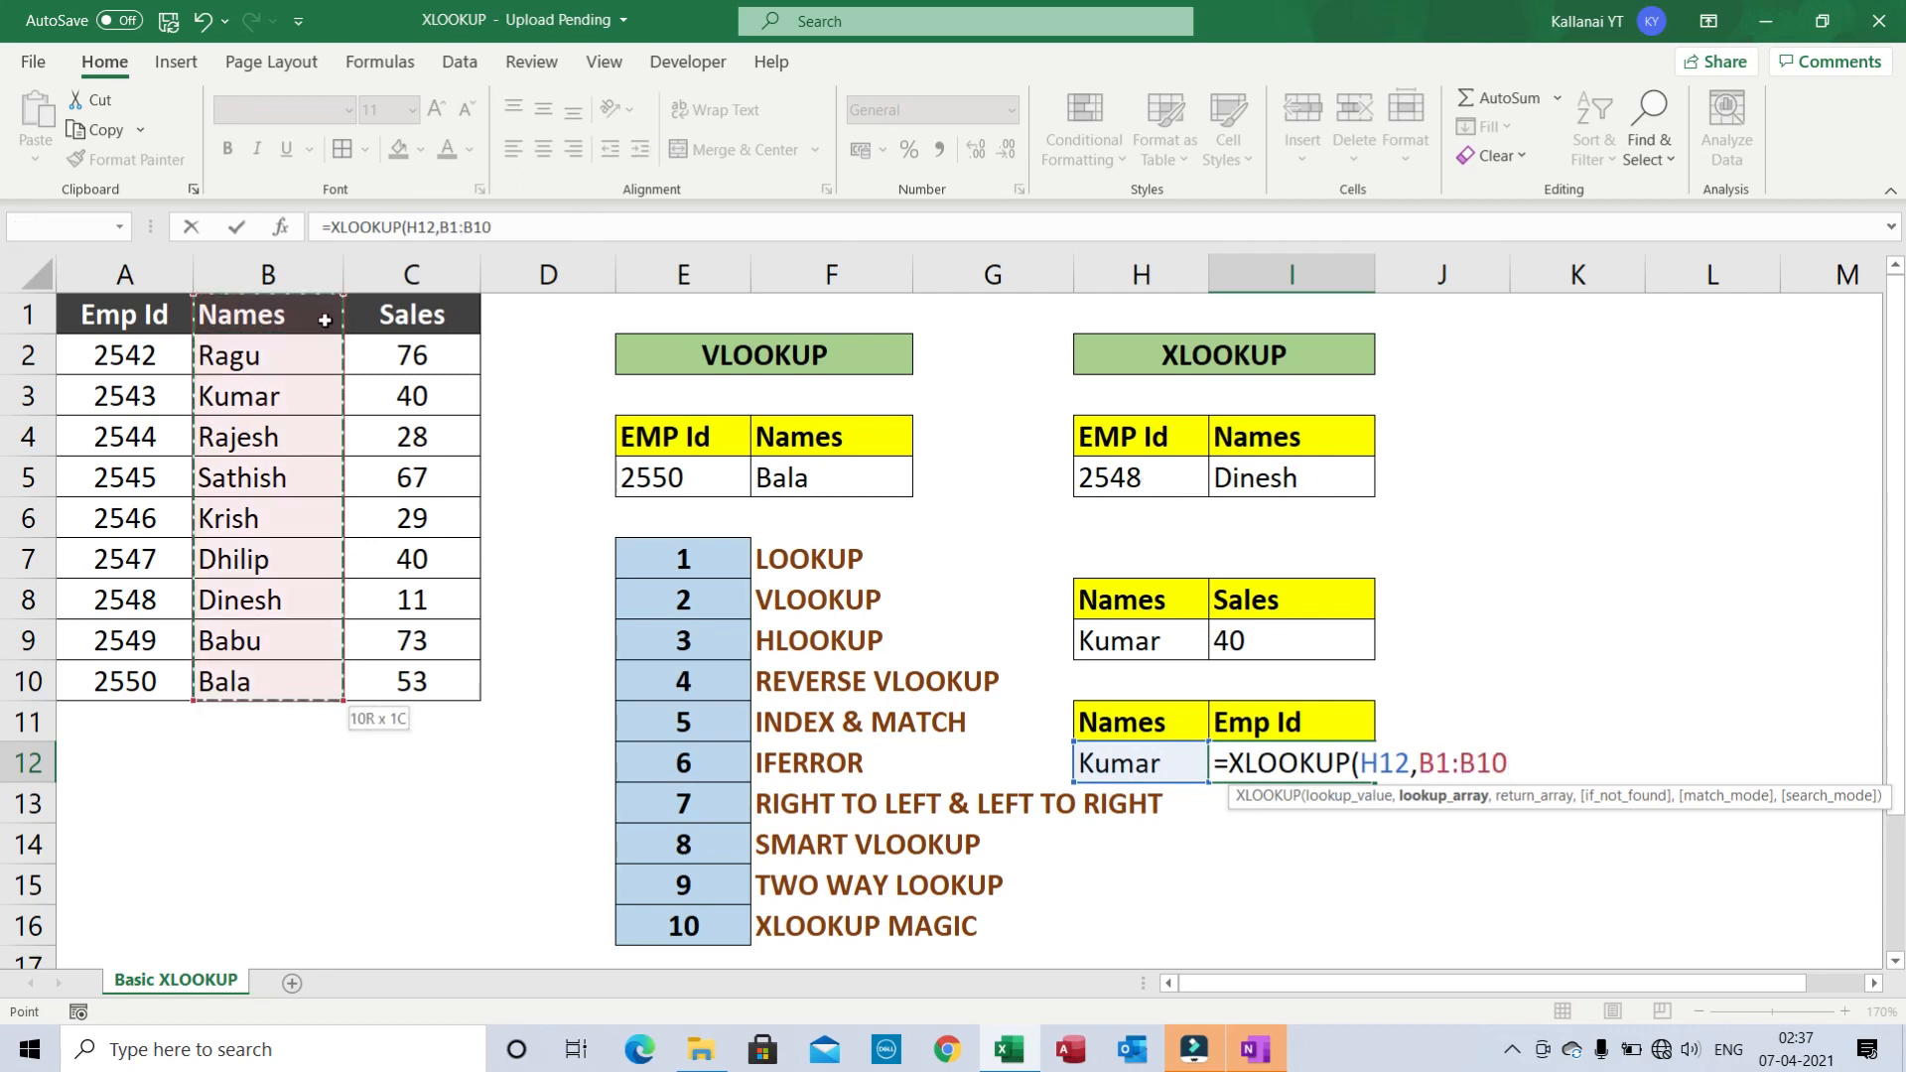
key(F4)
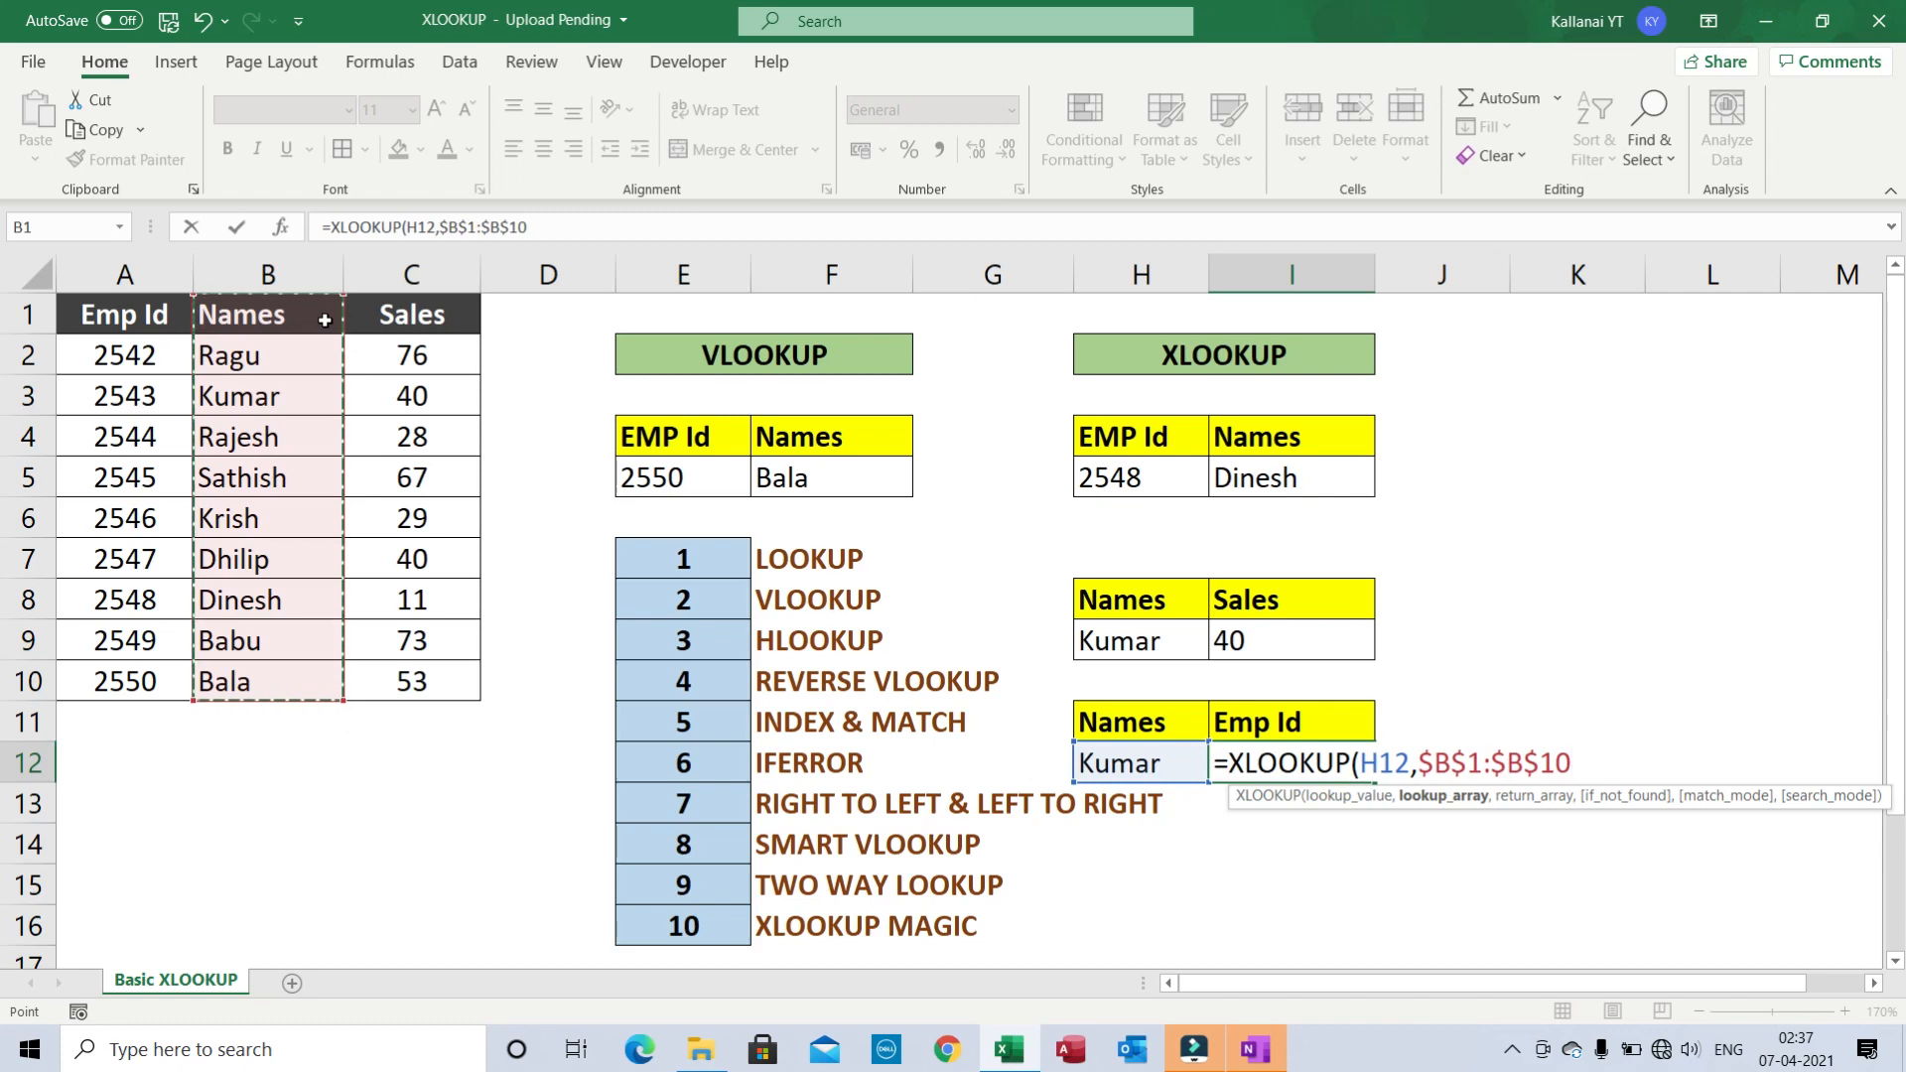
text(,)
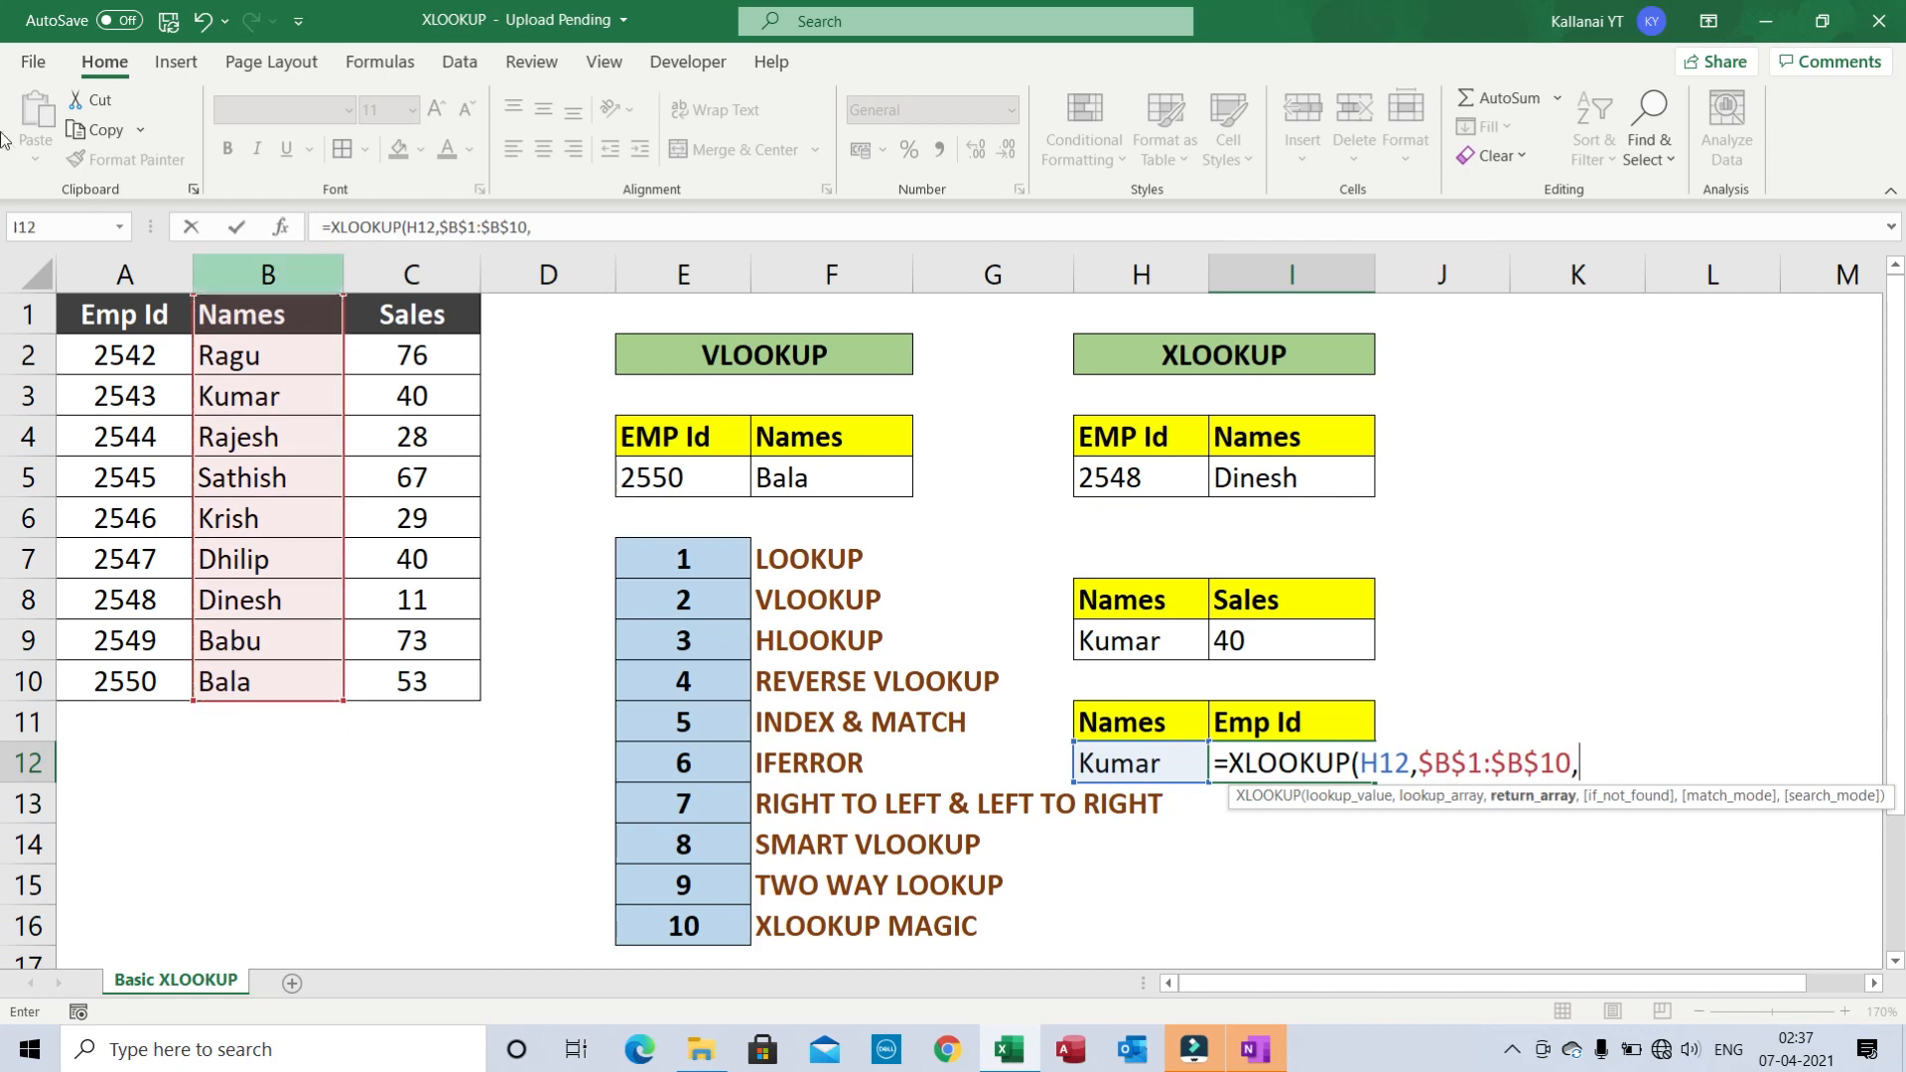
click(130, 312)
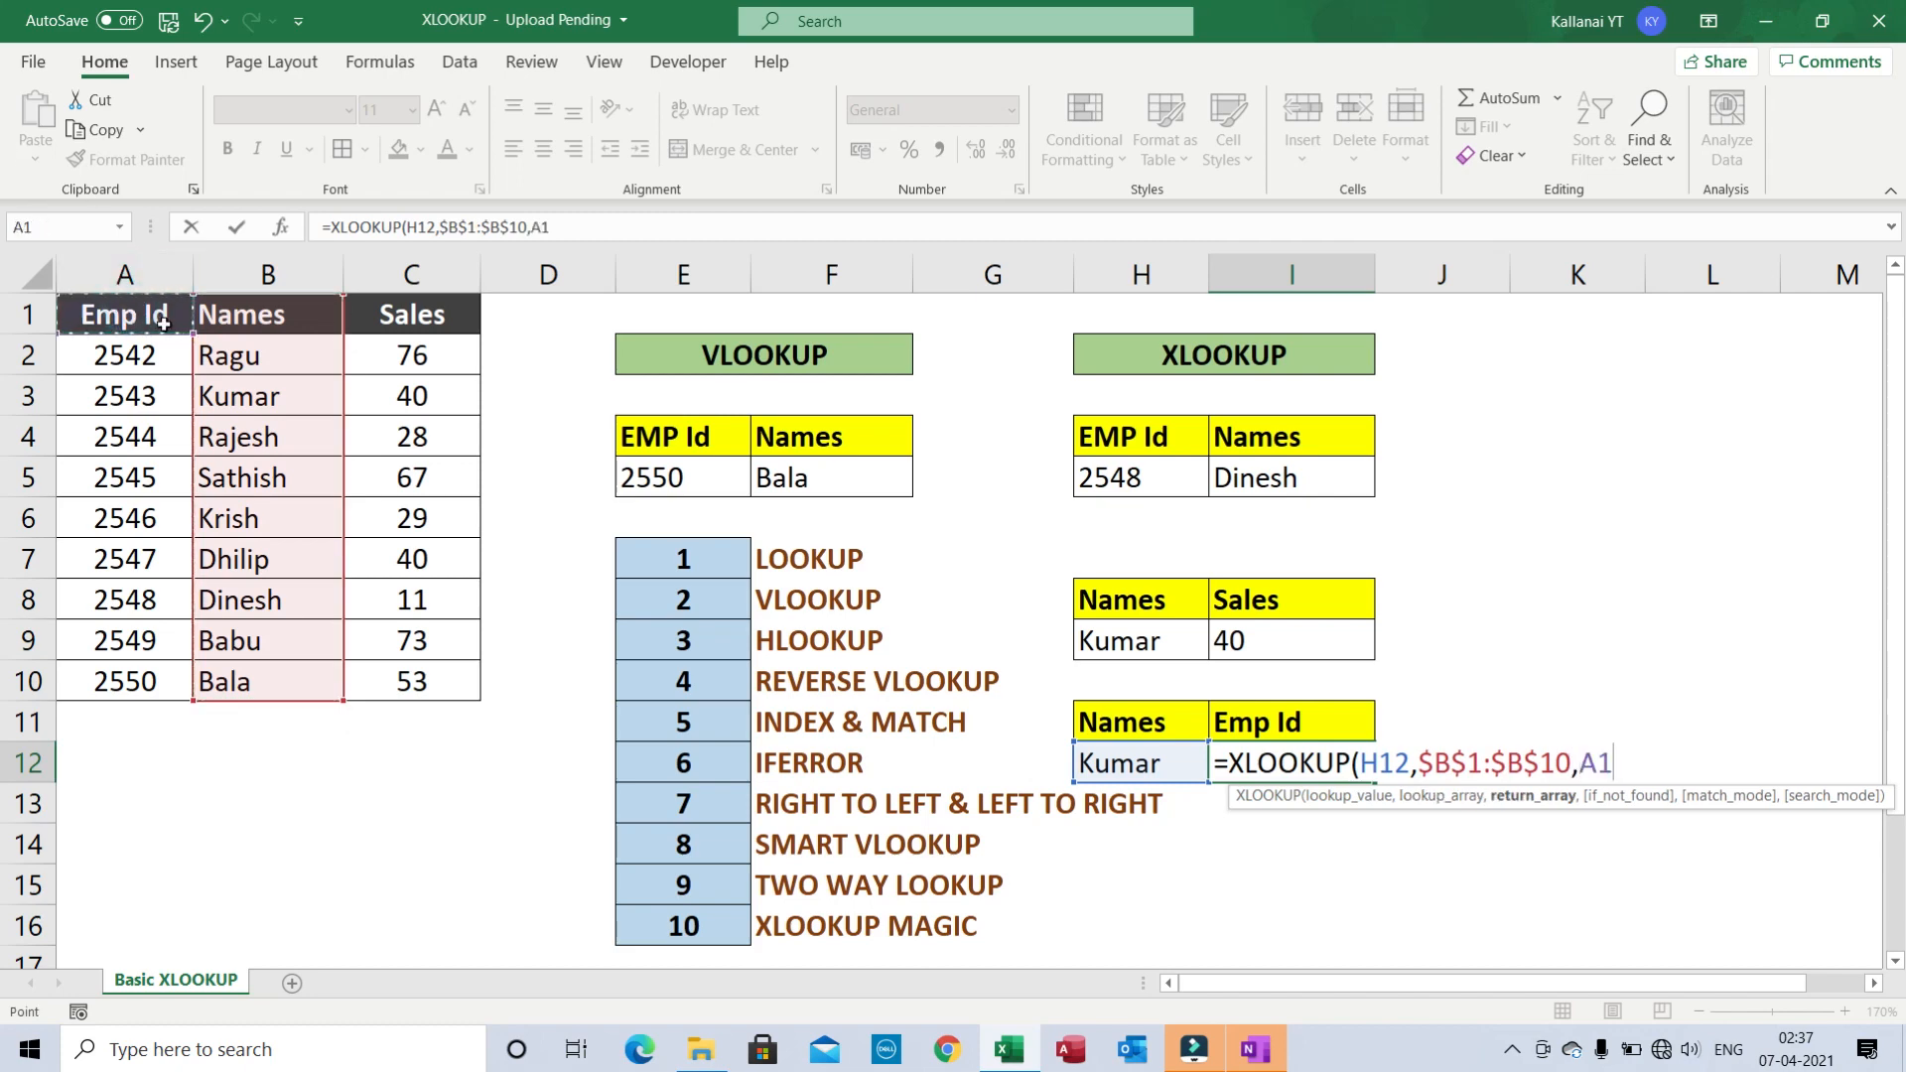
key(ctrl+shift+Down)
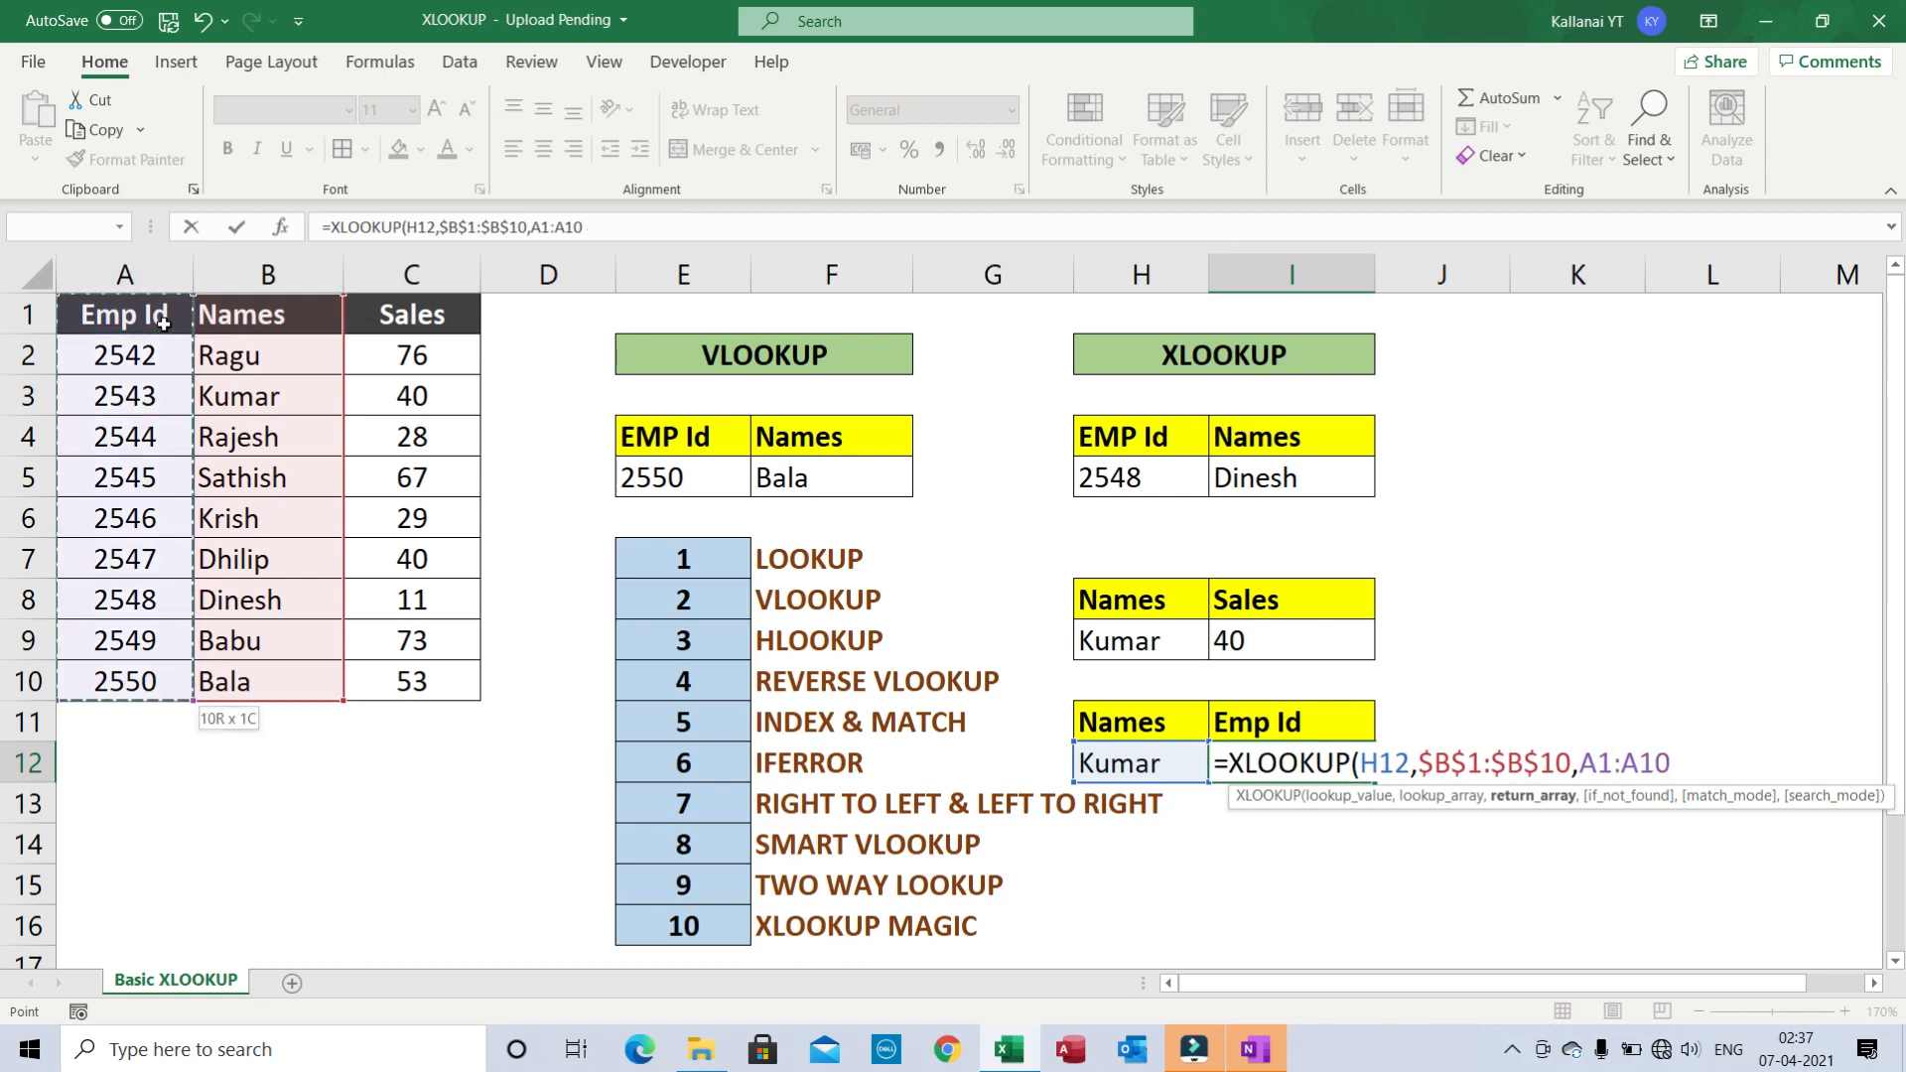
key(F4)
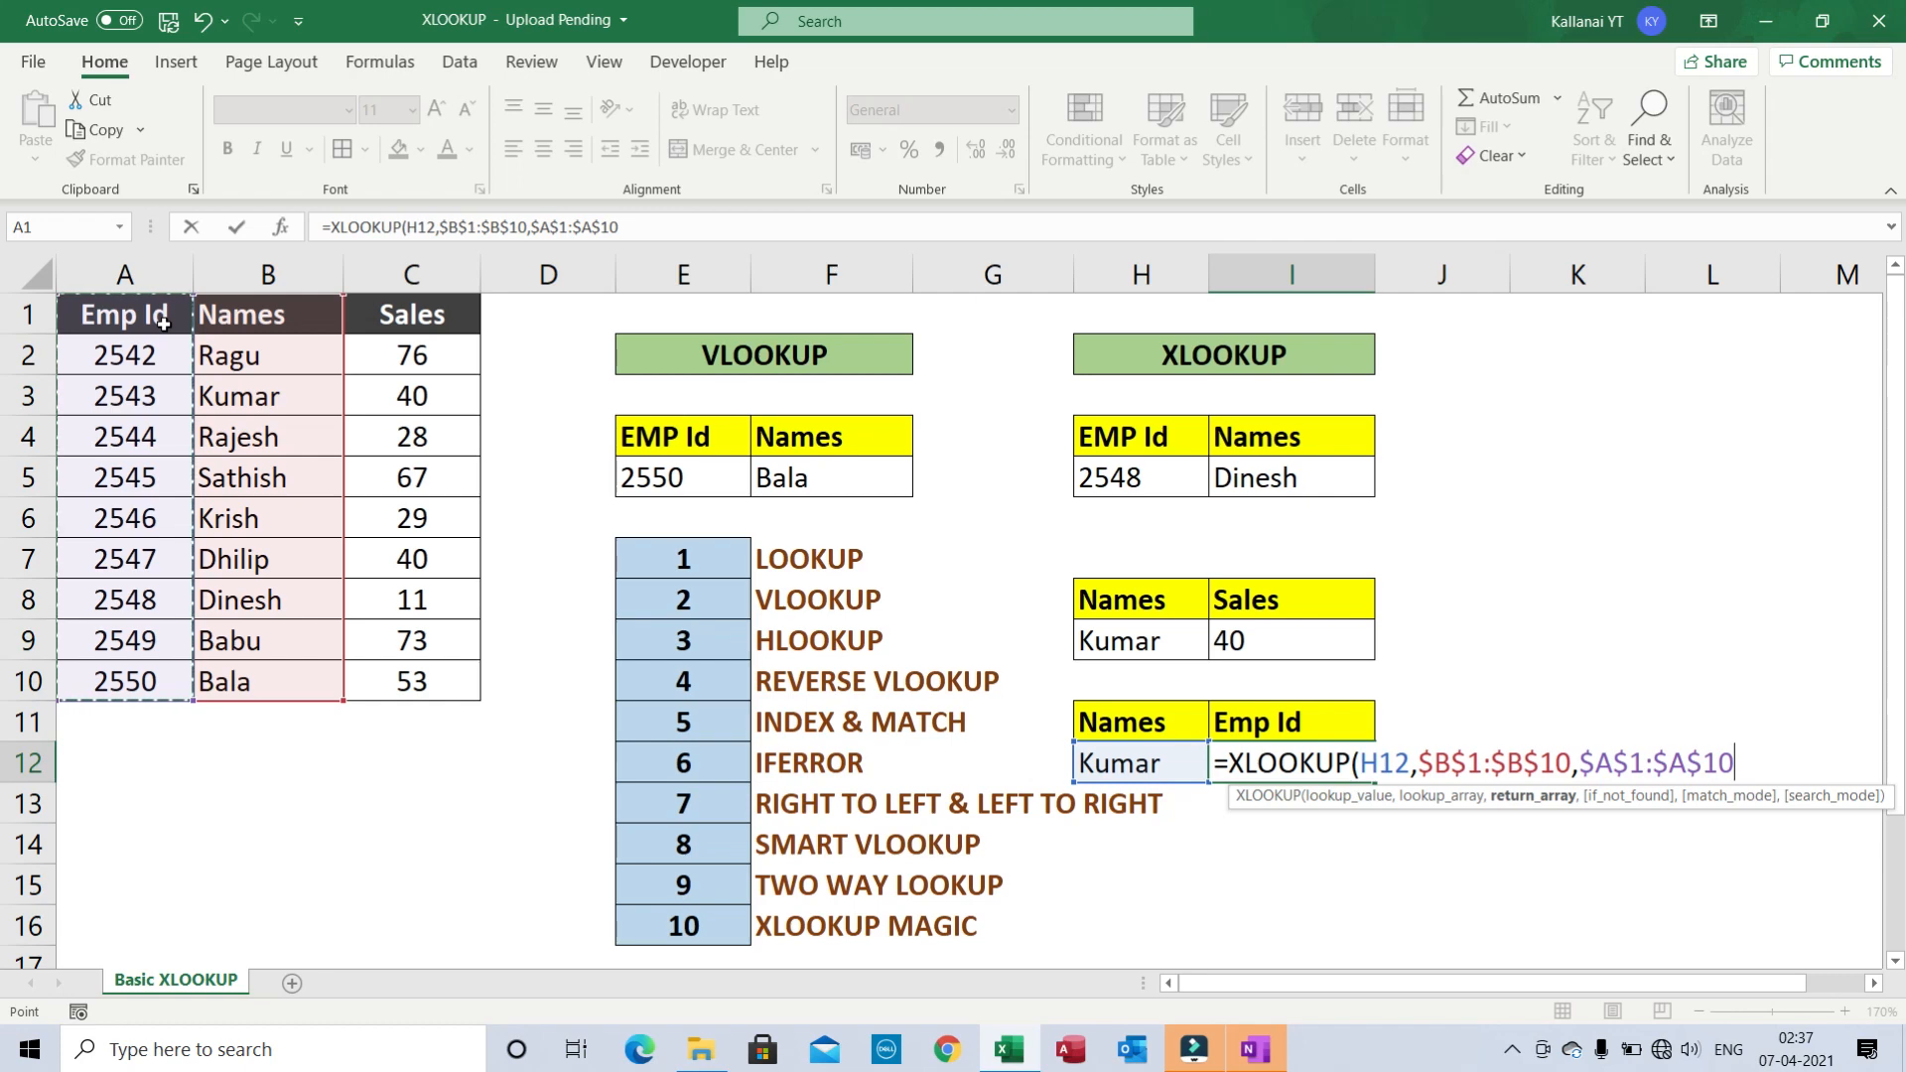
text())
key(Return)
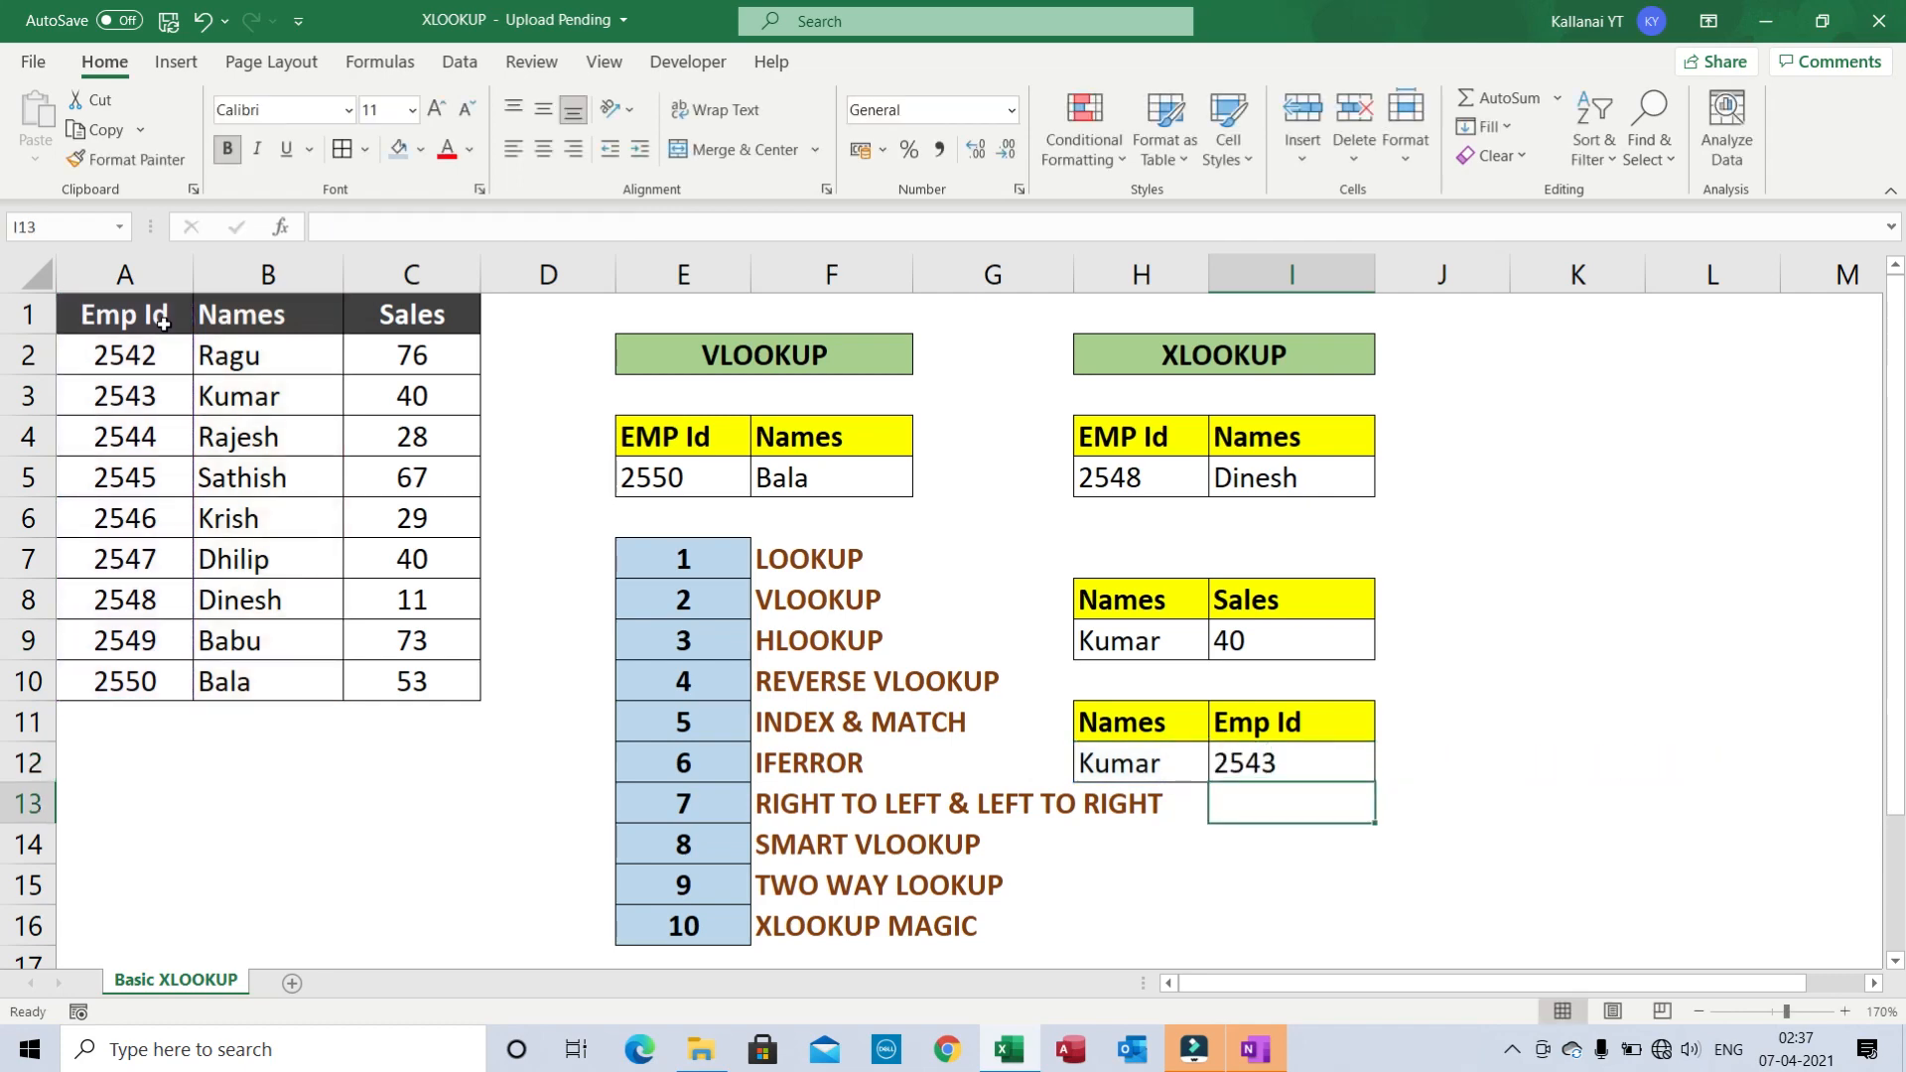
click(1275, 773)
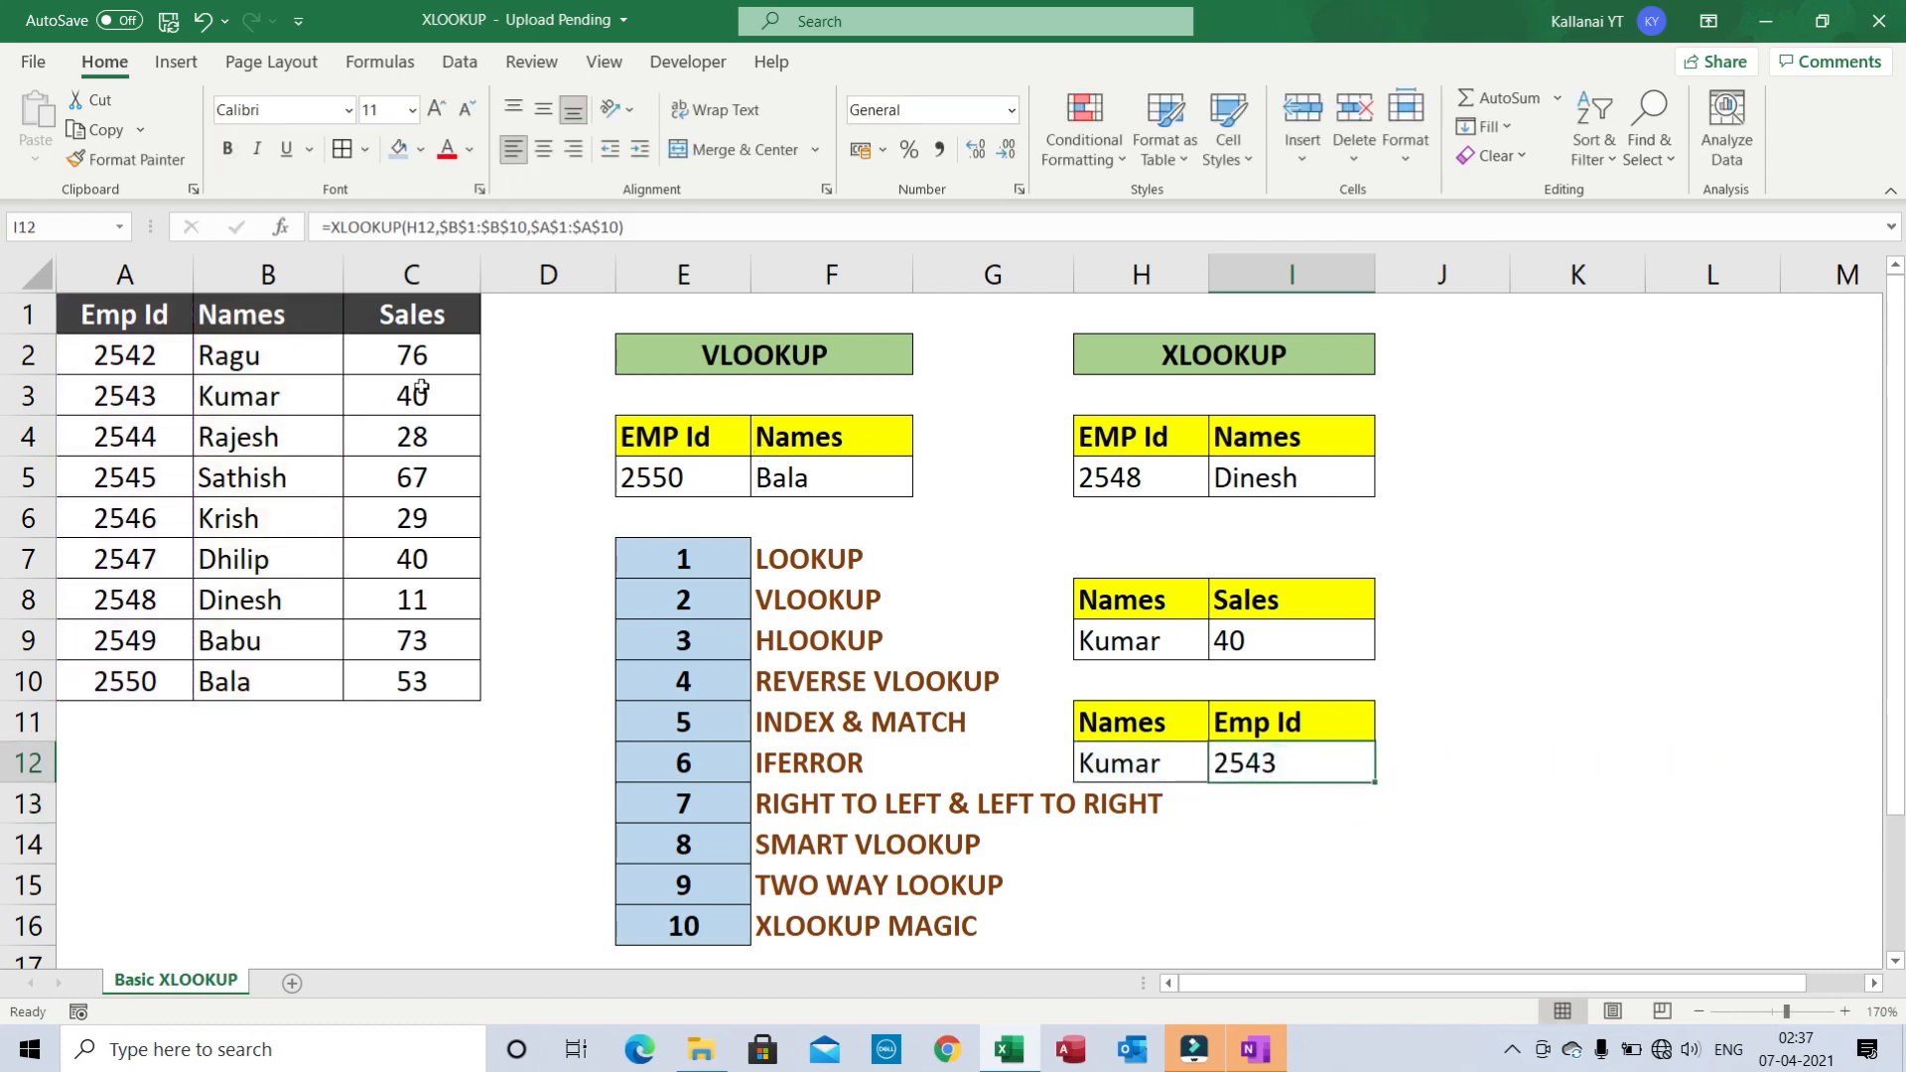
click(250, 384)
click(86, 395)
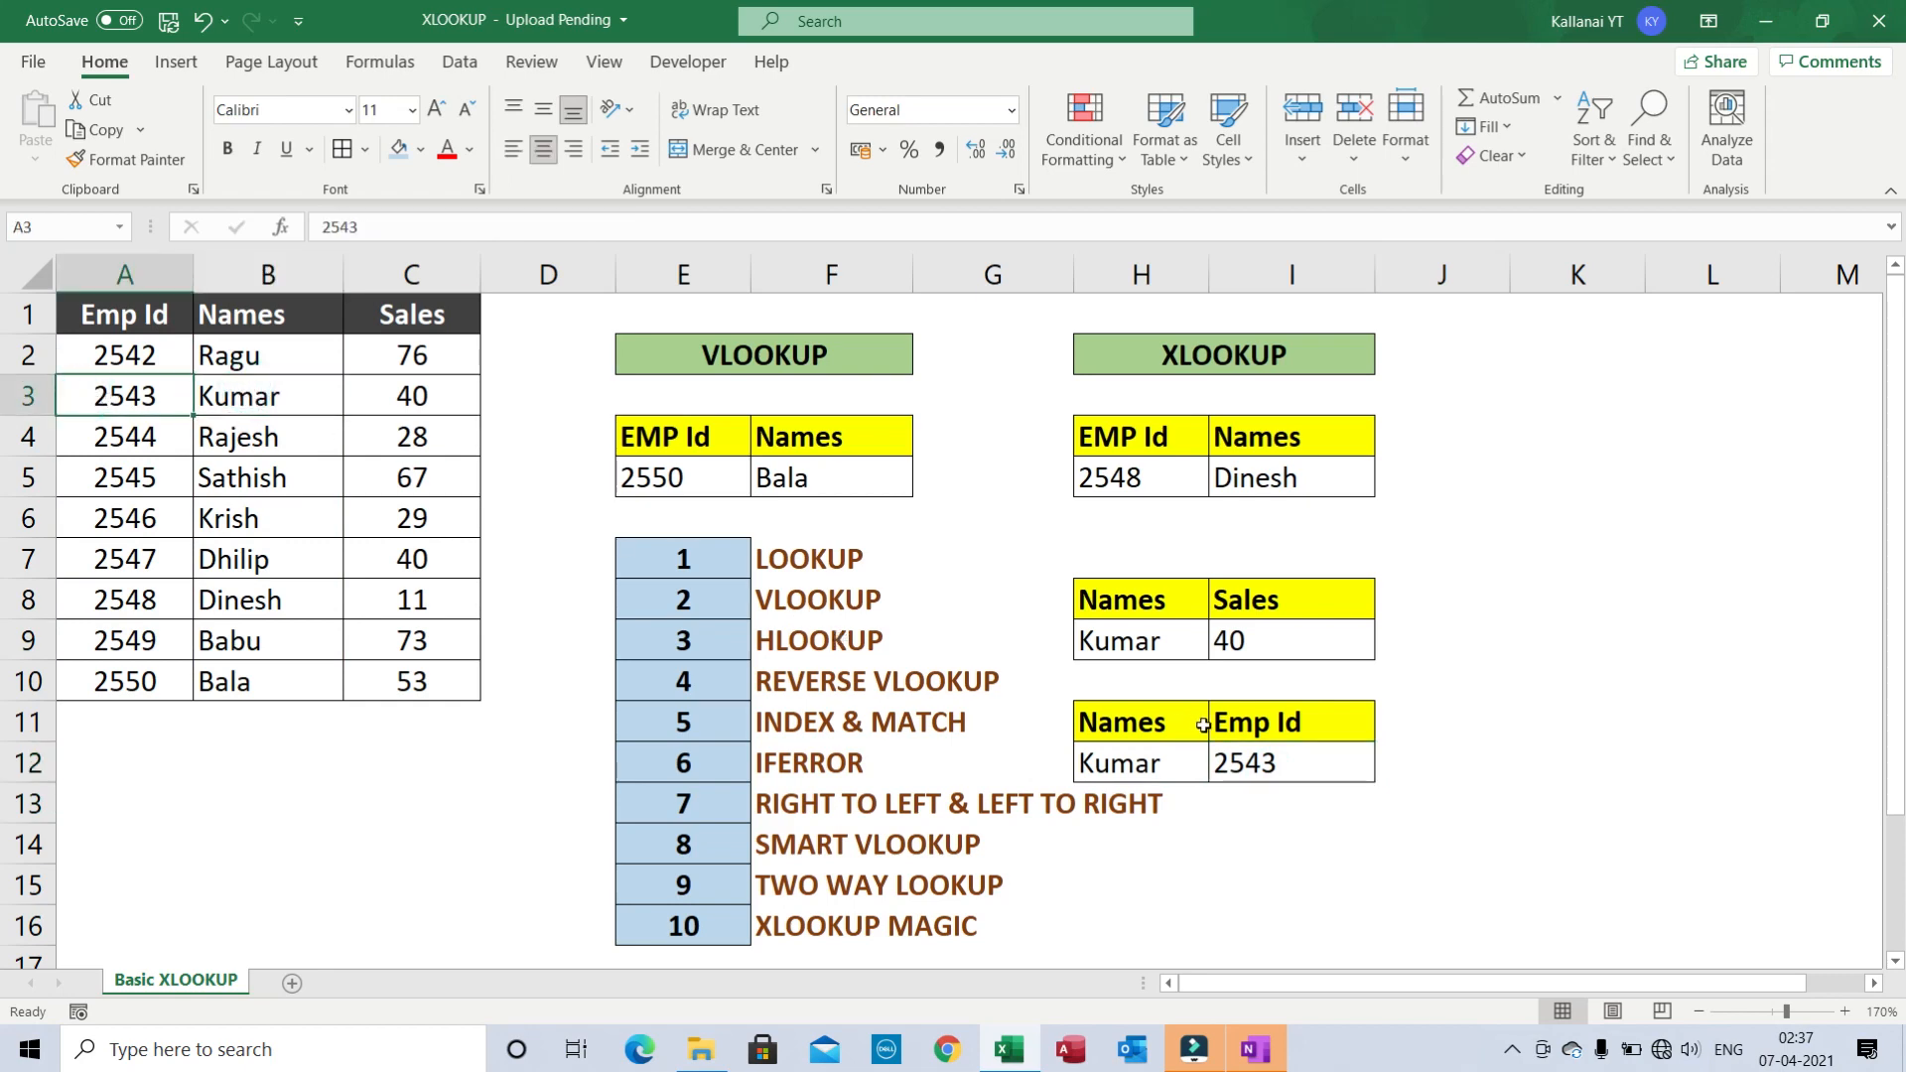
click(1245, 762)
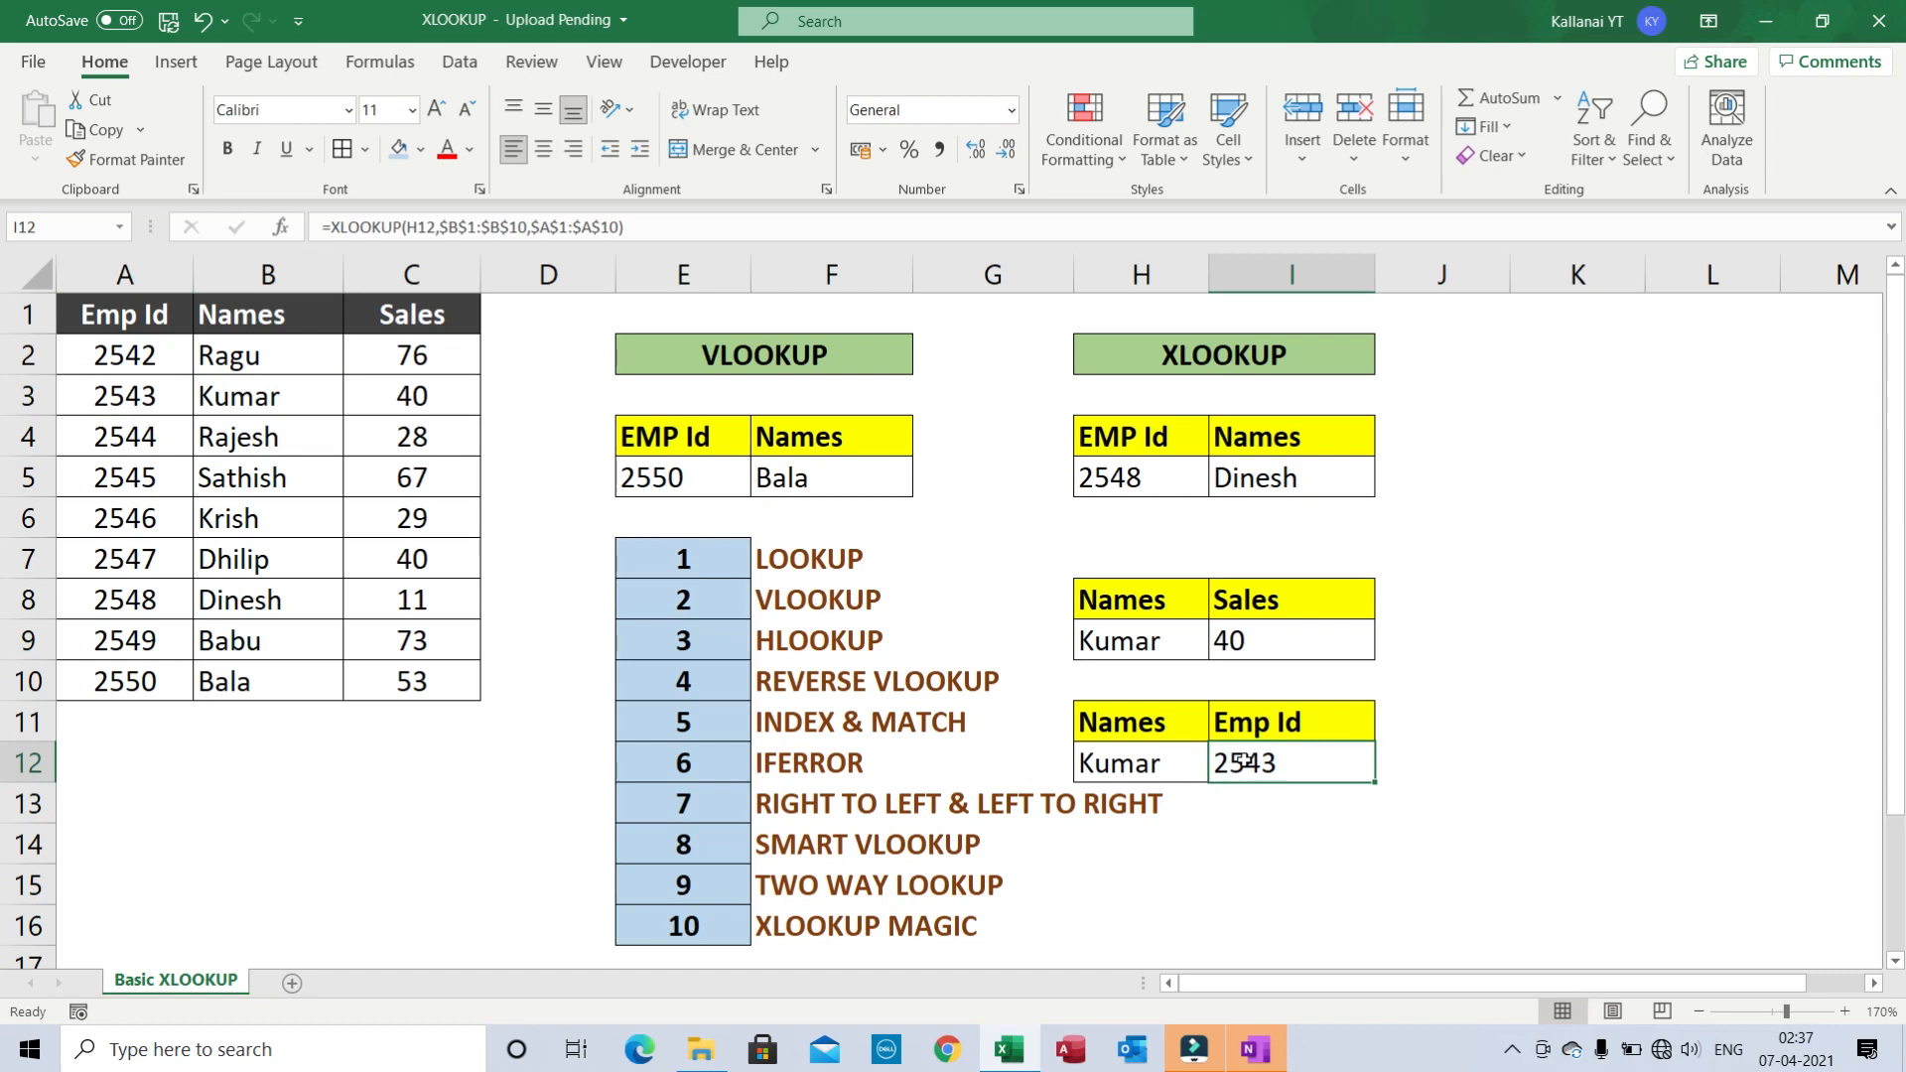
click(782, 361)
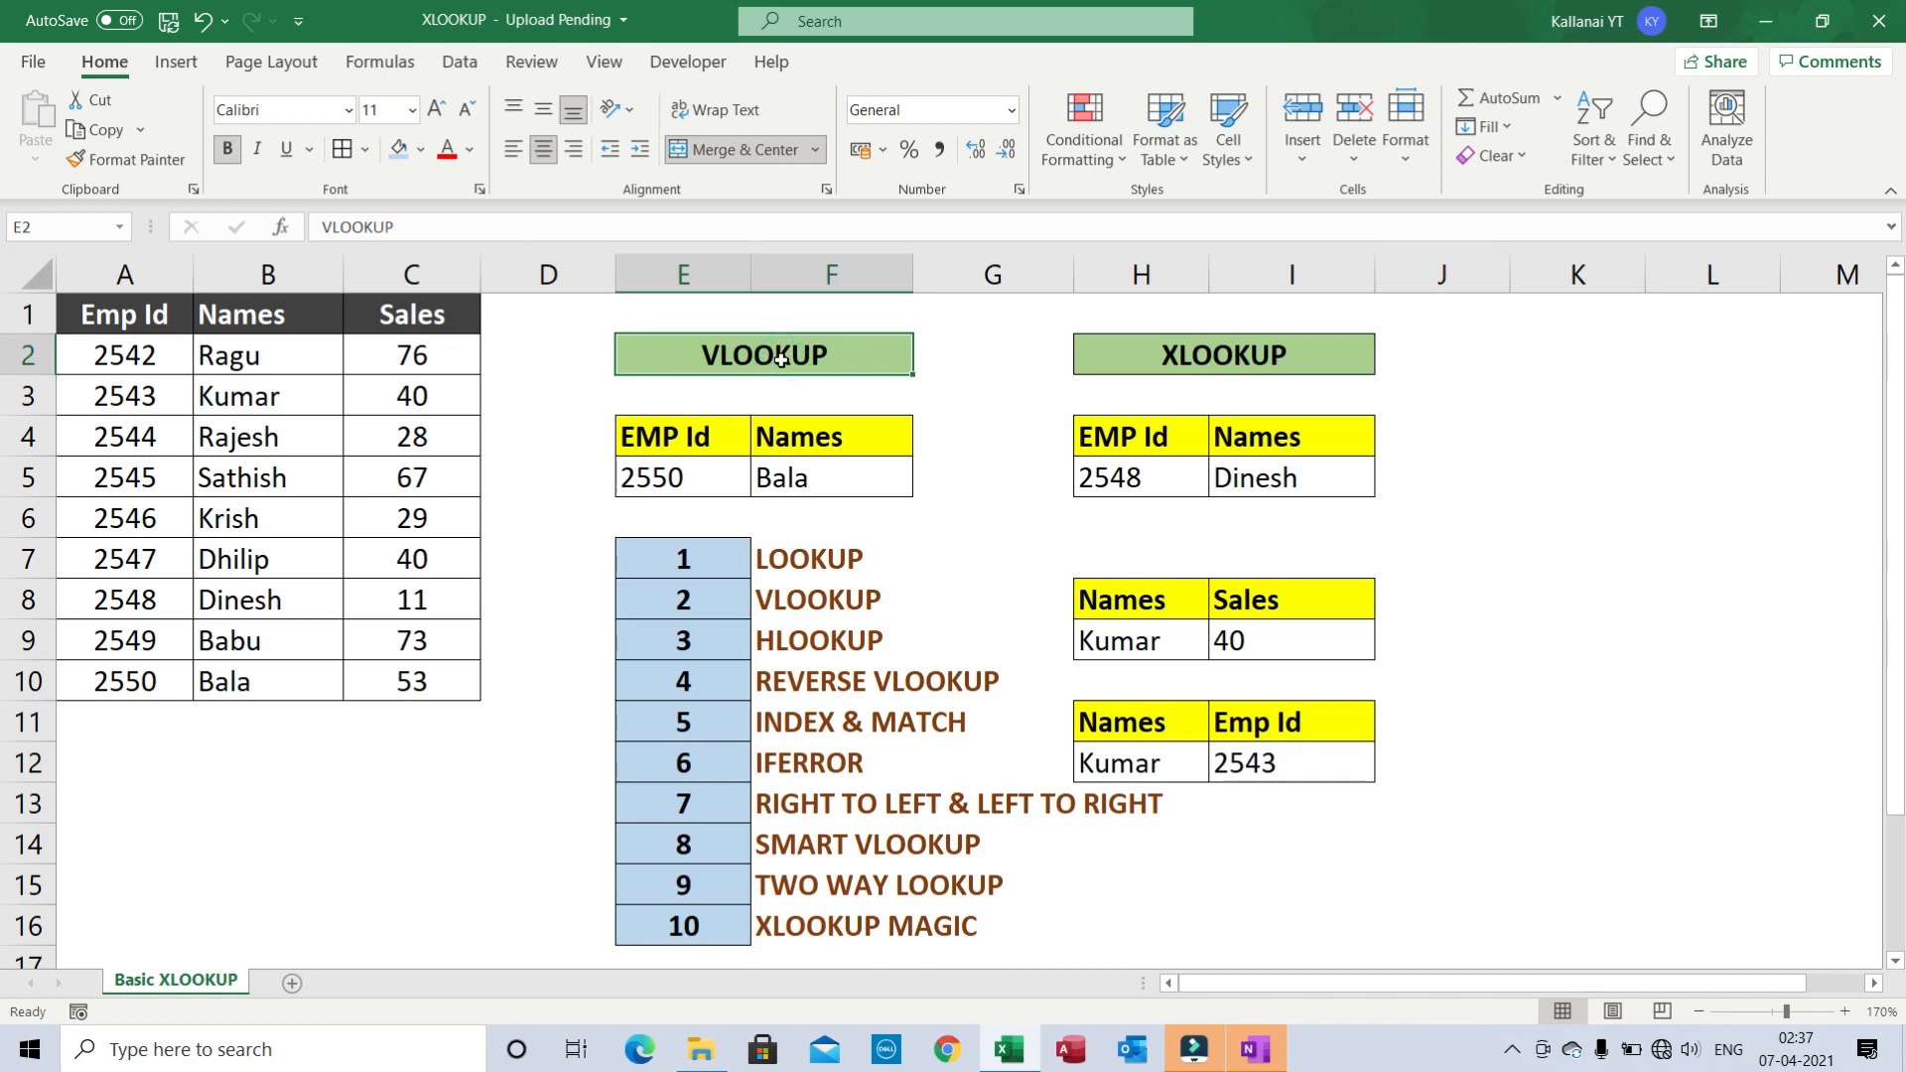
click(443, 489)
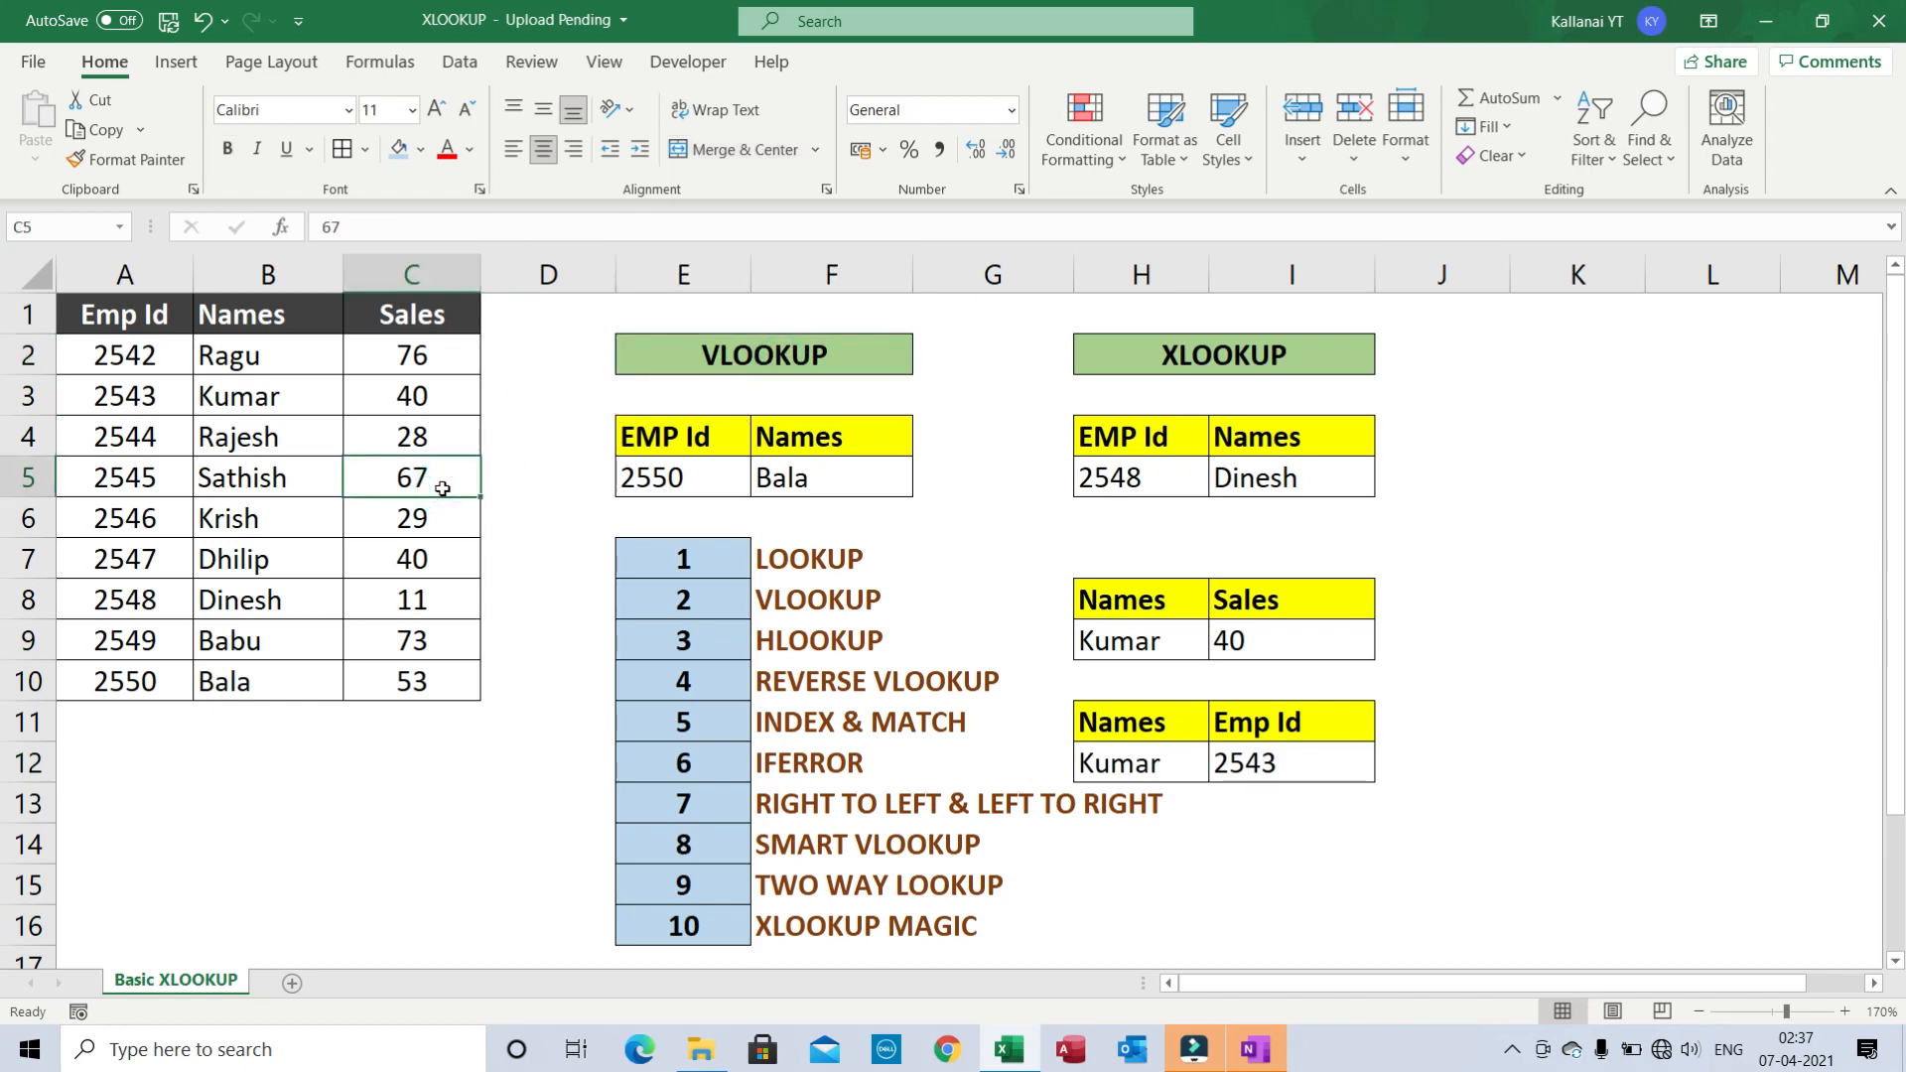
click(1448, 740)
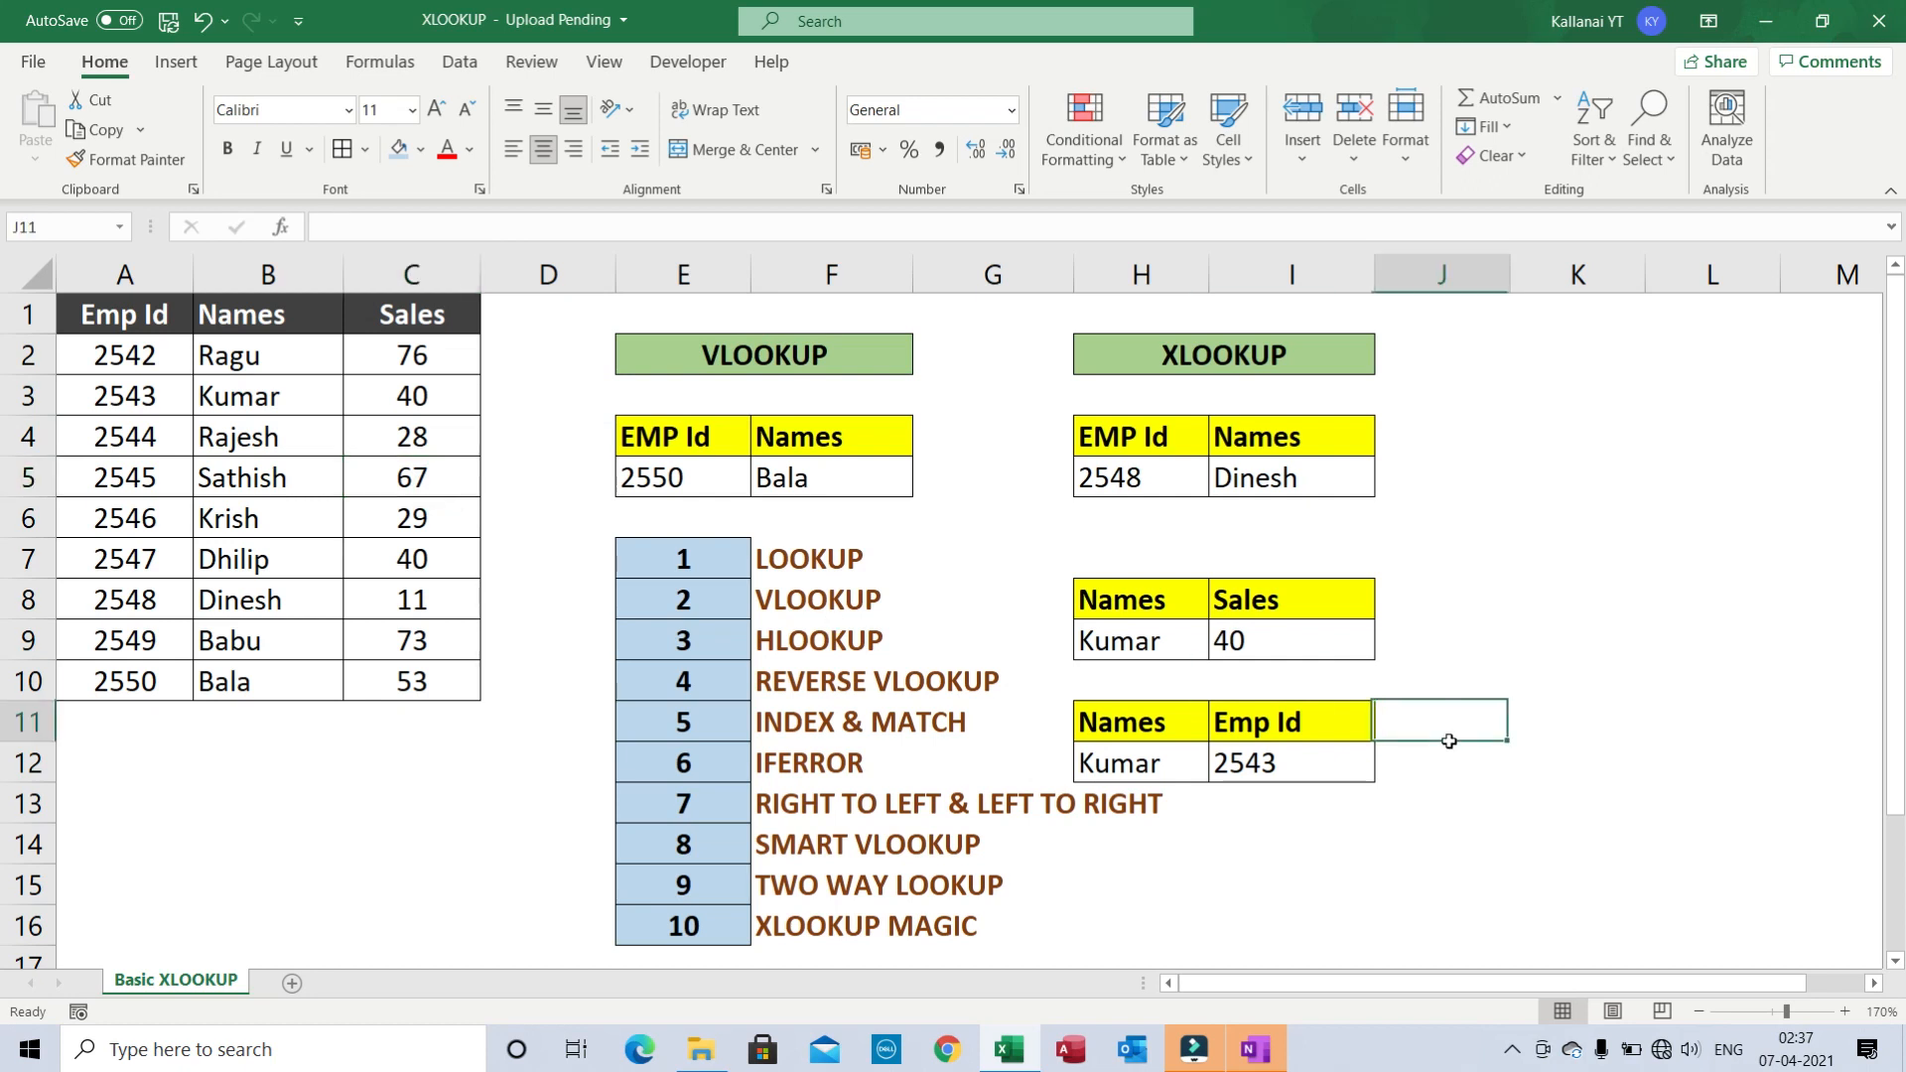
click(1472, 548)
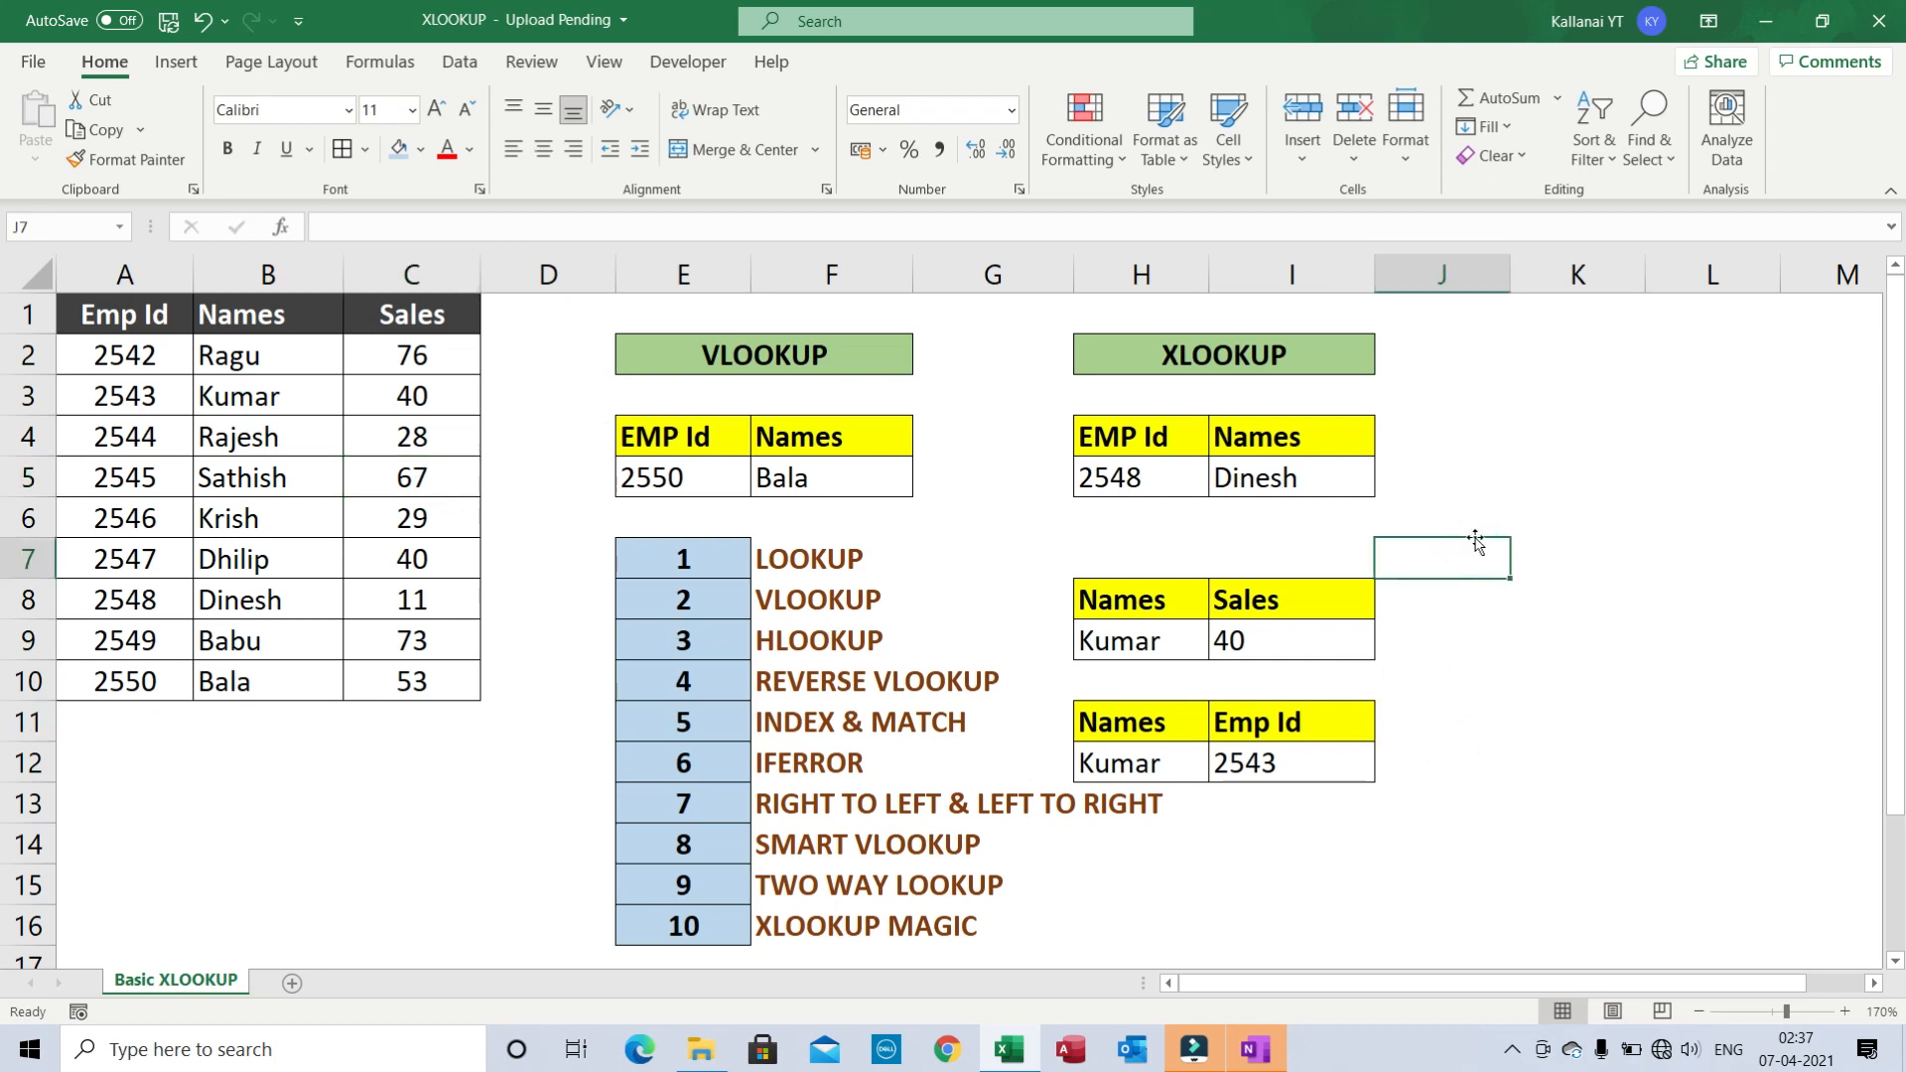
click(1476, 530)
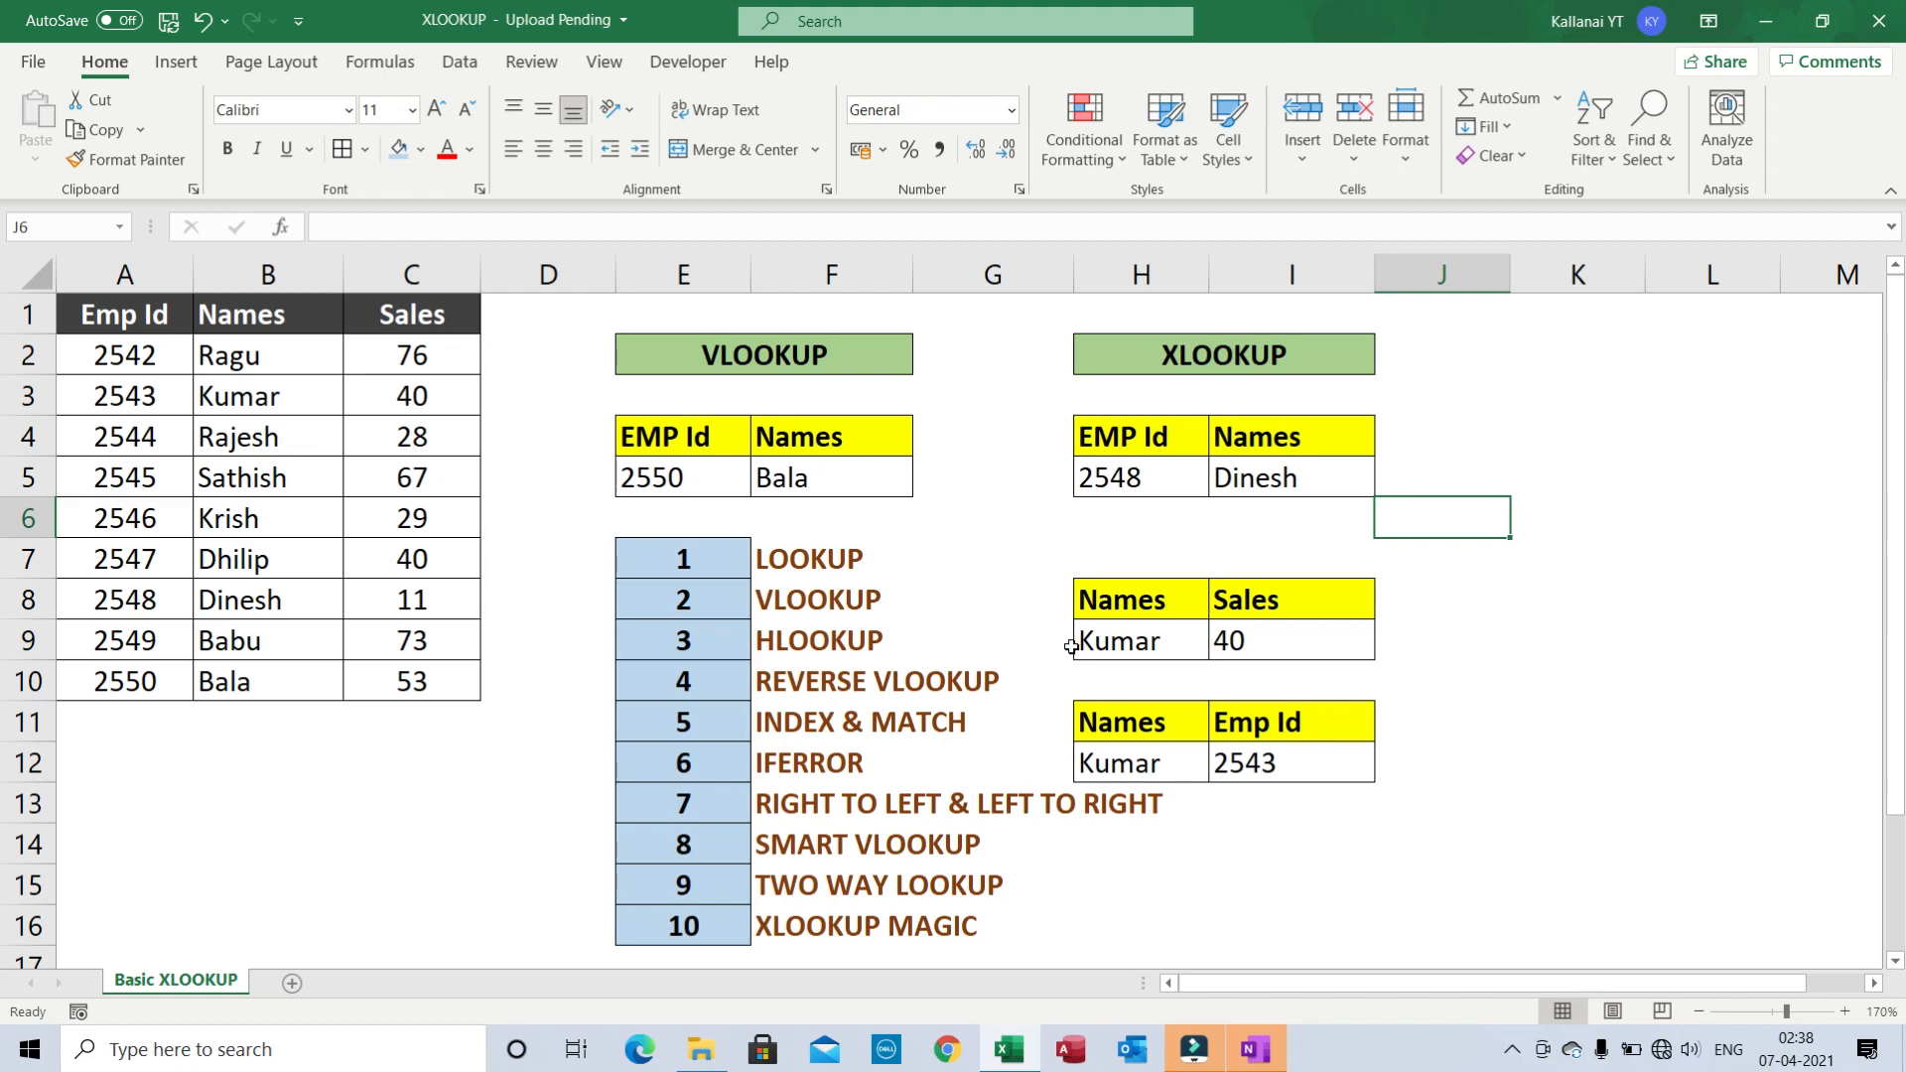
click(714, 563)
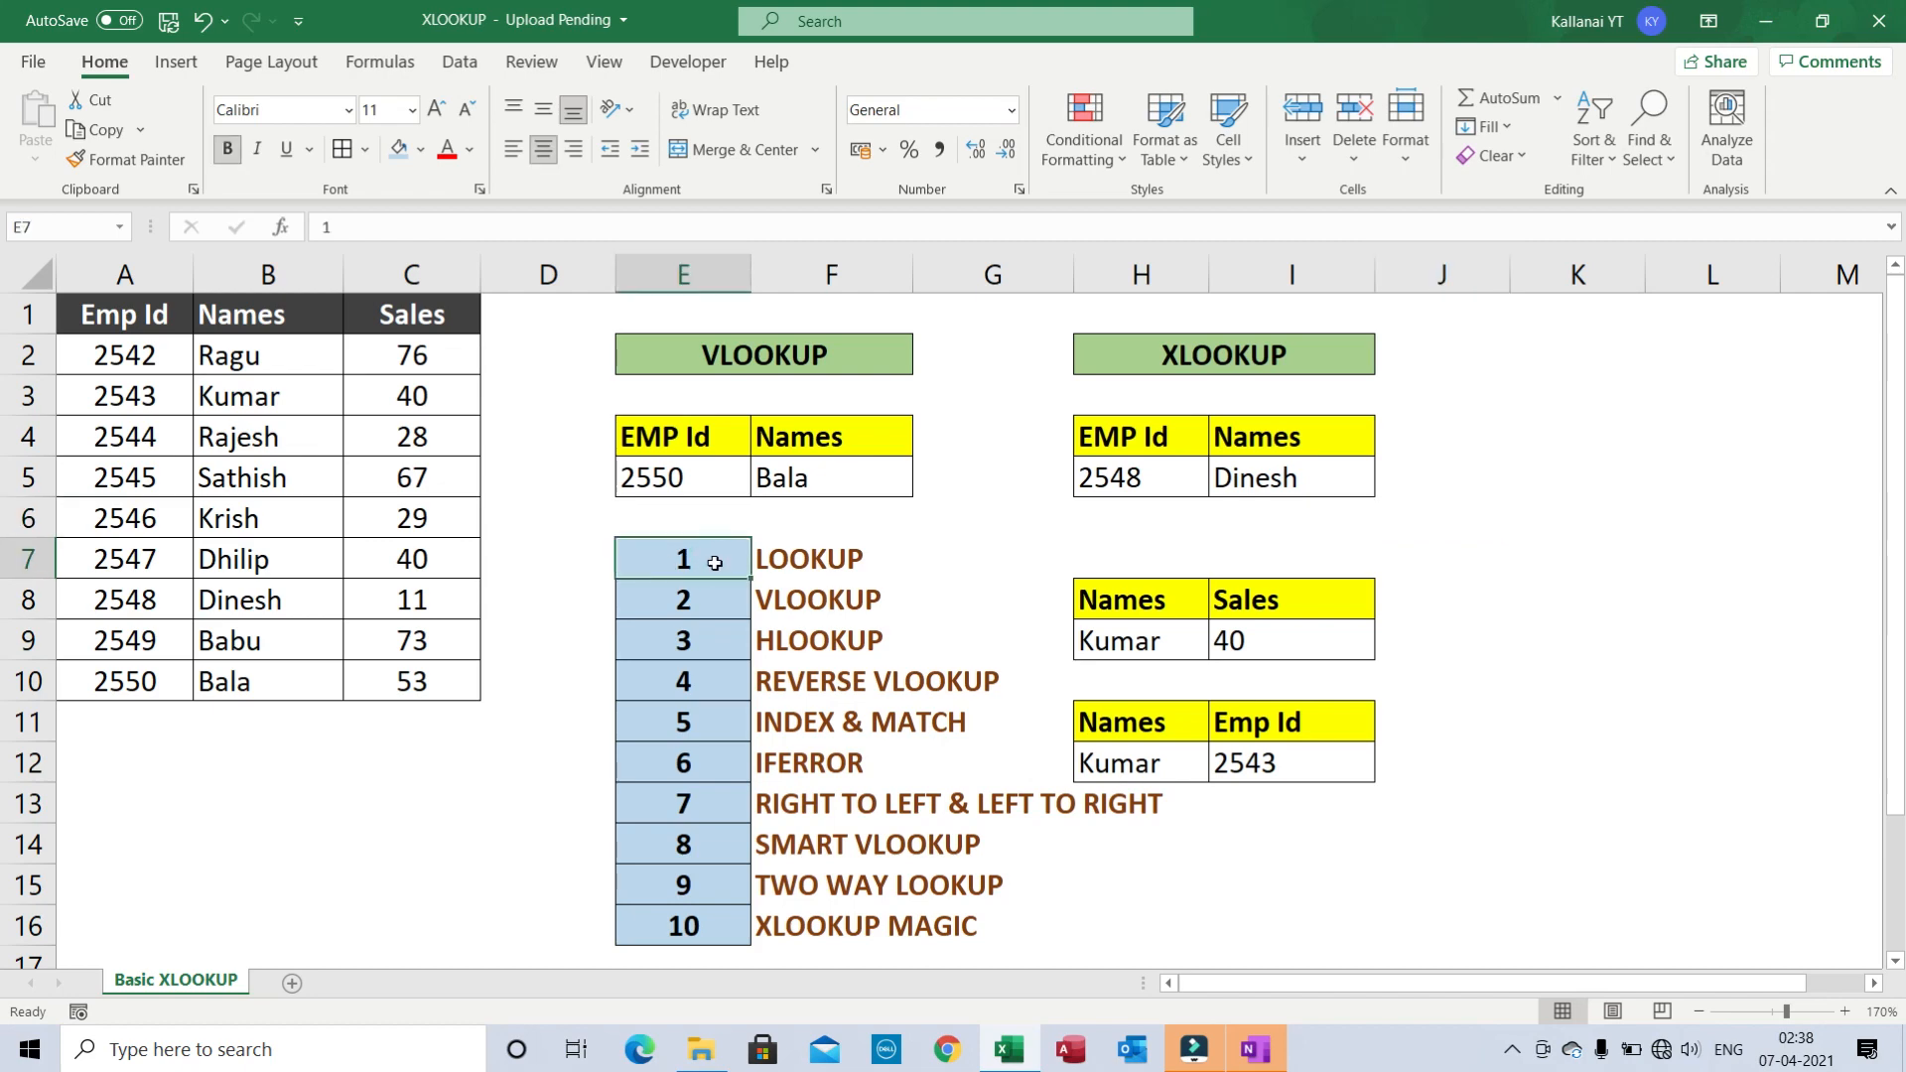
key(Up)
key(Up)
key(Up)
key(Up)
key(Up)
key(Up)
key(Left)
key(Left)
key(Left)
key(Left)
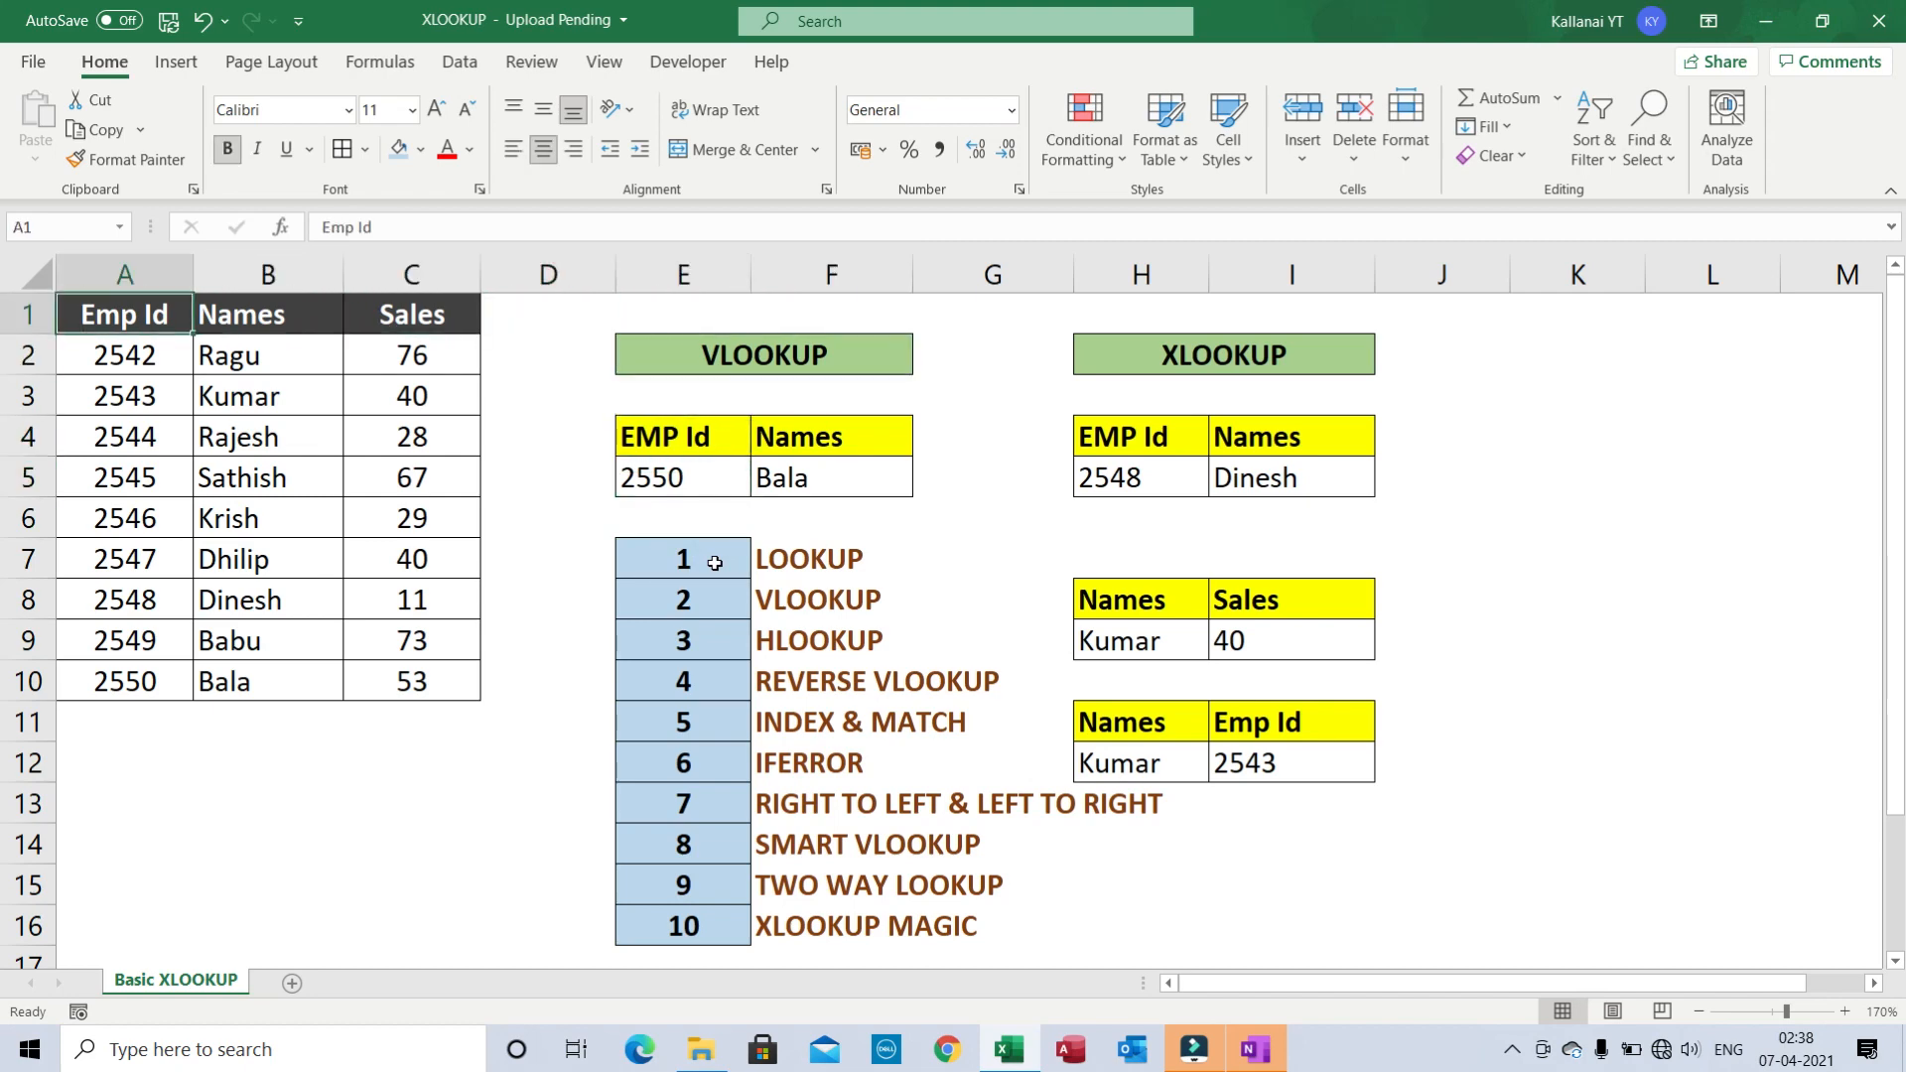
key(shift+Right)
key(shift+Right)
key(ctrl+shift+Down)
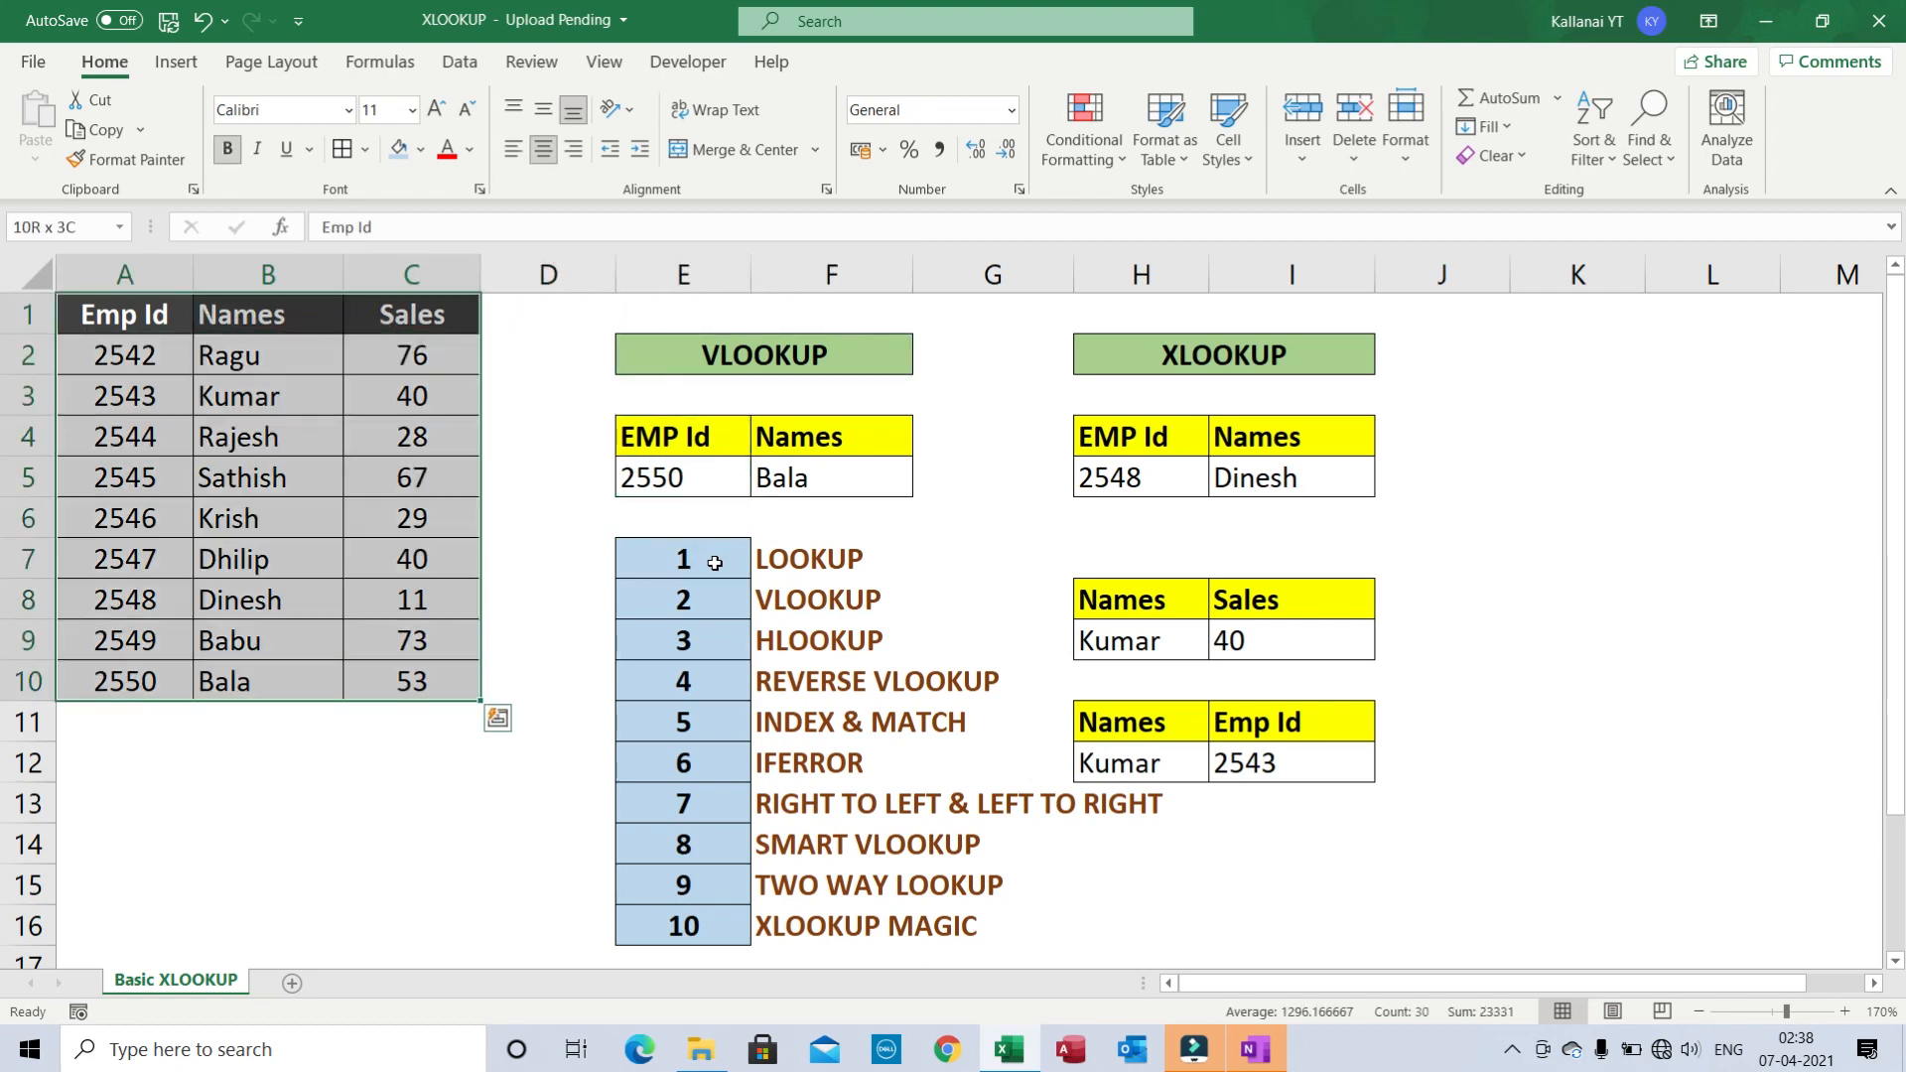
key(Up)
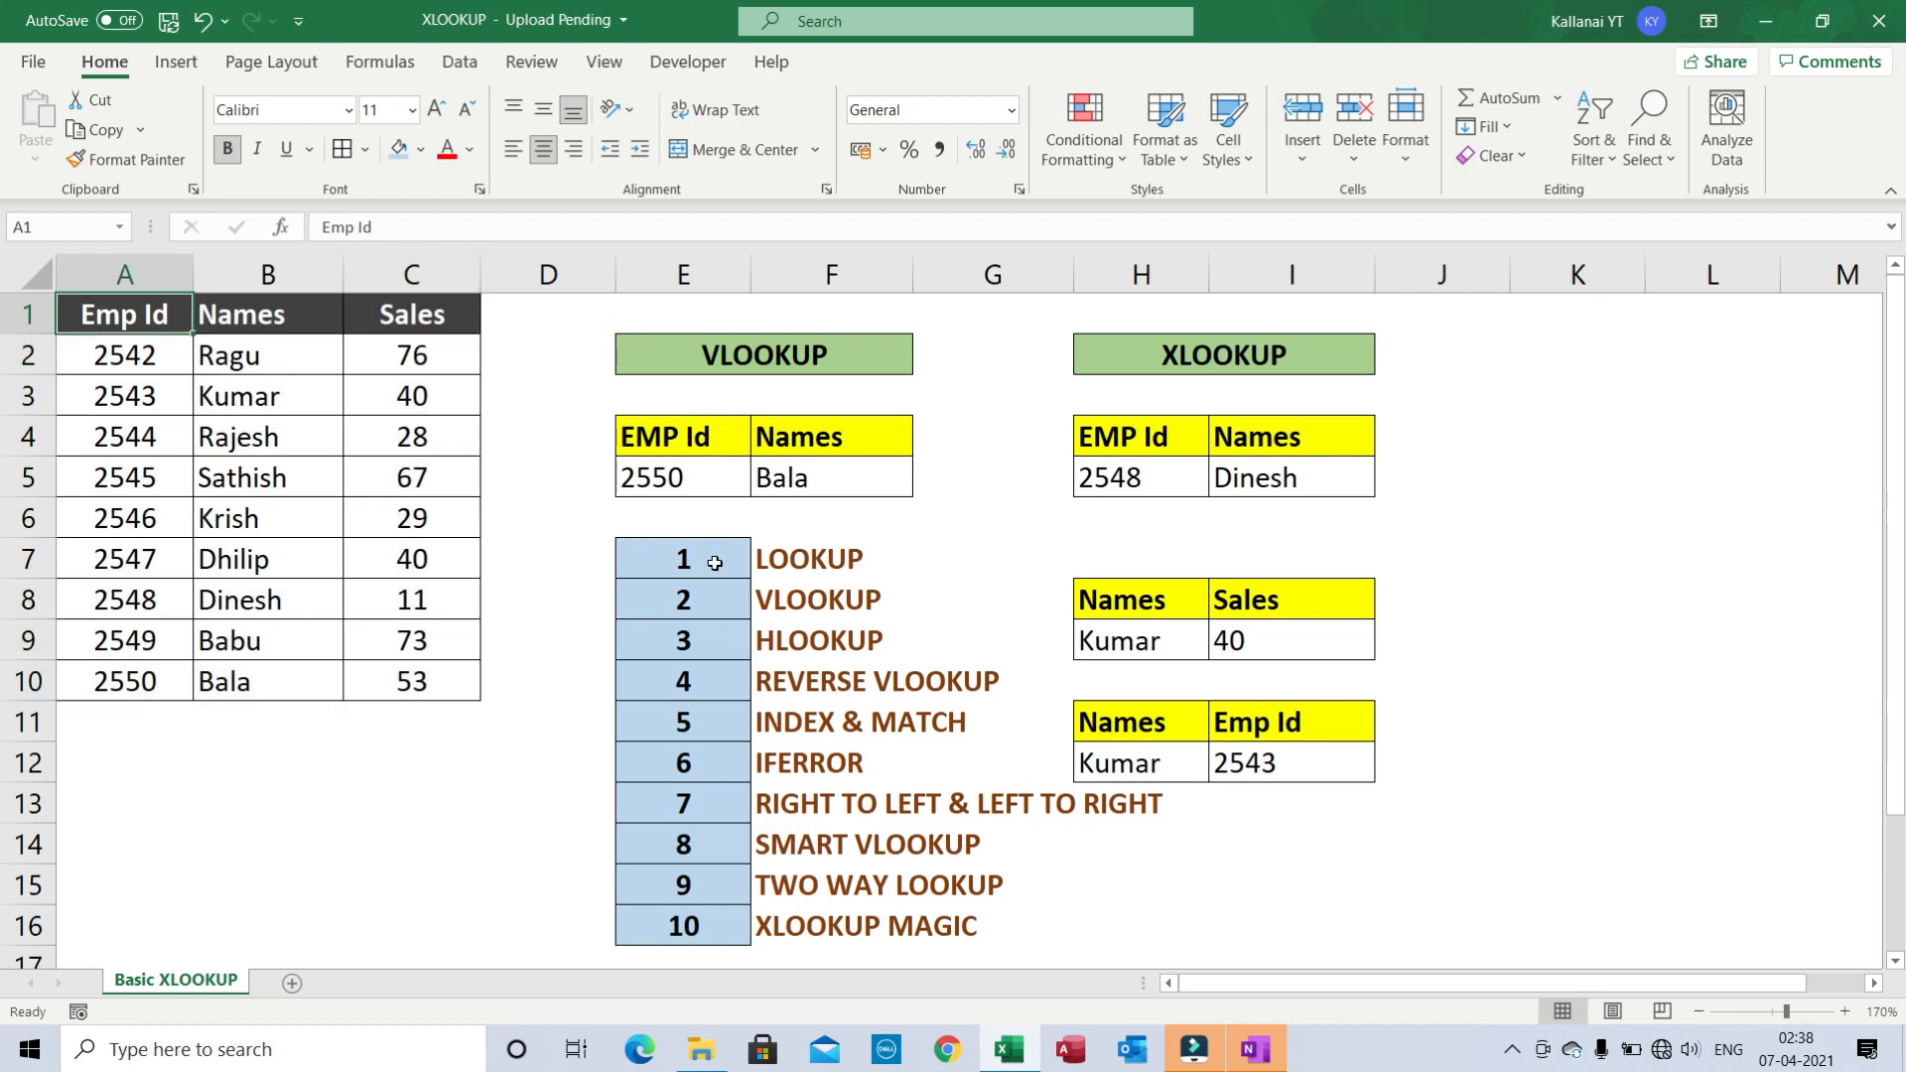
key(ctrl+shift+Right)
key(ctrl+shift+Down)
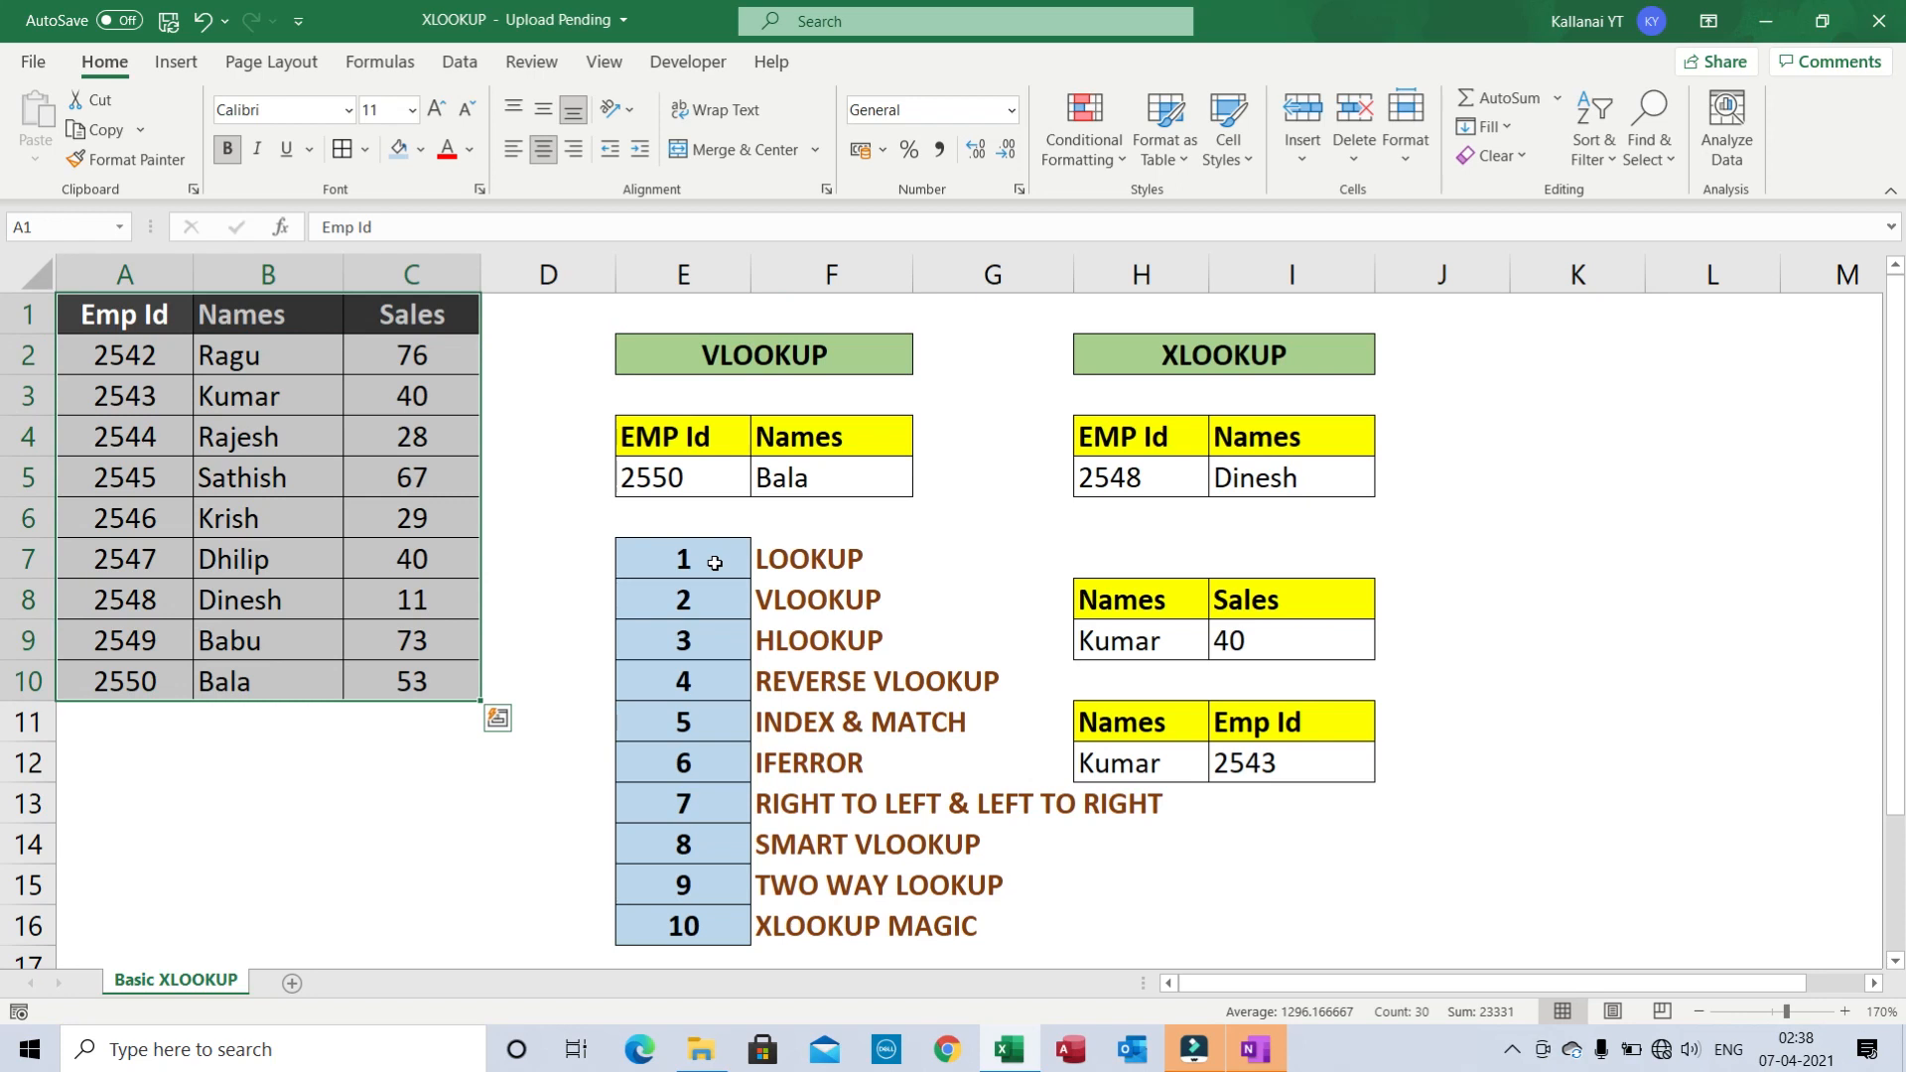
click(598, 487)
click(546, 383)
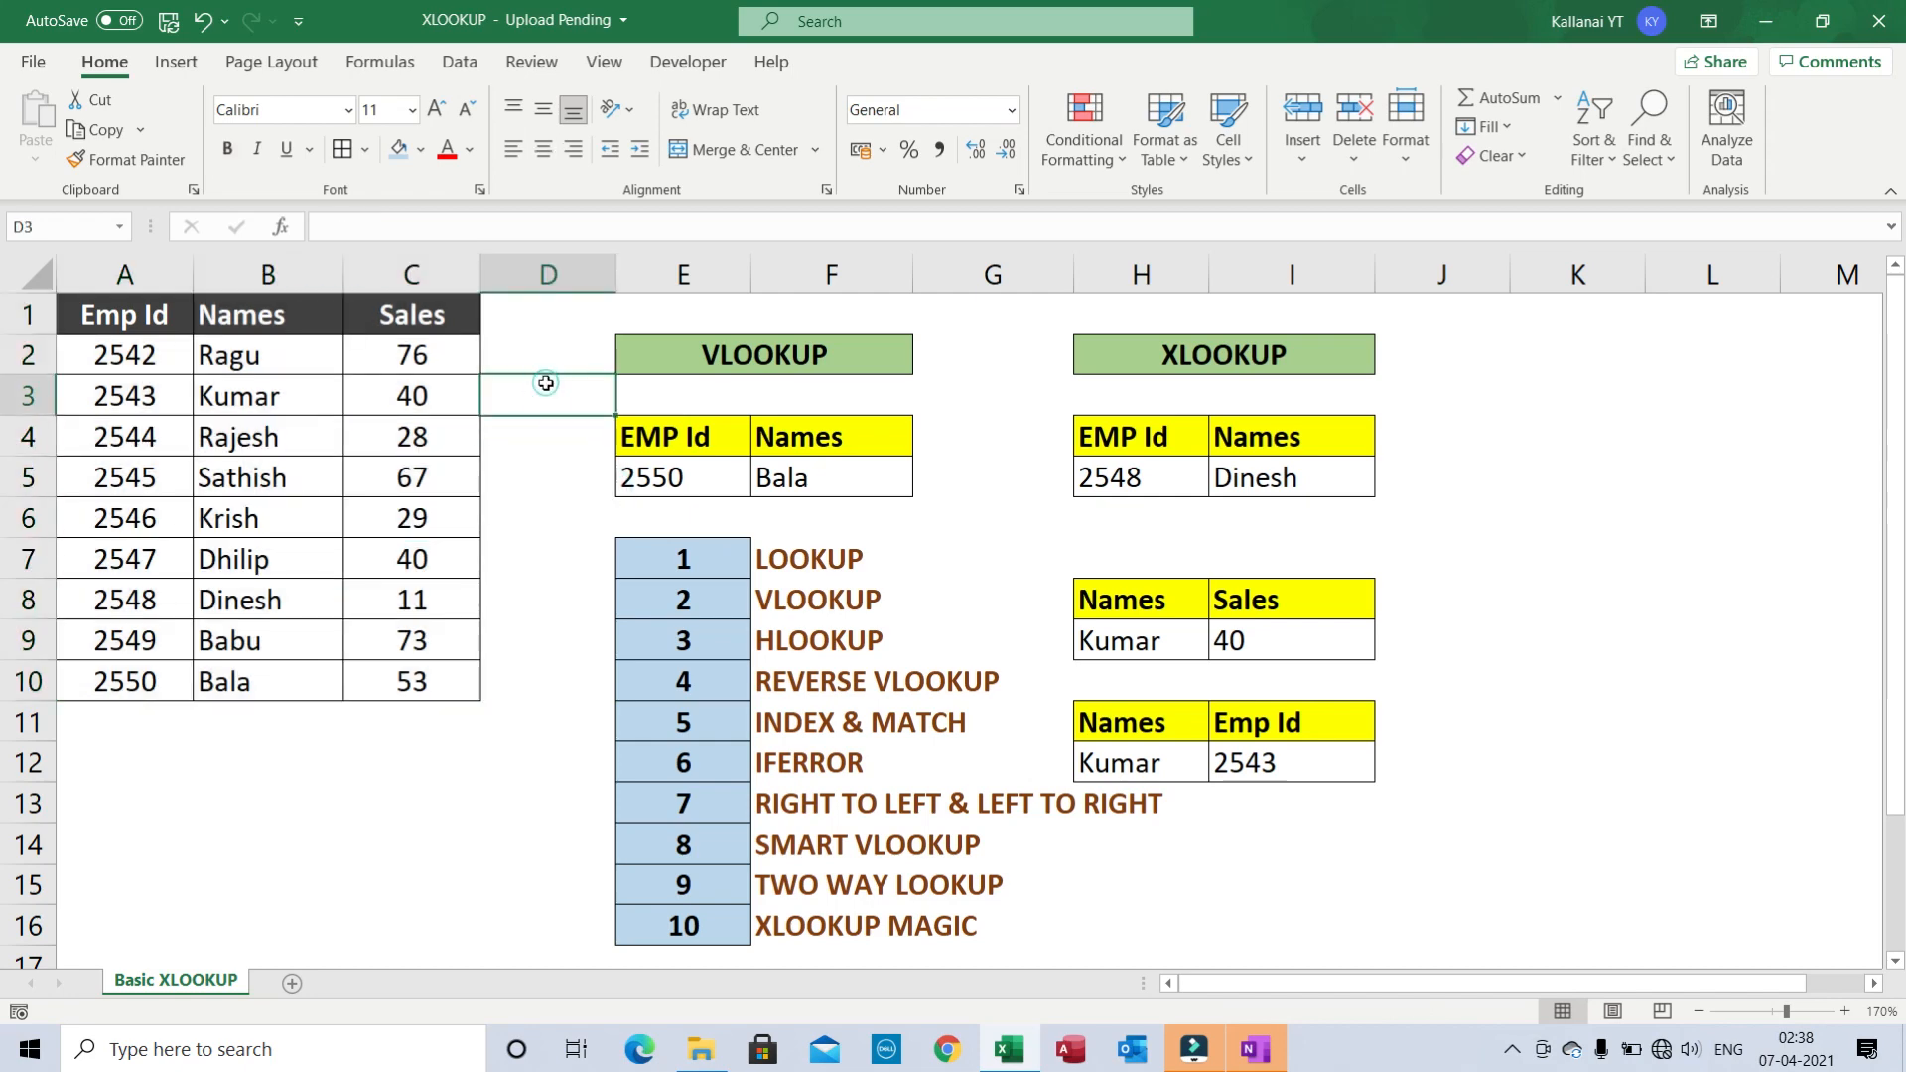
click(545, 313)
click(412, 318)
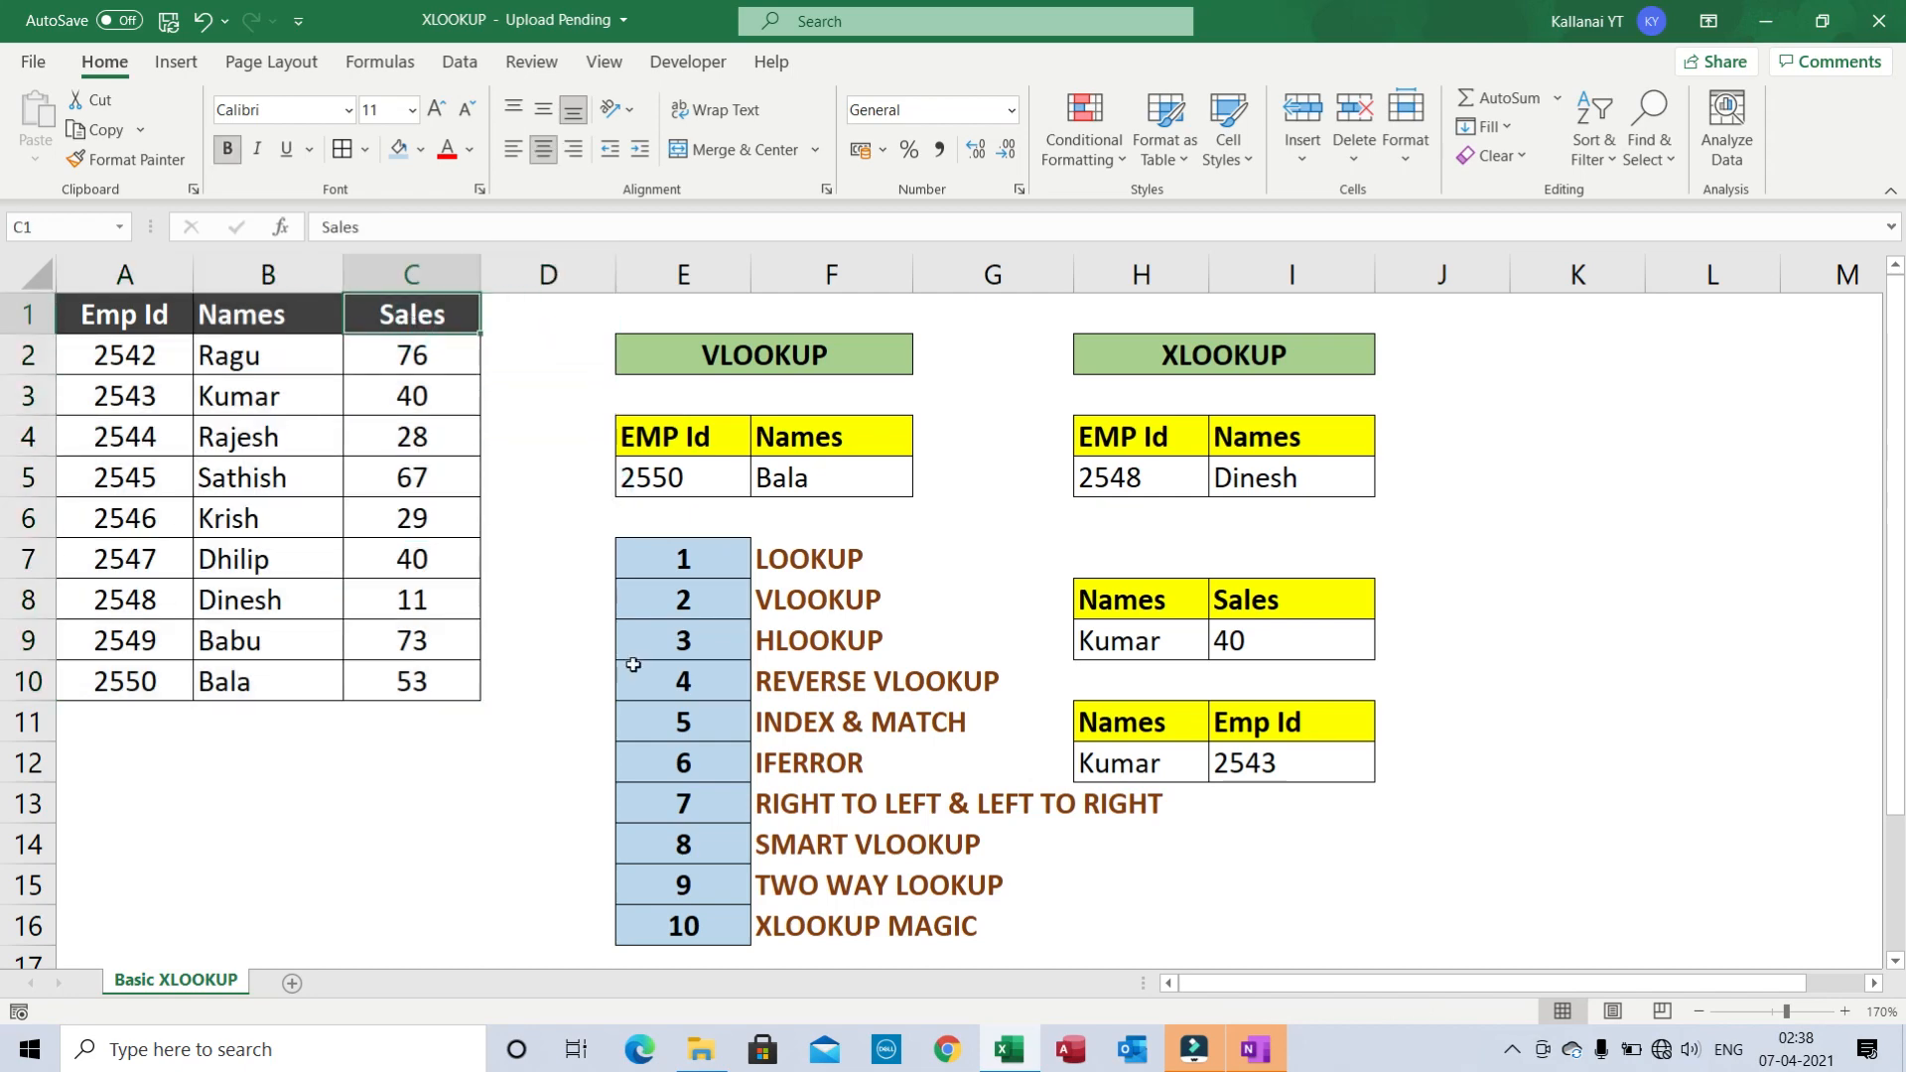
click(1513, 1049)
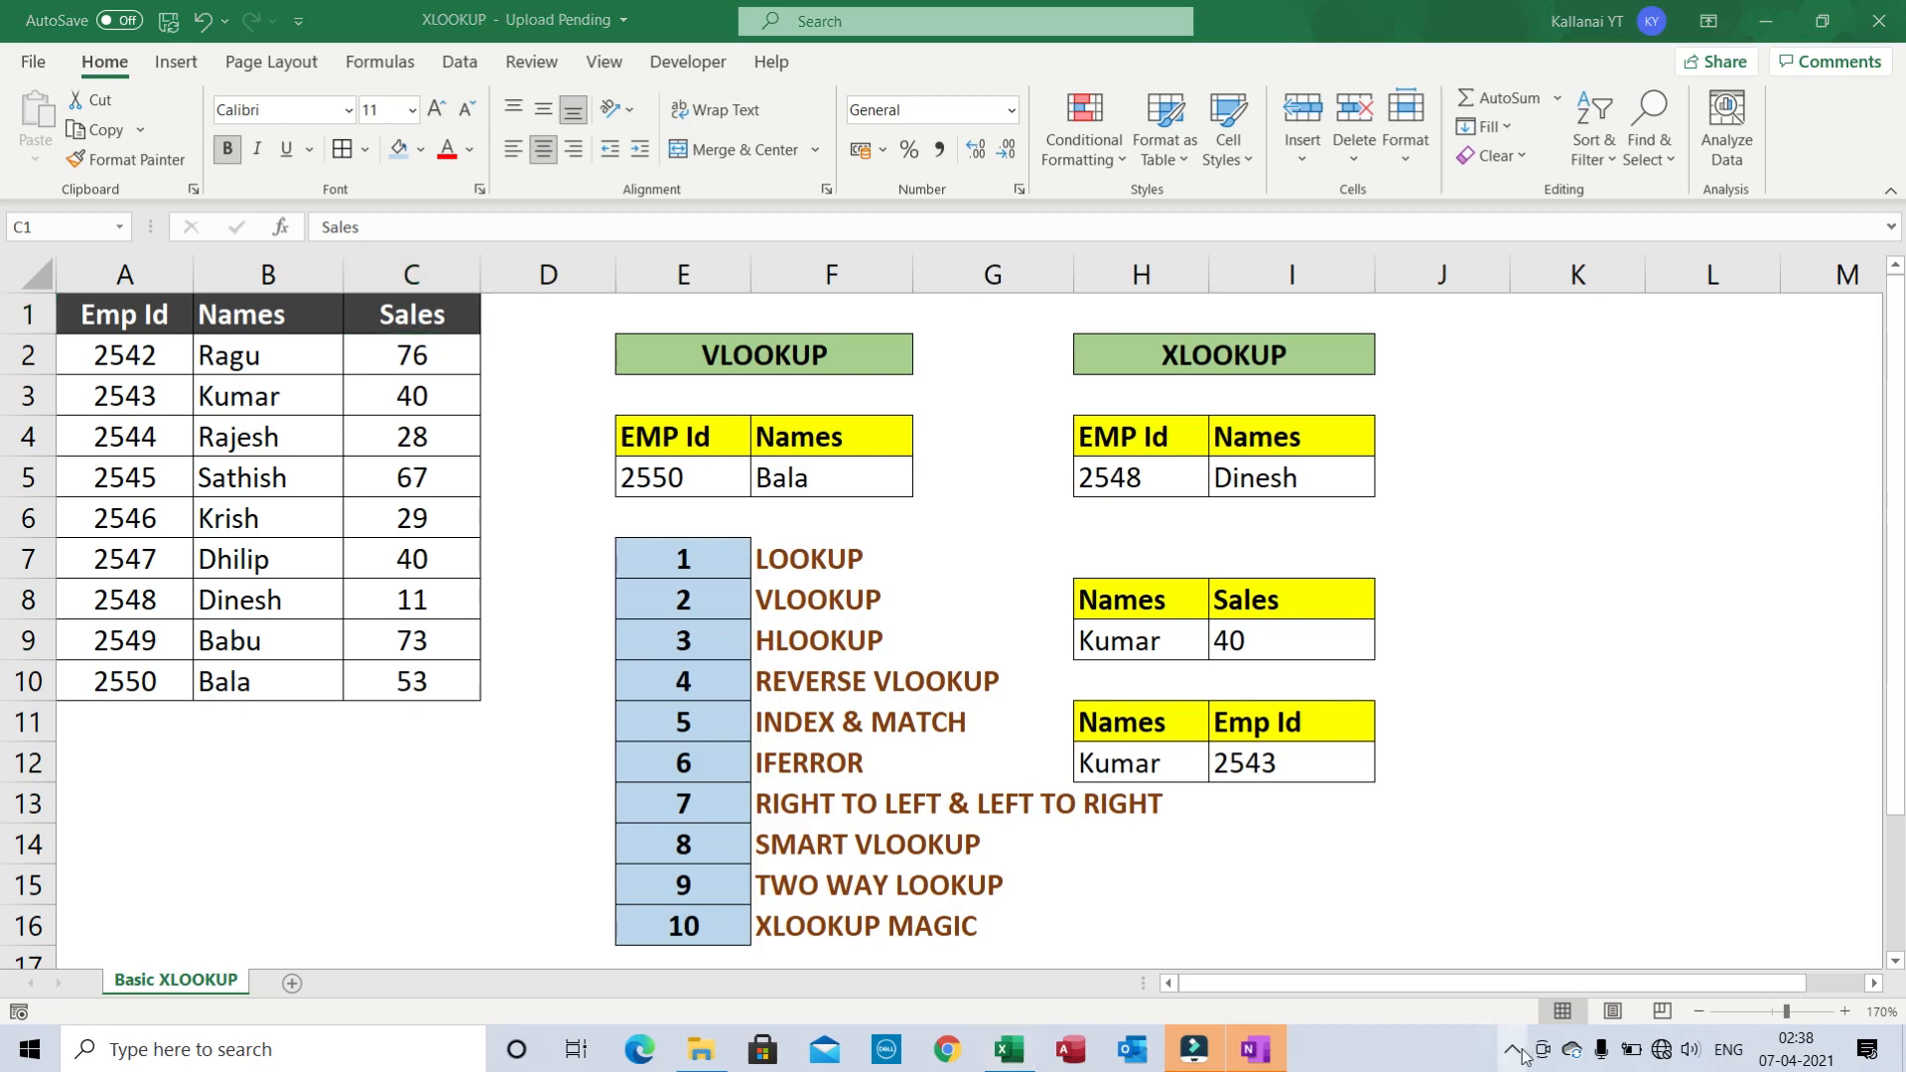
click(1521, 1000)
click(1453, 983)
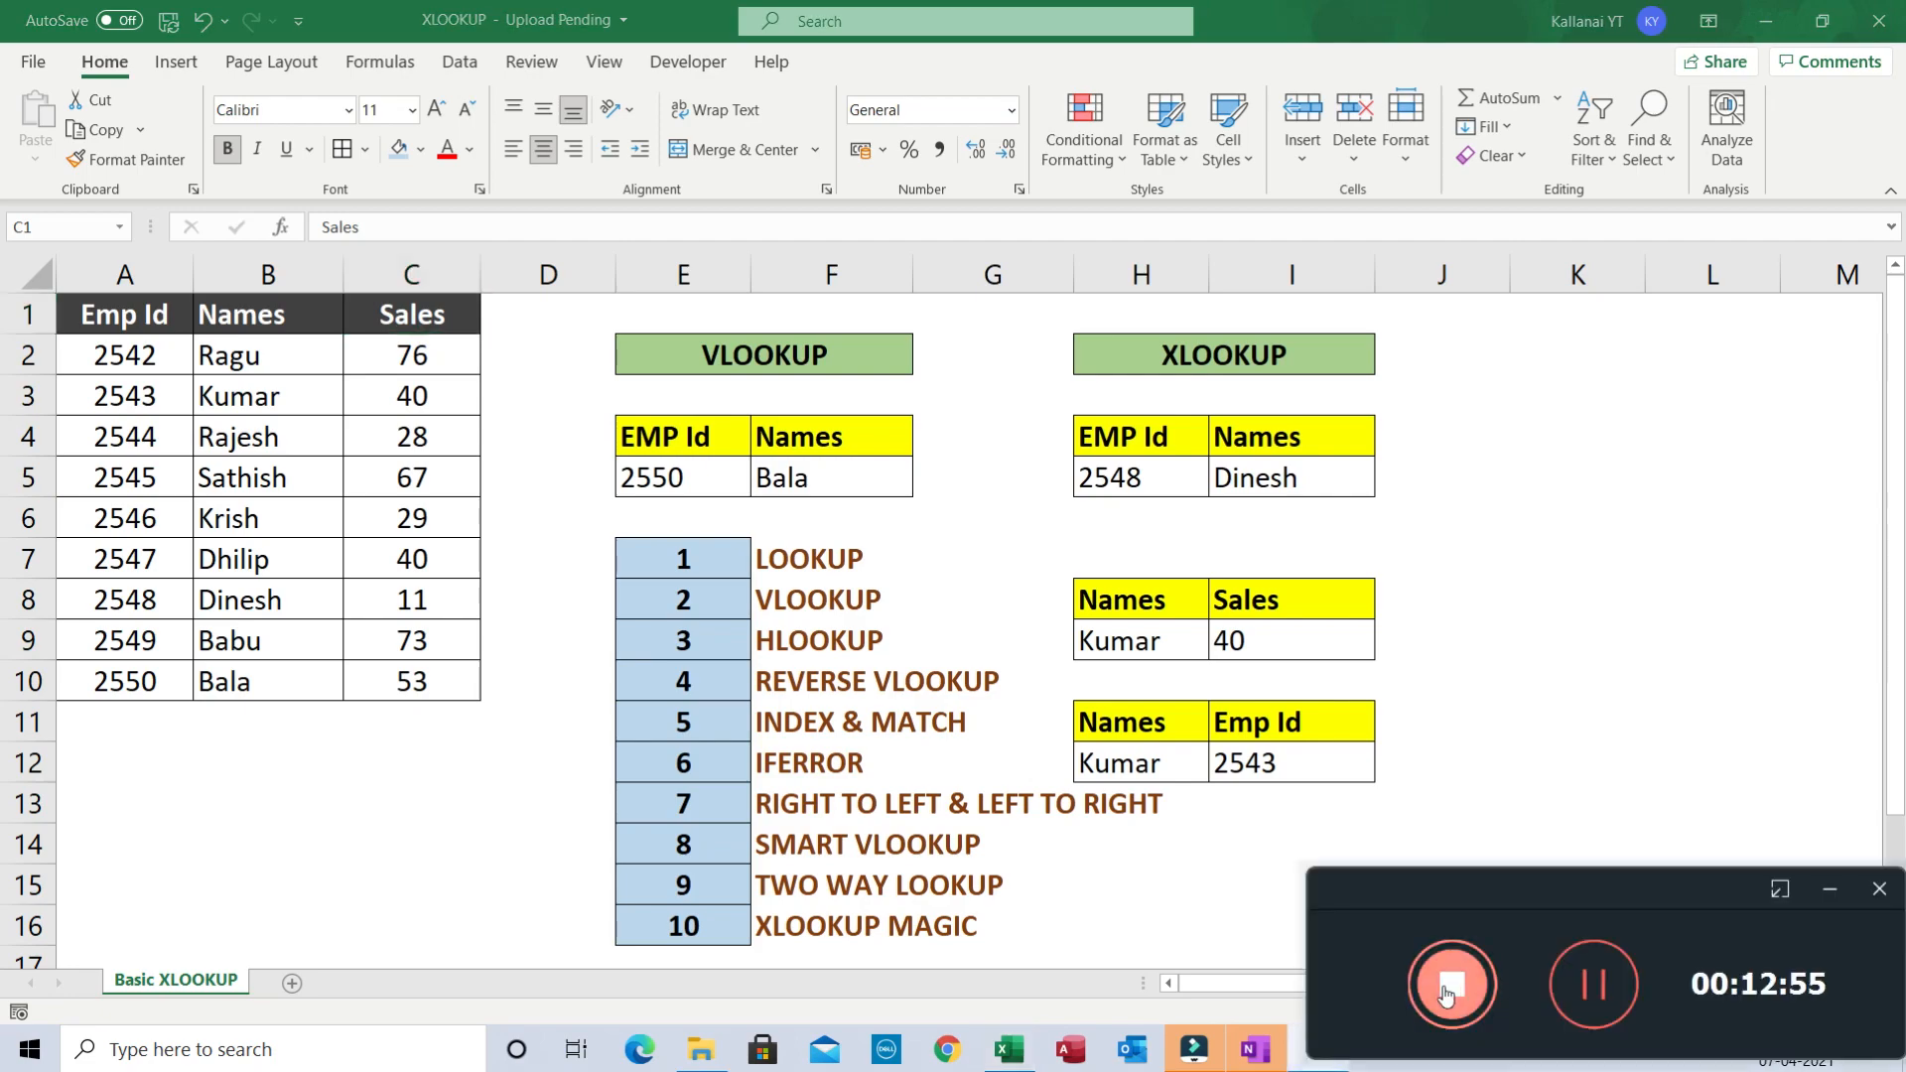